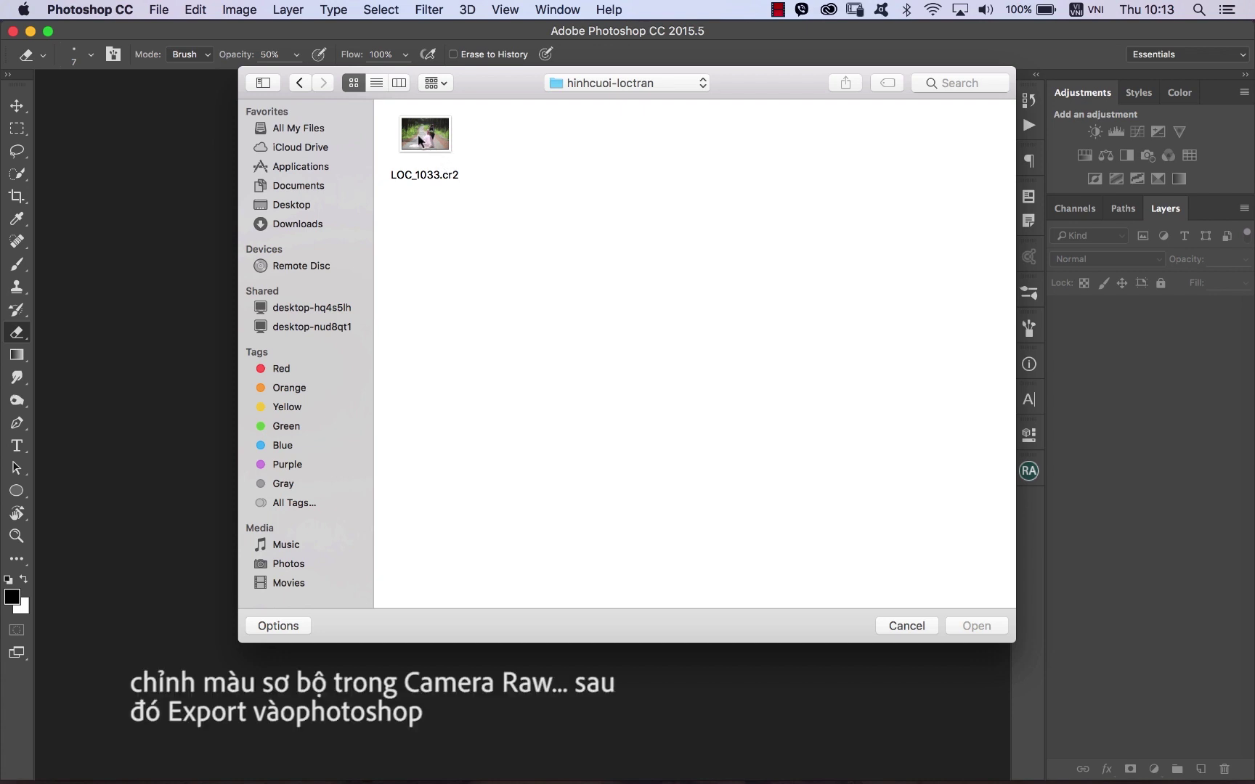
Select LOC_1033.cr2 in the Open dialog and open it in Camera Raw.
click(420, 142)
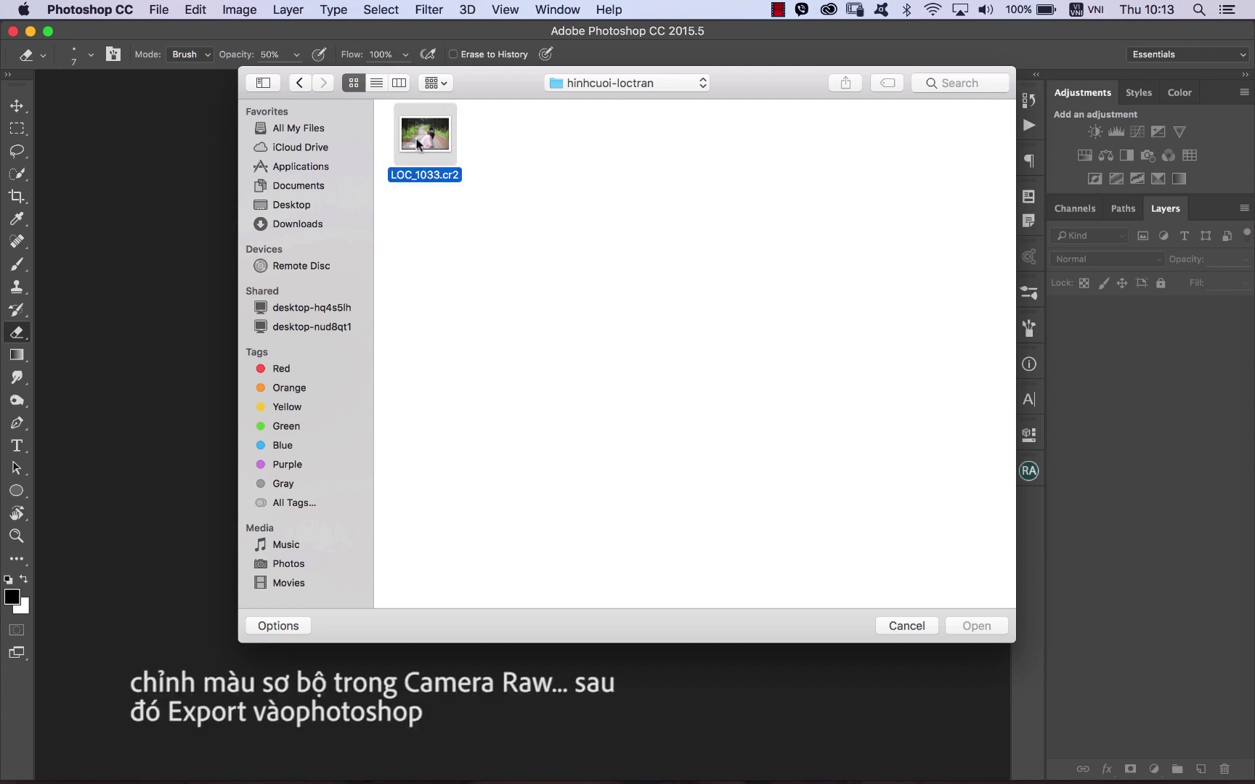
double_click(417, 167)
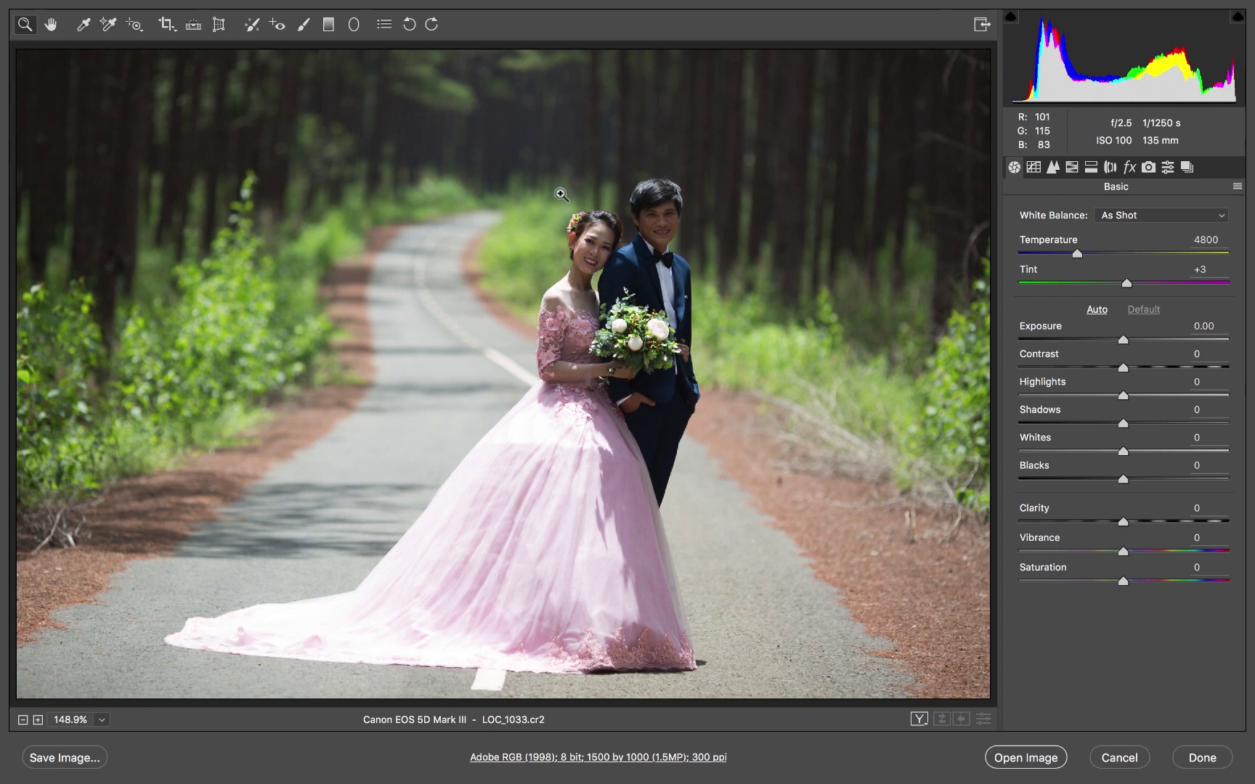
Turn off Resize to Fit for full 22.1 MP output and enable Open as Smart Objects.
mouse_move(512, 160)
mouse_down()
mouse_move(720, 386)
mouse_move(624, 334)
mouse_move(593, 294)
mouse_up()
scroll(719, 386, down, 5)
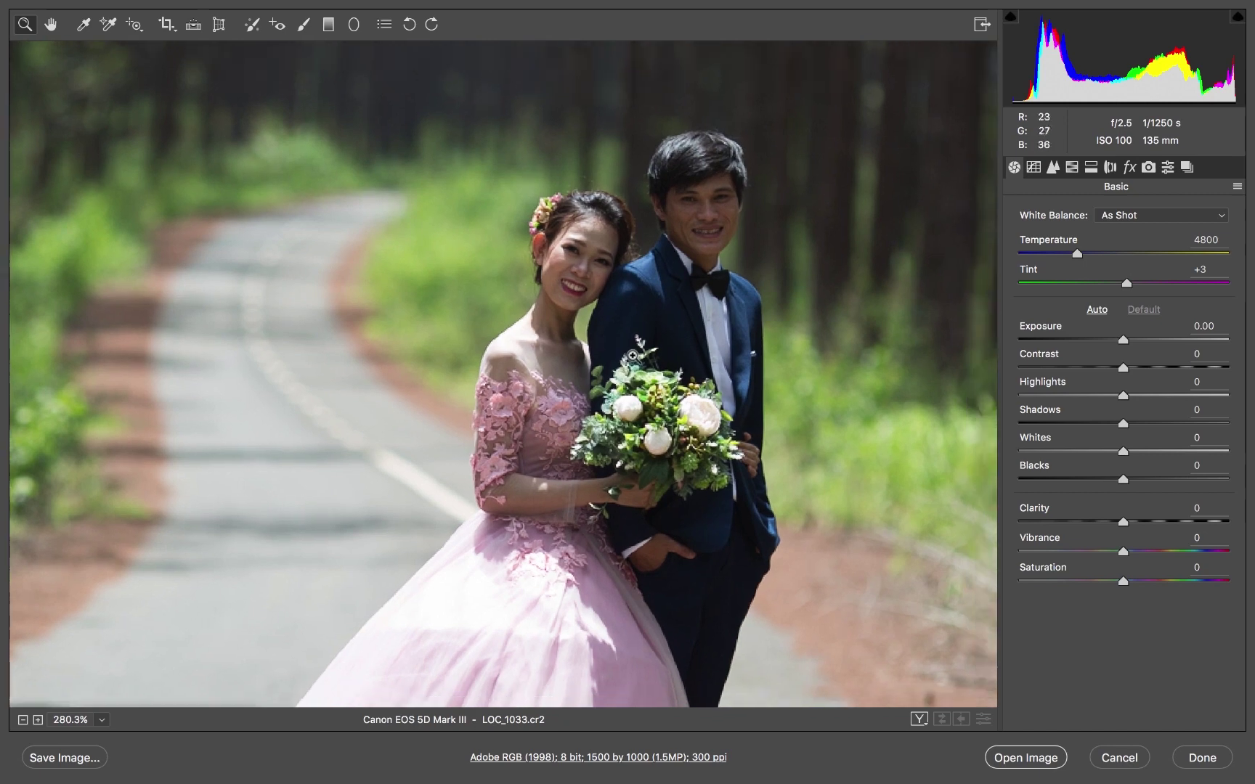
click(598, 758)
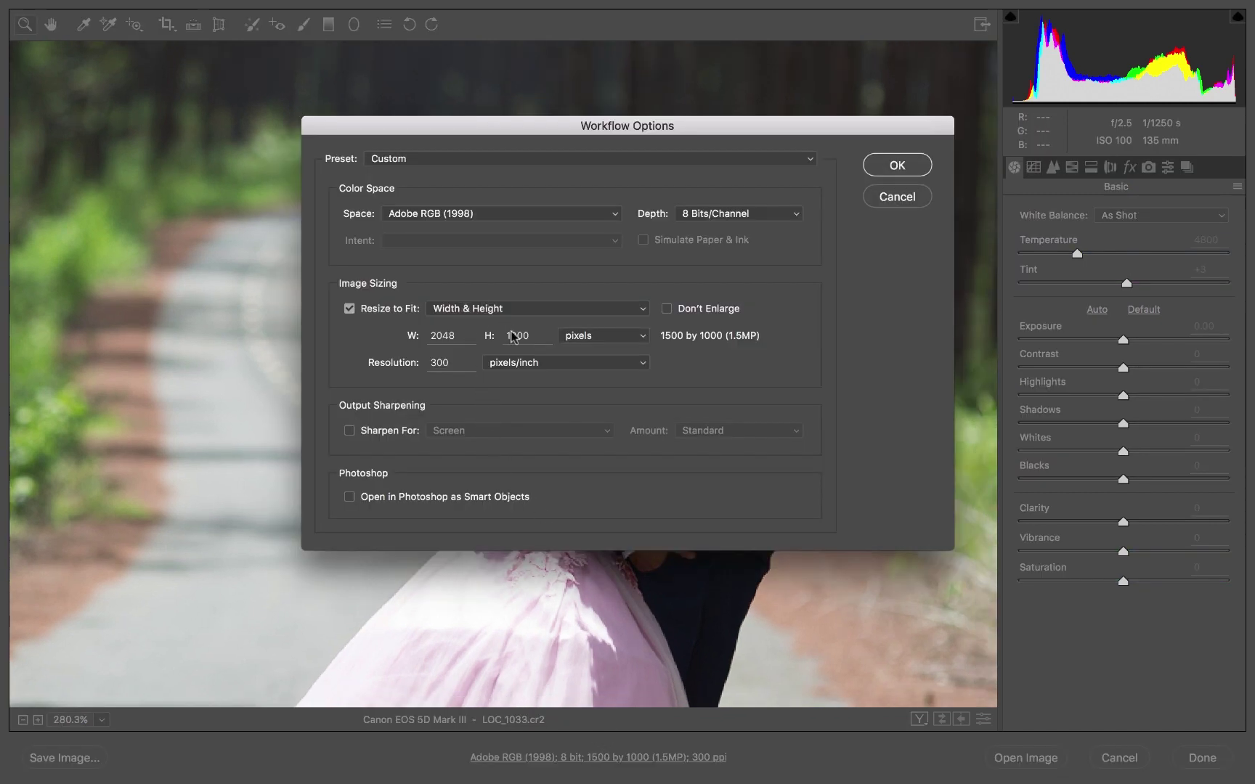
click(528, 310)
click(373, 336)
click(378, 309)
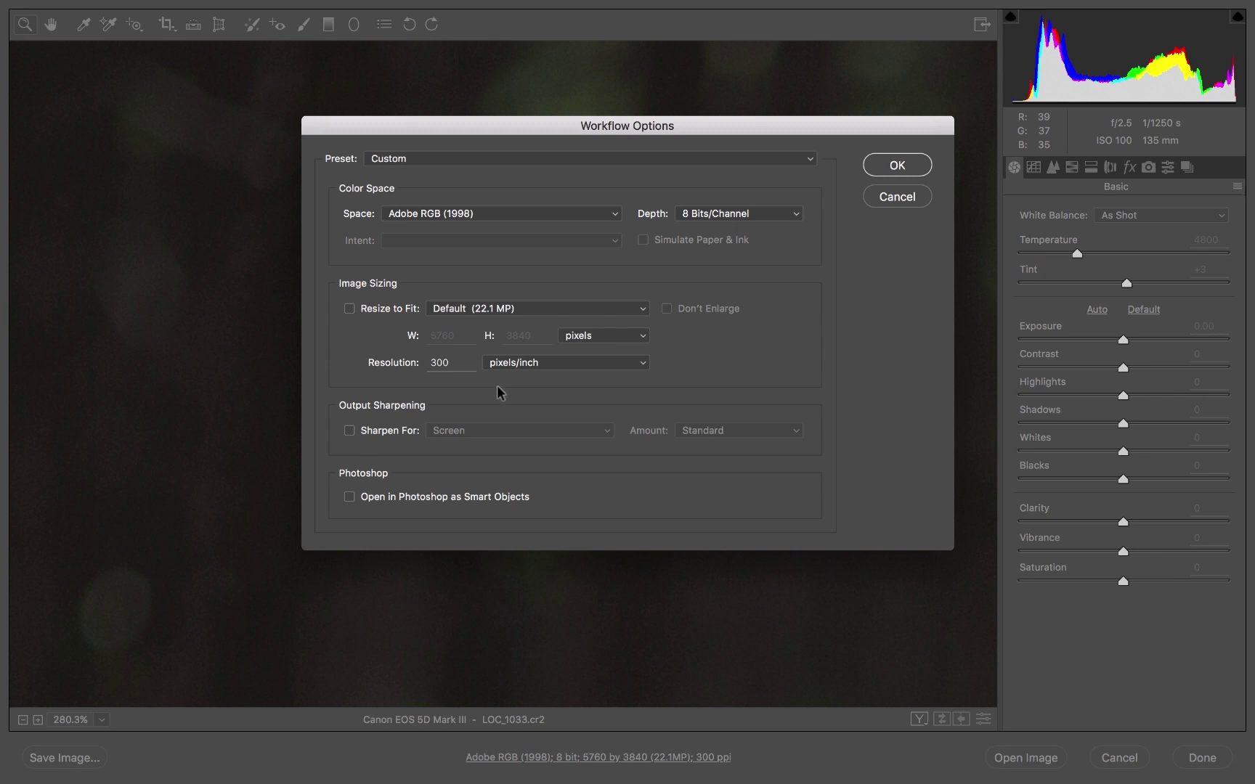
click(417, 496)
Confirm the workflow options and inspect the dark forest background at 400%.
click(887, 172)
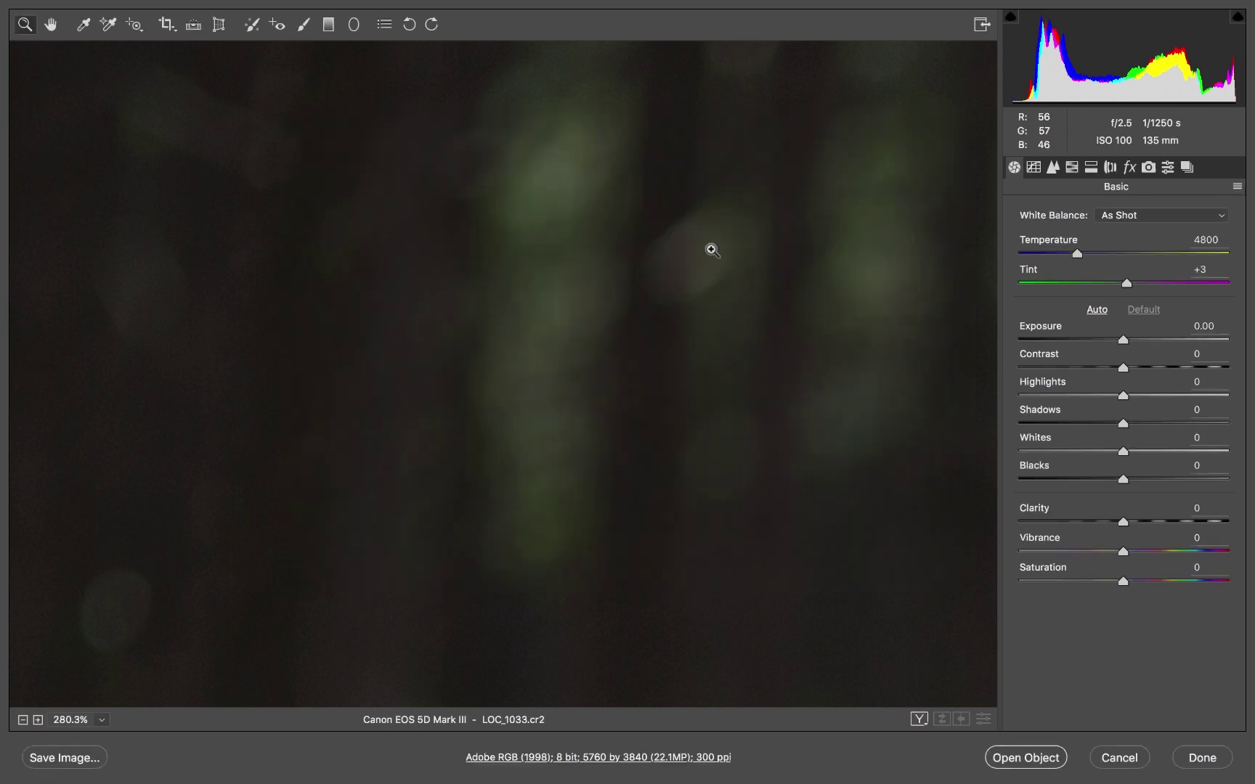
click(551, 395)
drag(591, 437, 521, 406)
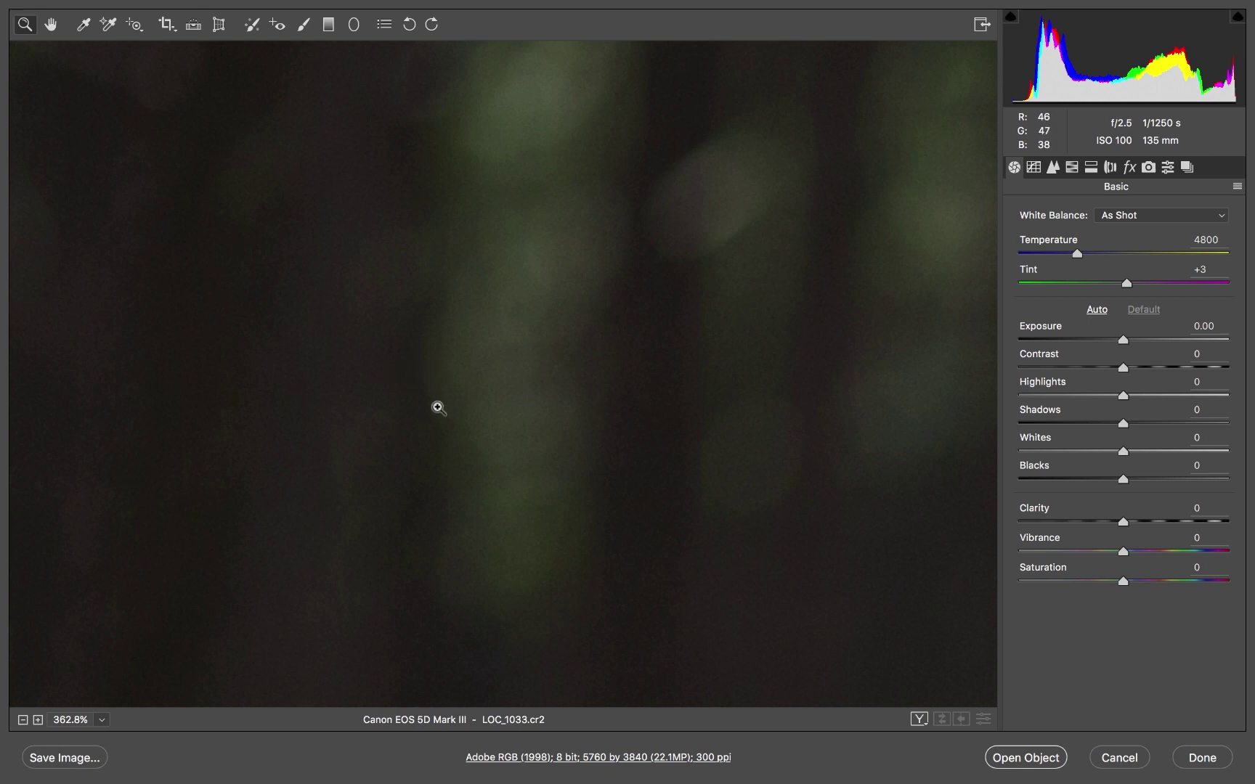
click(413, 290)
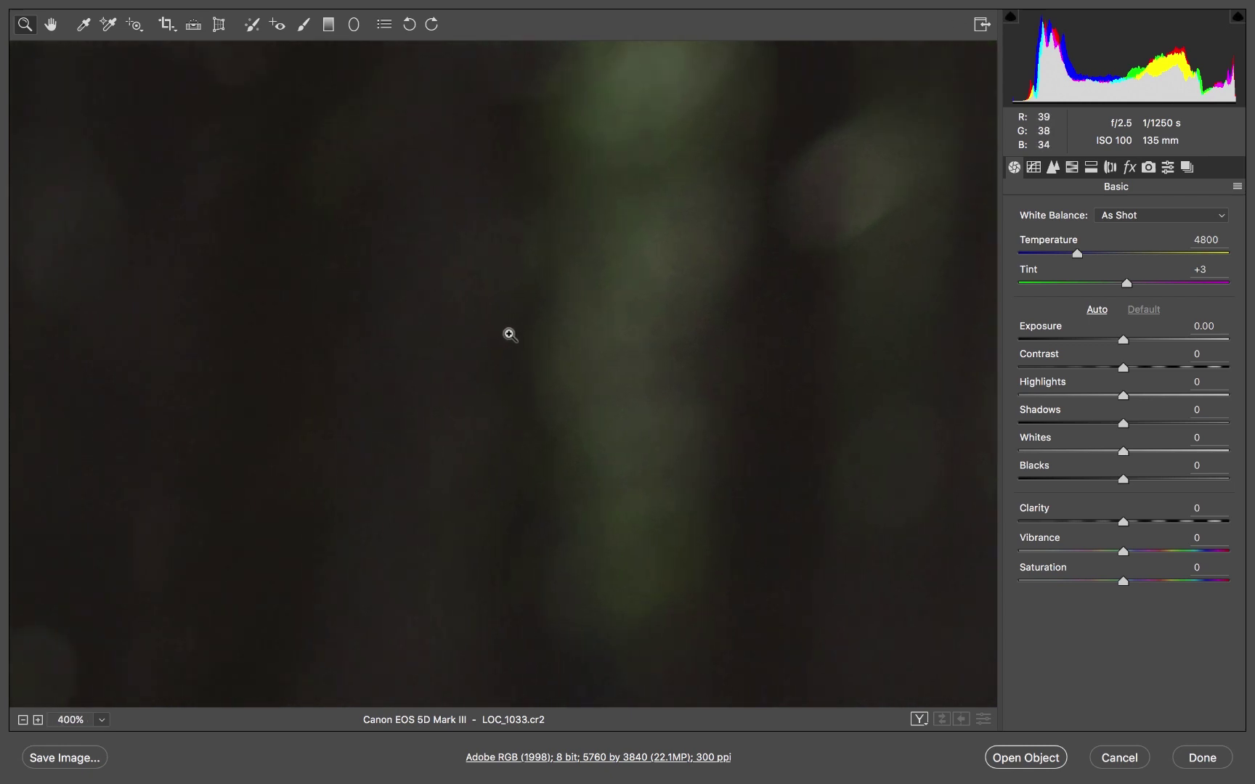
Examine the blurred greenery up close, then fit the photo and zoom onto the couple.
right_click(508, 332)
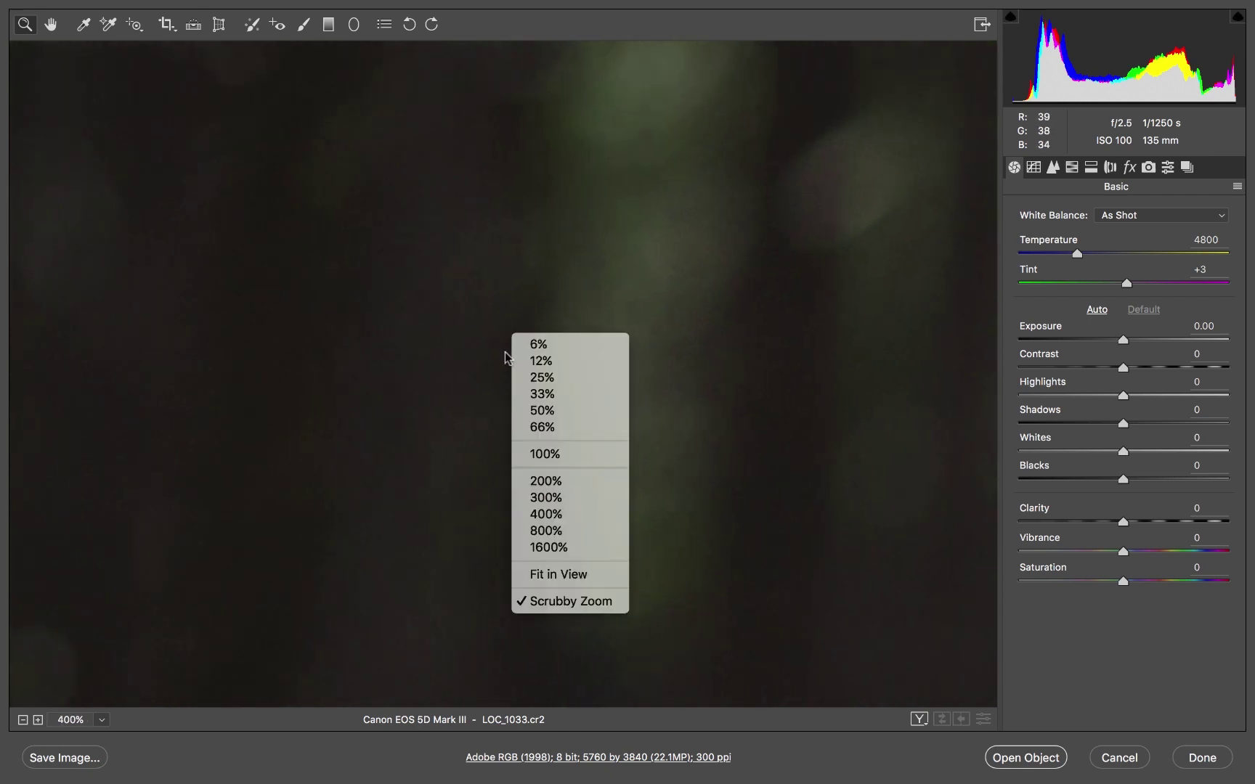
click(585, 602)
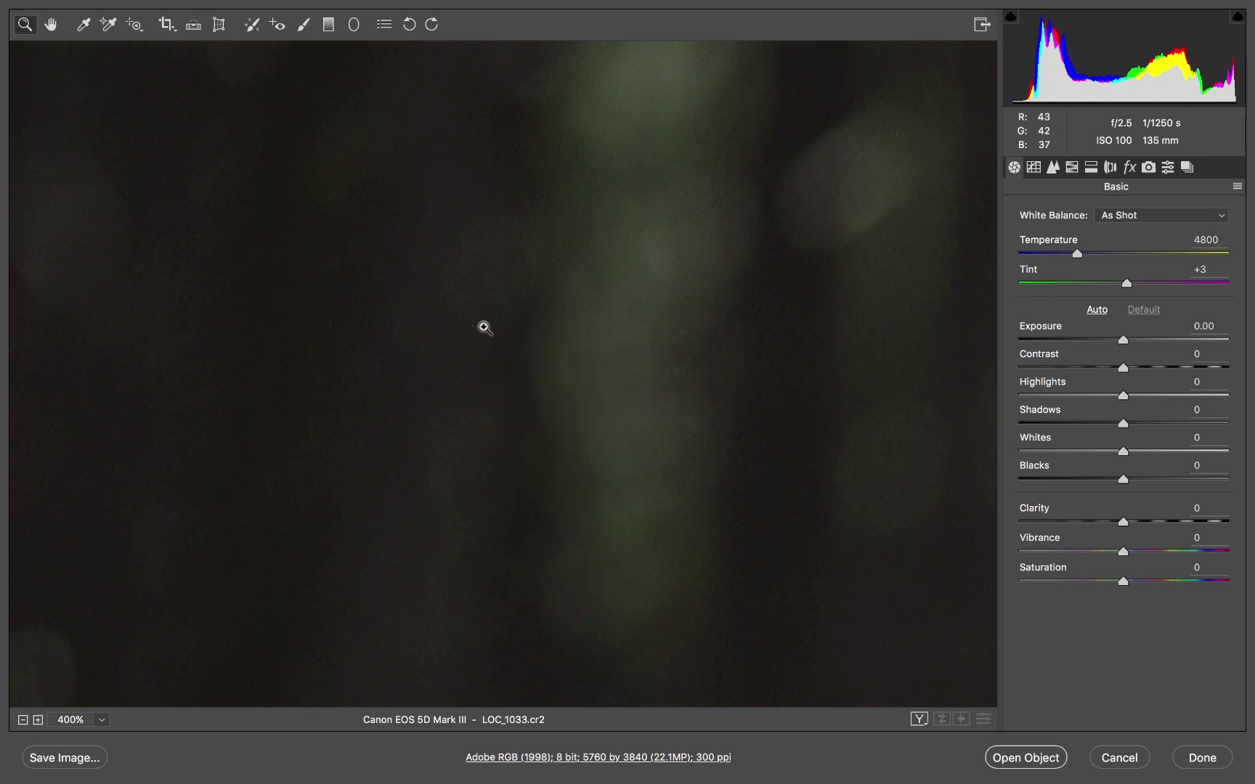
drag(485, 328, 585, 408)
alt+click(515, 412)
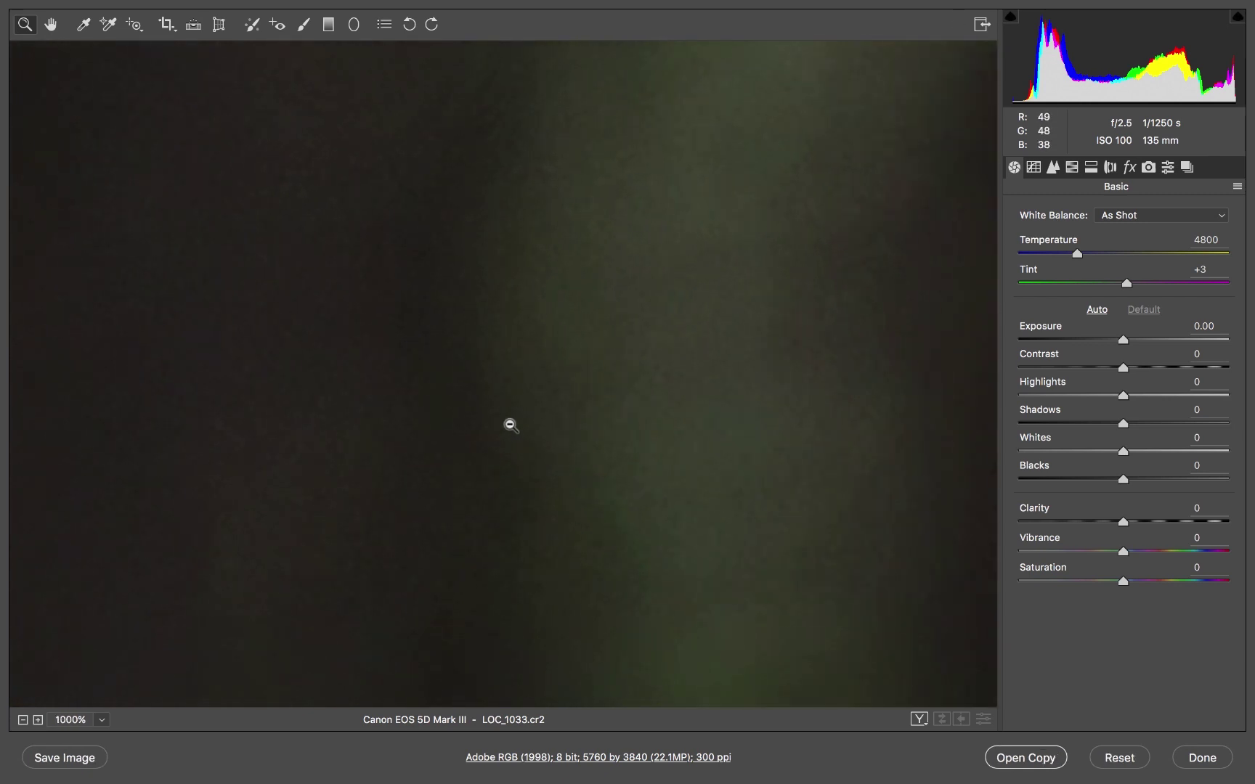
key(ctrl+0)
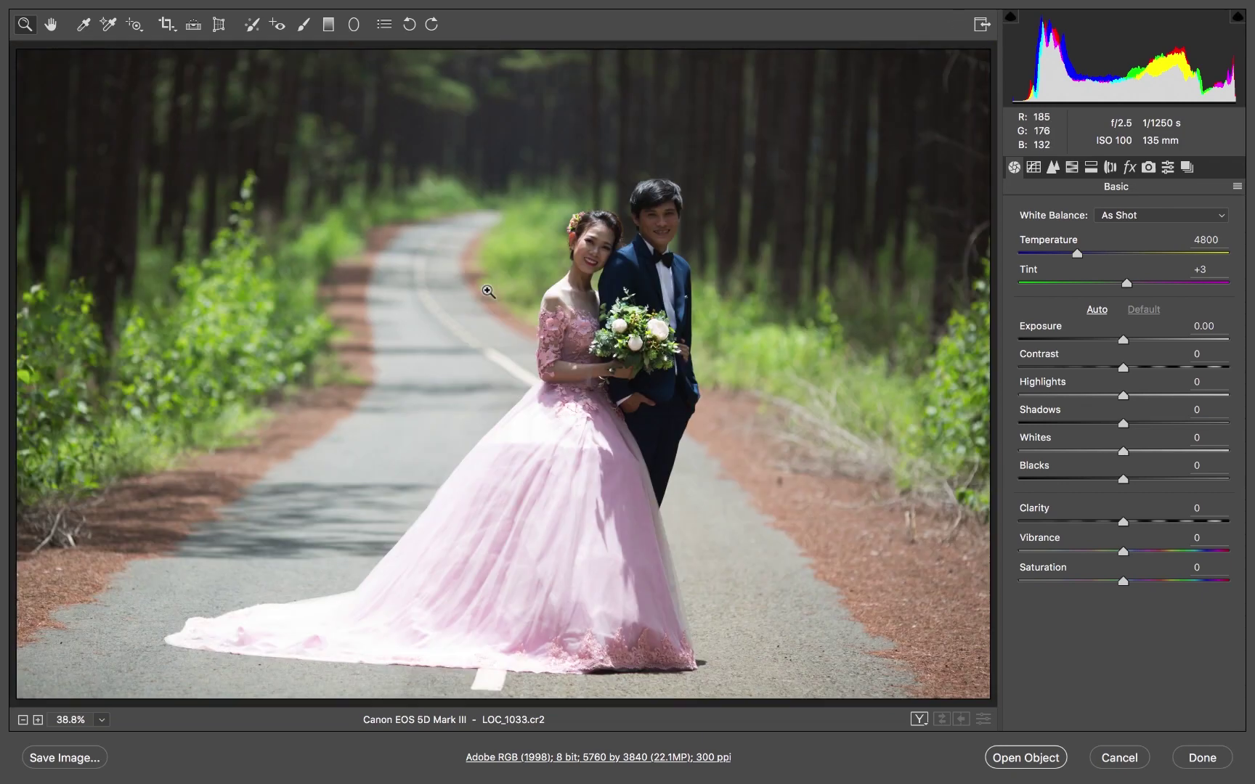
drag(551, 199, 759, 398)
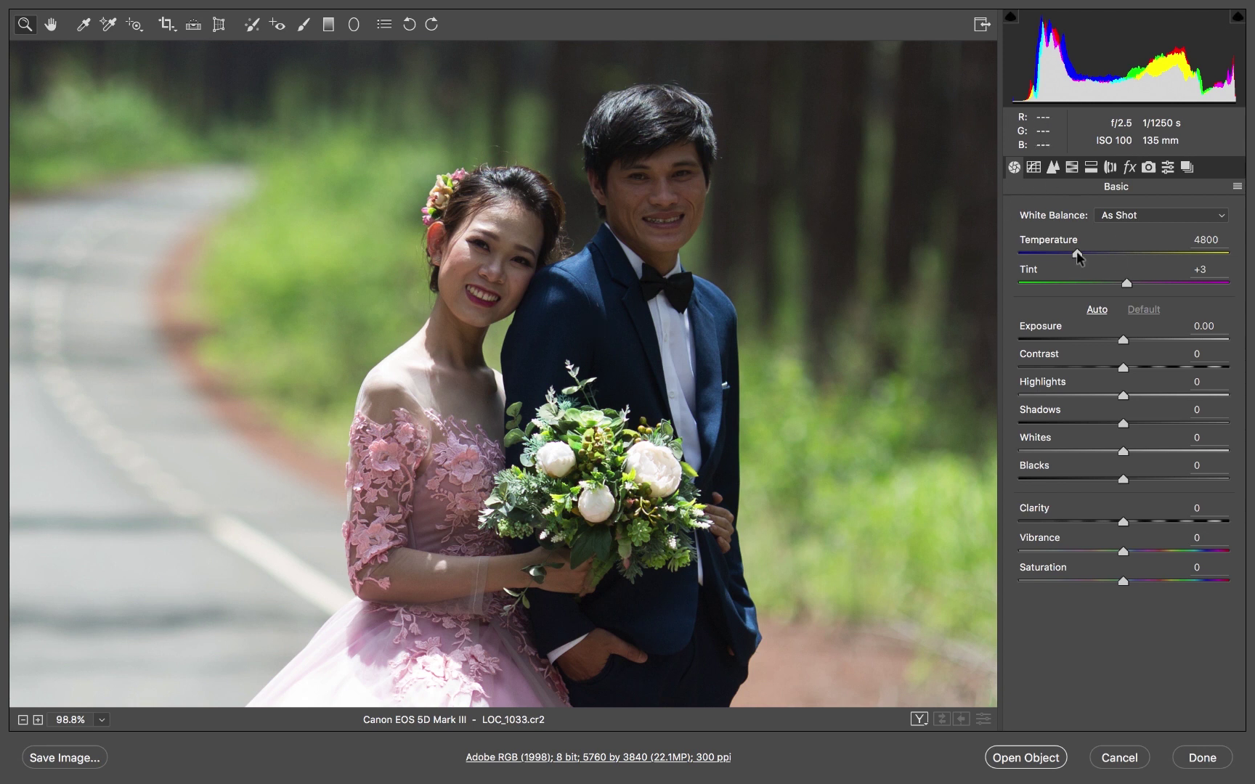
Warm the white balance to Temperature 5100 and fit the photo in view.
drag(1079, 251, 1081, 252)
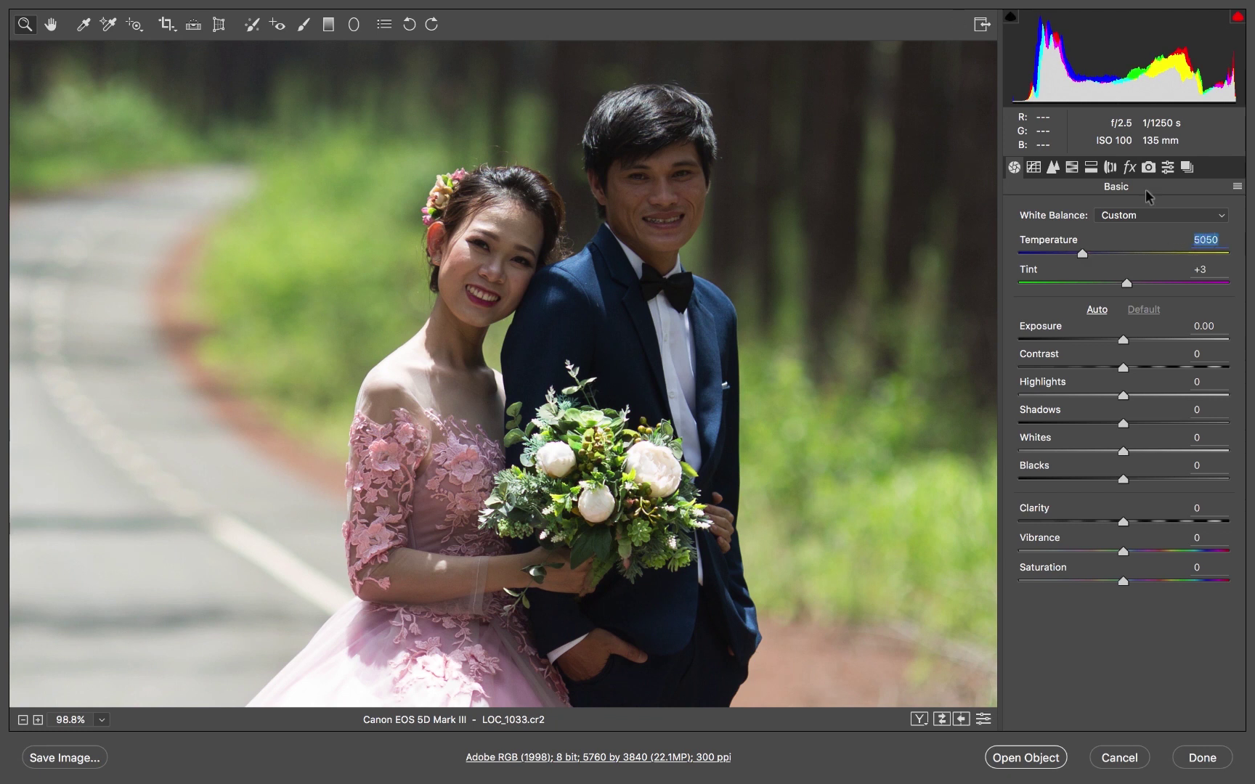
key(Up)
right_click(438, 328)
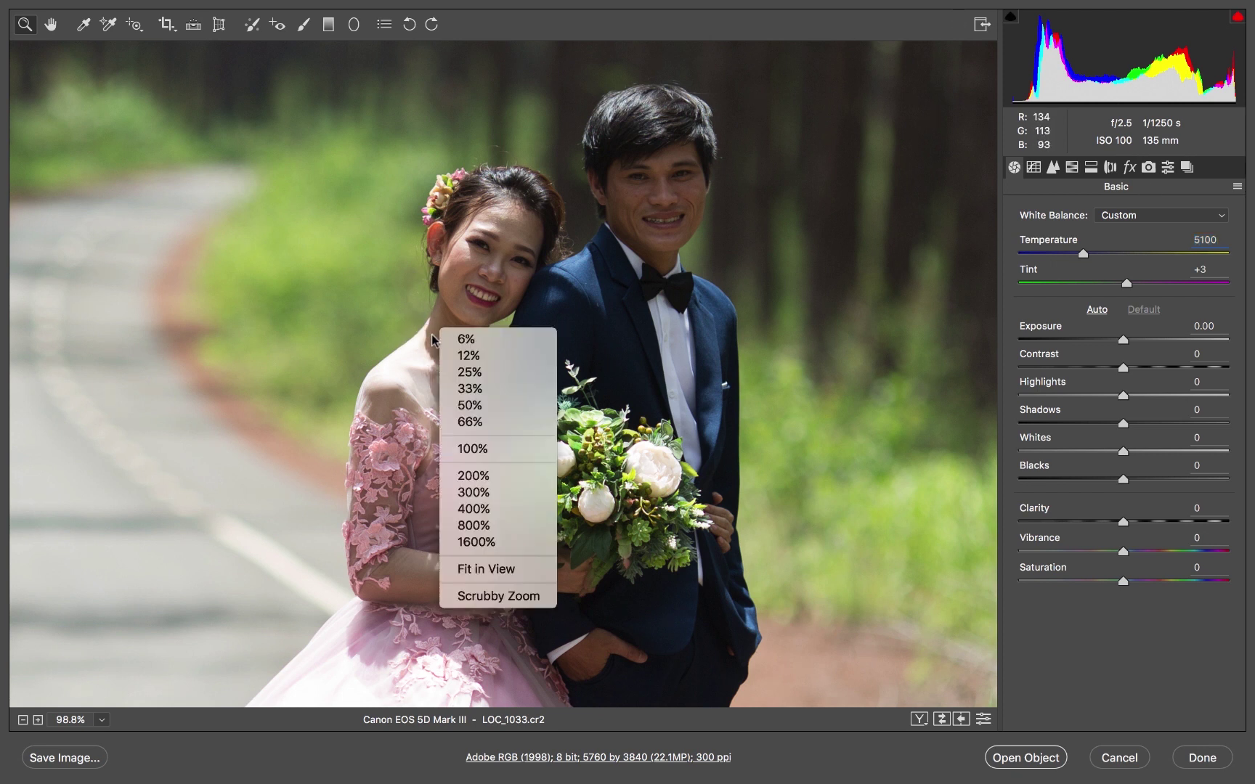
click(475, 570)
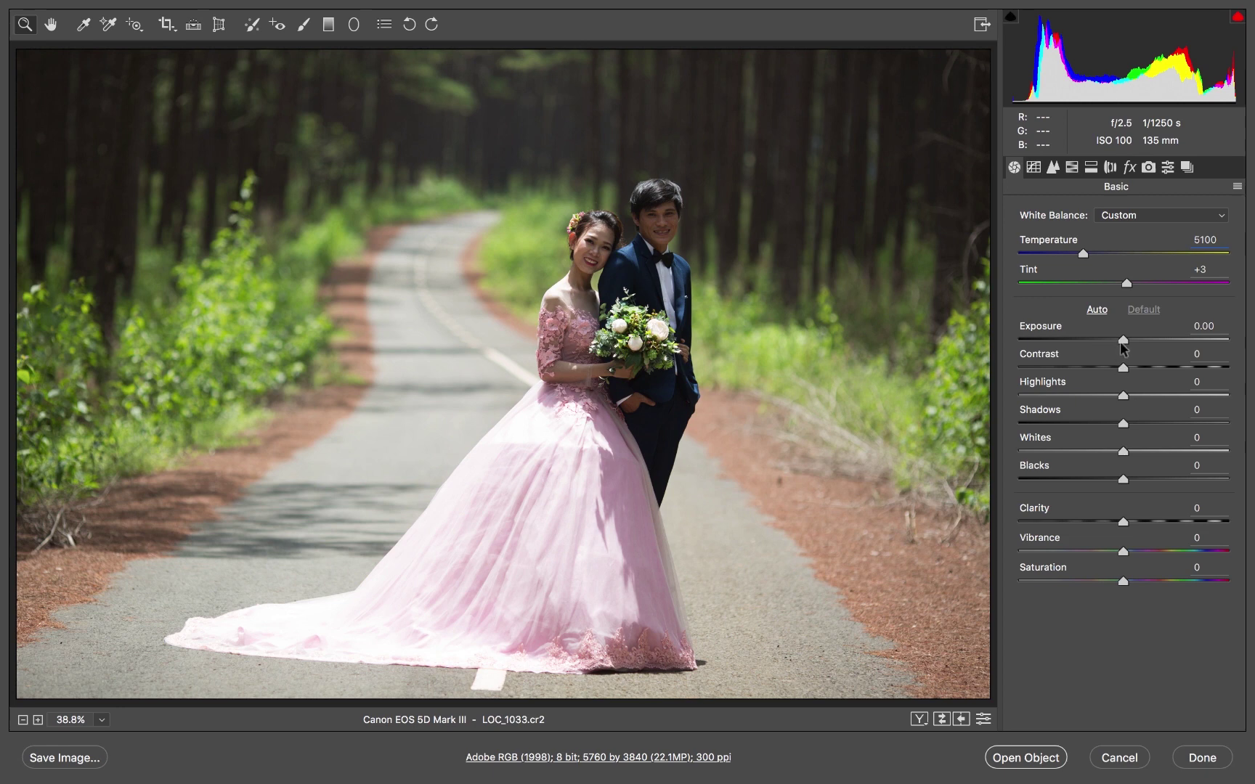
Set Exposure to +0.10, lift Blacks to +15 and pull Shadows down slightly.
drag(1123, 344, 1123, 345)
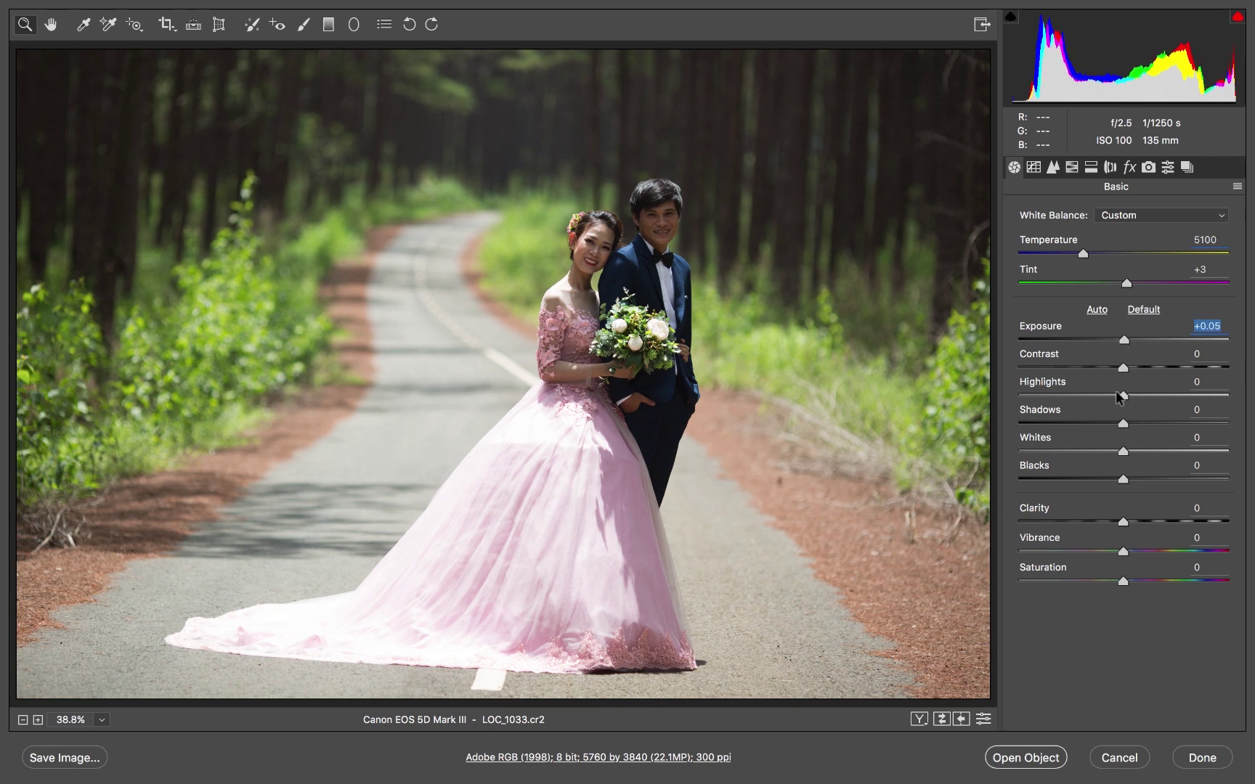
key(Up)
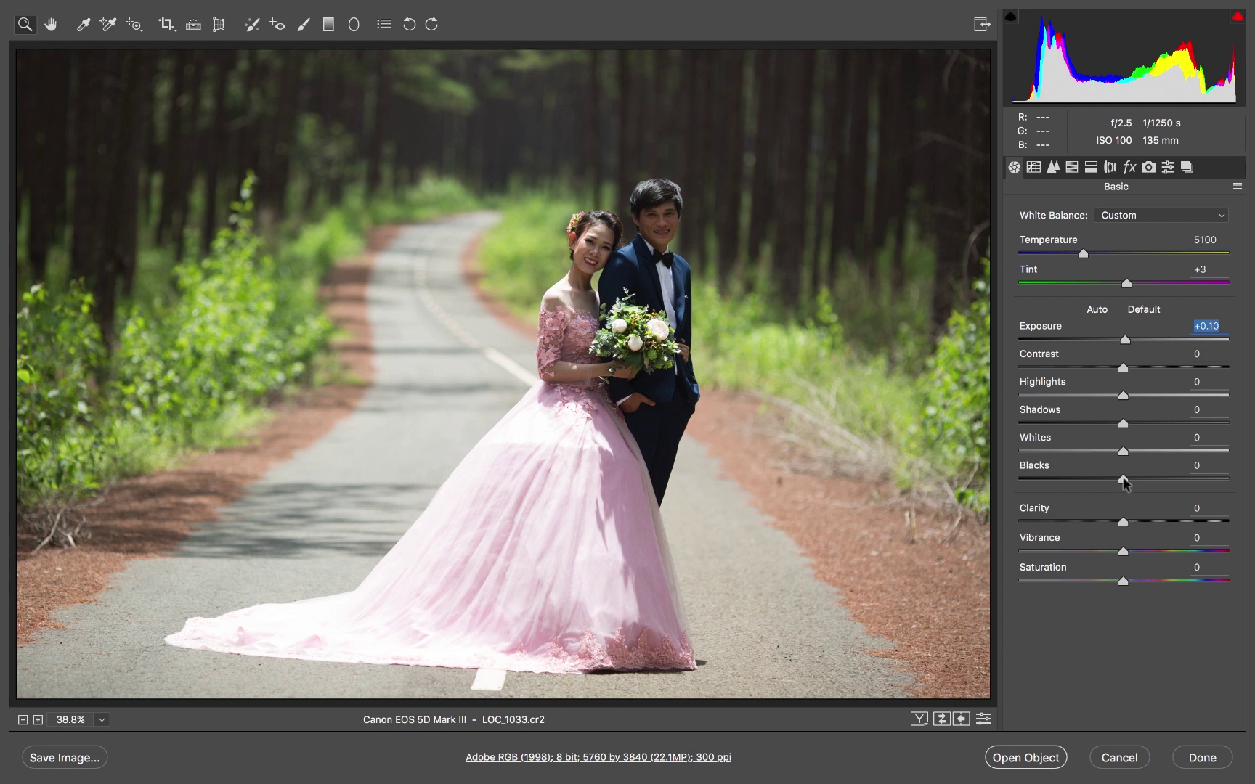
mouse_move(1123, 479)
mouse_down()
mouse_move(1110, 480)
mouse_move(1137, 480)
mouse_up()
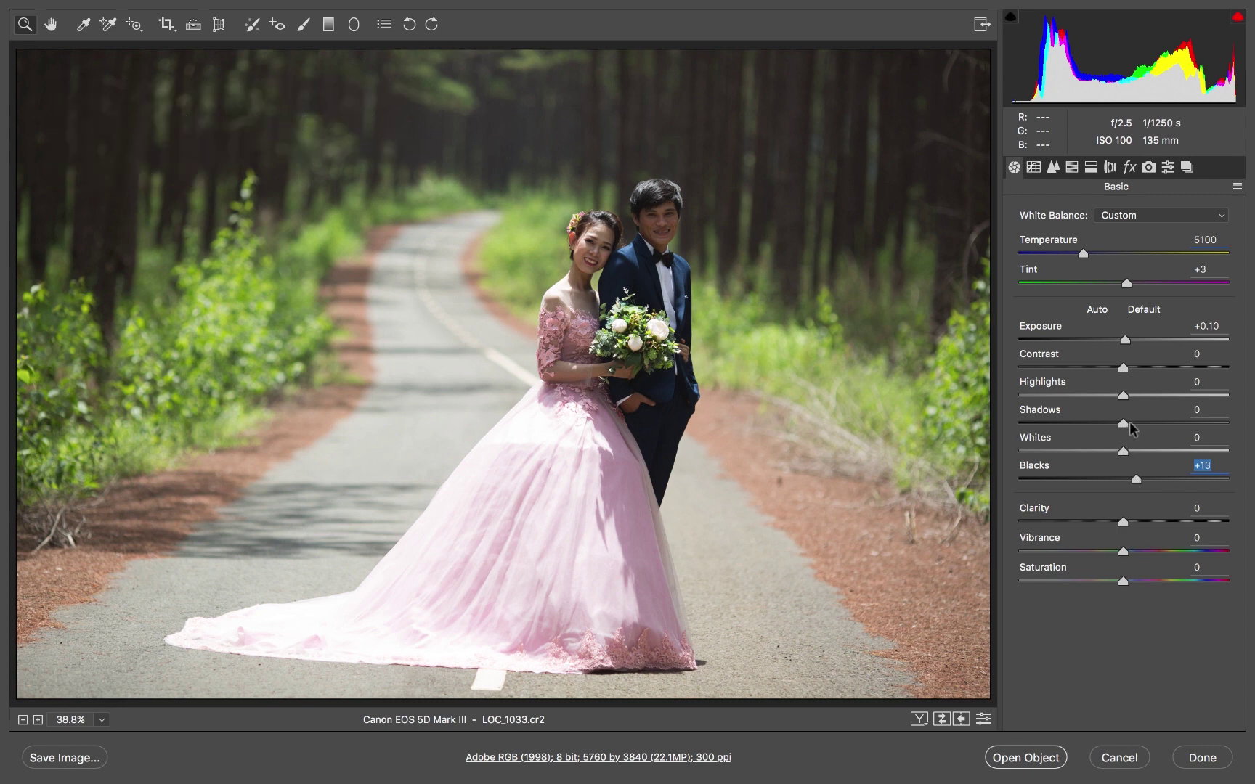
drag(1130, 424, 1118, 425)
mouse_move(1136, 481)
mouse_down()
mouse_move(1084, 451)
mouse_move(1105, 452)
mouse_up()
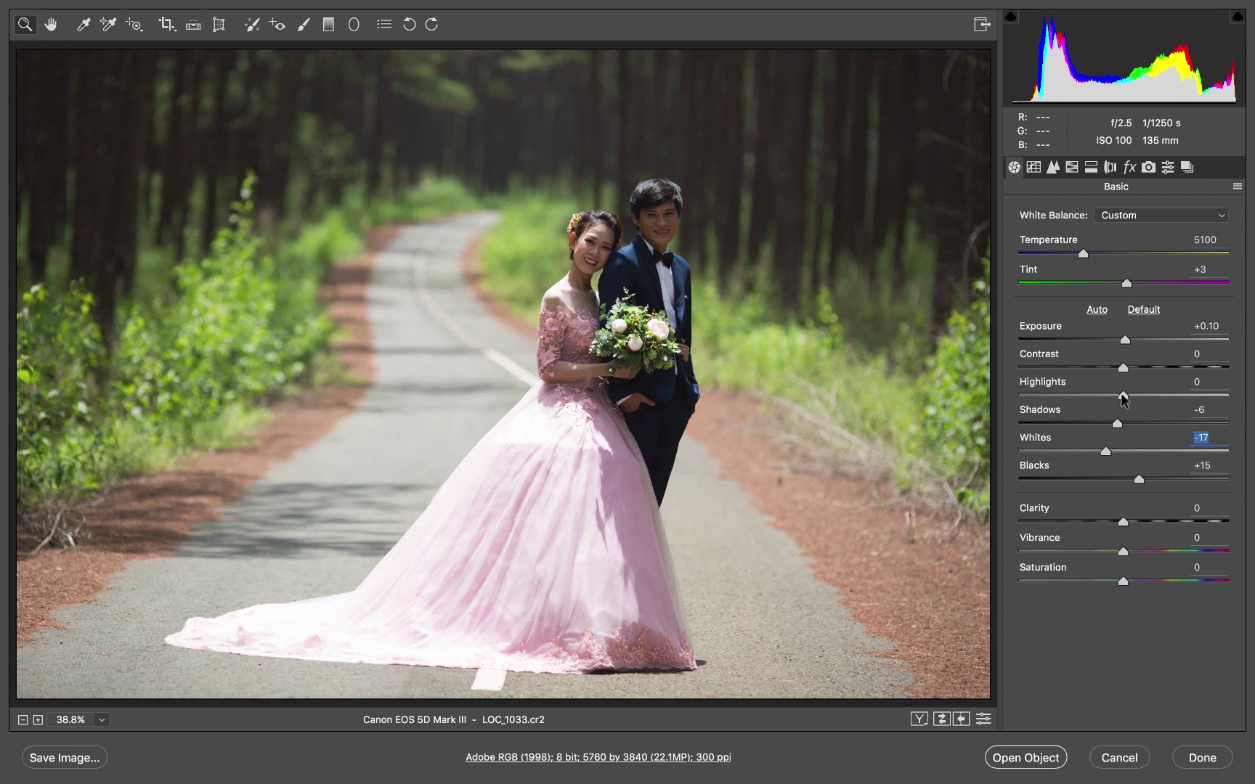
Set Highlights to -8, Whites to -10 and Temperature to 5200.
drag(1124, 396, 1116, 396)
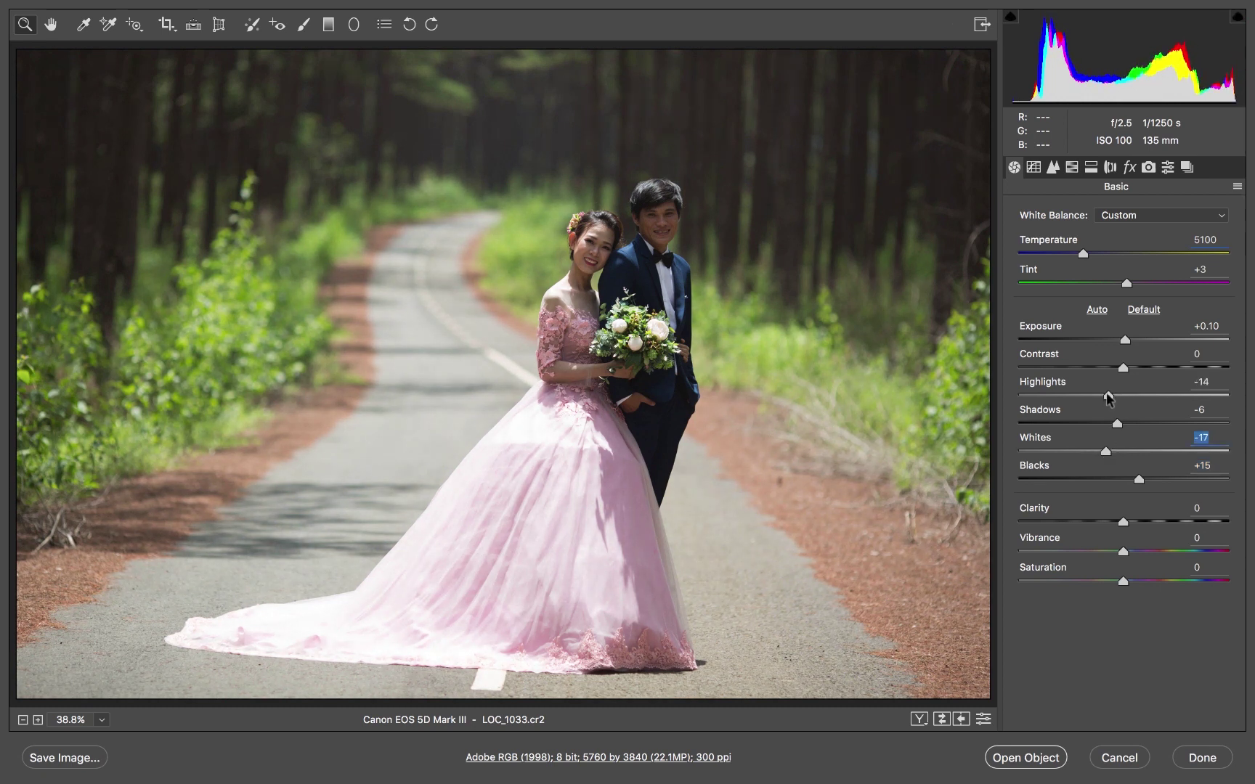
click(1115, 397)
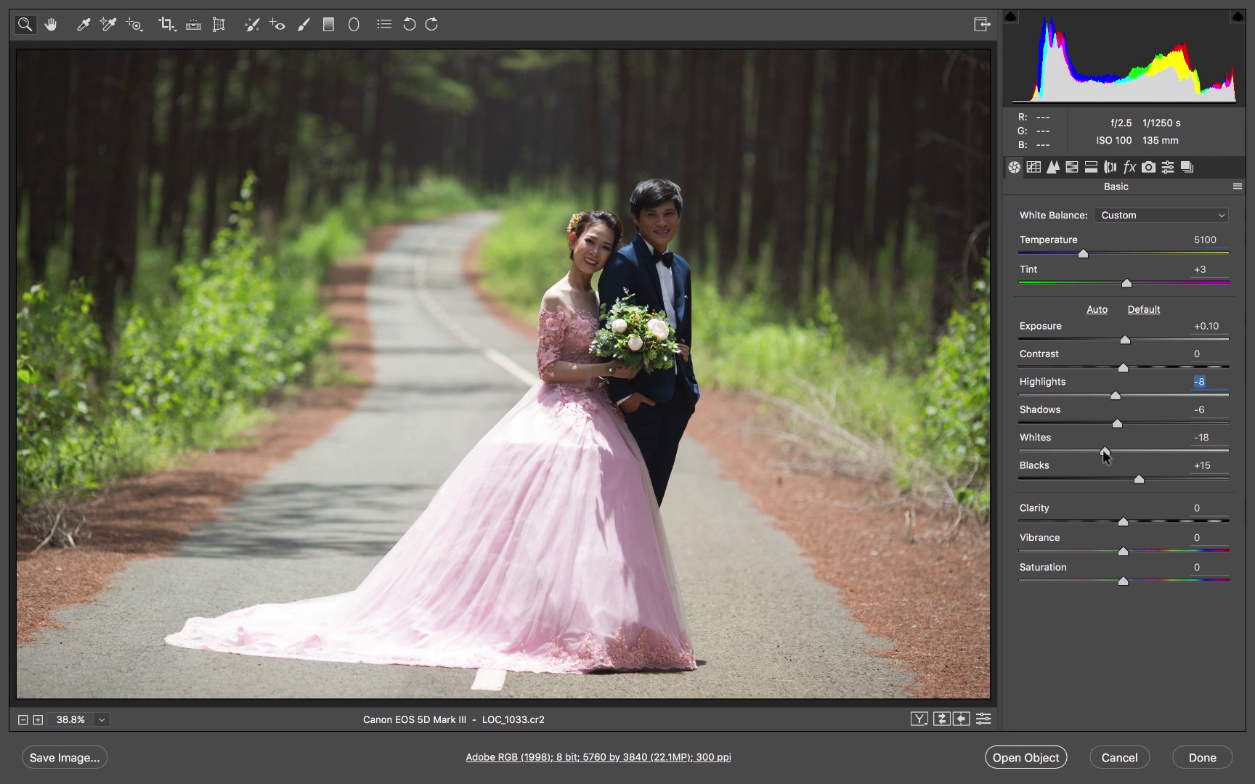
click(1106, 453)
key(Up)
drag(1107, 454, 1111, 455)
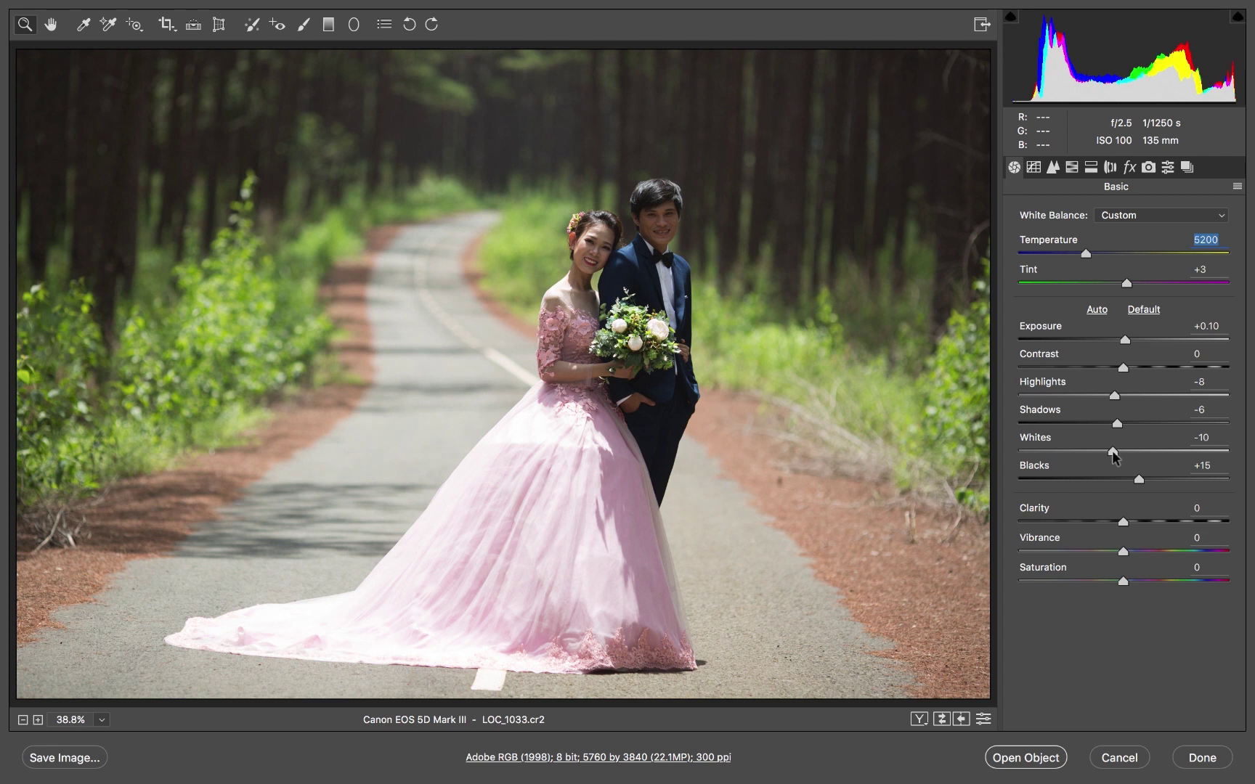
click(1112, 452)
Set Oranges saturation +14, luminance +1 and hue -6, then show Camera Calibration.
click(1071, 167)
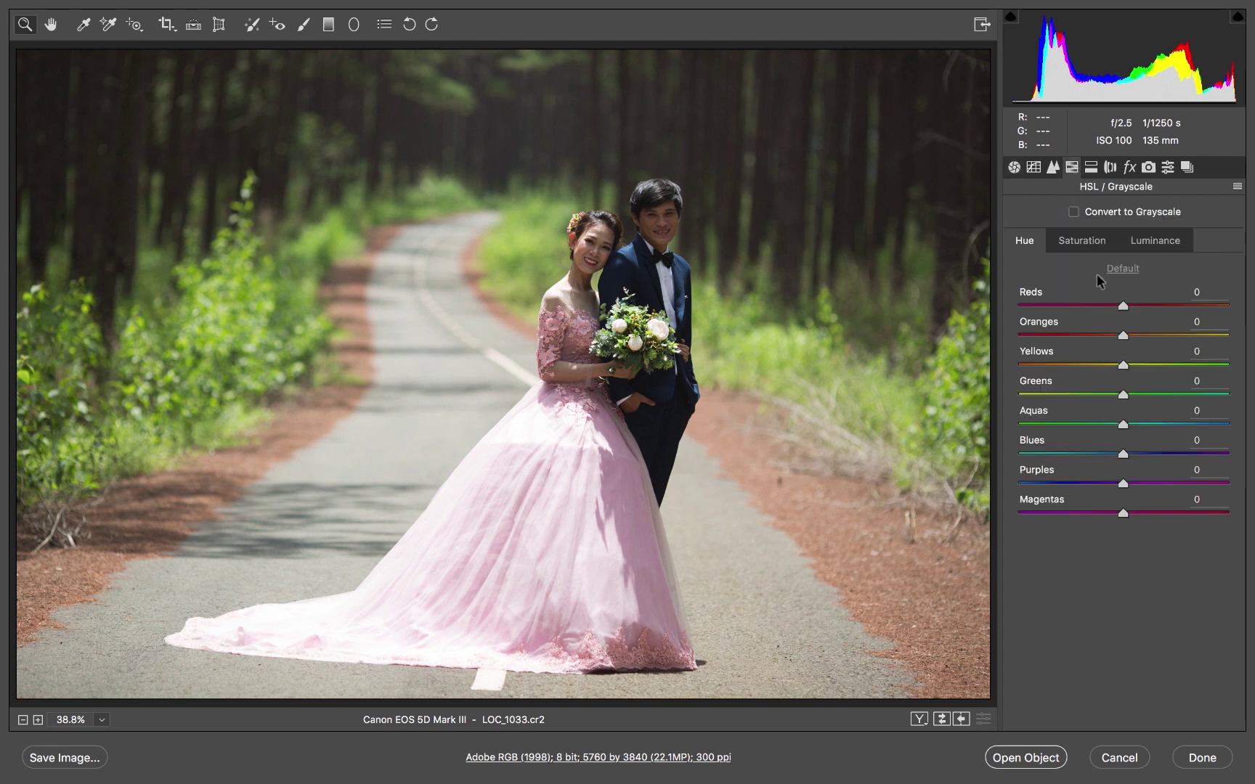
click(1096, 243)
drag(1123, 334, 1140, 335)
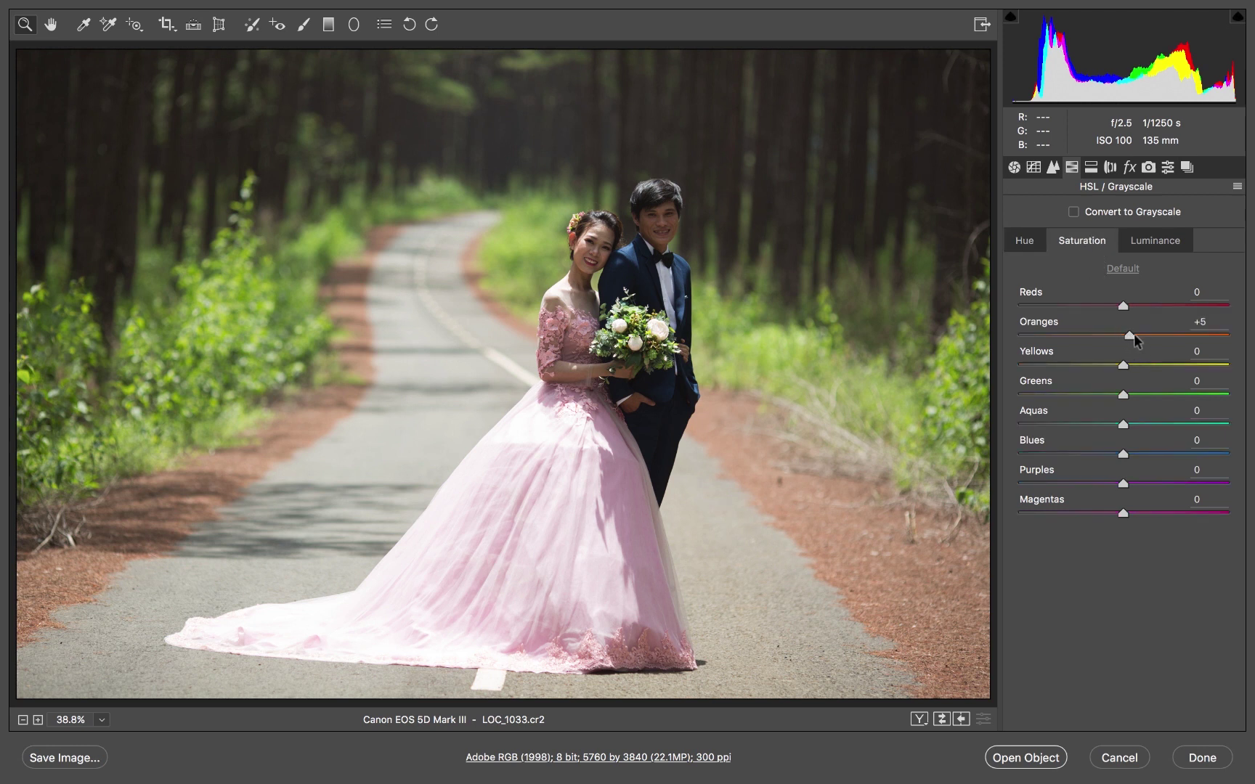
click(1155, 242)
drag(1123, 335, 1139, 336)
click(1027, 240)
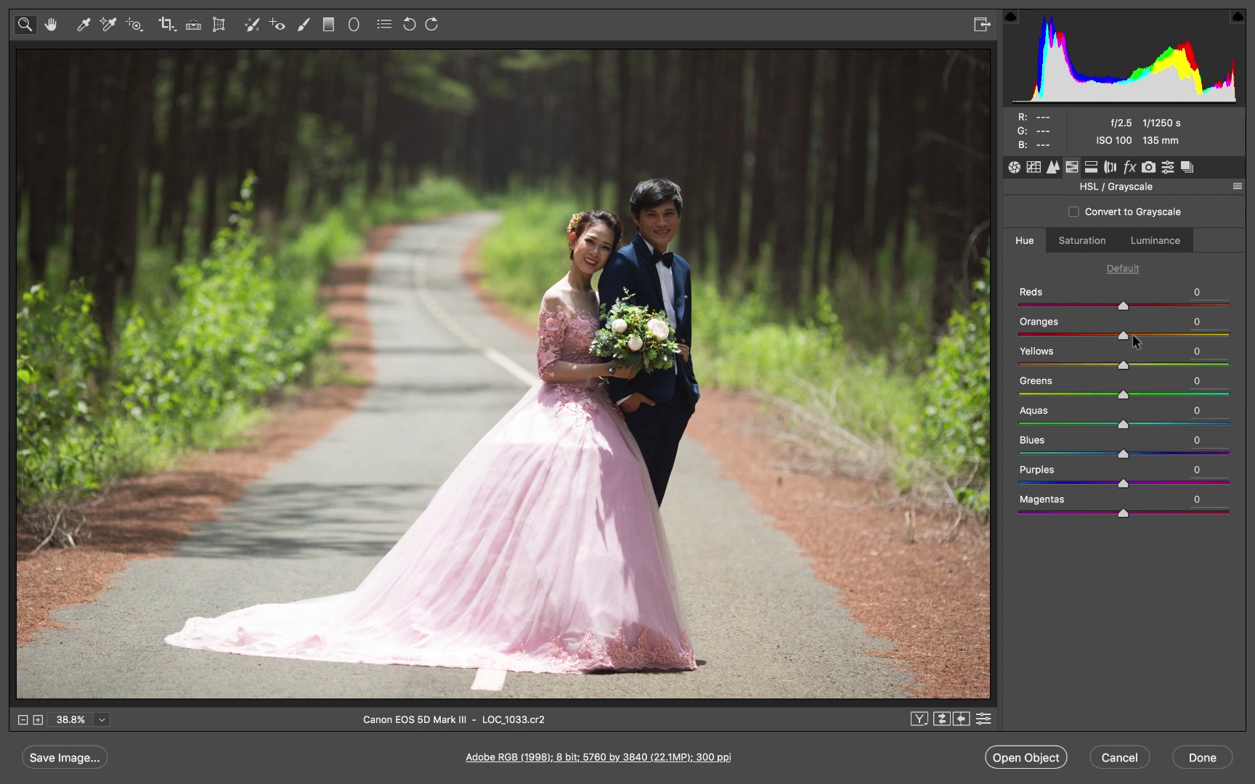
drag(1130, 335, 1116, 334)
click(1168, 168)
click(1146, 168)
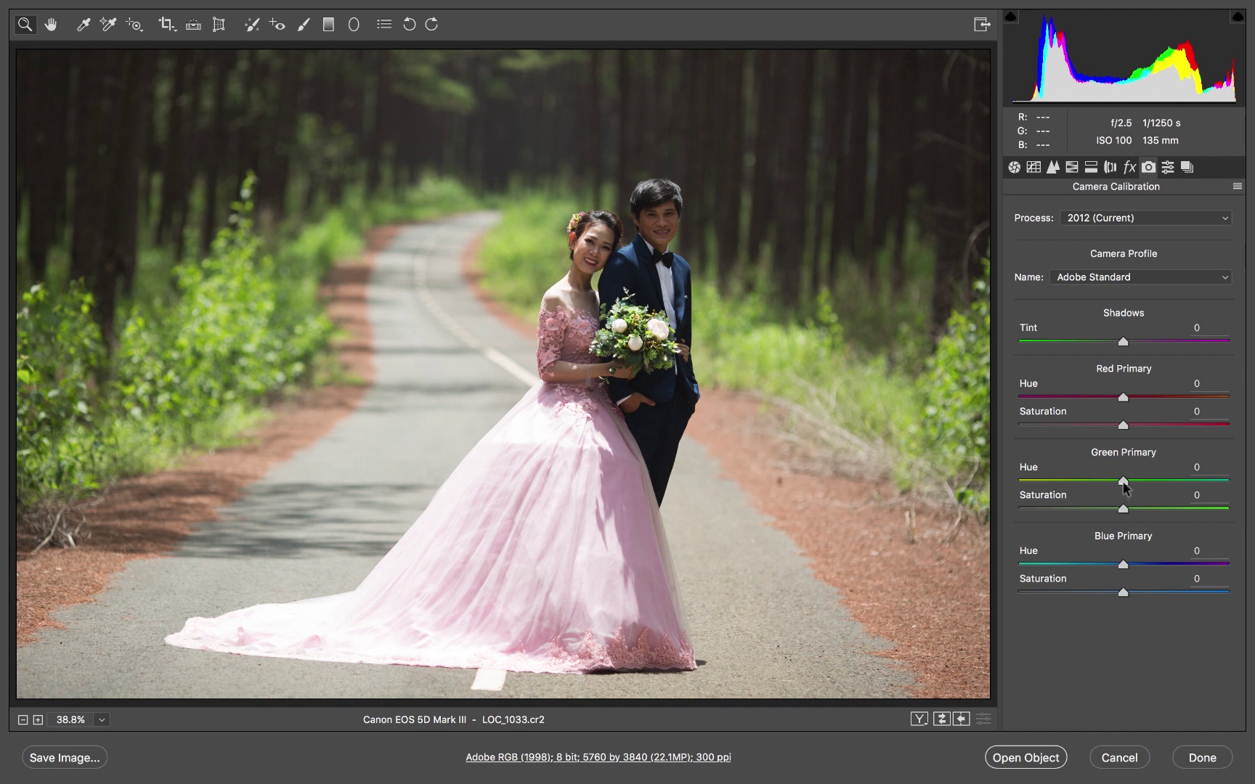
In a before/after view, set Green primary hue -8/saturation +6 and Blue hue -7/saturation +5.
click(919, 718)
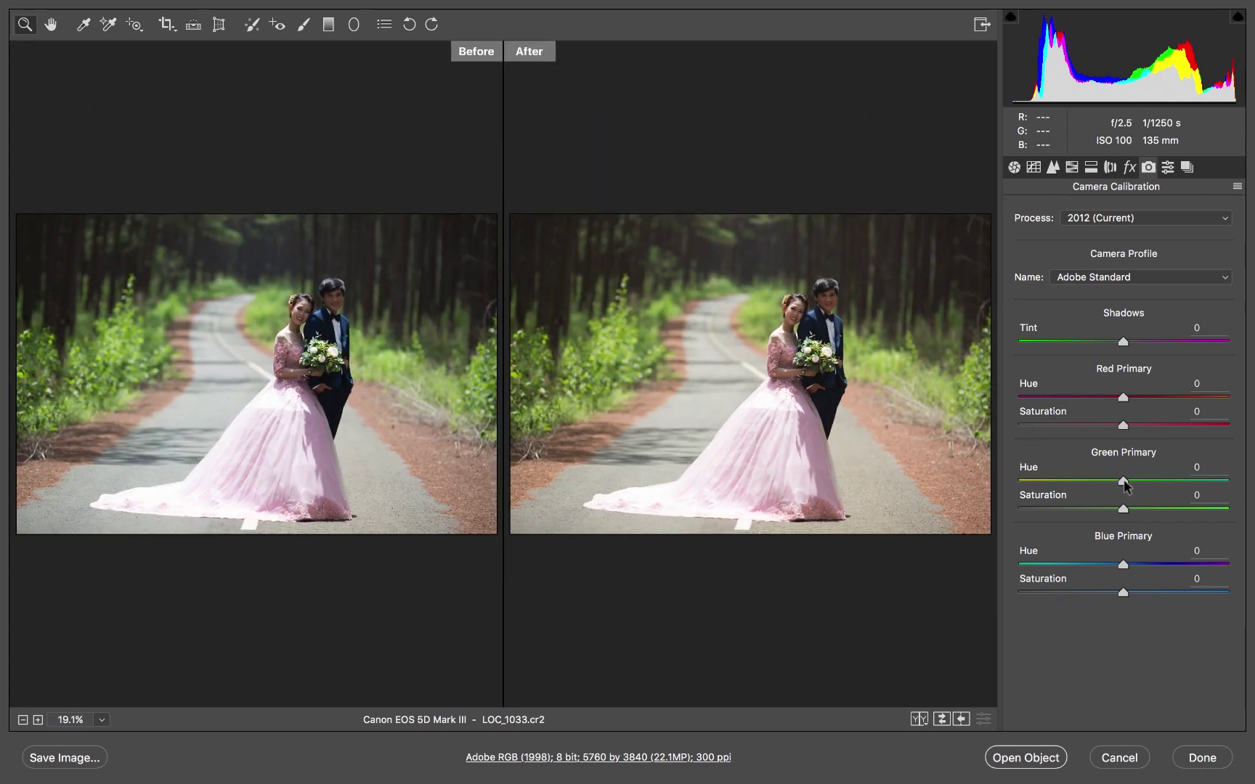
drag(1129, 486, 1133, 489)
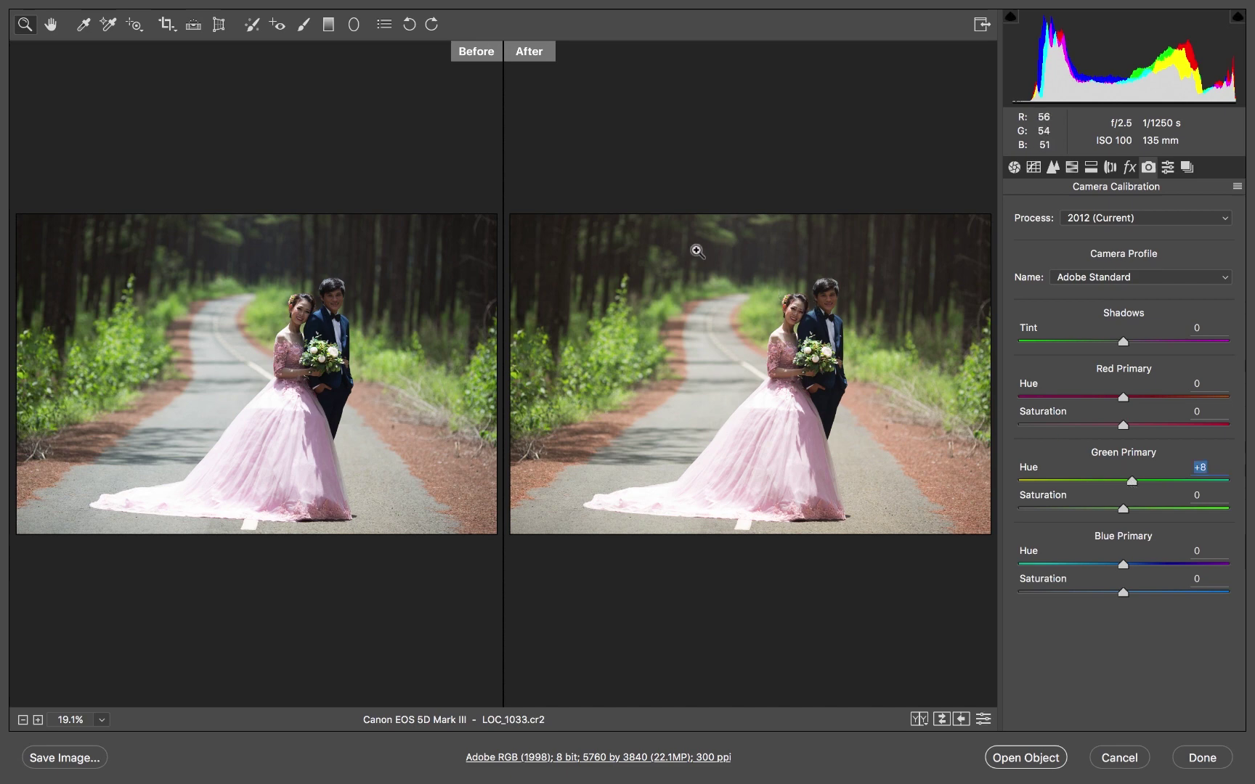
click(728, 290)
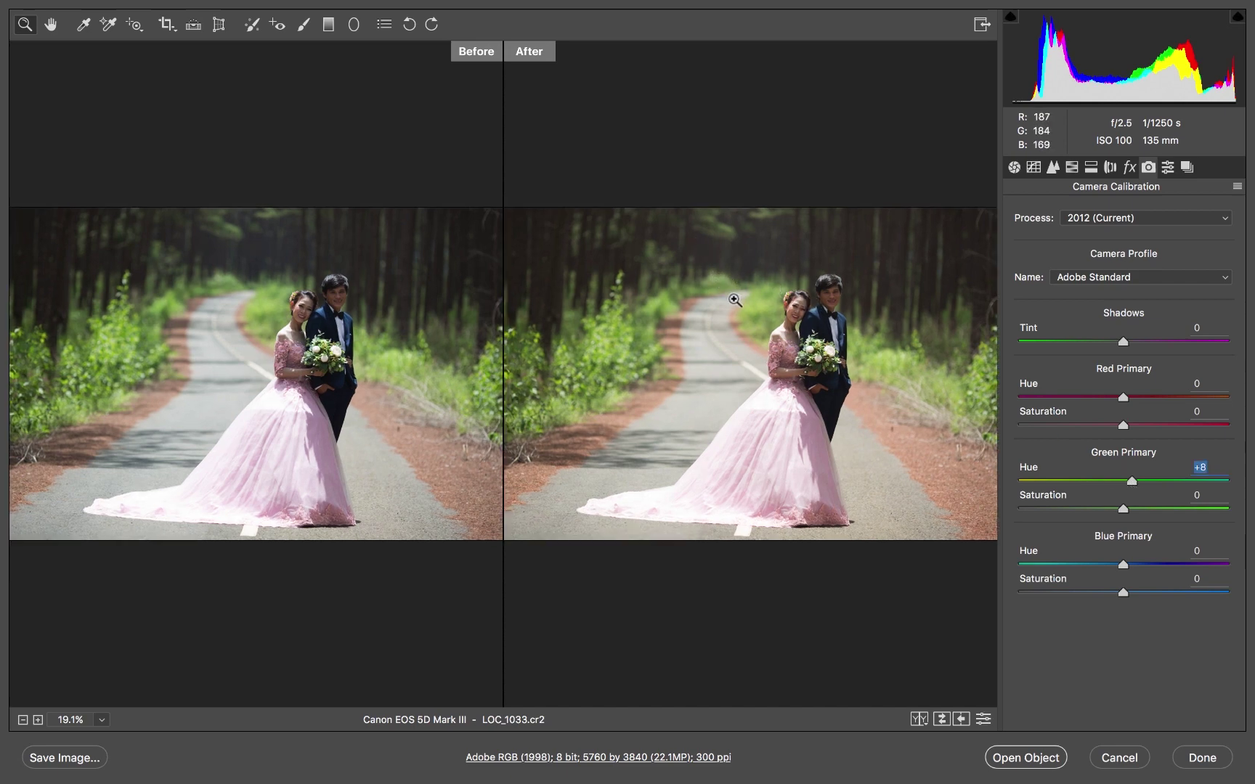
click(778, 328)
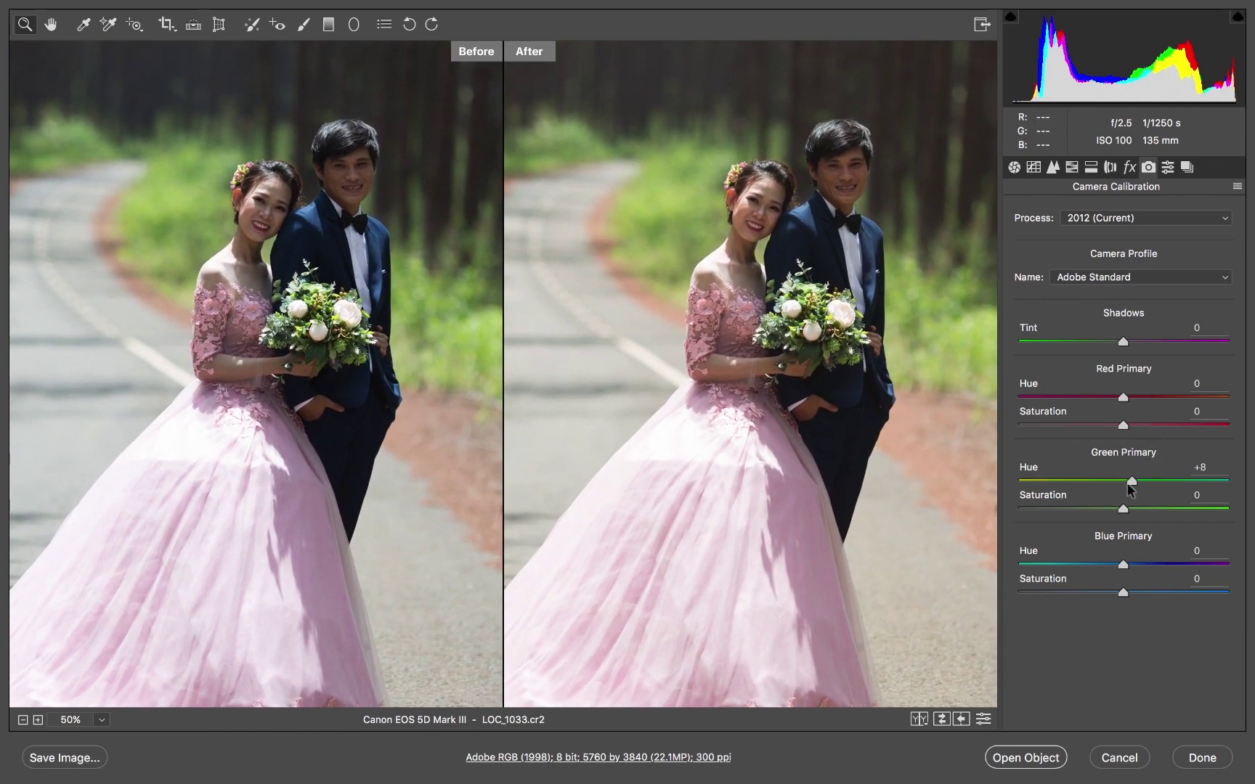
mouse_move(1133, 485)
mouse_down()
mouse_move(1146, 485)
mouse_move(1115, 485)
mouse_move(1130, 509)
mouse_up()
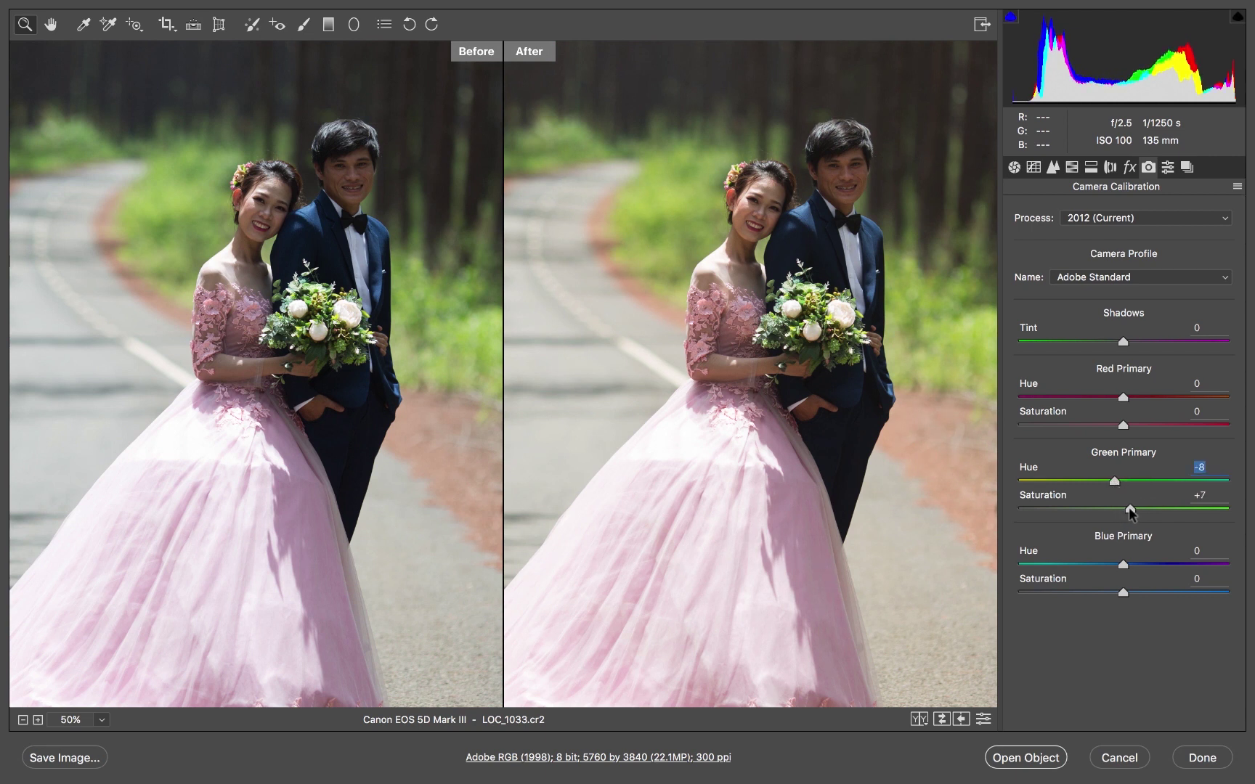
click(1122, 510)
drag(1122, 565, 1130, 593)
Raise Red primary saturation to +7 and inspect the couple's faces at 100%.
drag(1124, 426, 1129, 426)
click(1131, 427)
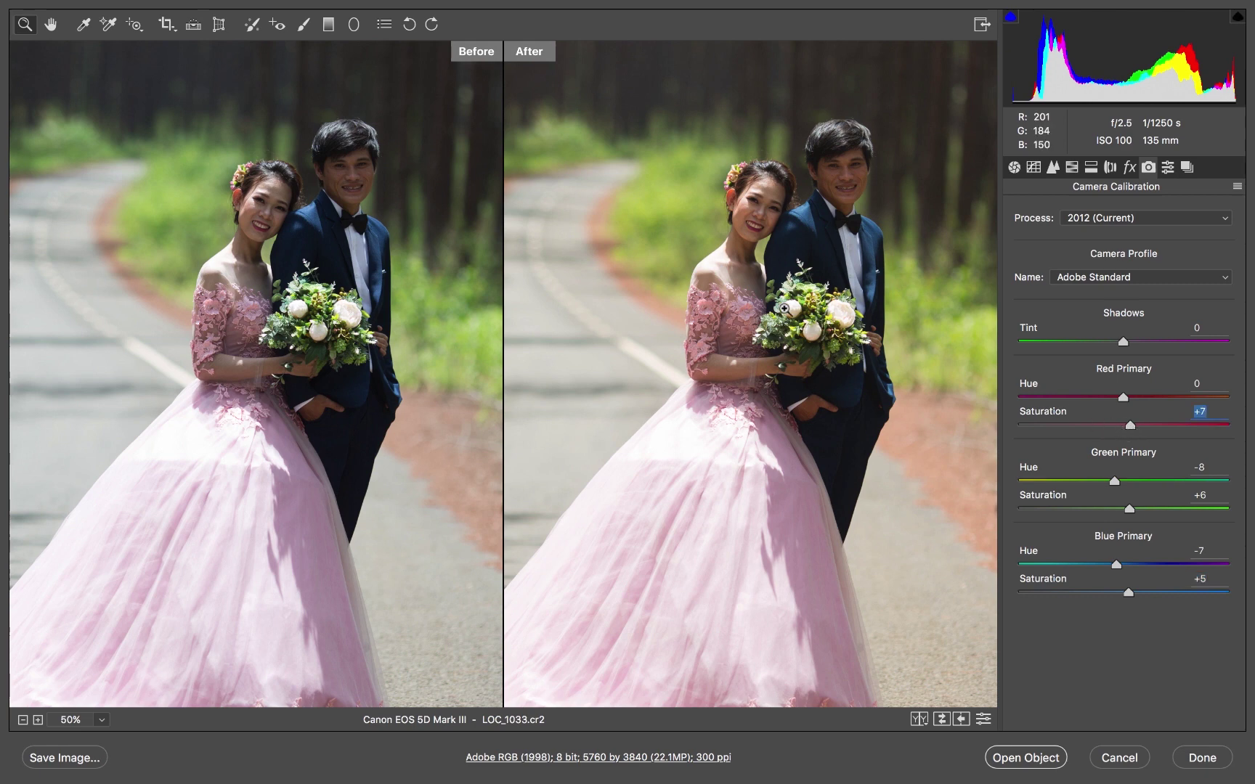
mouse_move(766, 313)
mouse_down()
mouse_move(756, 416)
mouse_move(745, 403)
mouse_move(772, 392)
mouse_move(795, 333)
mouse_up()
mouse_move(760, 388)
mouse_down()
mouse_move(810, 373)
mouse_move(713, 411)
mouse_up()
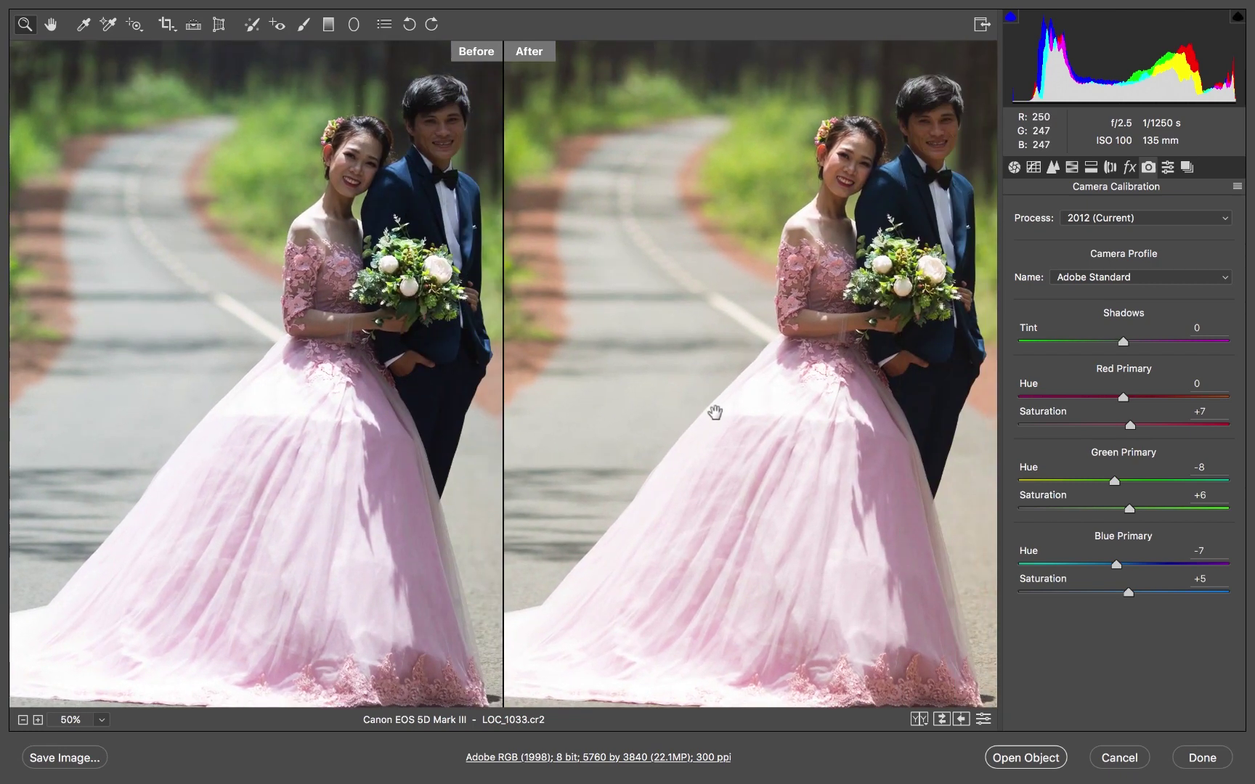
right_click(734, 361)
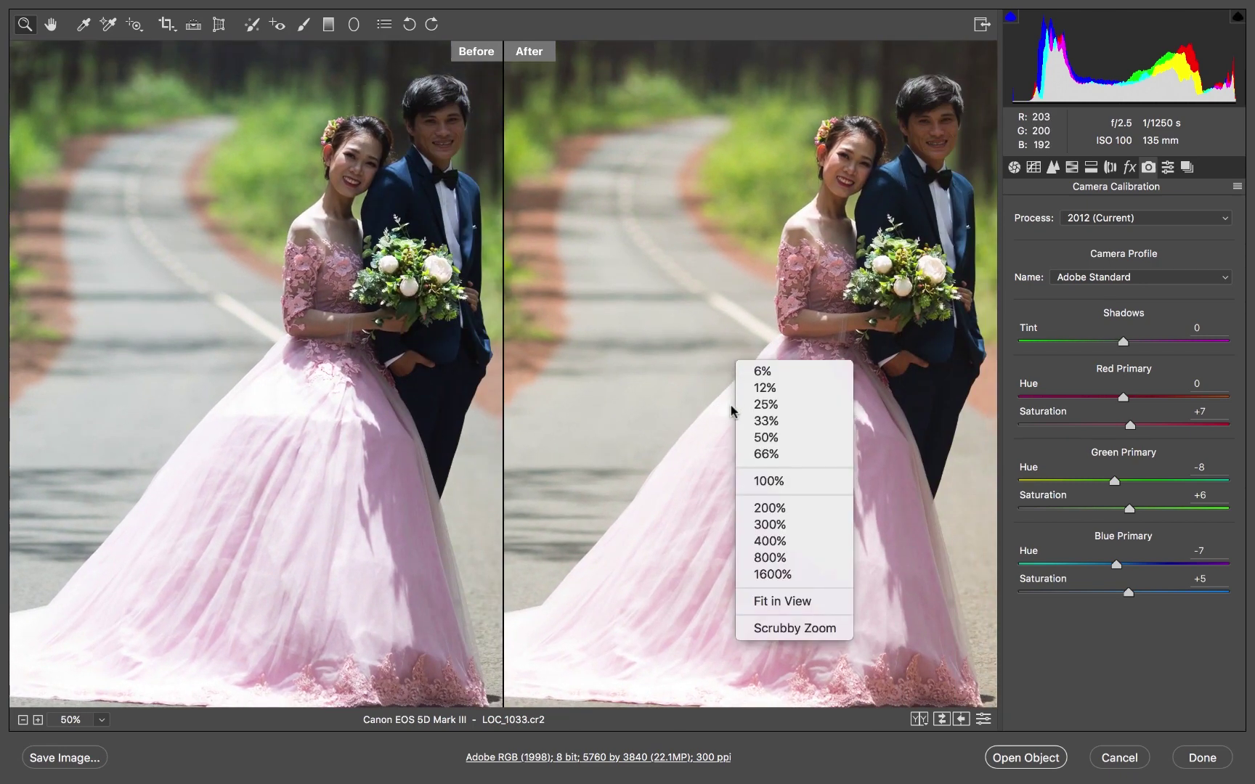
click(791, 482)
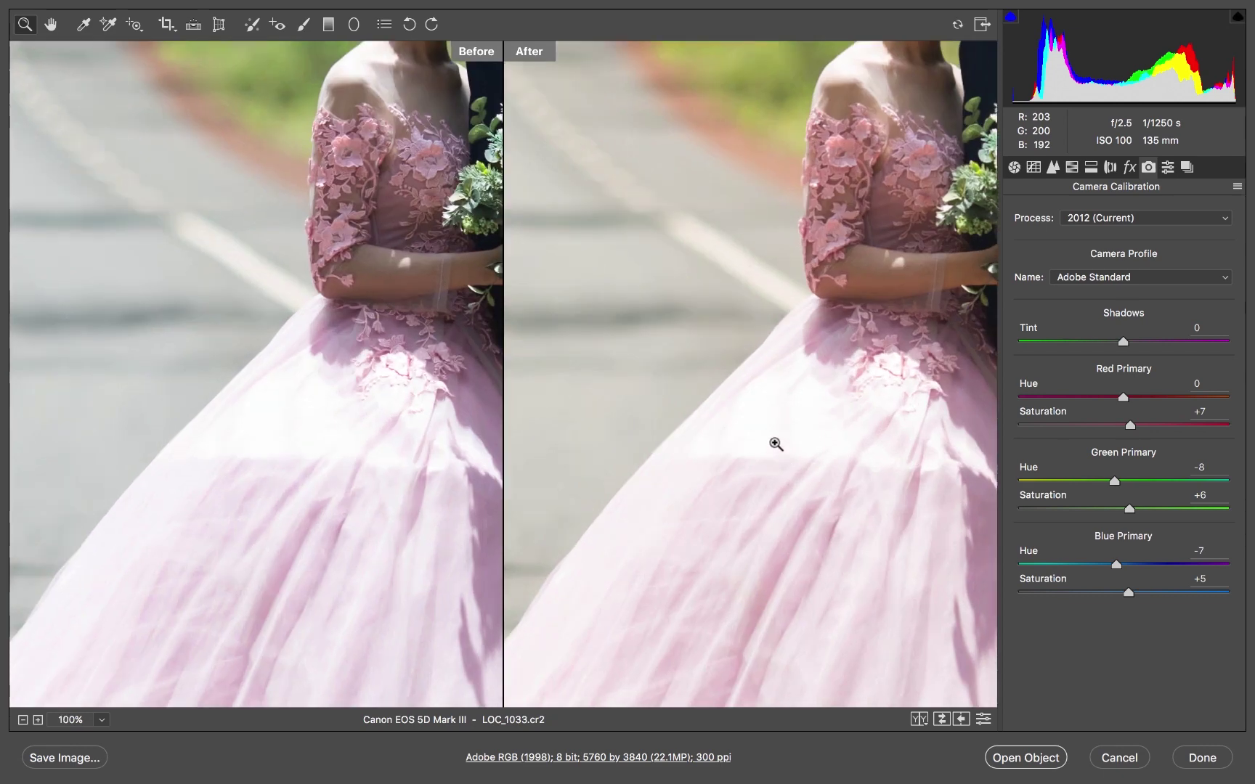
mouse_move(823, 339)
mouse_down()
mouse_move(756, 395)
mouse_move(653, 697)
mouse_up()
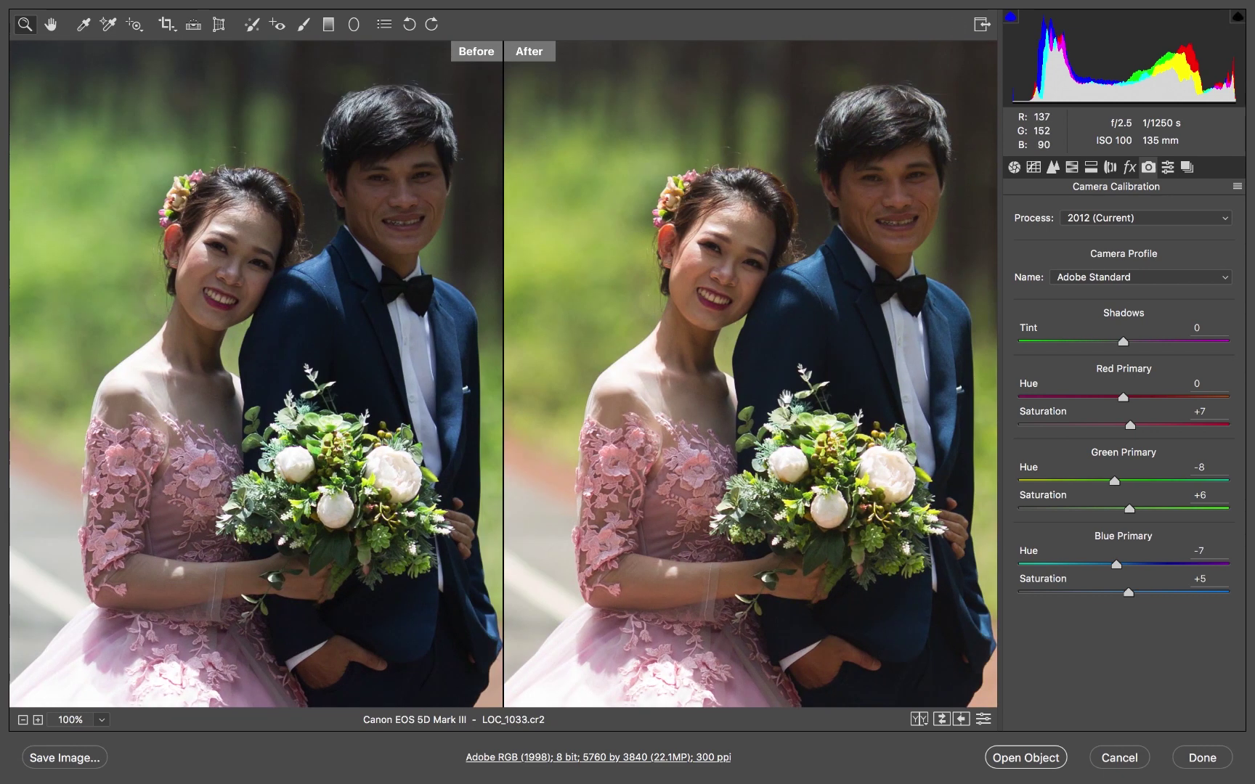
drag(791, 392, 734, 435)
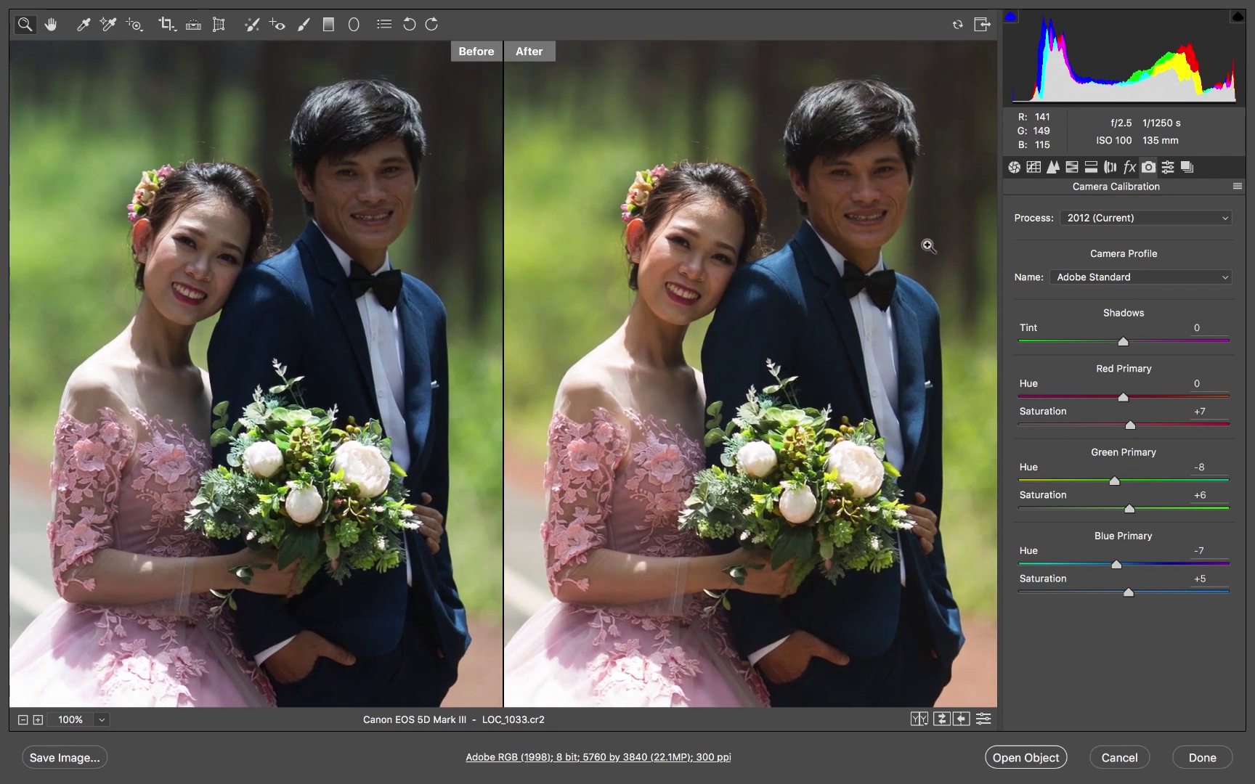
Set sharpening Amount to 46 and Radius to 0.8.
click(1034, 169)
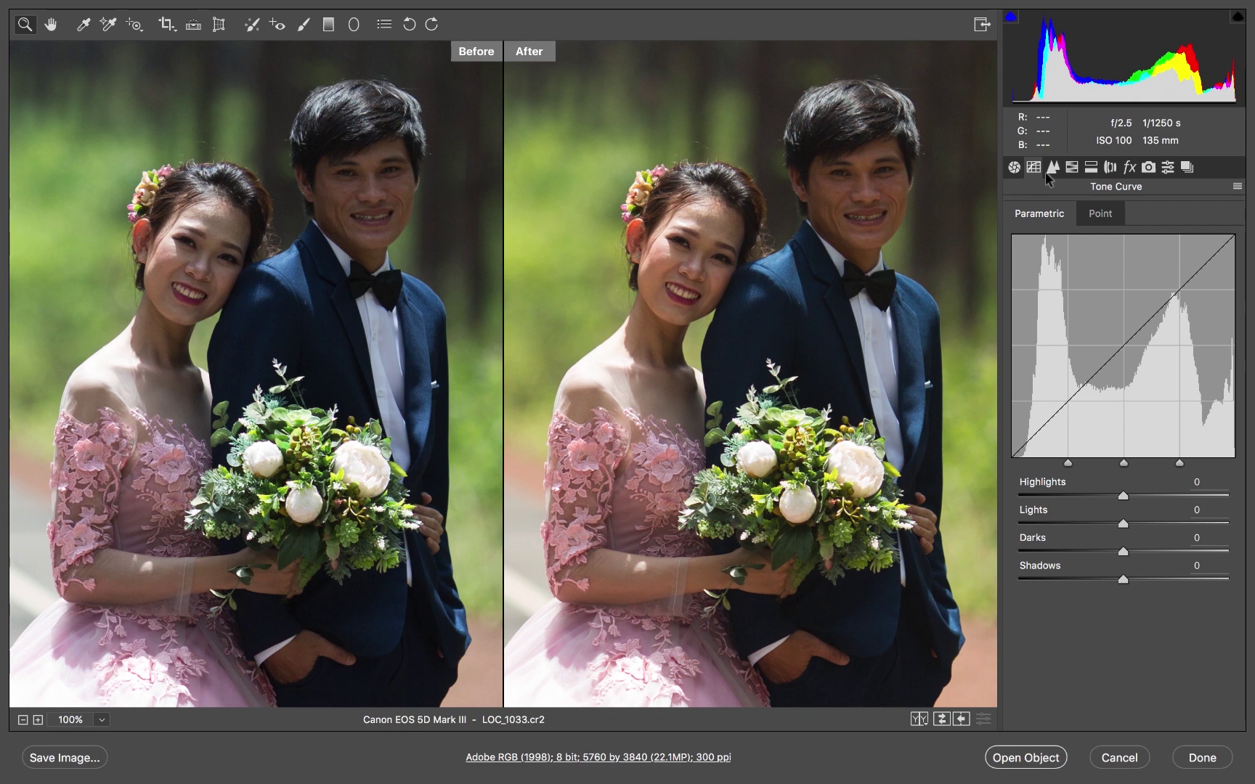
click(1053, 168)
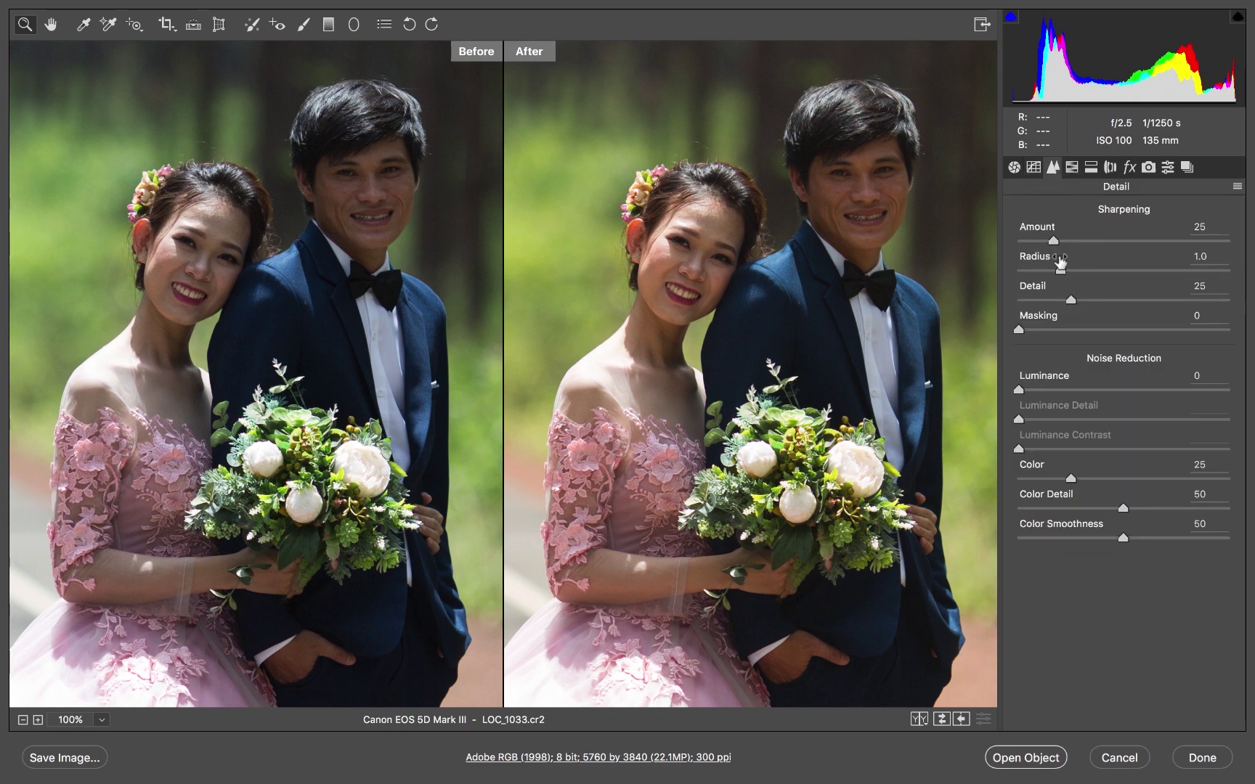
mouse_move(1061, 273)
mouse_down()
mouse_move(1046, 271)
mouse_move(1073, 239)
mouse_up()
drag(1077, 238, 1081, 242)
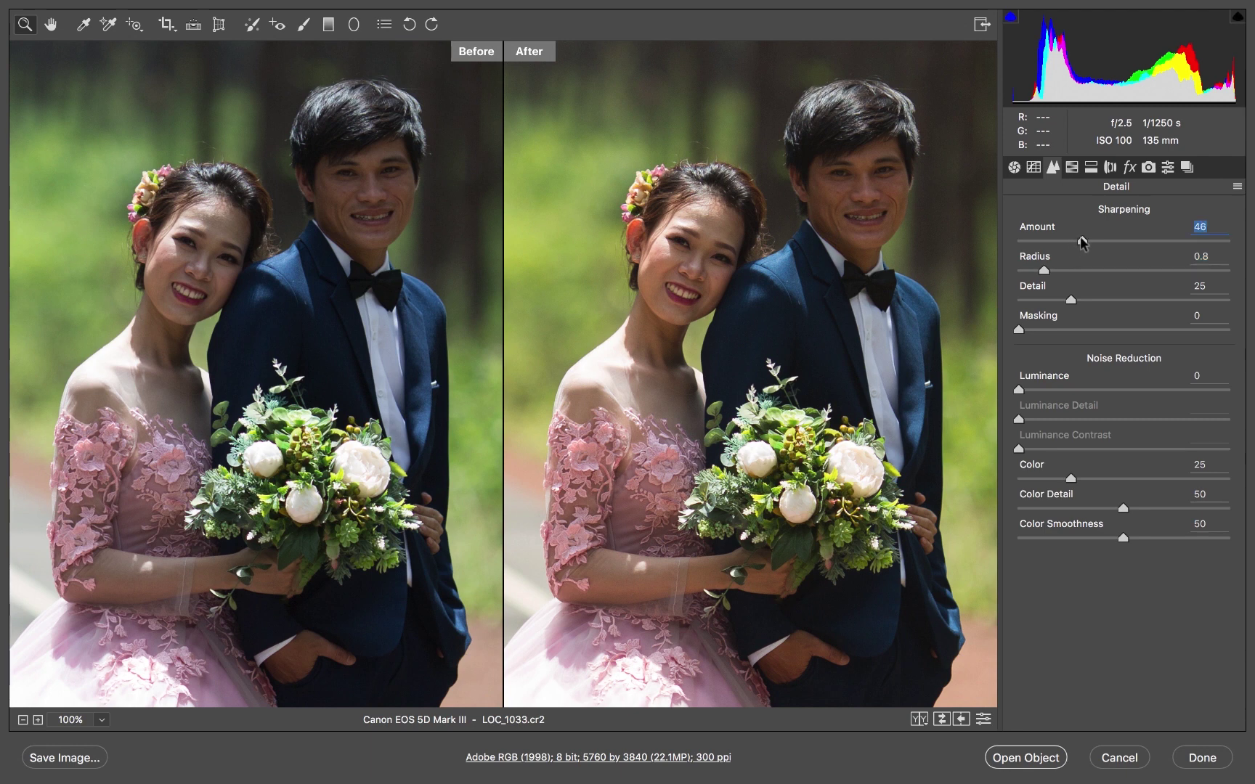
Raise Oranges and Yellows saturation and luminance, and set Greens hue to +6.
click(1073, 167)
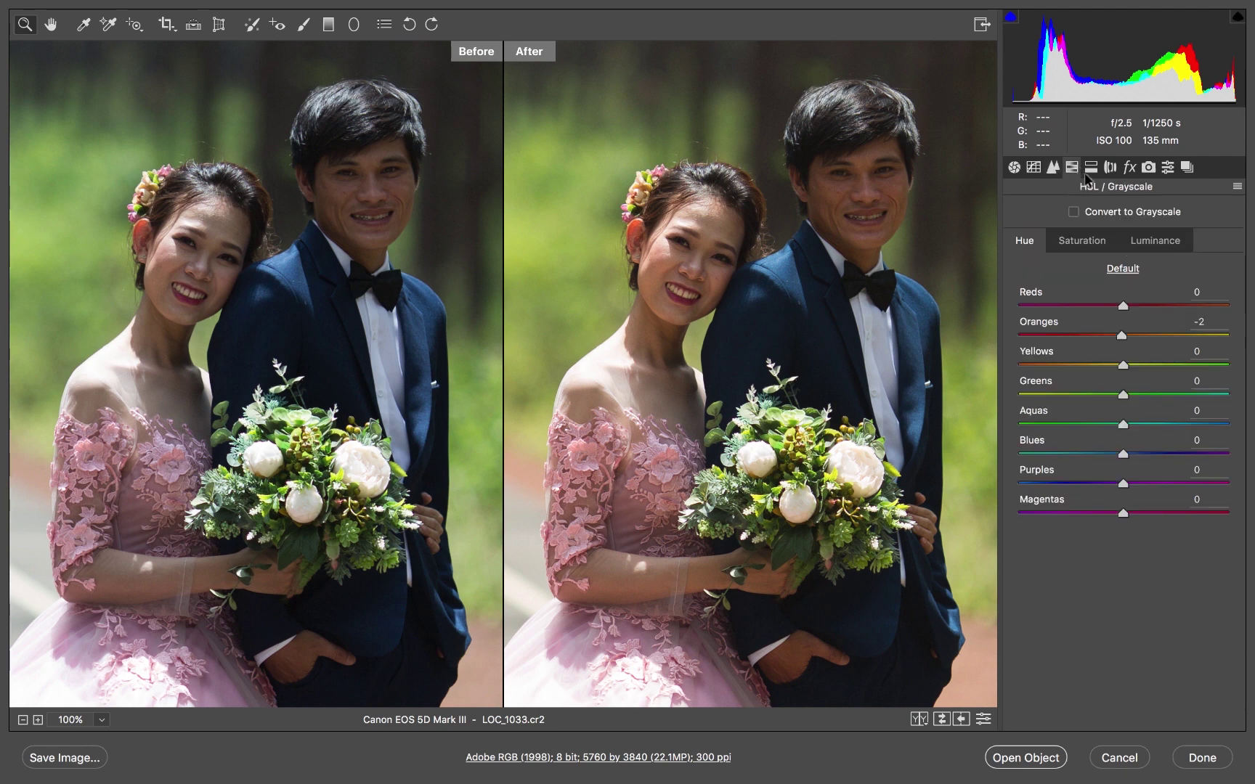
click(1103, 243)
drag(1153, 336, 1137, 336)
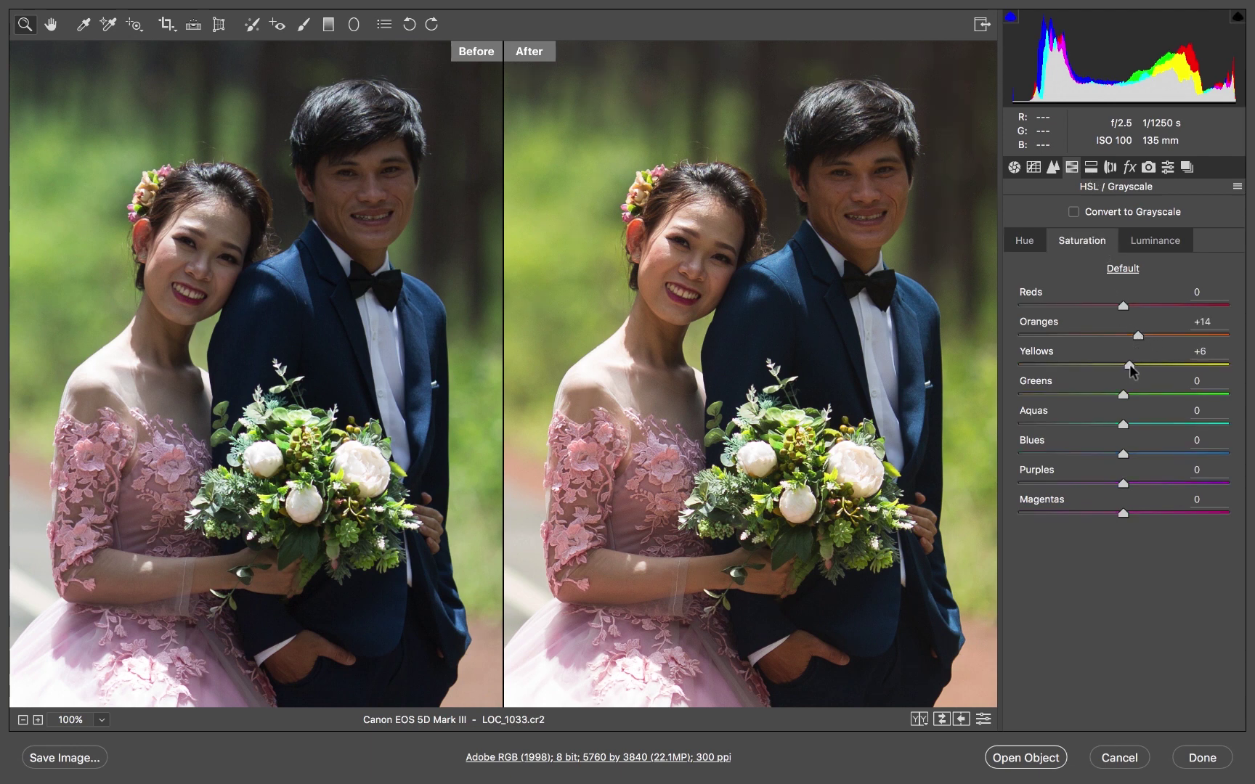
drag(1129, 365, 1128, 366)
click(1155, 240)
mouse_move(1124, 335)
mouse_down()
mouse_move(1139, 335)
mouse_move(1132, 369)
mouse_up()
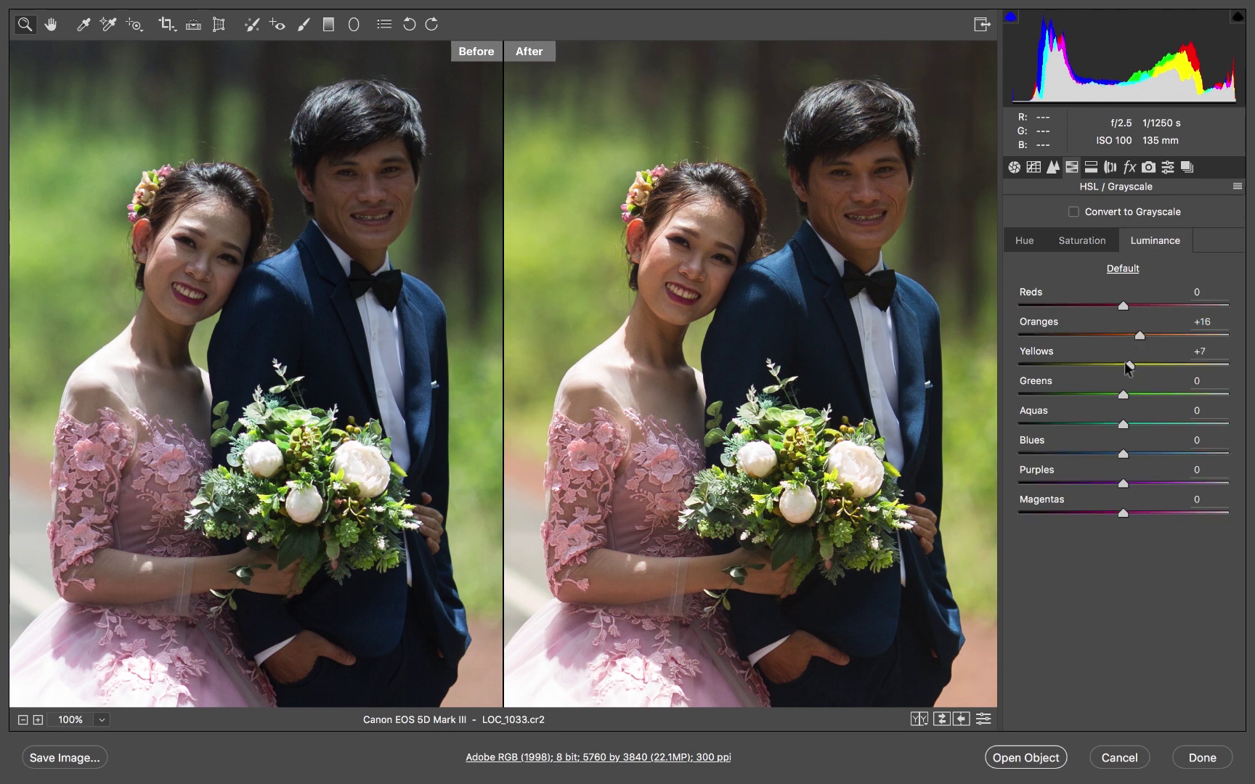
click(1030, 242)
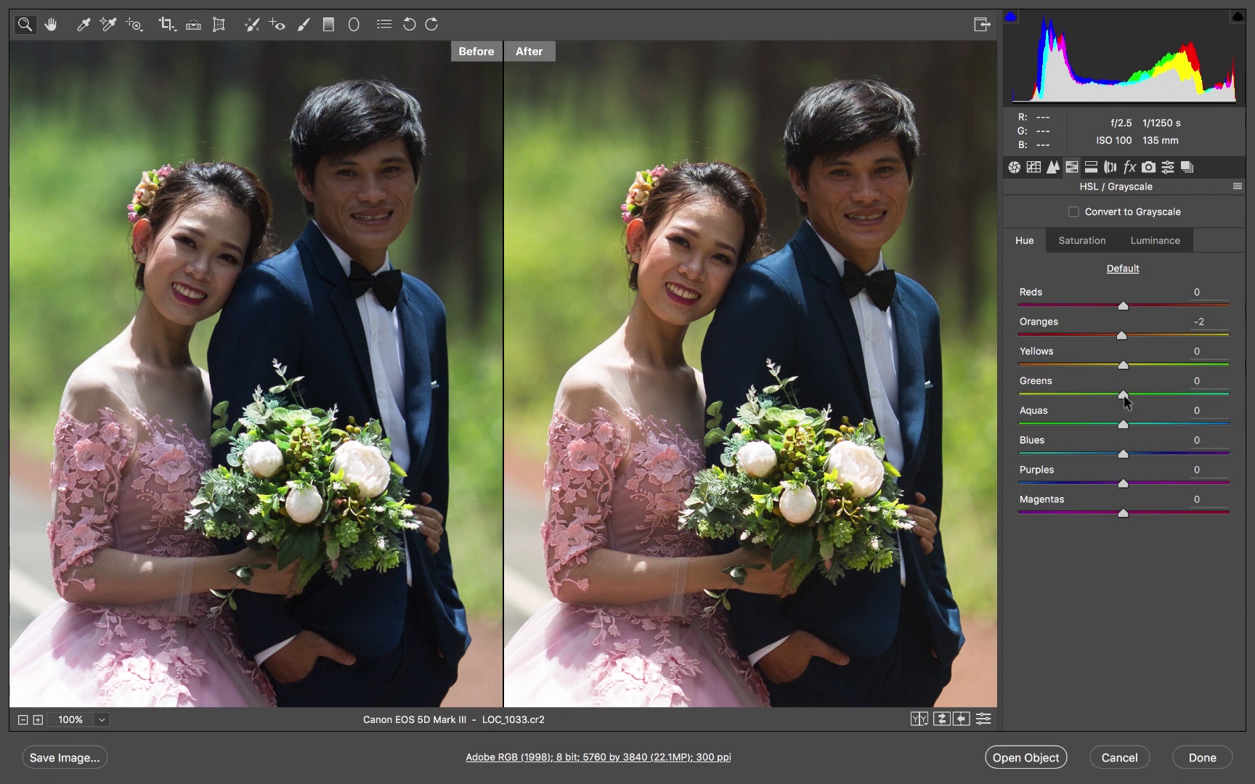
drag(1124, 399, 1103, 399)
drag(1102, 399, 1129, 401)
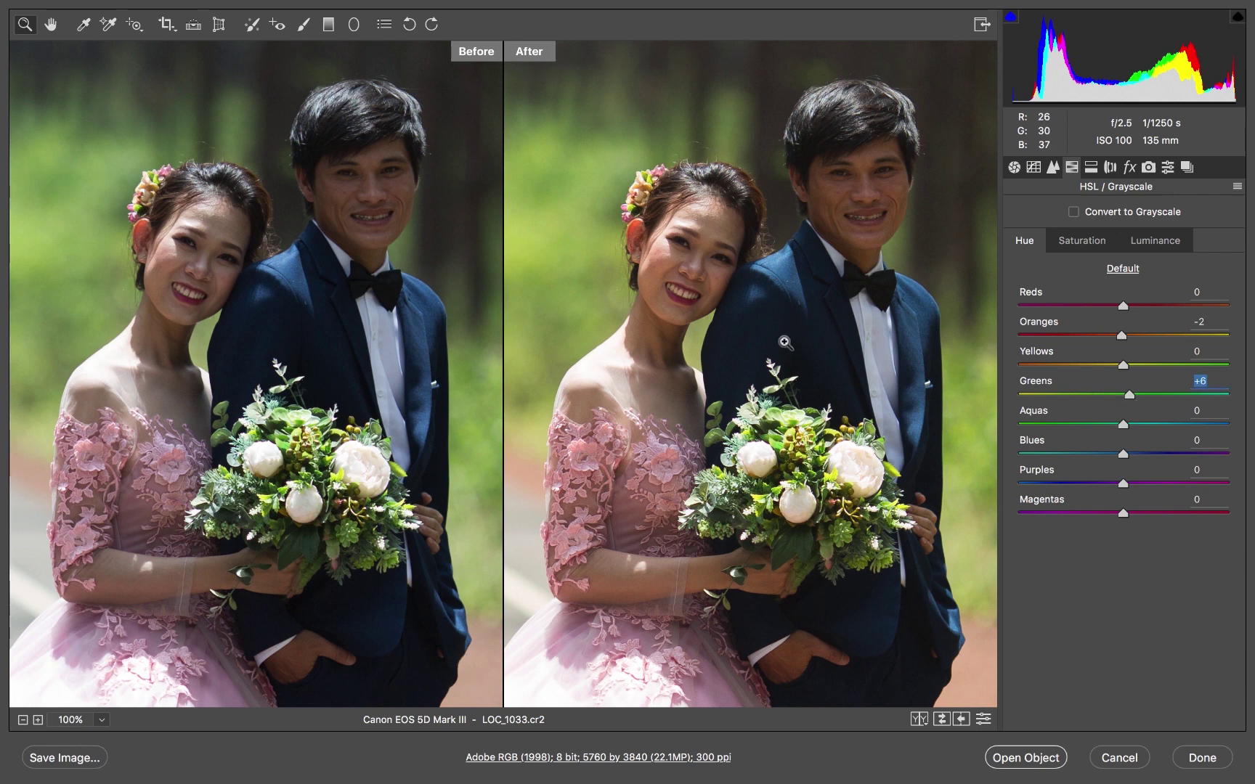
right_click(799, 353)
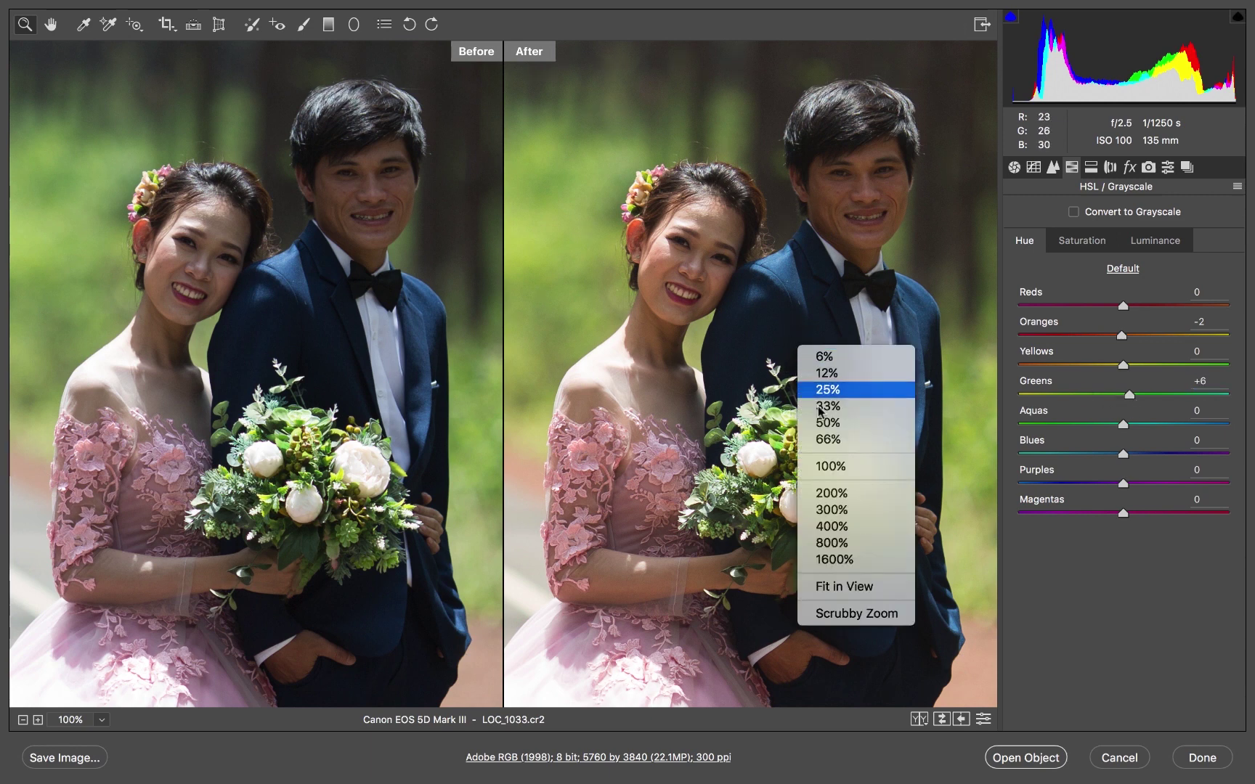
Fit the preview, then set Clarity to +3 and Temperature to 5300.
click(807, 587)
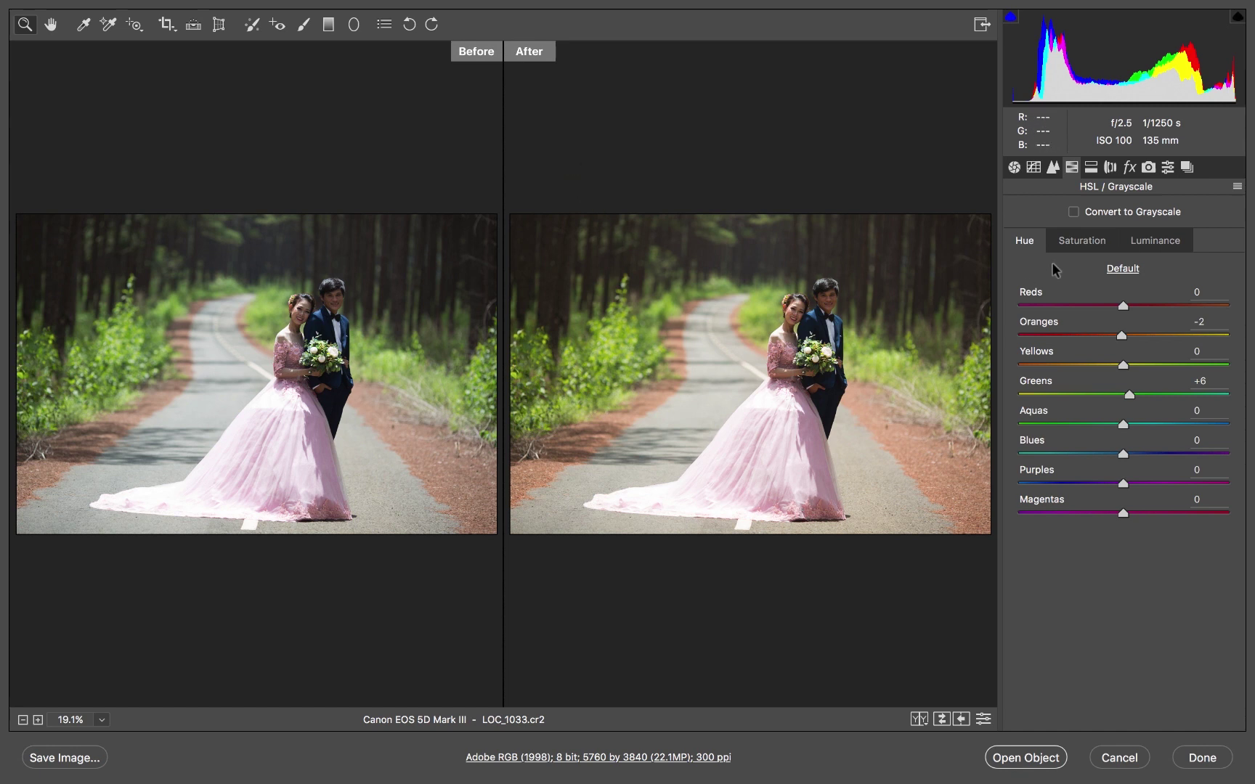
click(1021, 168)
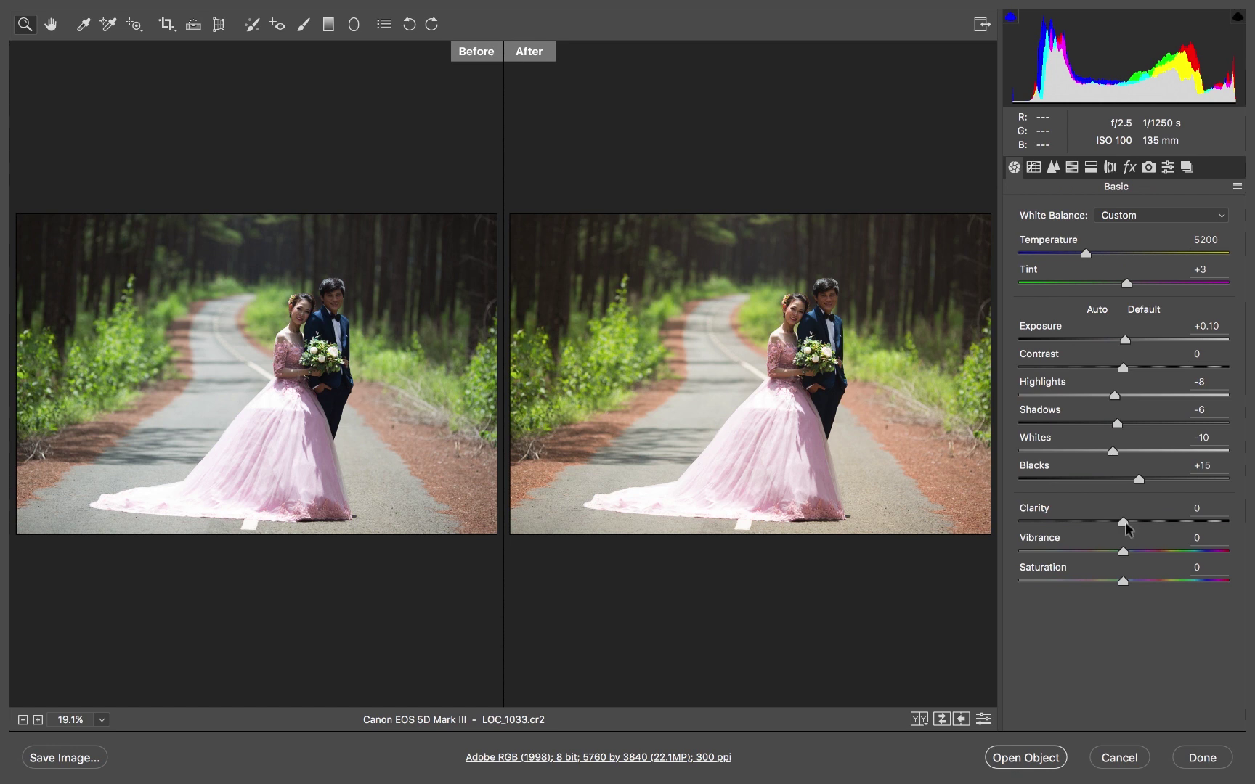
drag(1122, 521, 1126, 520)
click(1206, 239)
key(Up)
key(Up)
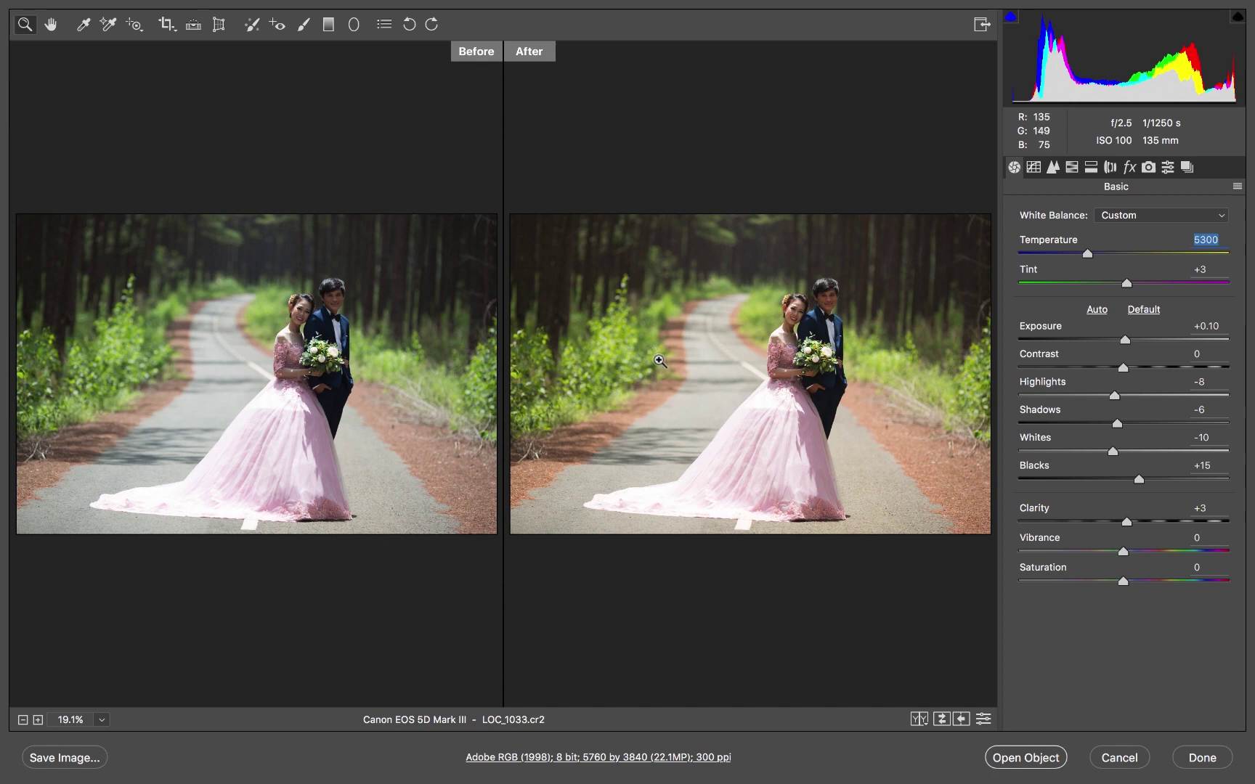
Set Shadows to -3 and open the photo in Photoshop as a smart object.
drag(573, 270, 661, 349)
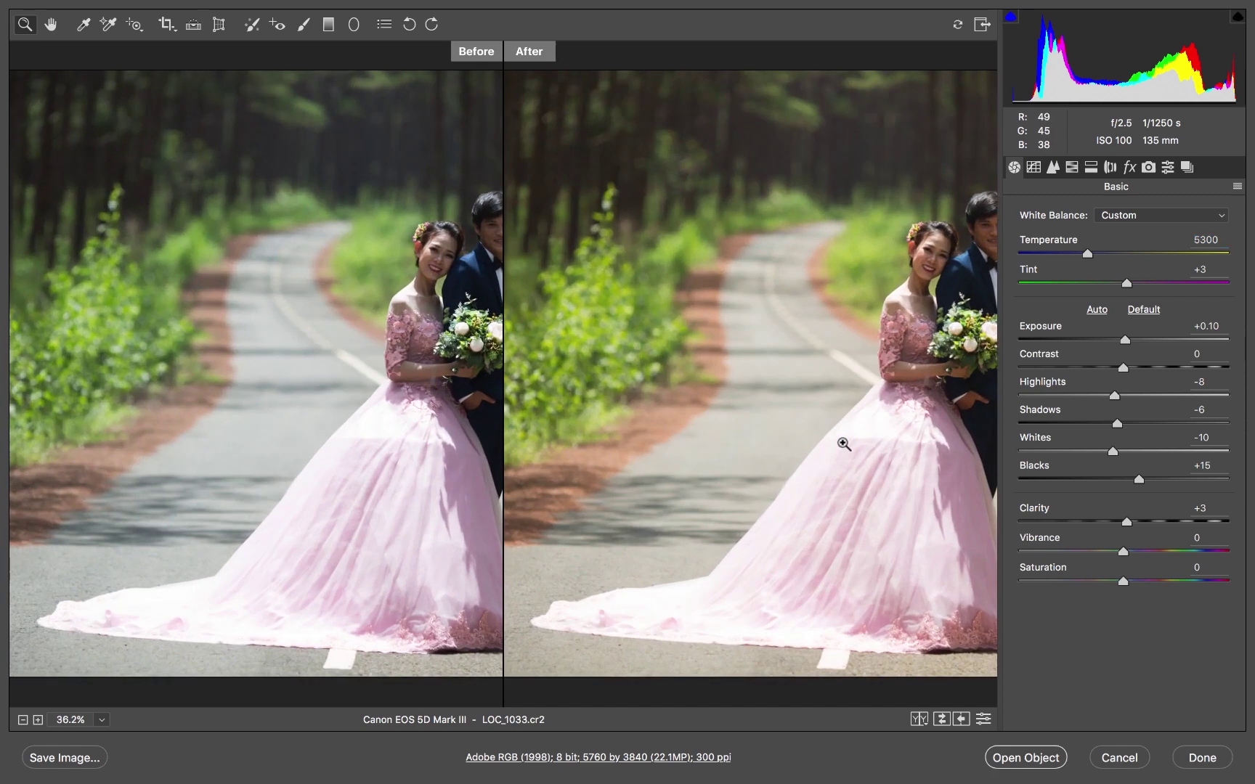
drag(940, 429, 804, 429)
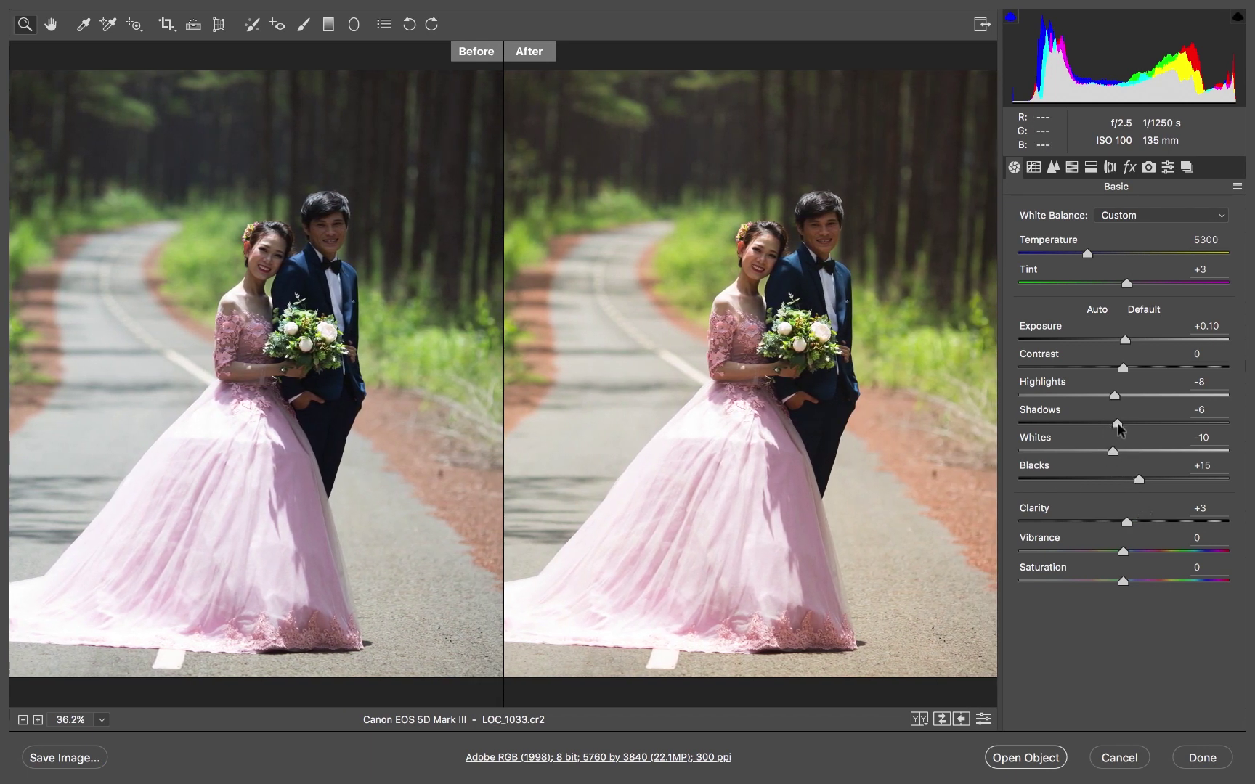
drag(1118, 424, 1120, 424)
click(1119, 424)
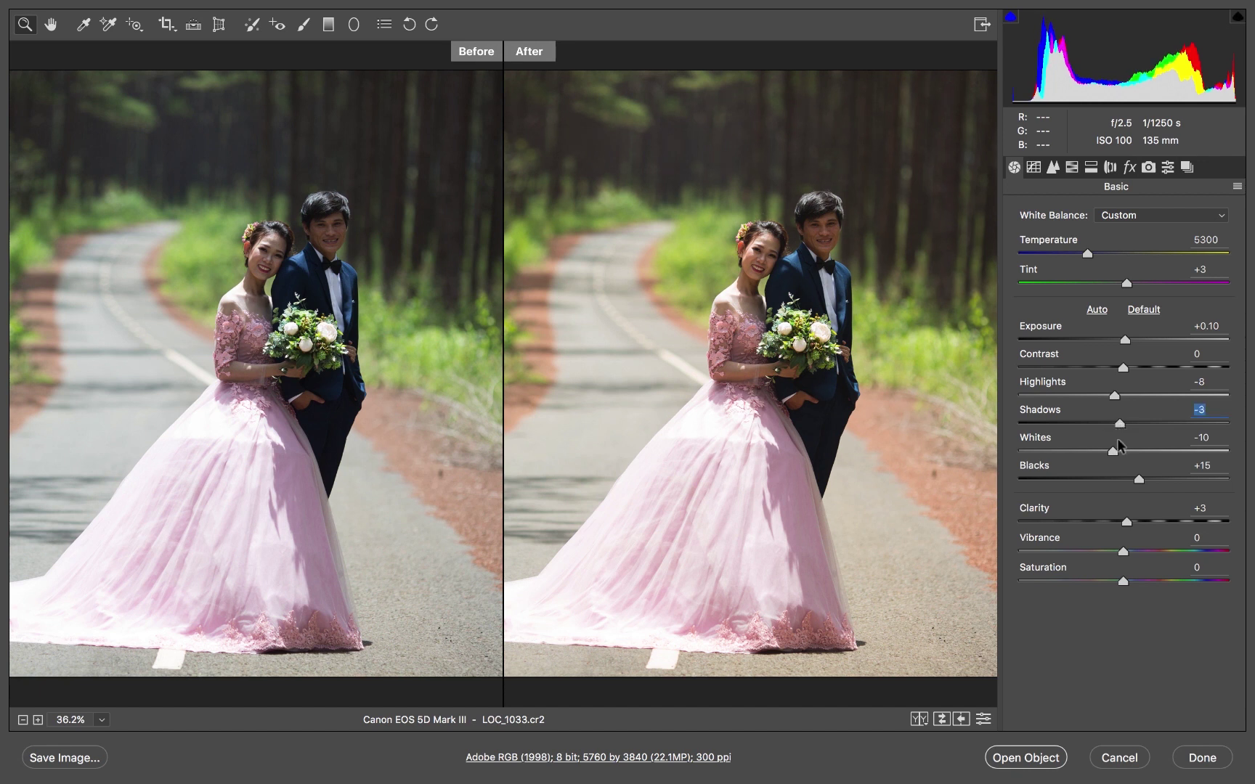
click(1034, 760)
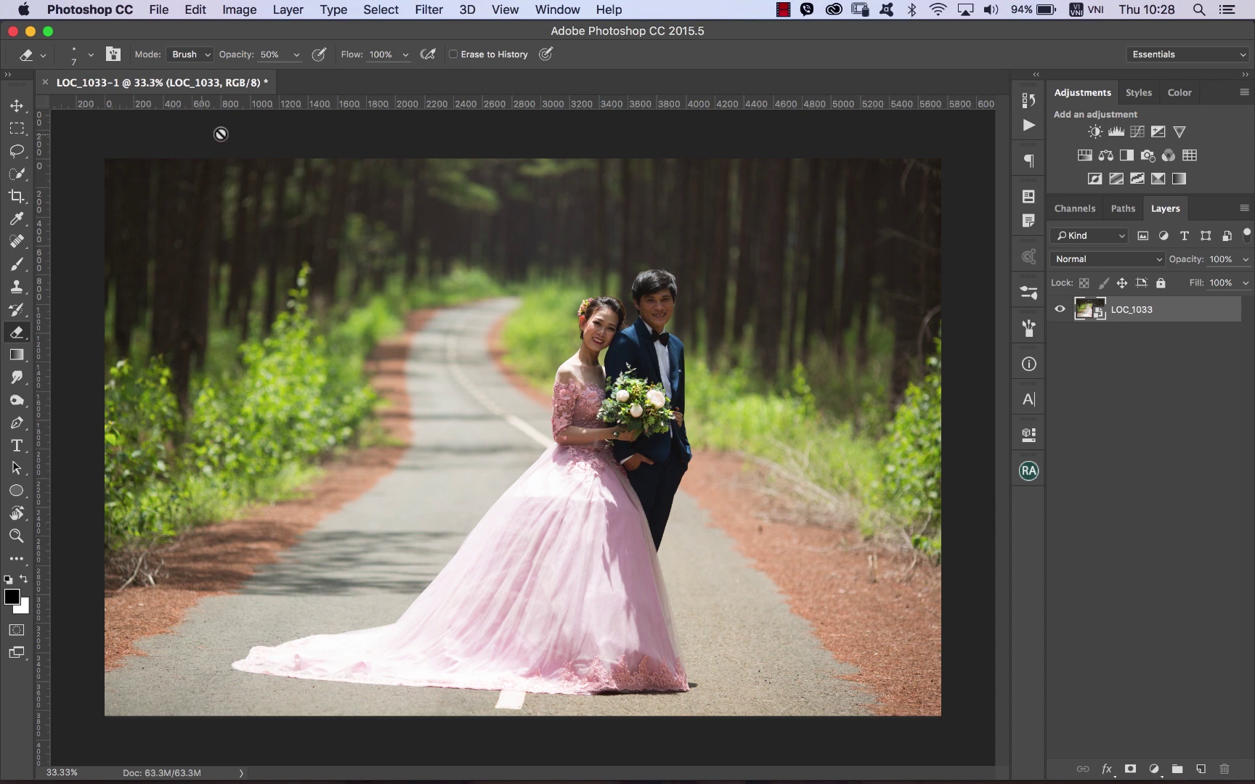
click(782, 10)
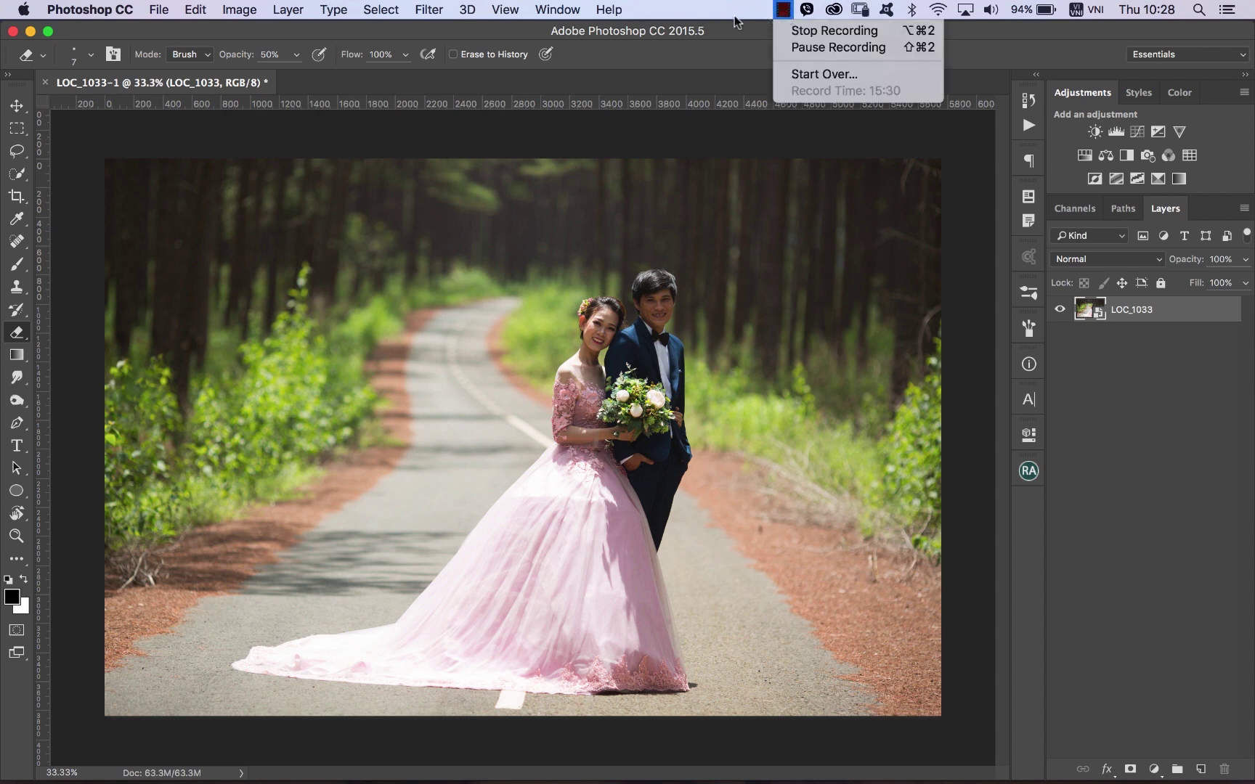
click(715, 58)
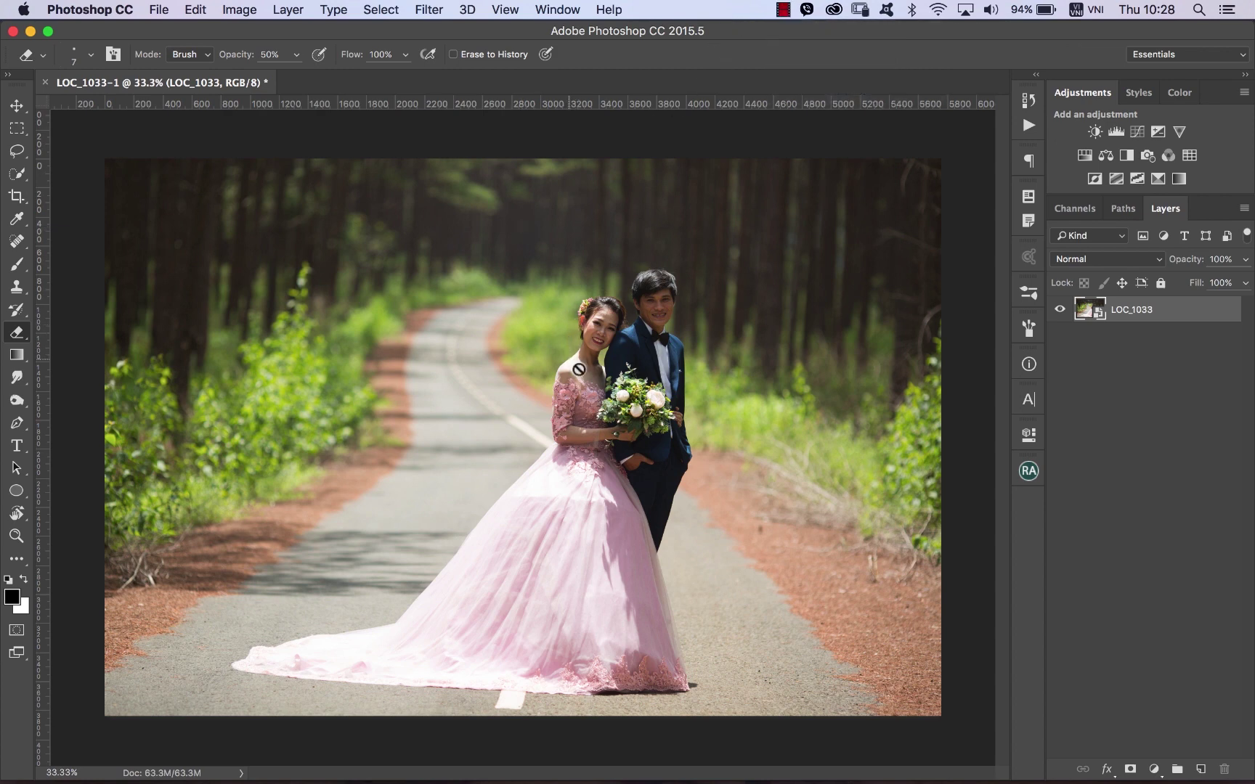
drag(557, 260, 688, 401)
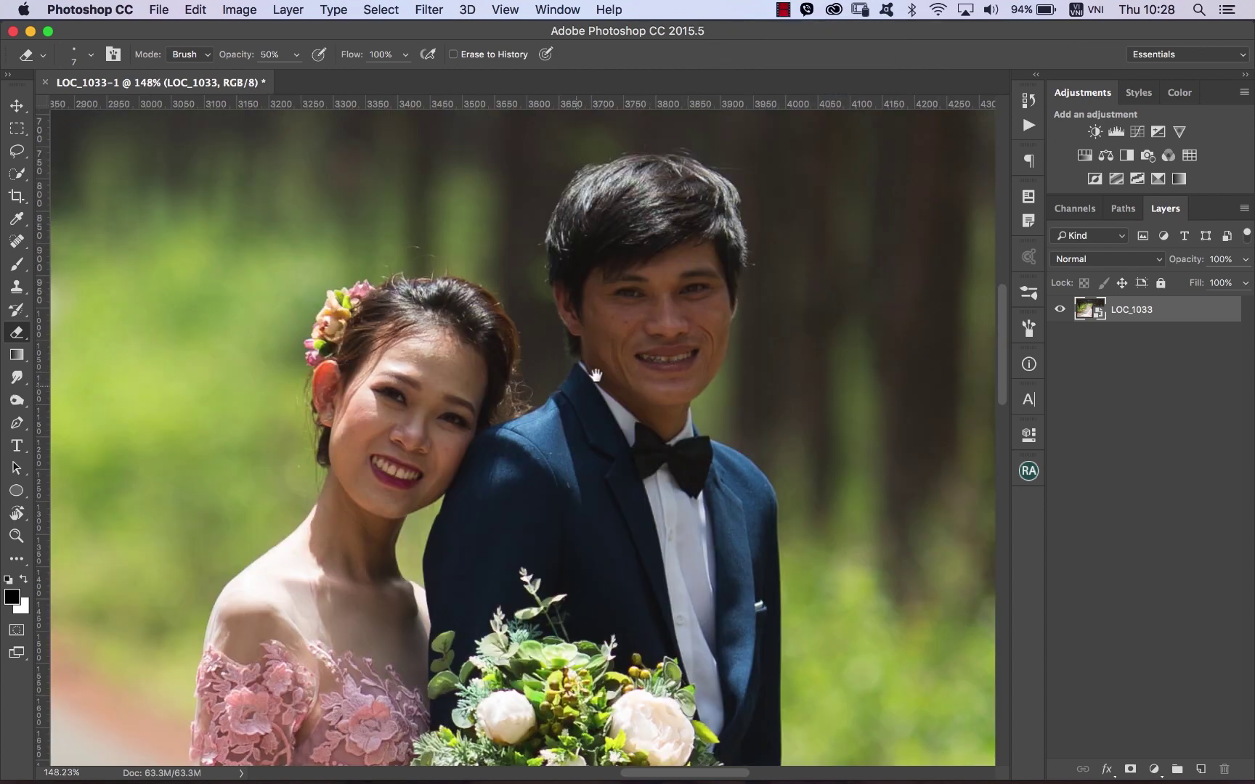
key(super+minus)
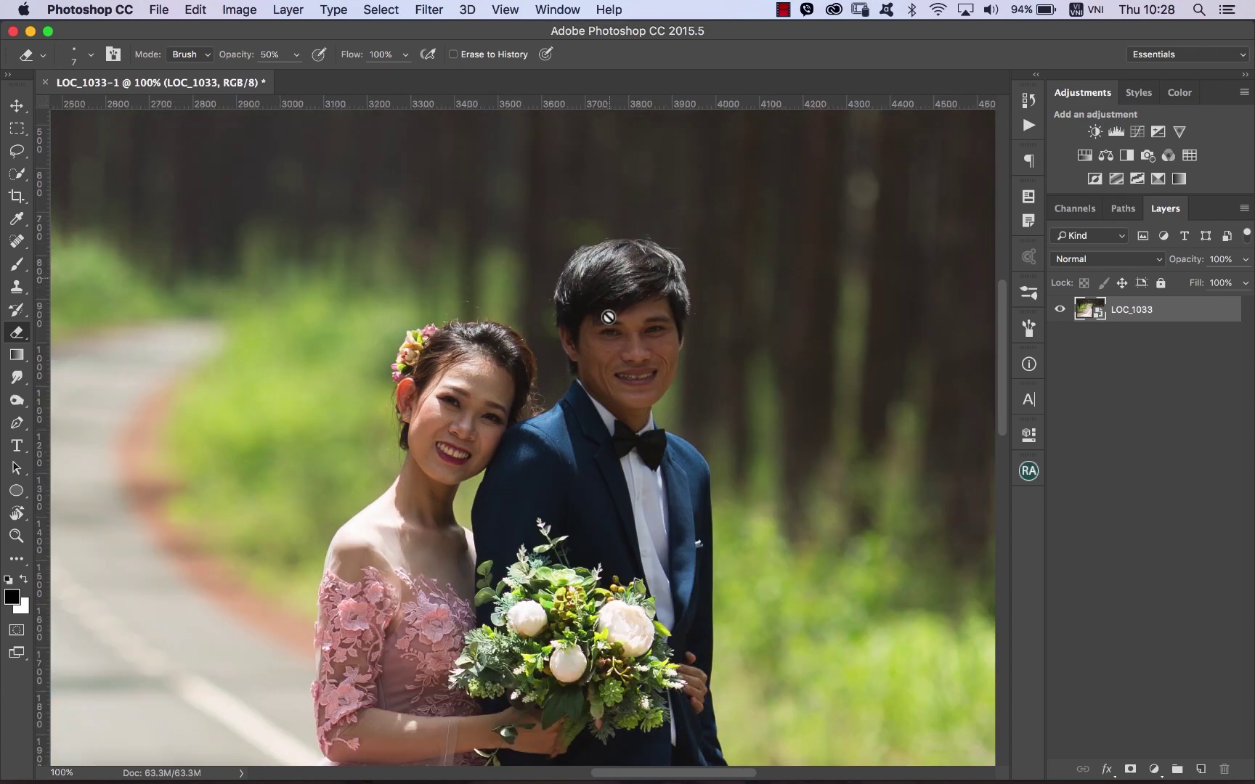
scroll(596, 319, left, 3)
scroll(596, 320, down, 1)
alt+click(561, 369)
alt+click(562, 370)
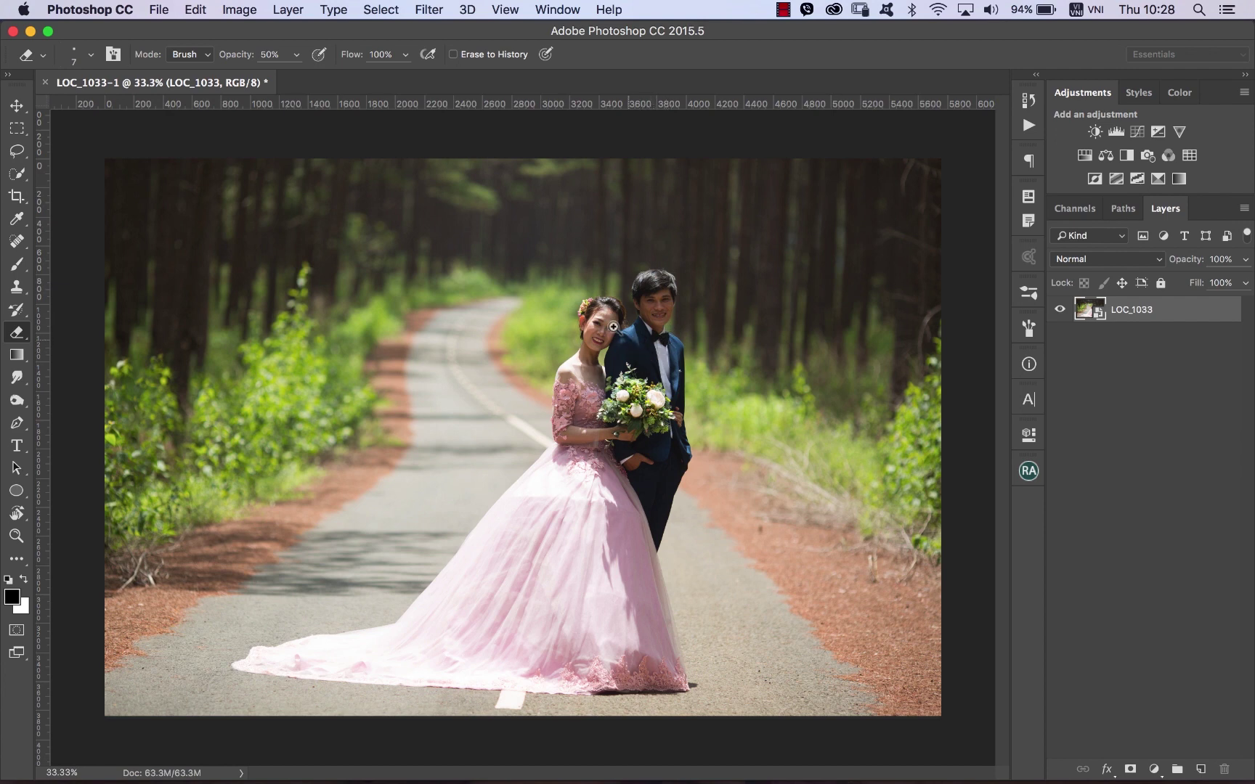
drag(568, 269, 690, 367)
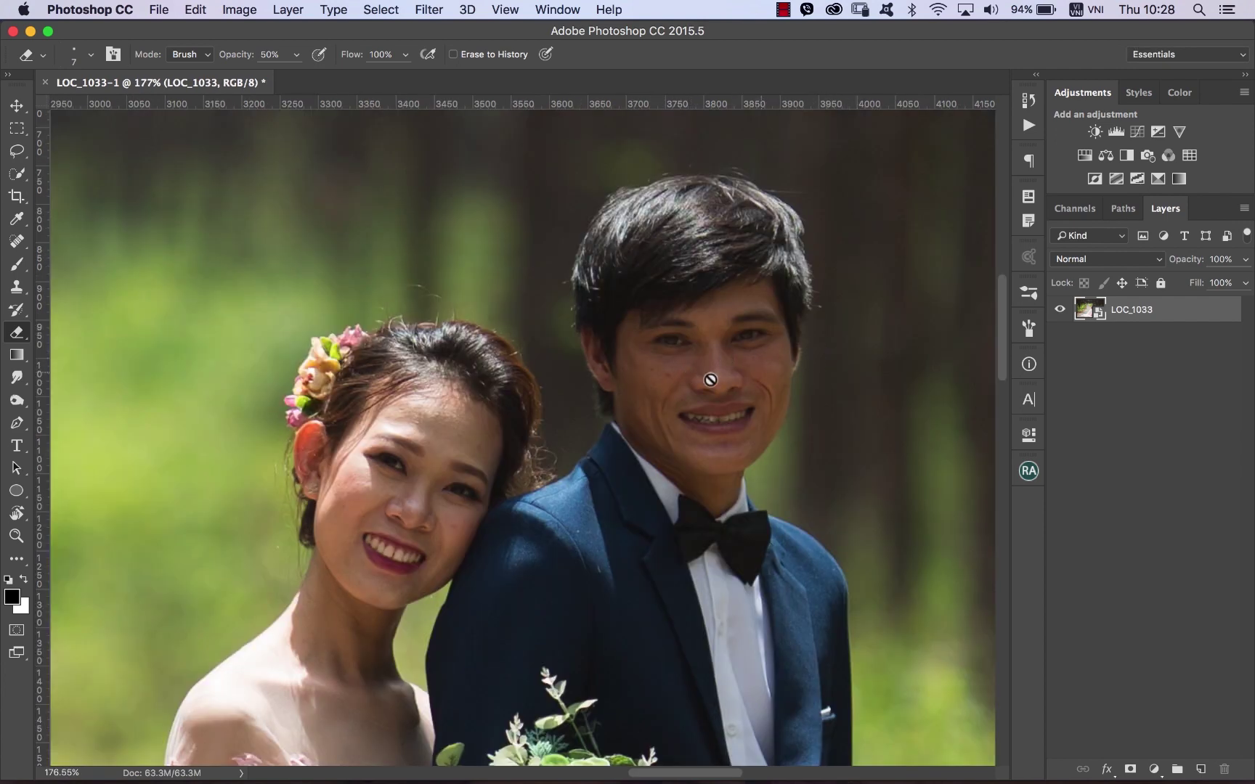
scroll(564, 434, down, 3)
drag(278, 281, 610, 559)
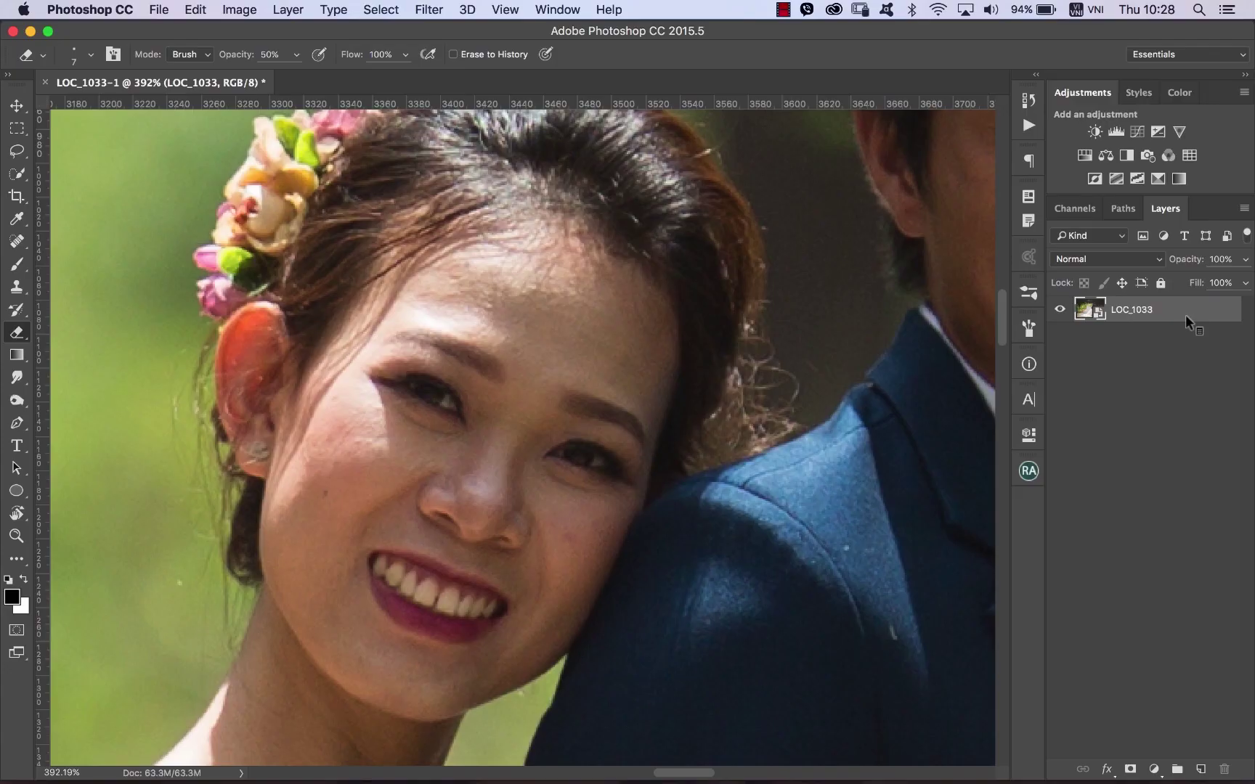
Make a new smart object copy of the layer and lower its Clarity to -22.
right_click(1185, 314)
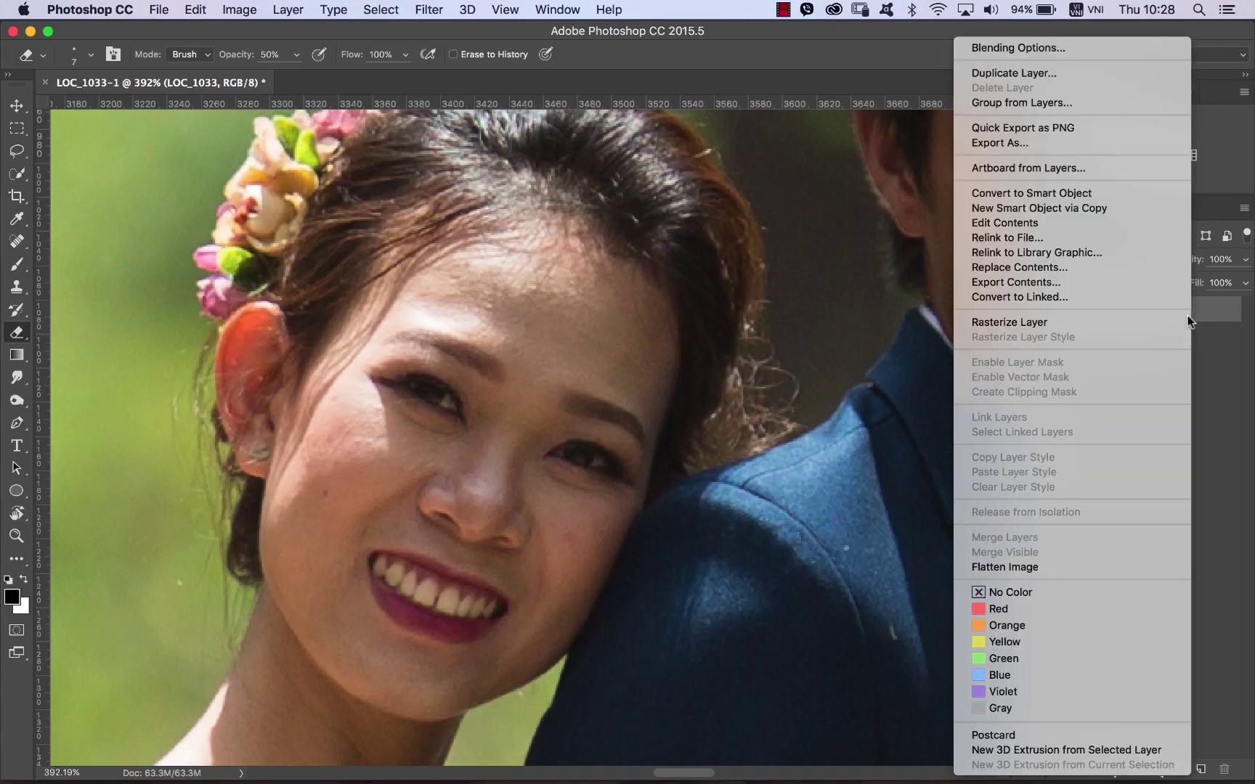
click(1041, 210)
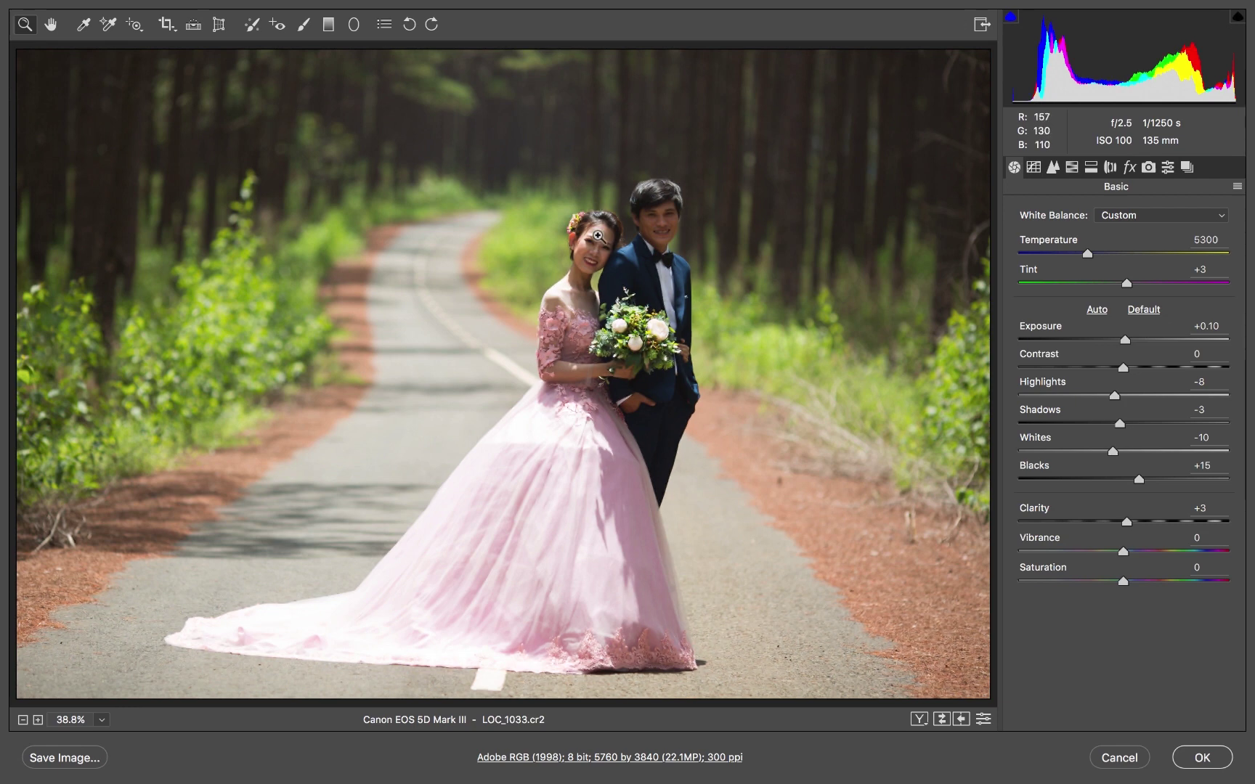
right_click(609, 250)
click(643, 370)
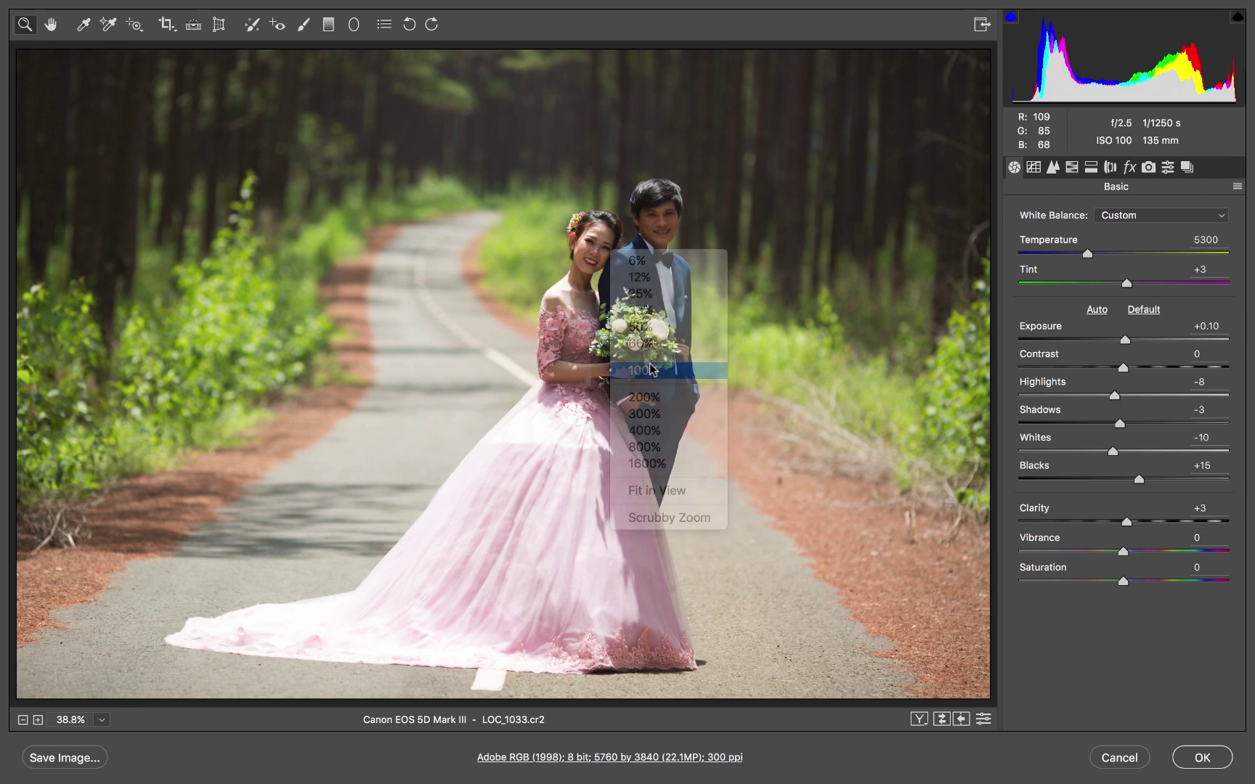
drag(715, 315, 682, 360)
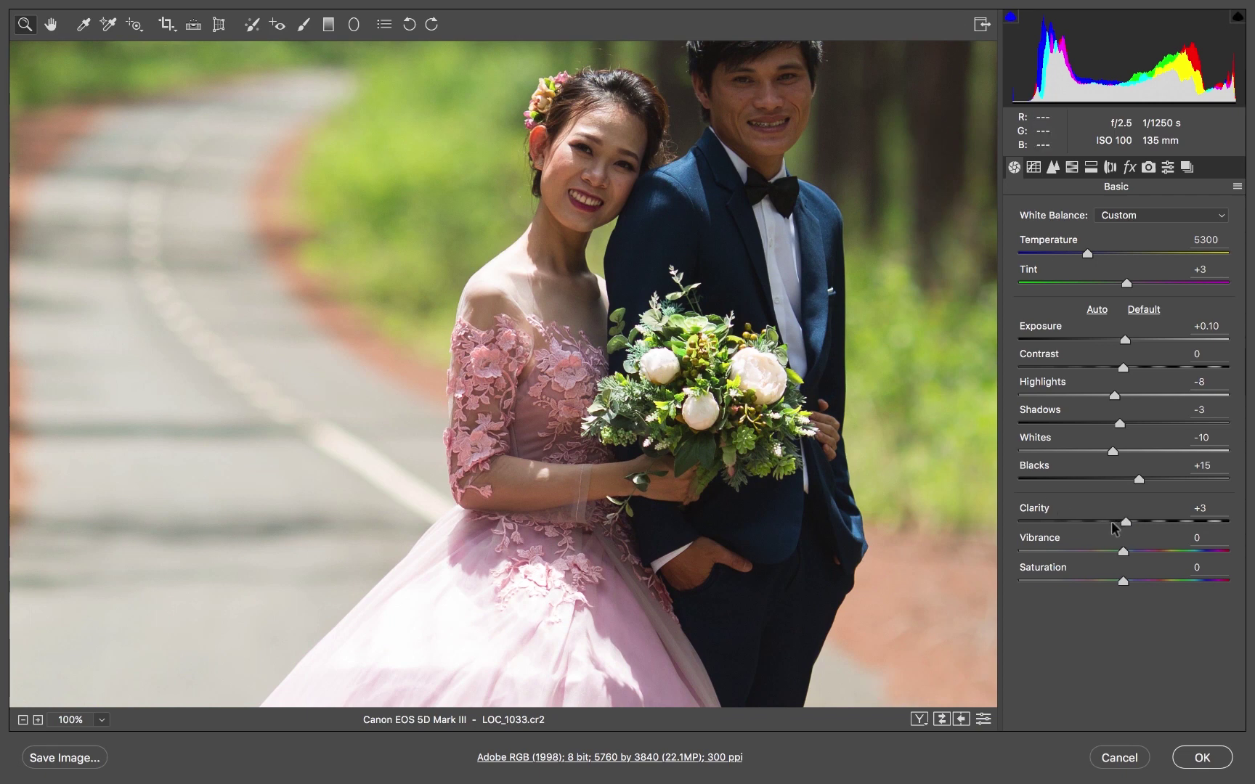
drag(1111, 520, 1104, 521)
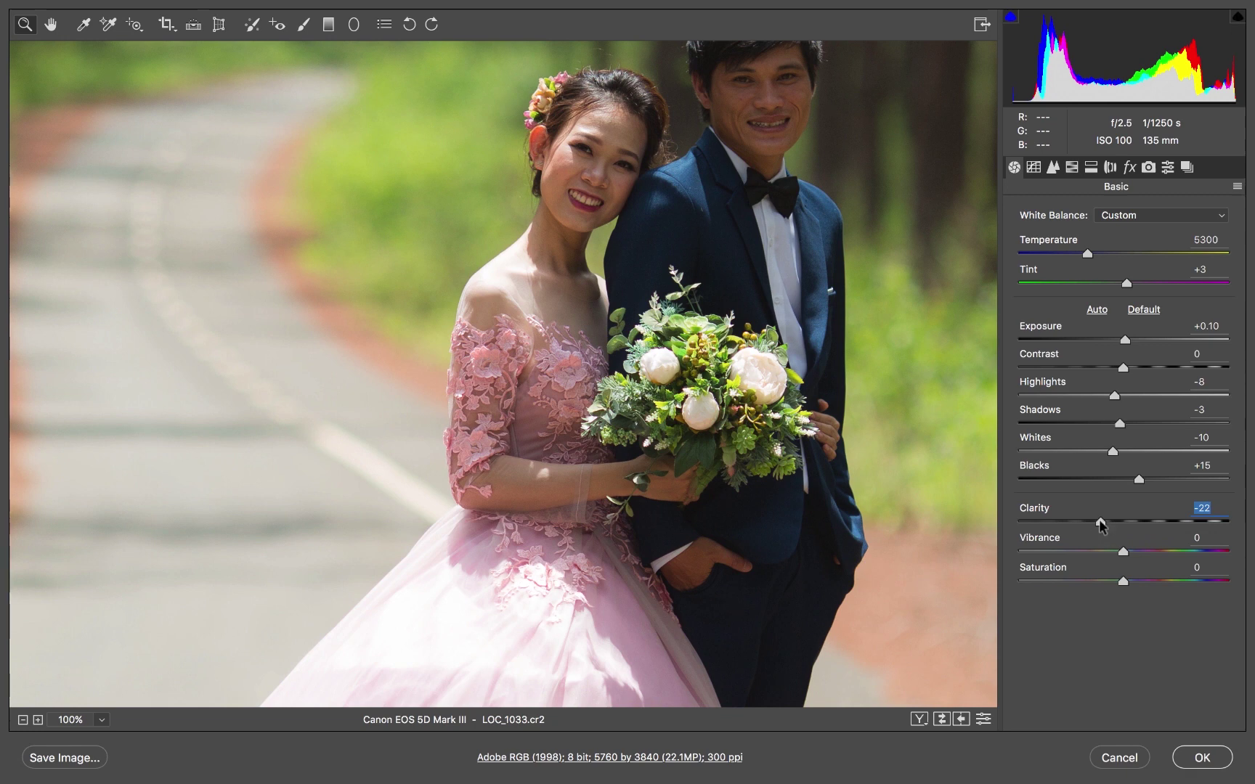
click(1201, 757)
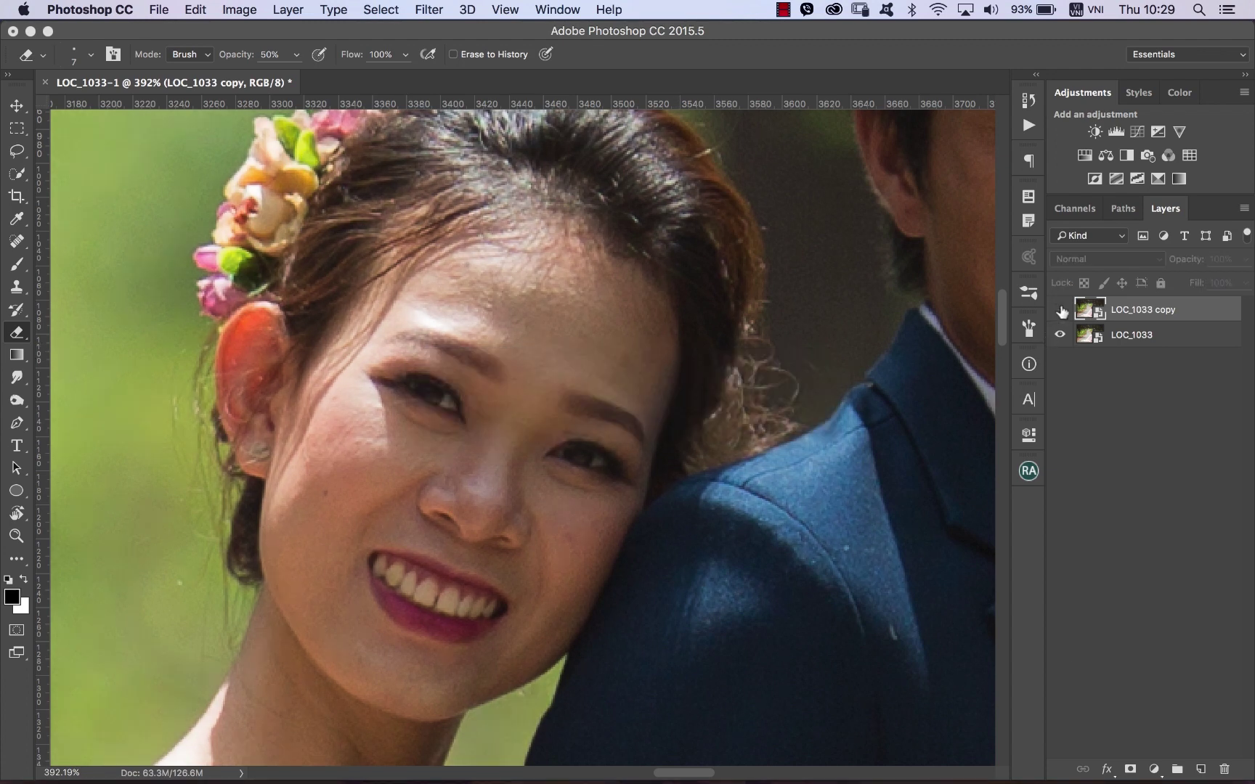
Compare the full photo with the LOC_1033 copy layer hidden and shown.
click(1060, 309)
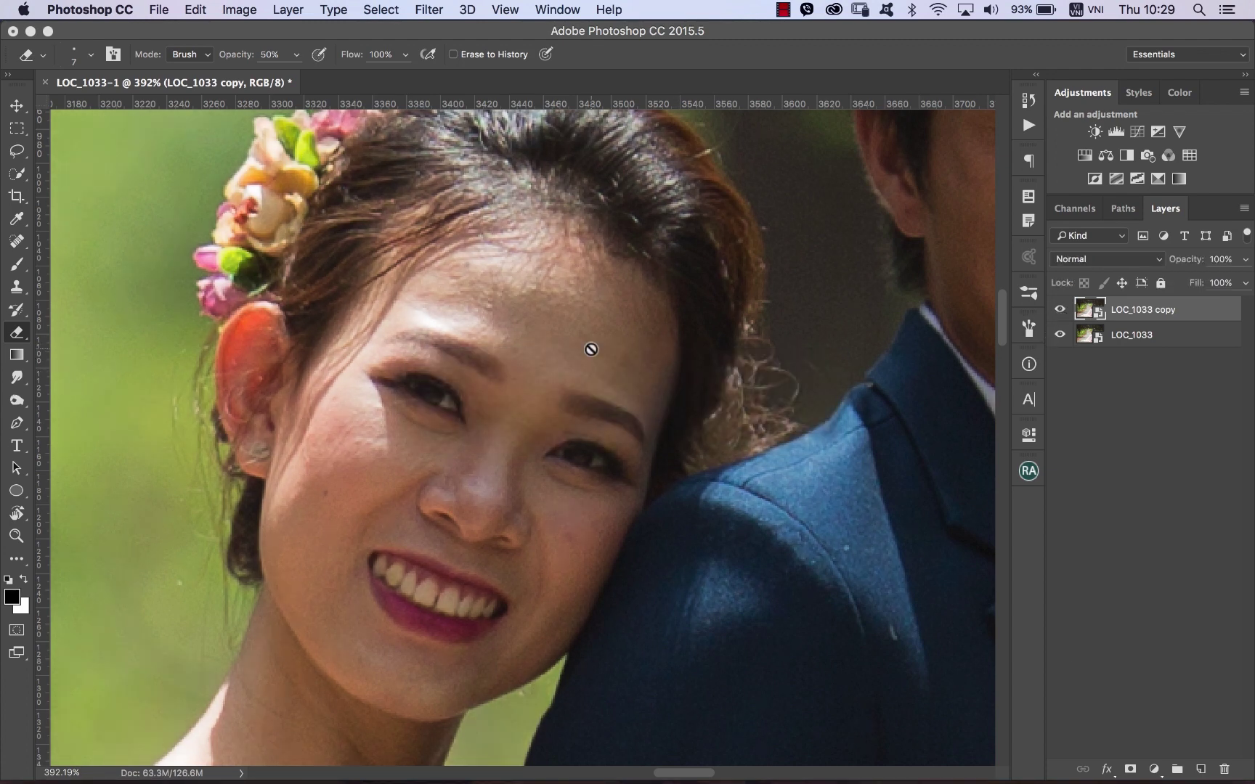
key(super+0)
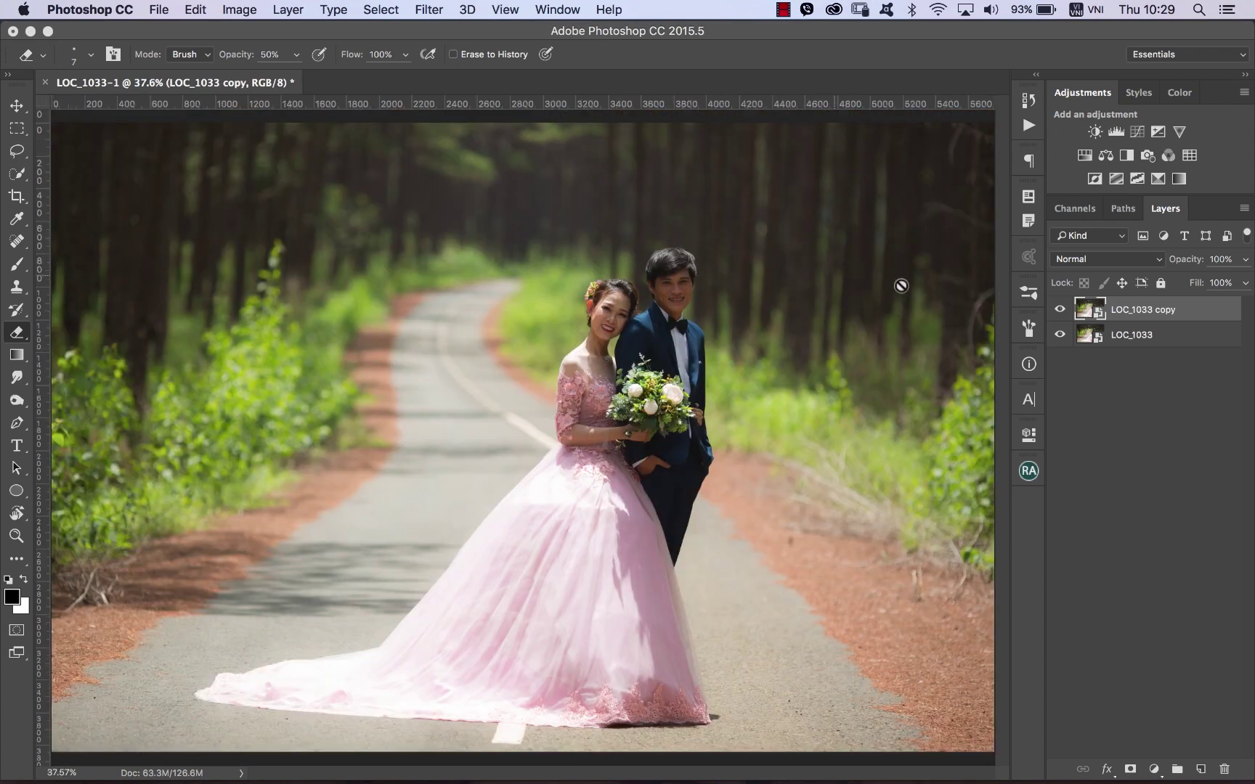
click(1061, 310)
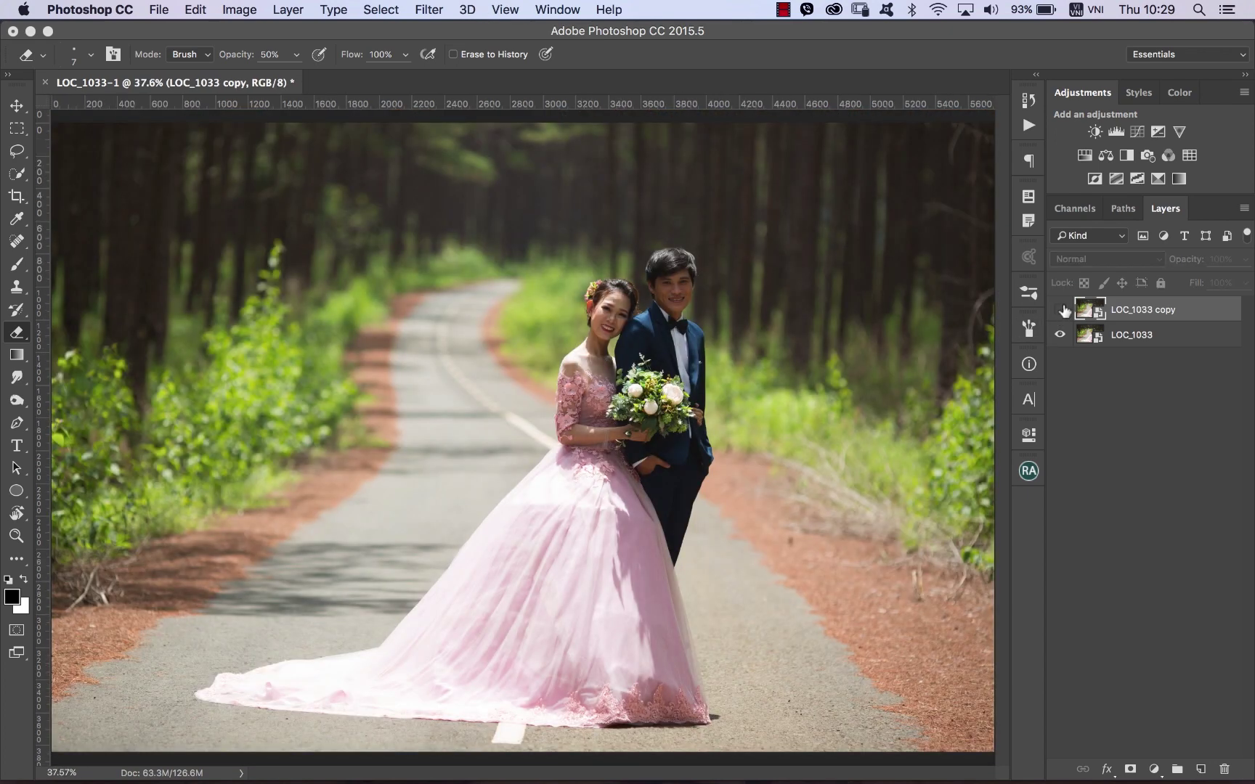
click(1061, 310)
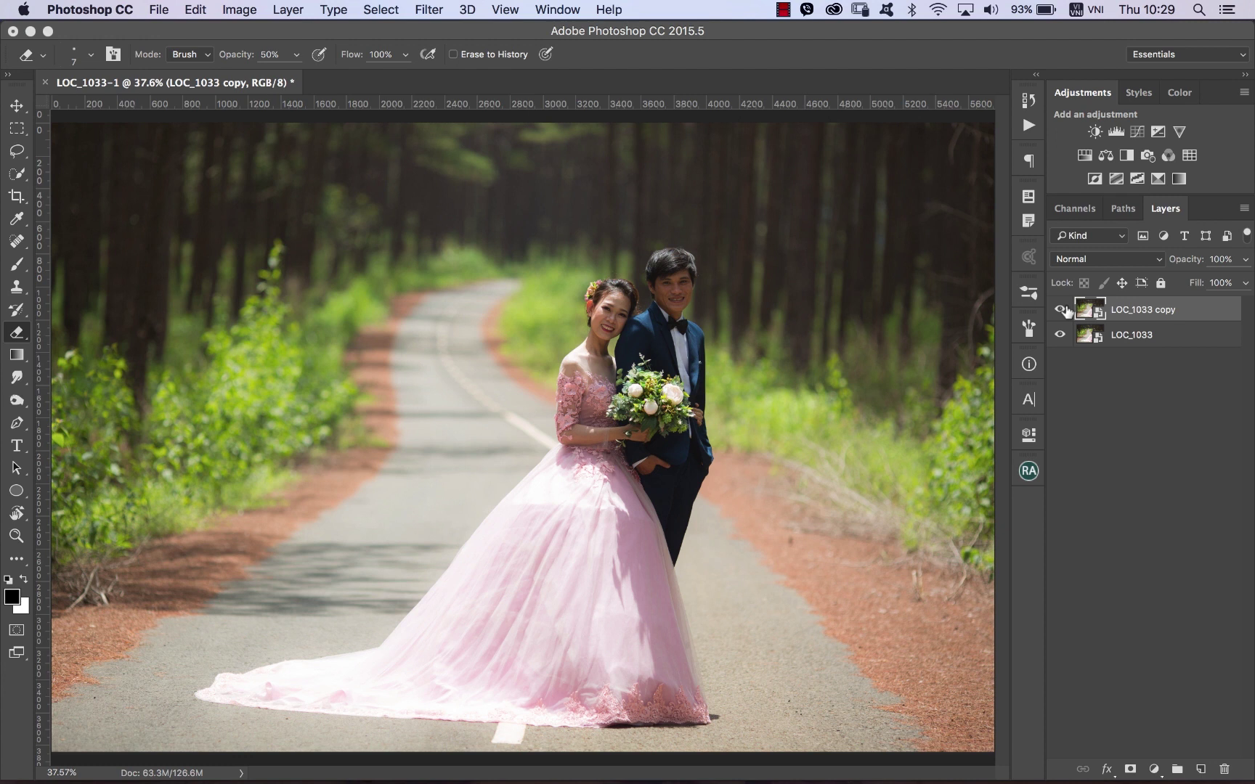
click(1060, 310)
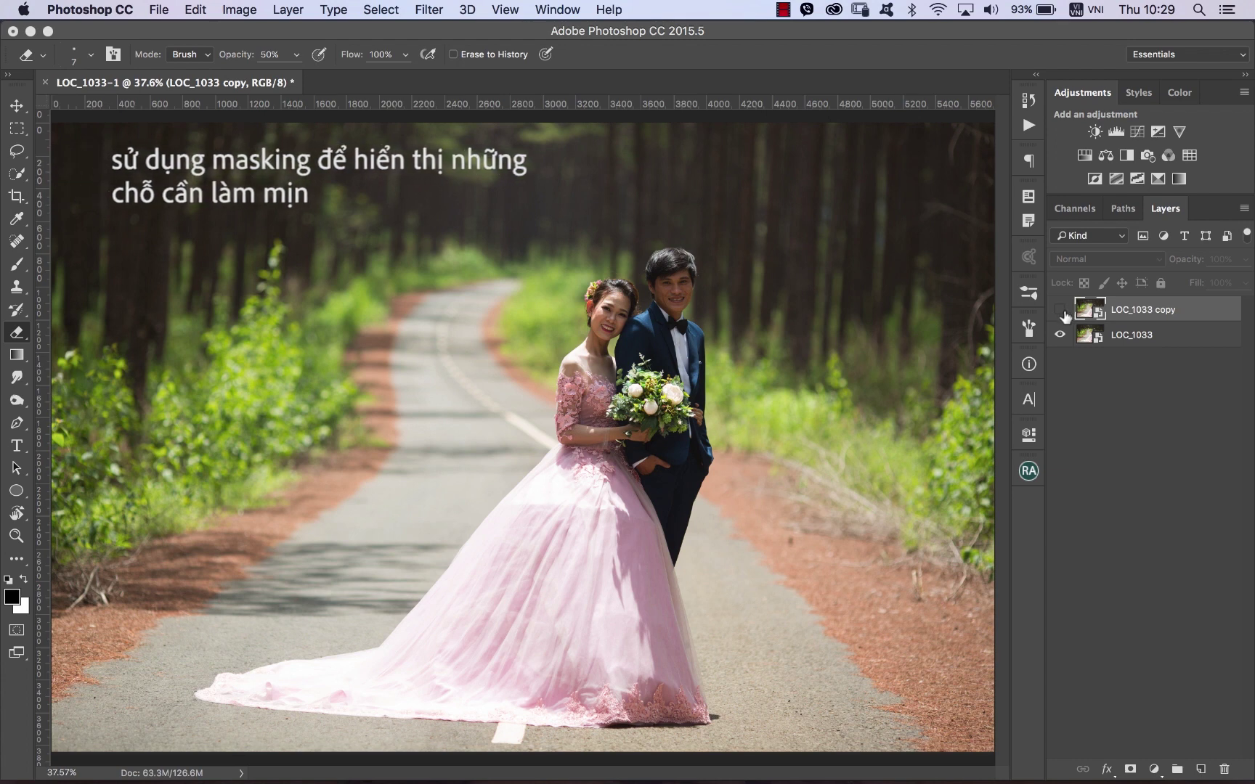
click(1060, 309)
Add an inverted black mask to LOC_1033 copy and ready a 48 px brush on the faces.
click(1130, 768)
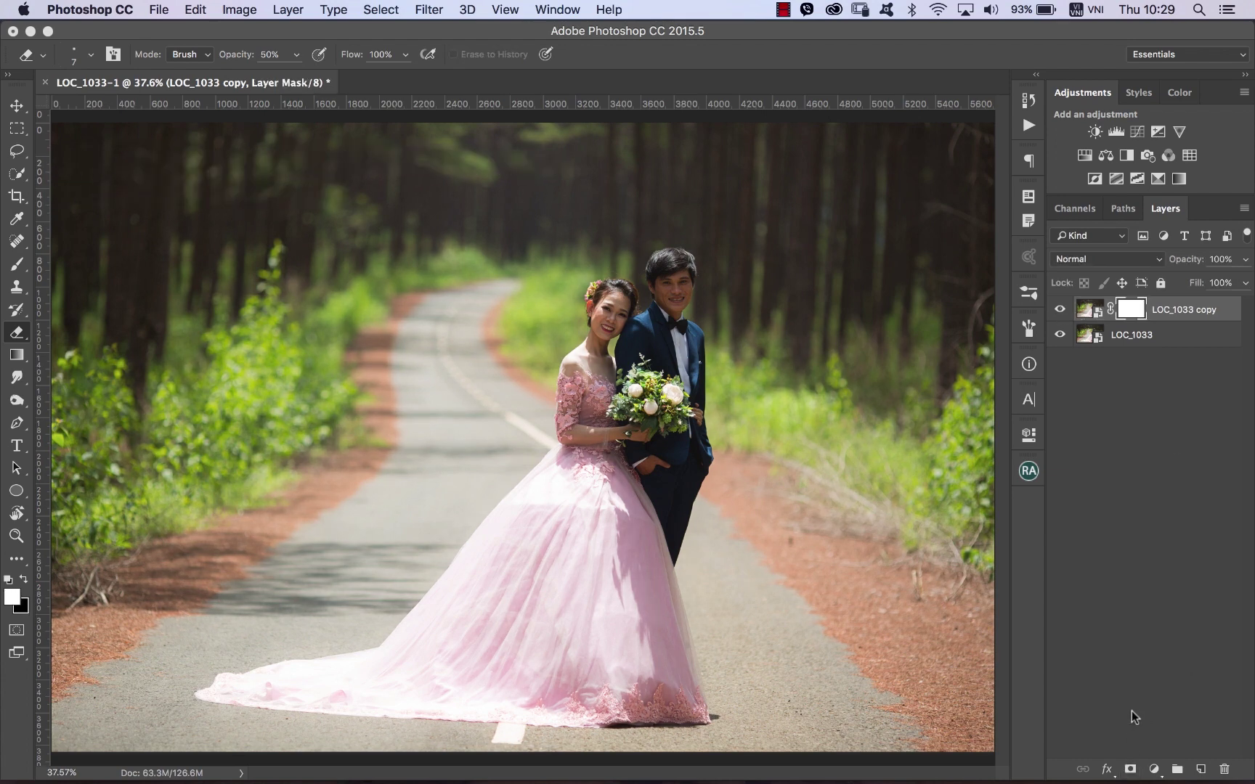
key(ctrl+i)
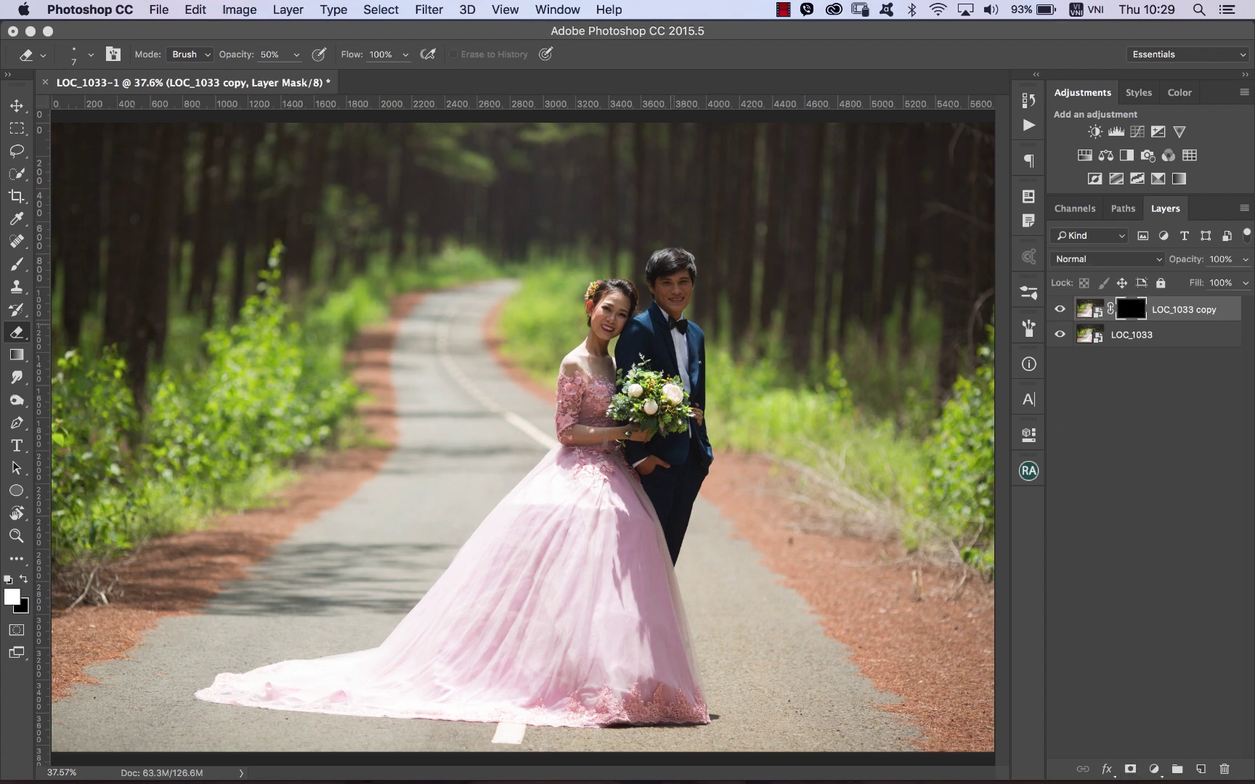
drag(567, 232, 748, 370)
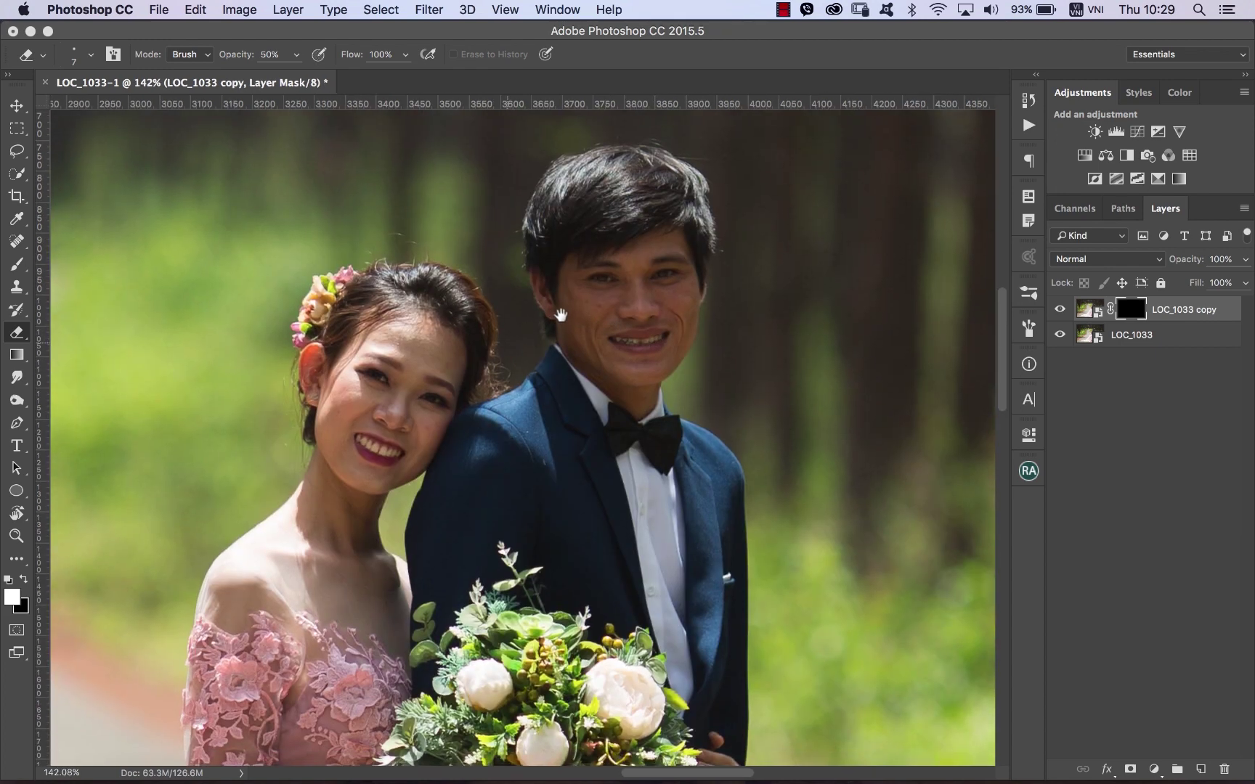
scroll(599, 353, left, 3)
key(b)
drag(409, 327, 445, 310)
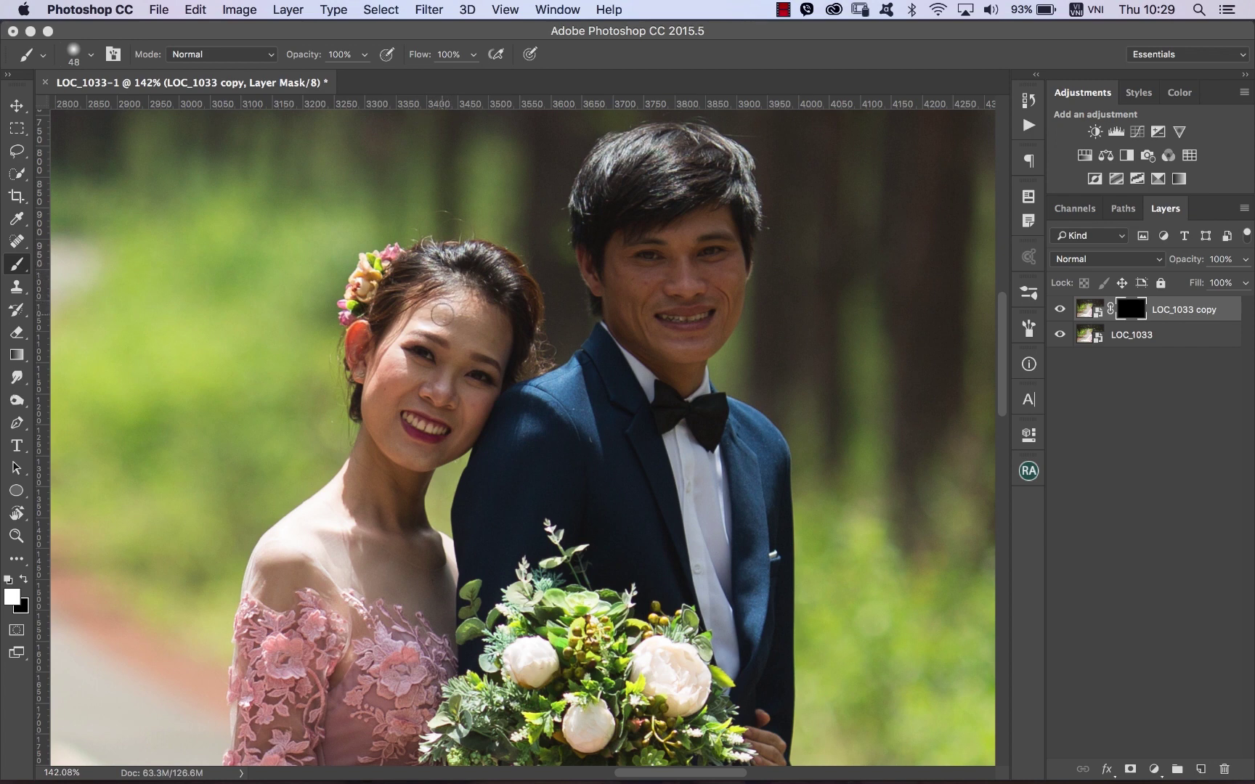
Paint white on the mask over the bride's shoulder with a 102 px brush.
drag(442, 314, 451, 317)
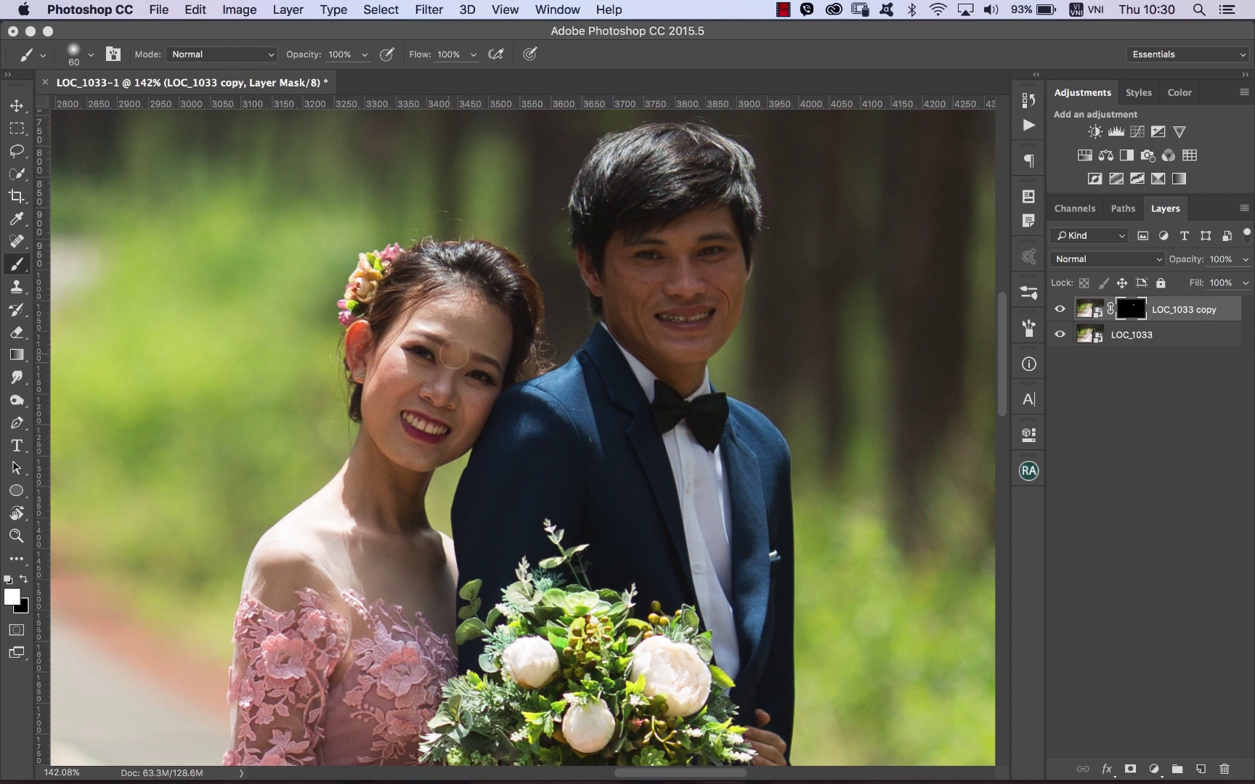
drag(468, 320, 468, 324)
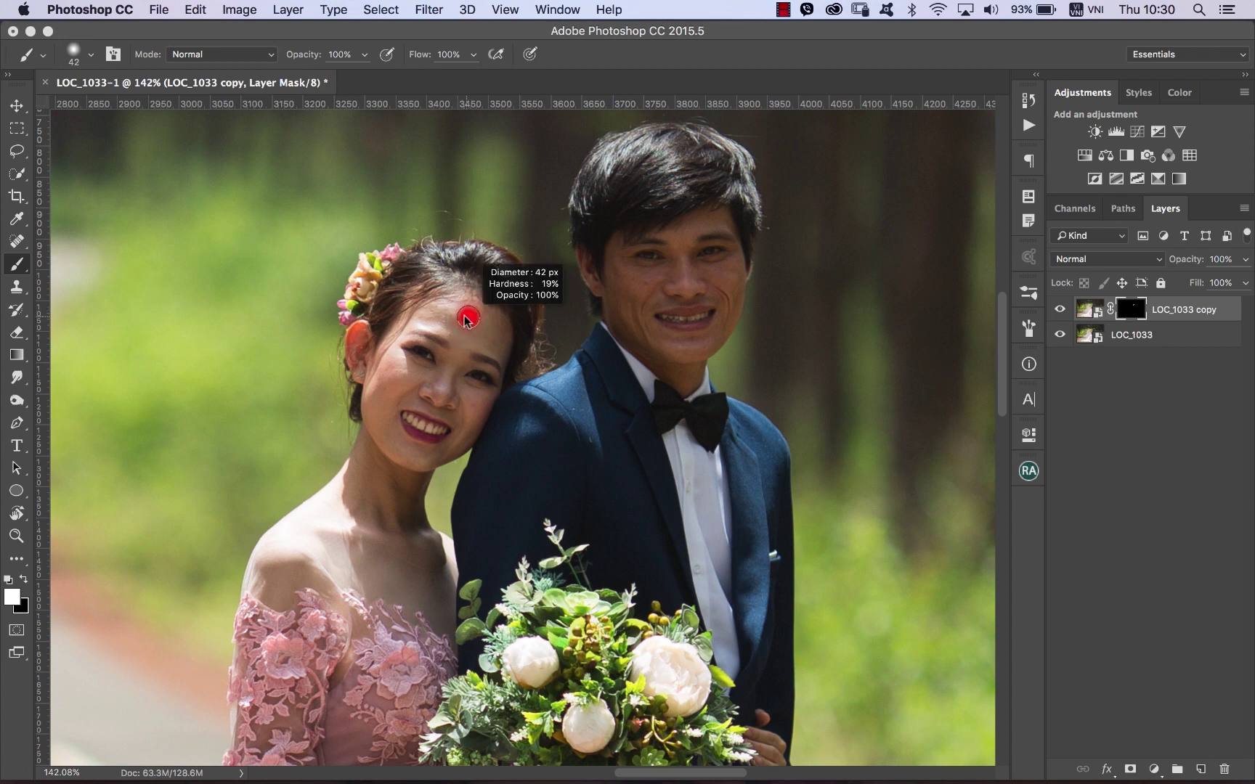
drag(467, 321, 461, 320)
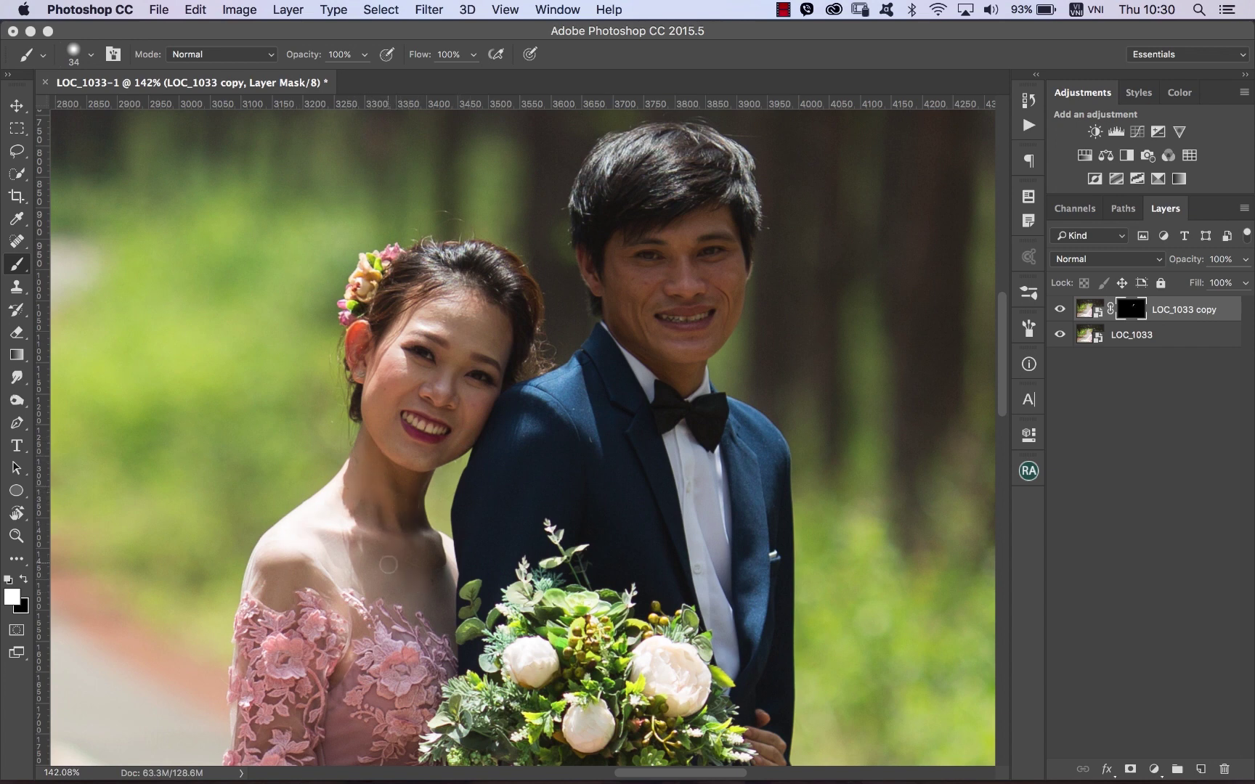
drag(388, 565, 435, 564)
scroll(501, 366, down, 5)
scroll(501, 366, left, 4)
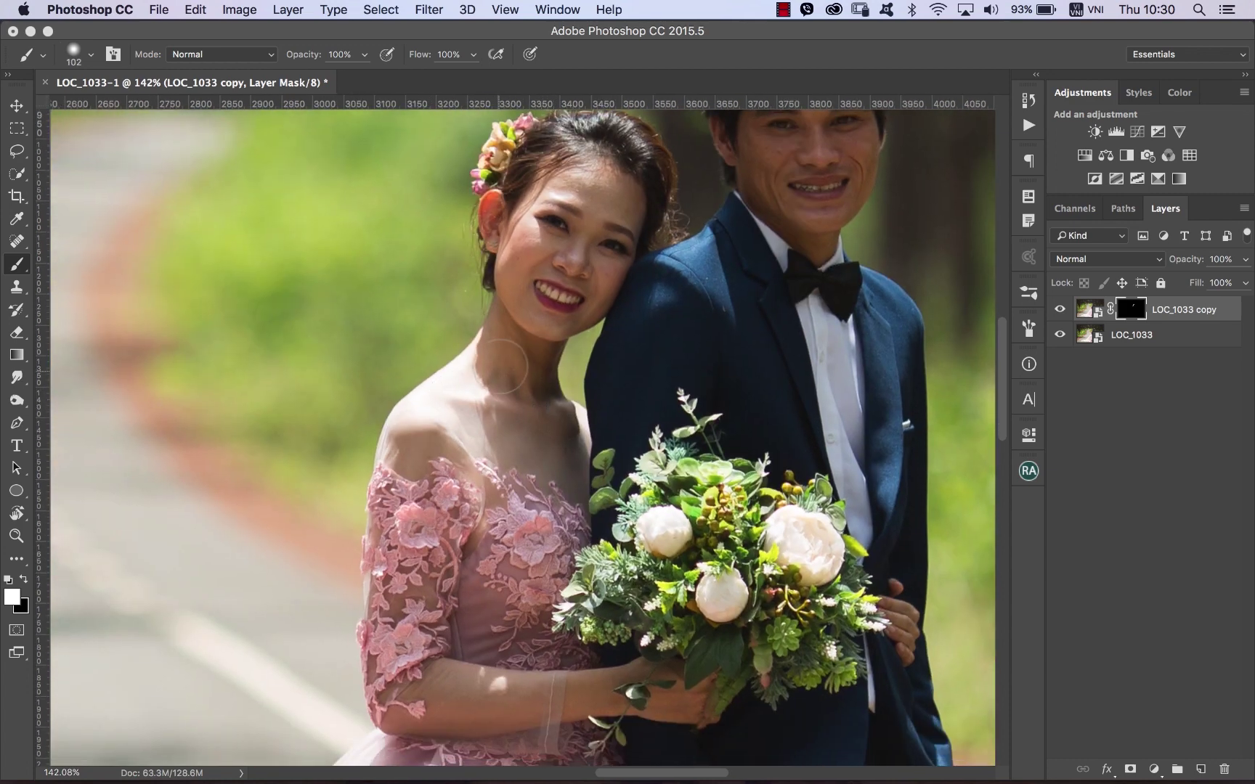
mouse_move(501, 366)
mouse_down()
mouse_move(411, 446)
mouse_move(463, 425)
mouse_move(468, 443)
mouse_up()
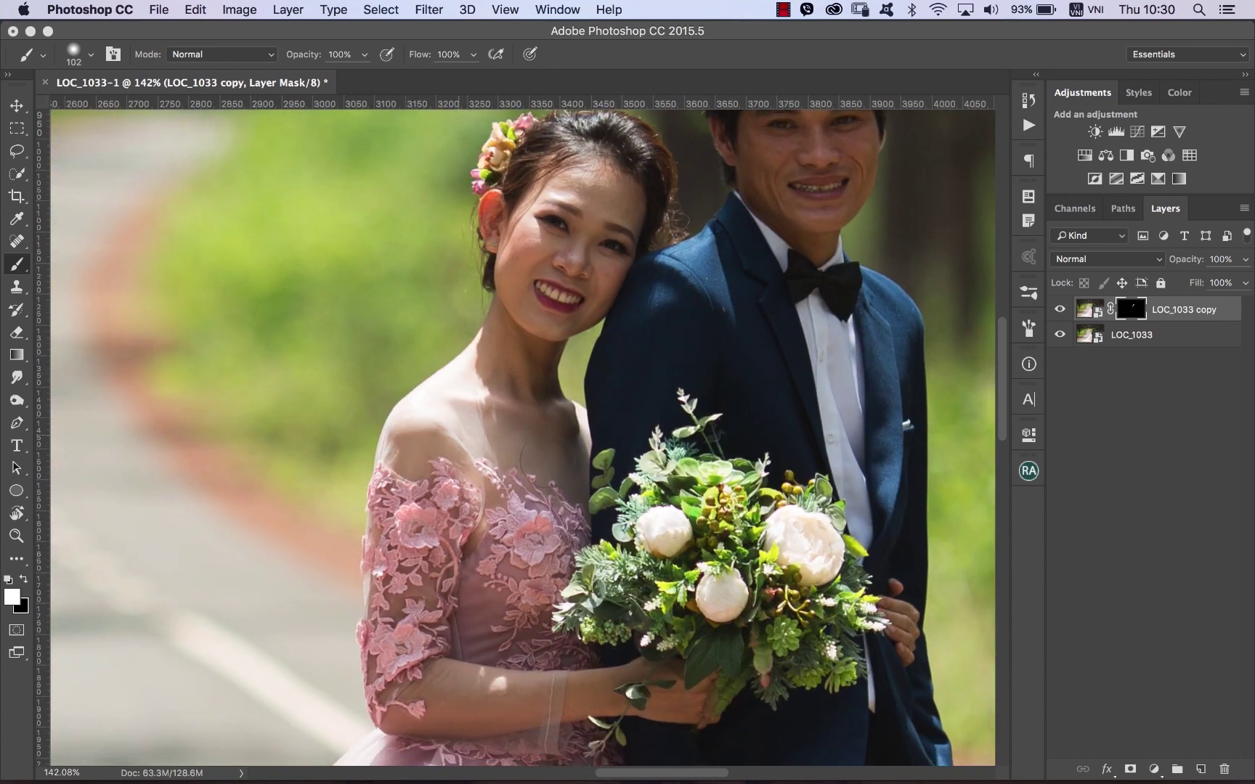
Paint the softening onto the groom's cheek and jaw, narrowing the brush to 54 px.
drag(717, 357, 644, 513)
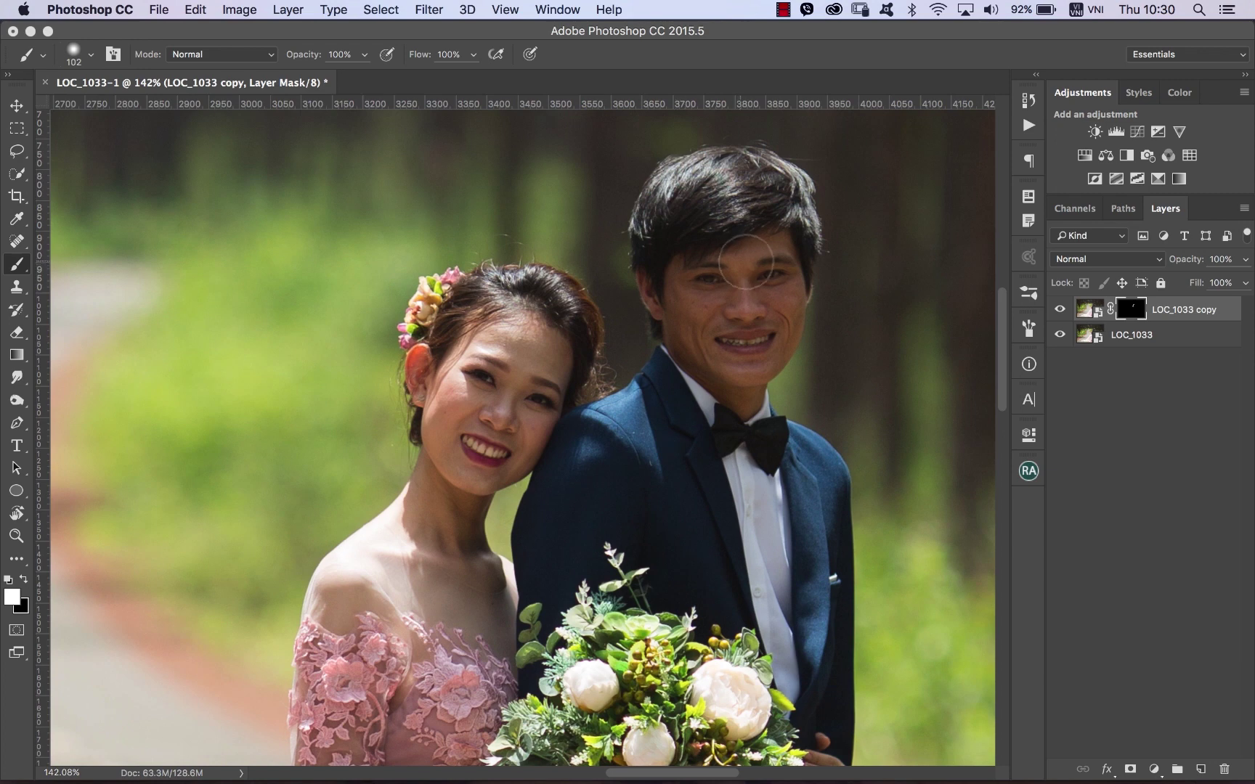
drag(764, 247, 749, 247)
mouse_move(686, 302)
mouse_down()
mouse_move(713, 366)
mouse_move(733, 279)
mouse_up()
drag(717, 402, 694, 382)
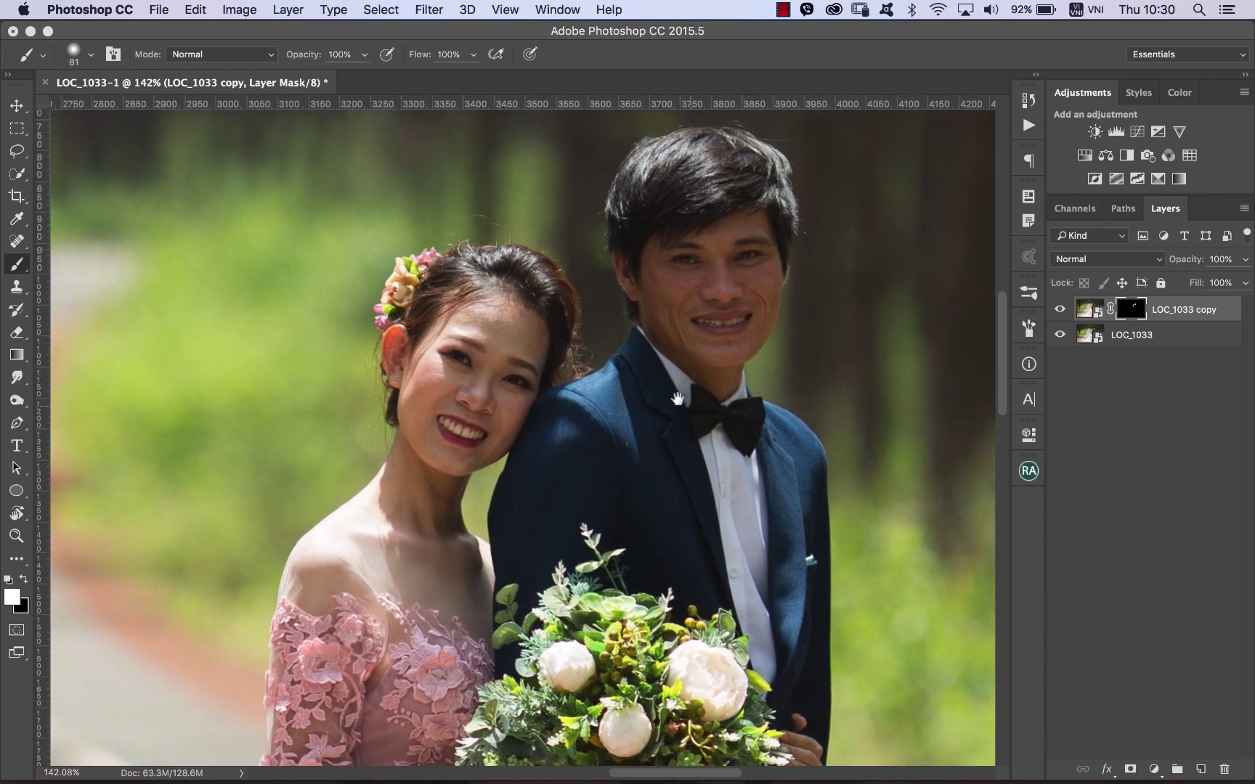
drag(544, 172, 832, 459)
scroll(719, 399, up, 3)
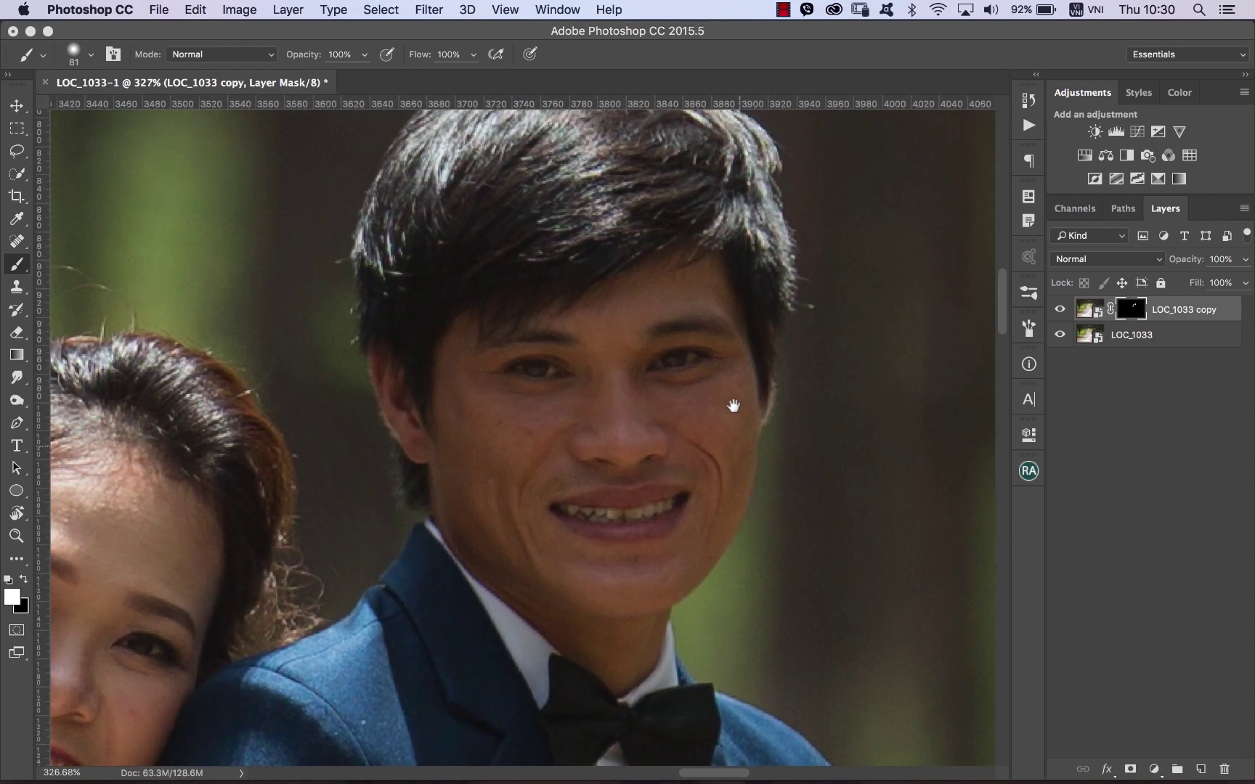
drag(651, 280, 634, 278)
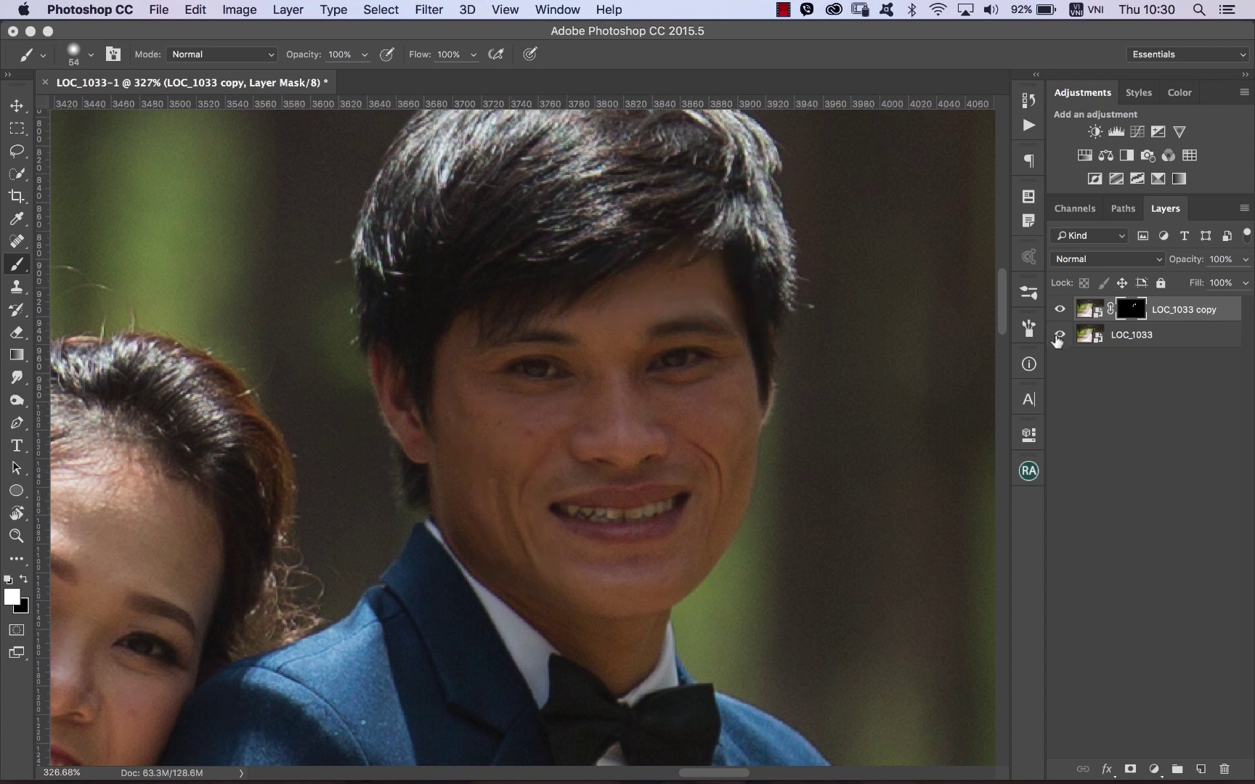
Compare the copy on and off and inspect the painted mask on its own.
click(1060, 309)
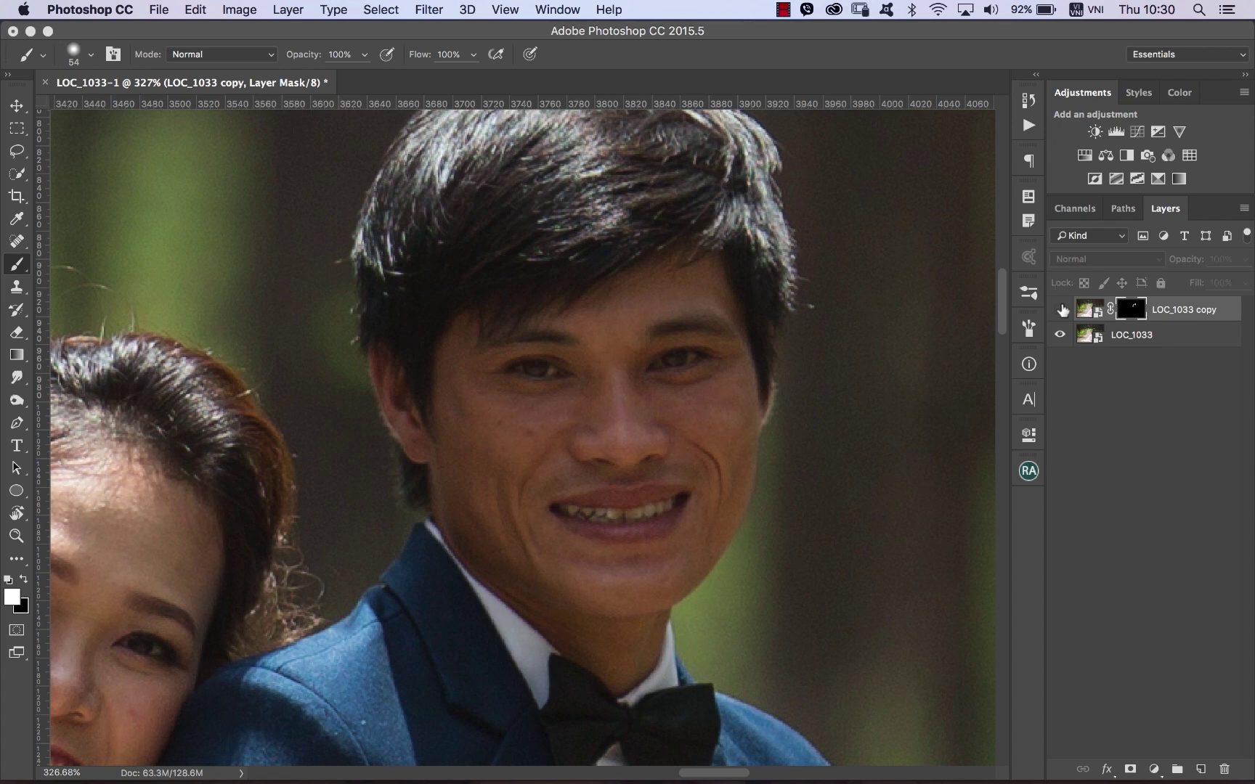
click(1059, 309)
click(1059, 309)
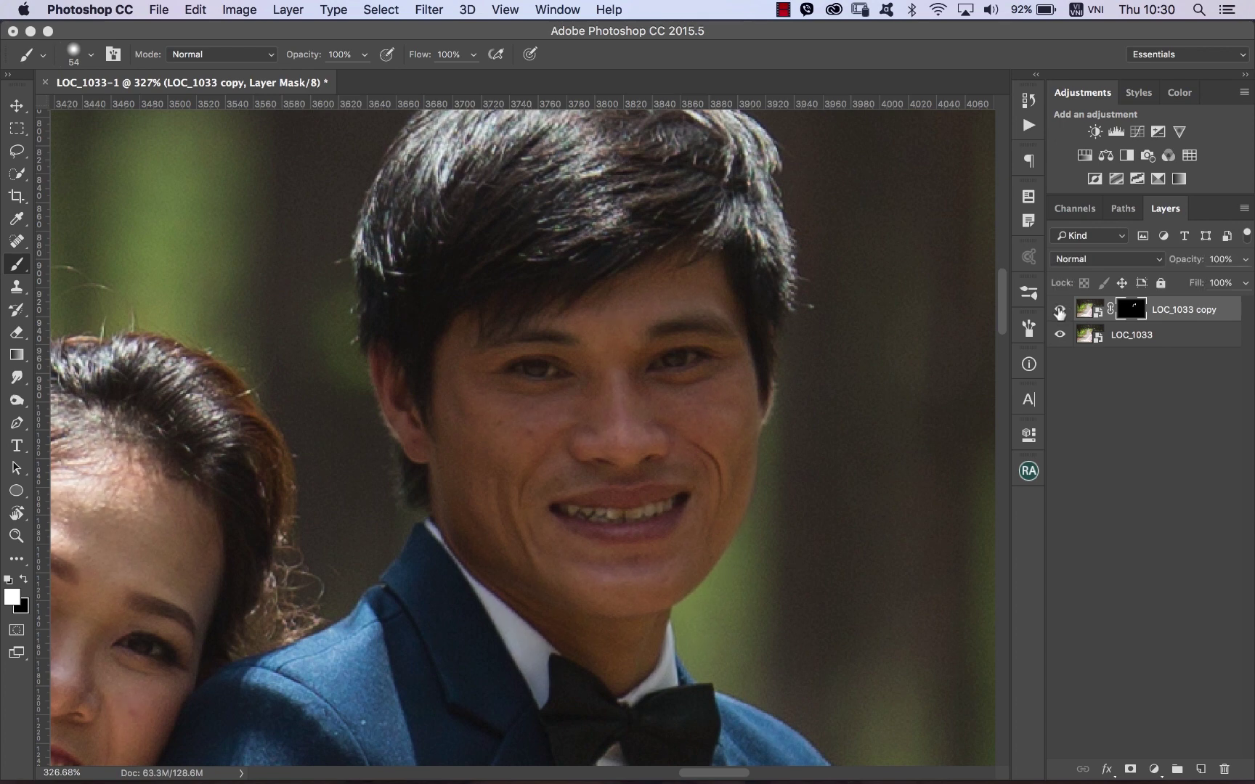
click(1060, 310)
alt+click(1131, 312)
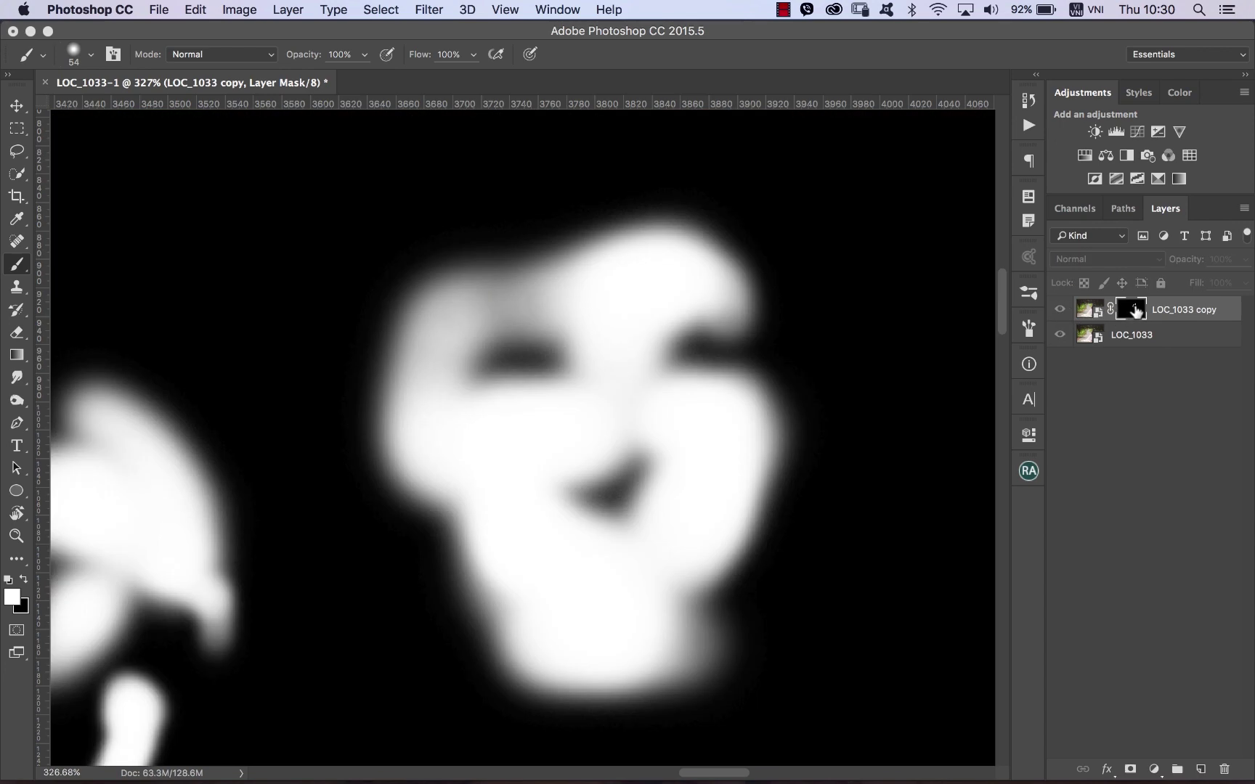
alt+click(1135, 311)
alt+click(1135, 312)
alt+click(524, 439)
alt+click(517, 455)
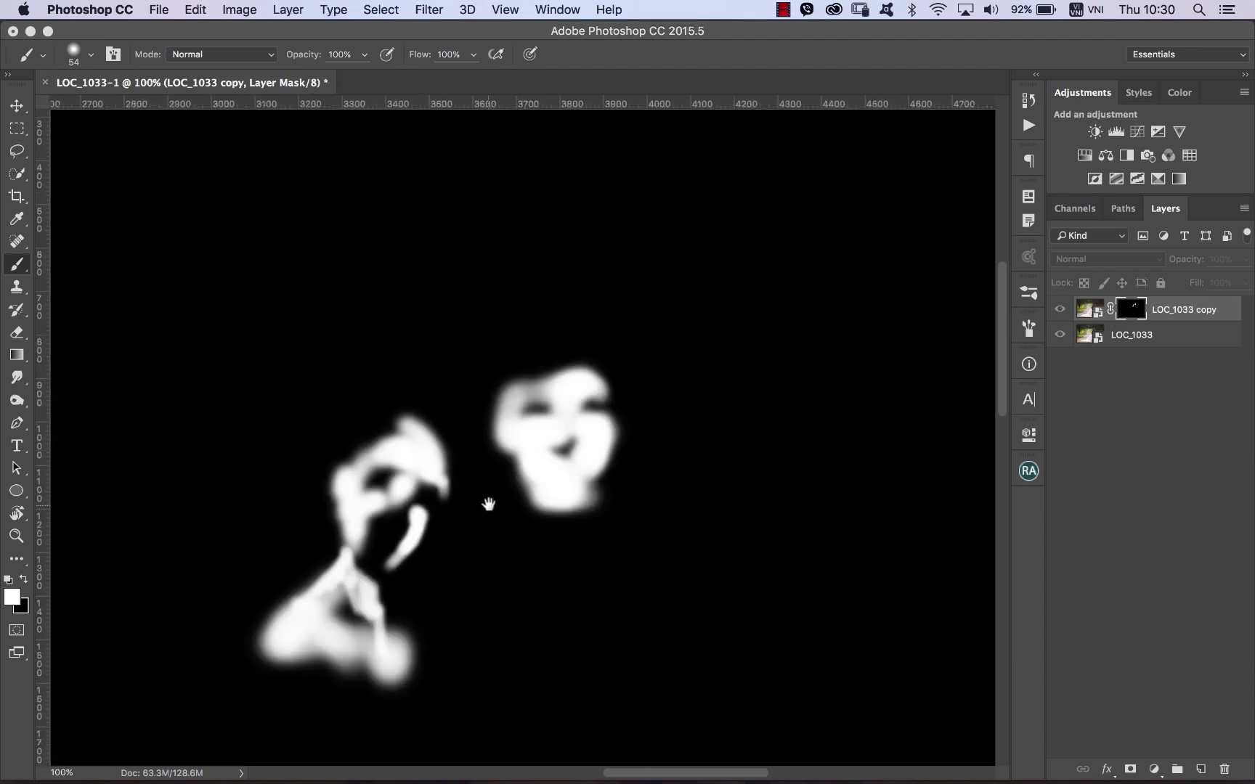
drag(487, 504, 548, 413)
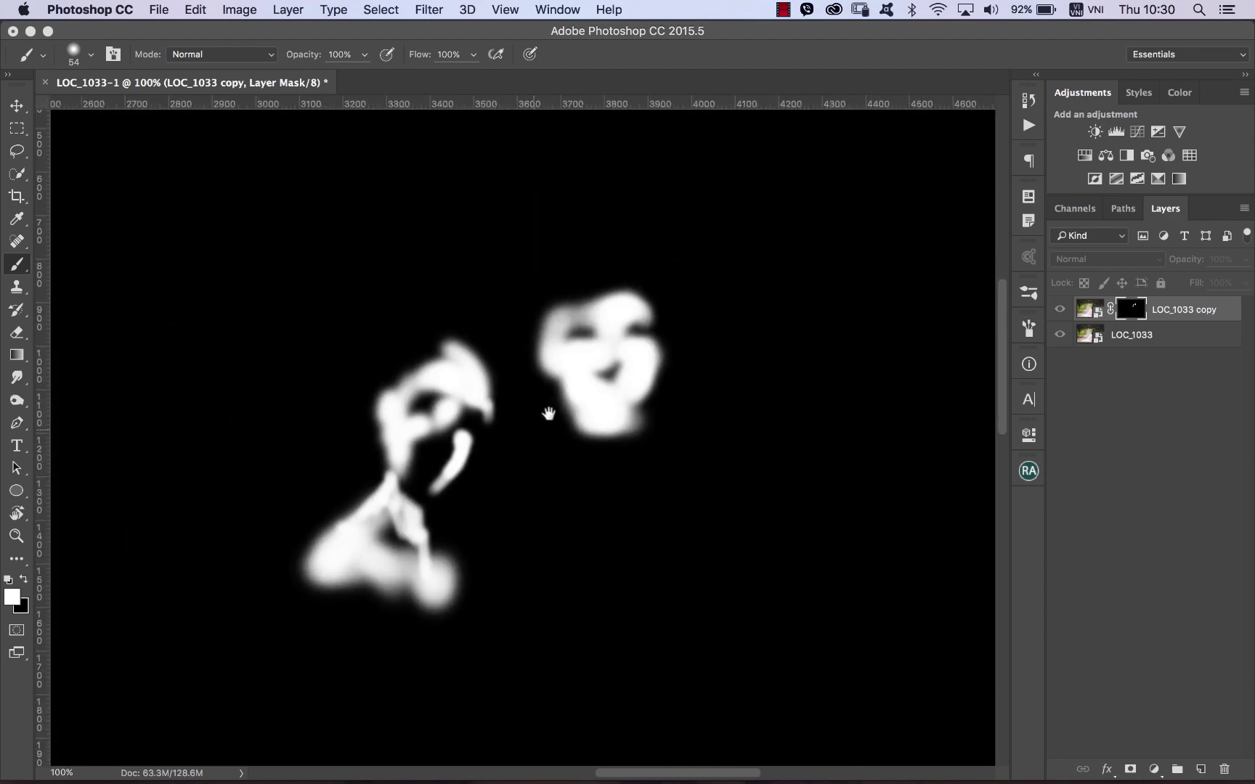
alt+click(1131, 311)
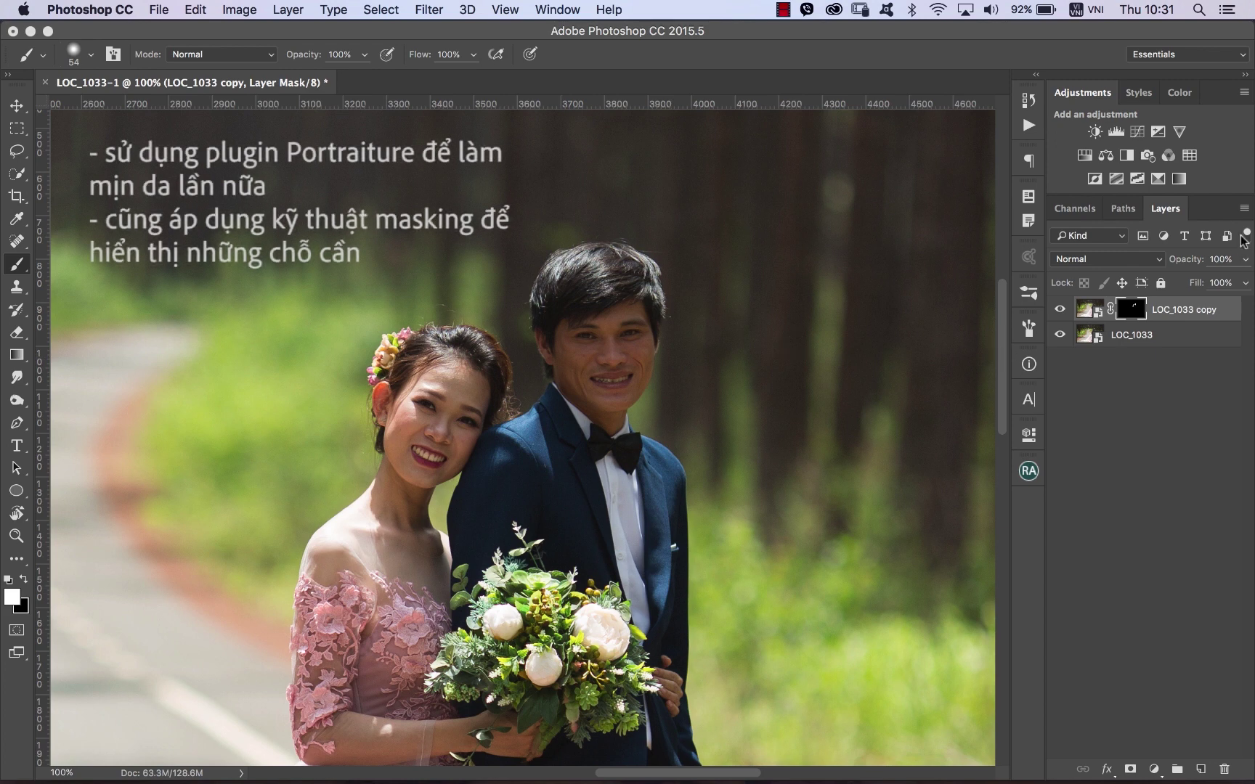
Flatten the image, duplicate it as Layer 1, and launch Filter > Imagenomic > Portraiture.
click(1244, 208)
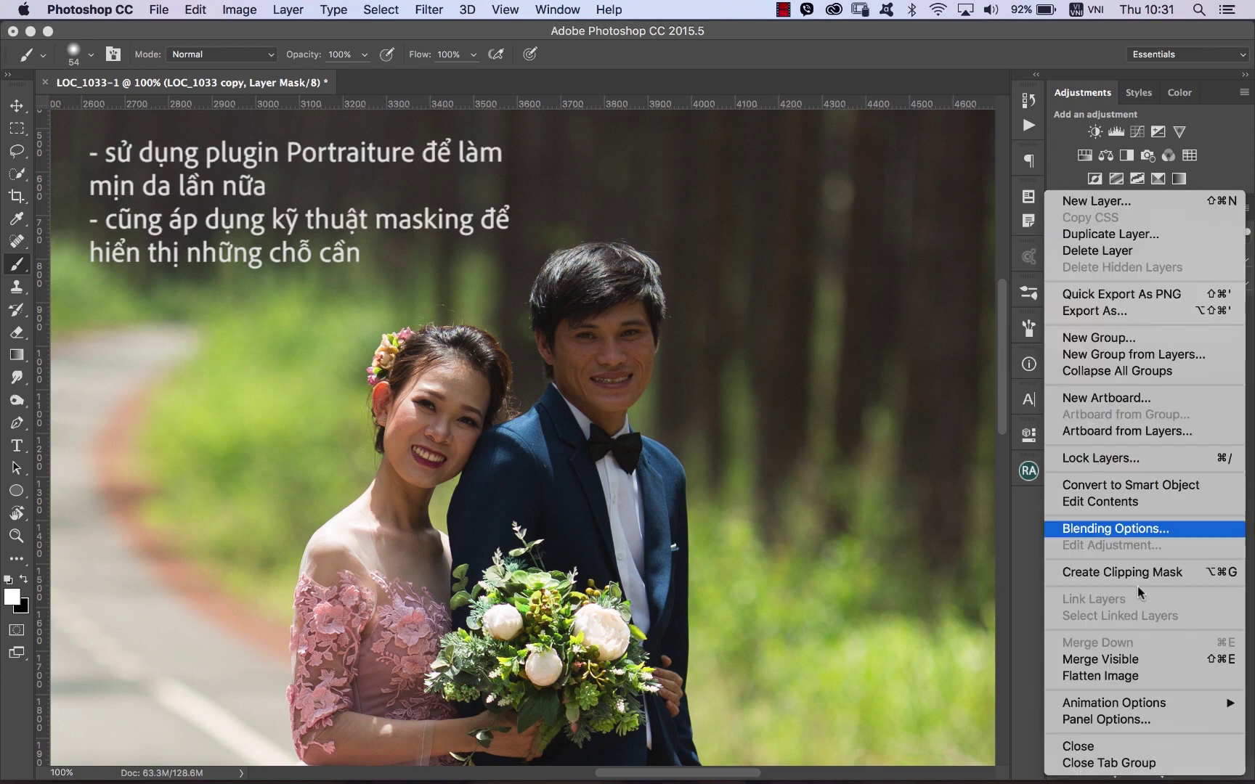
click(1107, 676)
key(v)
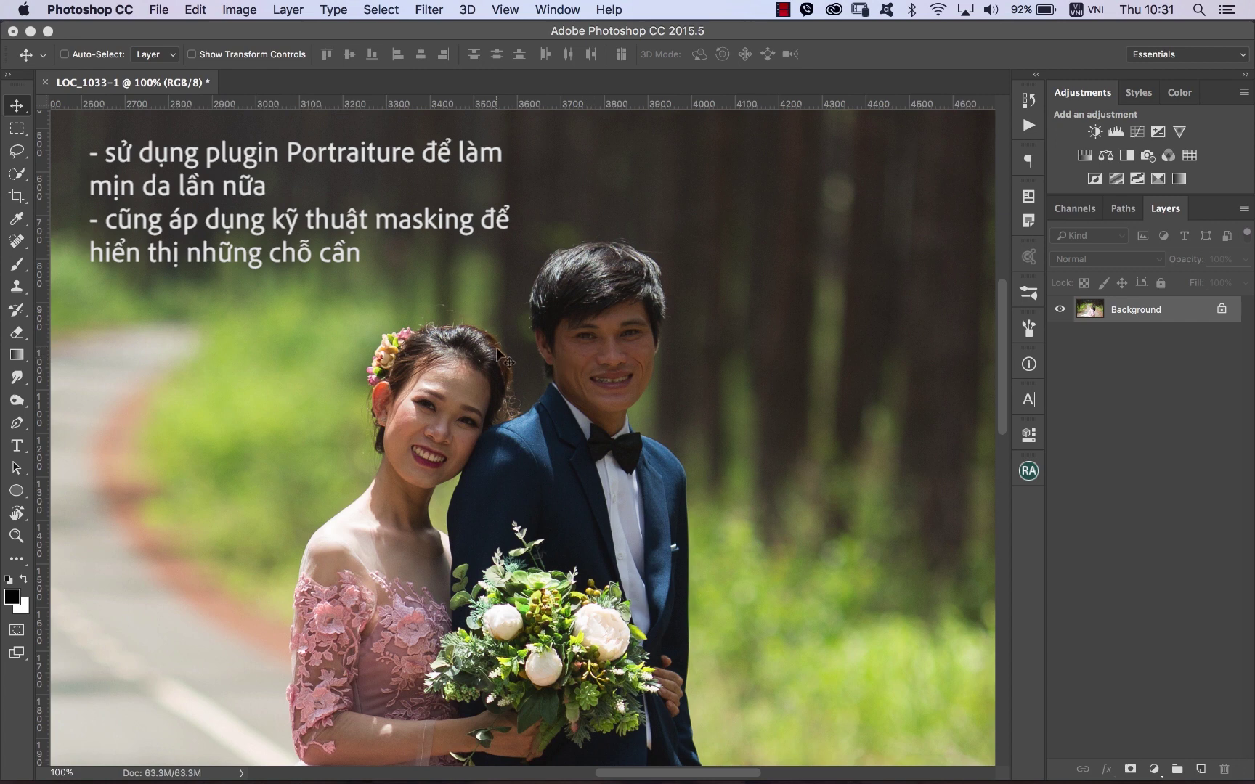
key(ctrl+j)
click(429, 9)
mouse_move(510, 398)
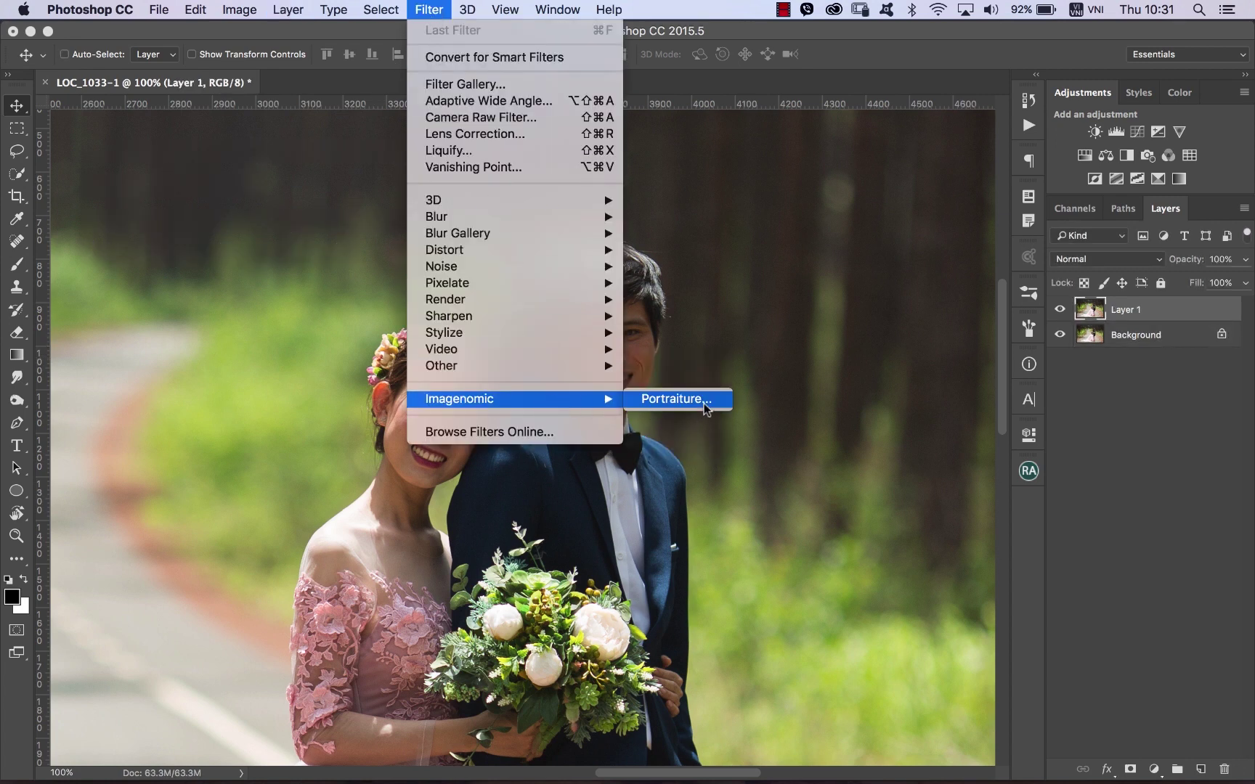
click(680, 400)
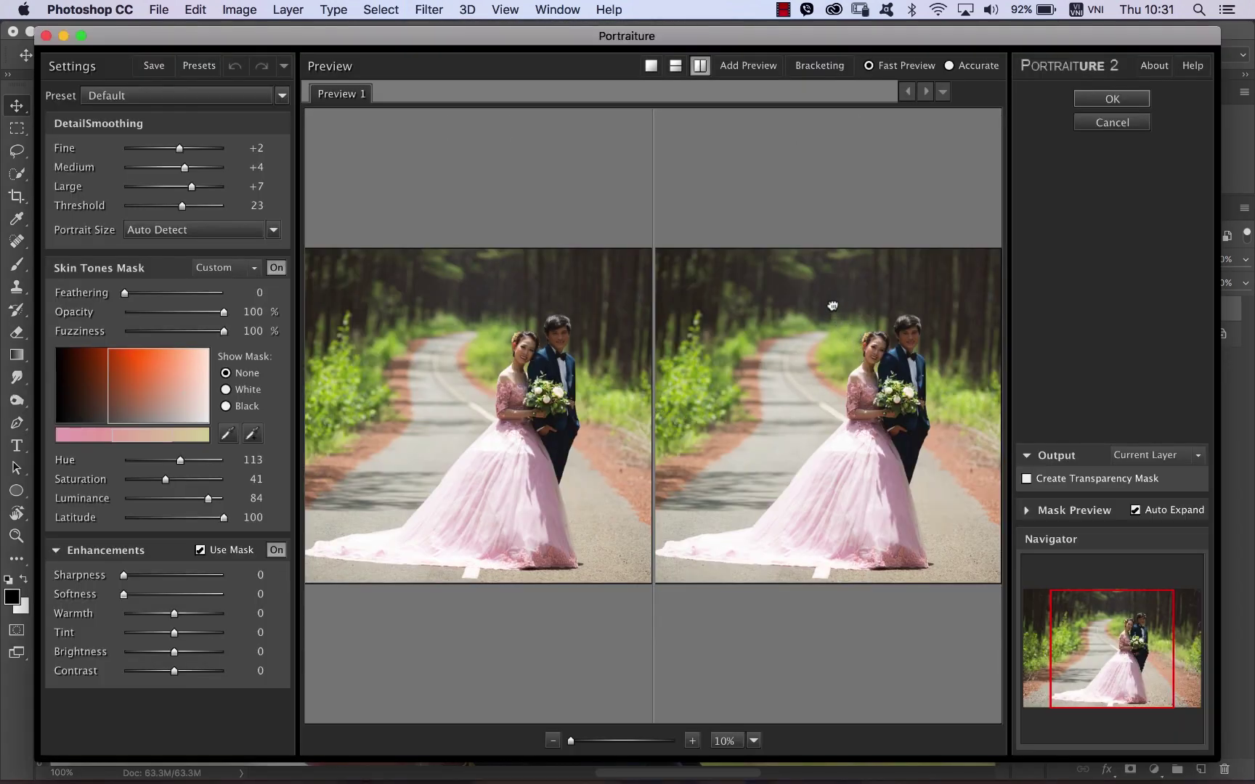
Check the groom's face at 100% preview and apply Portraiture's Default smoothing.
drag(908, 411, 832, 406)
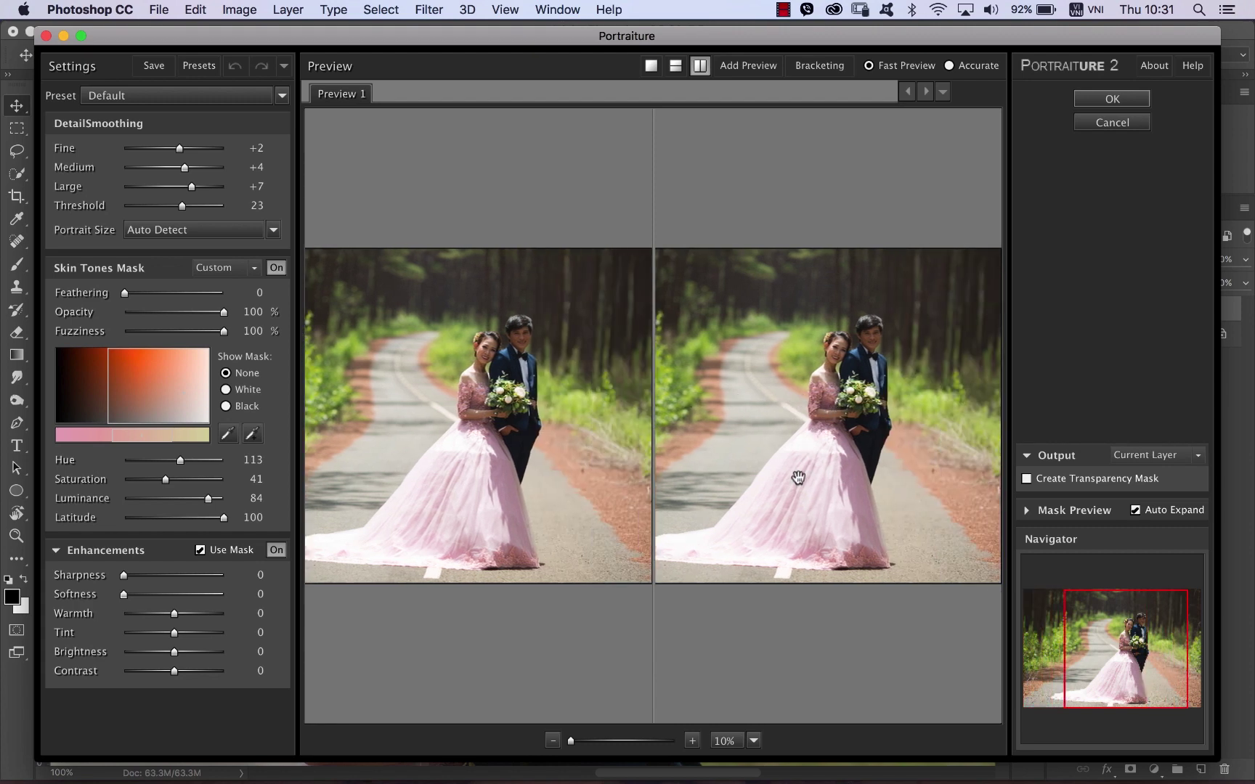
click(753, 741)
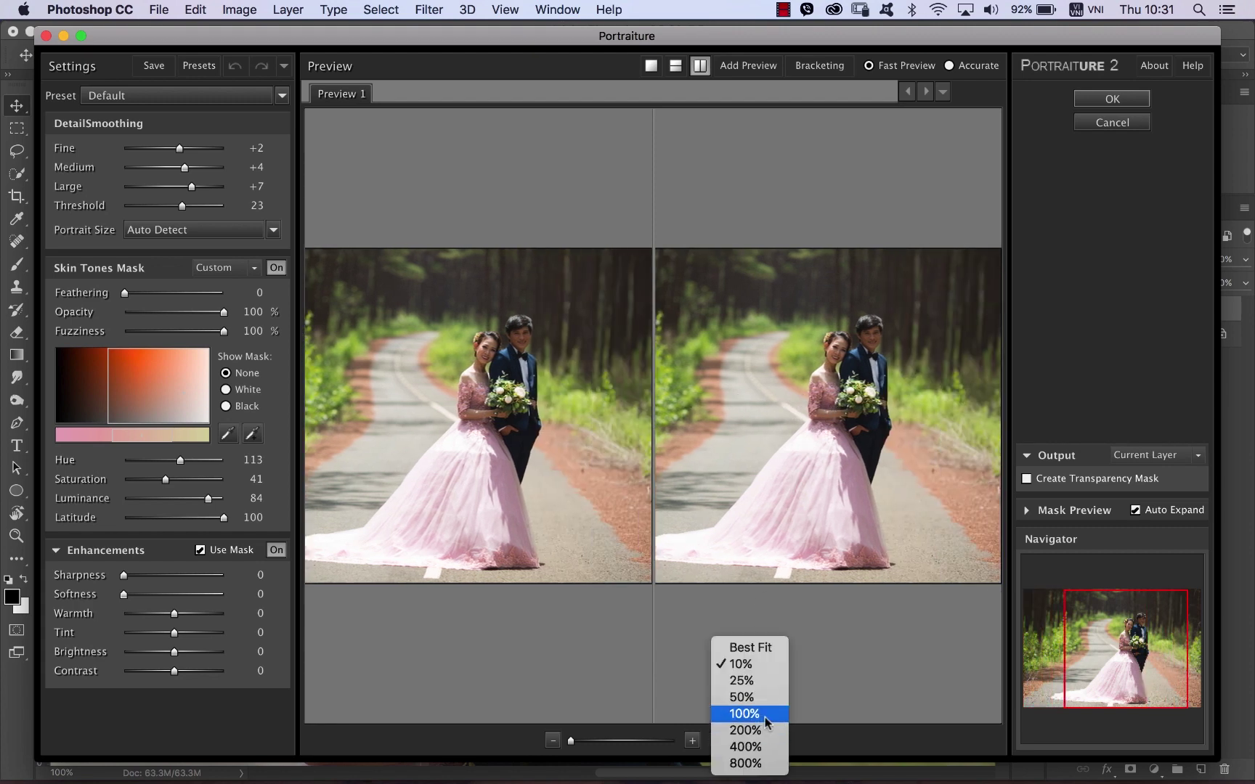
click(765, 716)
drag(910, 302, 807, 427)
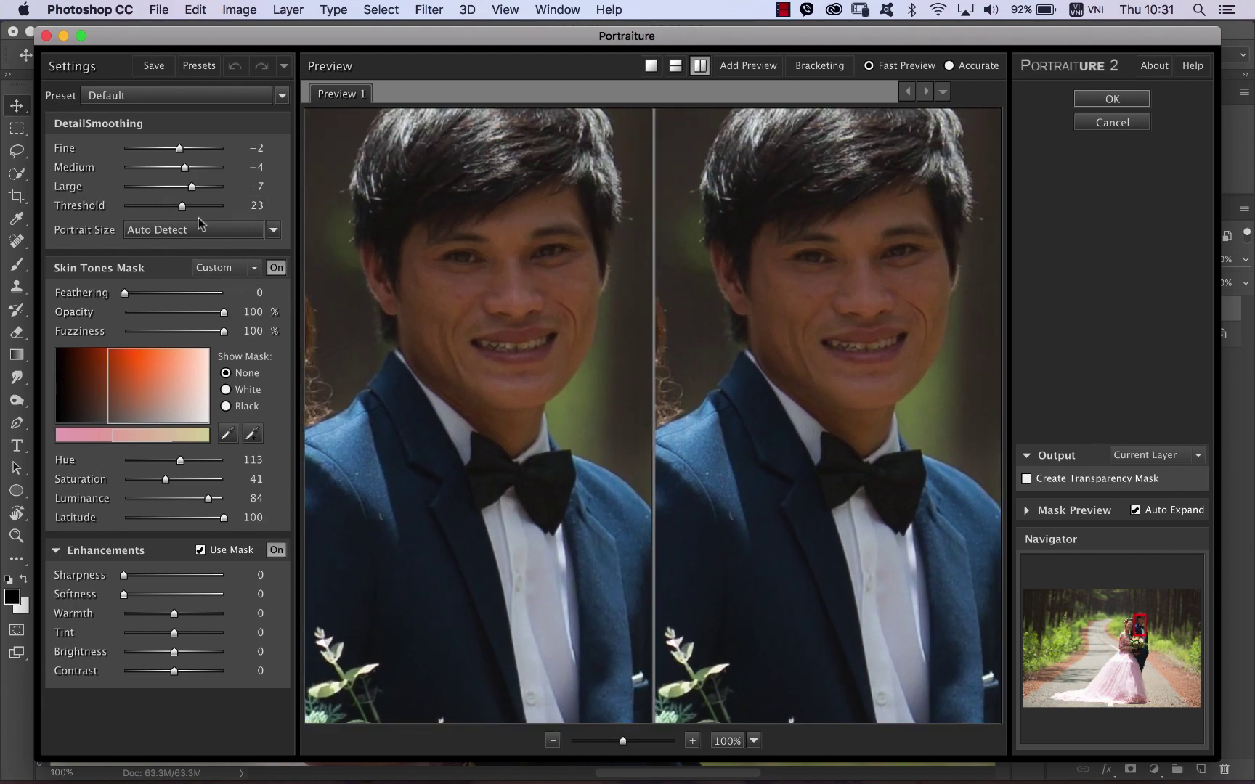
drag(833, 344, 837, 359)
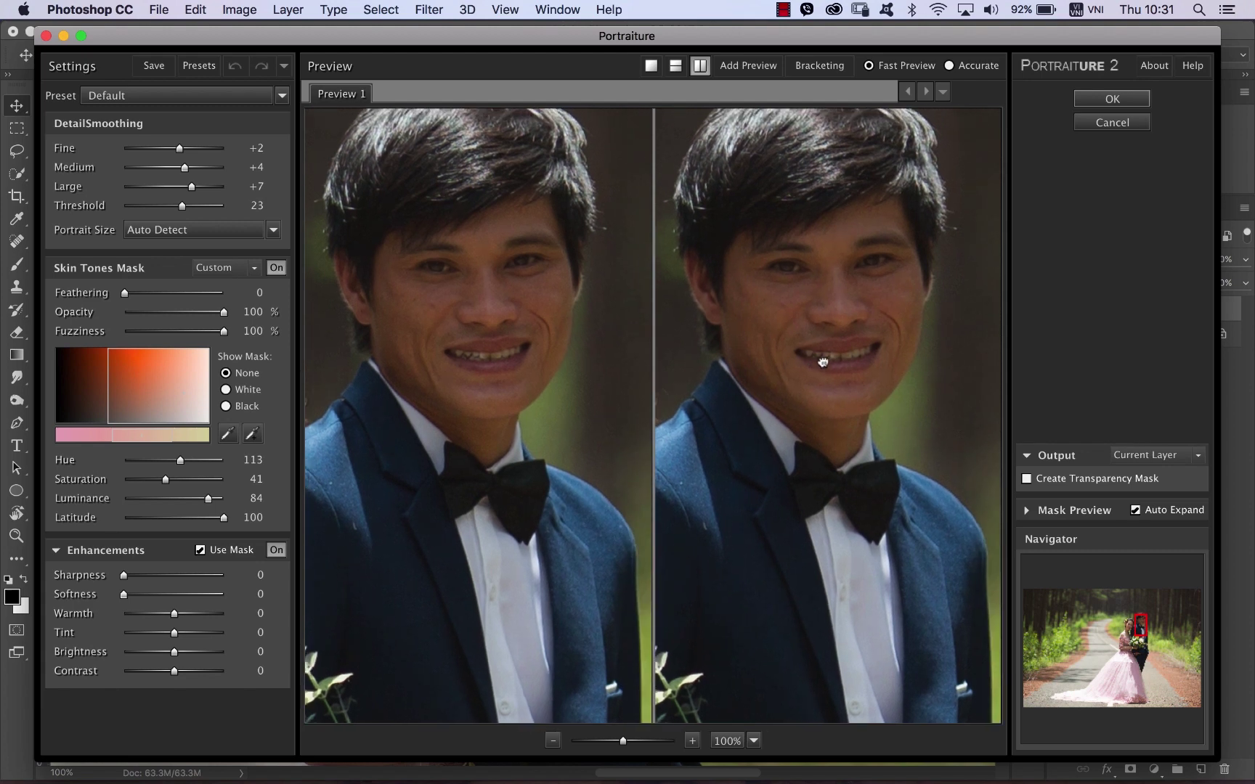
click(1112, 99)
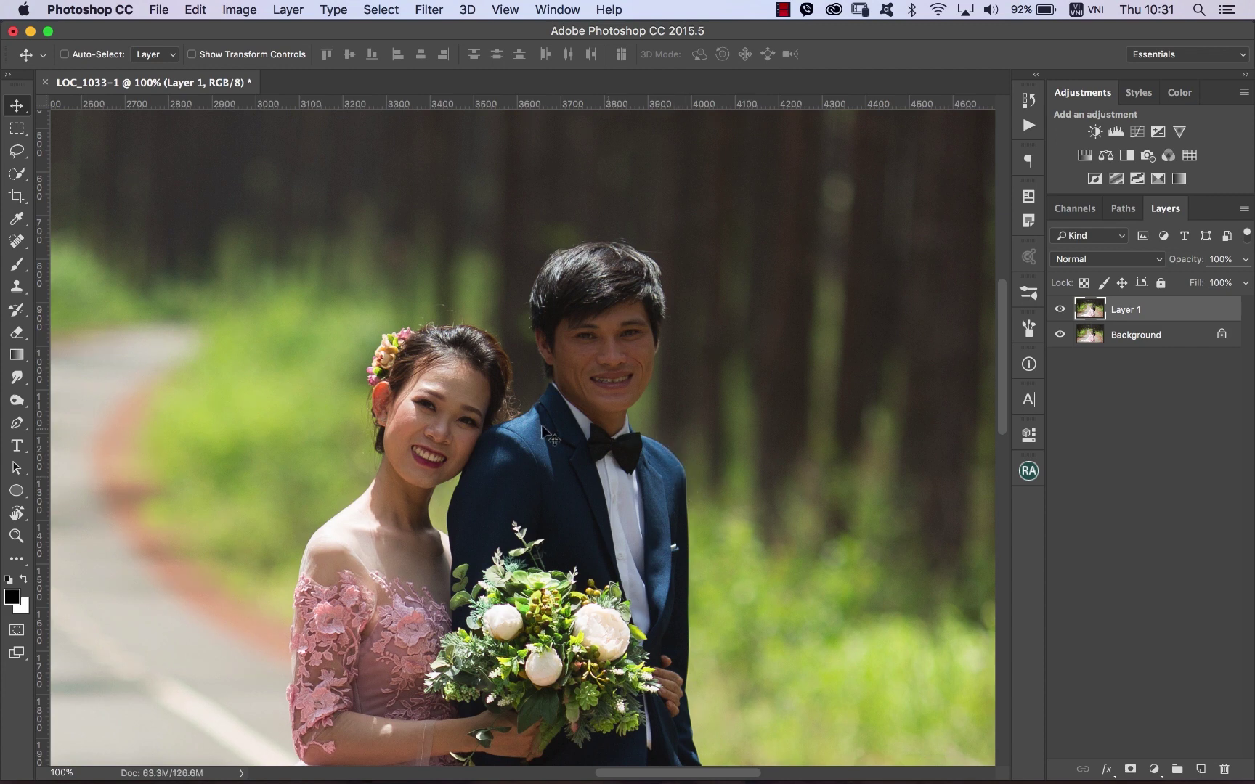
Compare Layer 1 on and off on the bride's face, then give it an inverted black mask.
scroll(497, 447, left, 5)
drag(434, 303, 494, 303)
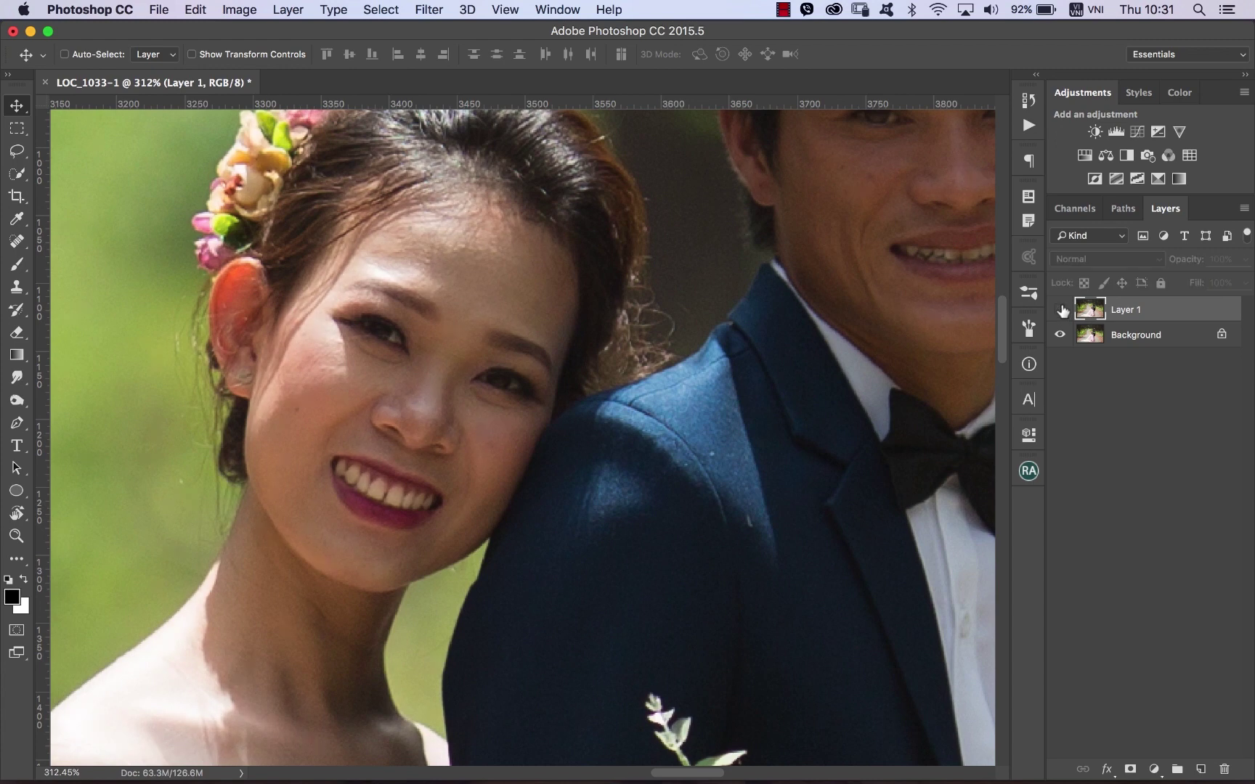
click(1061, 310)
click(1061, 310)
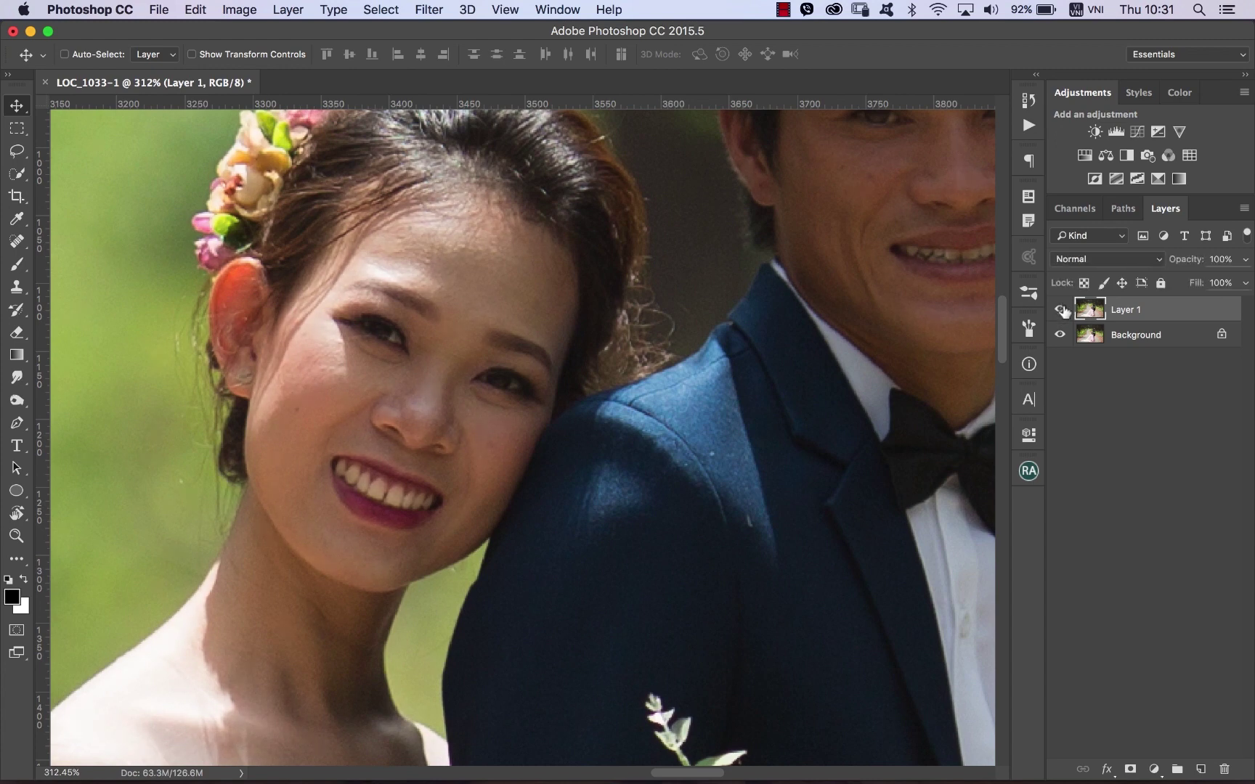
click(1130, 769)
key(super+i)
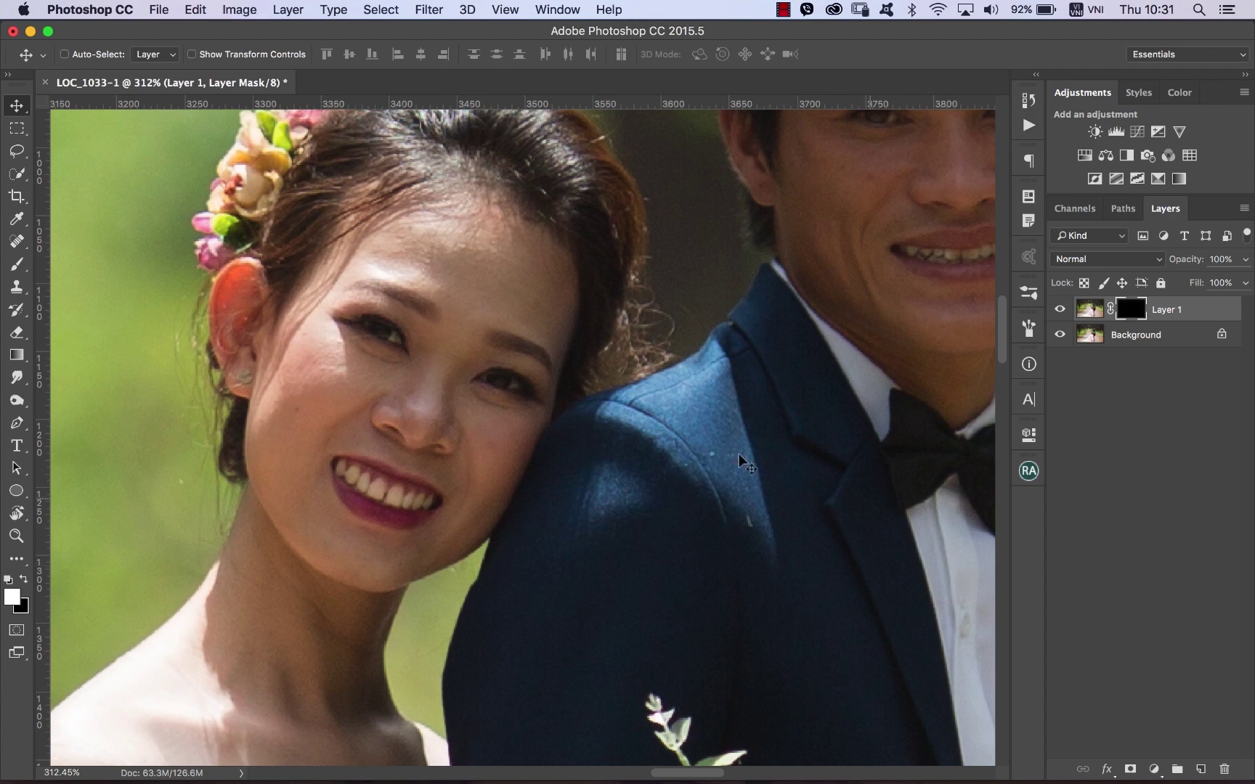
key(b)
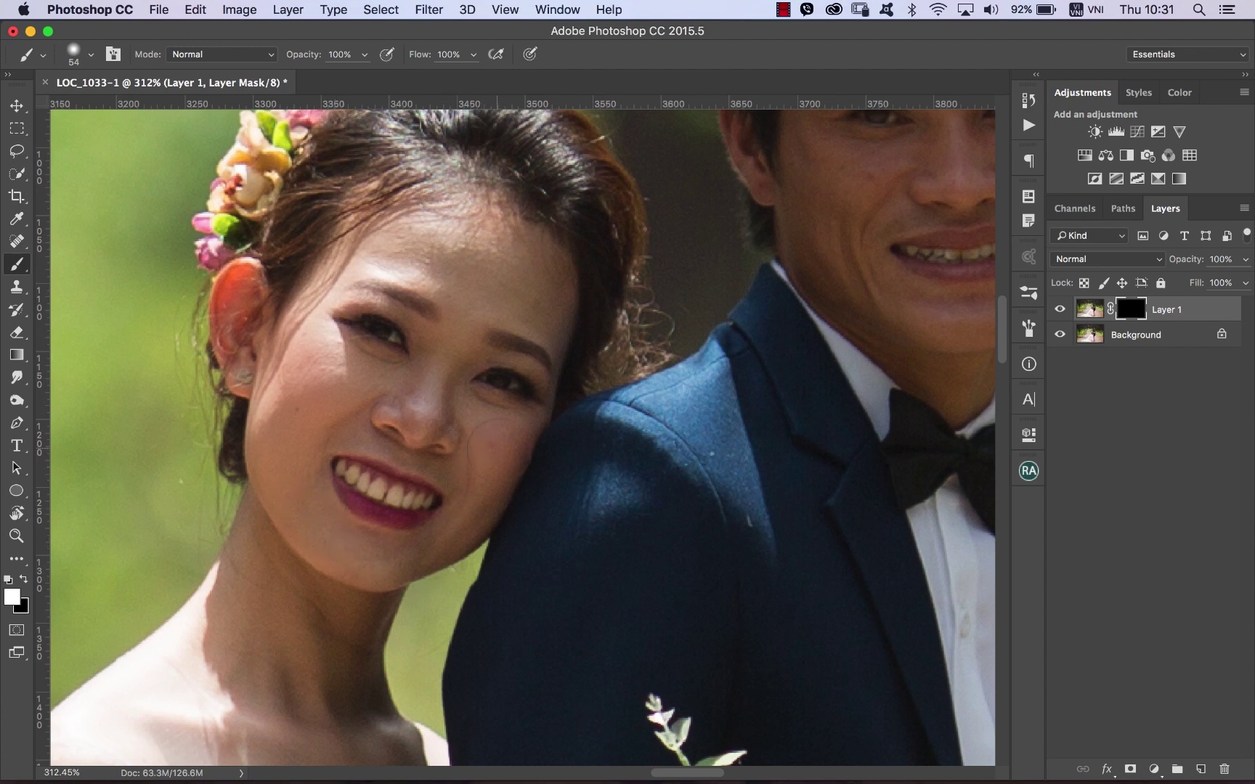
Paint smoothing back through Layer 1's mask on the bride's chin and neck, using a 76 px brush.
drag(437, 535, 254, 675)
drag(594, 314, 507, 451)
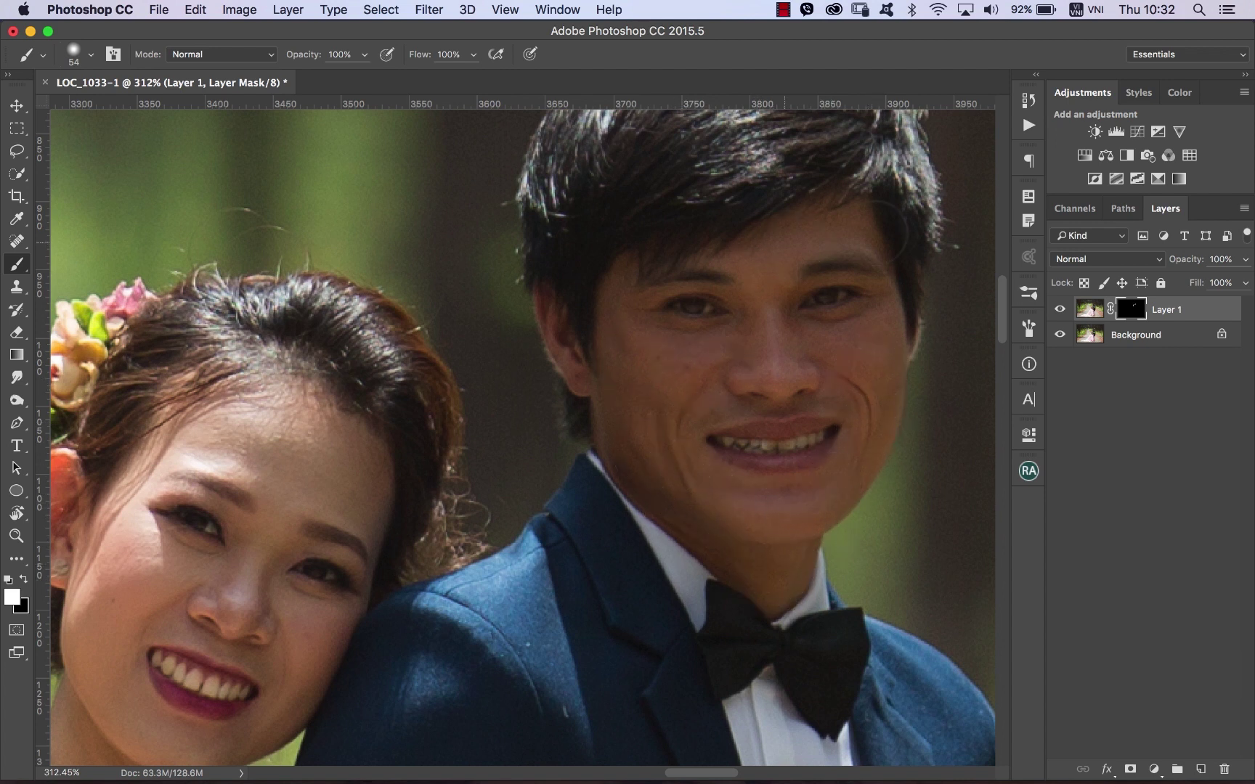
scroll(560, 401, down, 3)
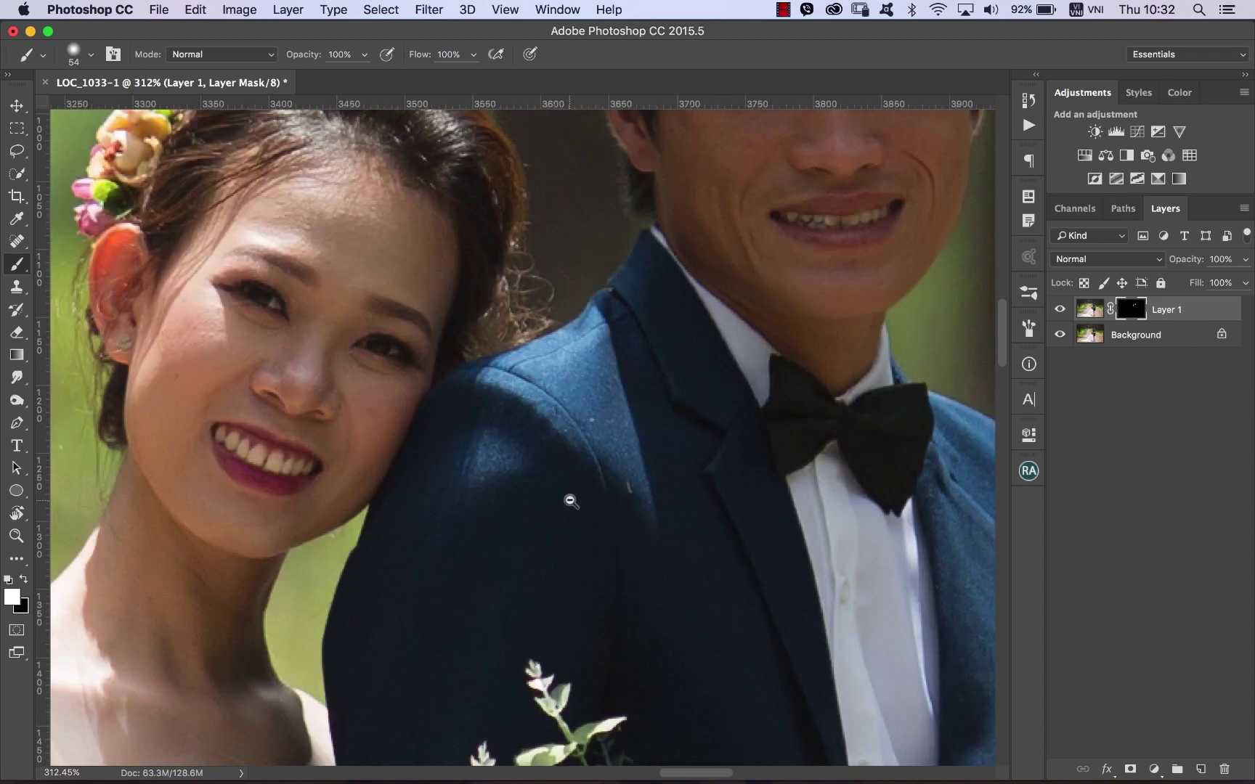
alt+super+click(559, 518)
scroll(559, 518, down, 5)
drag(428, 297, 770, 537)
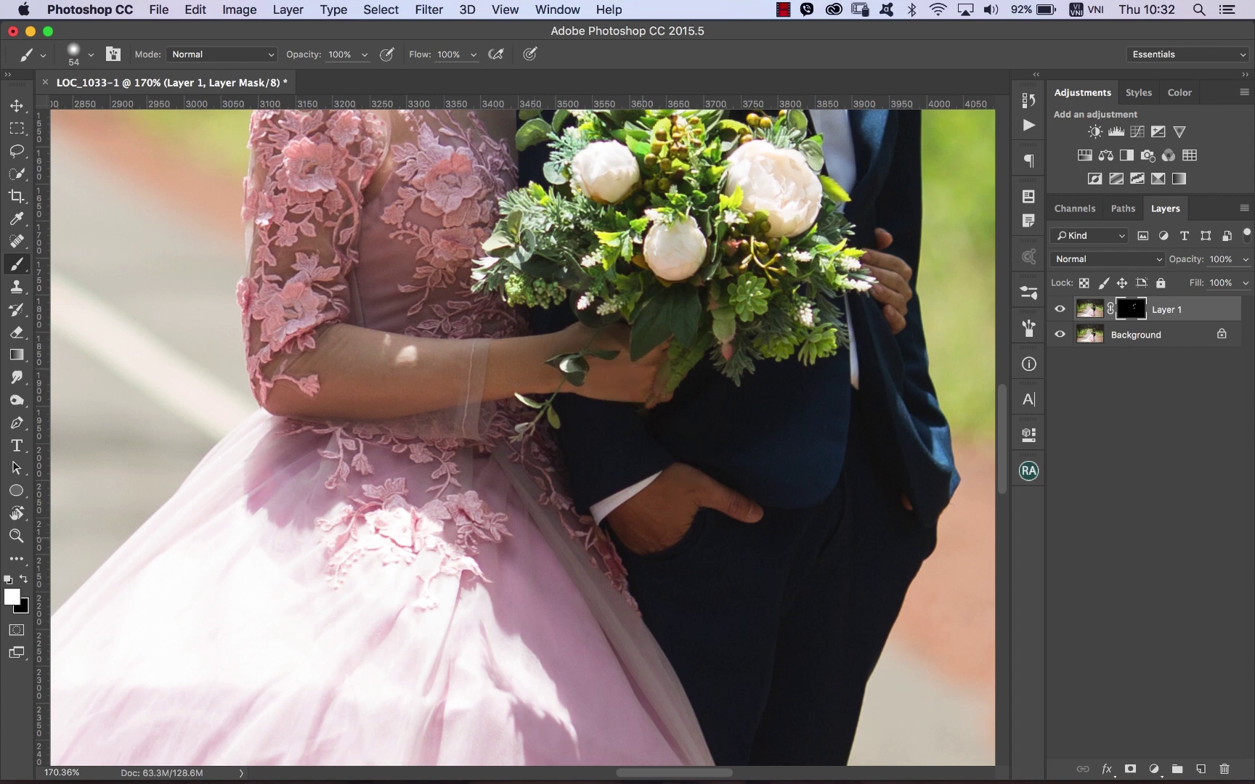
drag(597, 440, 605, 461)
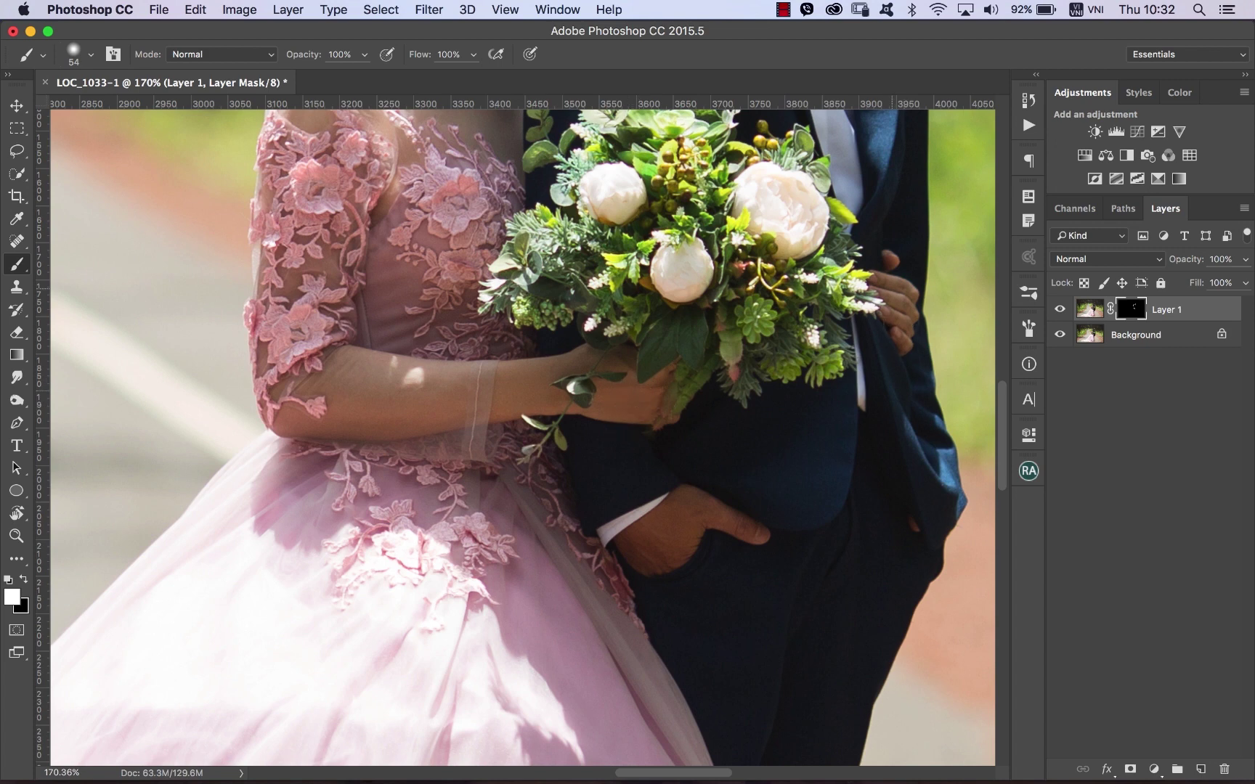
scroll(524, 412, down, 5)
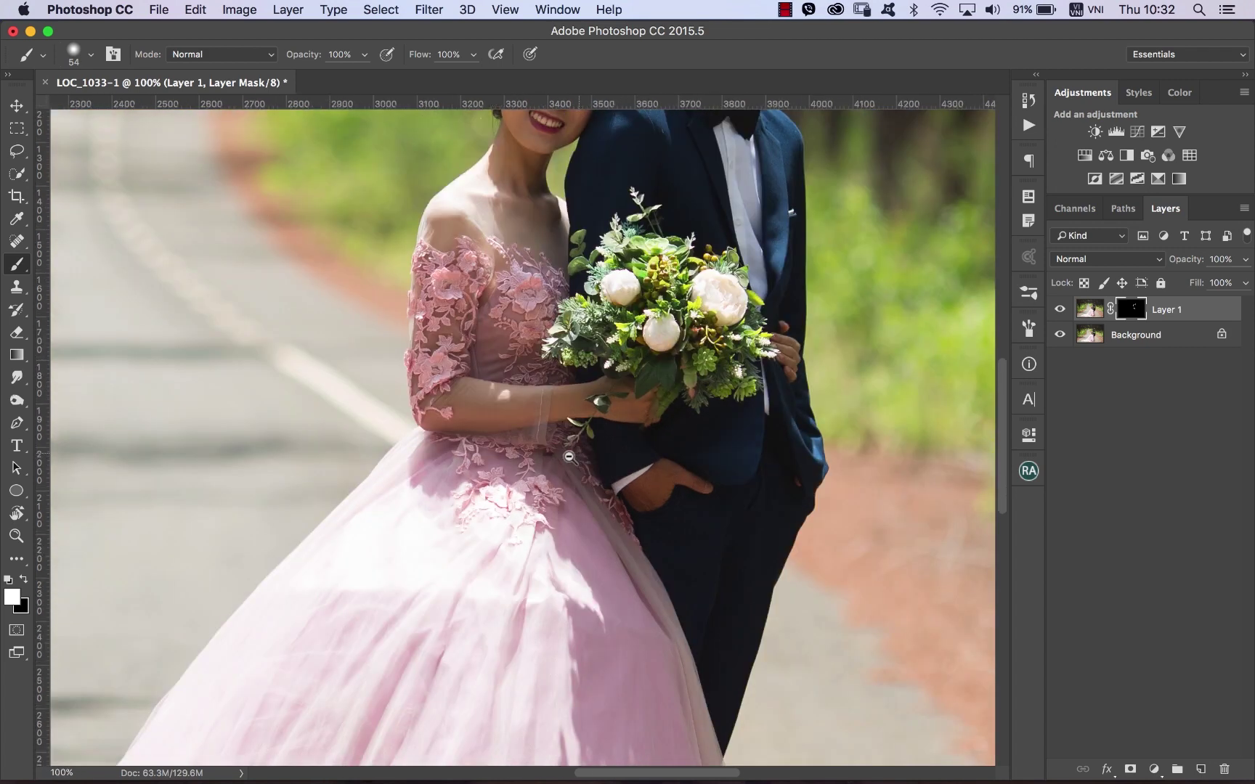
drag(465, 176, 784, 424)
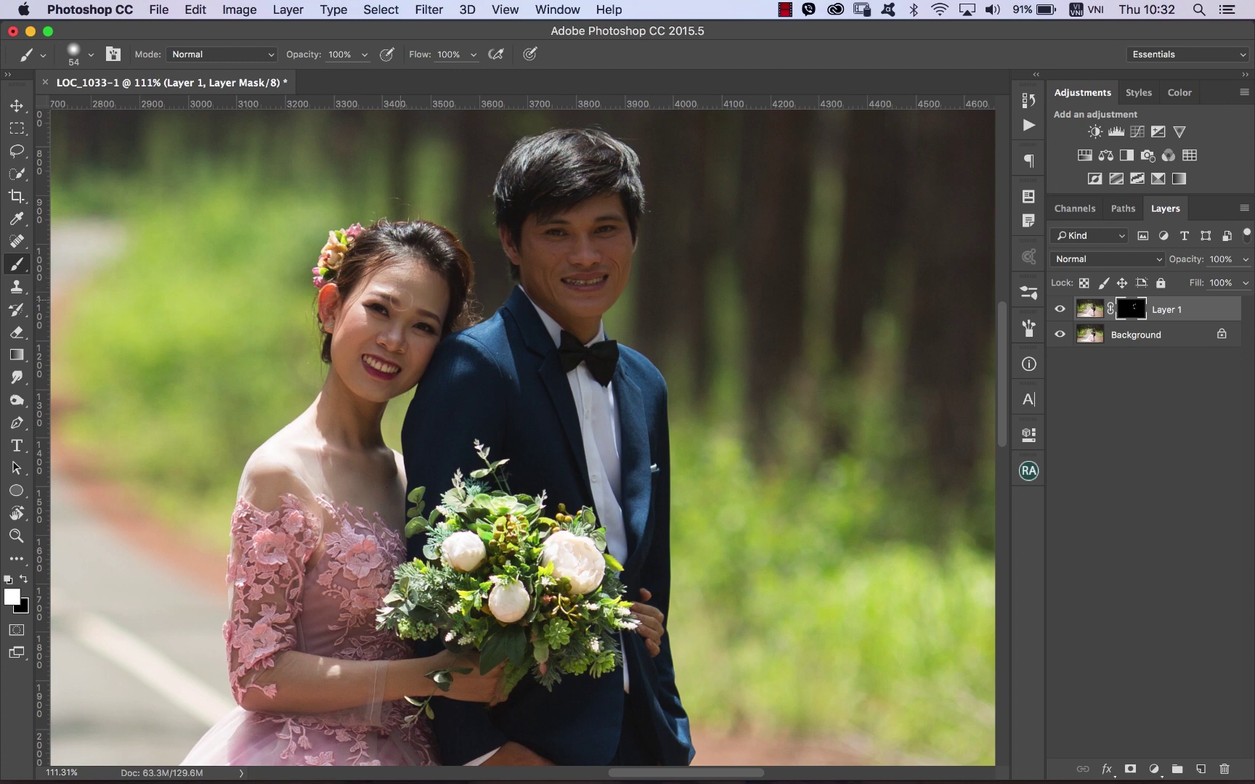
drag(421, 294, 424, 270)
mouse_move(370, 325)
mouse_down()
mouse_move(349, 326)
mouse_move(373, 323)
mouse_up()
Merge Layer 1 into the Background and heal the light speck on the jacket shoulder.
key(ctrl+e)
drag(486, 261, 537, 250)
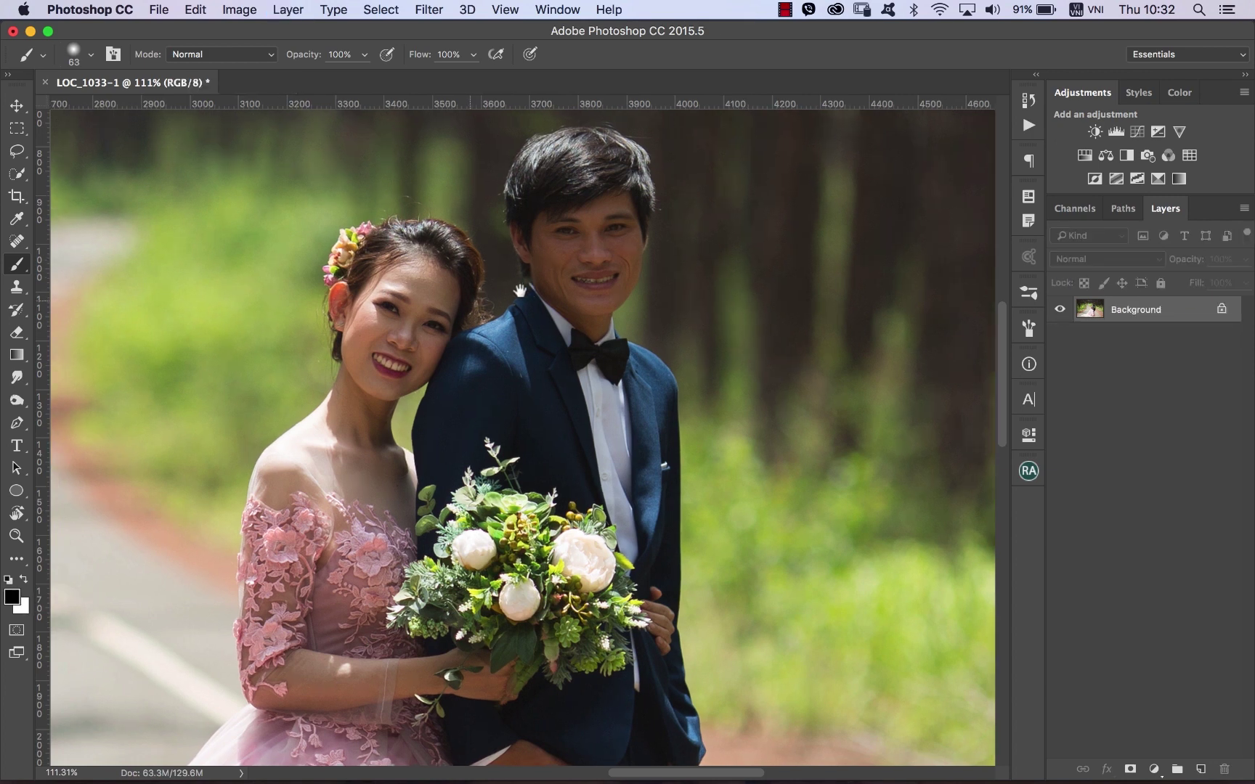
mouse_move(320, 229)
mouse_down()
mouse_move(691, 476)
mouse_move(664, 414)
mouse_up()
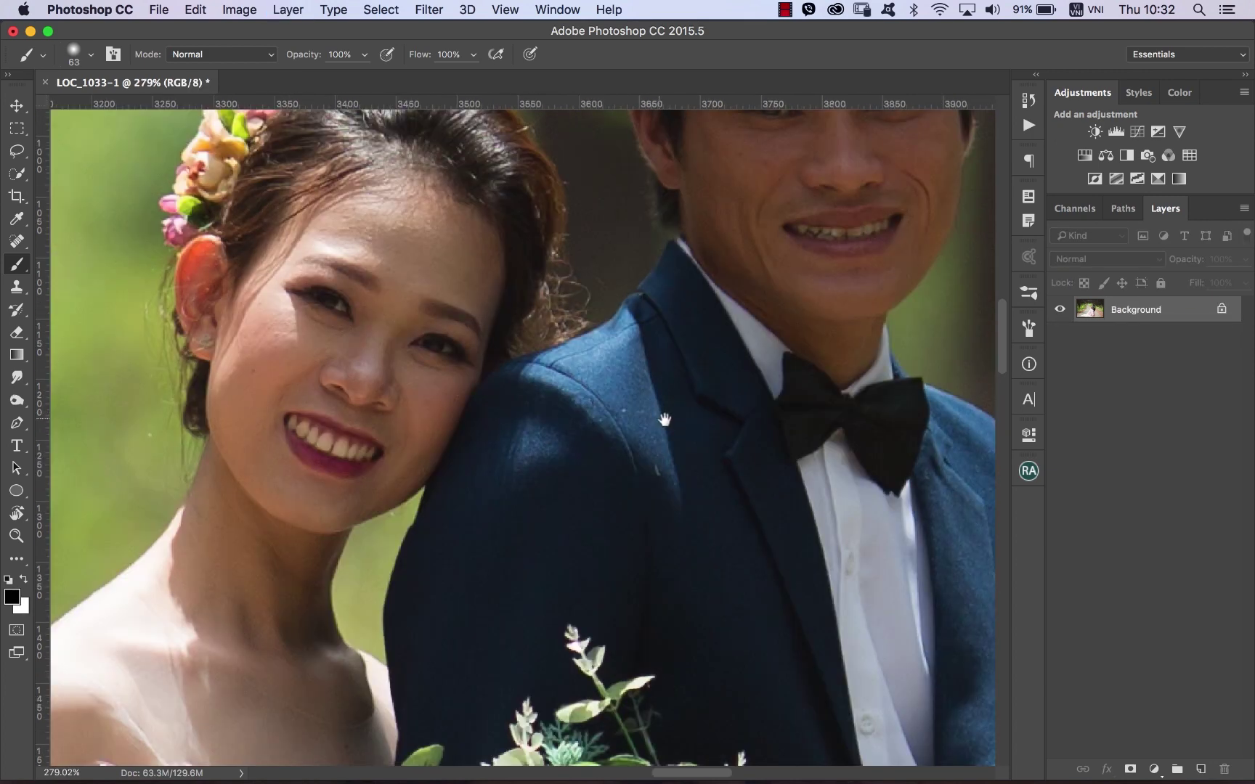
scroll(633, 421, up, 2)
key(j)
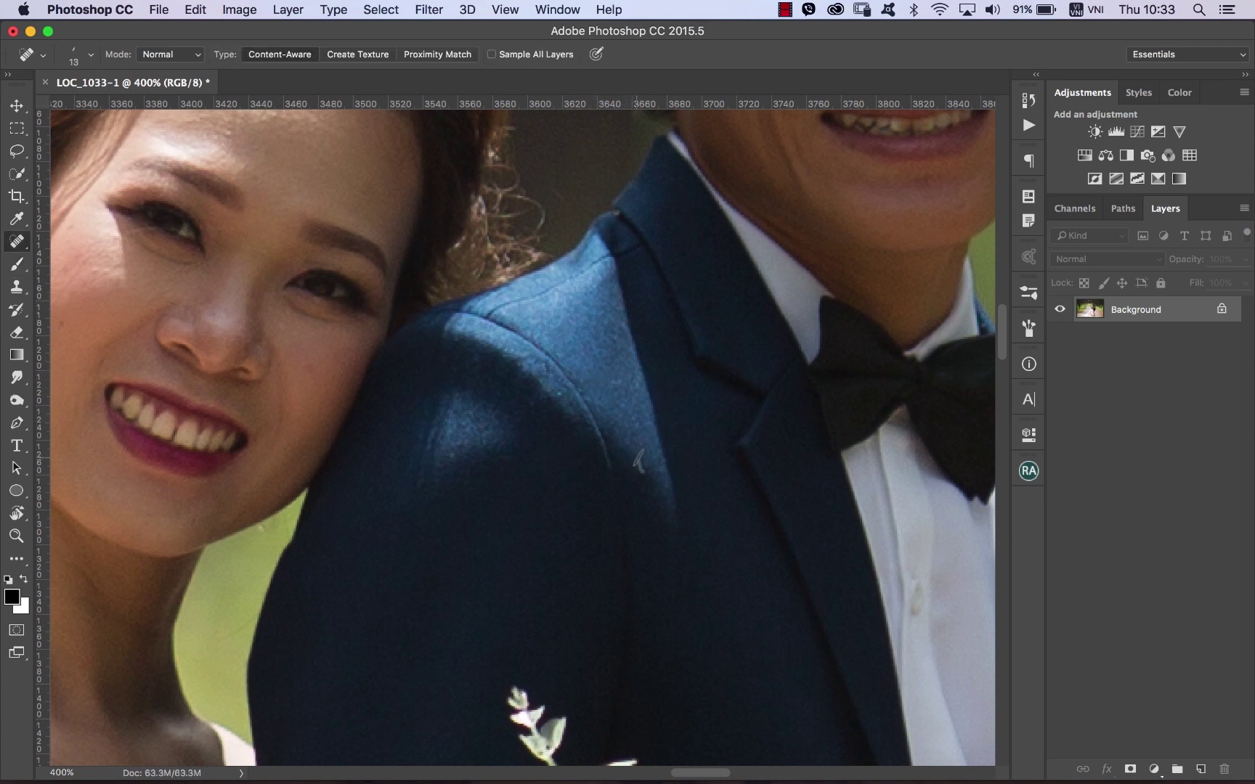
click(639, 461)
Heal spots on the groom's cheek, nose, jaw, between the eyebrows and beside the eye.
drag(688, 337, 626, 382)
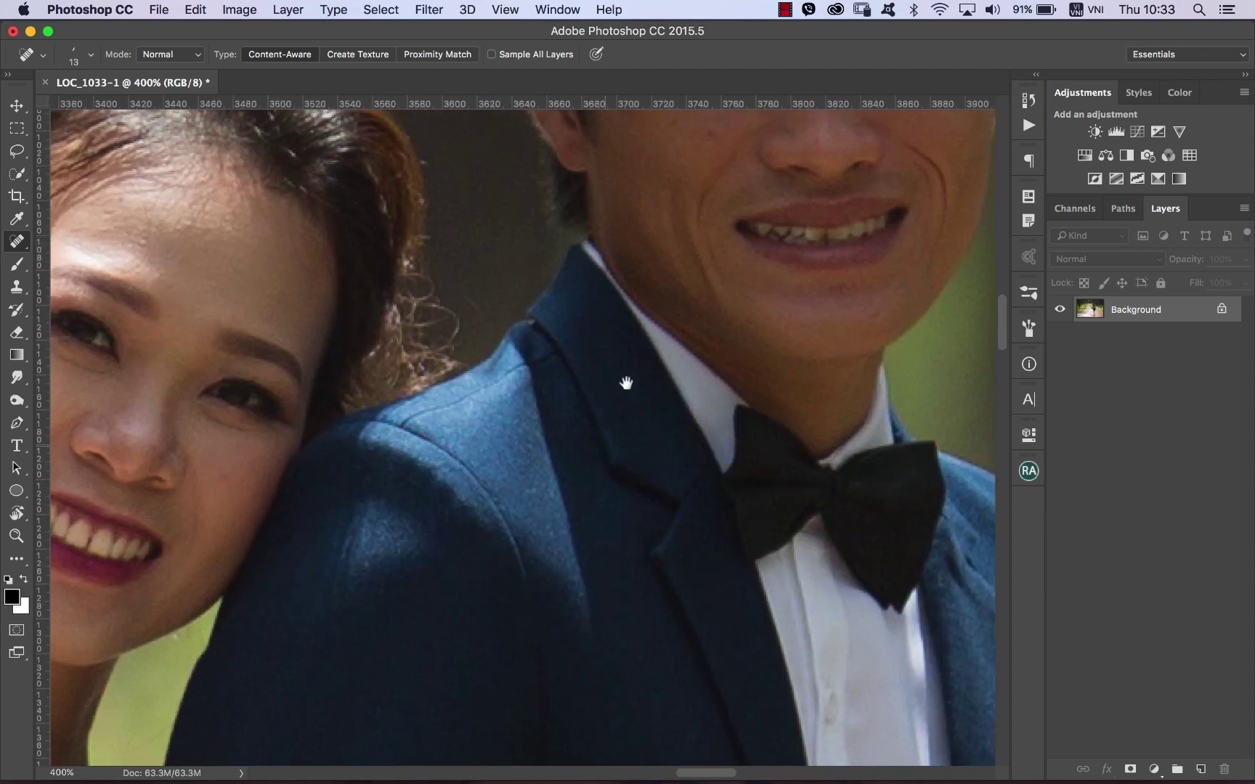
click(643, 250)
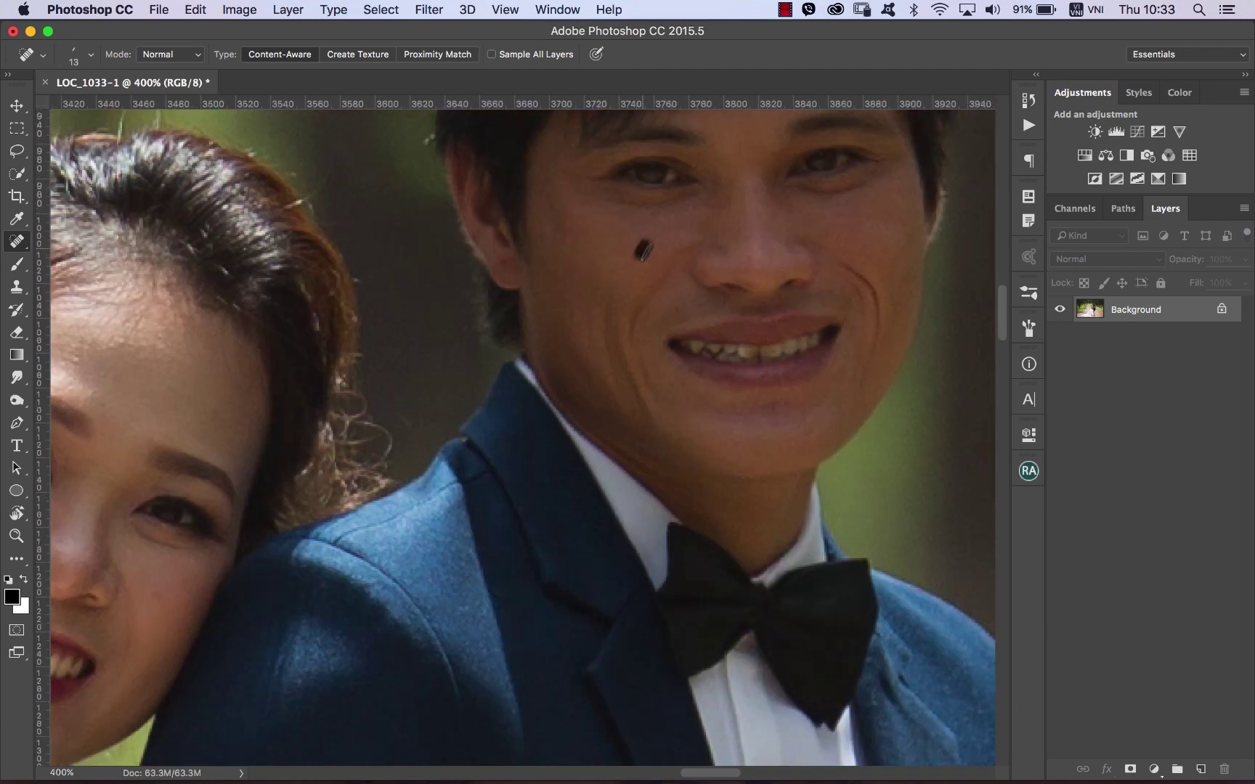
click(714, 245)
click(800, 420)
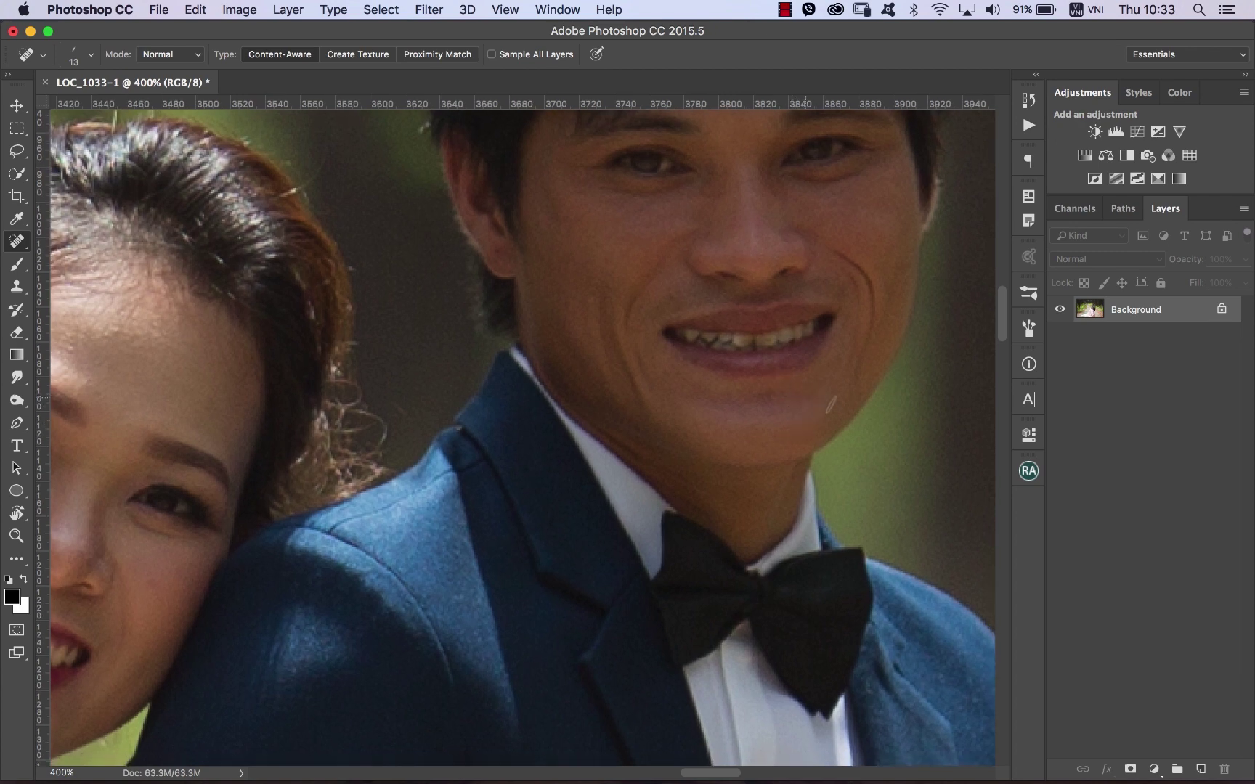
click(843, 403)
drag(832, 353, 828, 532)
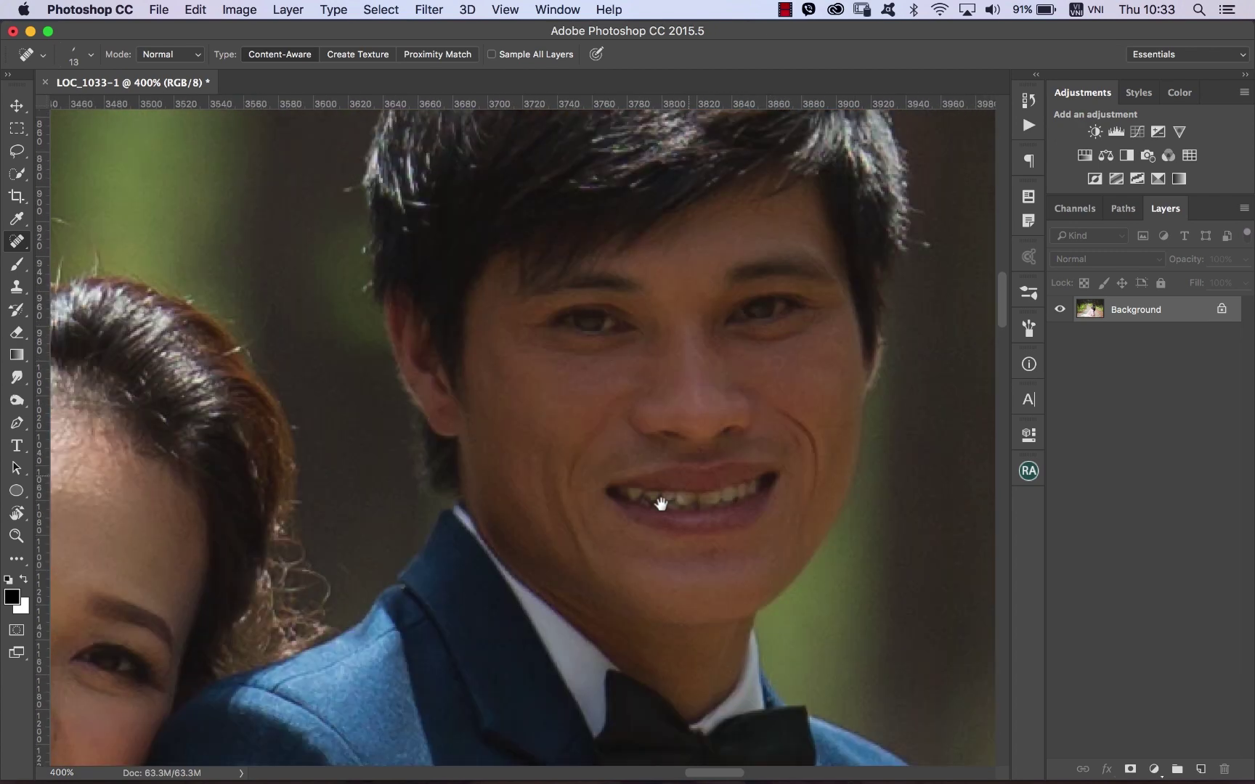
drag(644, 381, 722, 300)
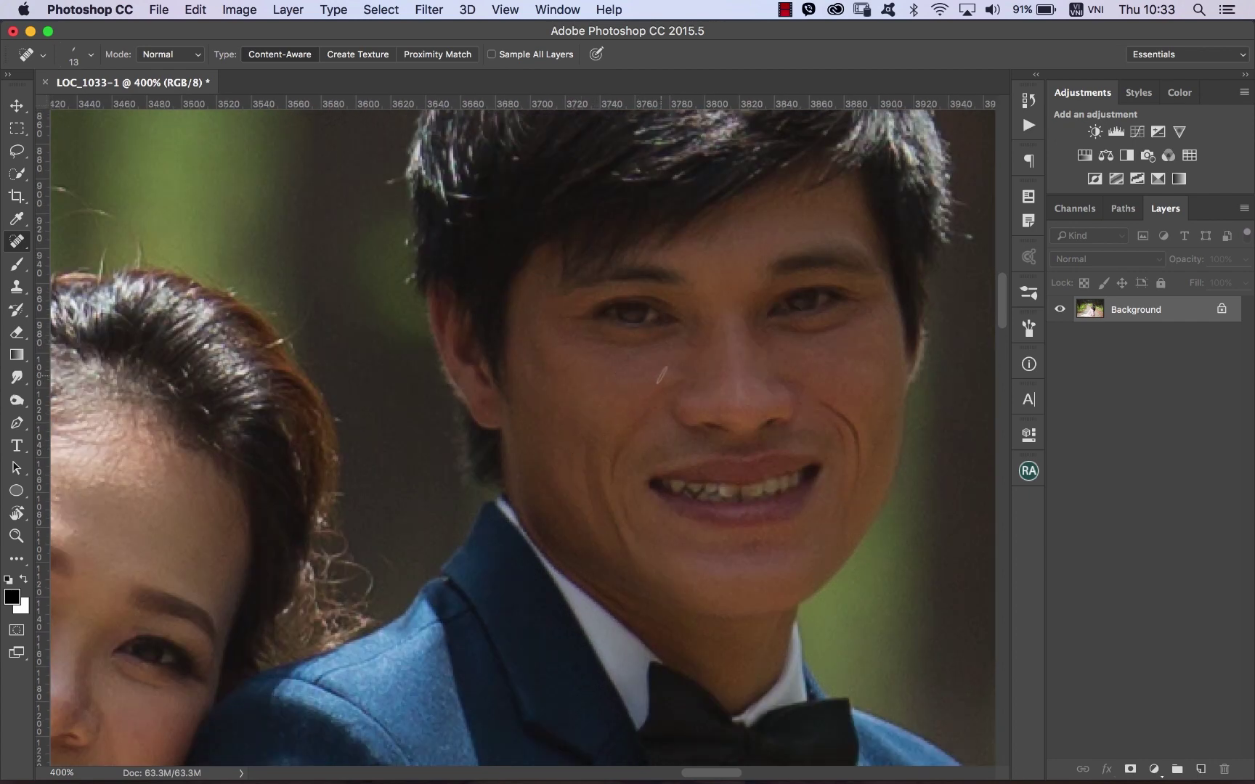
mouse_move(716, 344)
mouse_down()
mouse_move(711, 327)
mouse_move(707, 355)
mouse_up()
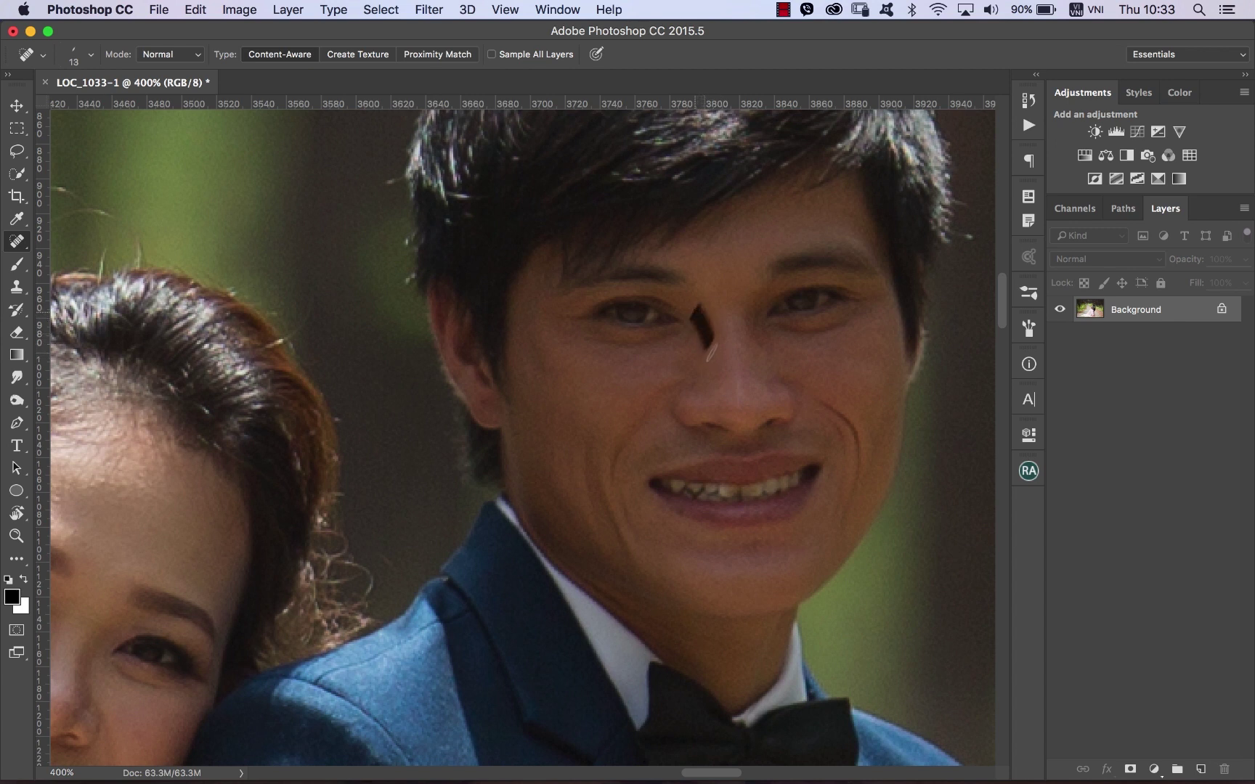
drag(575, 370, 595, 368)
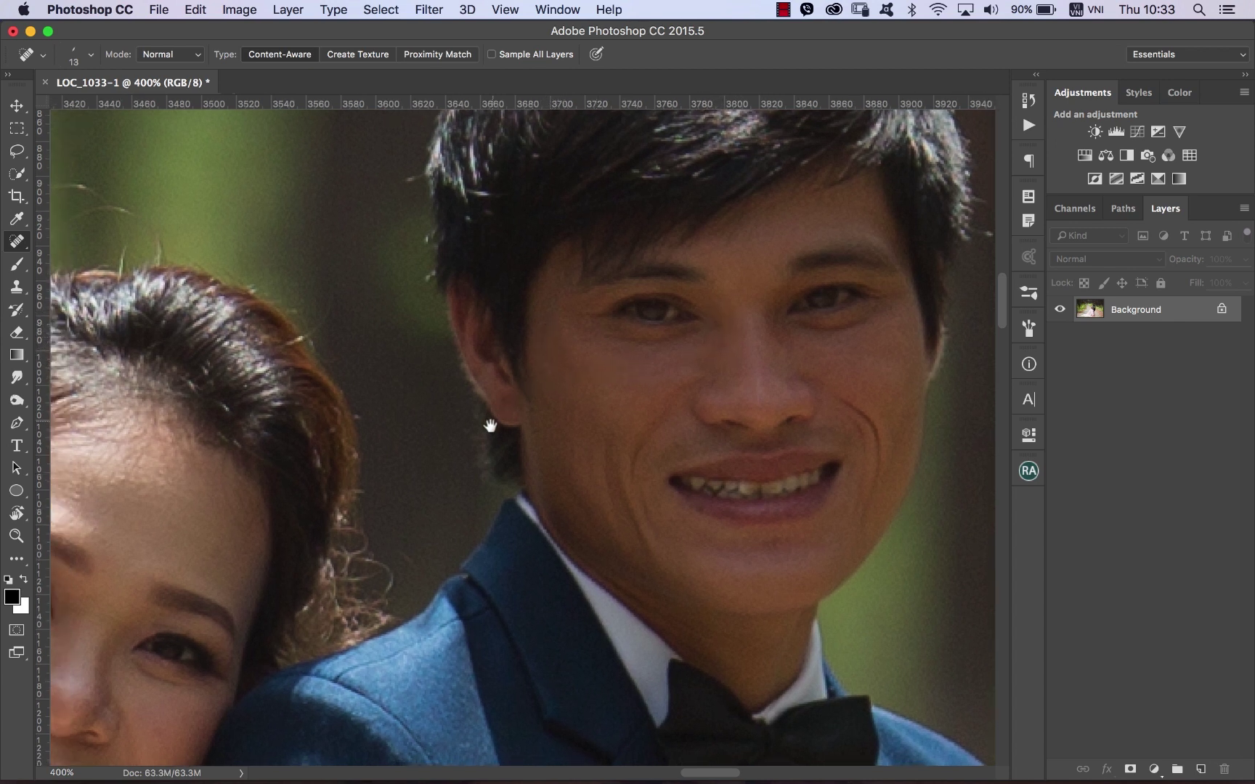
drag(490, 426, 653, 353)
drag(696, 270, 720, 274)
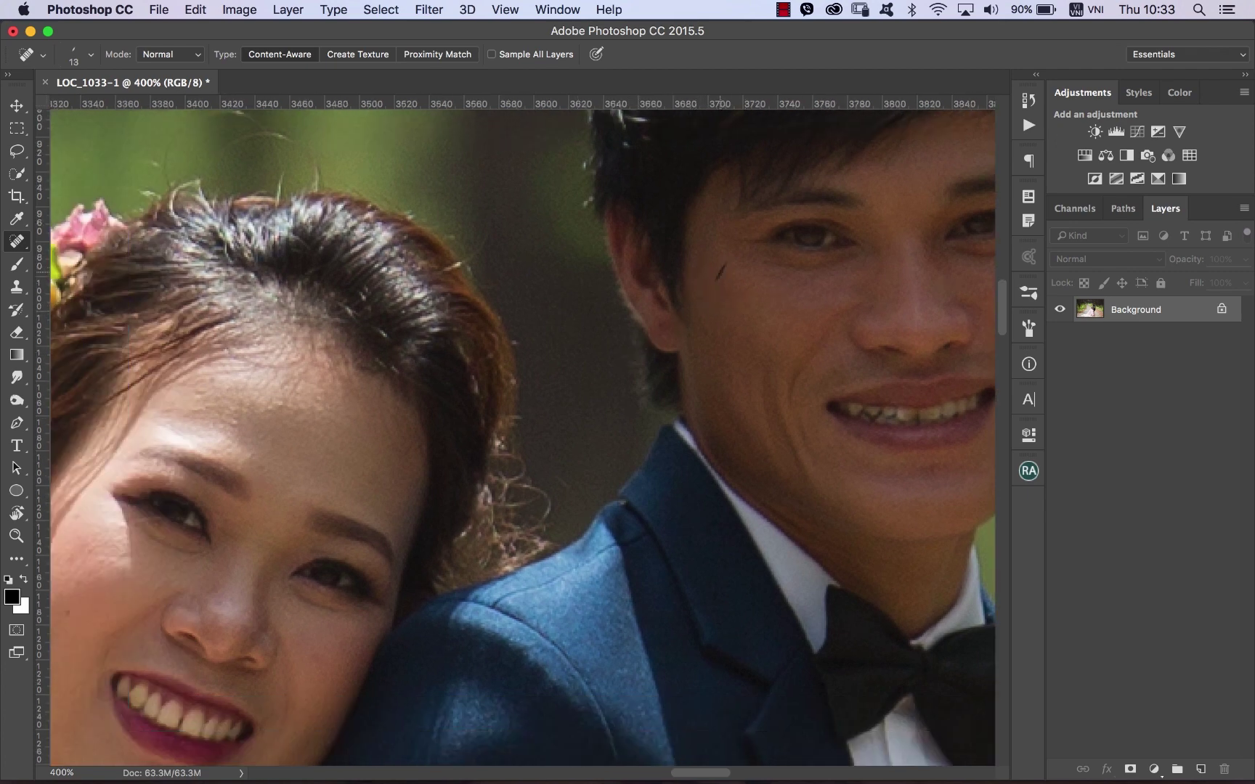
Heal a spot and stray hairs on the bride's cheek and forehead.
drag(534, 400, 680, 254)
drag(386, 342, 493, 316)
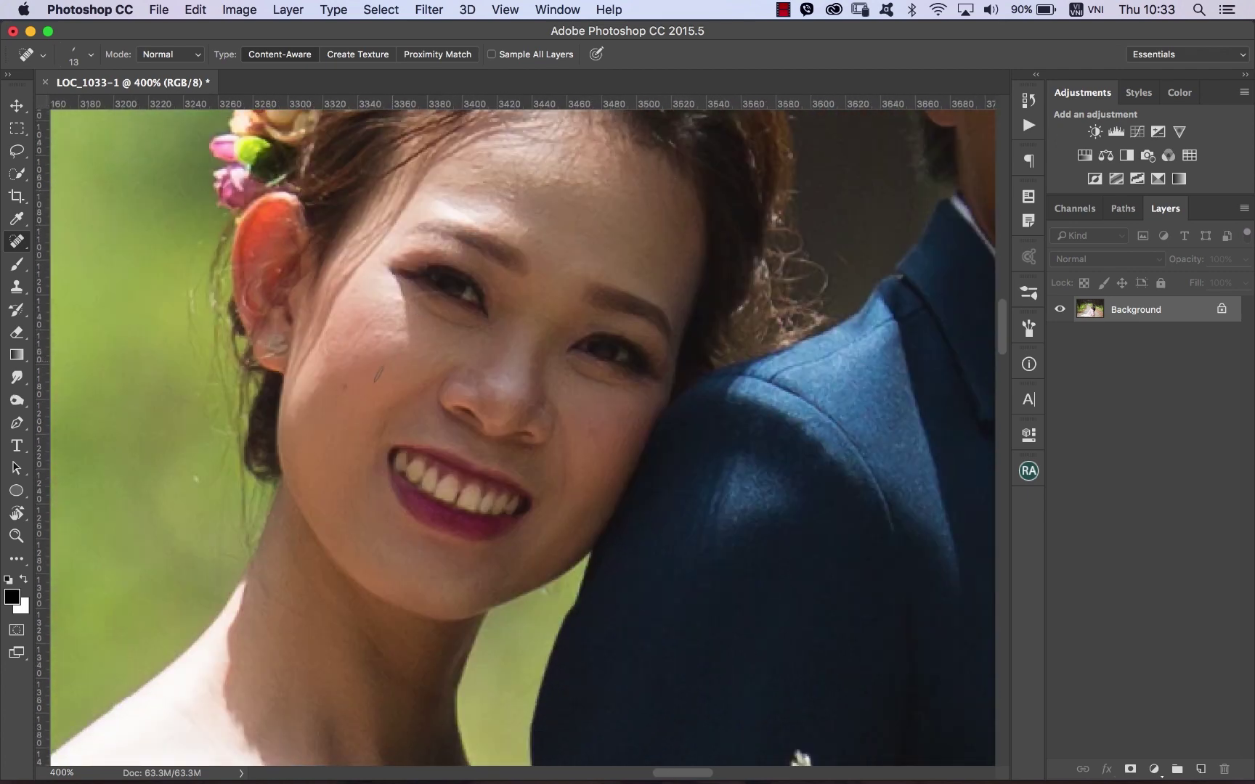
click(341, 390)
drag(376, 345, 384, 330)
click(516, 197)
click(565, 186)
drag(579, 190, 590, 201)
Heal the lines and creases along the bride's neck.
scroll(538, 240, down, 3)
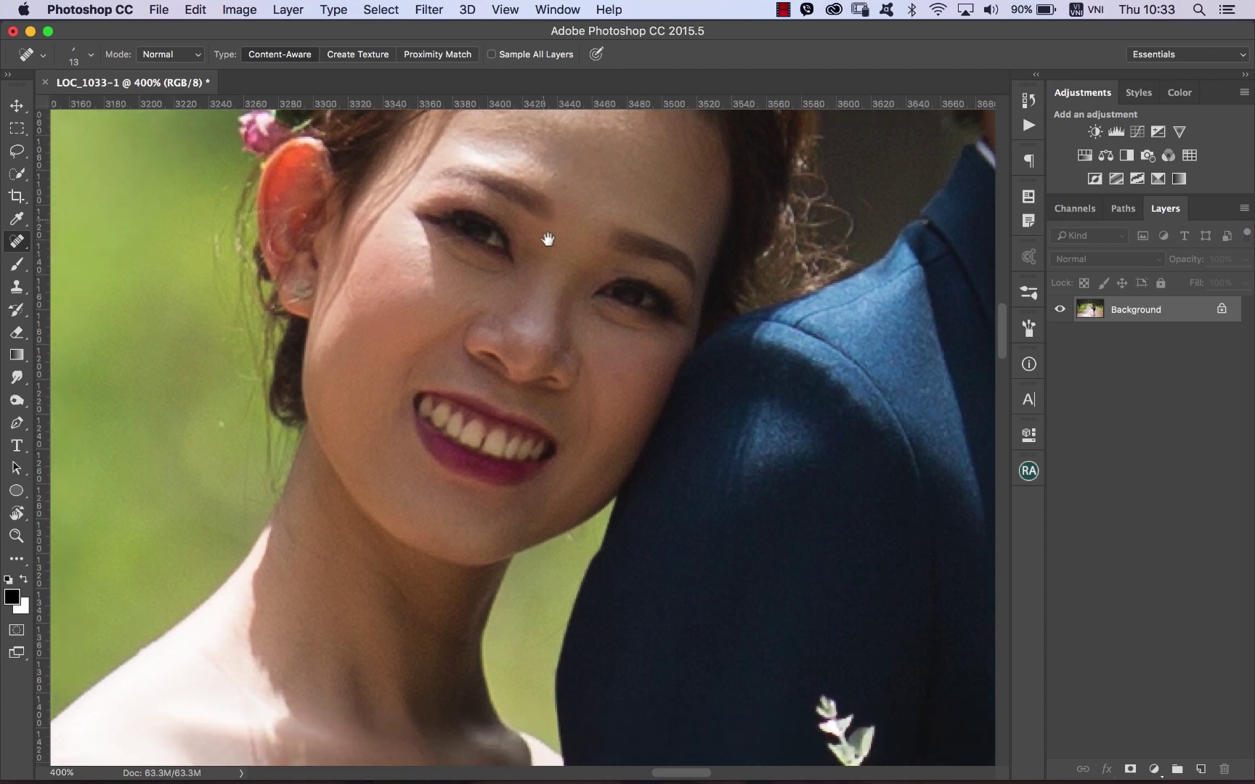
scroll(634, 368, down, 1)
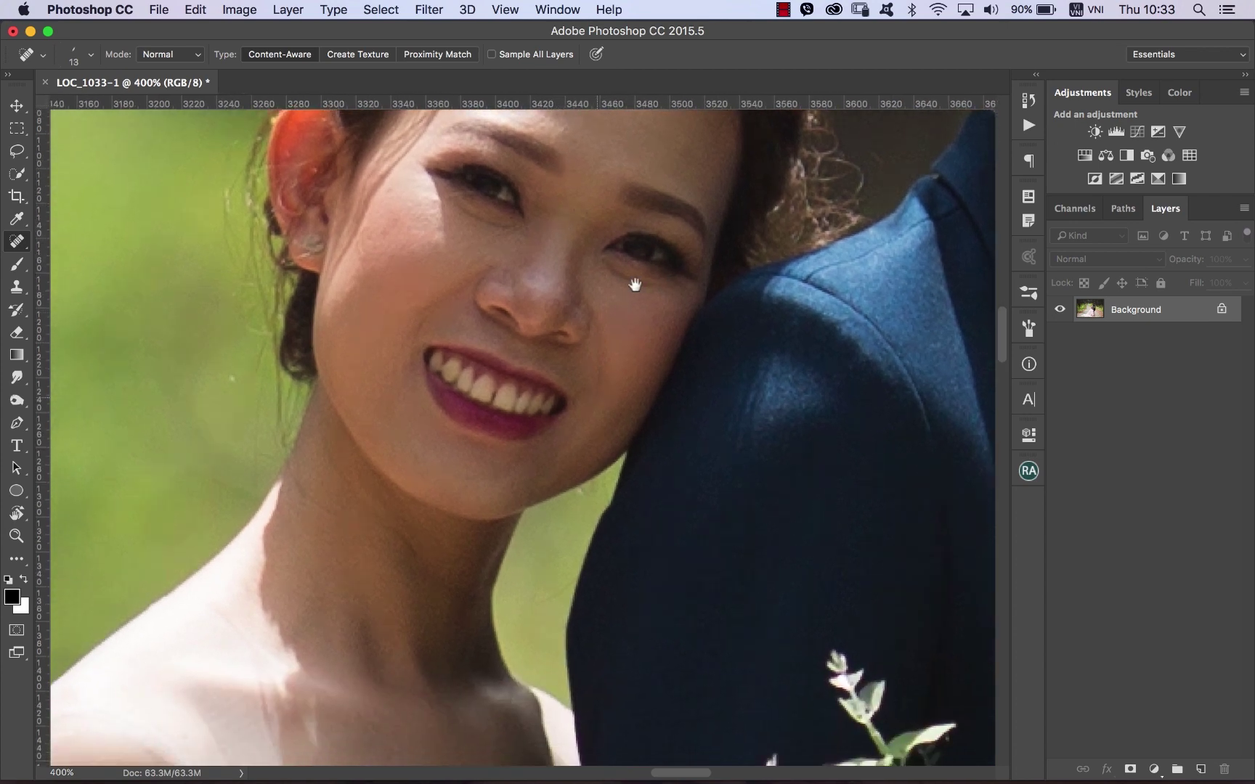
scroll(639, 284, down, 1)
scroll(591, 328, down, 5)
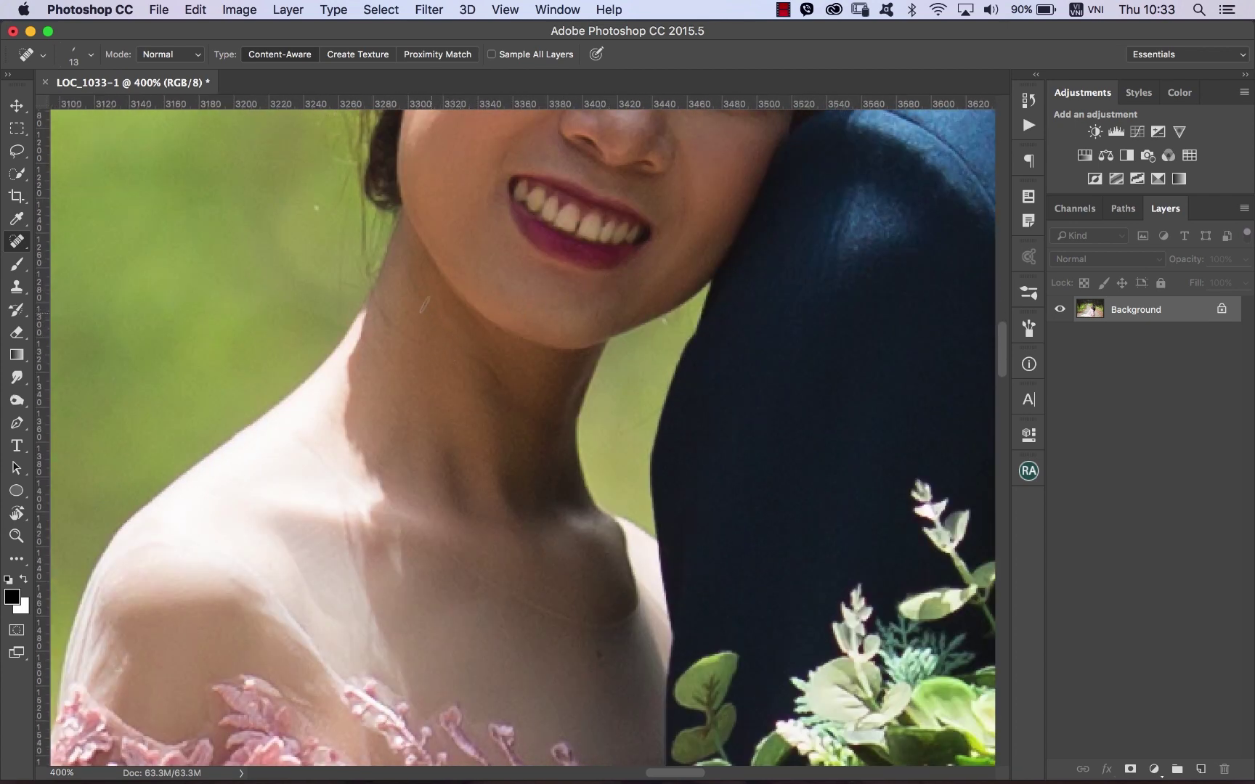
drag(401, 264, 414, 276)
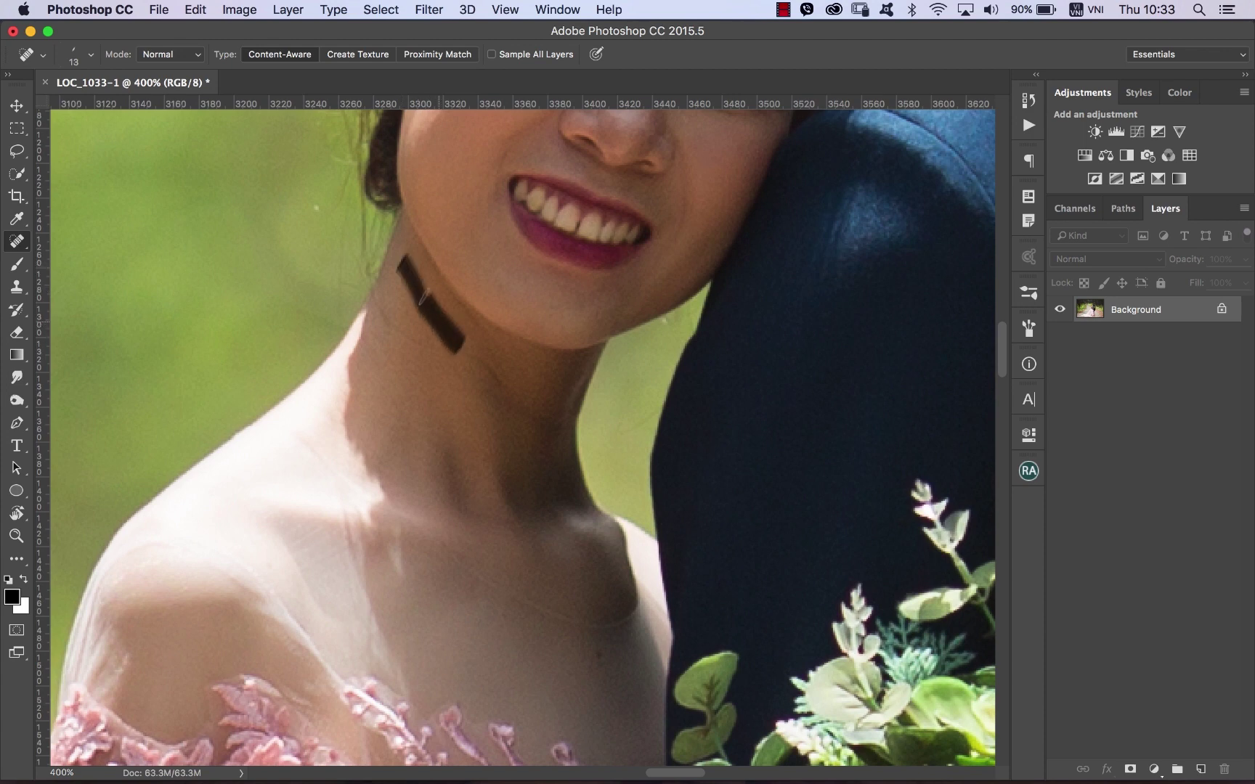
mouse_move(482, 364)
mouse_down()
mouse_move(508, 388)
mouse_move(556, 376)
mouse_move(549, 428)
mouse_move(581, 375)
mouse_move(510, 435)
mouse_up()
key(super+minus)
key(super+minus)
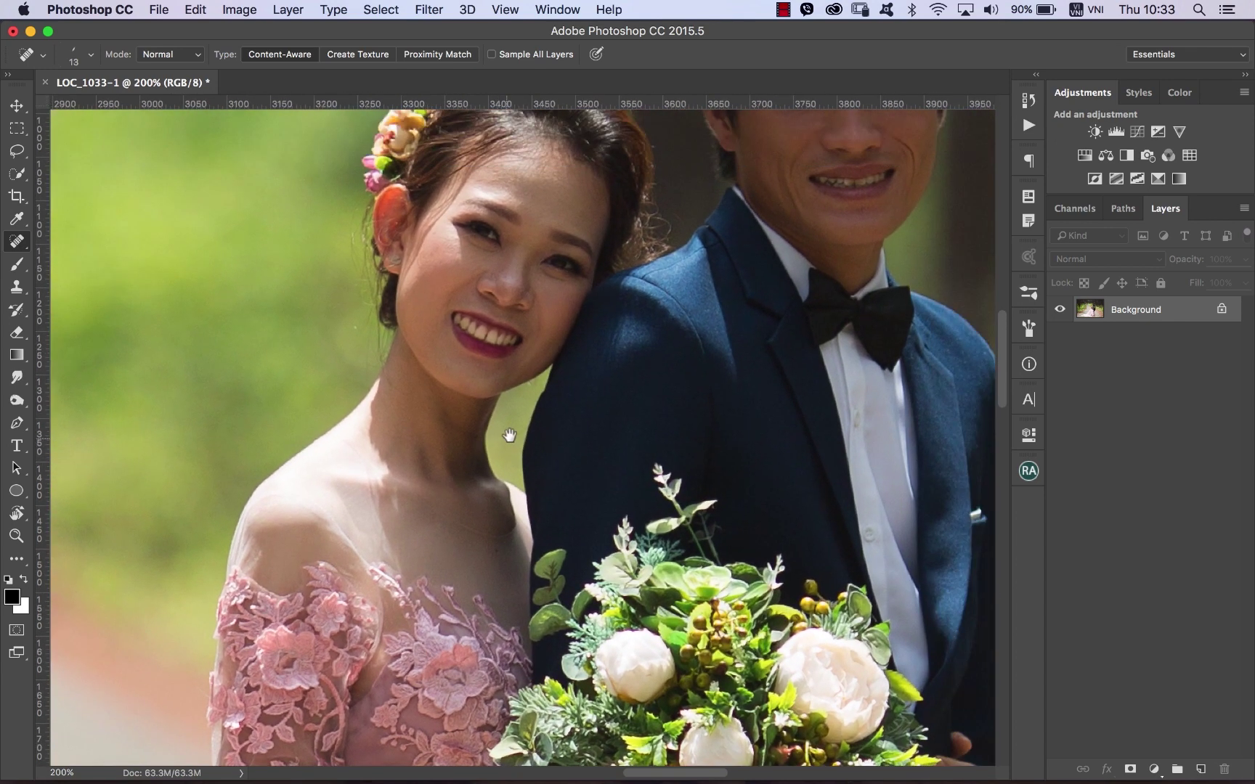
In the Camera Raw Filter's Detail settings, set Luminance noise reduction to 18.
click(430, 10)
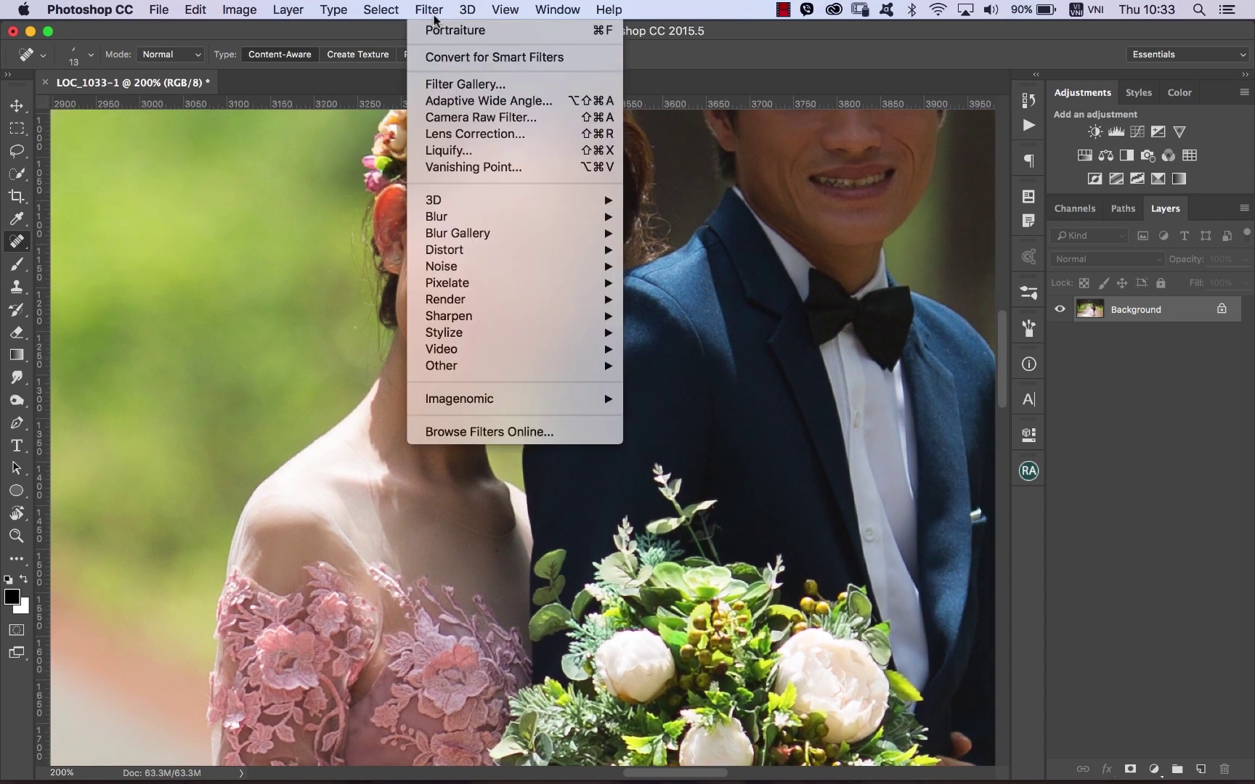
click(536, 120)
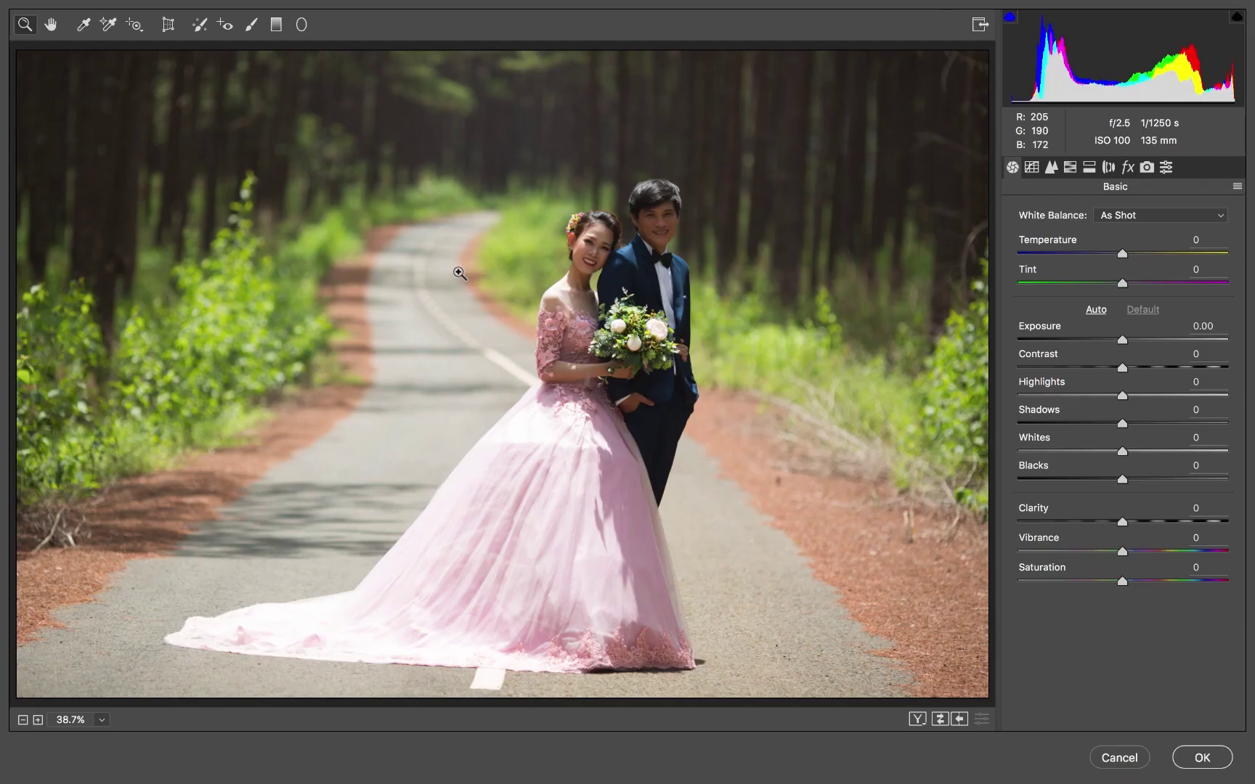
drag(556, 192, 693, 323)
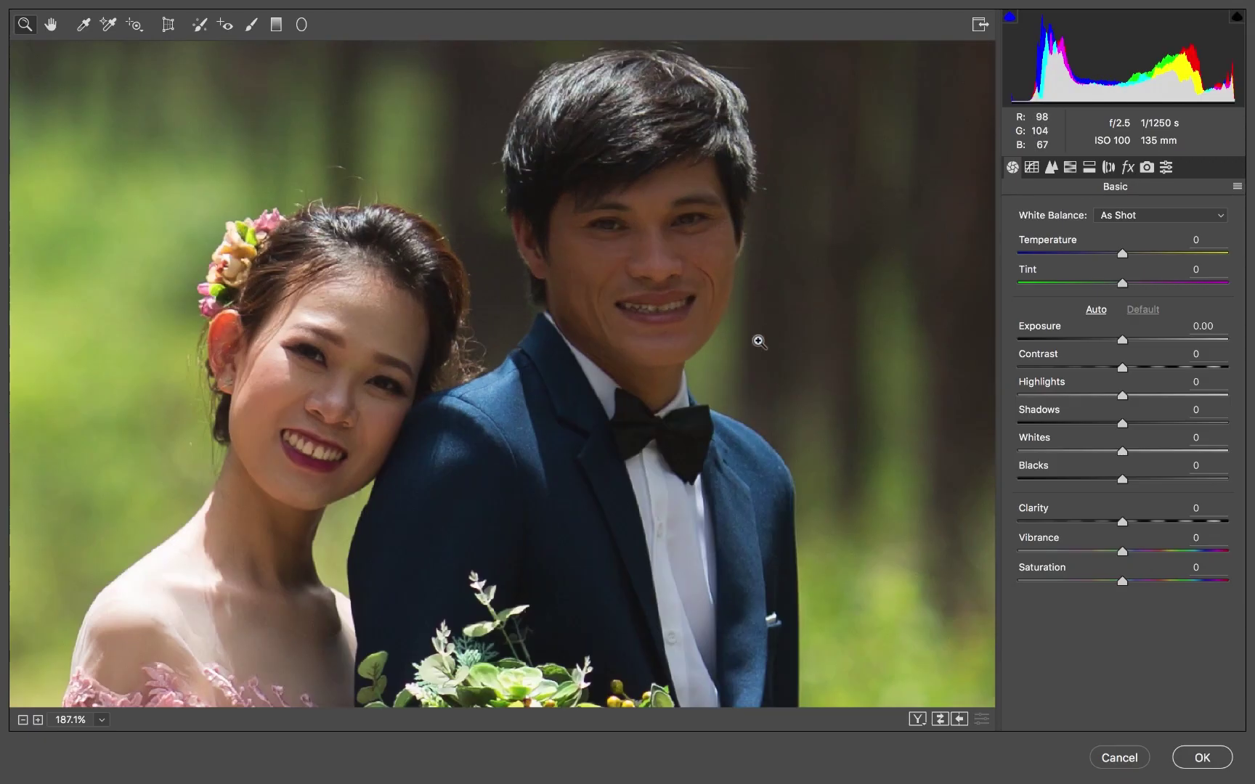
click(1052, 168)
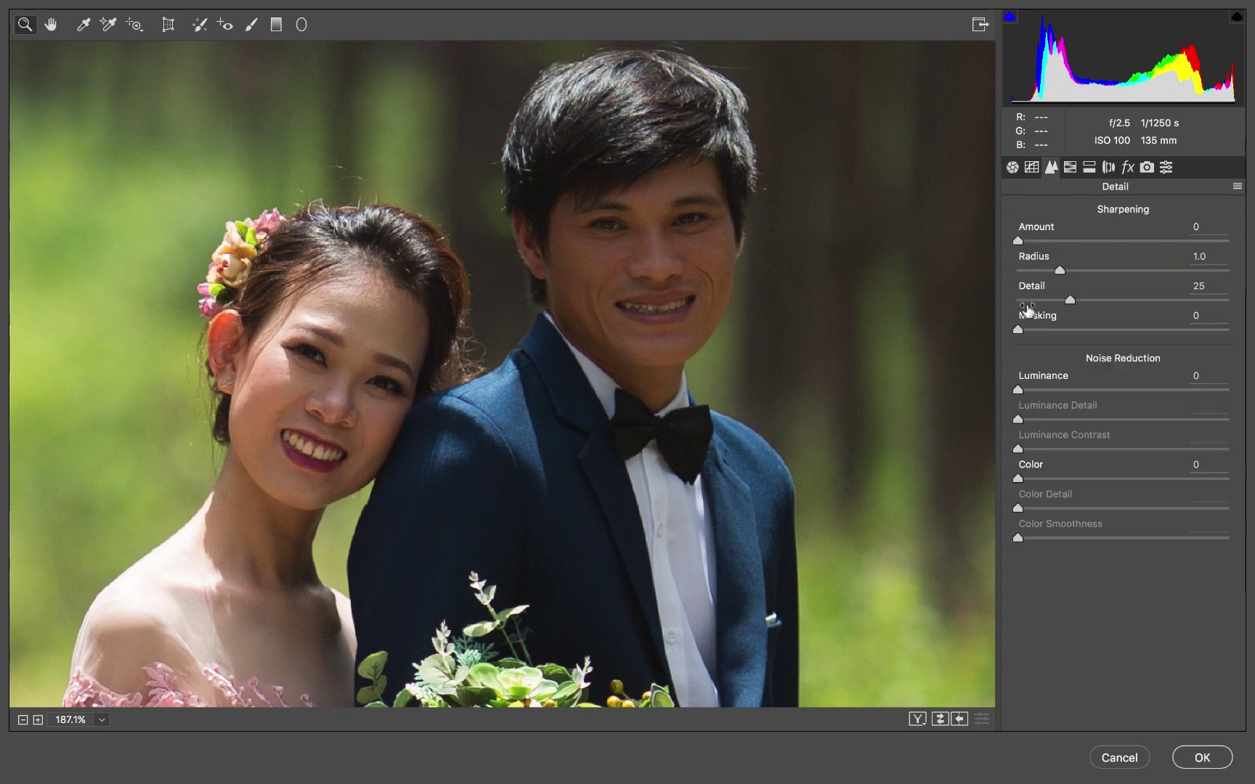
drag(1055, 389, 1059, 389)
Apply the Camera Raw noise reduction and fit the photo on screen.
click(1202, 758)
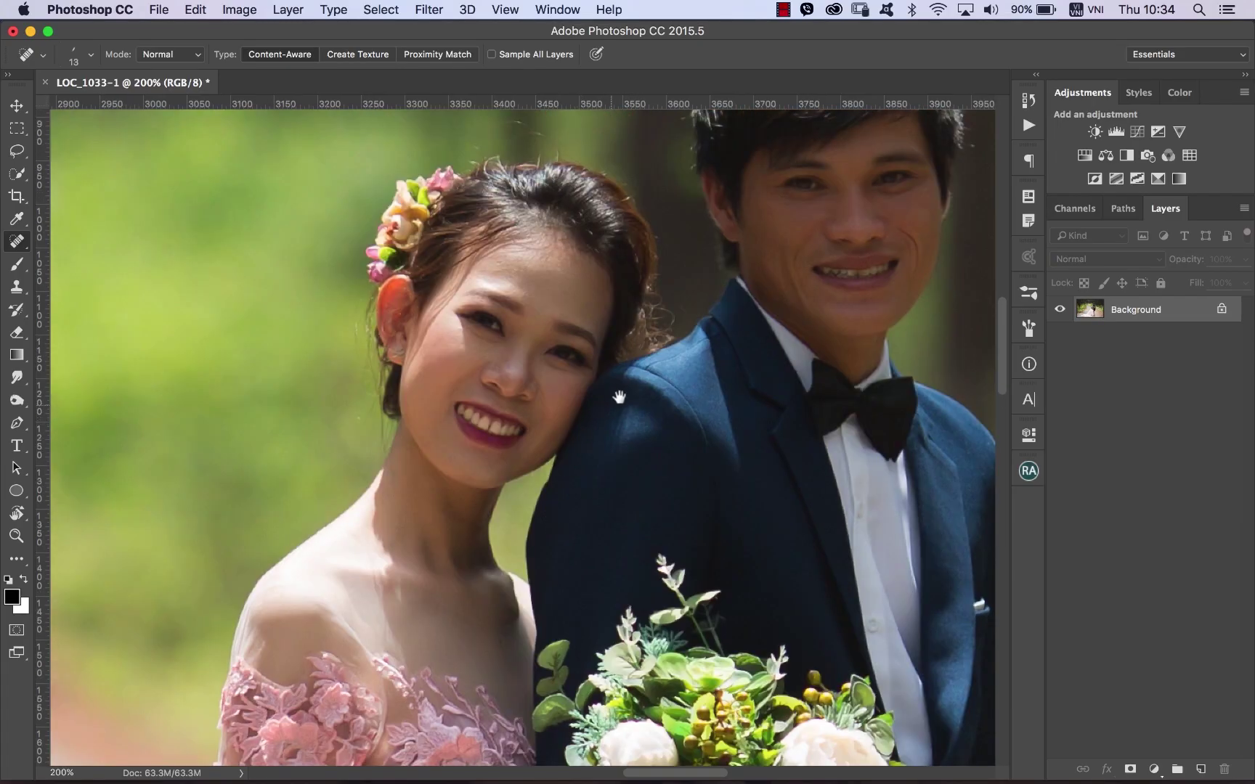
scroll(628, 392, up, 1)
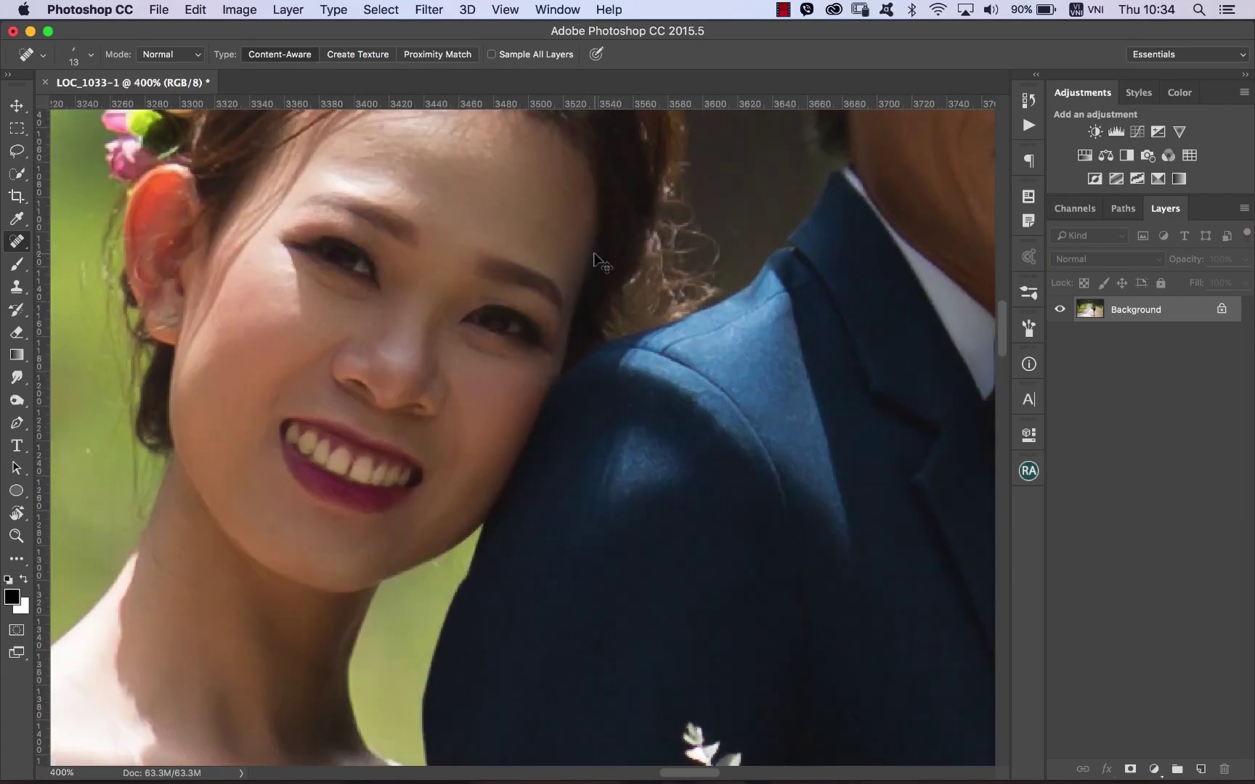
key(super+0)
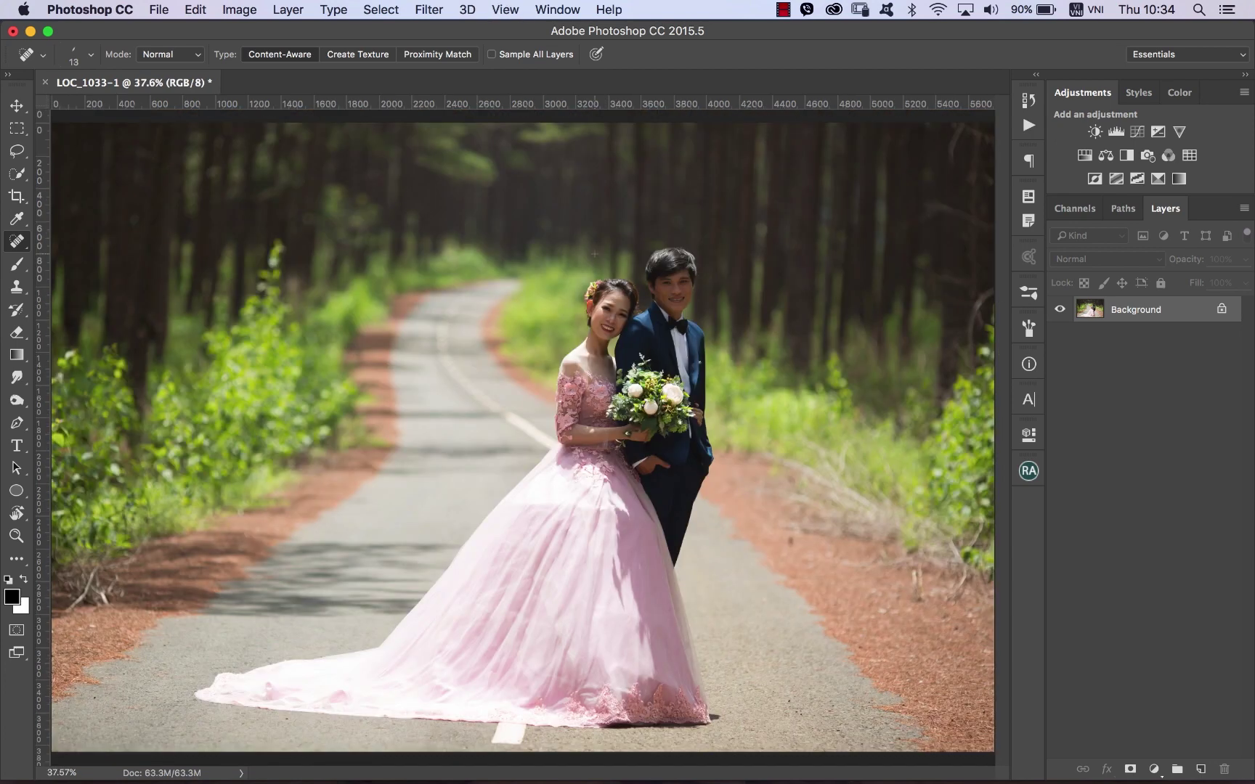
Zoom and pan to inspect the bride's face, then zoom back out to 100%.
drag(614, 378, 633, 374)
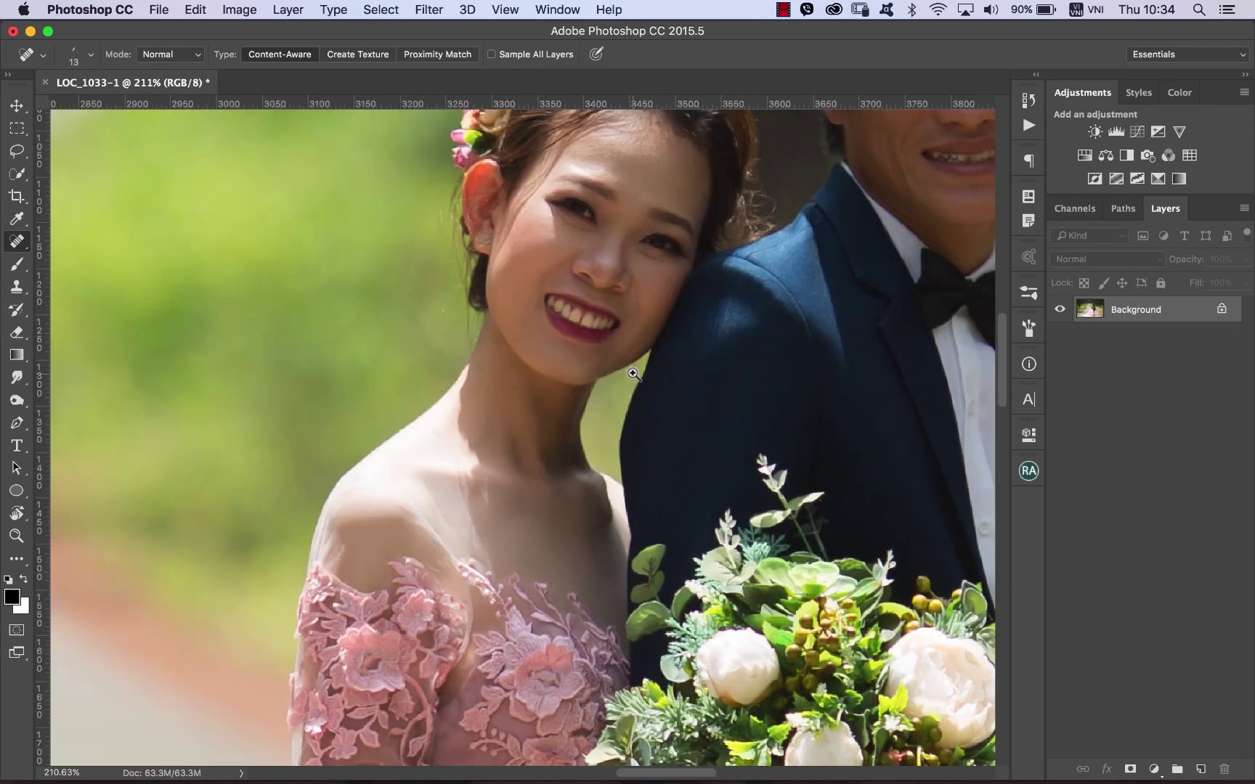
scroll(613, 361, up, 2)
scroll(581, 356, up, 1)
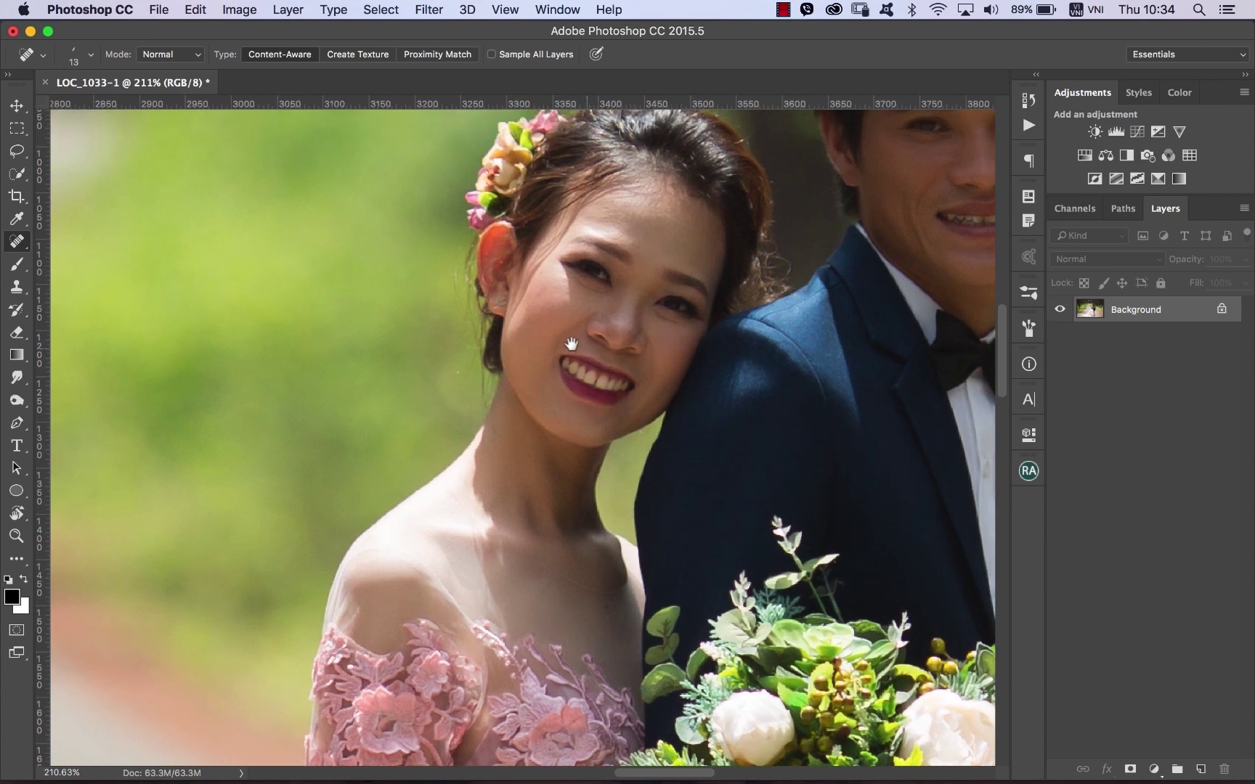
click(562, 330)
scroll(617, 352, up, 2)
scroll(617, 352, right, 2)
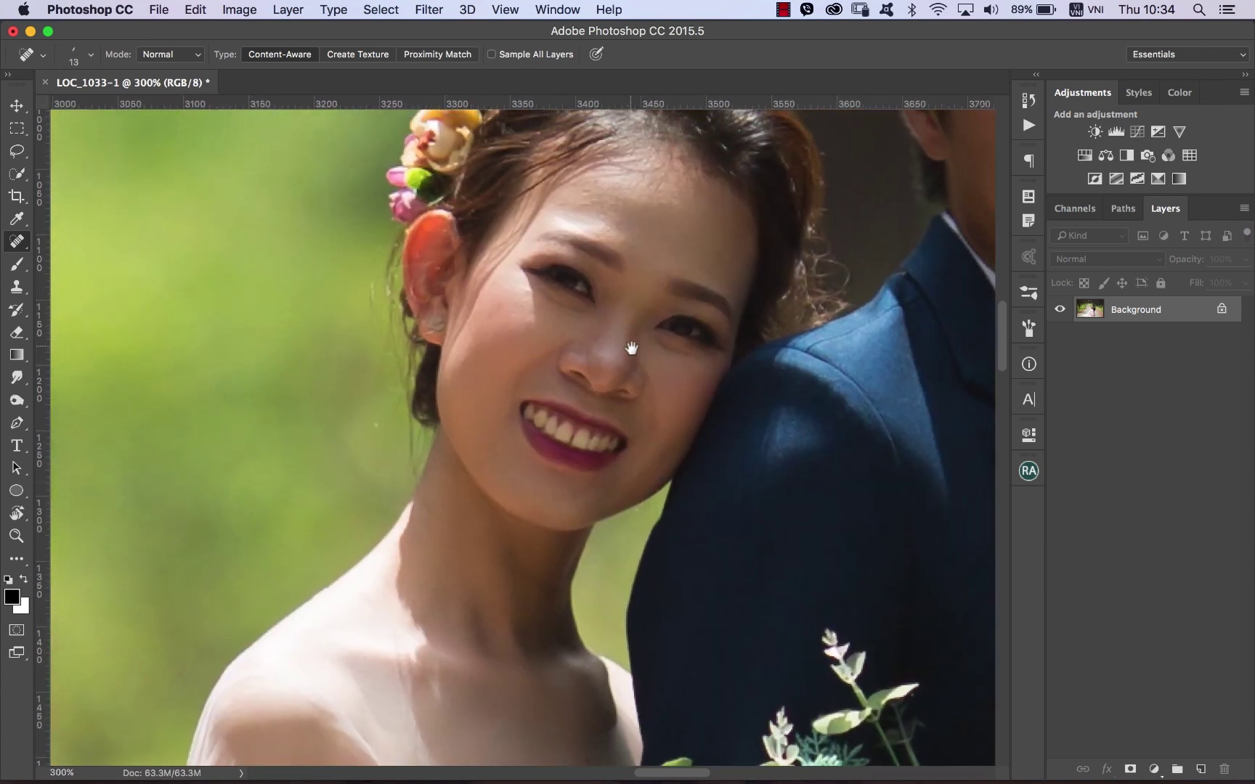
key(v)
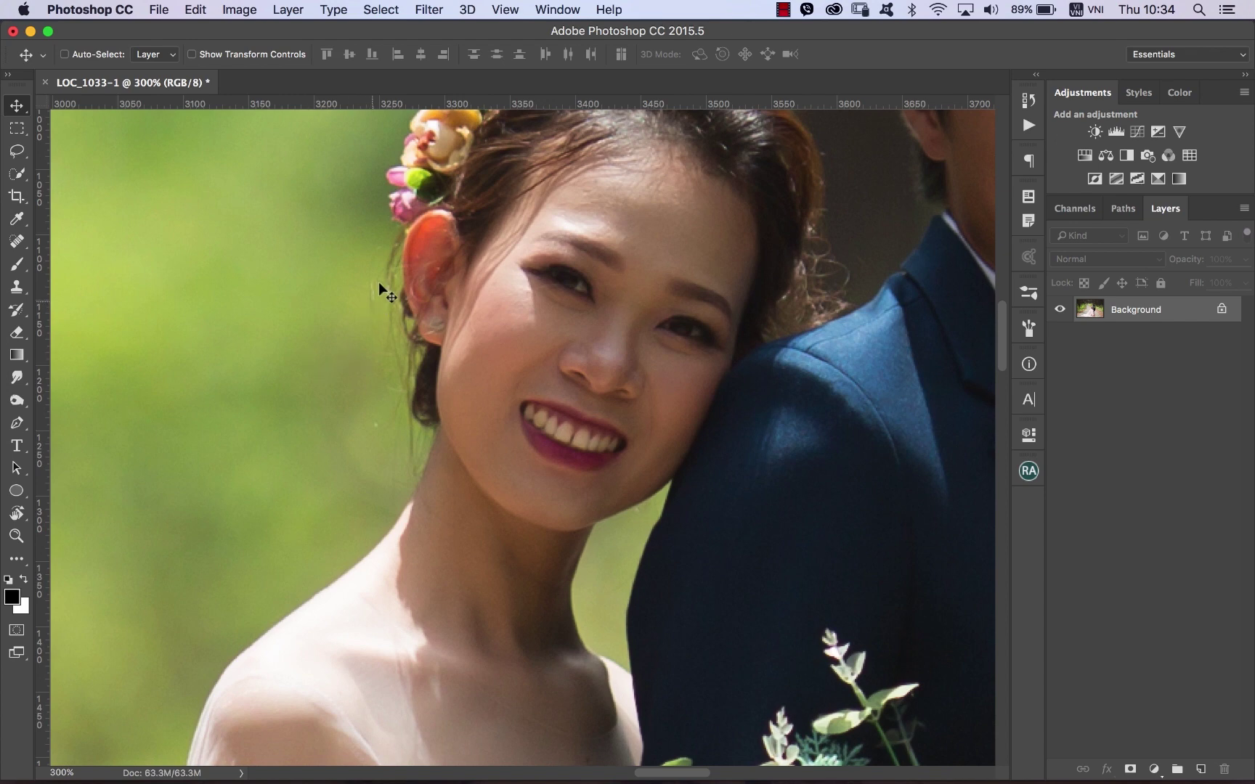
drag(540, 275, 601, 272)
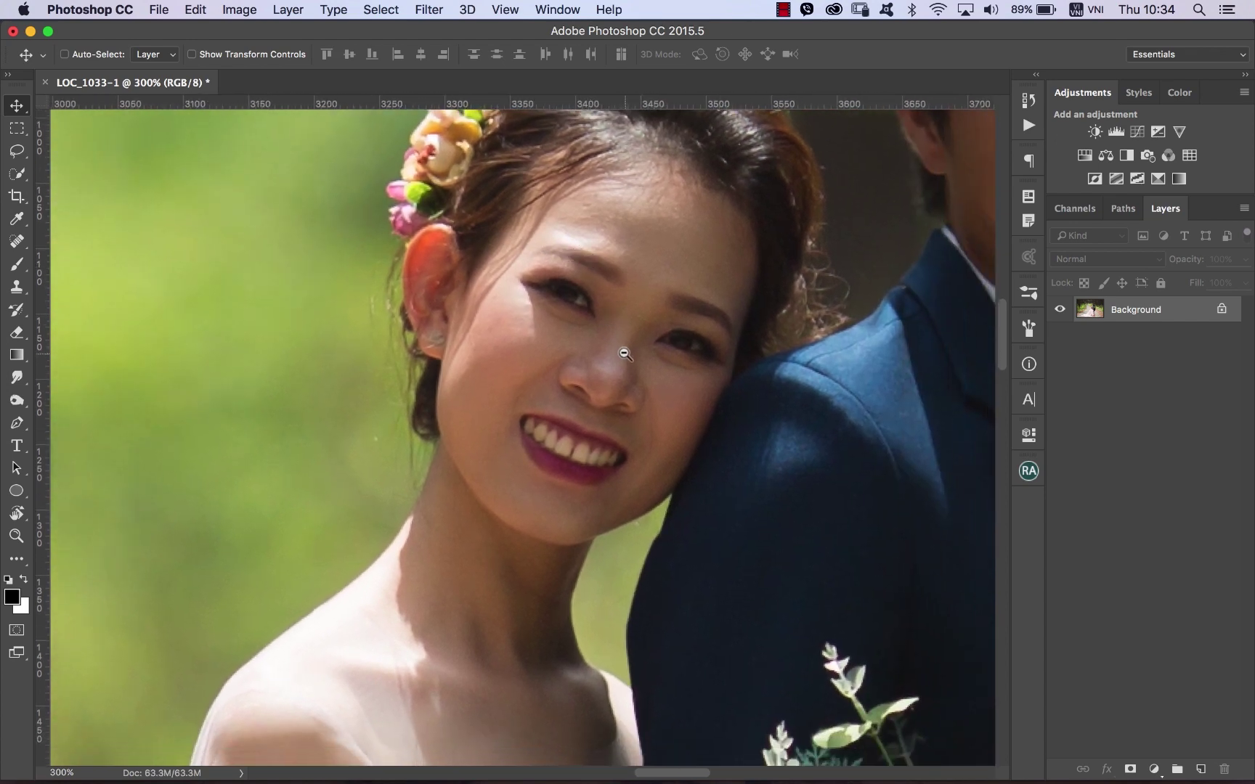
key(ctrl+minus)
key(ctrl+minus)
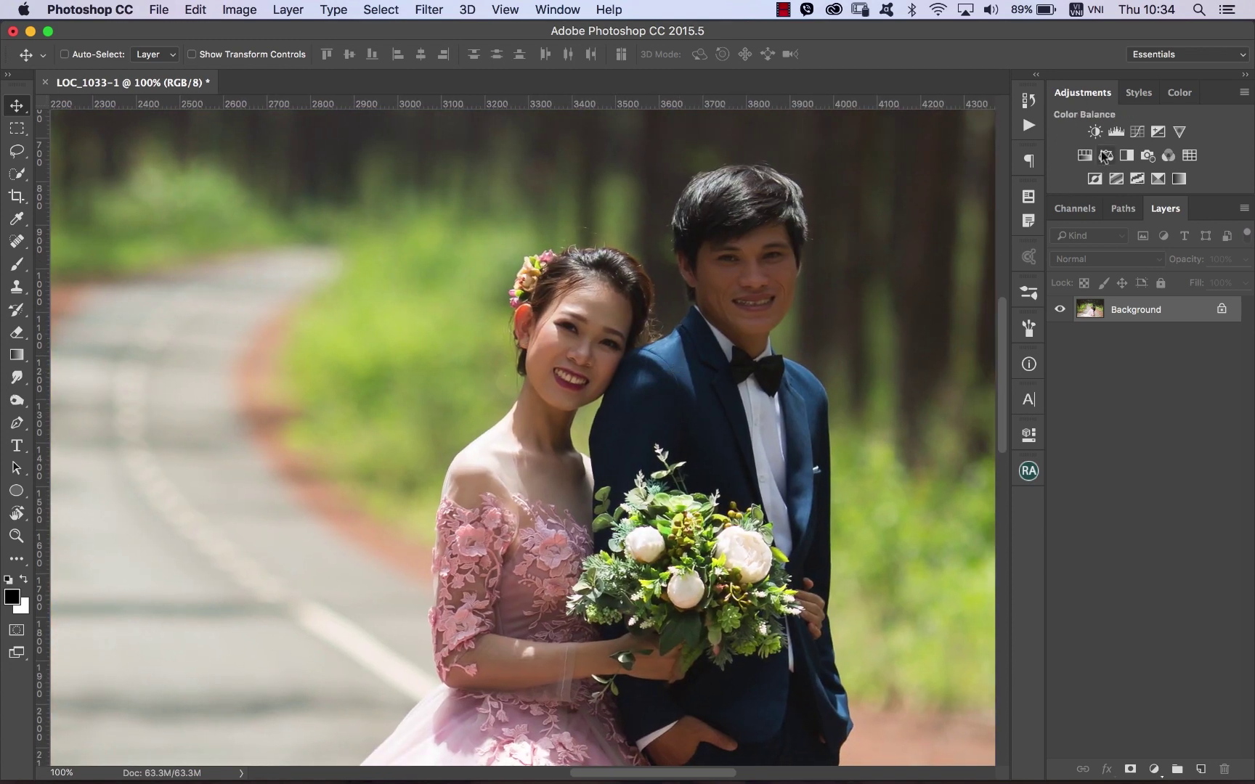
Add a Curves layer with a raised RGB midtone point and an inverted black mask.
click(1137, 132)
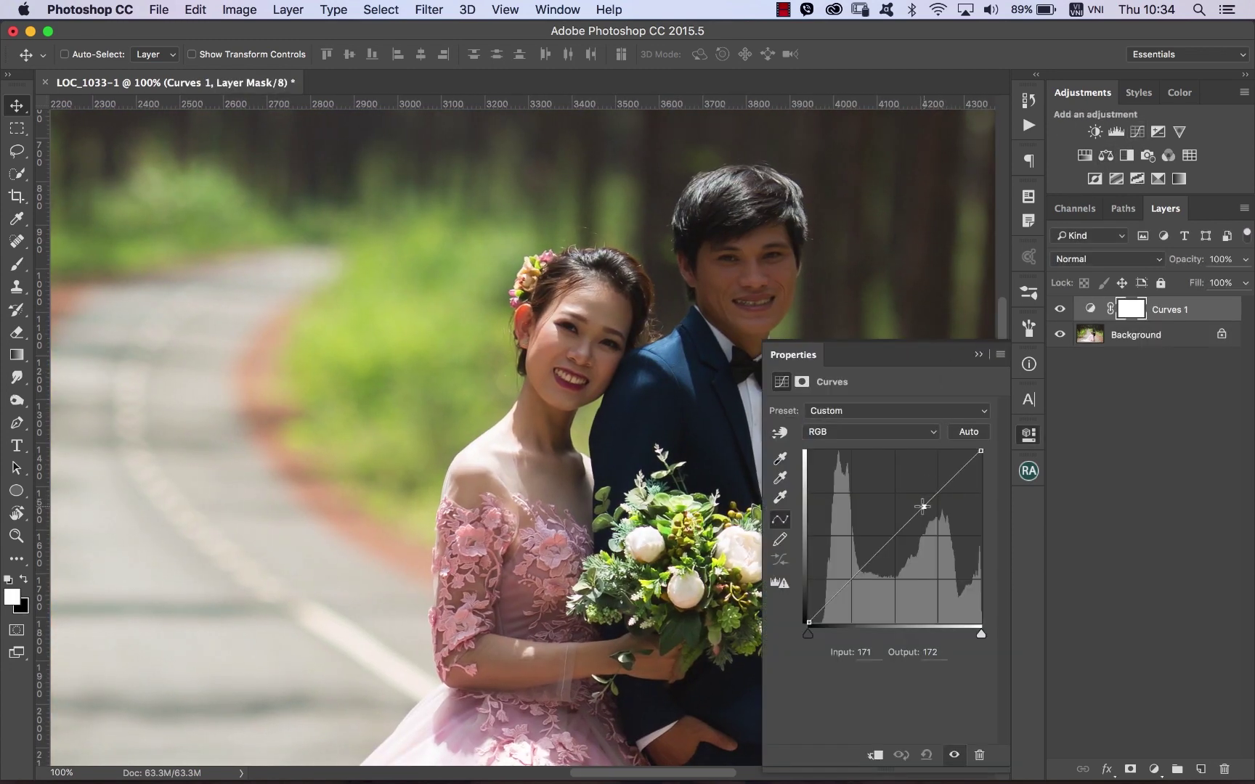
drag(913, 518, 915, 501)
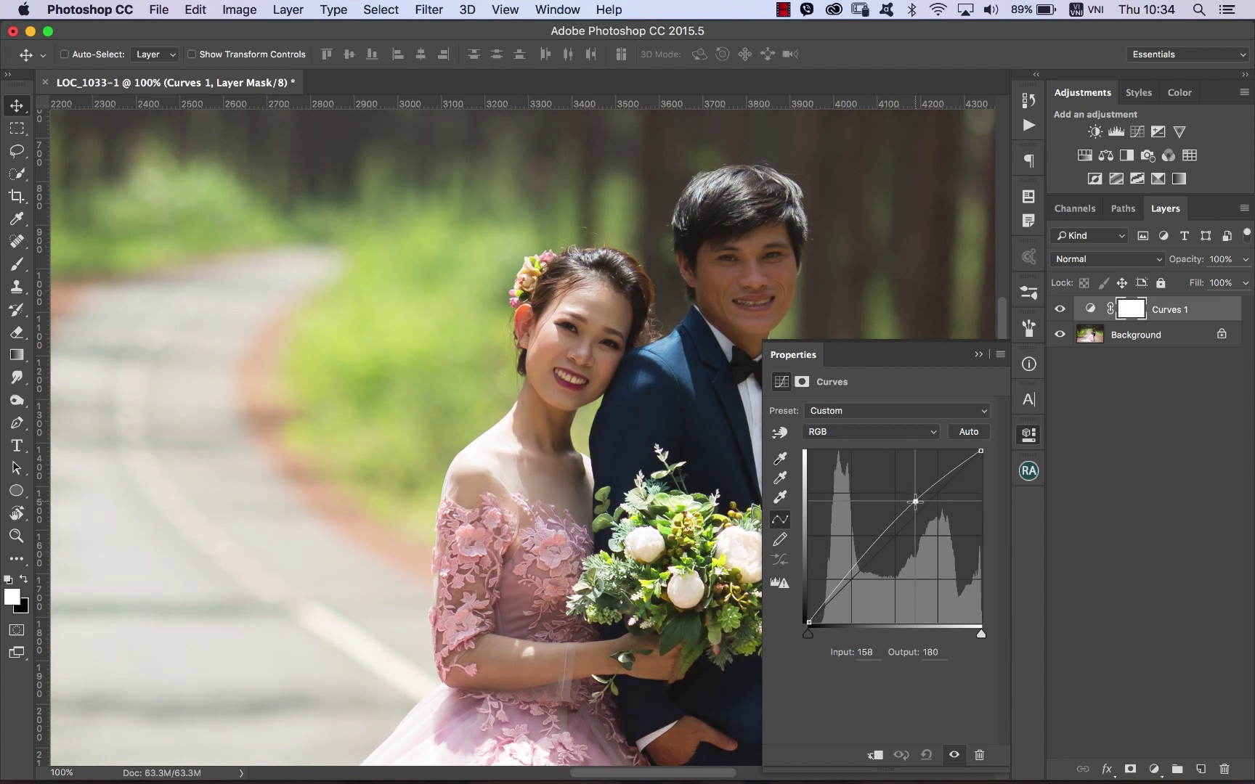
drag(915, 501, 915, 503)
key(super+i)
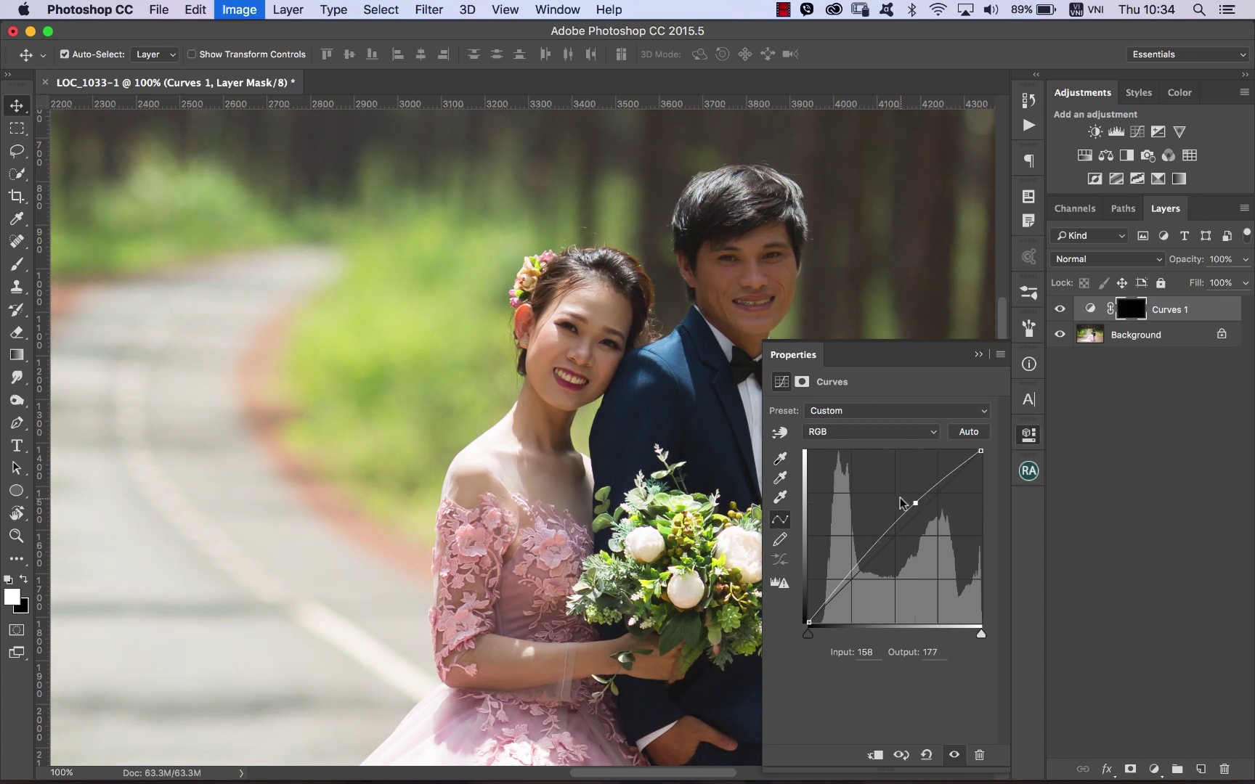
click(1029, 436)
key(b)
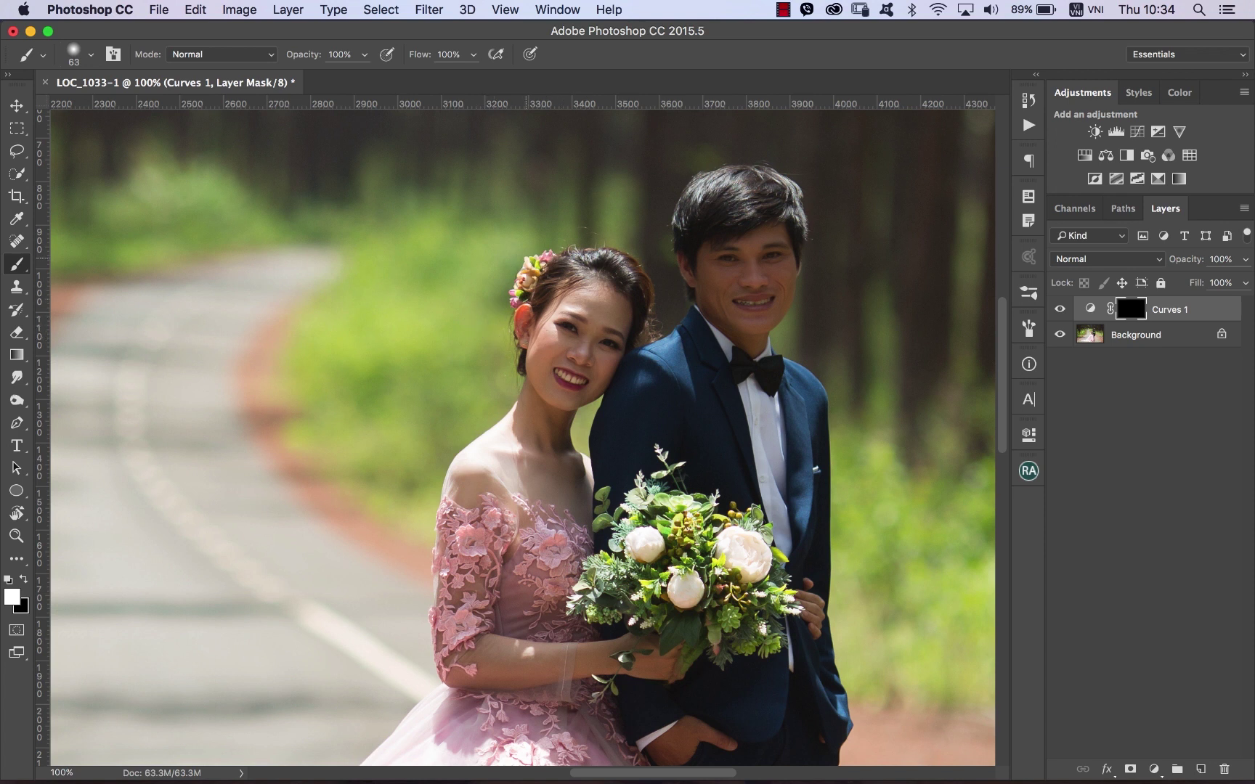
Paint the Curves 1 brightening onto the bride's face with a 76 px brush at 50% opacity, toggling visibility to compare.
drag(578, 303, 570, 309)
key(5)
drag(782, 245, 792, 246)
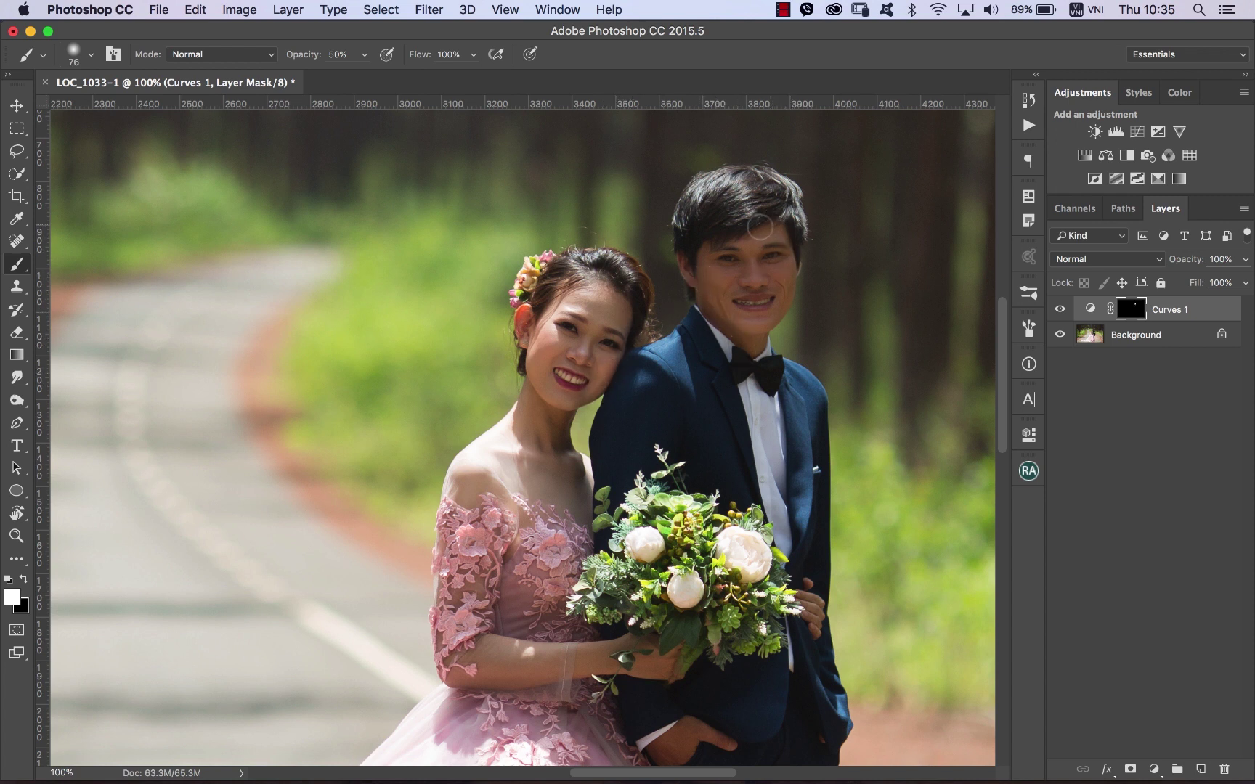
scroll(728, 402, down, 2)
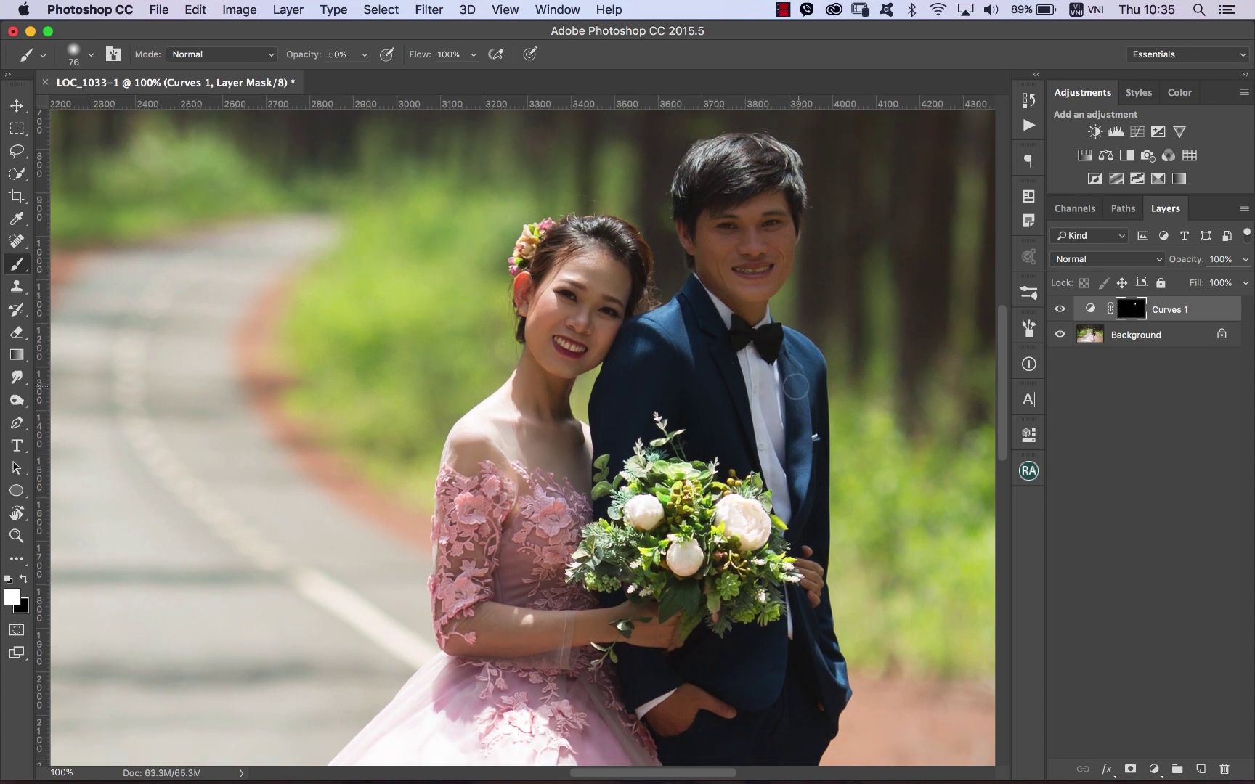
click(1060, 310)
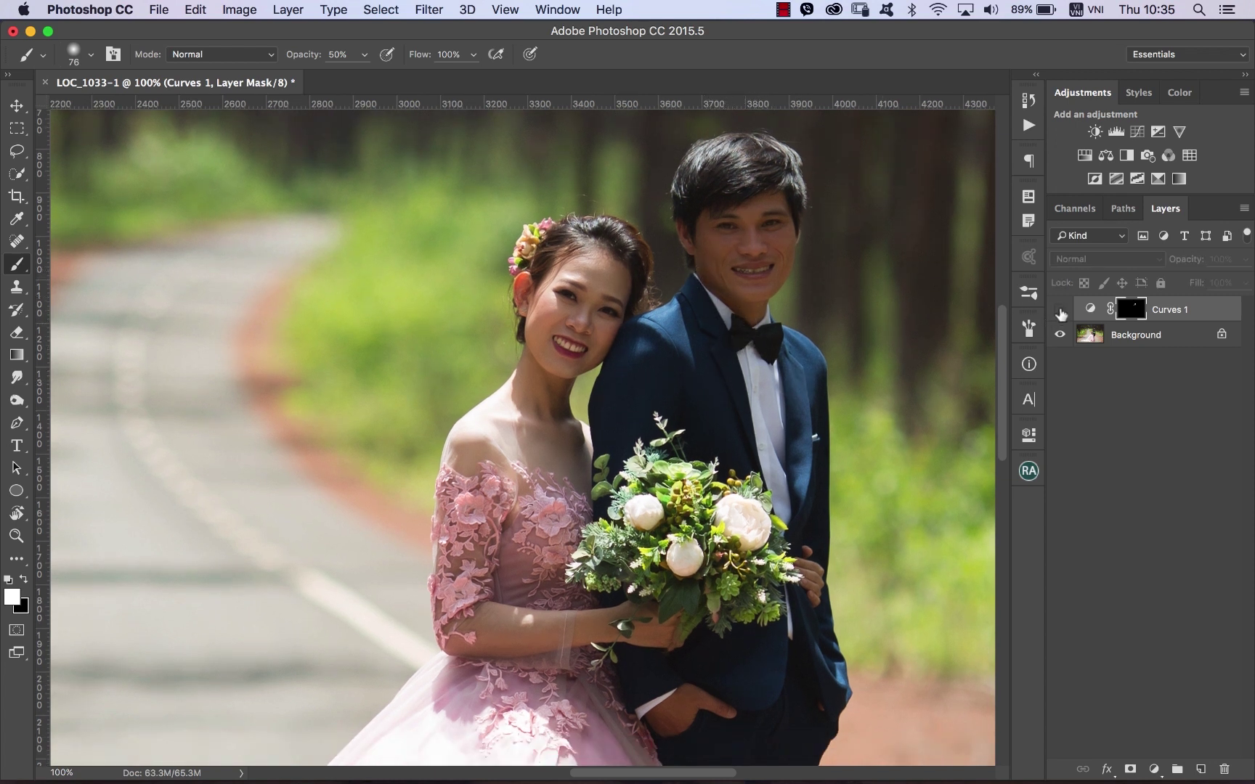
click(1060, 310)
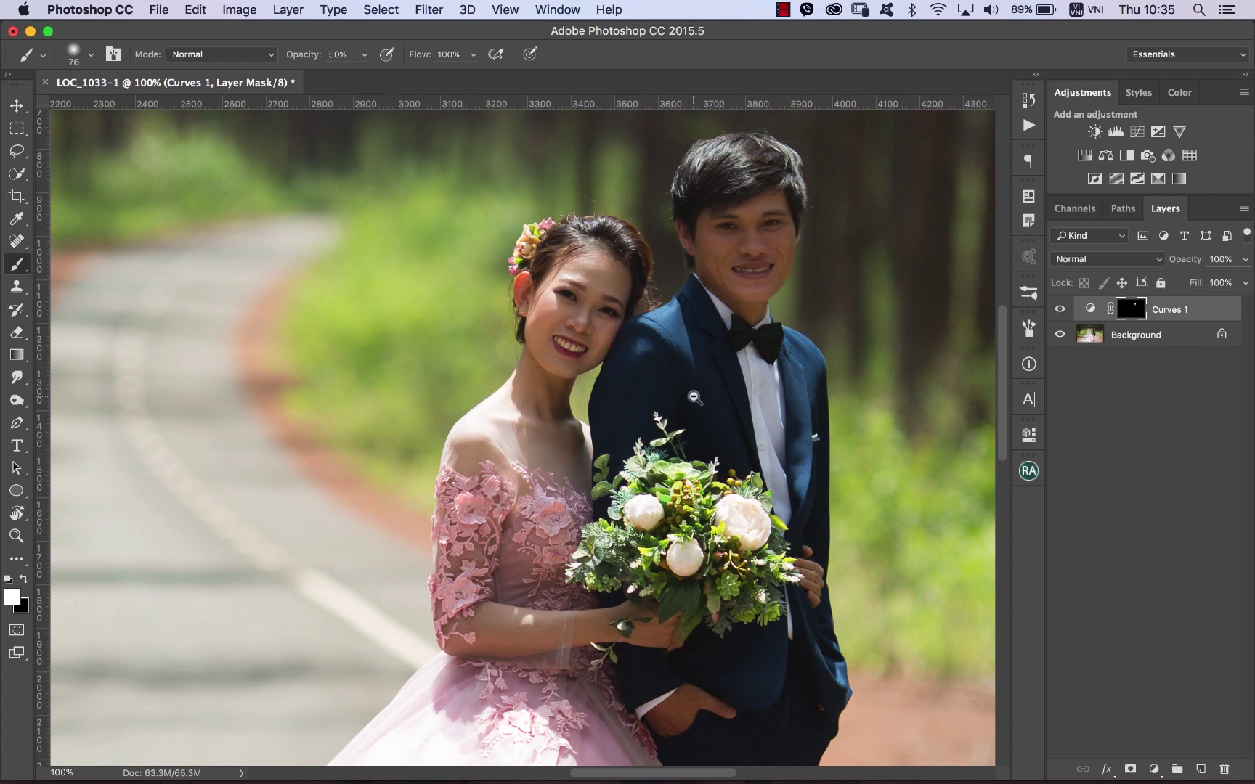
Zoom out, recentre the couple and lower the brush opacity to 30%.
scroll(691, 394, down, 1)
drag(725, 399, 735, 332)
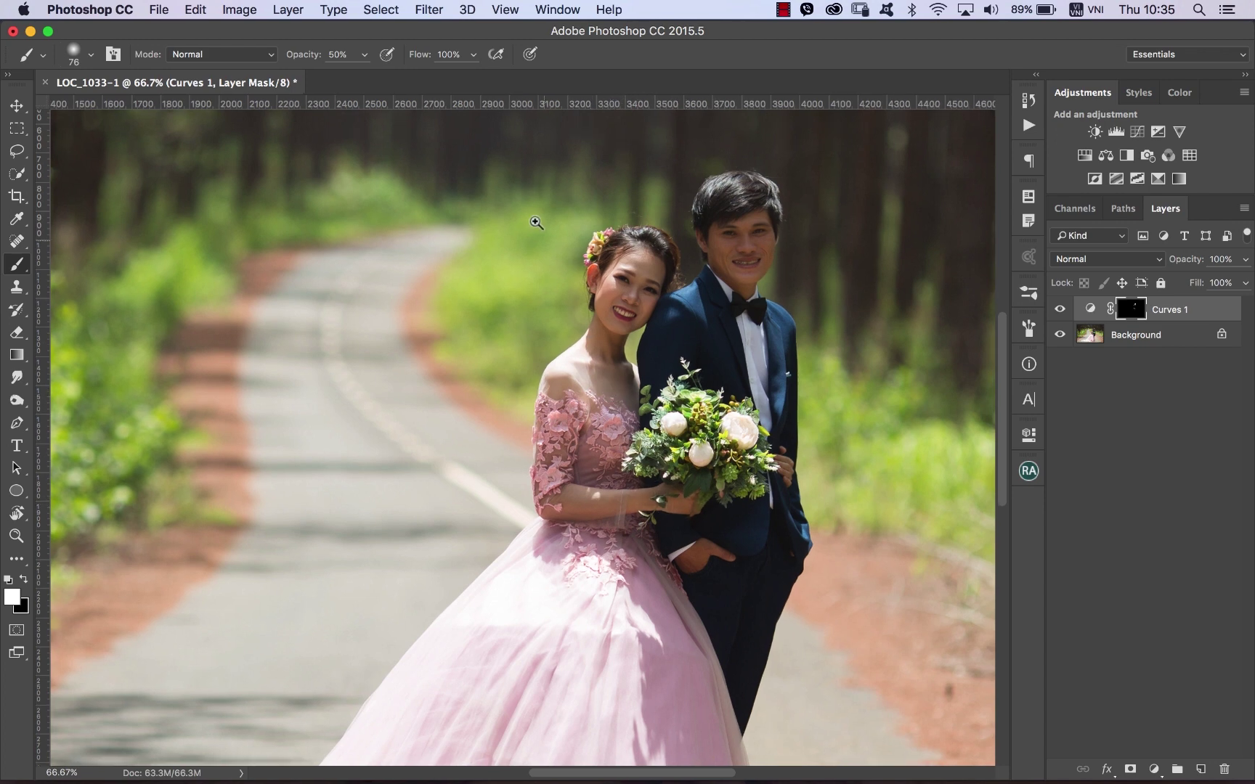
scroll(801, 535, up, 3)
drag(587, 418, 617, 457)
key(3)
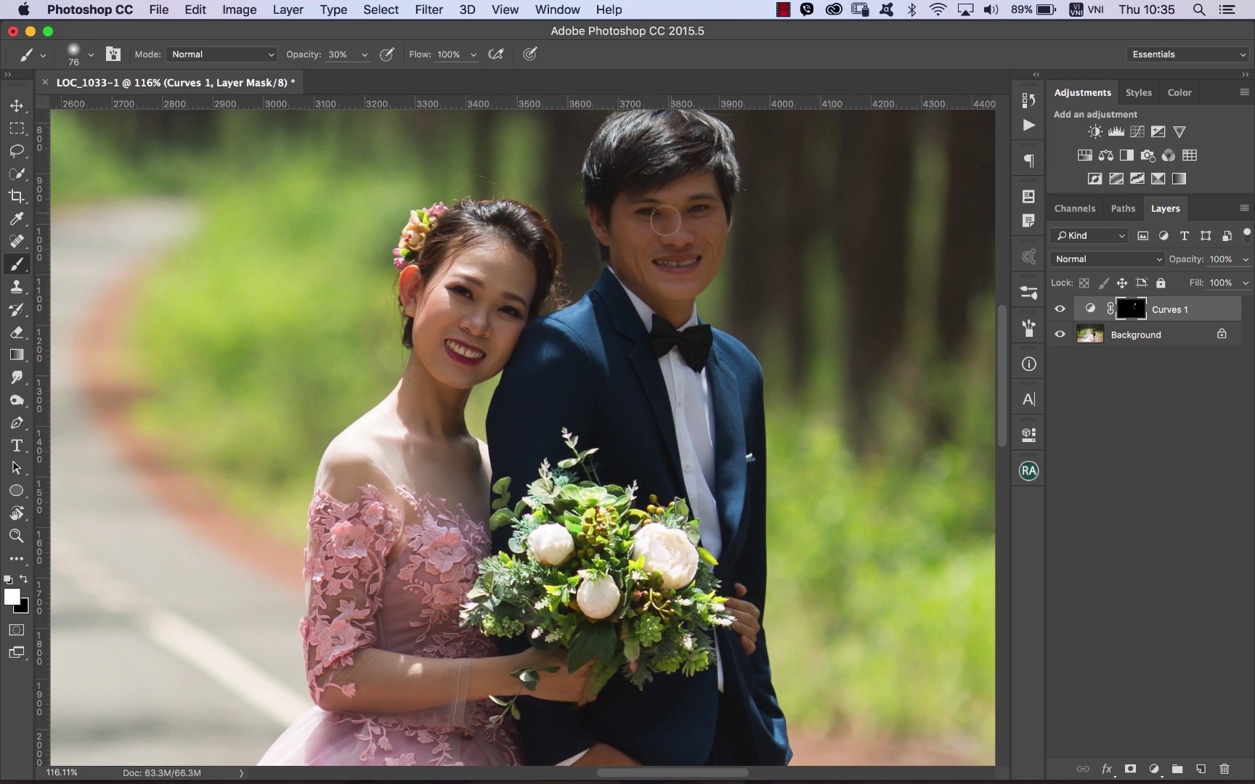
mouse_move(567, 340)
mouse_down()
mouse_move(628, 345)
mouse_move(608, 363)
mouse_up()
Compare the photo with and without Curves brightening, then zoom to 373% on the groom's face.
click(1059, 310)
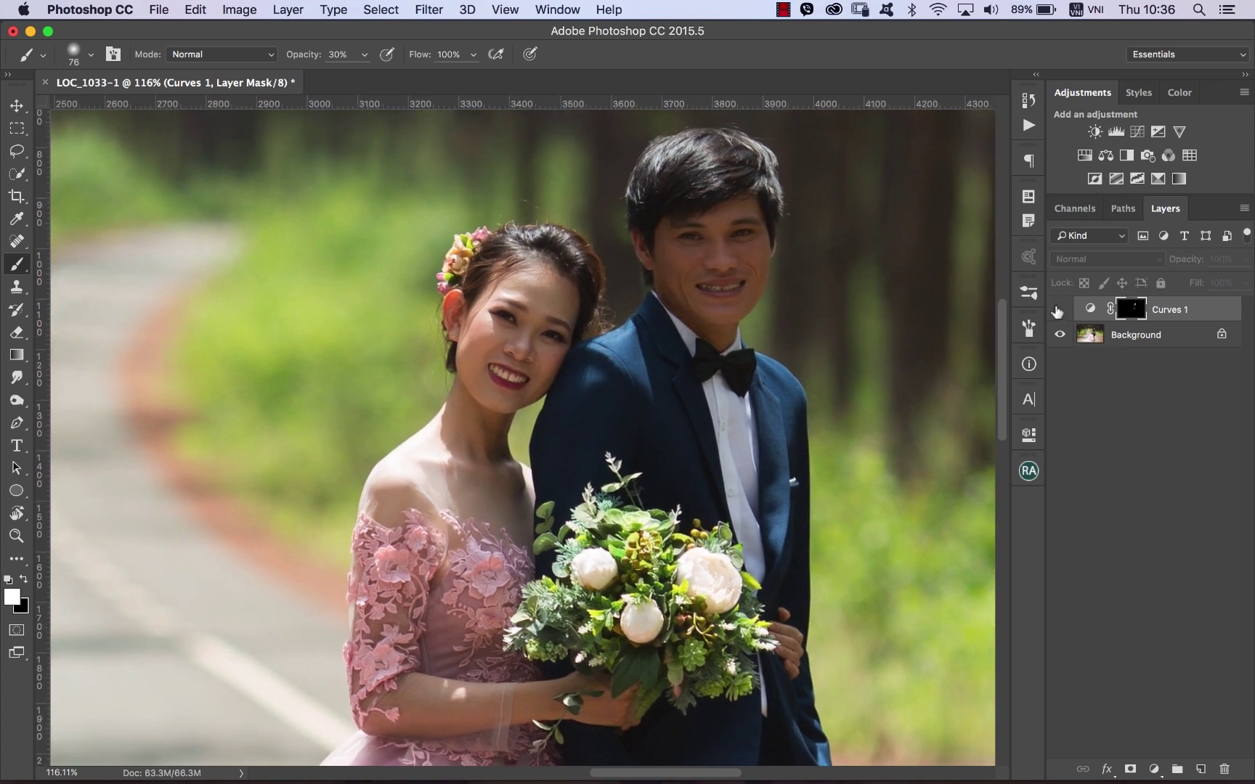
click(1060, 309)
click(1059, 334)
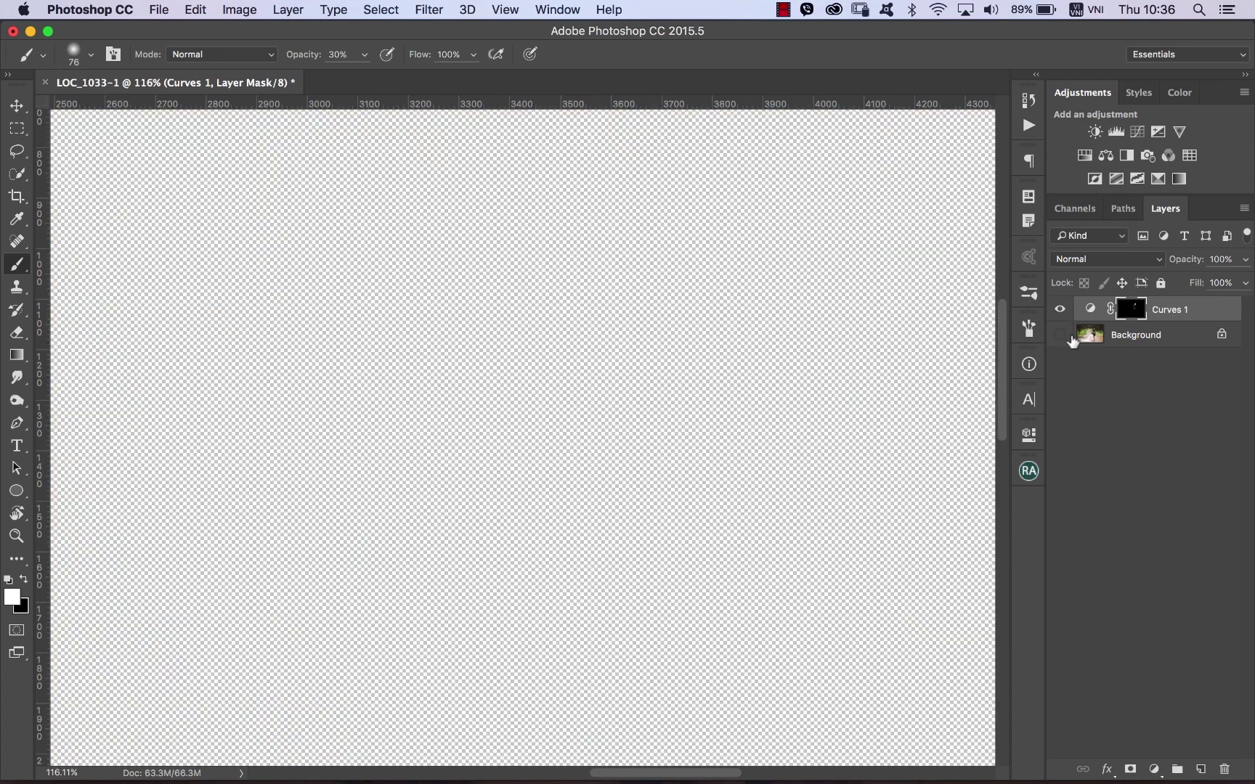
click(1089, 334)
drag(699, 278, 784, 341)
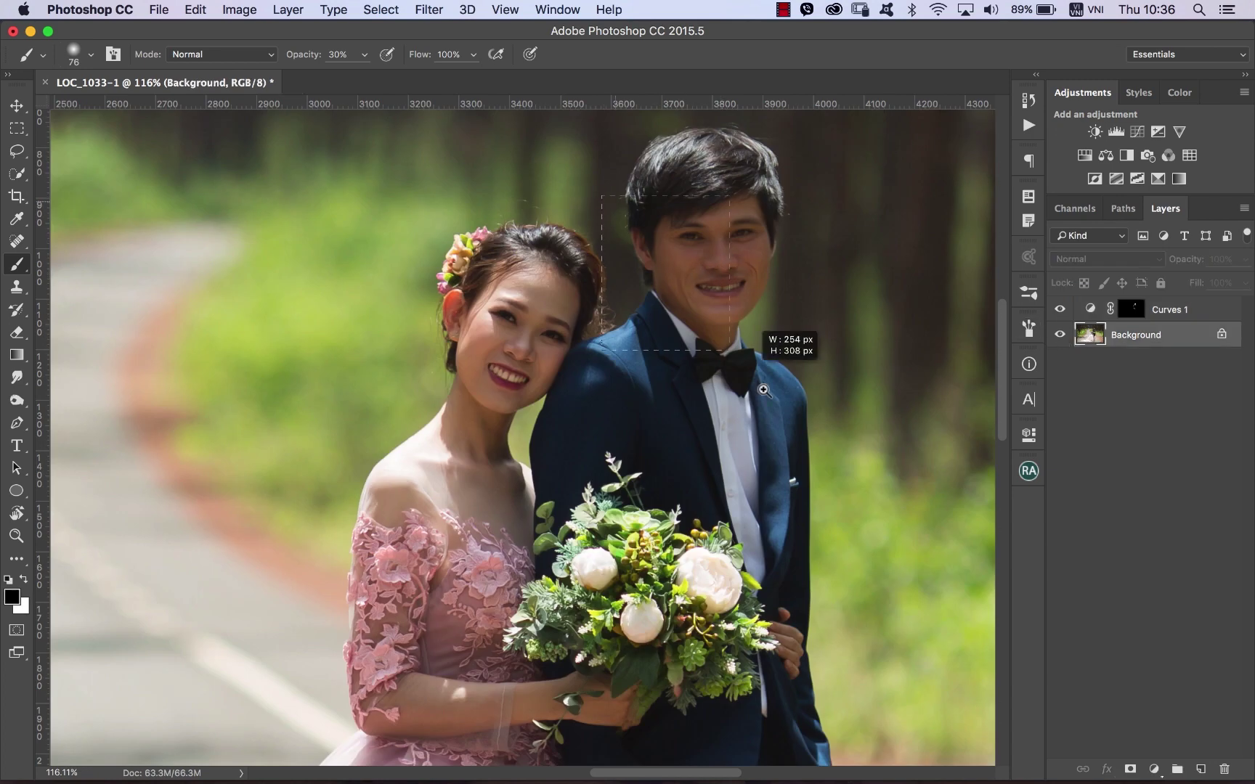
mouse_move(680, 347)
mouse_down()
mouse_move(602, 373)
mouse_move(672, 425)
mouse_up()
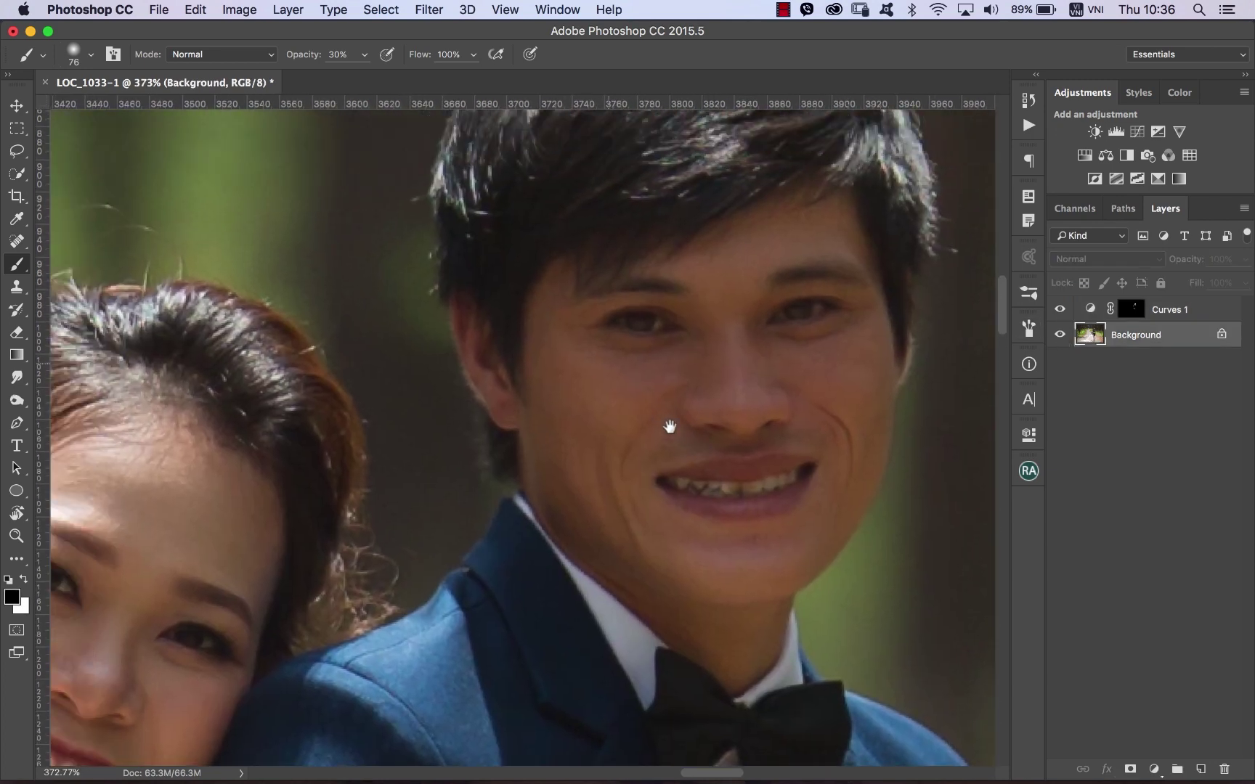
Duplicate the Background layer and desaturate the copy to Saturation -100.
key(super+j)
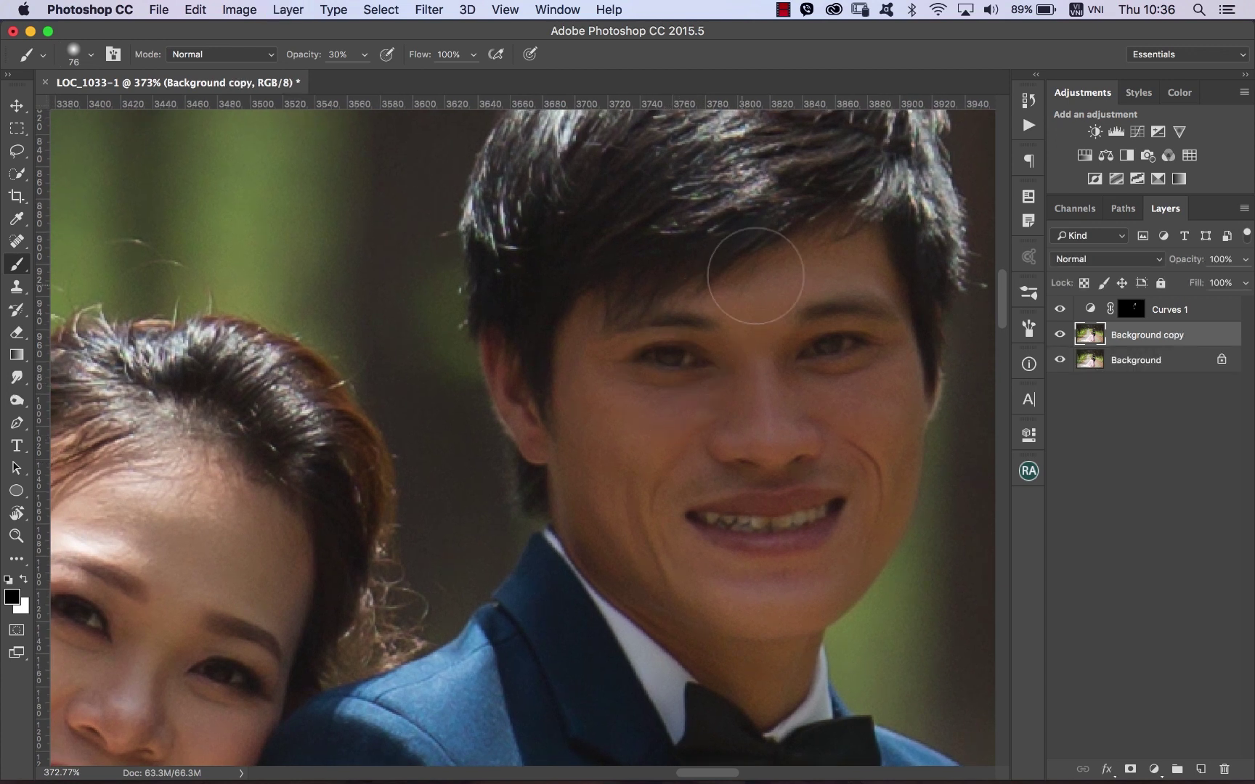
key(super+u)
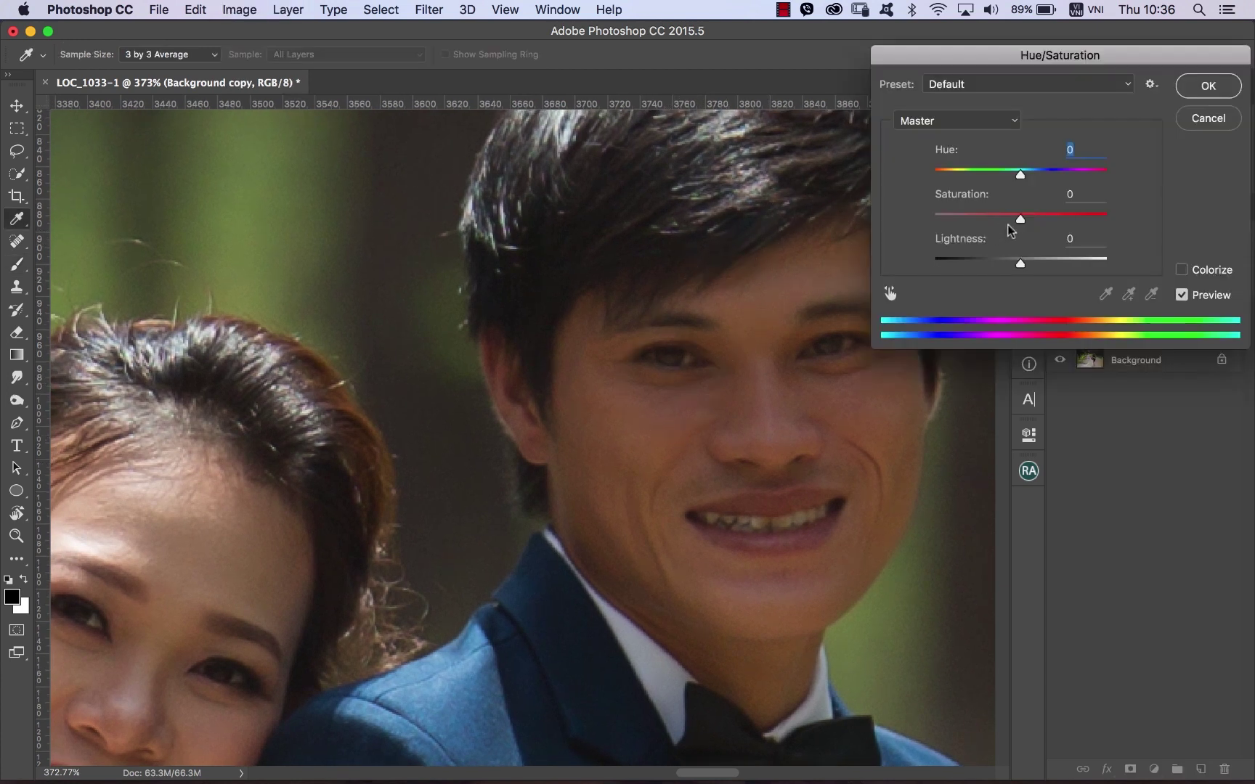
drag(1019, 218, 916, 225)
click(1195, 95)
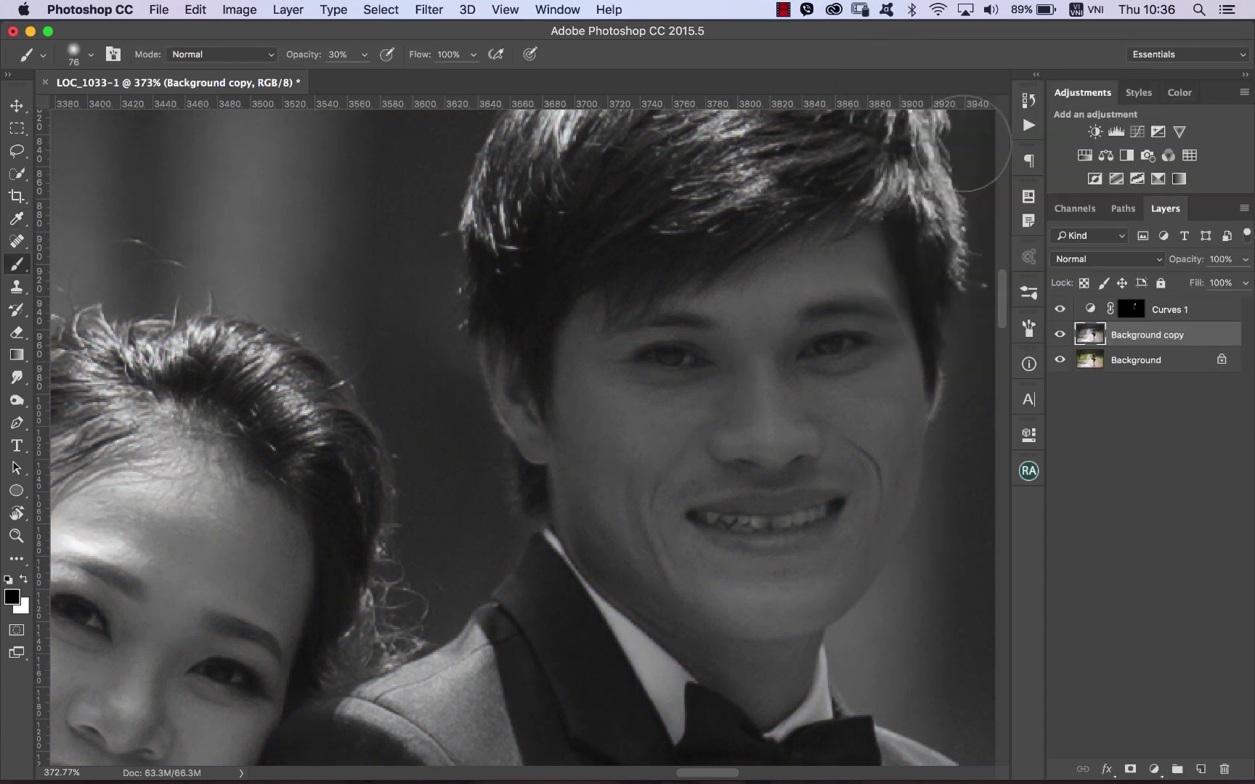
Apply a 1.7-pixel High Pass filter to the copy and set its blend mode to Overlay.
key(v)
click(429, 10)
mouse_move(441, 366)
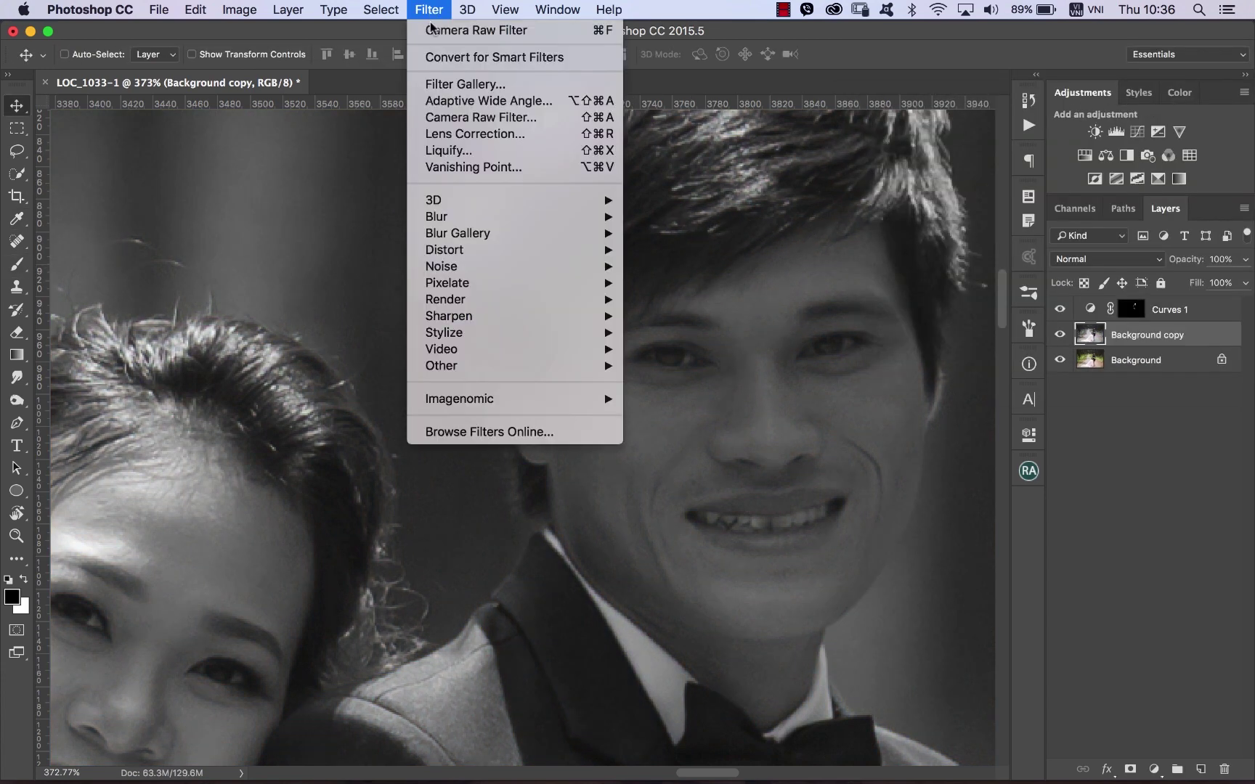
click(669, 382)
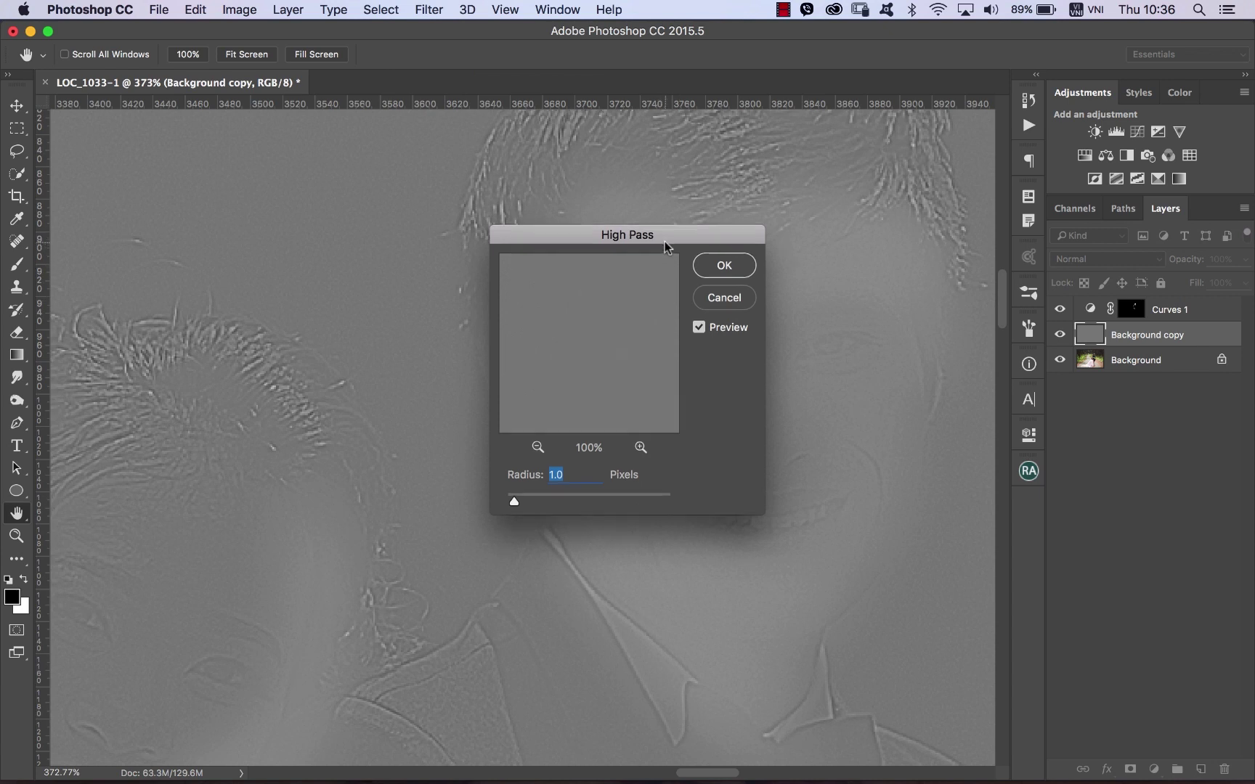
drag(665, 241, 415, 249)
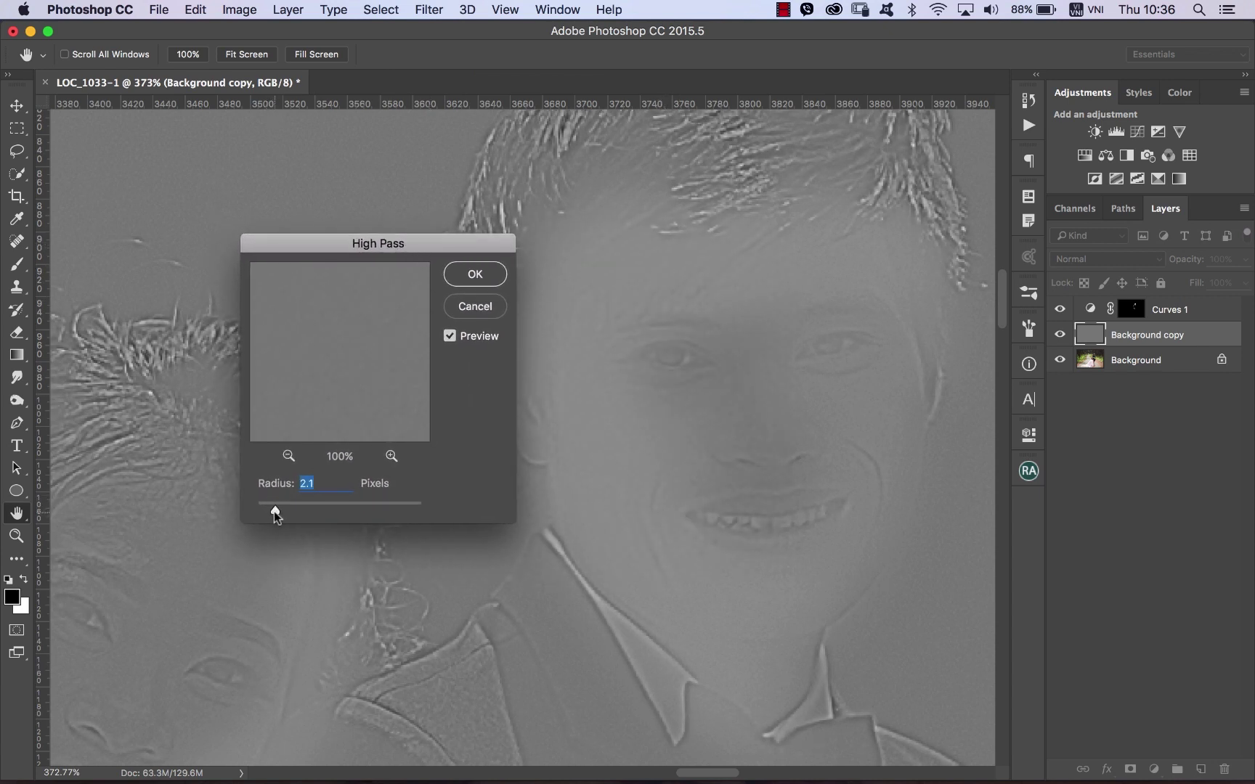
drag(275, 510, 272, 510)
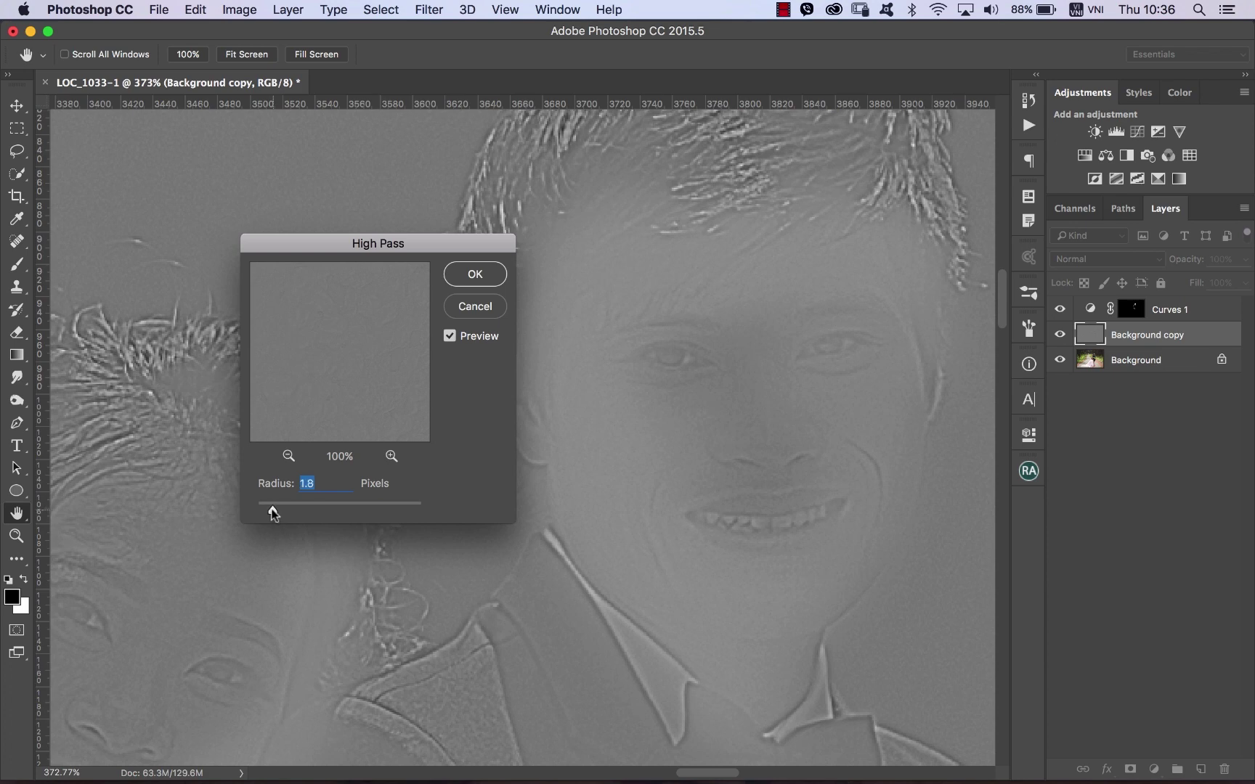
click(473, 276)
click(1094, 260)
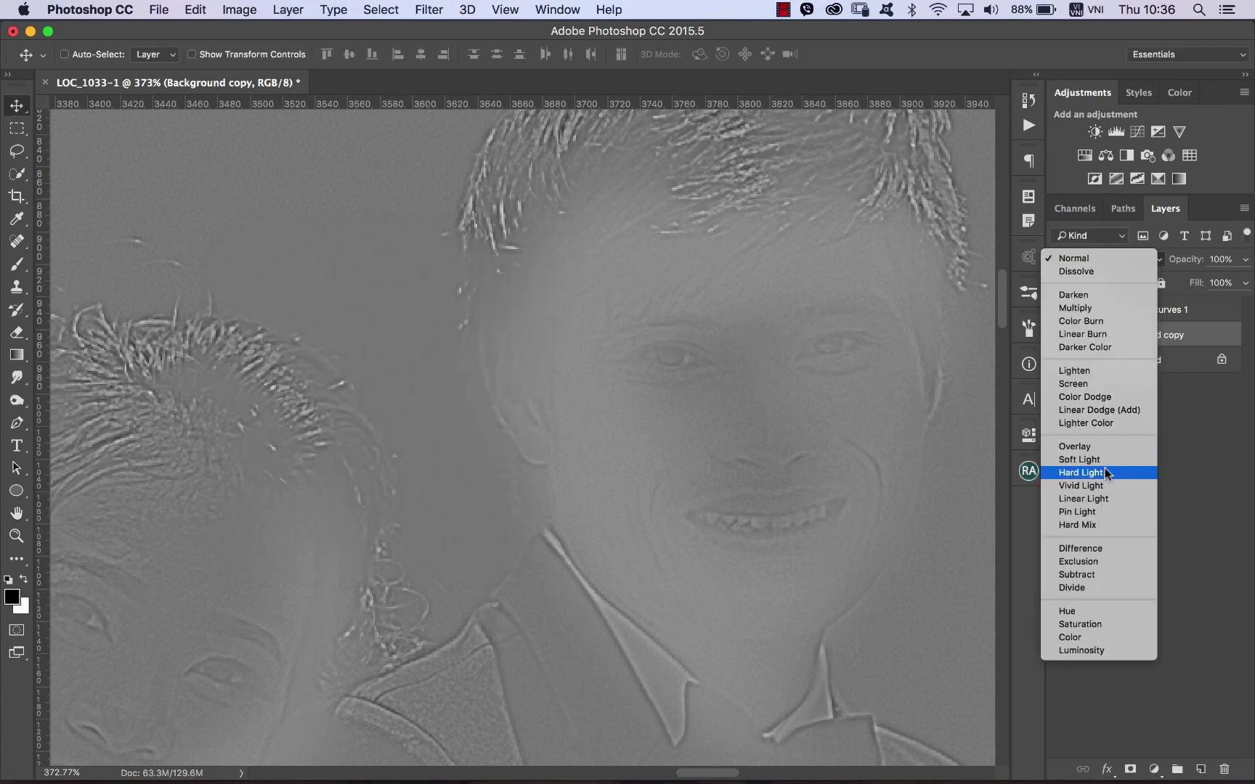
click(1109, 445)
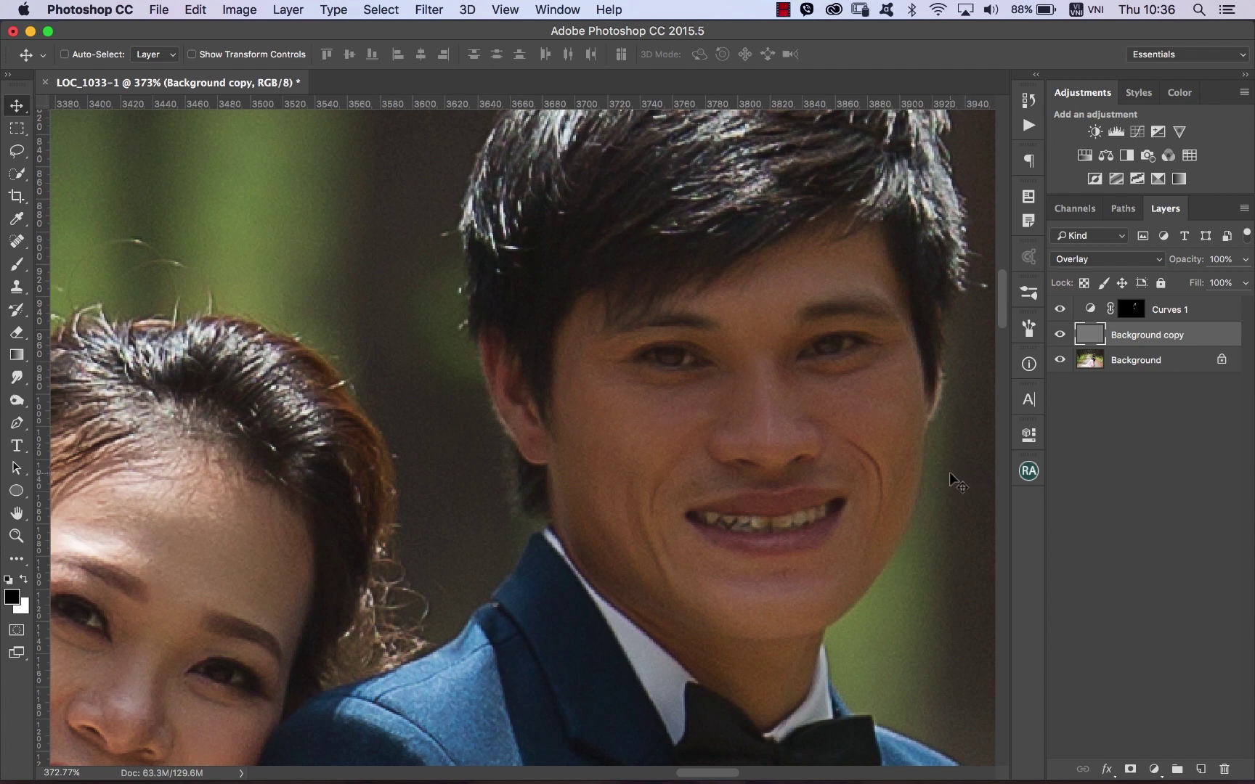
Give the sharpening layer an inverted black mask and set a small Brush at 50% opacity.
click(1129, 769)
key(ctrl+i)
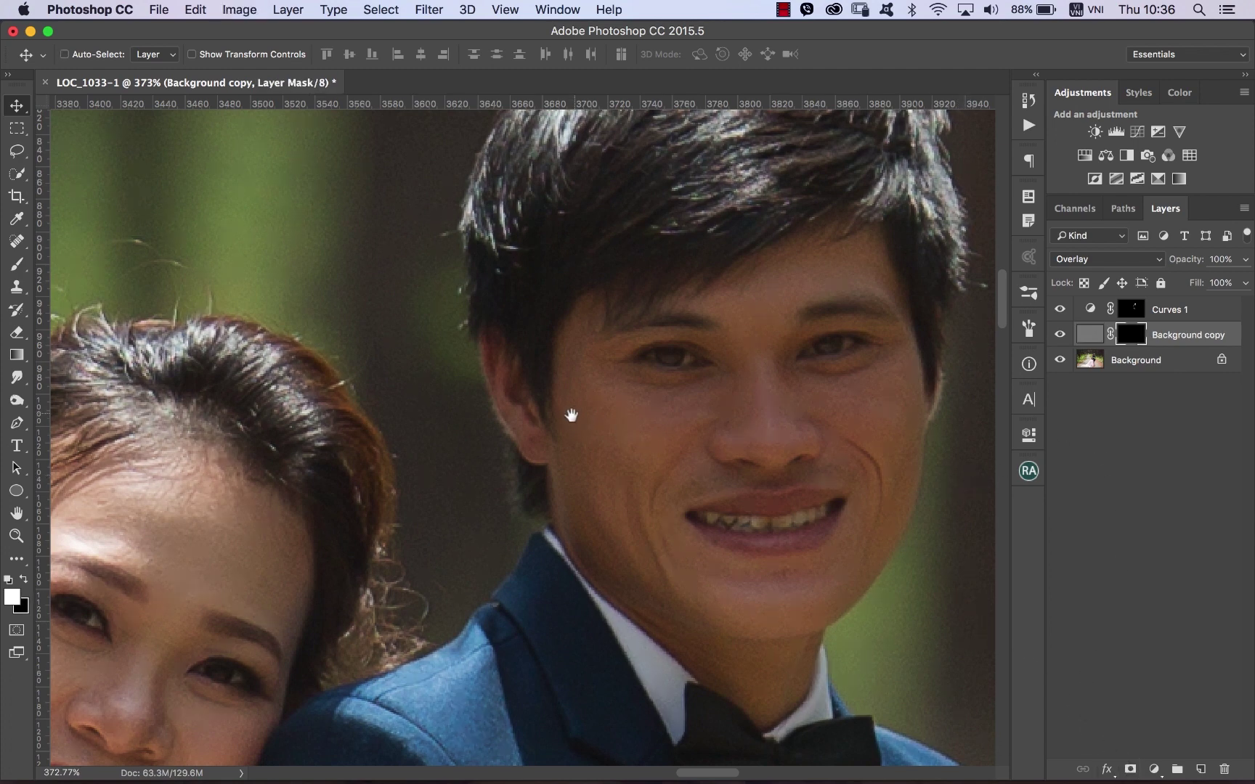
drag(571, 414, 629, 334)
key(b)
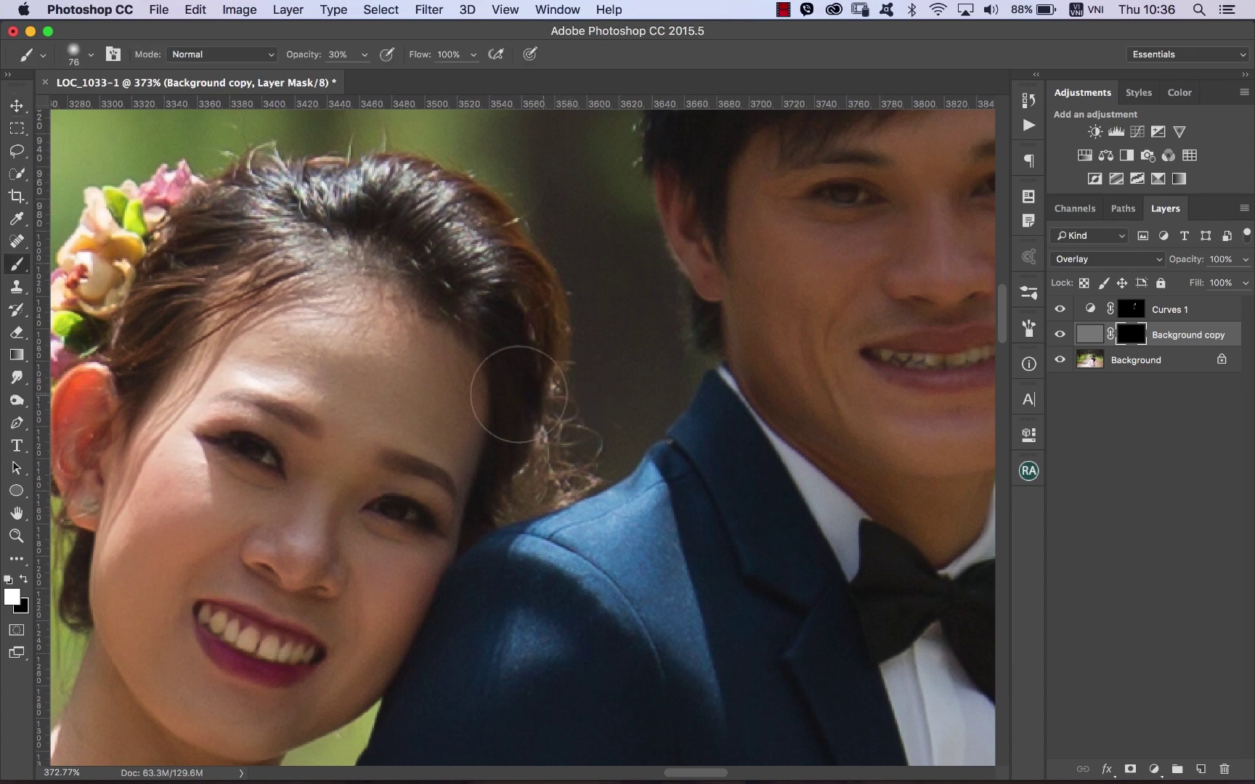
alt+click(512, 426)
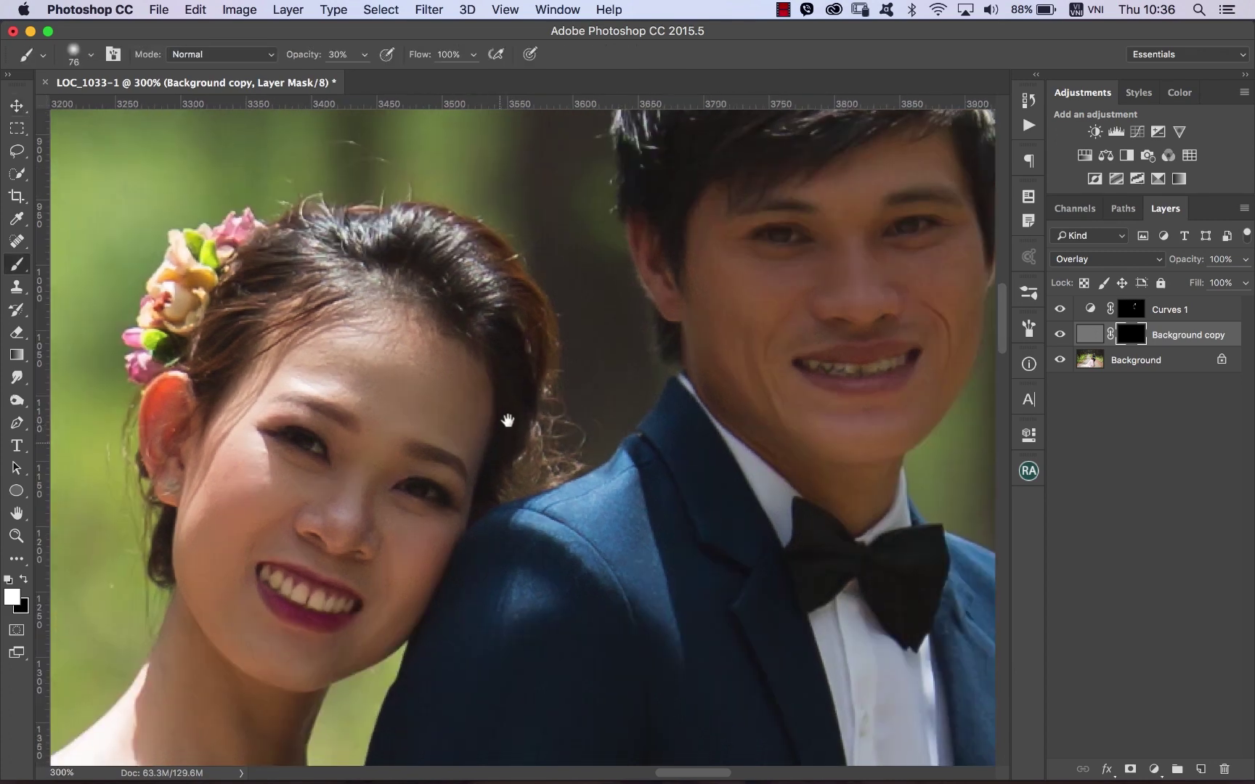
drag(525, 436, 539, 382)
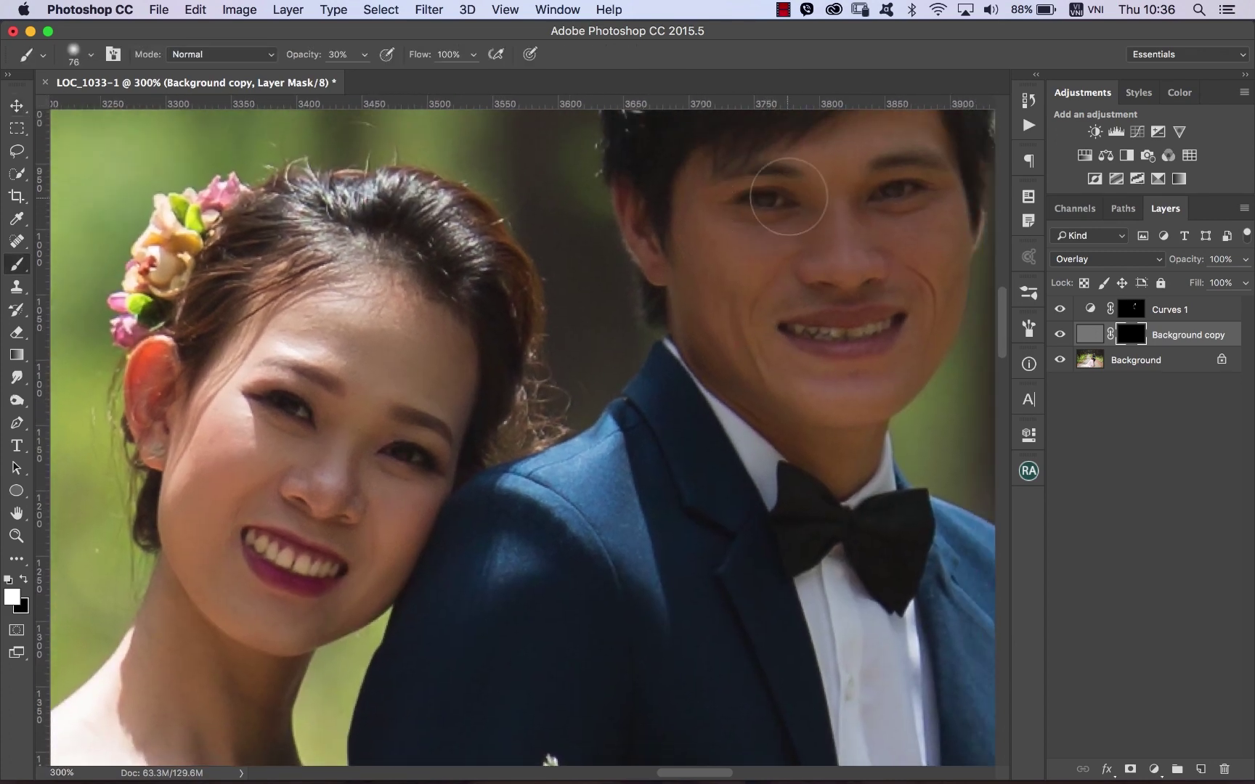
drag(787, 194, 729, 194)
key(5)
Paint sharpening back around the man's eye, resizing the brush to about 38 px.
drag(844, 195, 894, 190)
mouse_move(814, 328)
mouse_down()
mouse_move(799, 330)
mouse_move(881, 329)
mouse_up()
scroll(436, 439, left, 3)
scroll(435, 439, down, 2)
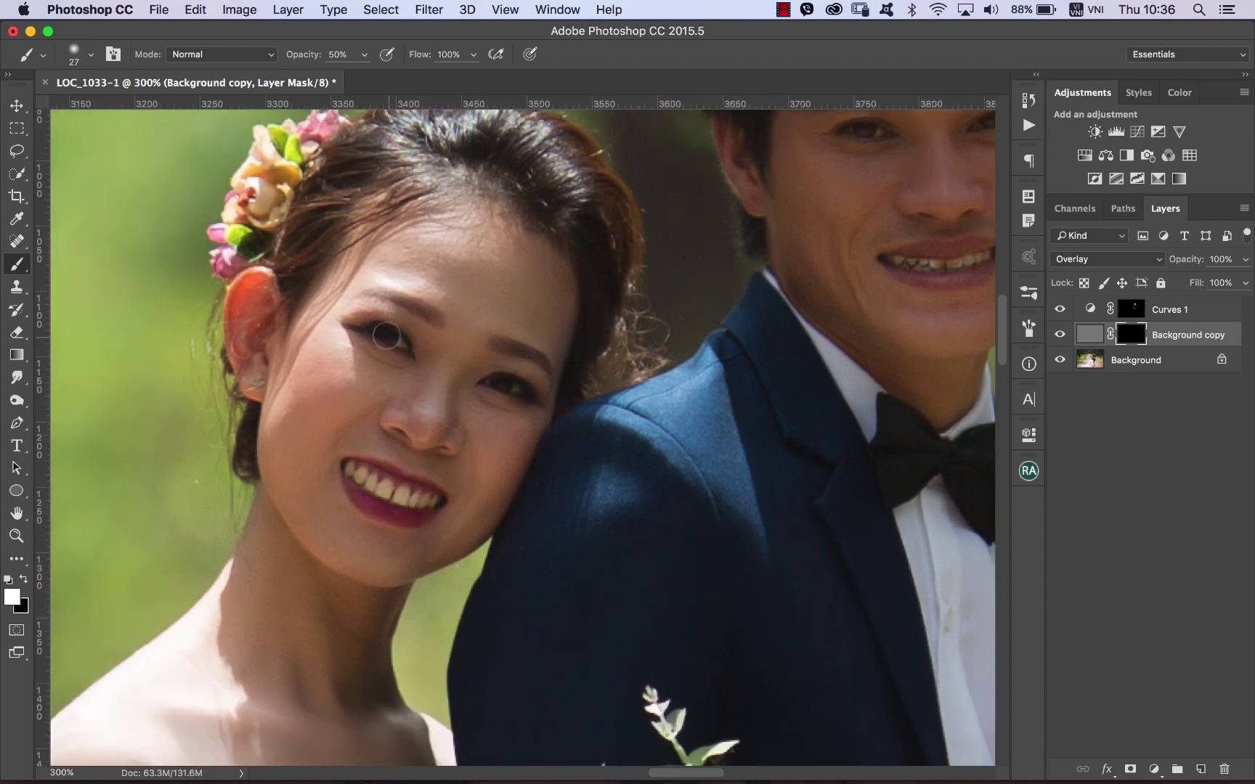
drag(397, 346, 391, 346)
scroll(563, 518, down, 2)
scroll(588, 501, down, 2)
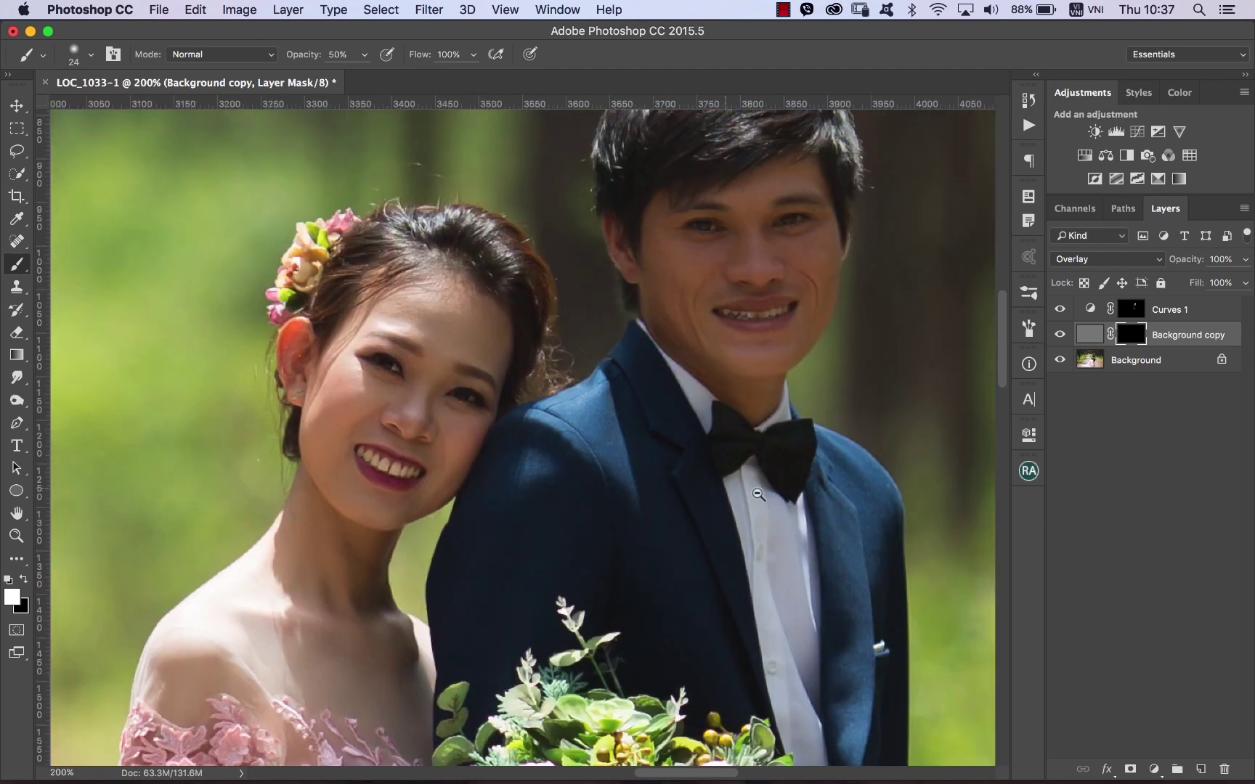
scroll(611, 327, up, 5)
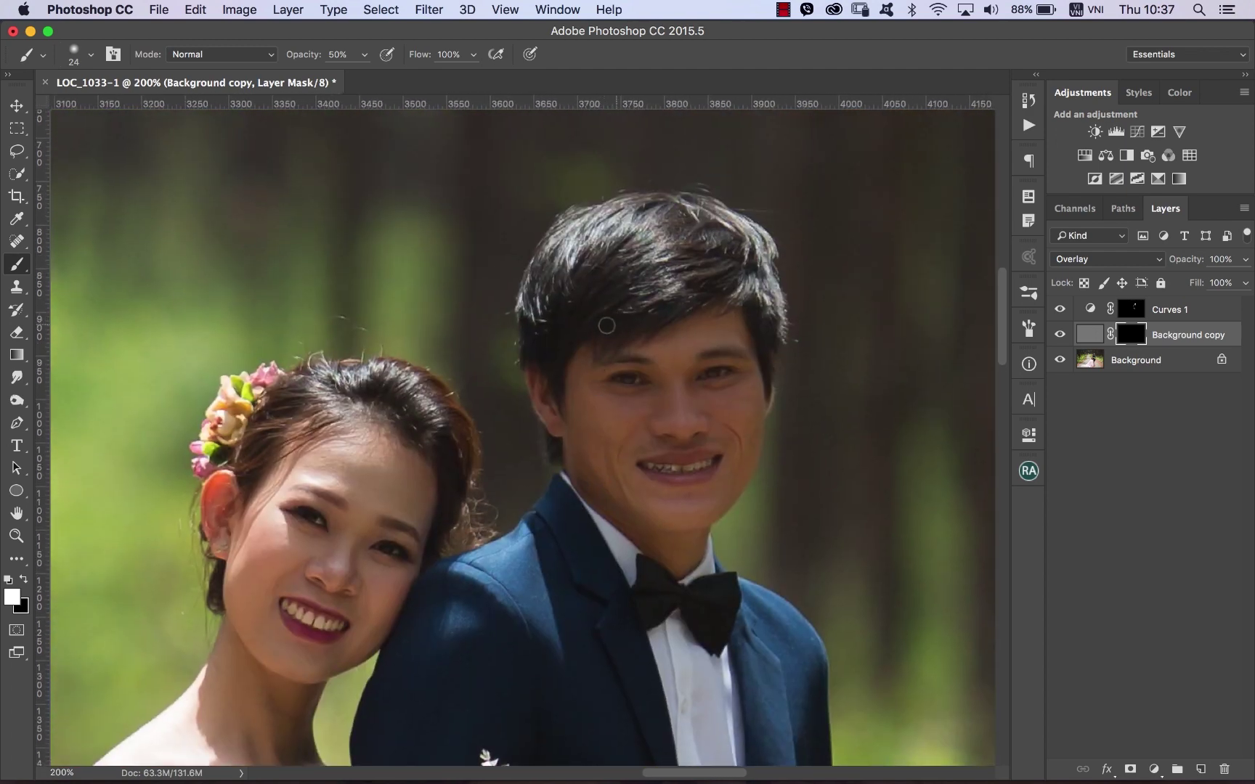
drag(631, 296, 668, 296)
drag(651, 455, 632, 458)
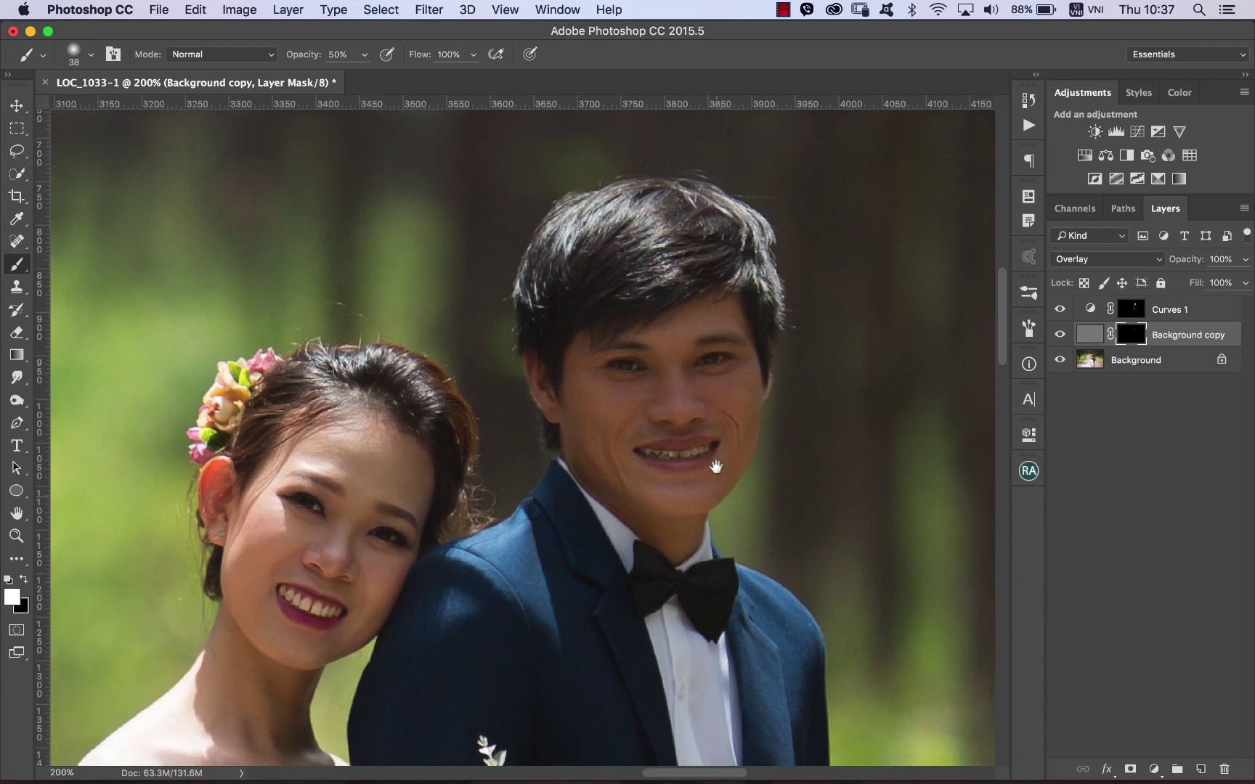
Zoom out to the whole photo, zoom back in on the faces, and toggle sharpening to compare.
drag(728, 668, 686, 367)
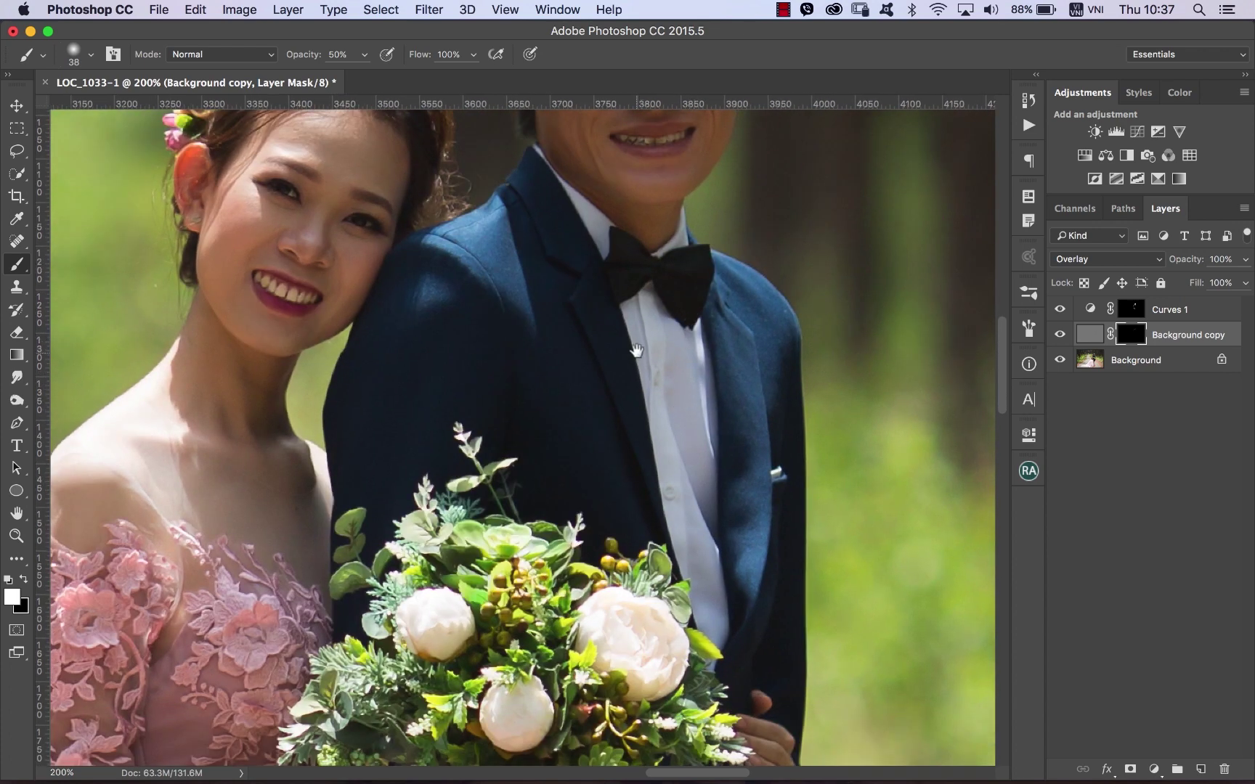
drag(609, 330, 677, 383)
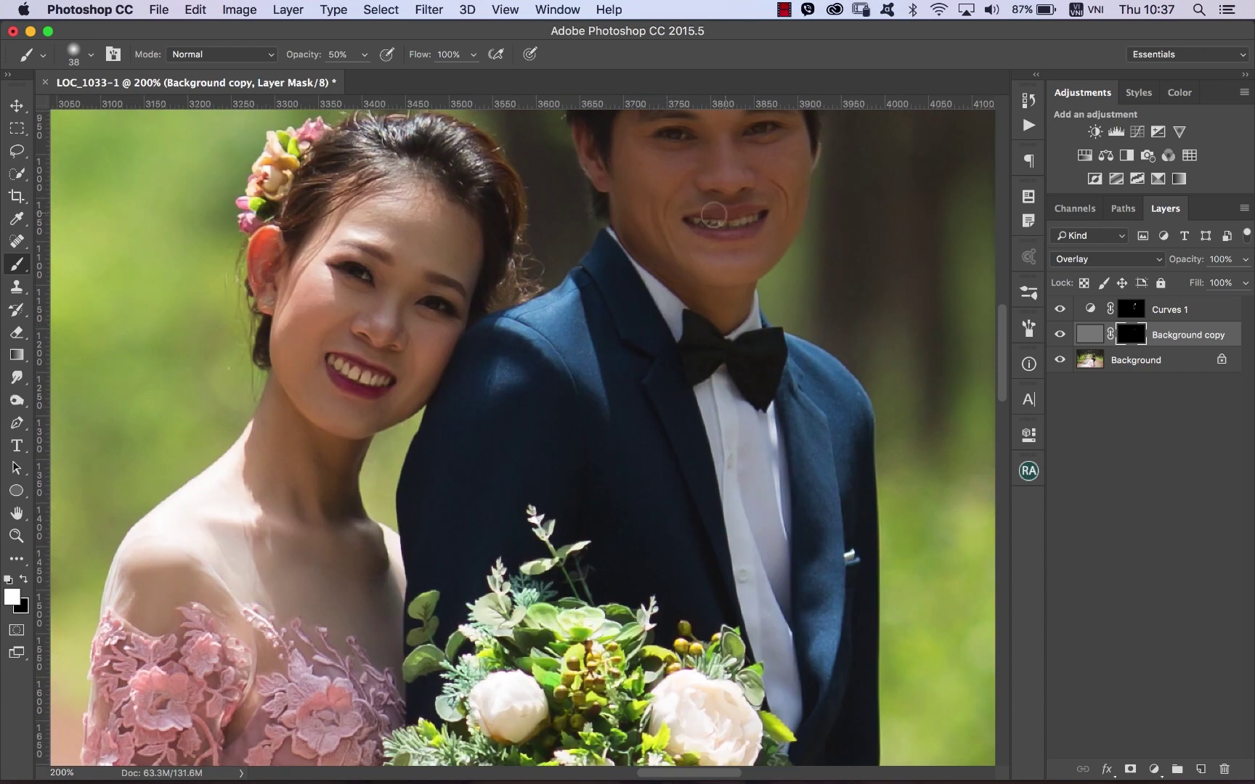
drag(583, 310, 589, 341)
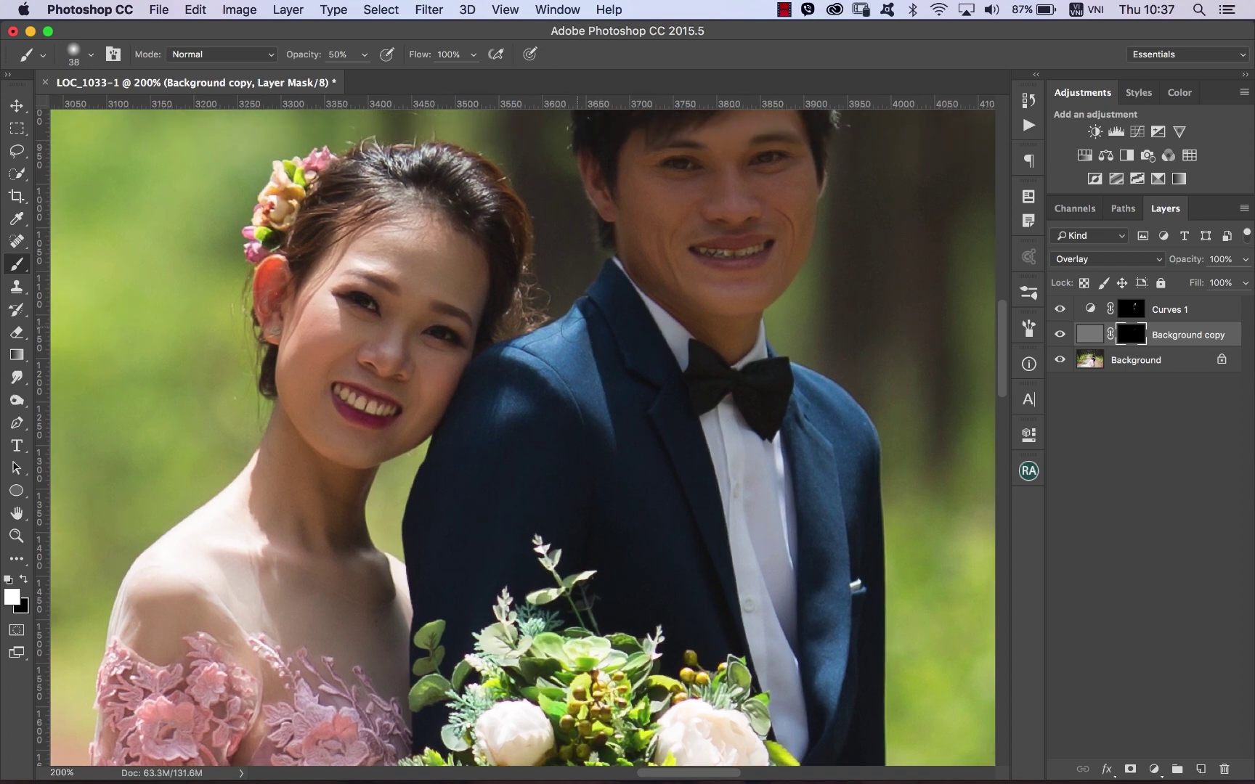
alt+click(572, 376)
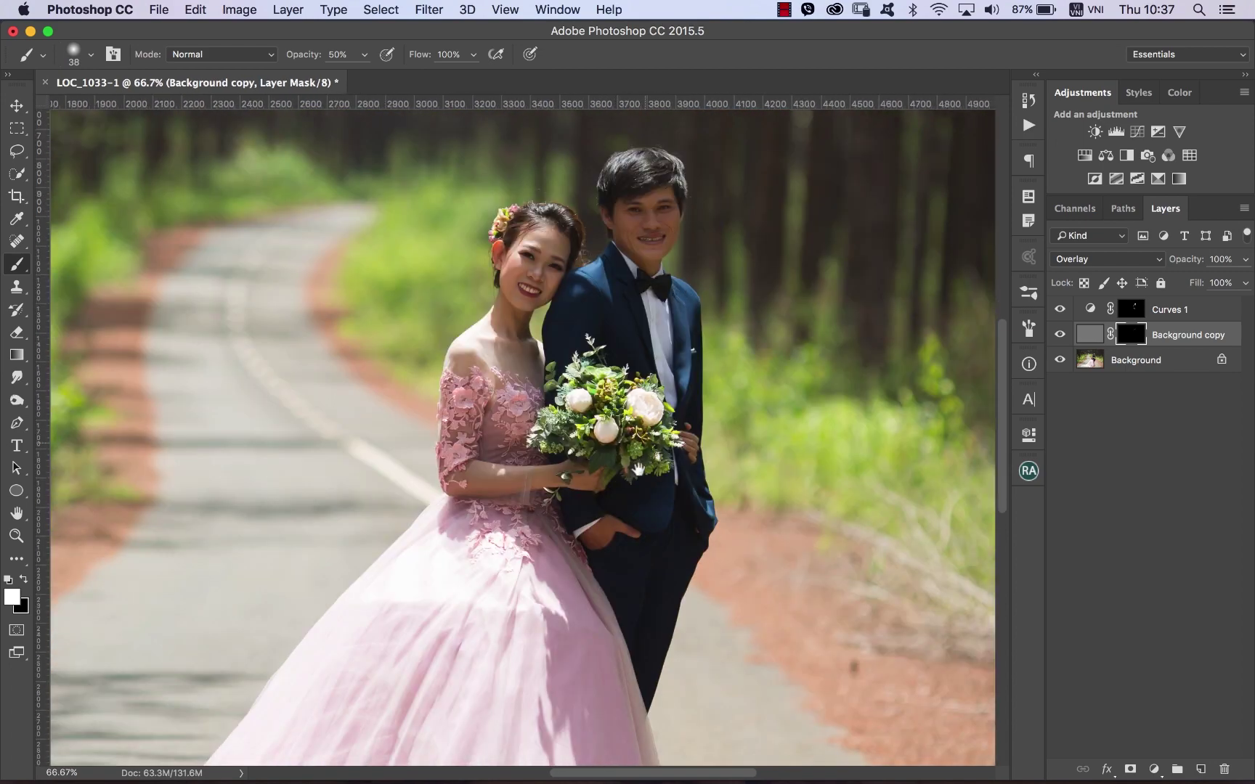
drag(567, 674, 712, 289)
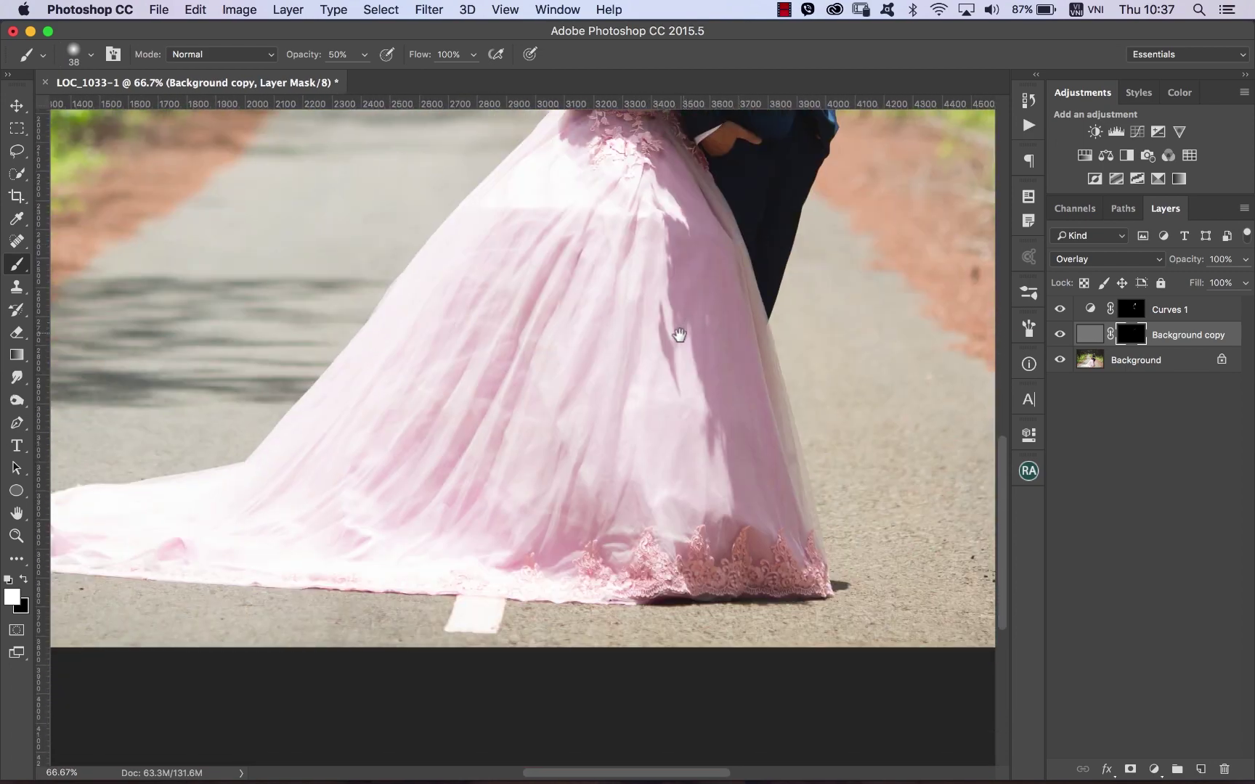
alt+click(658, 353)
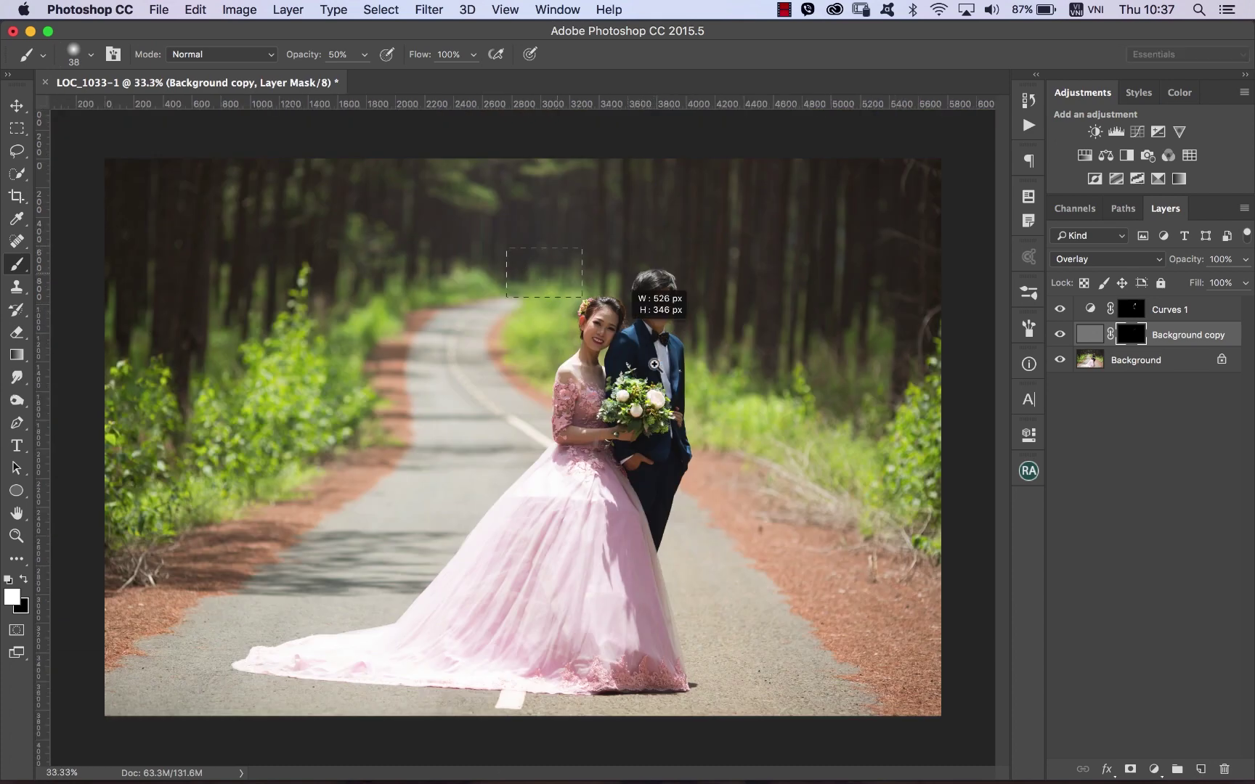
drag(657, 305, 769, 397)
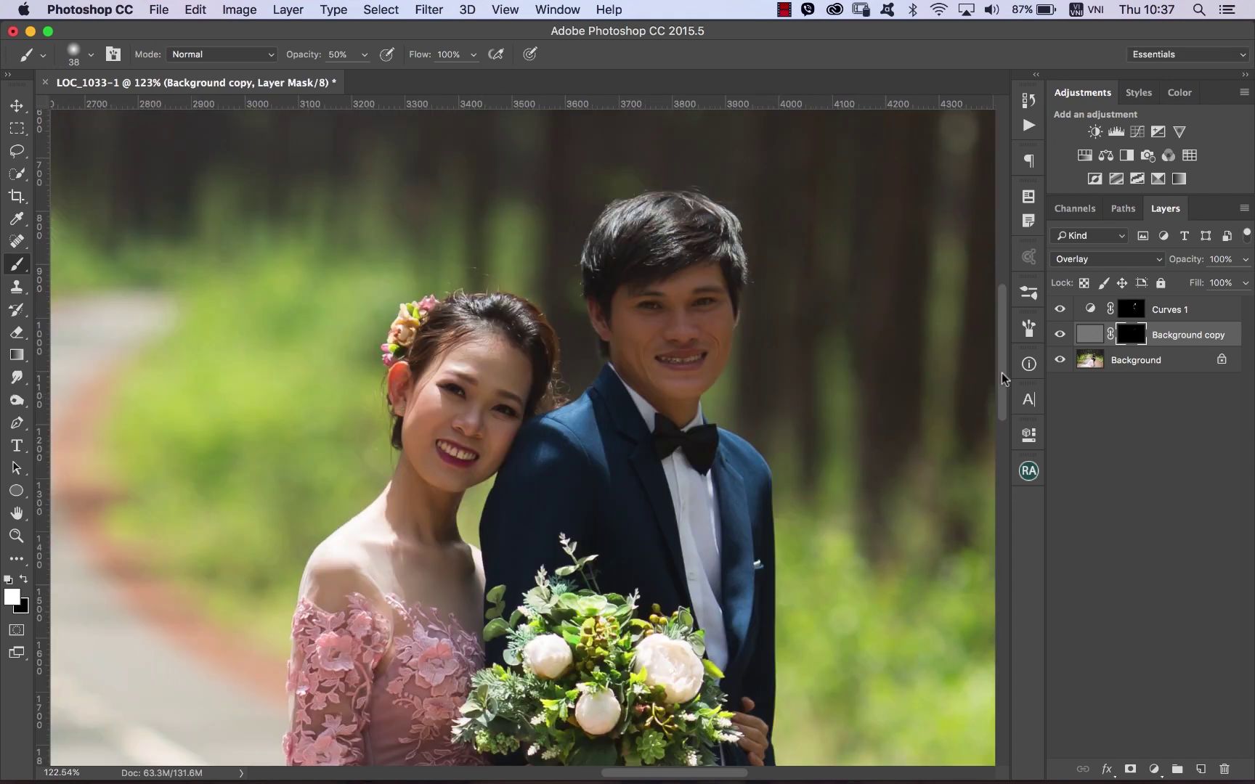
click(1058, 335)
Add a Curves layer with raised midtones, invert its mask, and name it 'teeth'.
click(1138, 132)
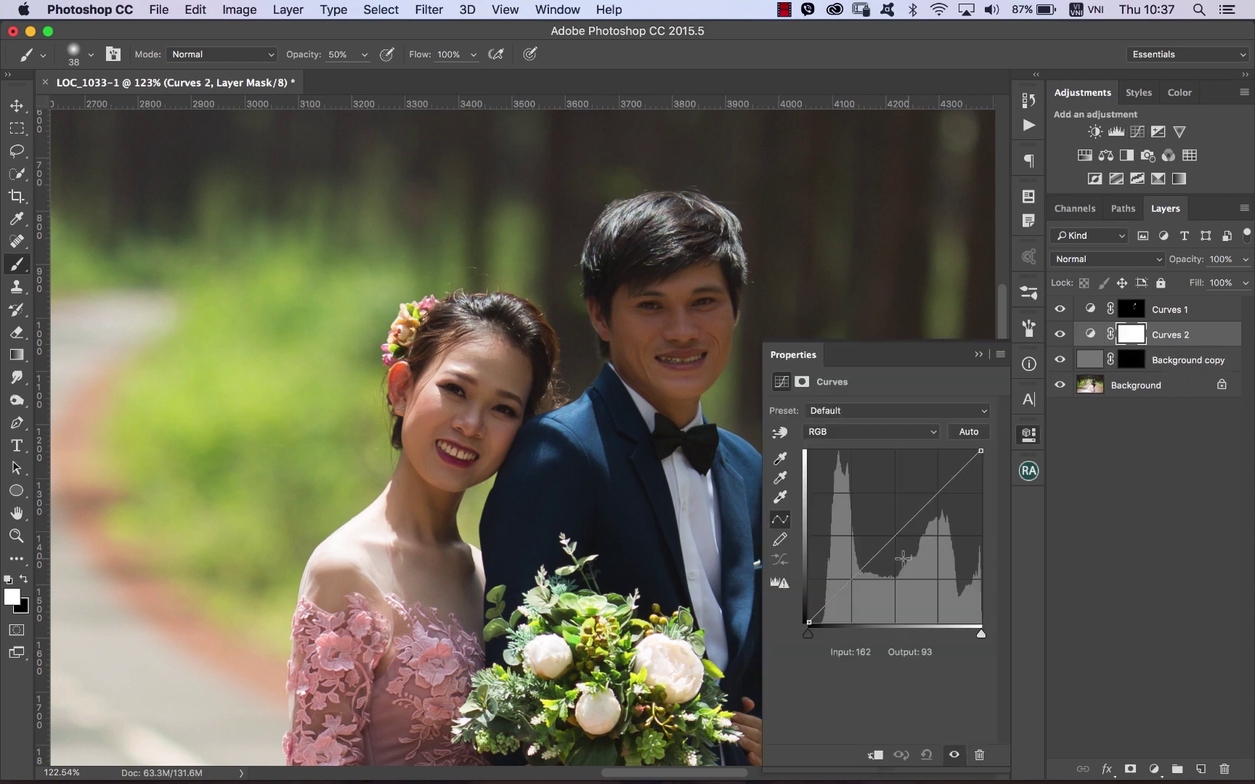
drag(893, 537, 904, 513)
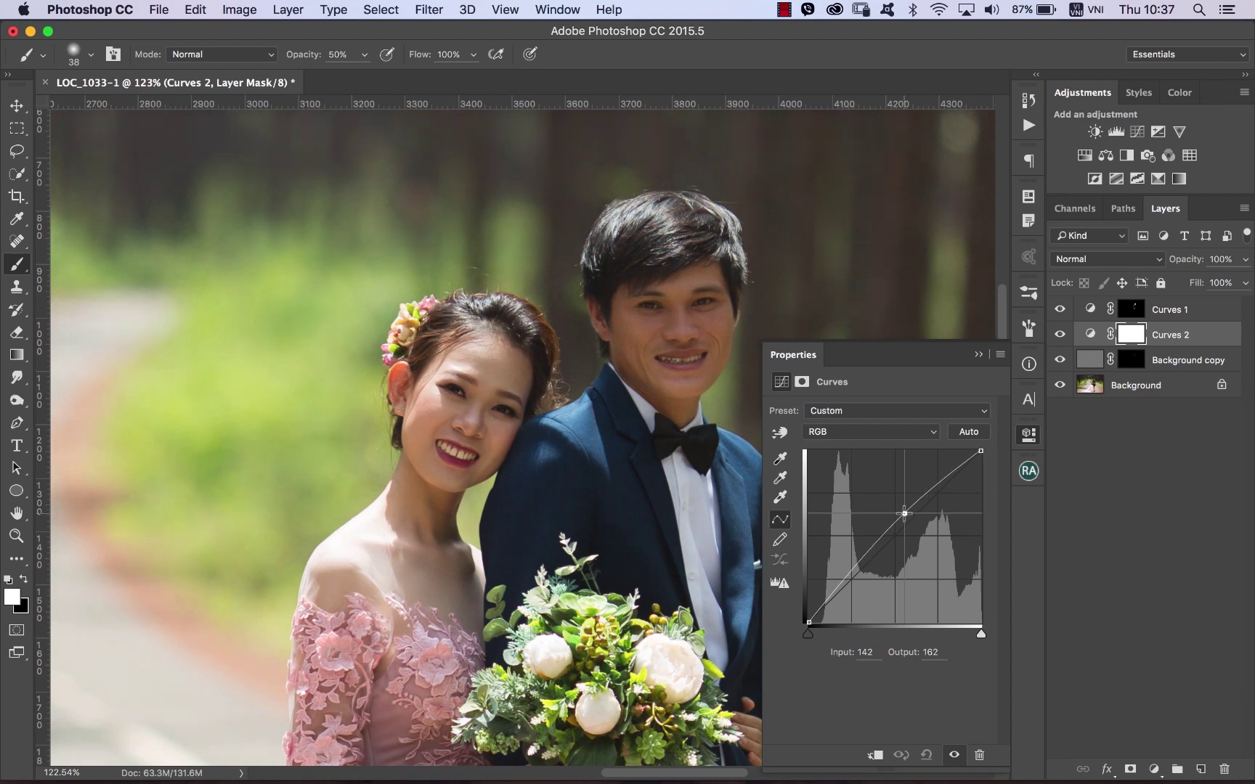
drag(904, 513, 904, 513)
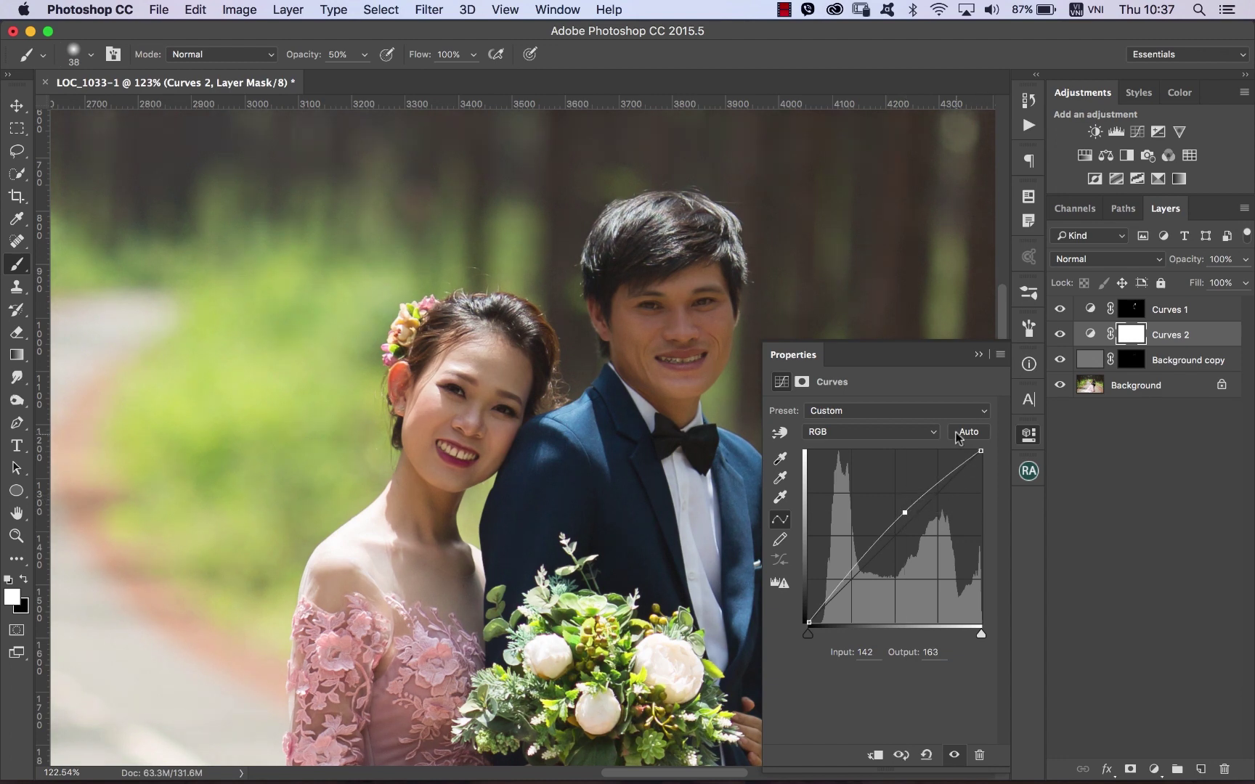
key(ctrl+i)
double_click(1162, 336)
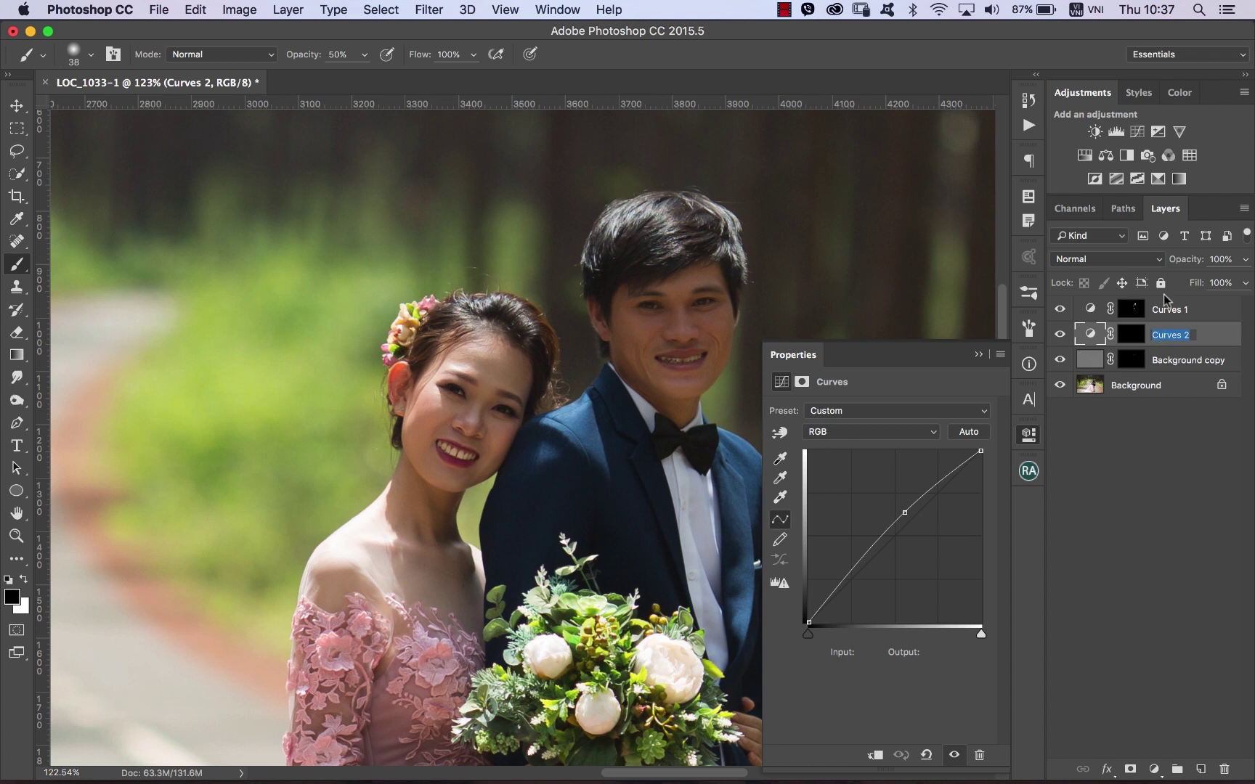
text(teeth)
key(Return)
Paint white on the teeth mask over a tooth with a small brush.
click(1130, 335)
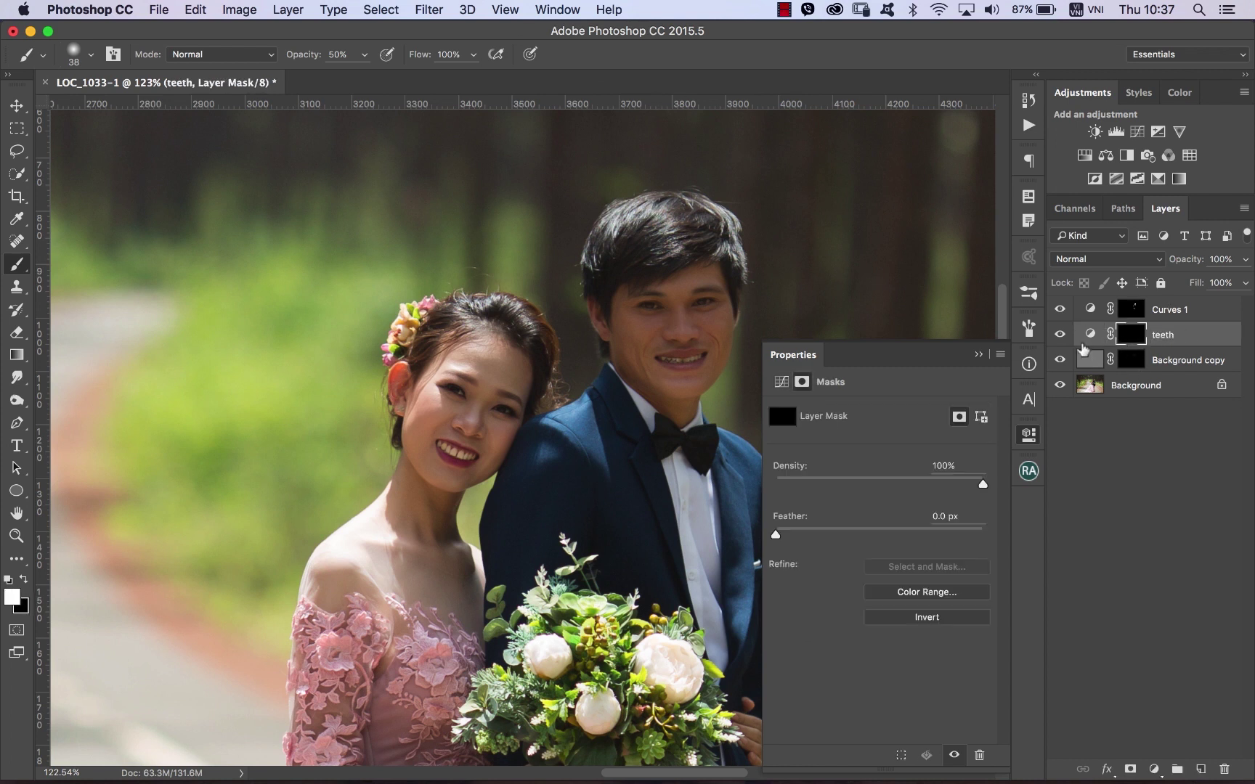
scroll(707, 359, up, 8)
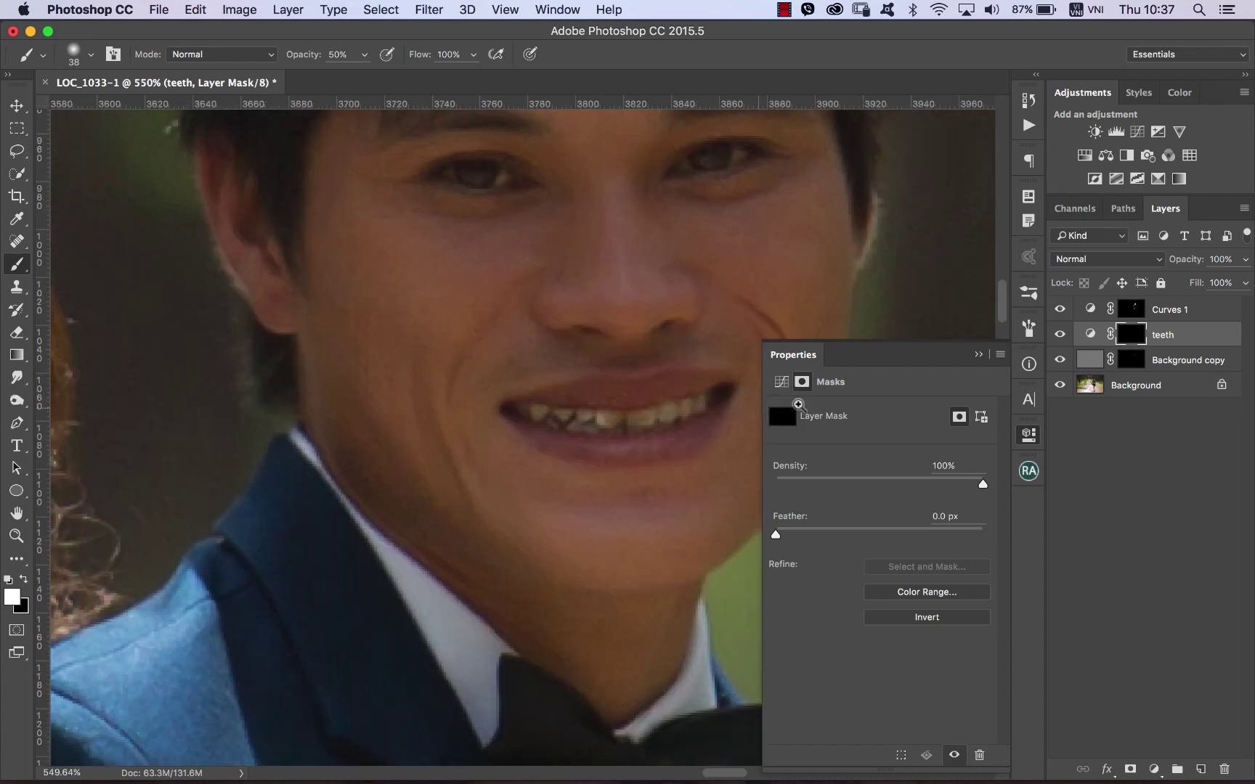
click(1028, 434)
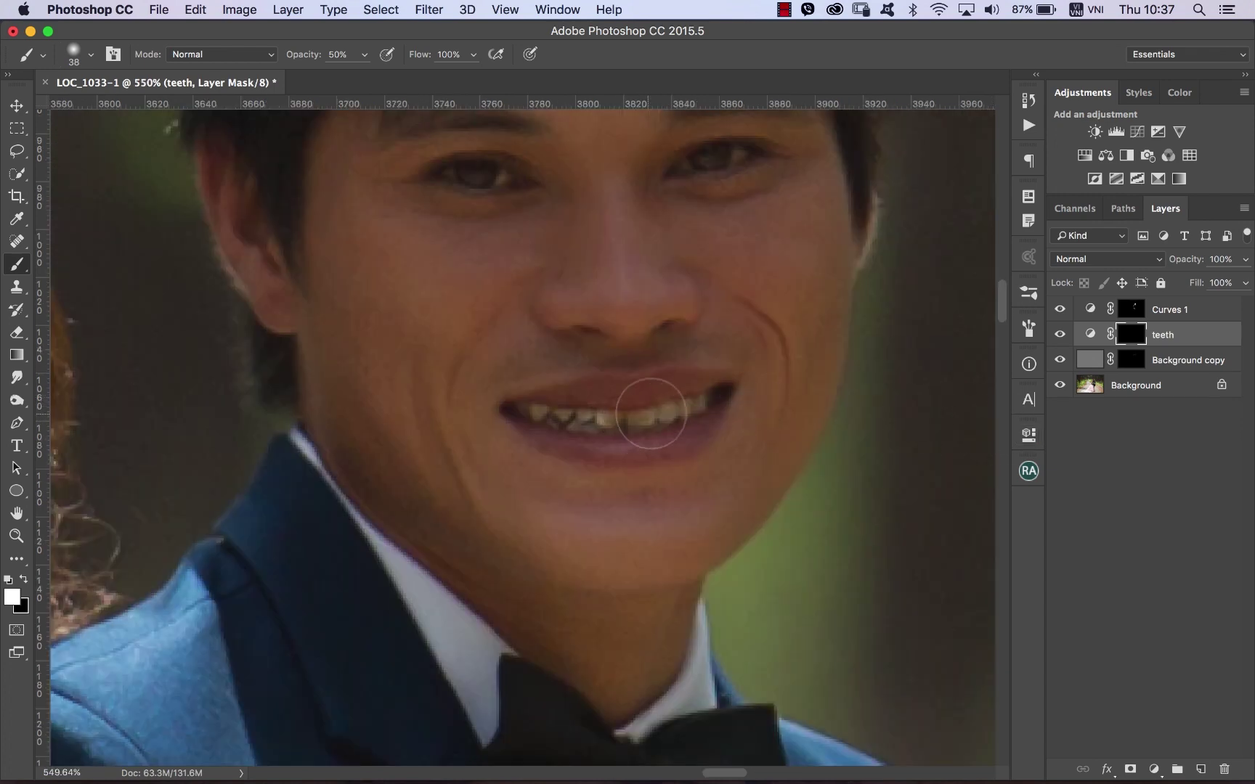
drag(657, 409, 616, 421)
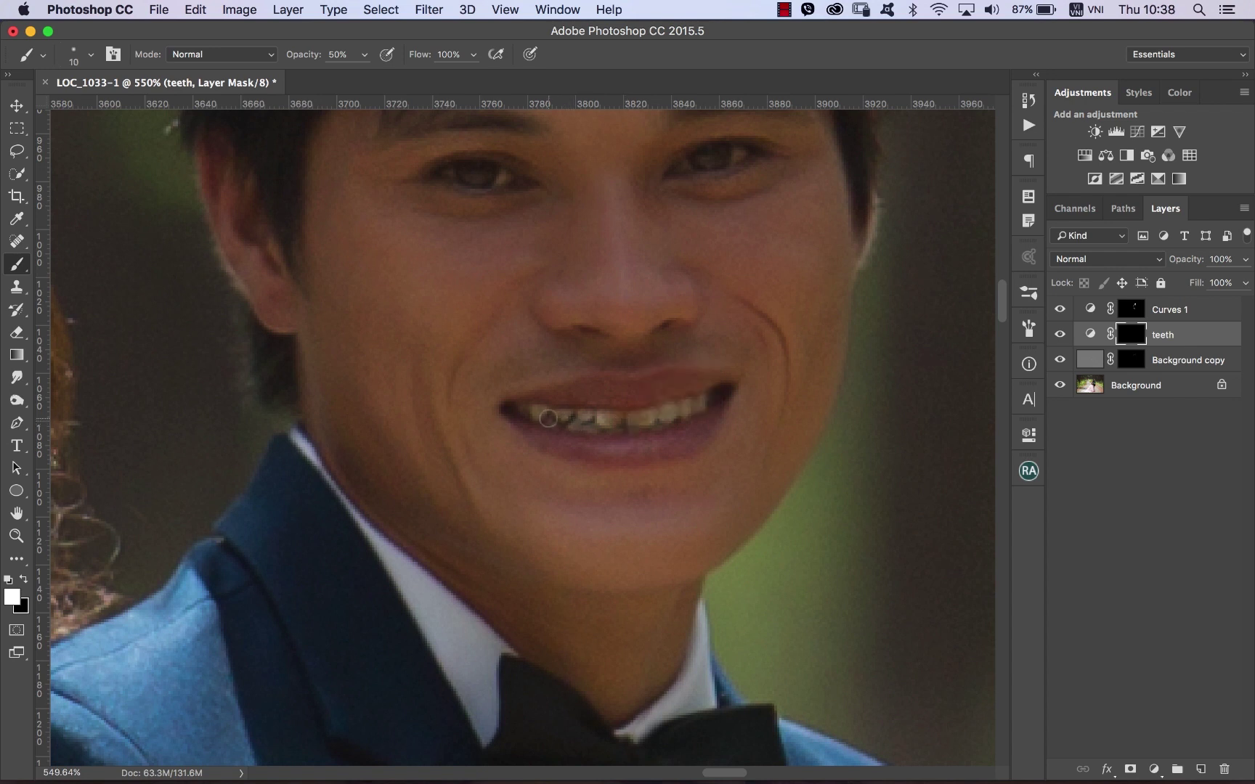
click(618, 419)
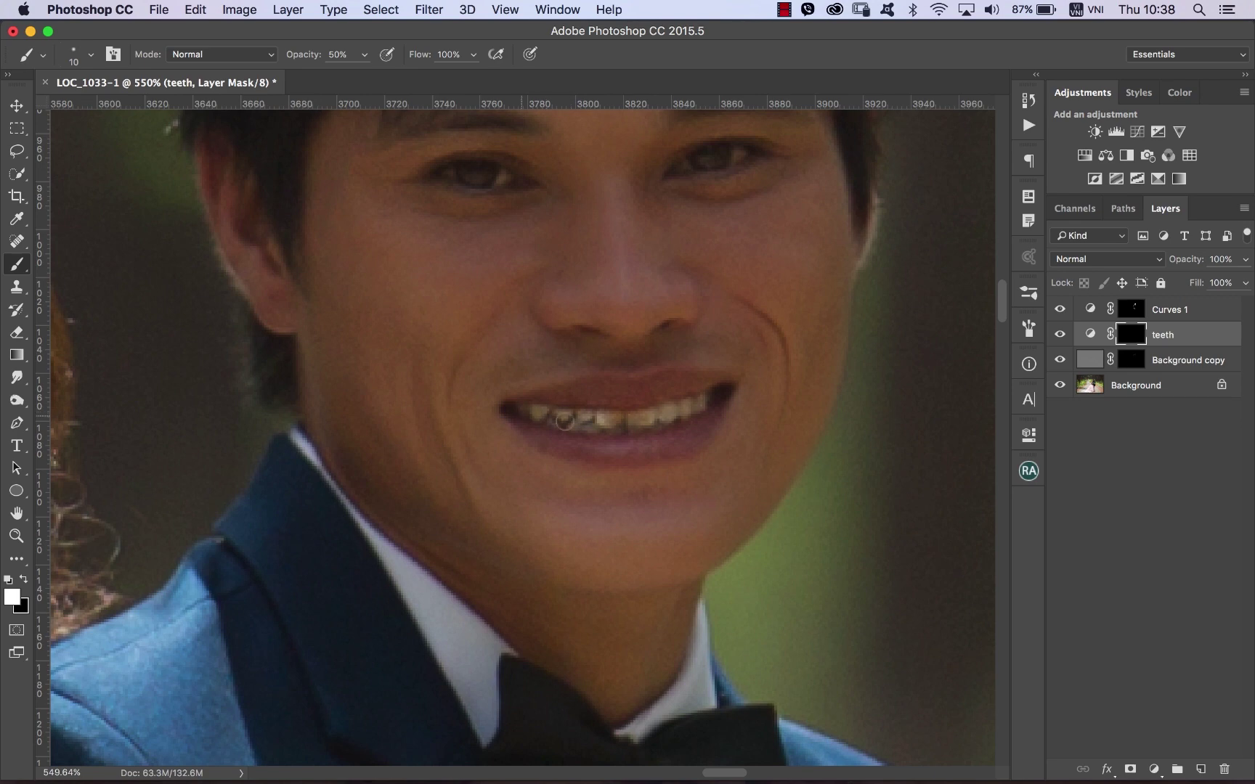
Zoom out from the man's mouth and frame the woman's face.
scroll(506, 434, left, 2)
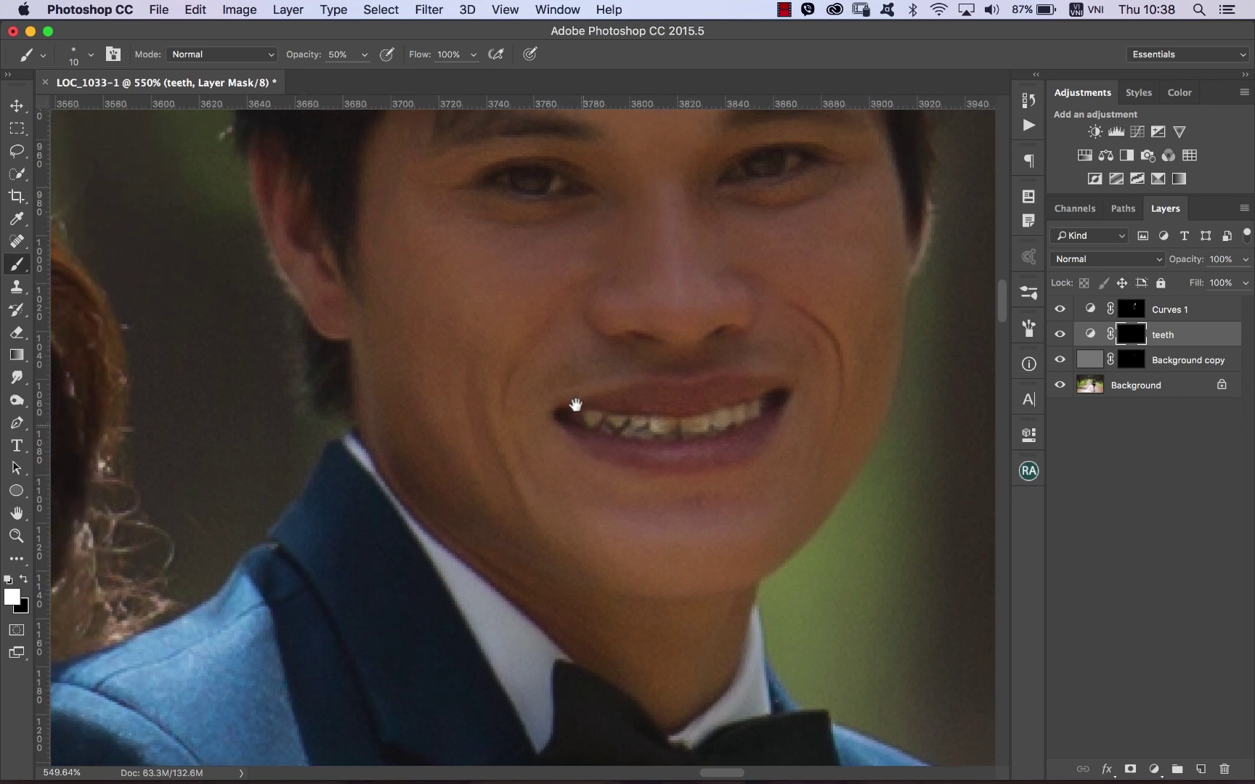
scroll(560, 341, up, 5)
alt+click(566, 390)
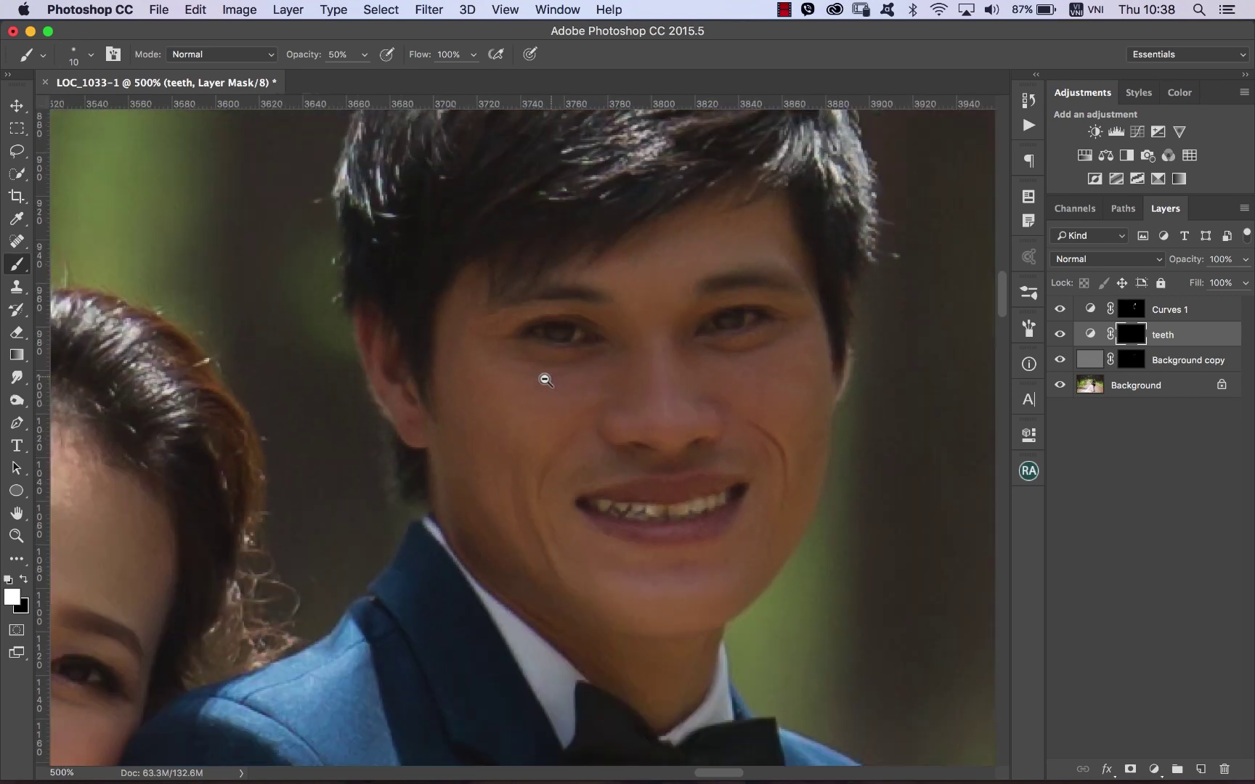
alt+click(555, 367)
scroll(581, 377, left, 3)
drag(555, 399, 644, 317)
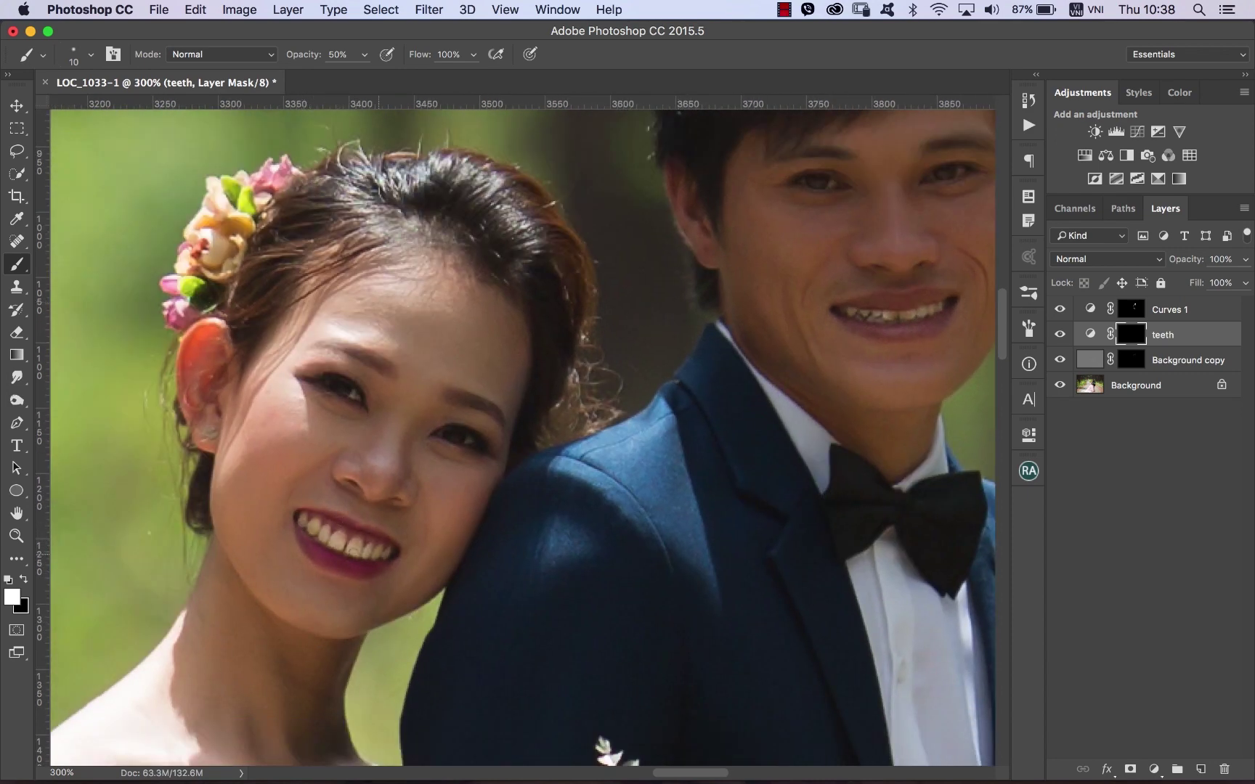
alt+click(507, 534)
alt+click(508, 534)
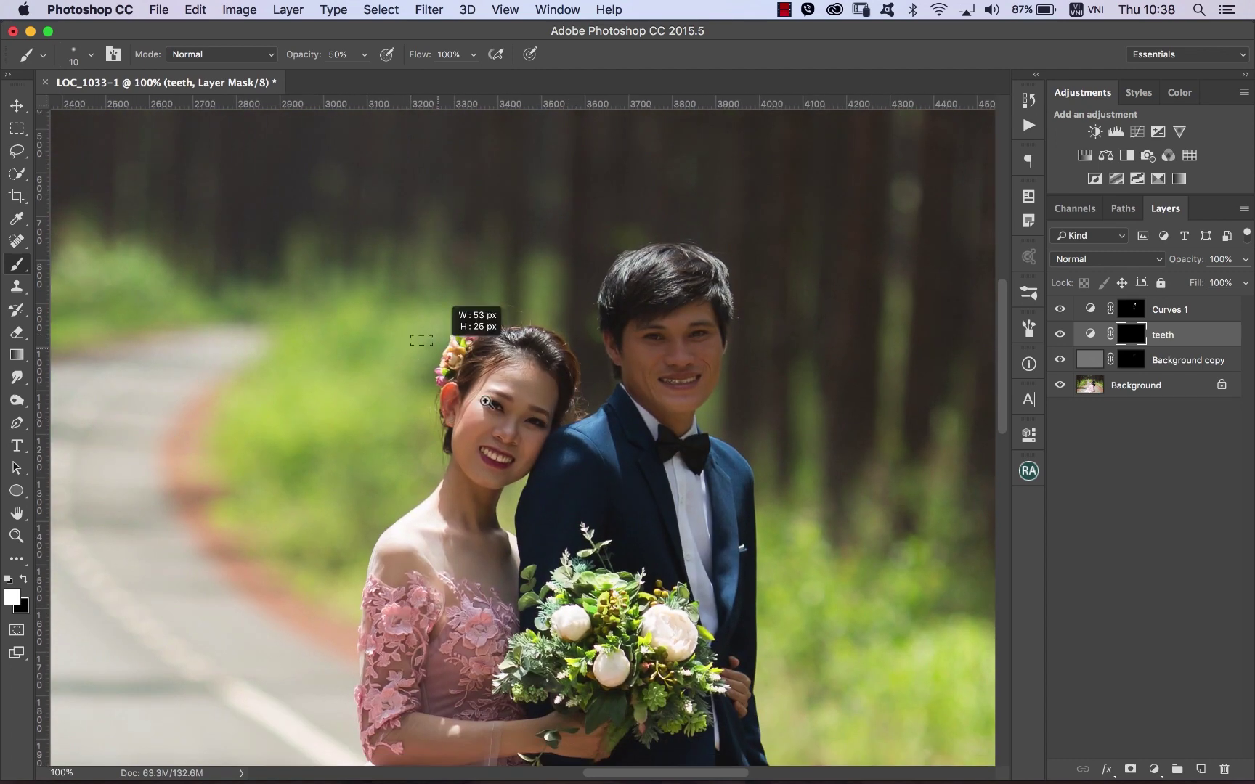
drag(505, 424, 521, 421)
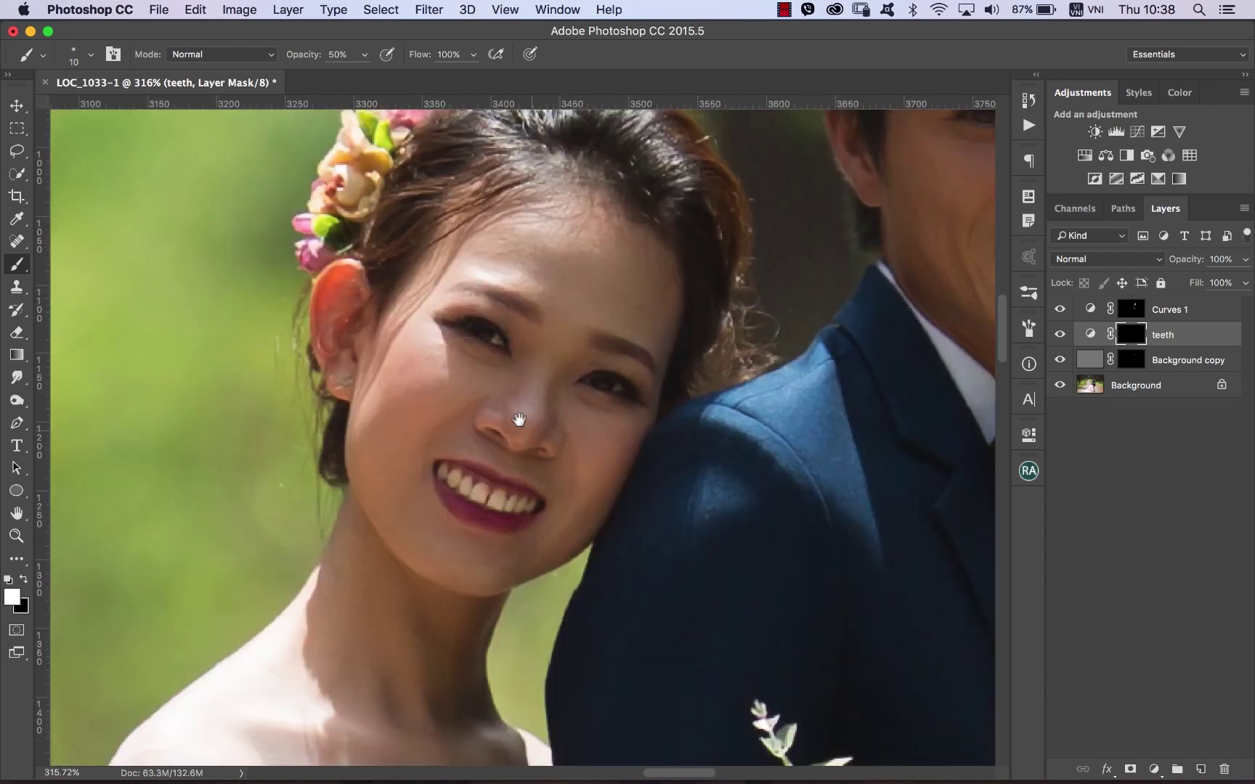
drag(485, 328, 533, 358)
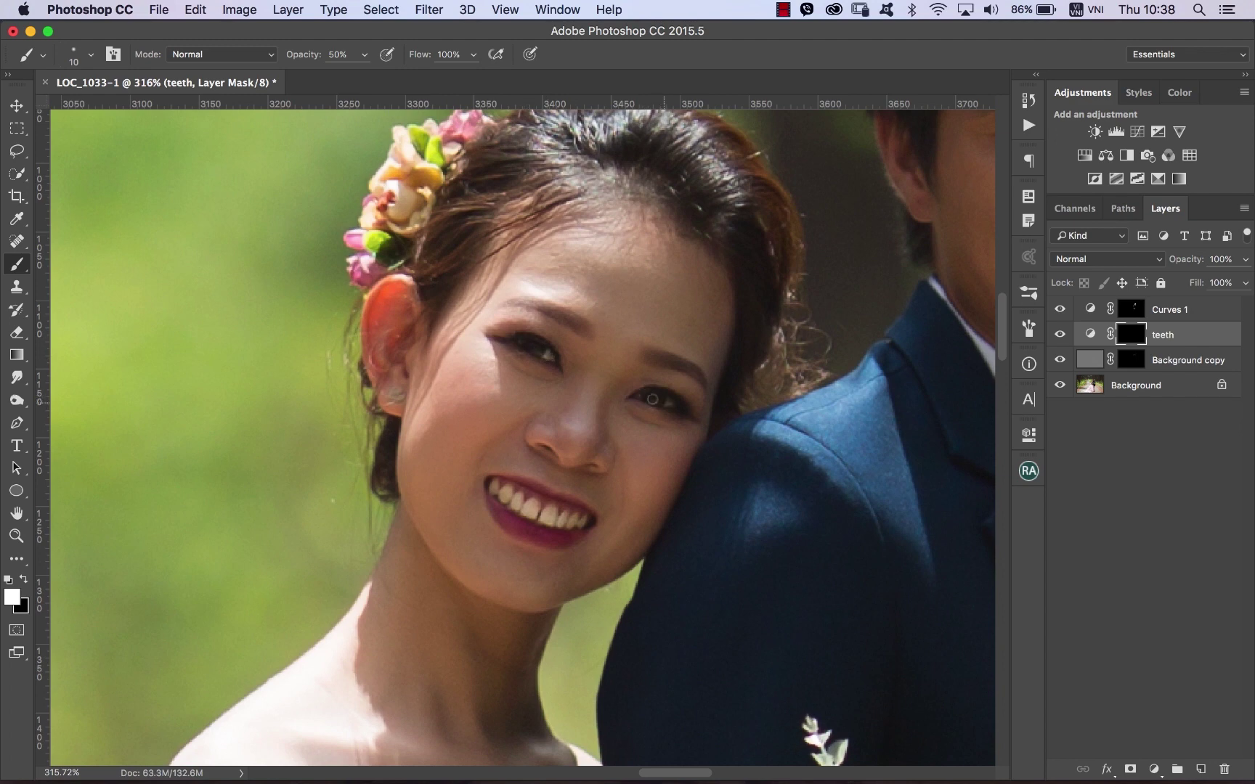
Pan across to the man's face and bow tie, then reframe the couple.
drag(853, 386, 672, 457)
drag(851, 249, 709, 326)
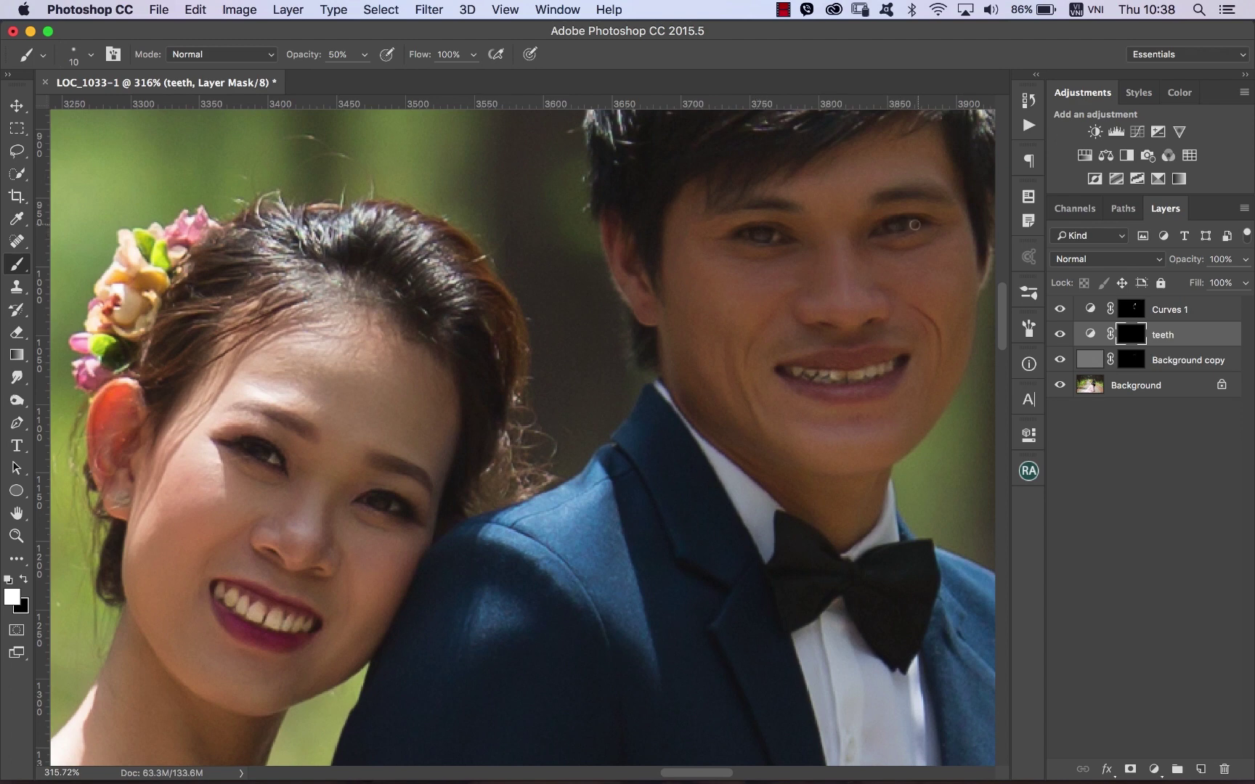
scroll(726, 348, down, 2)
scroll(666, 392, down, 2)
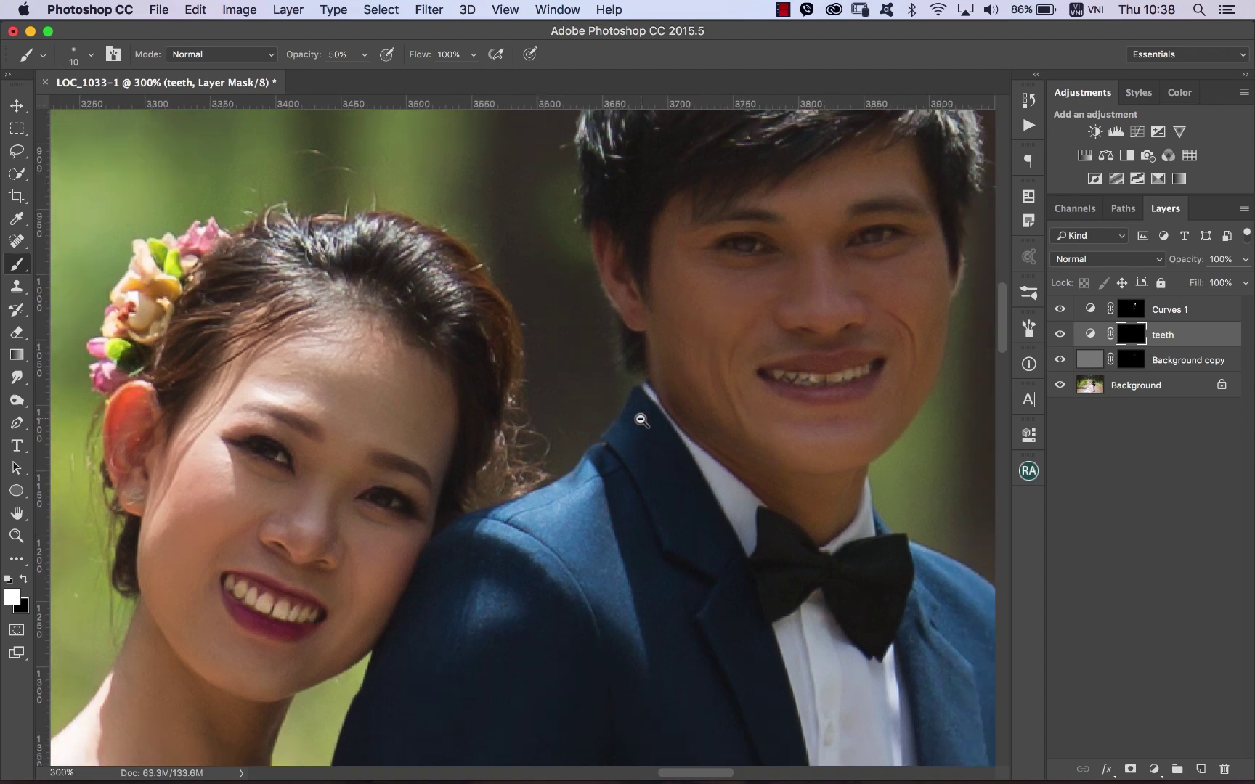
scroll(639, 414, down, 2)
scroll(628, 432, down, 2)
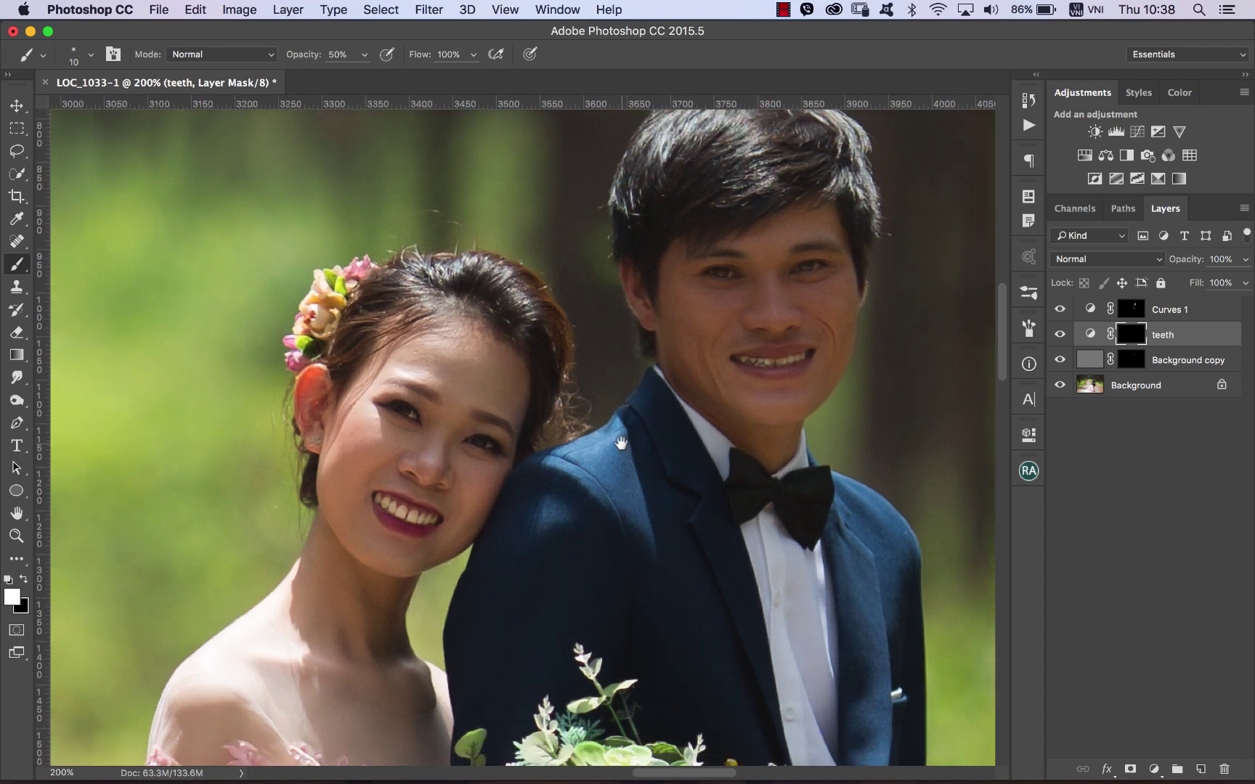
scroll(622, 440, down, 1)
scroll(630, 435, down, 1)
scroll(636, 414, down, 1)
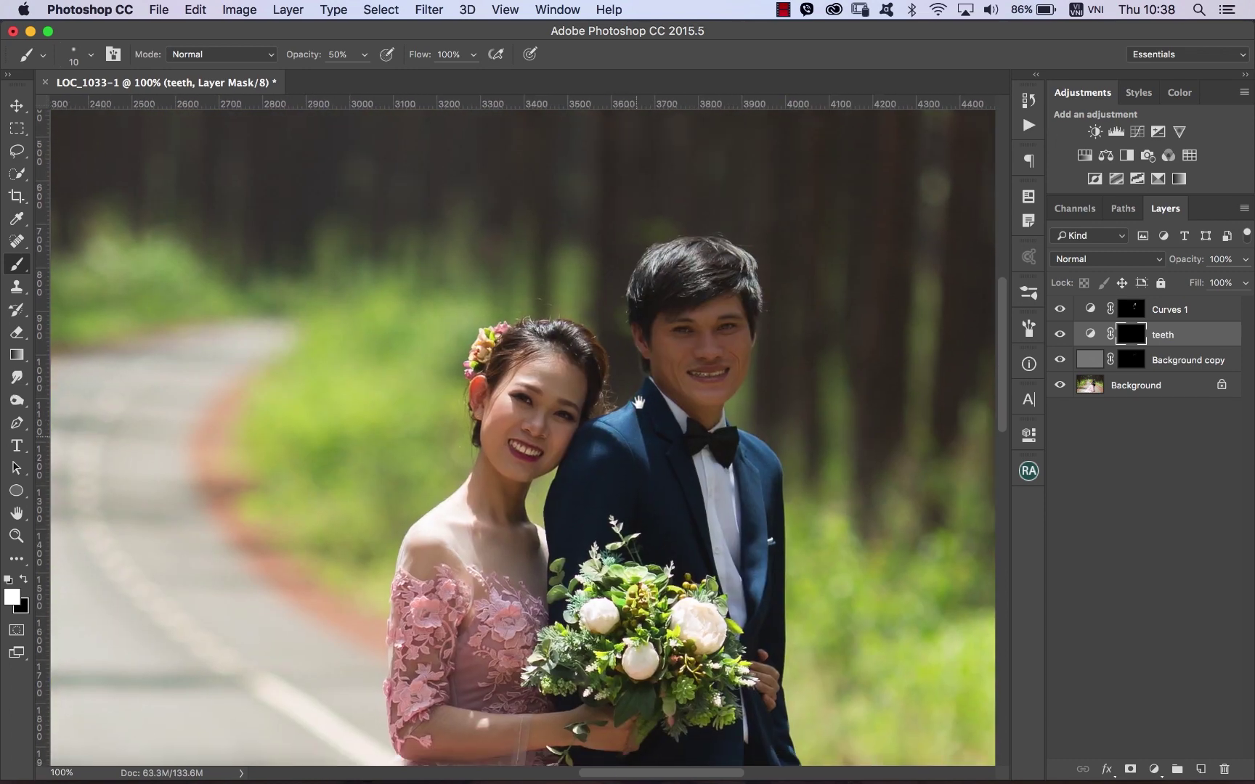
drag(638, 401, 640, 410)
scroll(642, 454, down, 1)
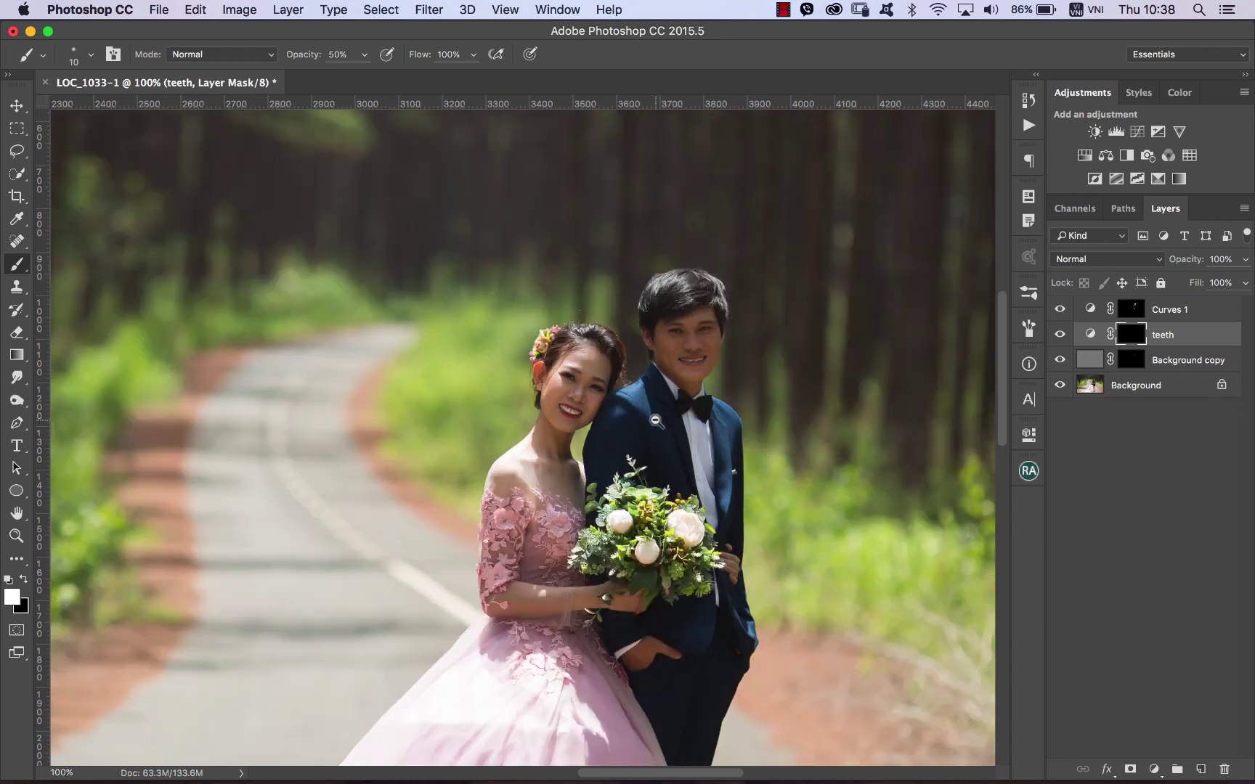
Add a Selective Color layer above teeth and set Reds Cyan to -12 and Magenta to -8.
key(v)
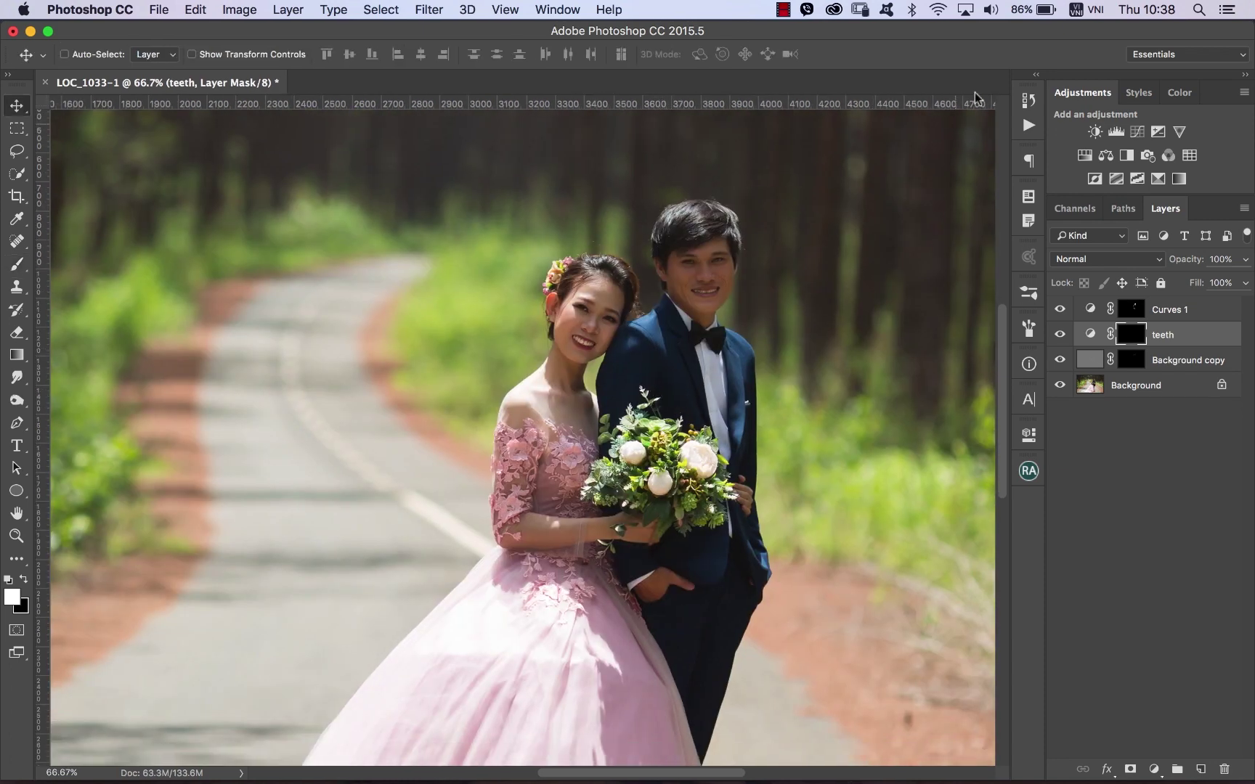
click(1158, 178)
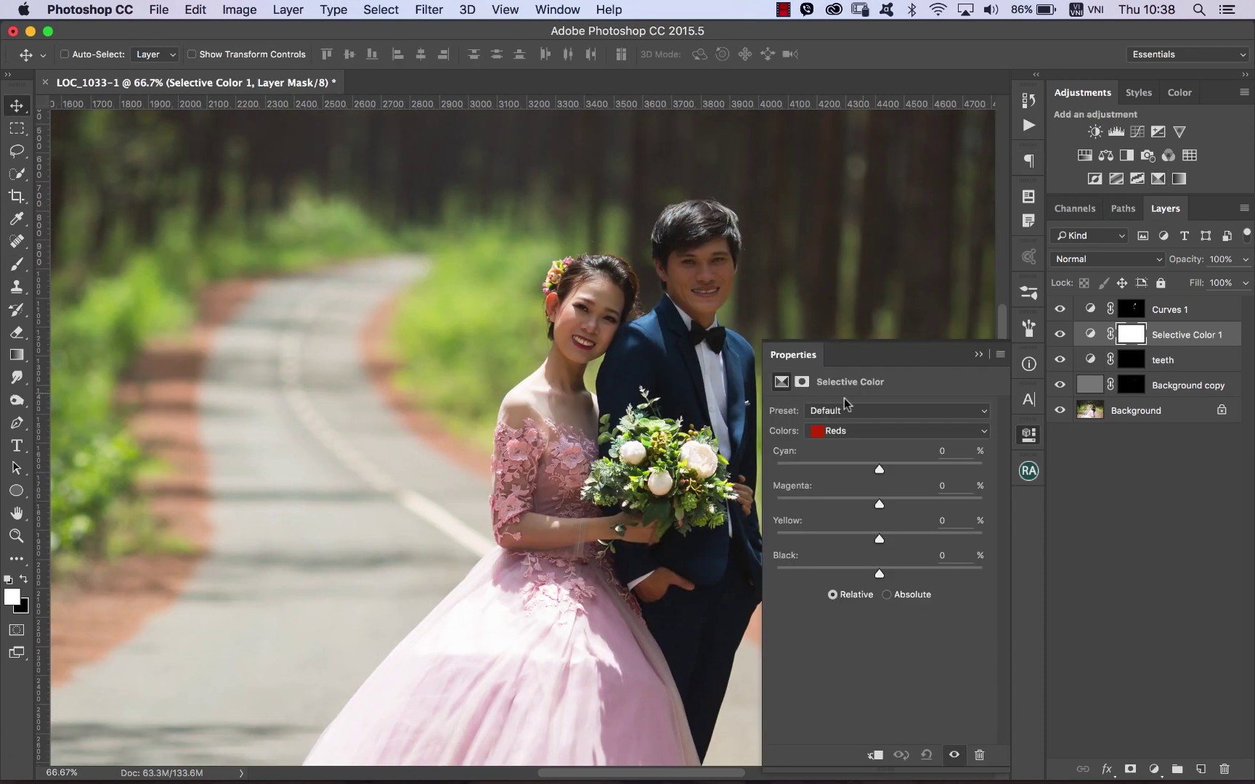
mouse_move(879, 469)
mouse_down()
mouse_move(890, 469)
mouse_move(862, 468)
mouse_up()
drag(603, 425, 493, 363)
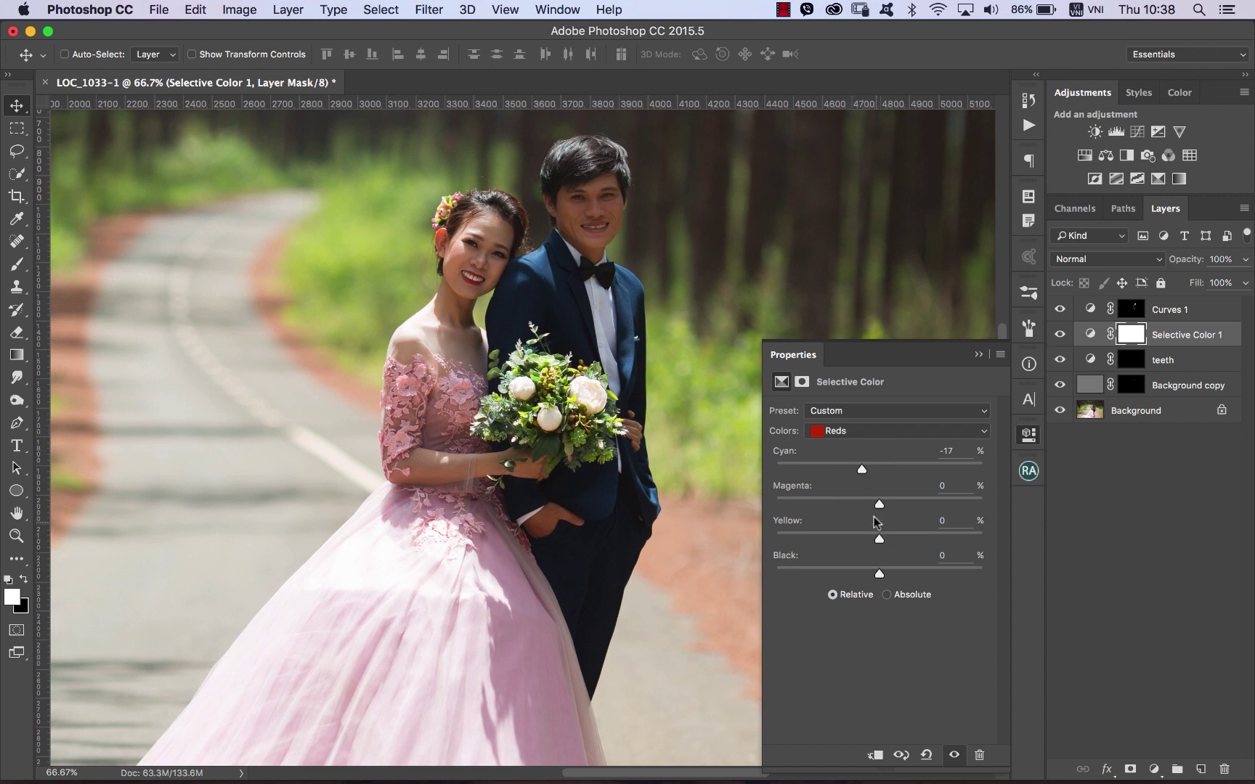
mouse_move(879, 504)
mouse_down()
mouse_move(850, 500)
mouse_move(870, 493)
mouse_up()
drag(836, 468, 869, 471)
Set Reds Yellow +10 and Black +1, switch to Absolute, and compare with the effect hidden.
drag(884, 537, 885, 540)
mouse_move(879, 575)
mouse_down()
mouse_move(901, 574)
mouse_move(877, 575)
mouse_up()
drag(880, 573, 883, 555)
click(1059, 335)
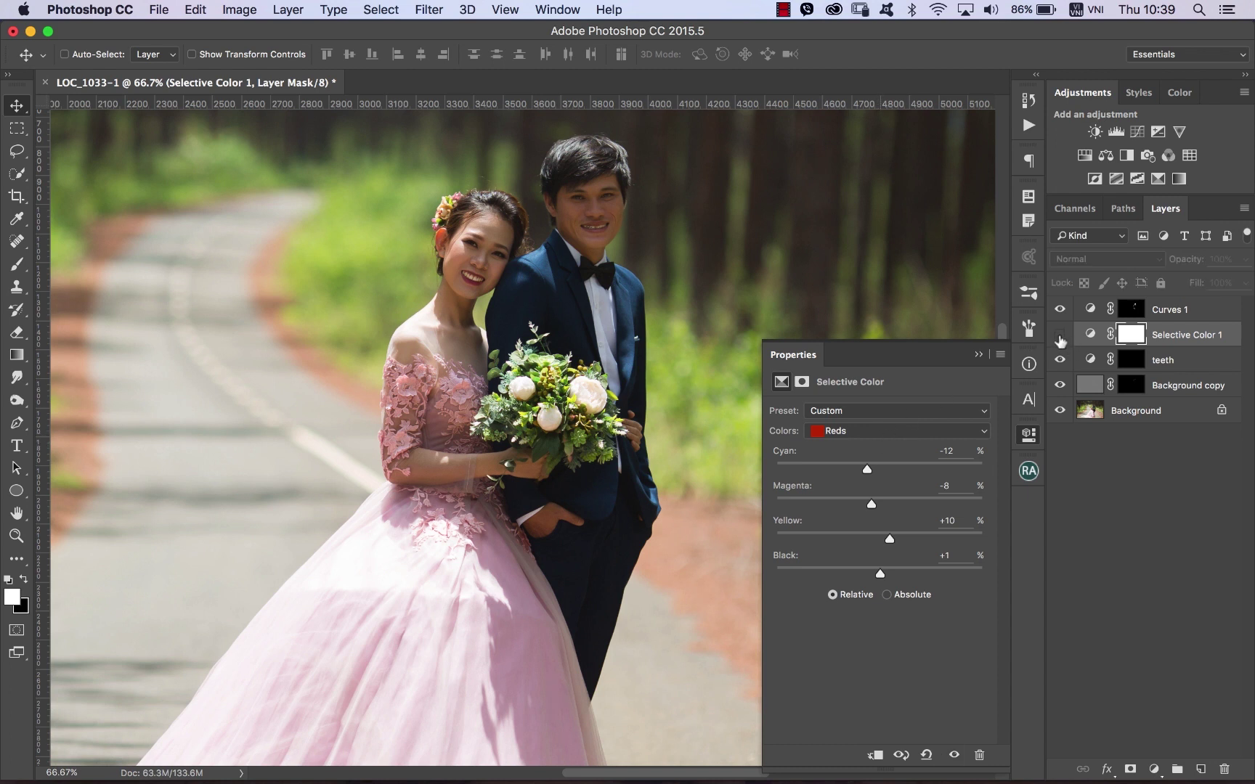
click(1060, 336)
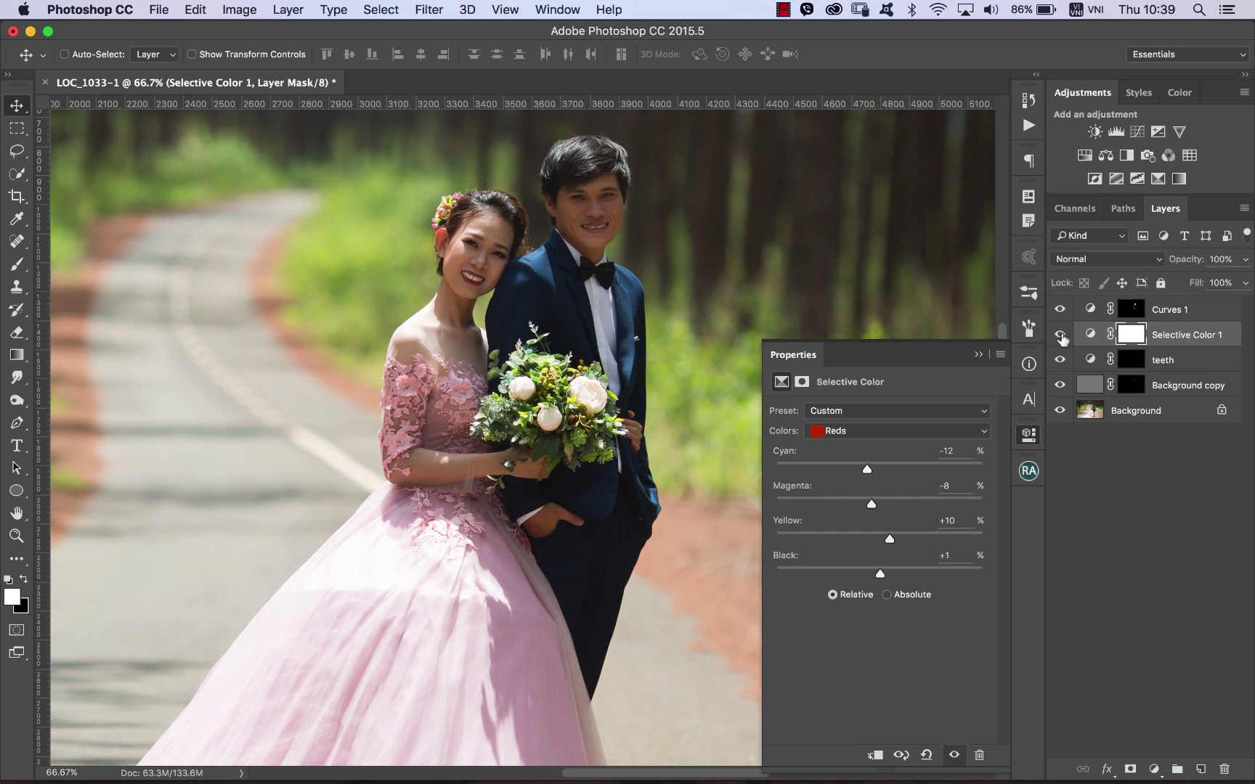
click(887, 596)
click(1060, 334)
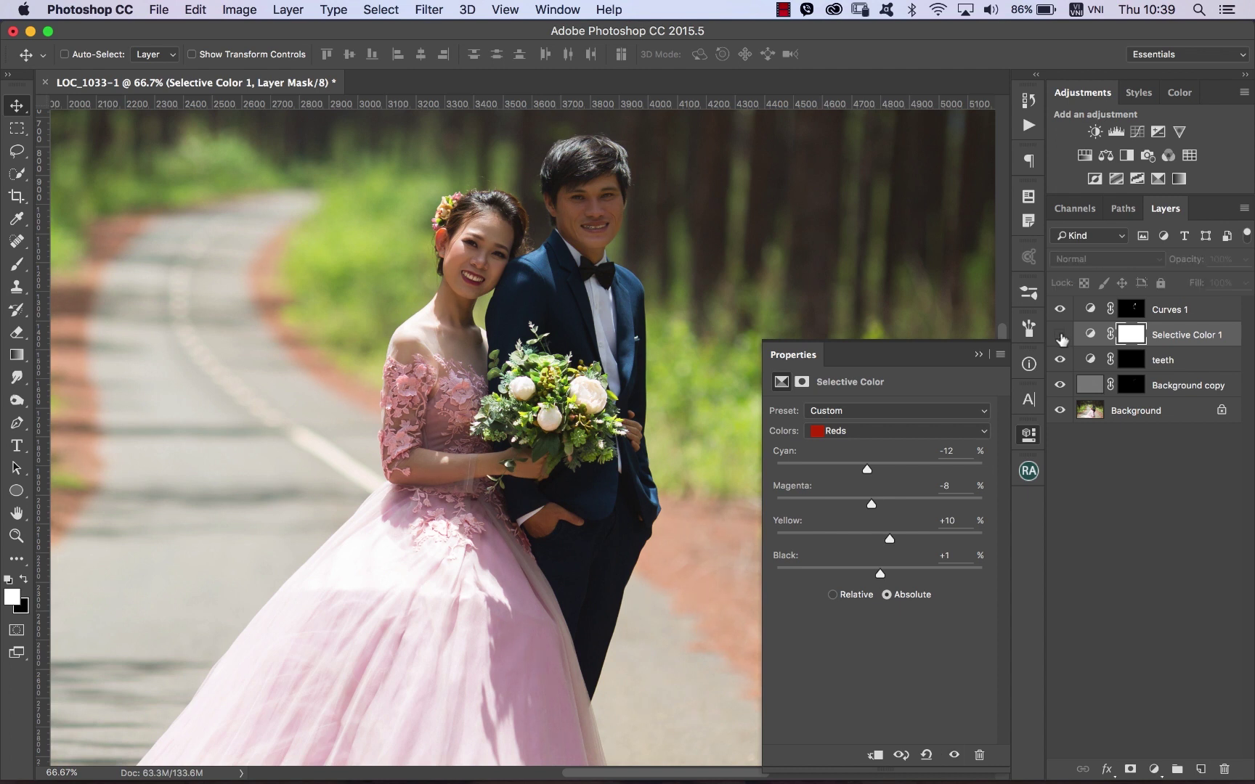
click(900, 436)
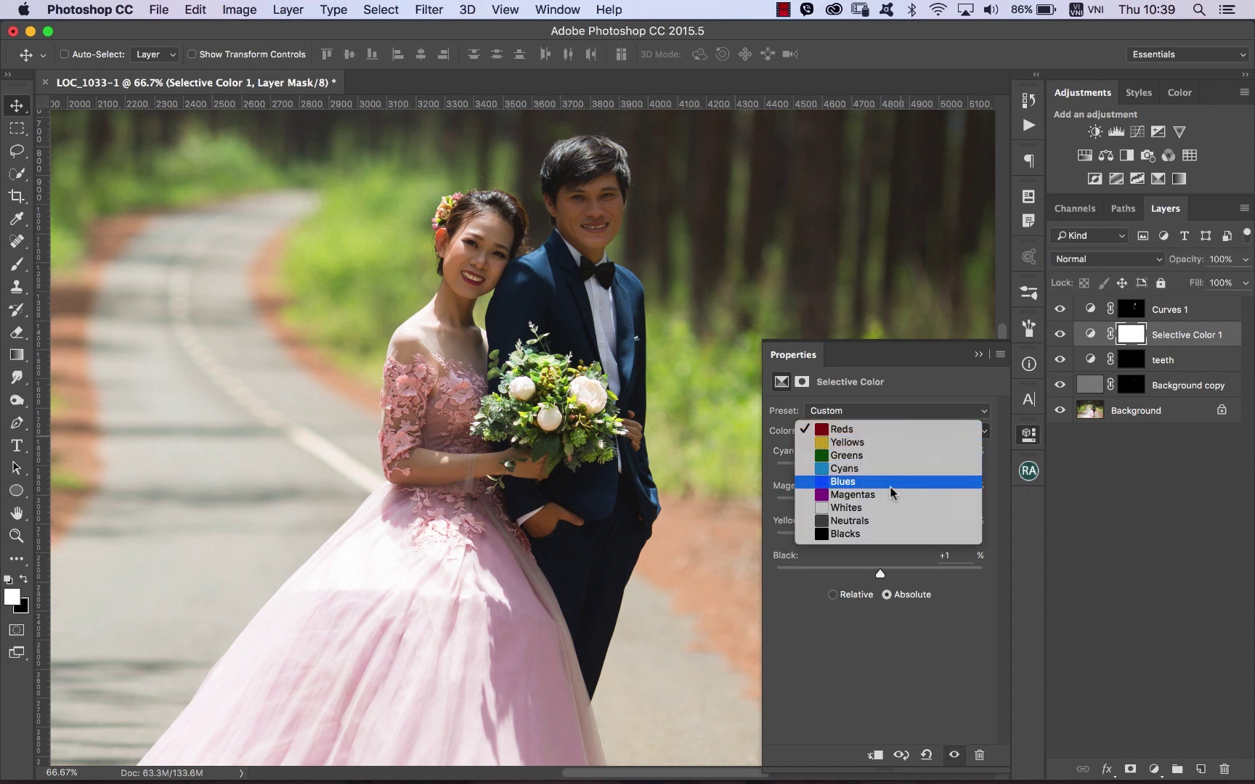
Lower Cyan in the Neutrals range to -3.
click(893, 525)
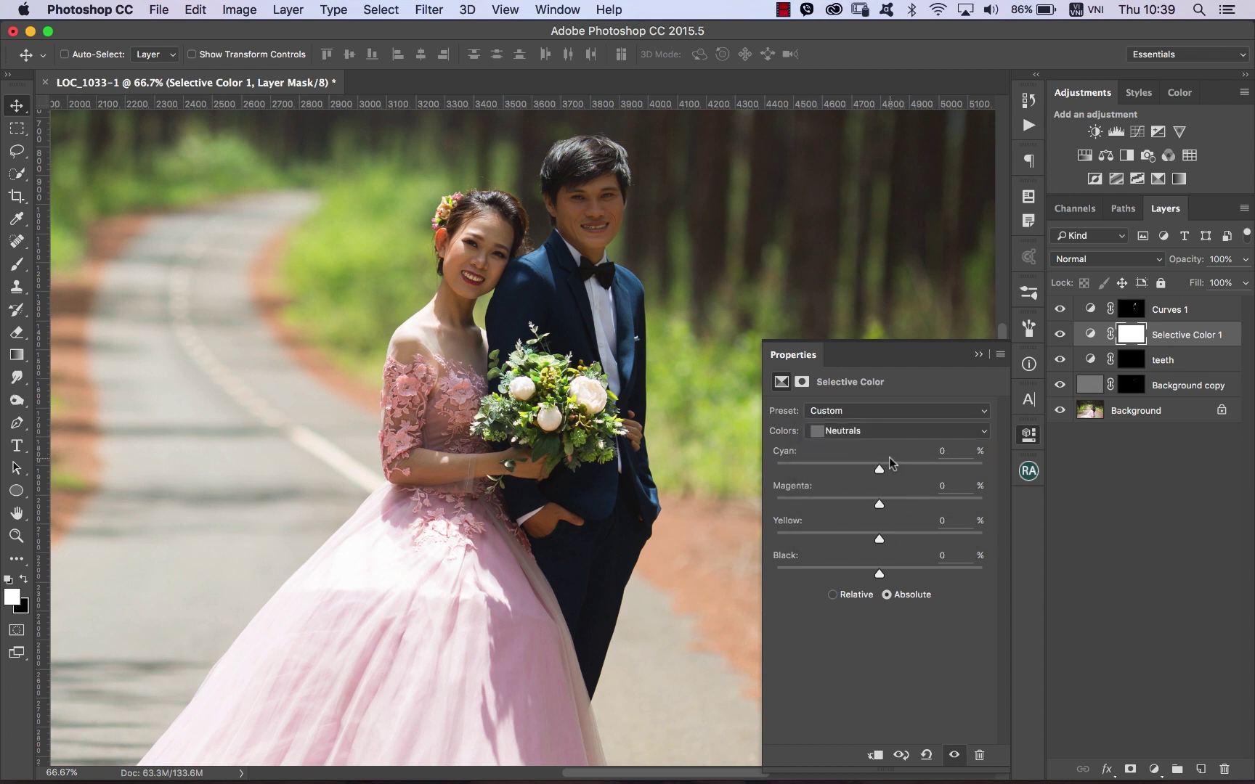
drag(879, 473, 874, 473)
drag(873, 473, 877, 473)
Set the Whites range to Cyan -6, Magenta -9 and Yellow +6.
click(896, 430)
click(895, 421)
mouse_move(874, 501)
mouse_down()
mouse_move(886, 501)
mouse_move(874, 512)
mouse_up()
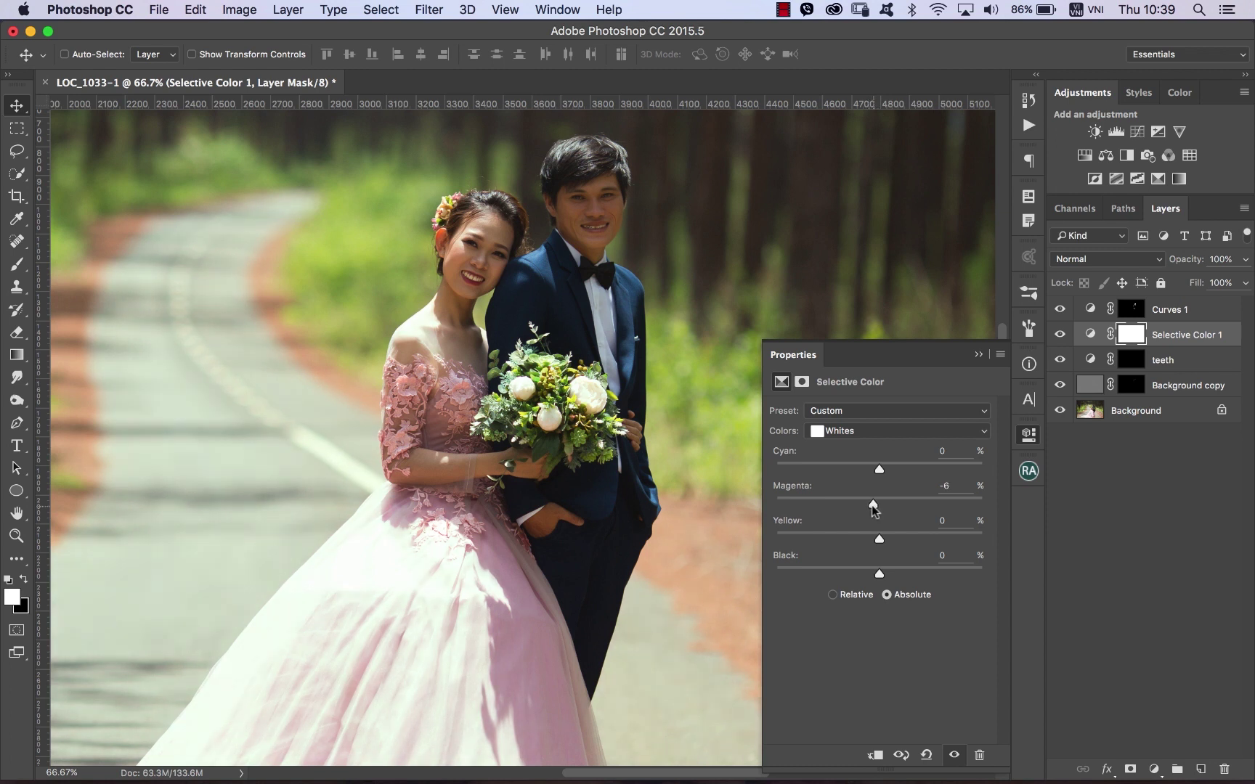
drag(879, 469, 873, 470)
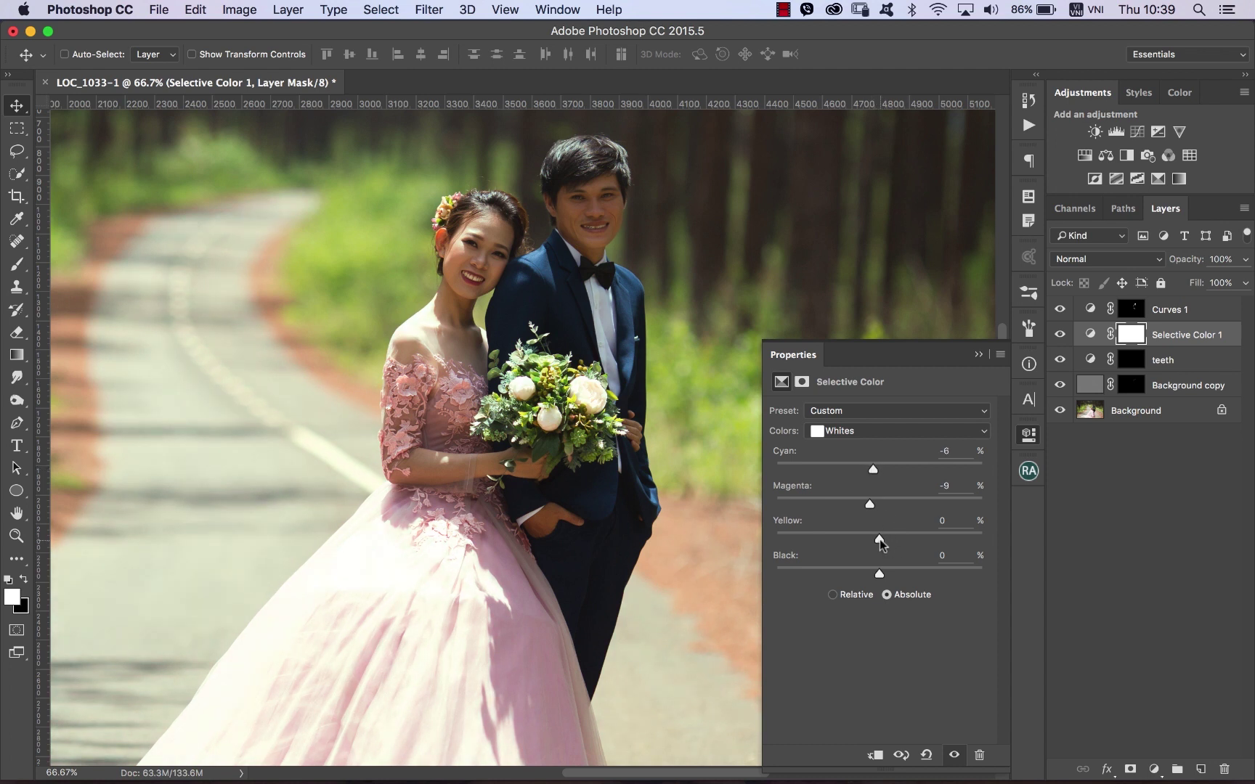
drag(879, 539, 882, 536)
drag(869, 575, 870, 574)
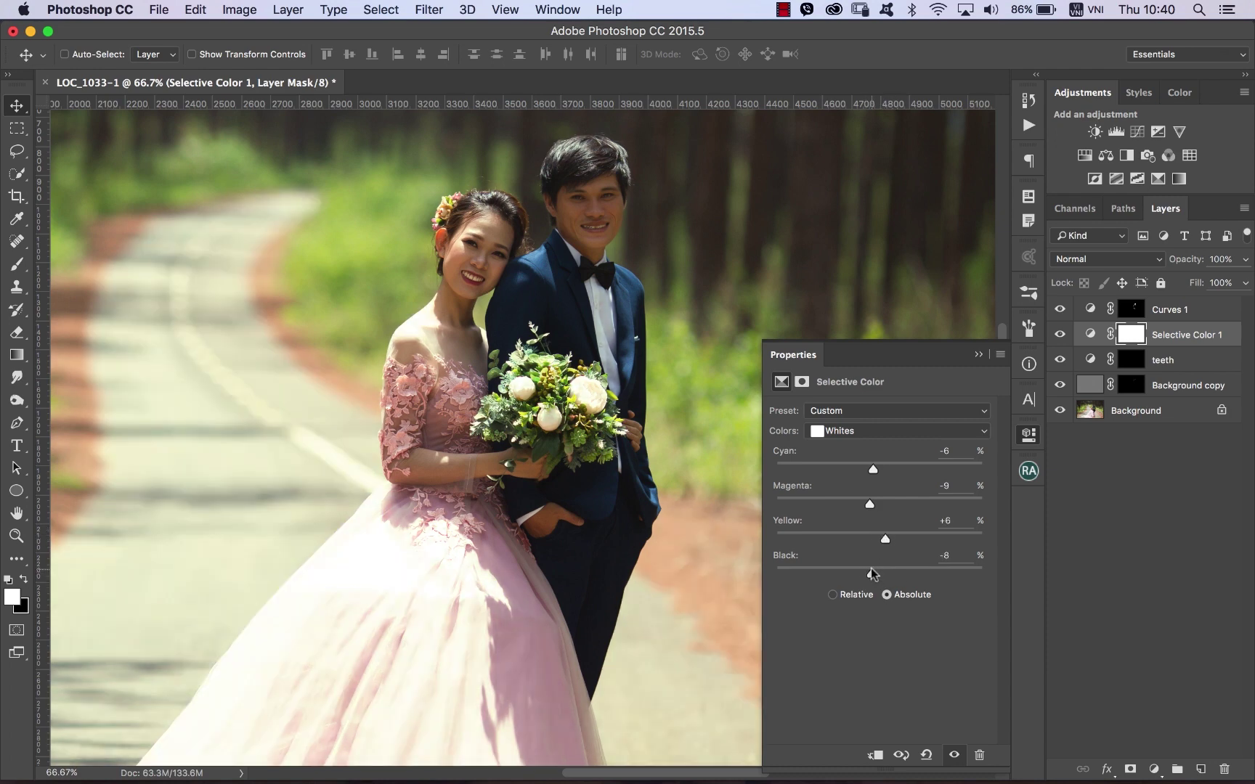
drag(871, 572, 875, 565)
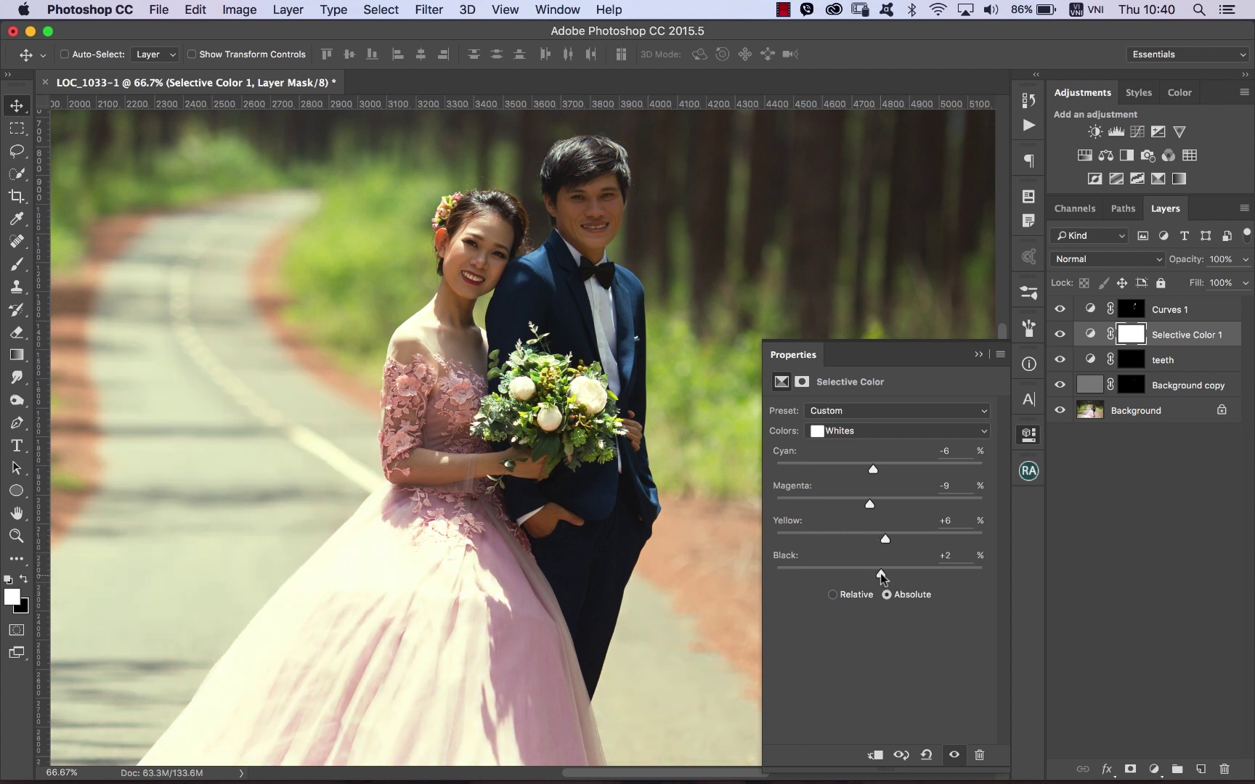
Raise Whites Black to +18, switch back to Relative, compare, and fit the photo on screen.
drag(885, 572, 885, 572)
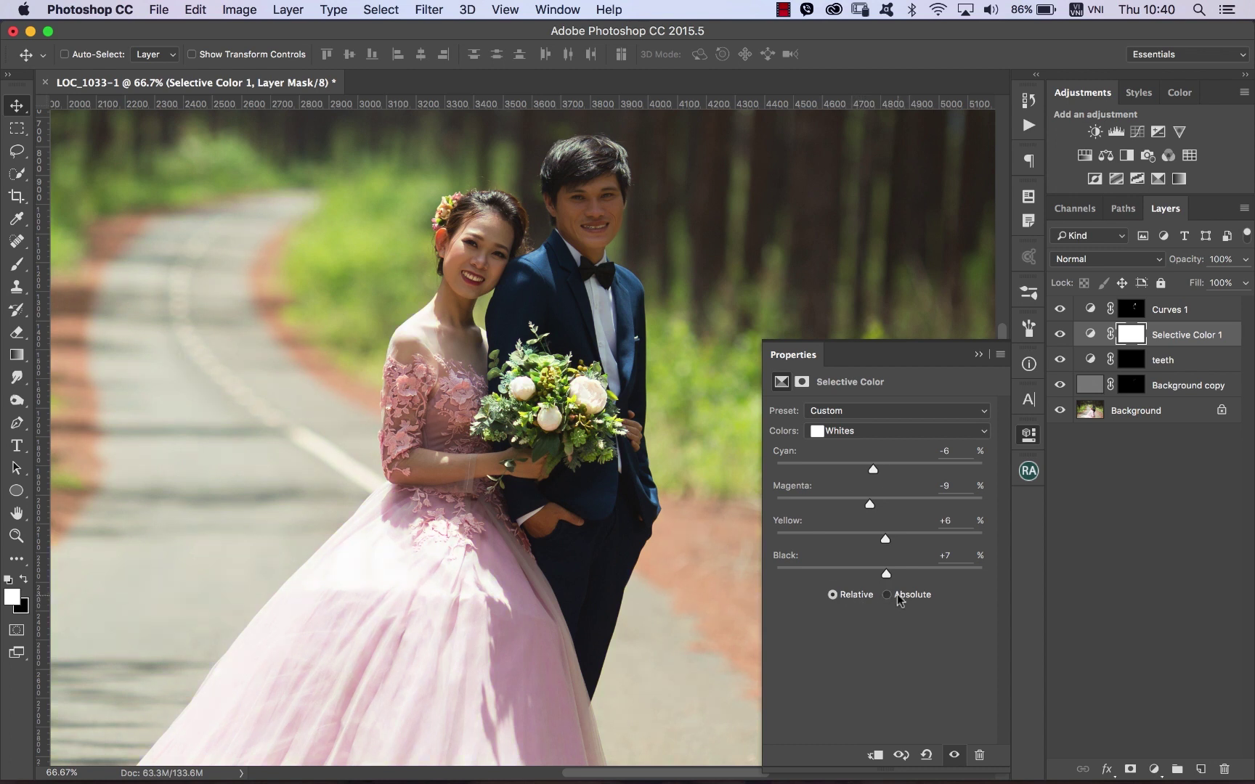
click(897, 594)
drag(890, 571, 894, 572)
click(1060, 336)
click(1060, 334)
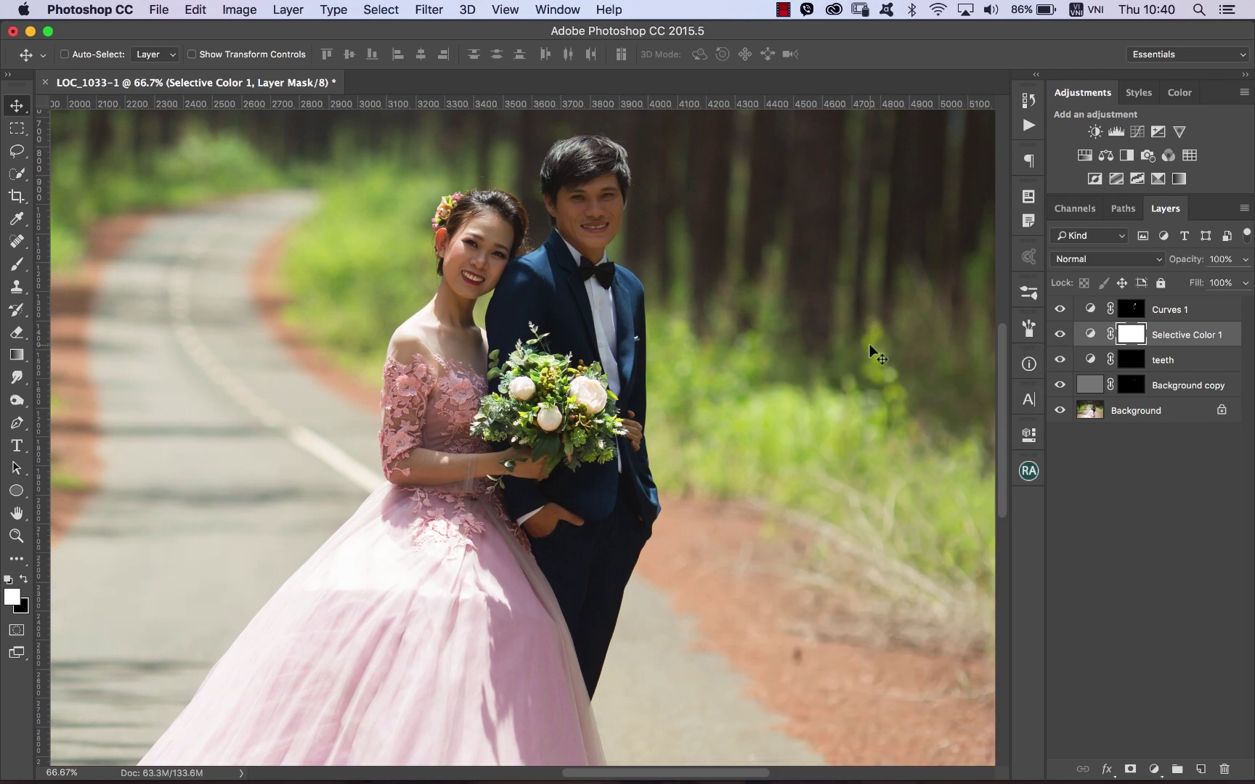
key(super+0)
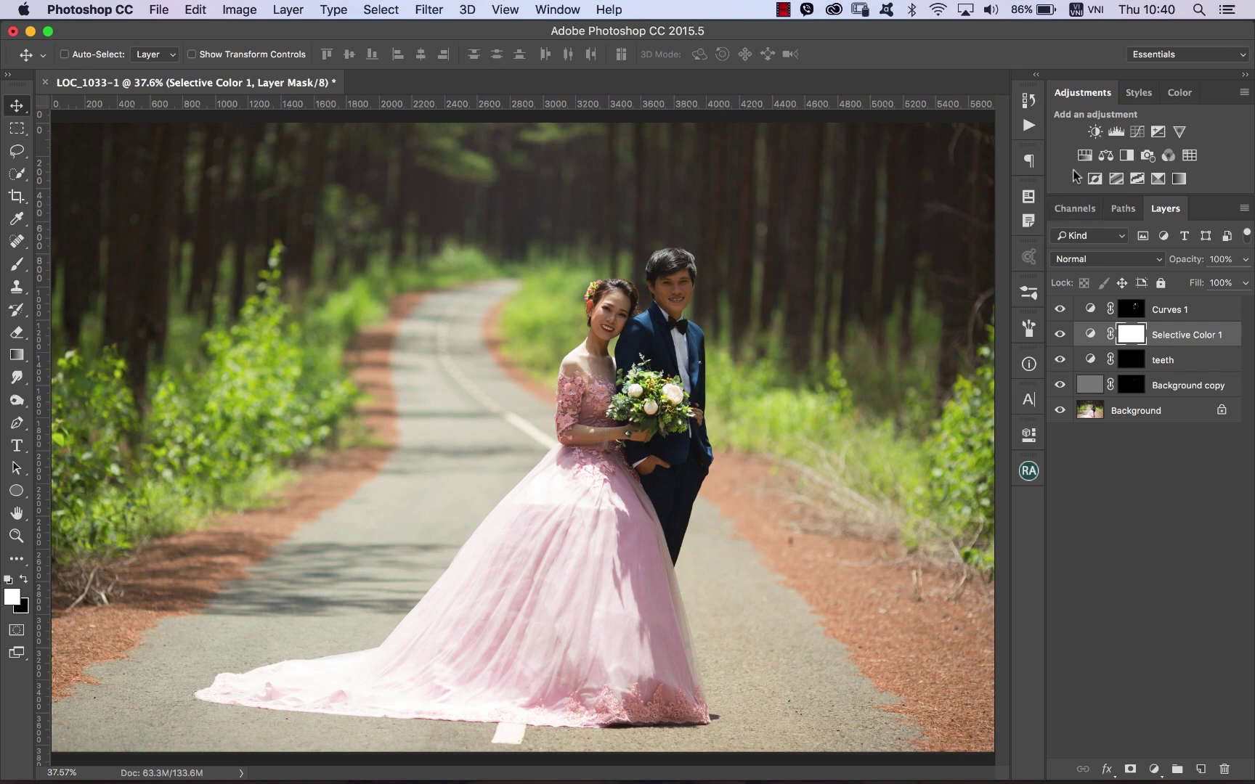
Add a Hue/Saturation layer, sample the man's face, and raise Reds Saturation to +13.
click(1084, 155)
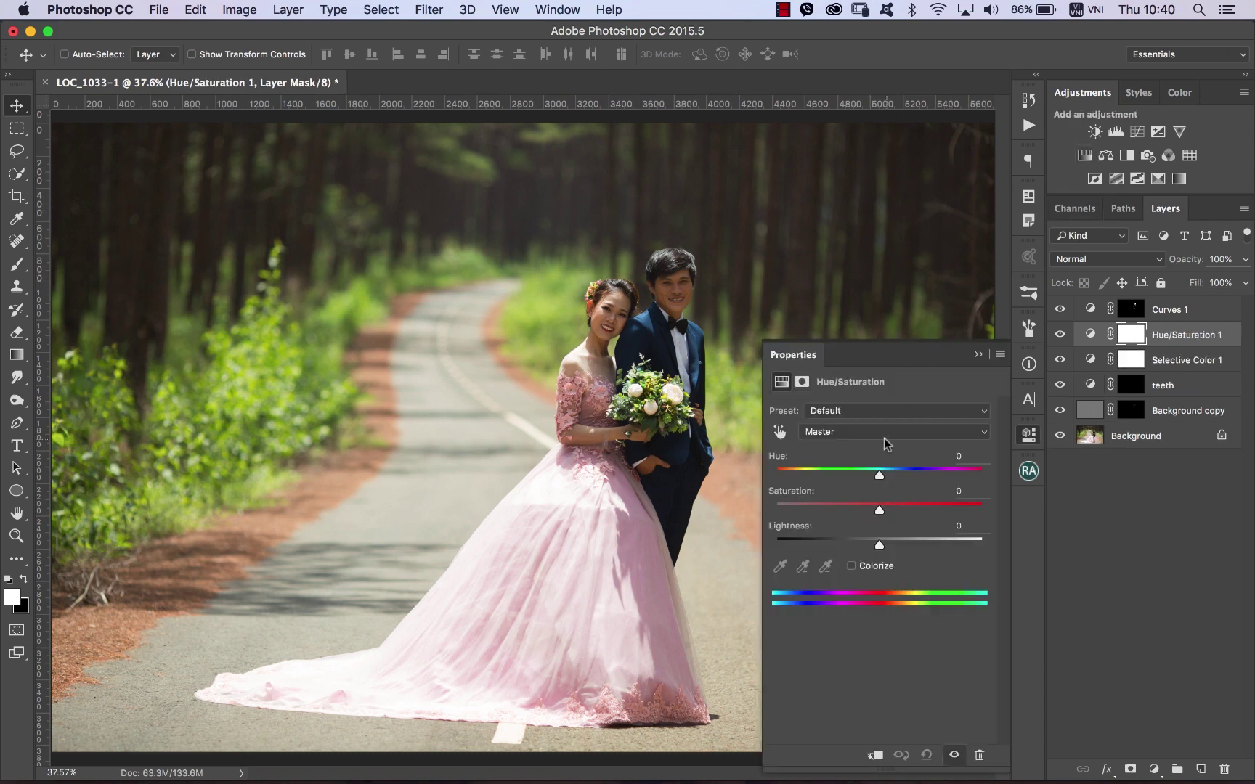
click(779, 431)
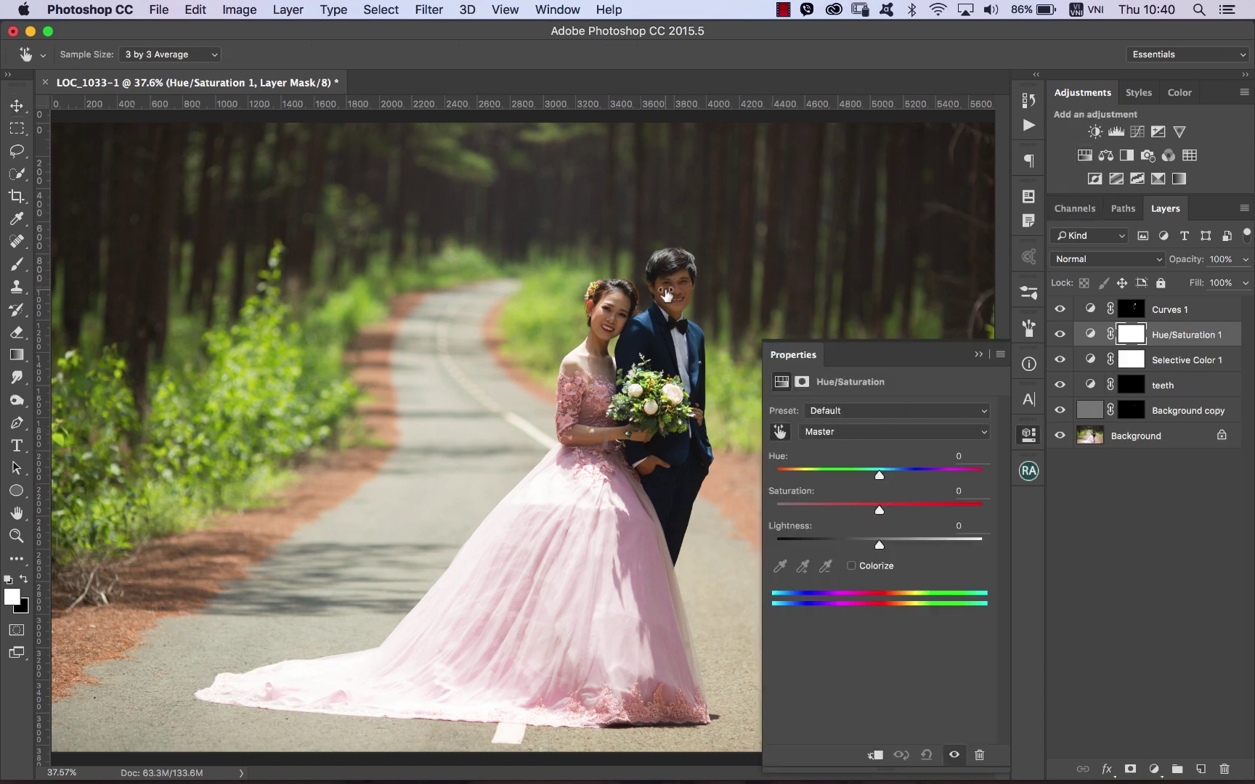
drag(666, 294, 674, 292)
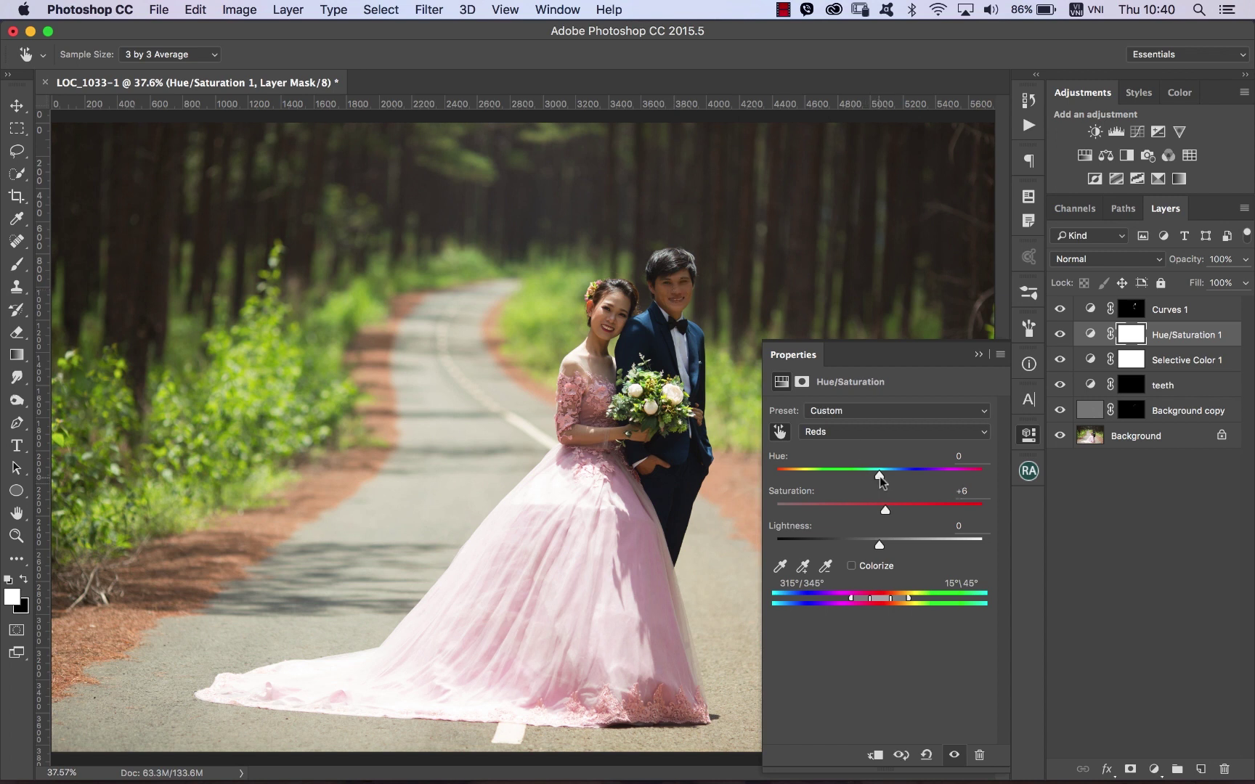
drag(880, 480, 883, 477)
drag(880, 478, 879, 477)
drag(886, 511, 886, 546)
click(1029, 435)
click(1059, 335)
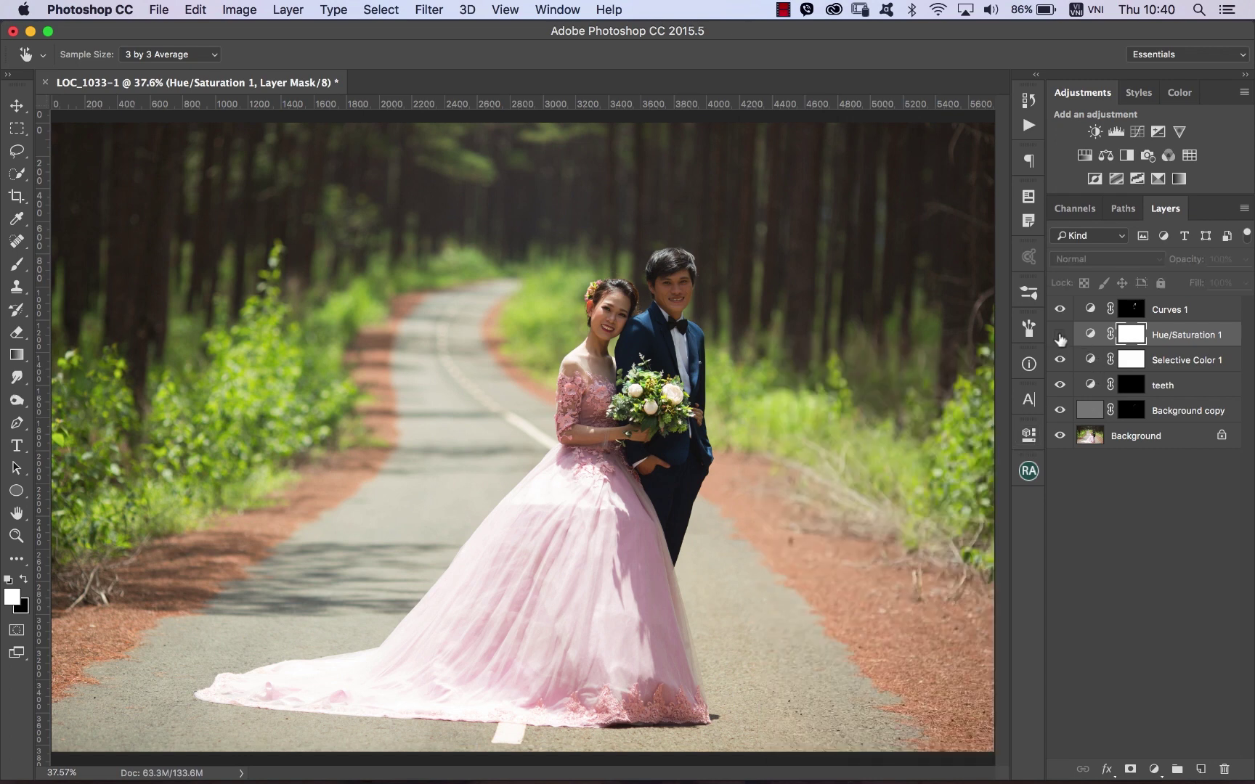
click(1059, 336)
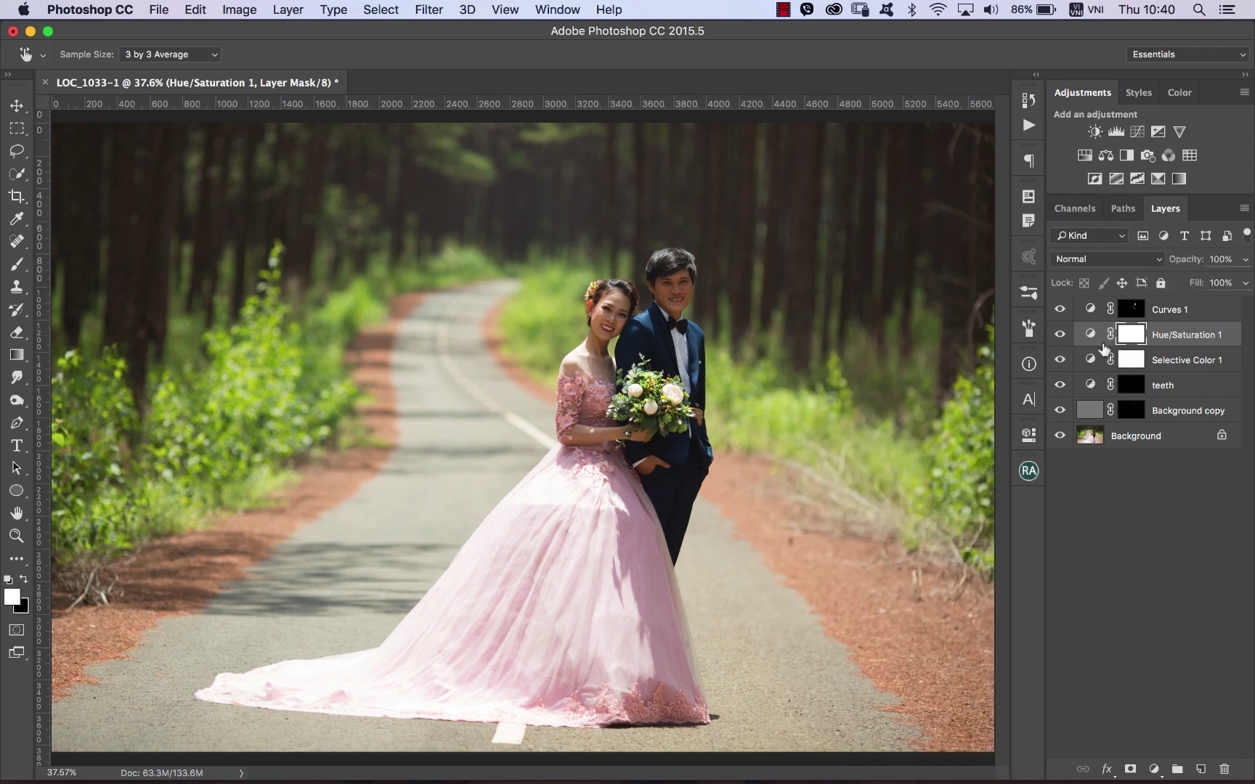
Invert the Hue/Saturation mask to black, zoom to the faces, and set a 63 px Brush.
key(ctrl+i)
drag(530, 222, 726, 396)
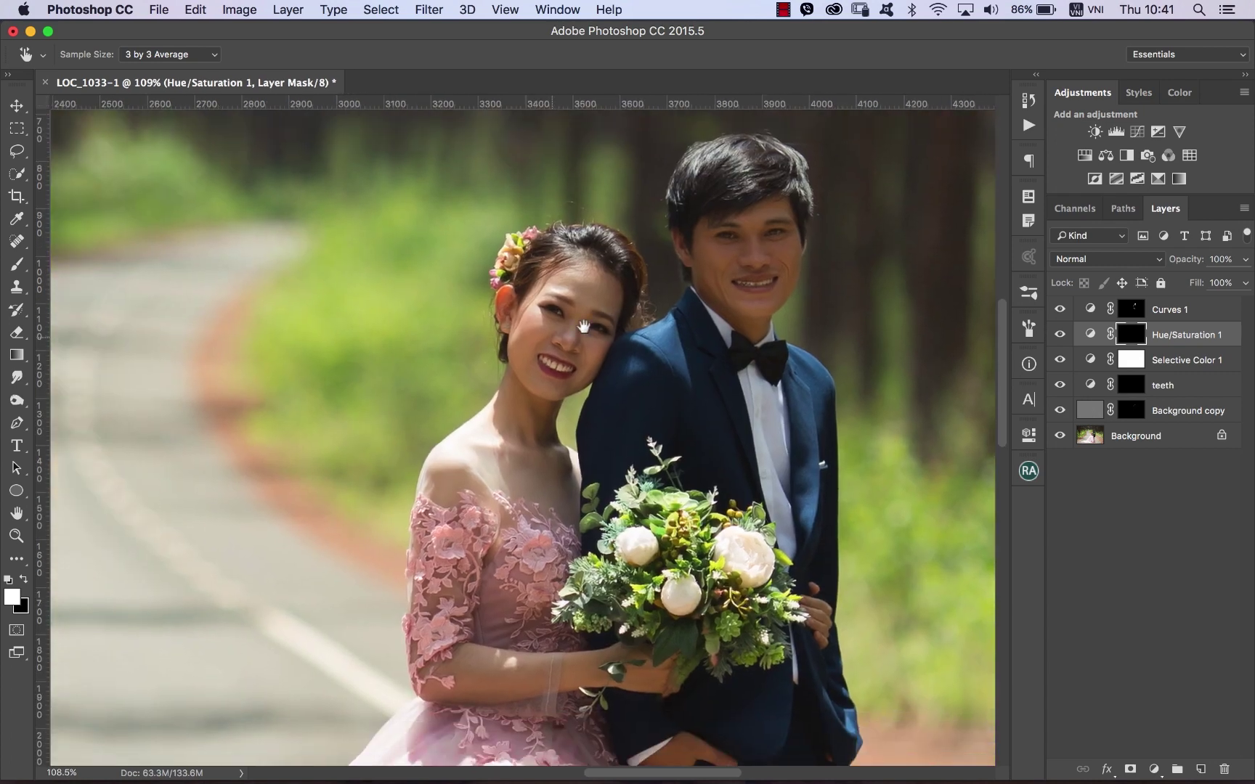
drag(583, 326, 614, 323)
key(b)
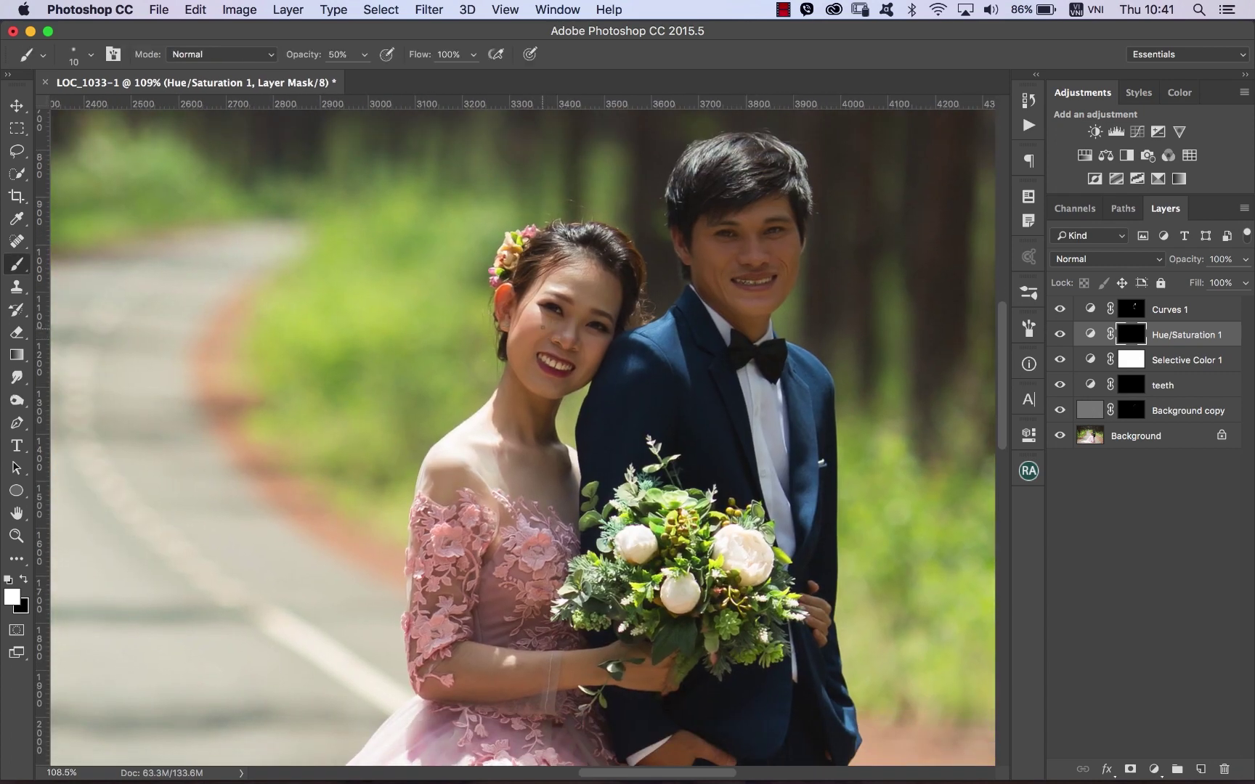
drag(522, 327, 584, 304)
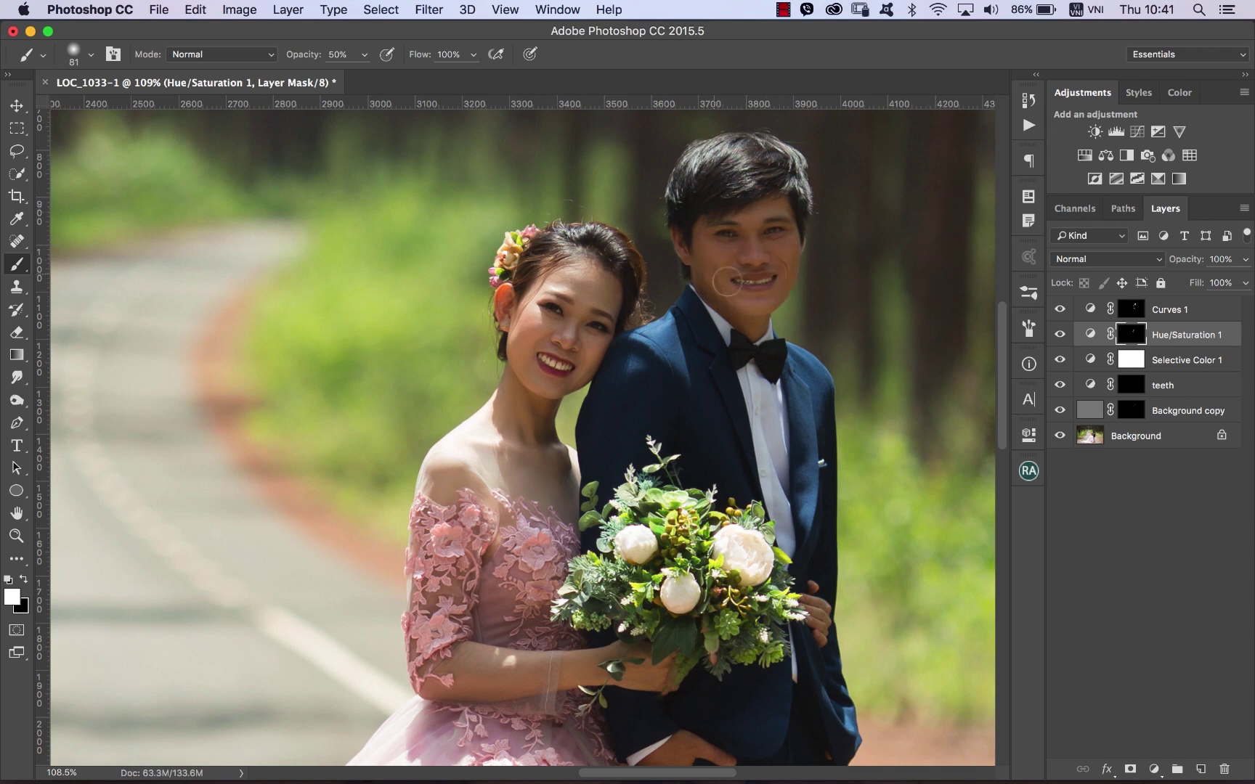
Paint the Hue/Saturation 1 mask over the groom's face and hair at 50% brush opacity.
drag(737, 320, 786, 191)
scroll(640, 425, down, 5)
scroll(602, 305, down, 1)
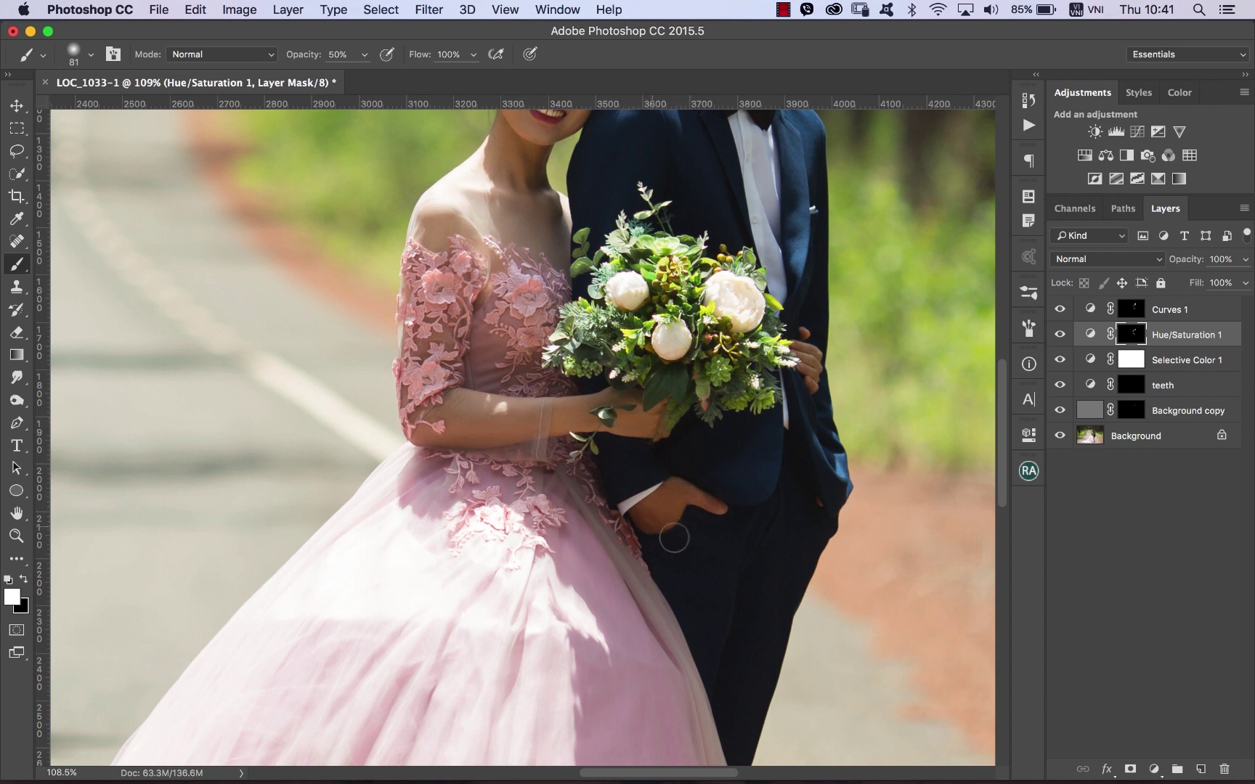
scroll(653, 523, up, 5)
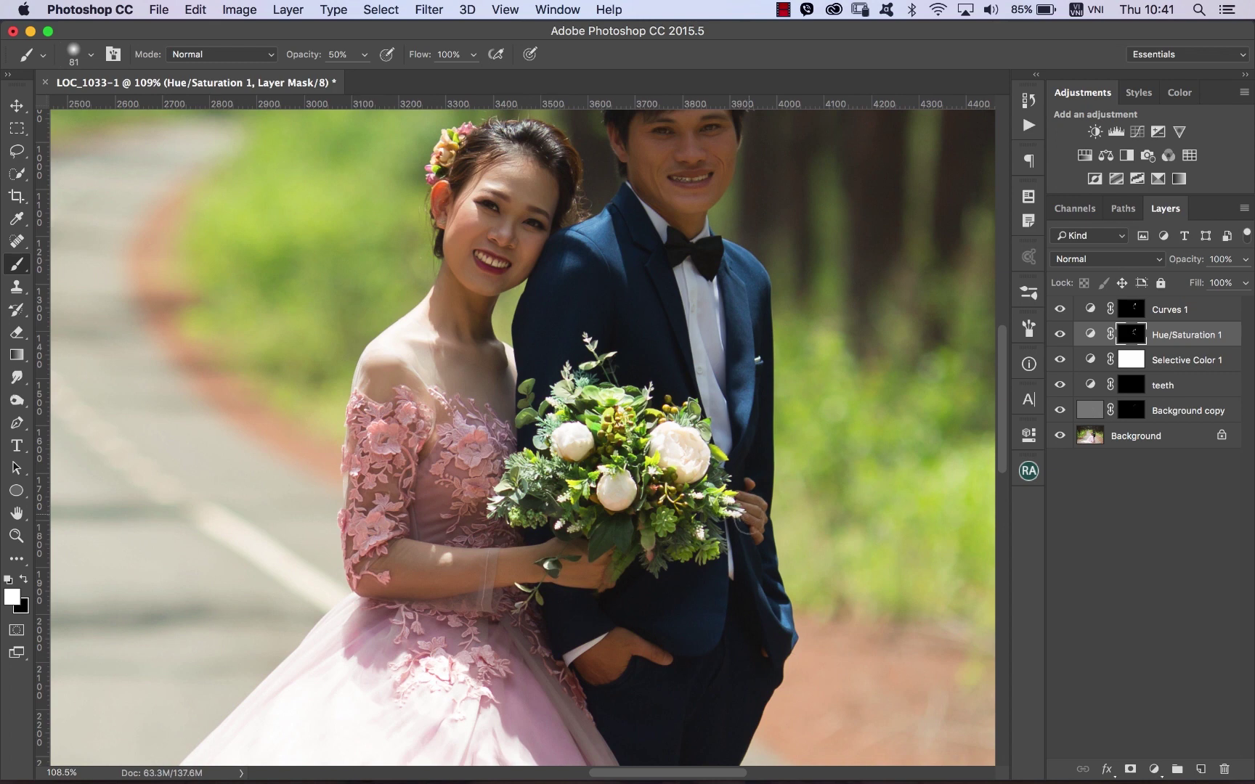
scroll(690, 406, up, 2)
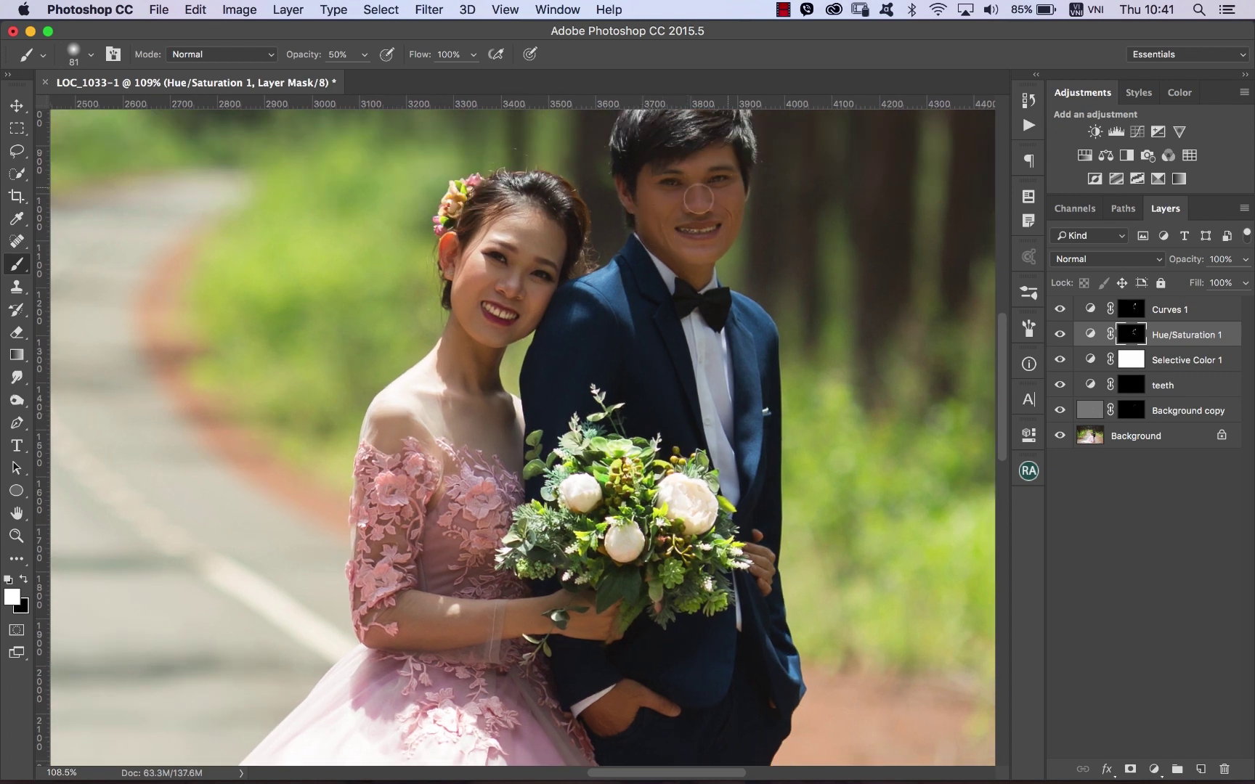
Recentre the view on the couple and trees, and select the Background layer.
drag(594, 310, 632, 317)
scroll(632, 316, down, 1)
scroll(606, 330, down, 1)
scroll(596, 359, down, 1)
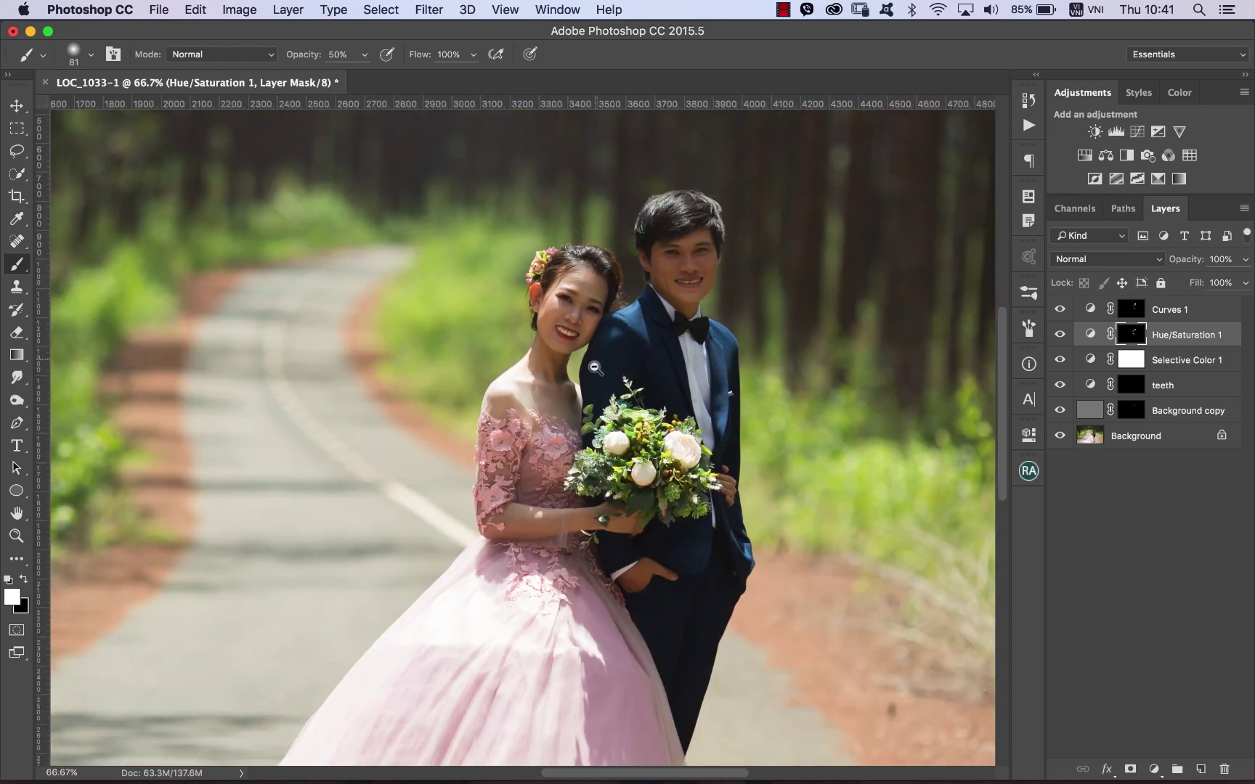
drag(508, 425, 611, 328)
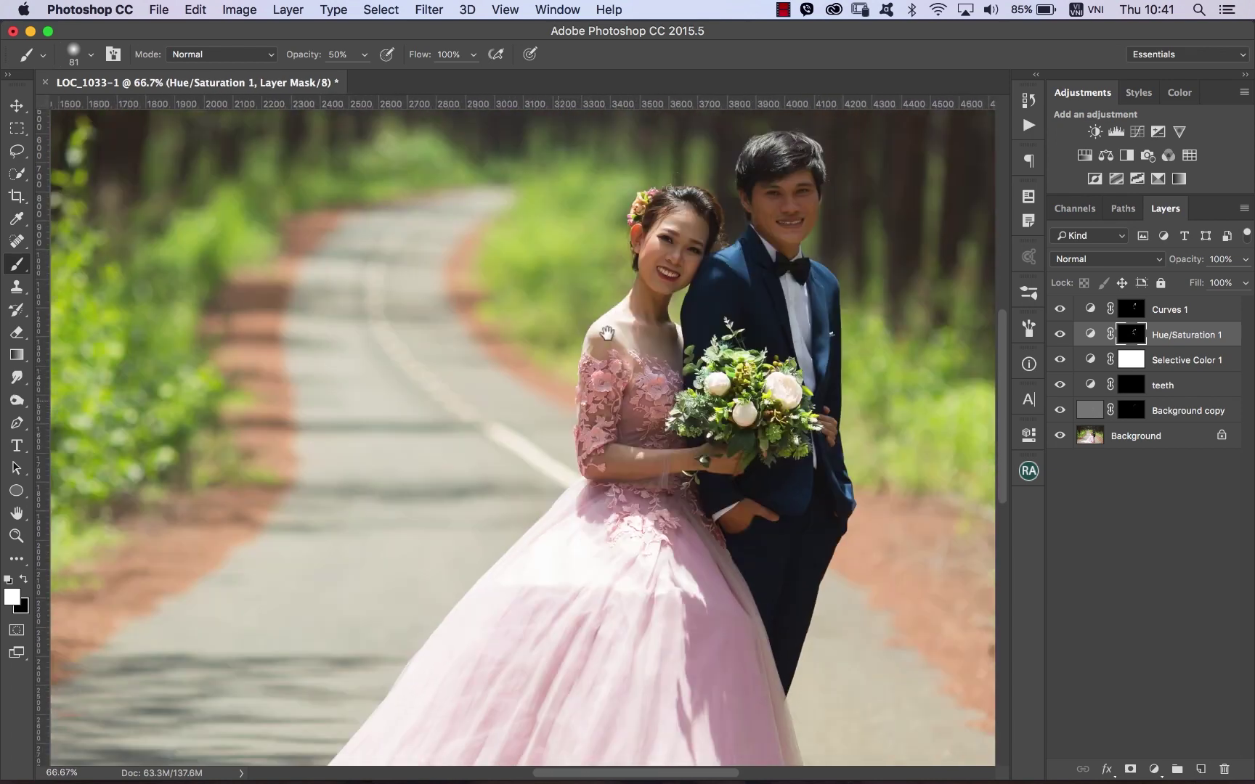
click(1126, 439)
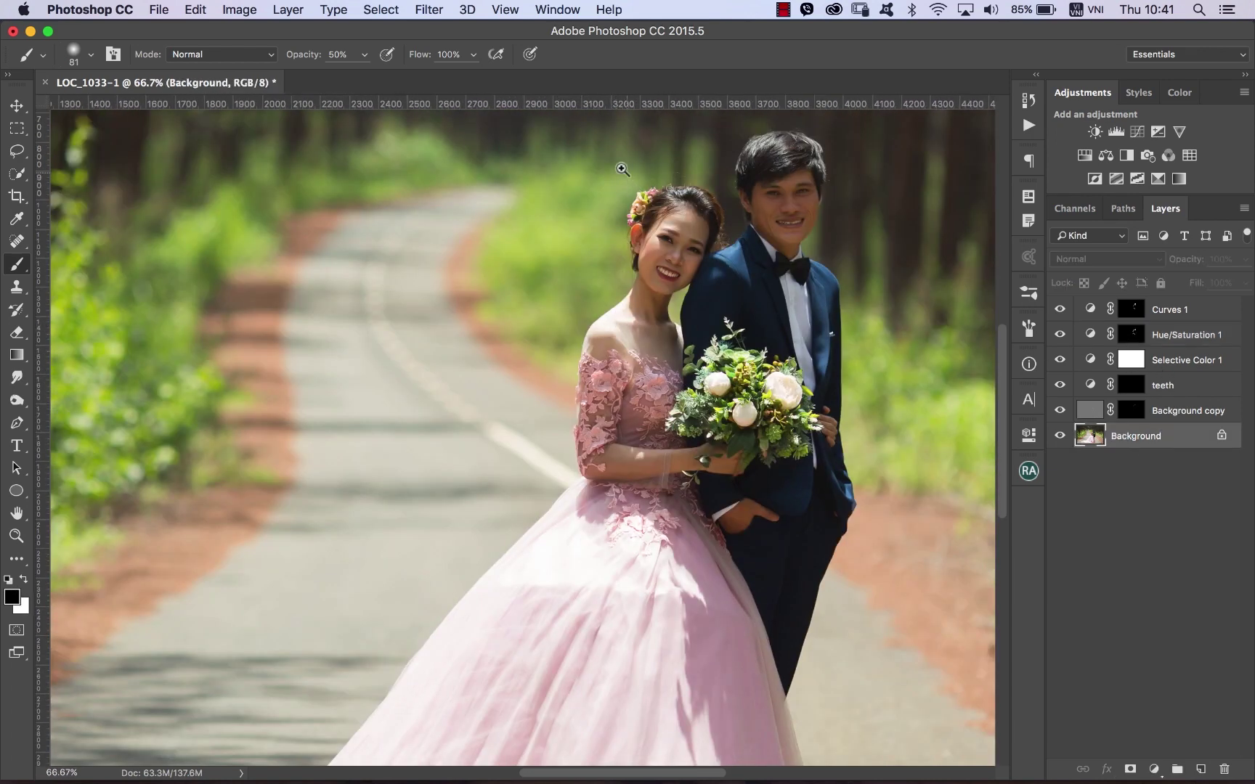
Zoom in on the bride's face and sample a Clone Stamp source from the background.
drag(706, 289, 705, 289)
drag(569, 218, 569, 353)
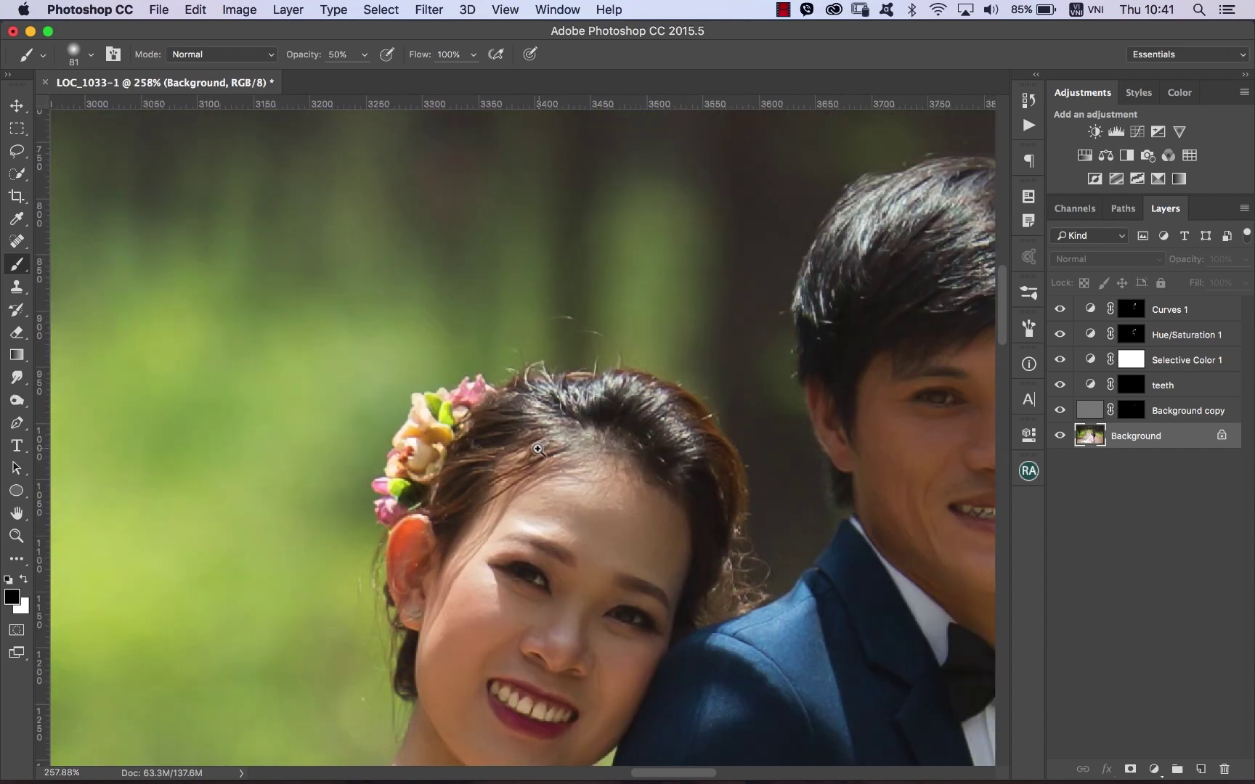
scroll(543, 514, up, 1)
scroll(544, 514, down, 5)
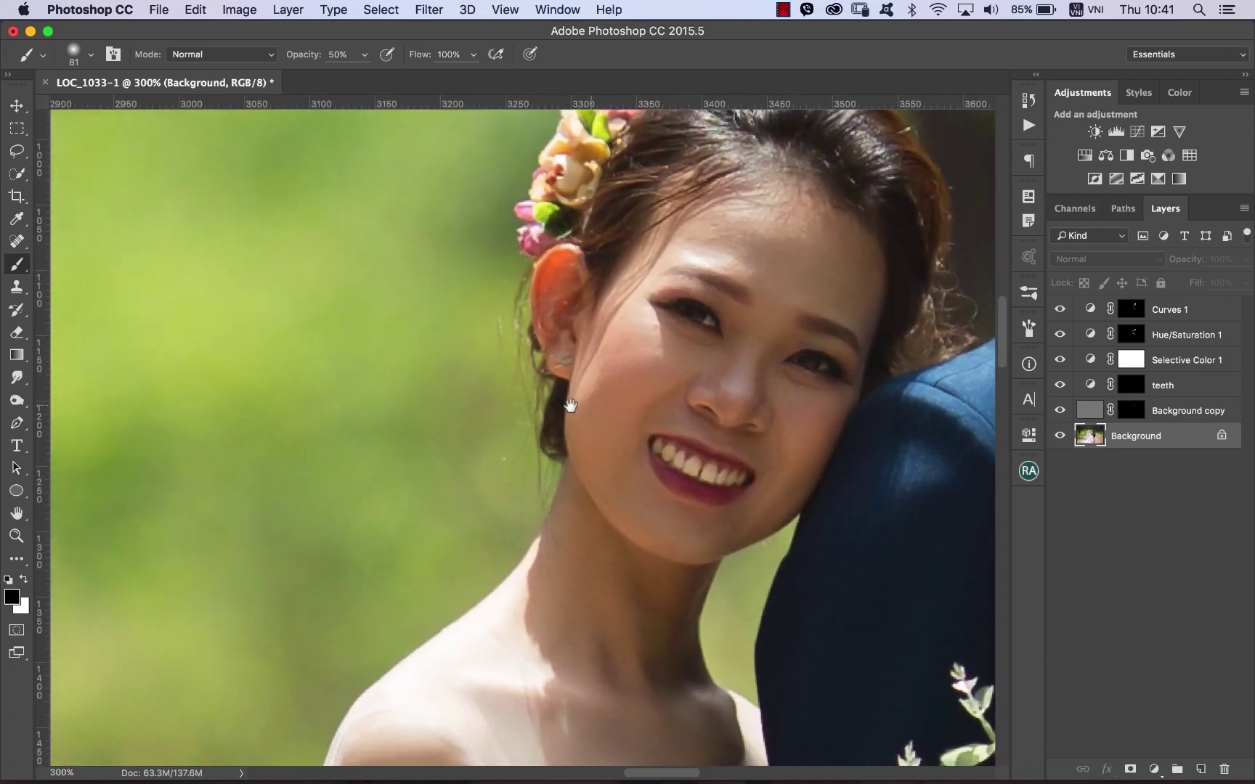
scroll(573, 406, left, 3)
scroll(573, 406, left, 1)
scroll(552, 403, up, 1)
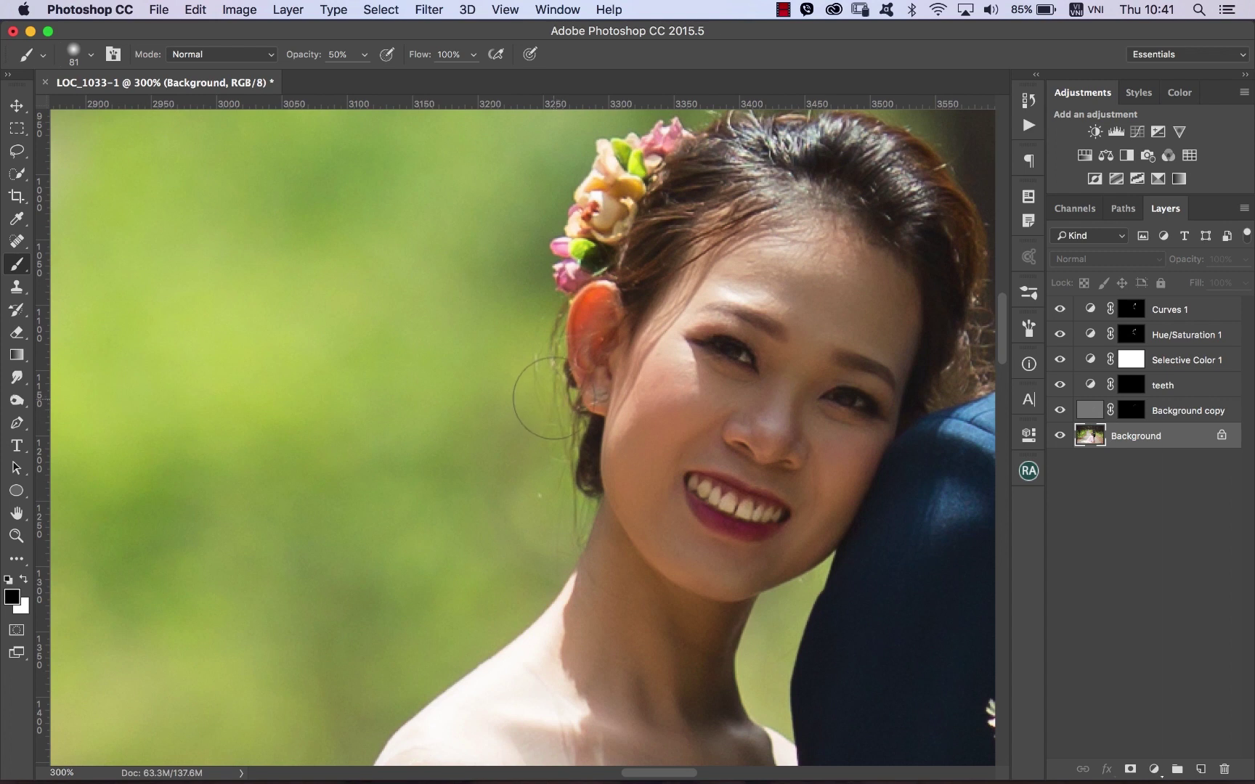
key(s)
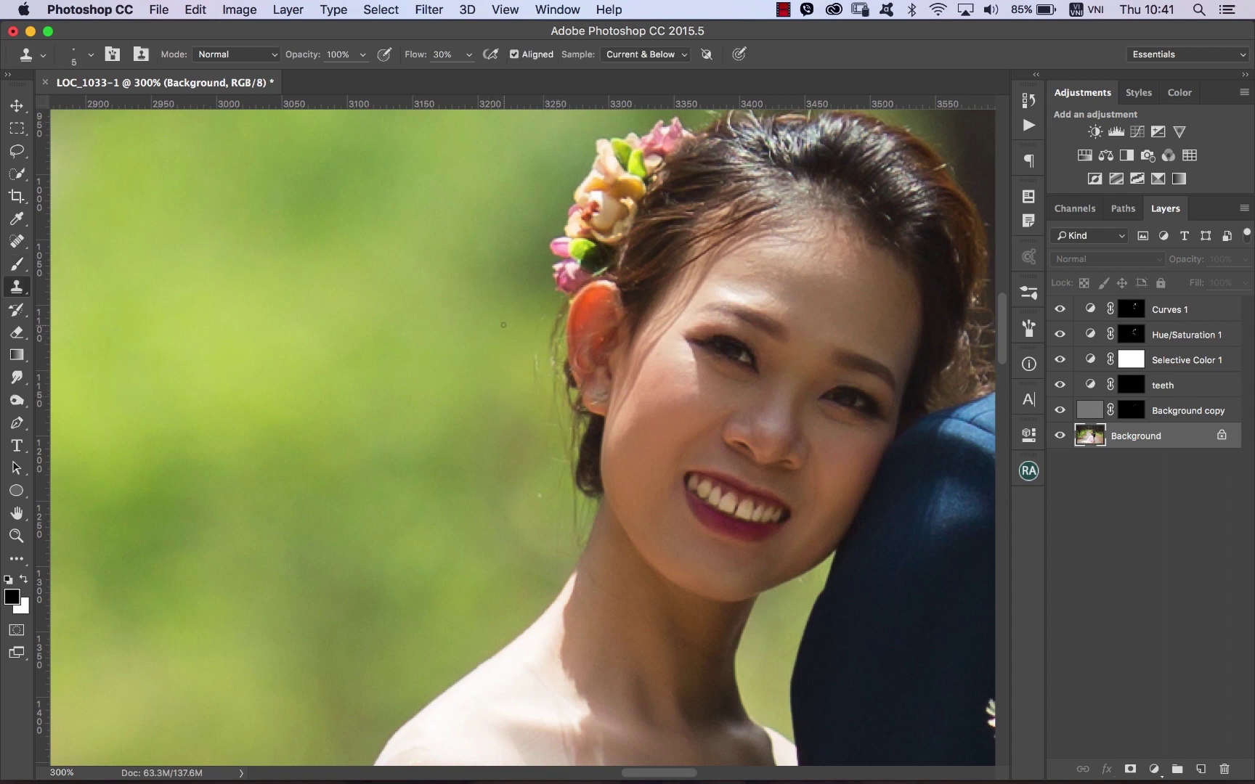
drag(503, 324, 490, 325)
alt+click(550, 500)
Zoom closely around the ear, enlarge the clone brush and sample clean green background.
key(p)
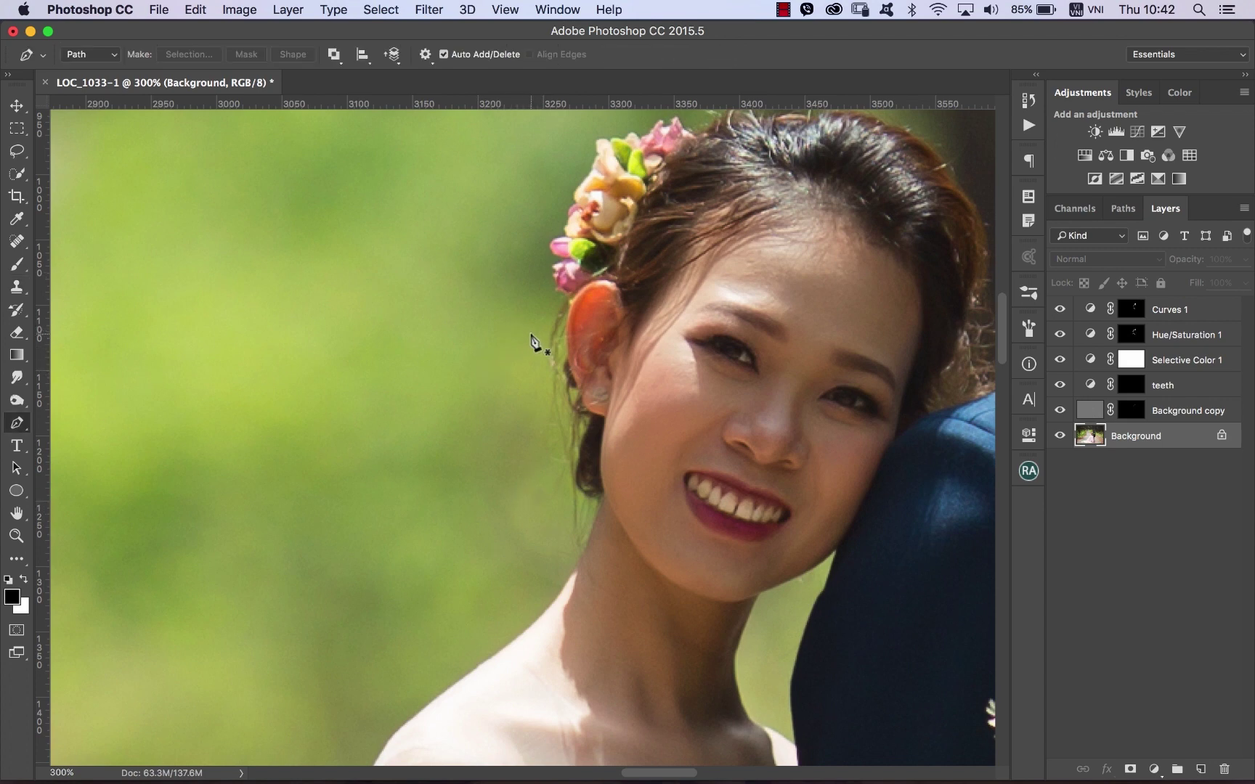
drag(407, 239, 778, 602)
drag(574, 370, 619, 388)
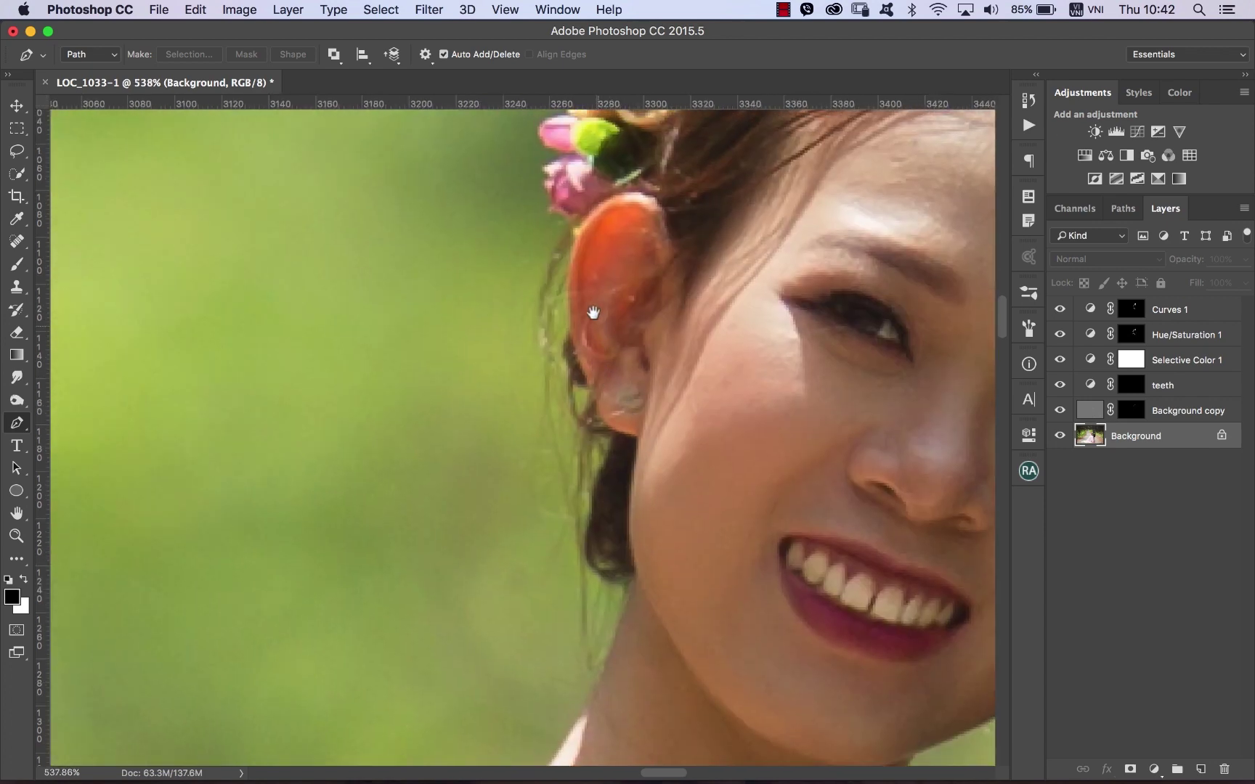
key(s)
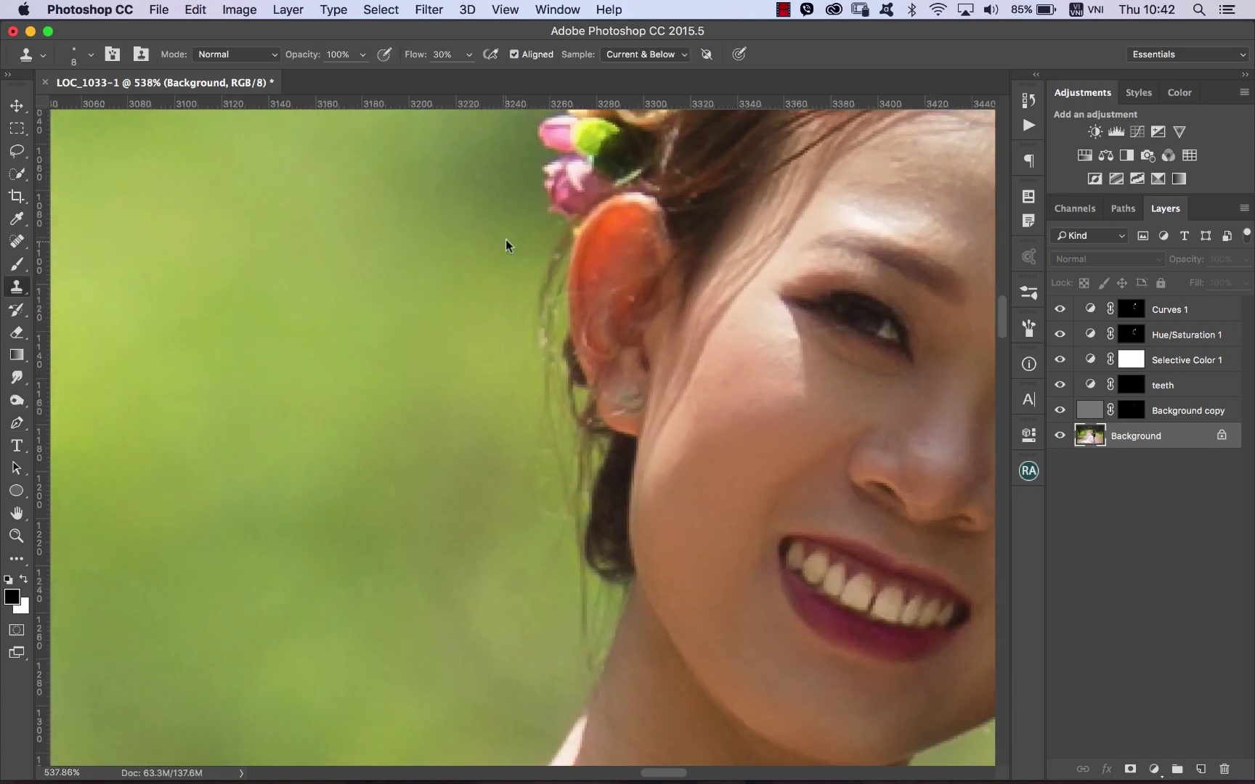
ctrl+alt+drag(507, 246, 517, 237)
alt+click(537, 239)
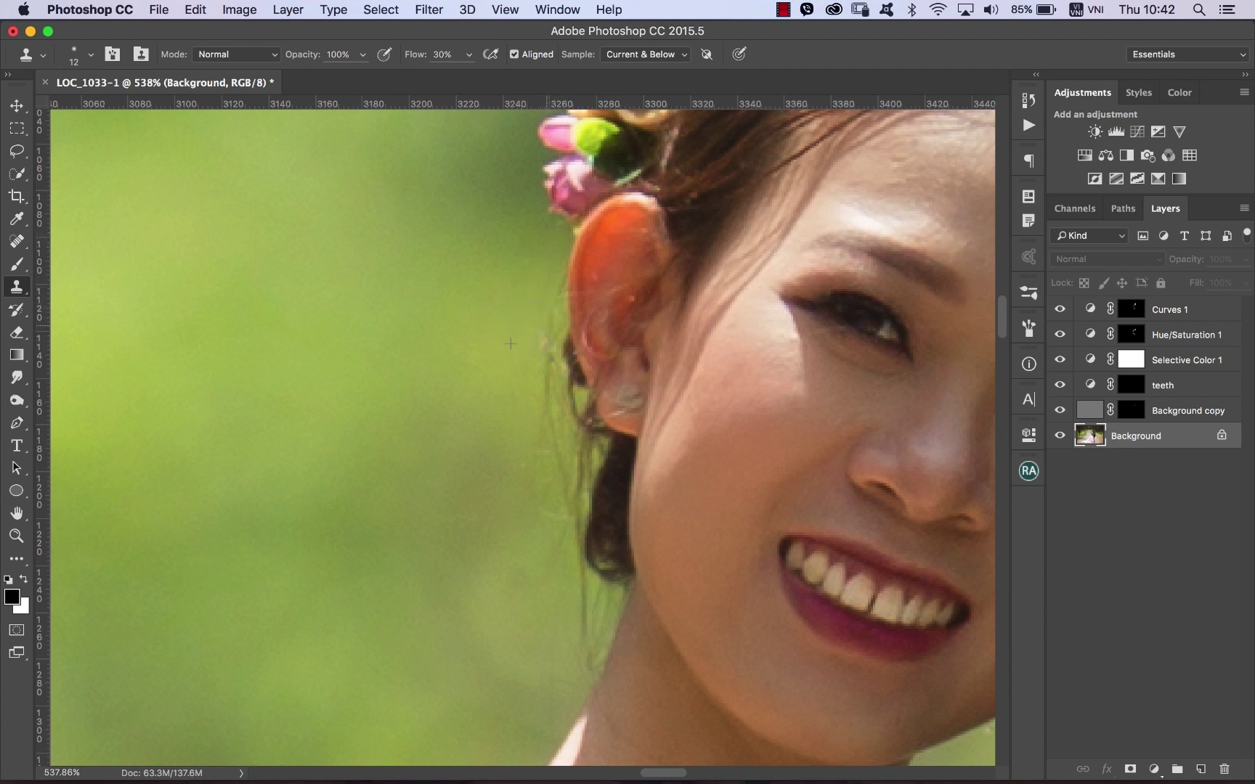
Clone green background over the stray hairs beside the ear and left of the neck.
alt+click(494, 361)
mouse_move(552, 363)
mouse_down()
mouse_move(537, 401)
mouse_move(560, 438)
mouse_up()
scroll(540, 484, down, 5)
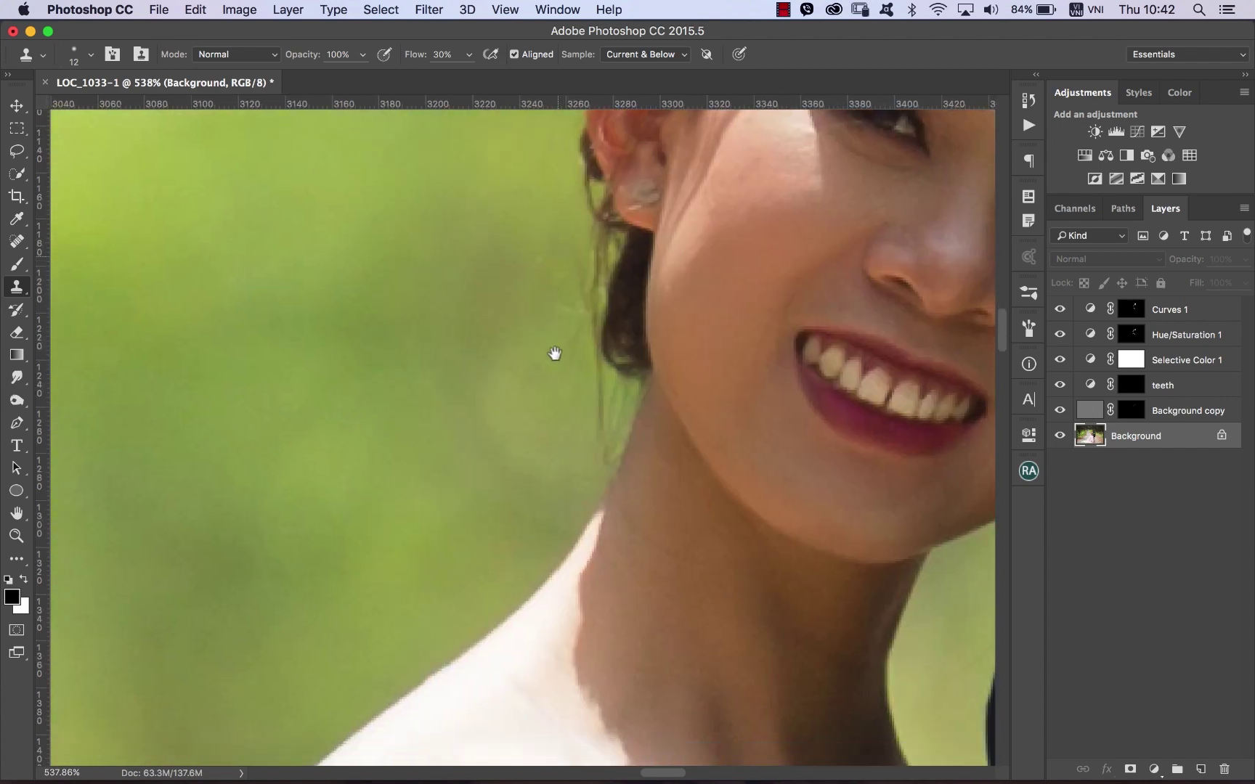
alt+click(565, 446)
mouse_move(601, 457)
mouse_down()
mouse_move(600, 402)
mouse_move(614, 433)
mouse_move(622, 393)
mouse_move(594, 359)
mouse_move(607, 384)
mouse_move(533, 375)
mouse_move(522, 294)
mouse_move(586, 322)
mouse_move(566, 347)
mouse_up()
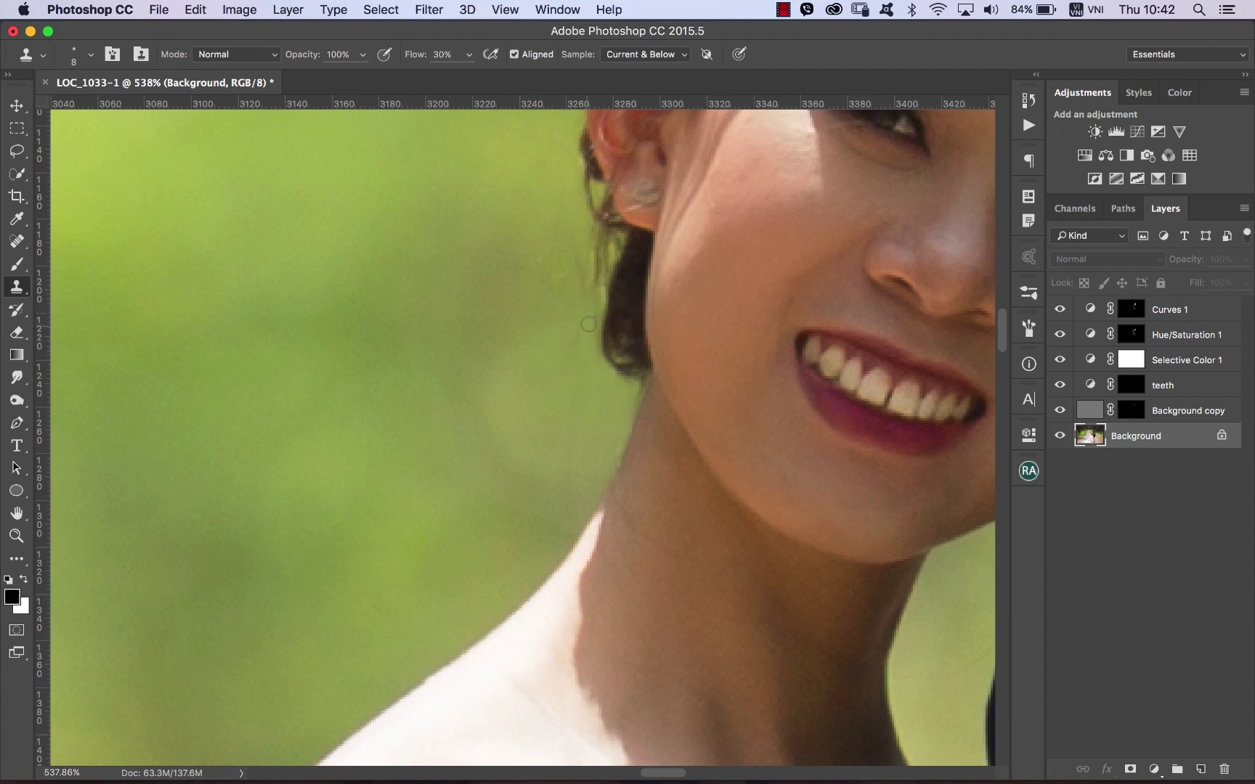
drag(548, 289, 581, 272)
drag(583, 399, 608, 240)
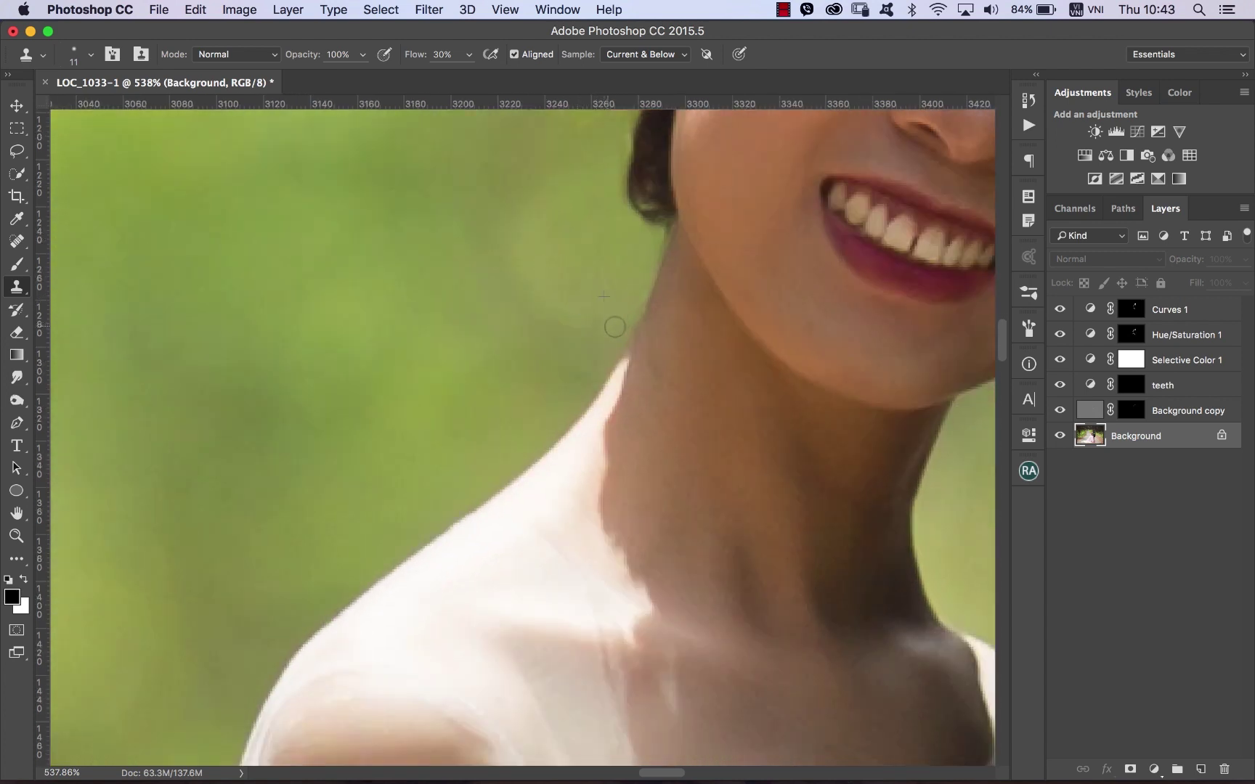
drag(620, 281, 618, 279)
Zoom out to the whole head and pan to the groom's shoulder.
alt+click(625, 540)
alt+click(633, 434)
alt+click(589, 361)
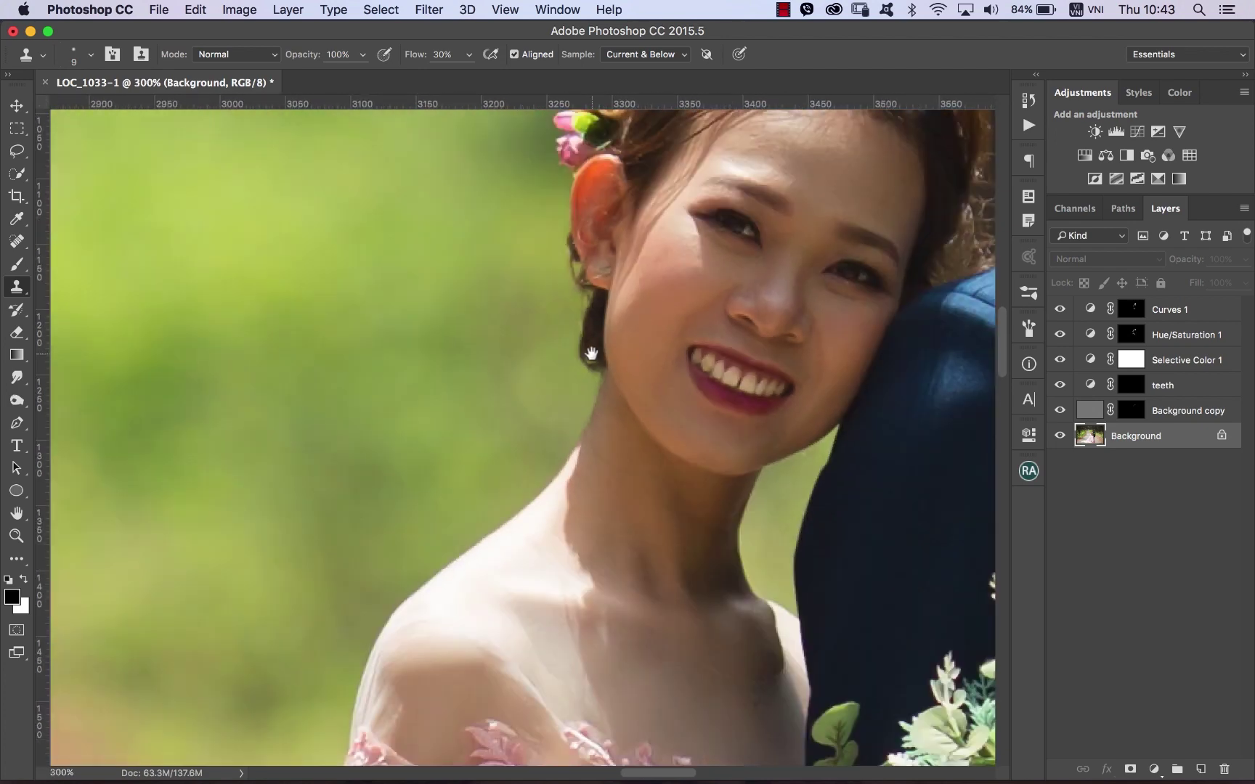
scroll(592, 352, up, 3)
scroll(731, 270, up, 3)
scroll(690, 305, right, 3)
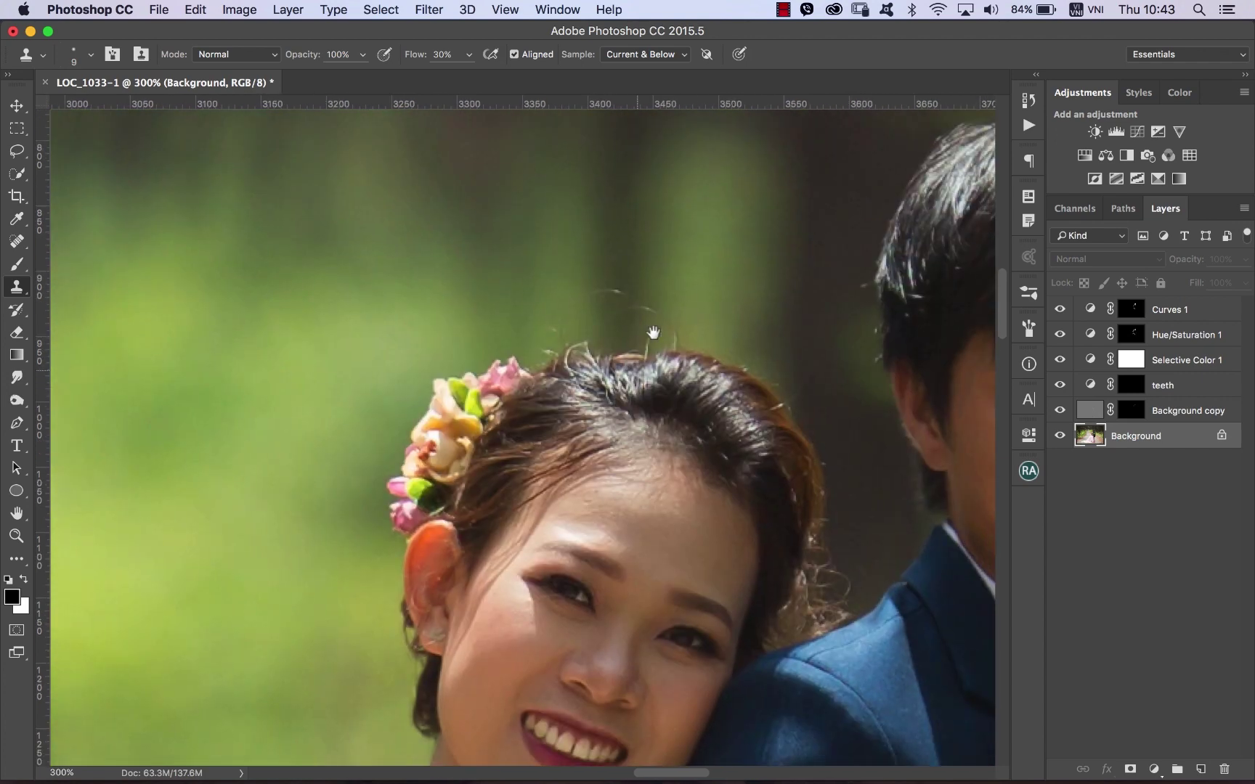
scroll(697, 312, down, 3)
scroll(697, 312, right, 3)
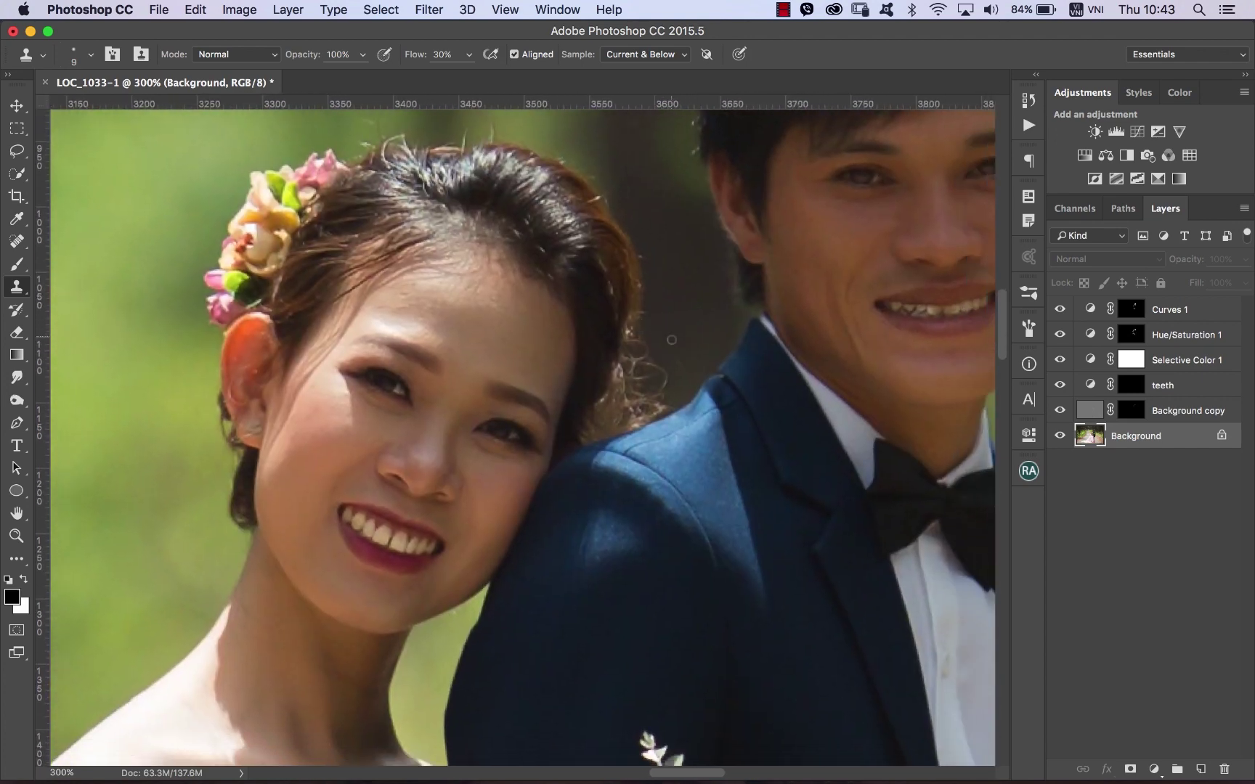
Clone over the flyaway hair edge against the shoulder with an enlarged brush.
mouse_move(673, 347)
mouse_down()
mouse_move(659, 321)
mouse_move(647, 357)
mouse_move(662, 394)
mouse_move(641, 364)
mouse_up()
alt+click(659, 320)
mouse_move(663, 327)
mouse_down()
mouse_move(673, 327)
mouse_move(635, 381)
mouse_move(662, 406)
mouse_move(658, 362)
mouse_move(636, 413)
mouse_up()
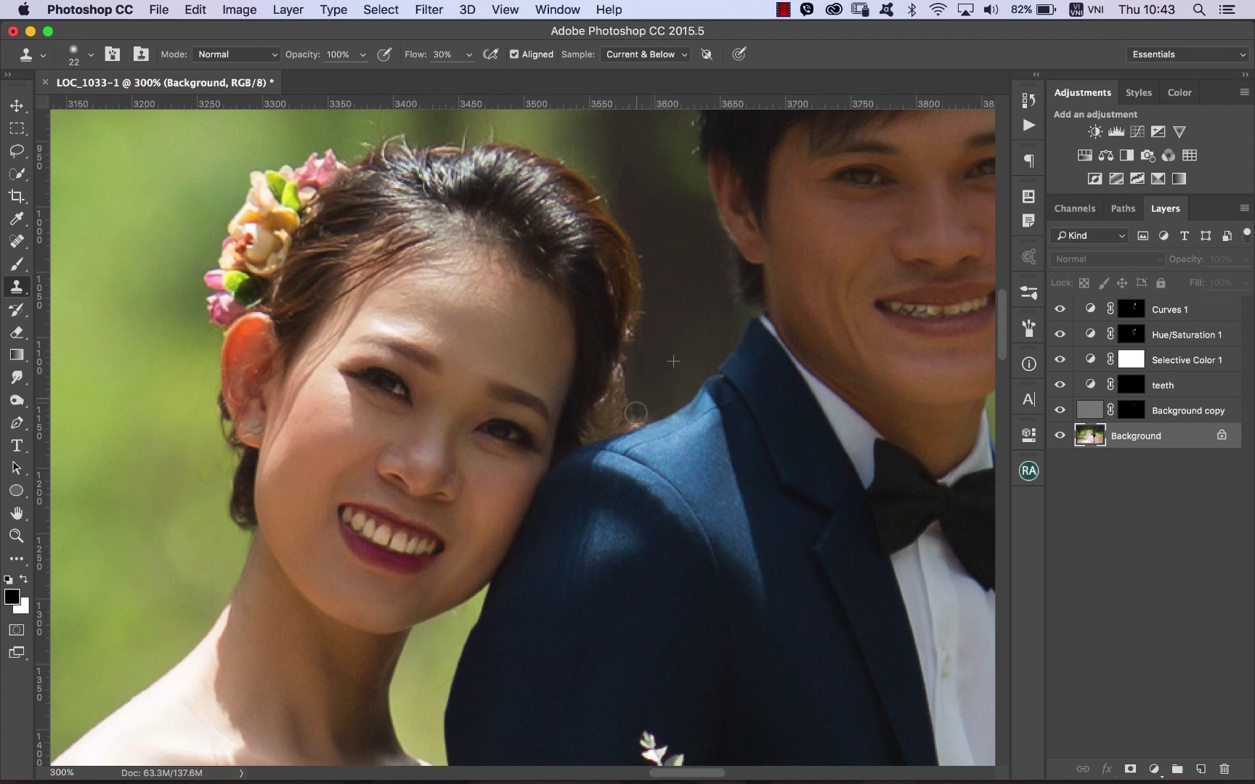
drag(642, 387, 645, 369)
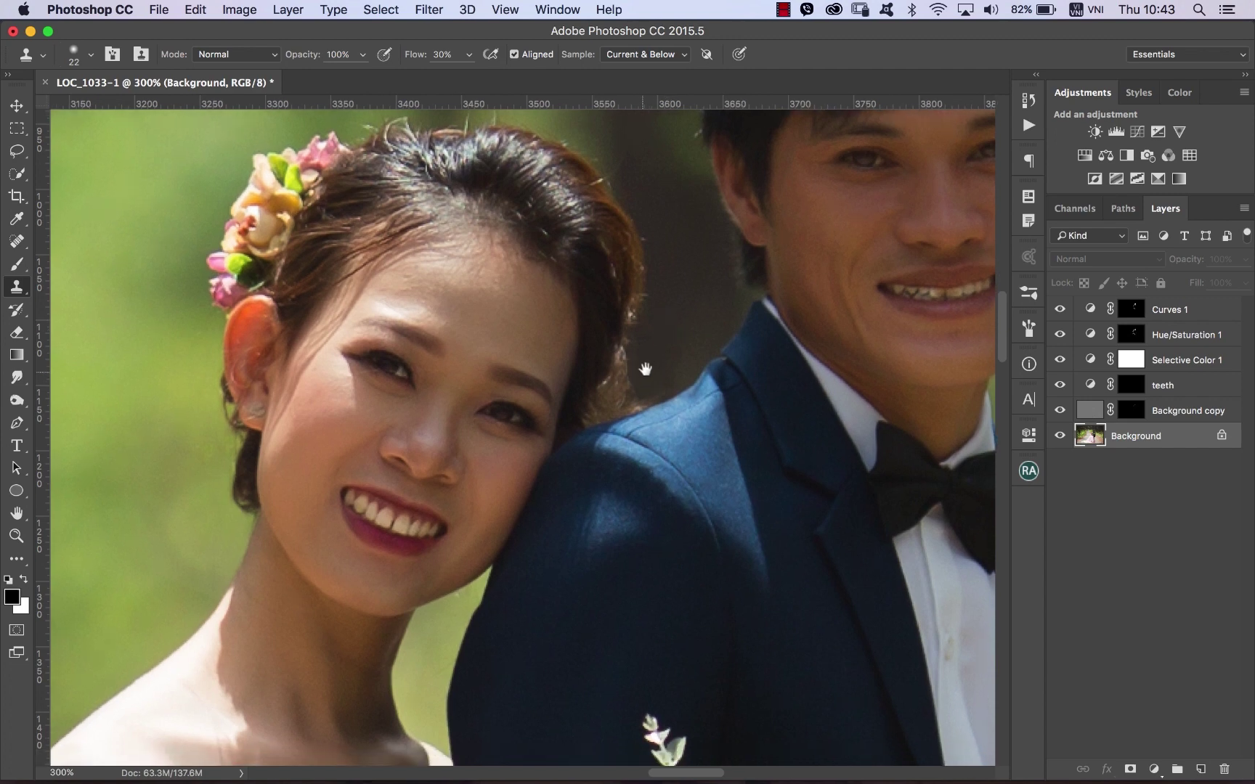
scroll(733, 450, up, 3)
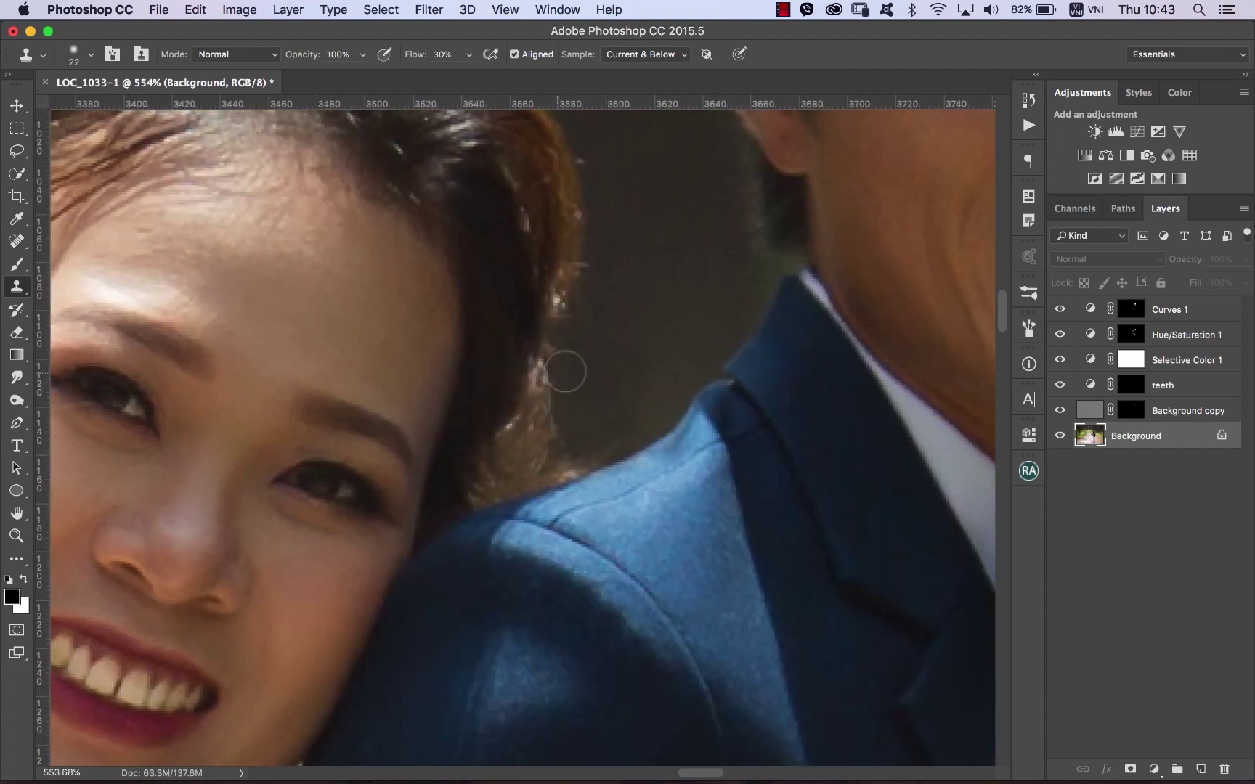
Draw a closed pen path around the hair edge and shoulder.
key(p)
click(564, 304)
click(546, 344)
click(527, 385)
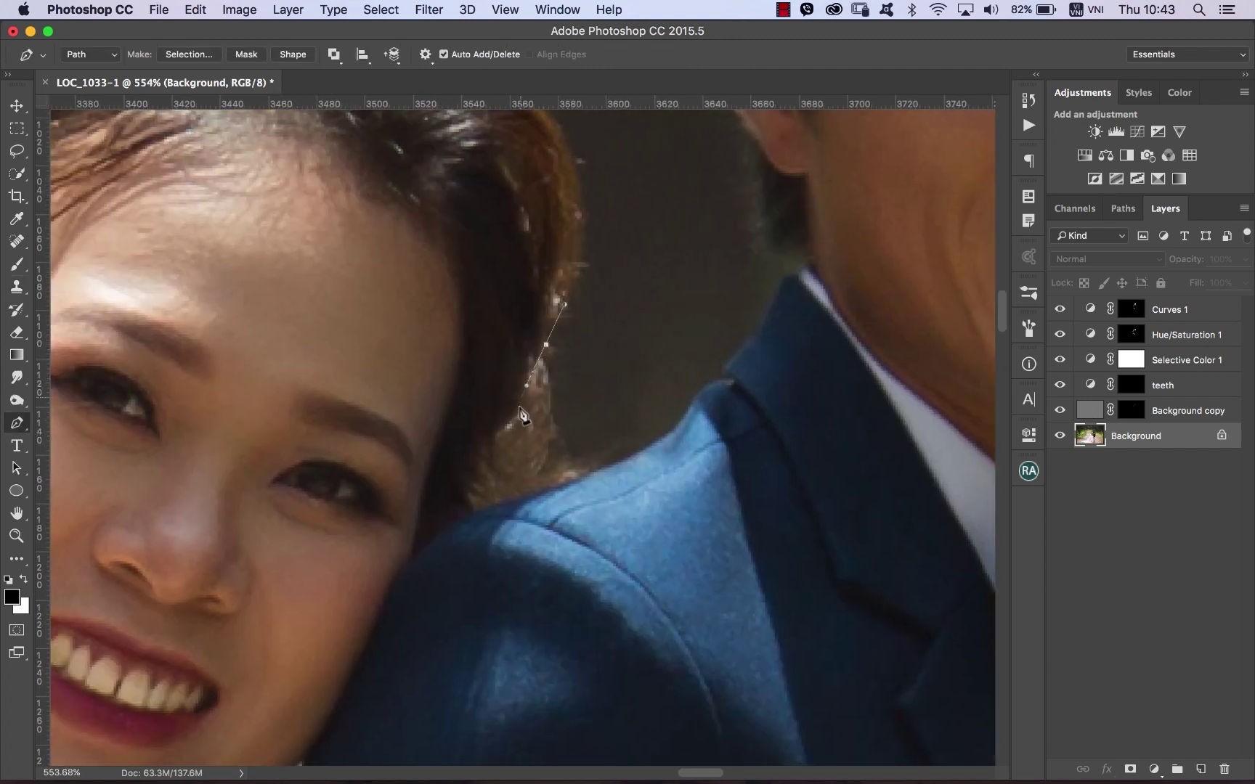
click(521, 410)
click(490, 443)
mouse_move(470, 489)
mouse_down()
mouse_move(535, 494)
mouse_move(600, 468)
mouse_up()
click(479, 508)
click(639, 415)
click(614, 351)
click(572, 335)
Convert the path to a selection feathered by 1 px and preview it in Quick Mask.
key(ctrl+Return)
key(shift+F6)
text(1)
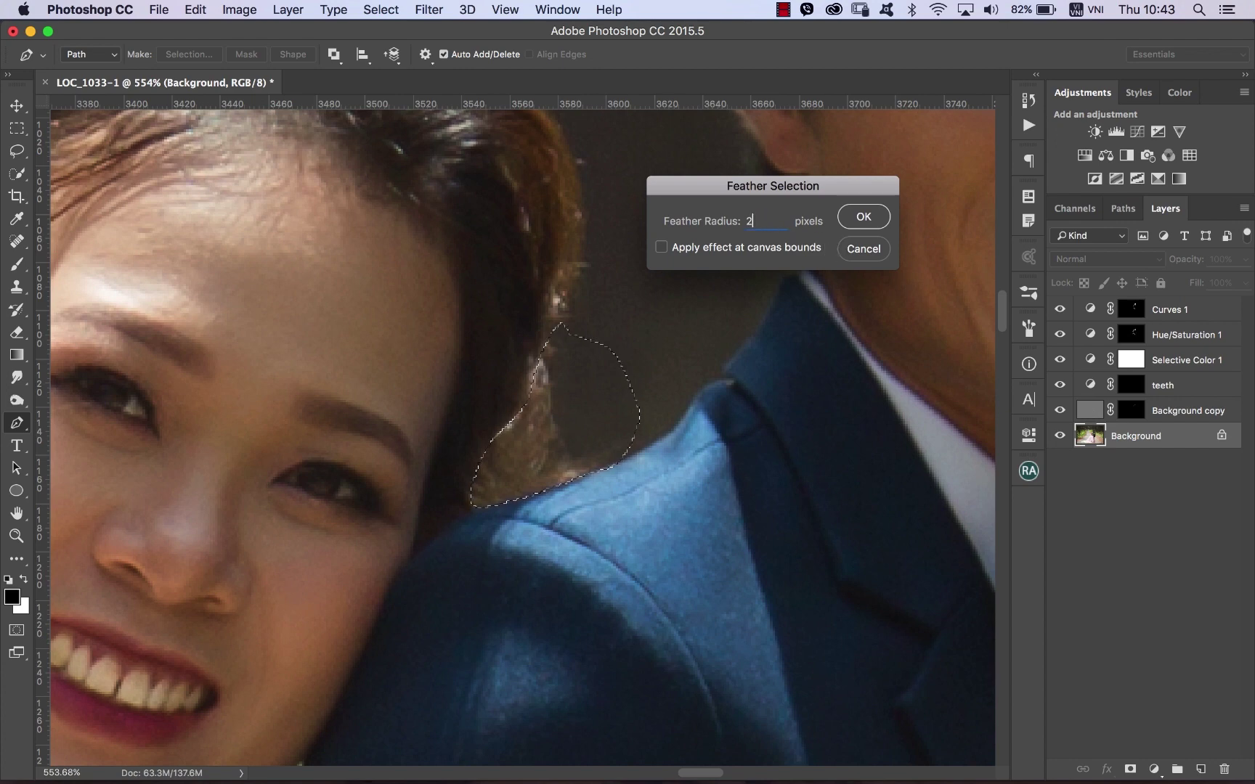
key(Return)
key(q)
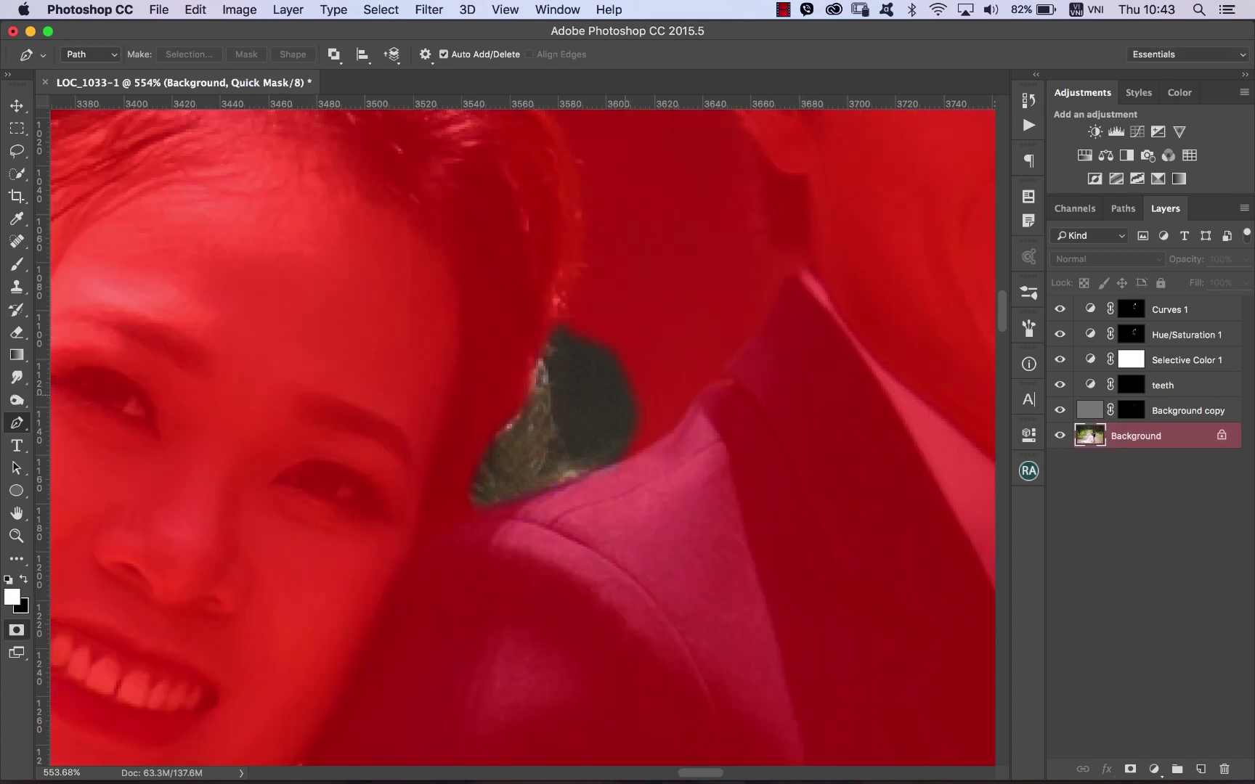
key(q)
Move the selection onto nearby background and copy that patch to a new layer.
key(m)
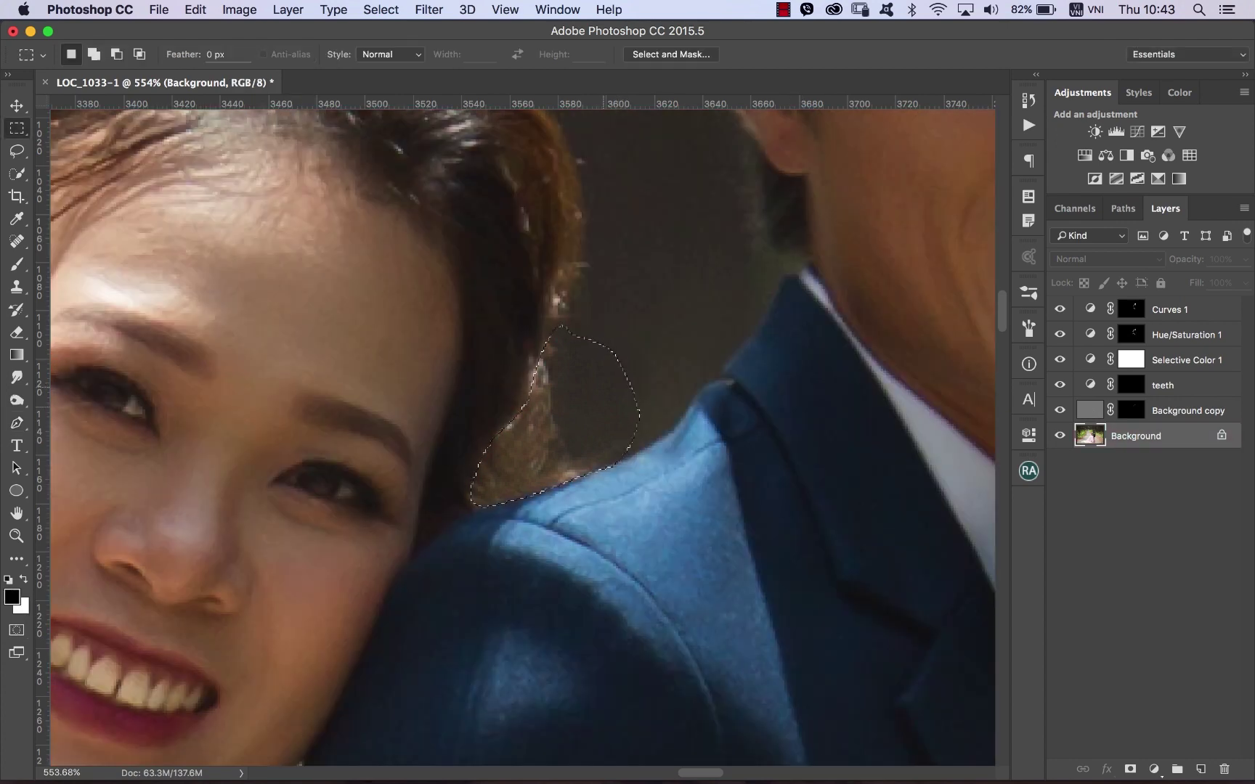
scroll(523, 435, up, 2)
scroll(523, 436, up, 3)
mouse_move(512, 172)
mouse_down()
mouse_move(661, 348)
mouse_move(631, 393)
mouse_up()
key(ctrl+j)
key(v)
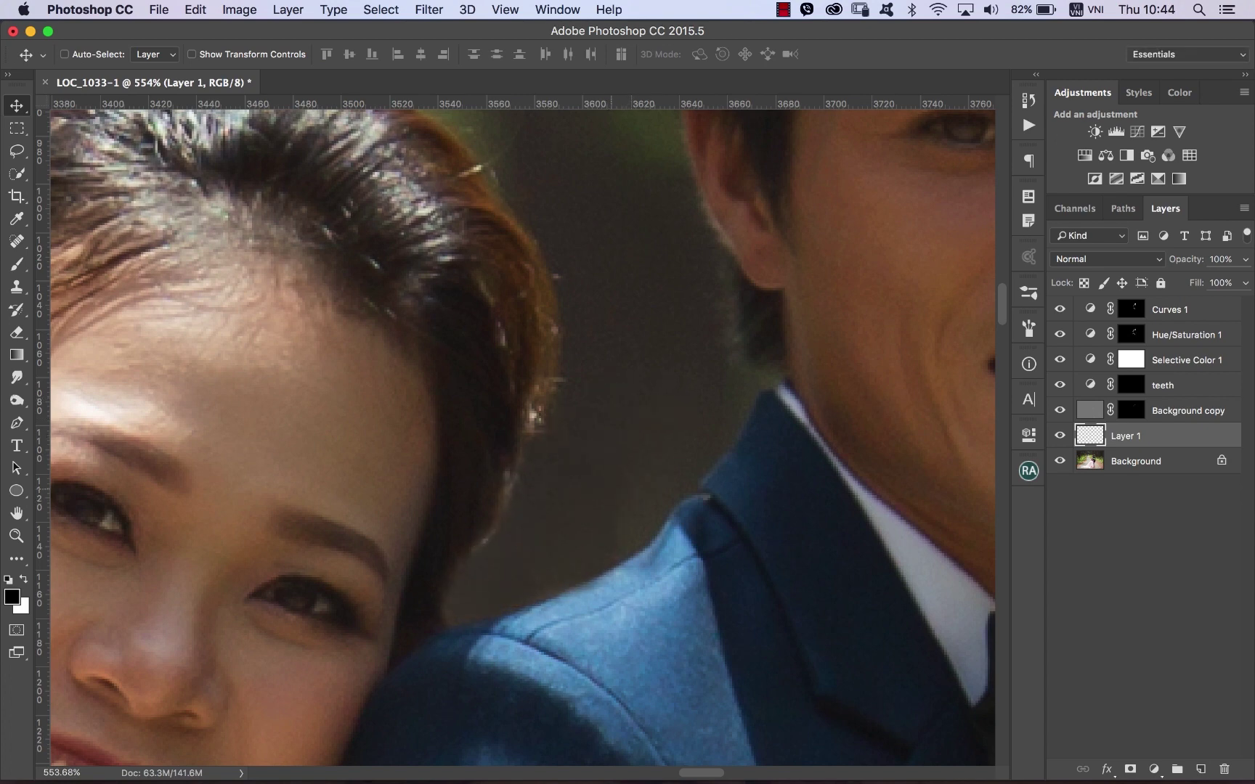
Zoom out to the couple and delete the empty Layer 1.
key(ctrl+minus)
key(ctrl+minus)
key(ctrl+minus)
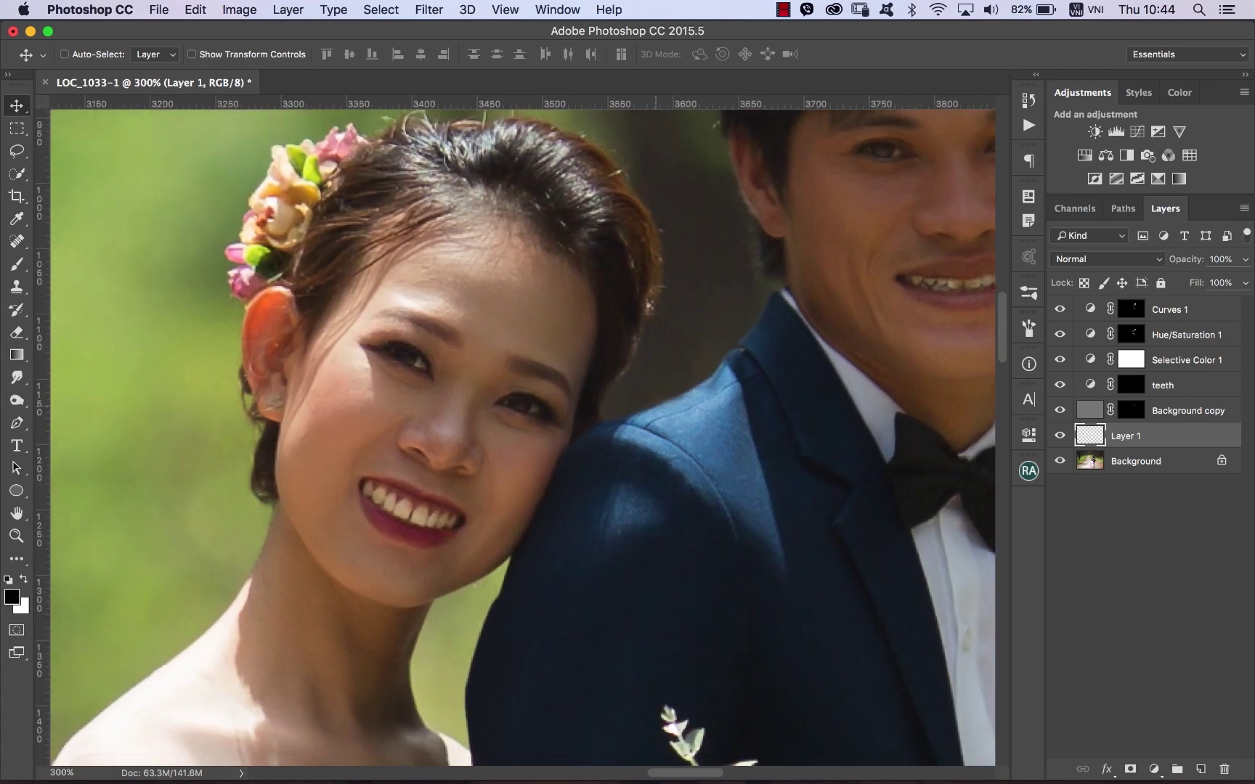
key(ctrl+minus)
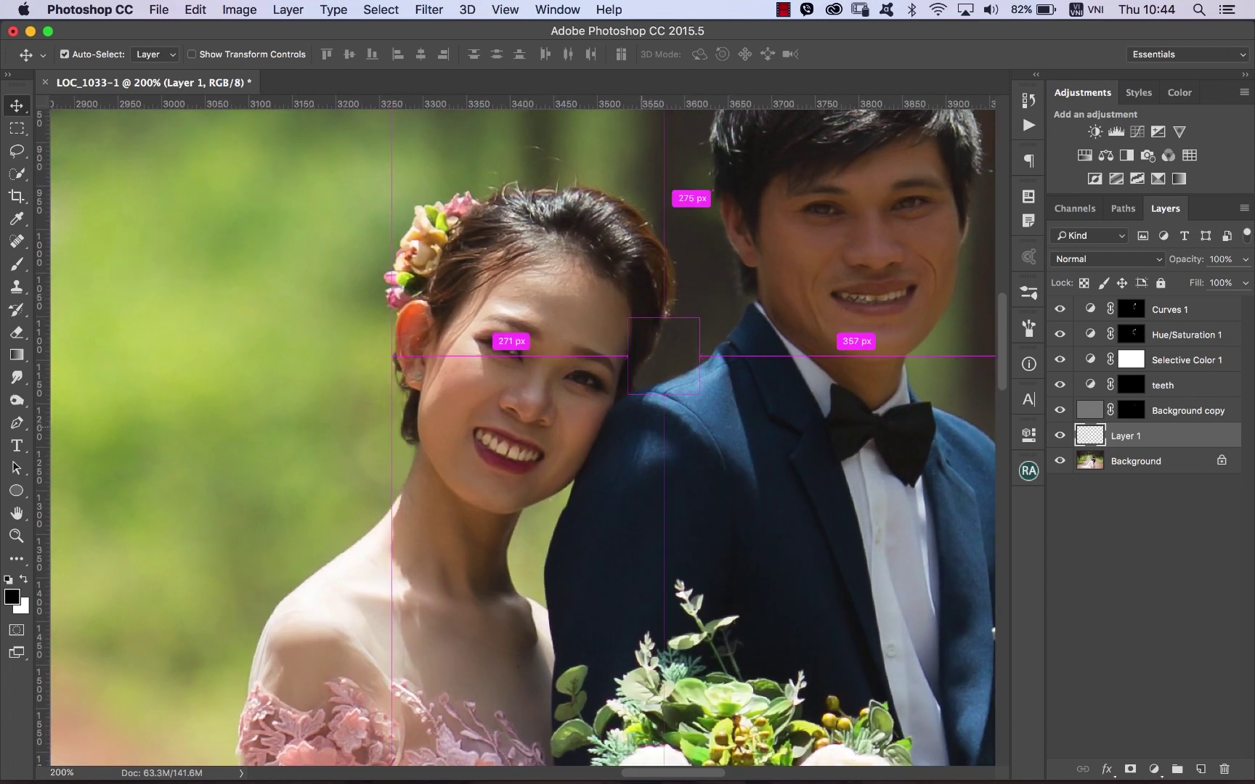
key(BackSpace)
scroll(515, 432, down, 3)
scroll(515, 431, left, 3)
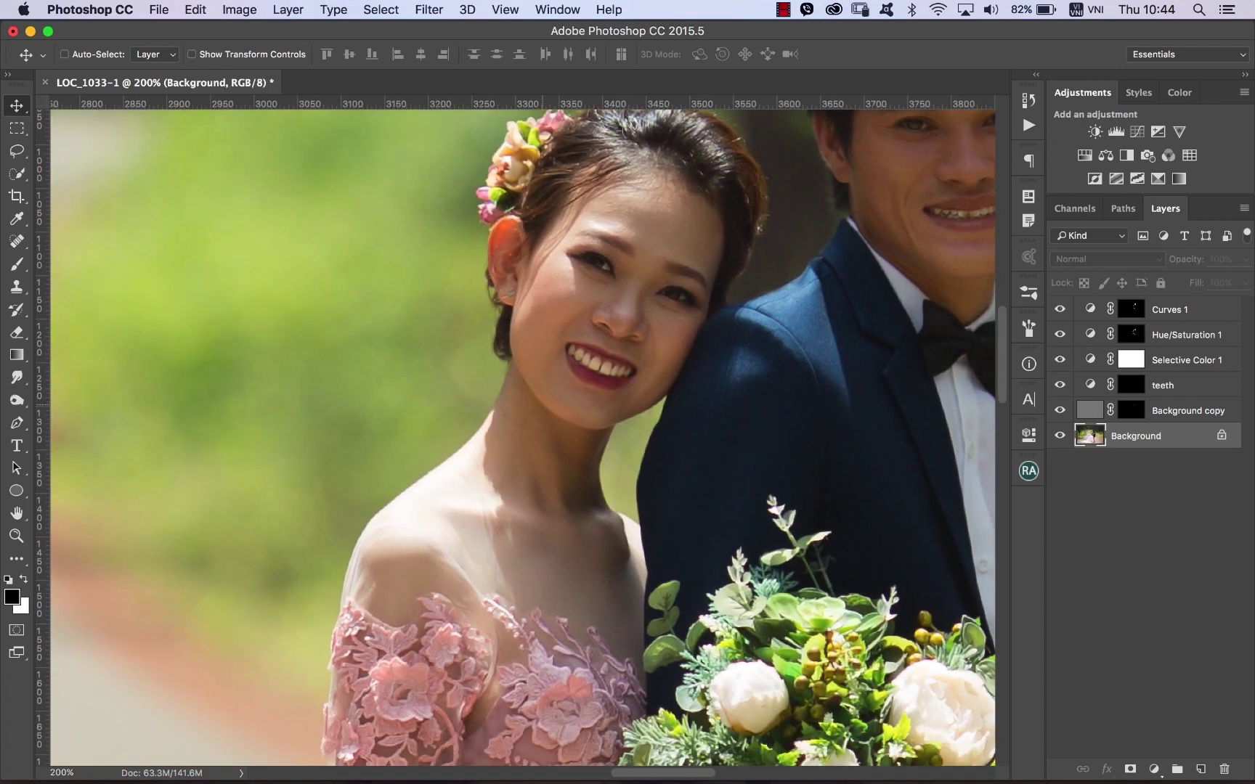
scroll(515, 431, up, 2)
scroll(516, 431, up, 5)
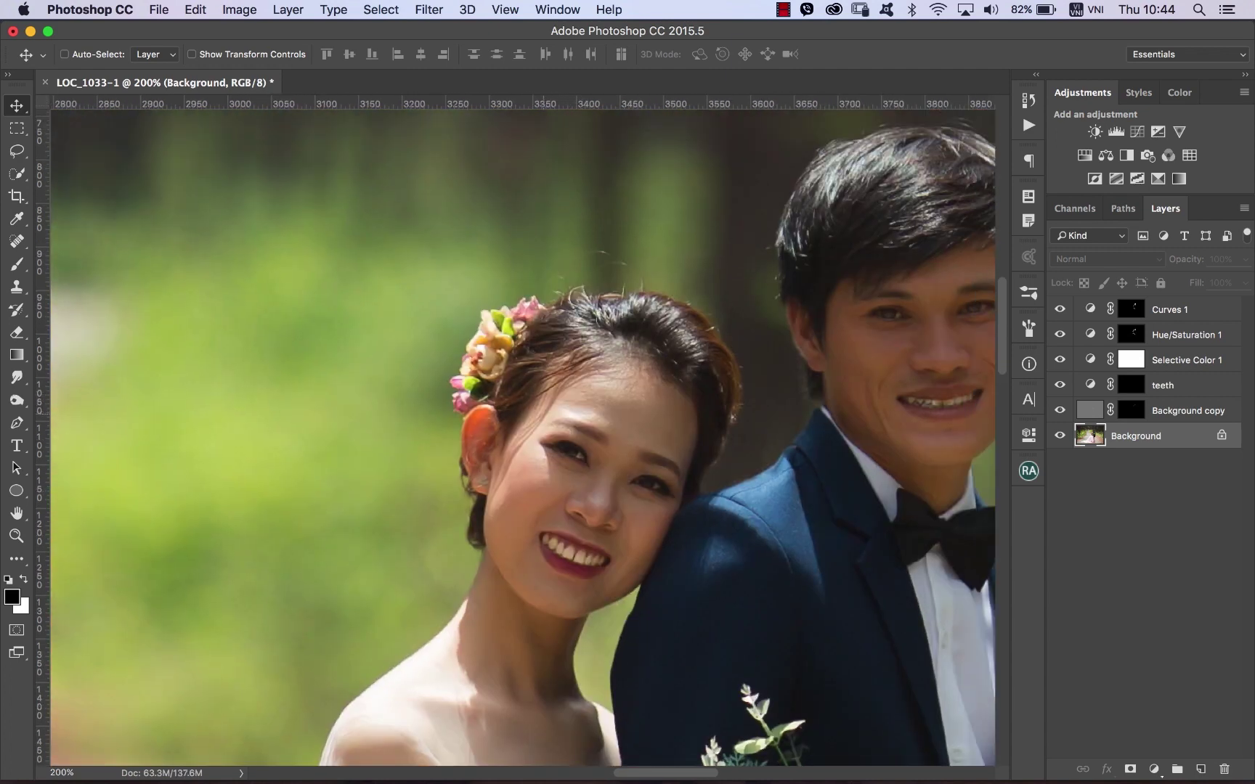
scroll(737, 464, up, 5)
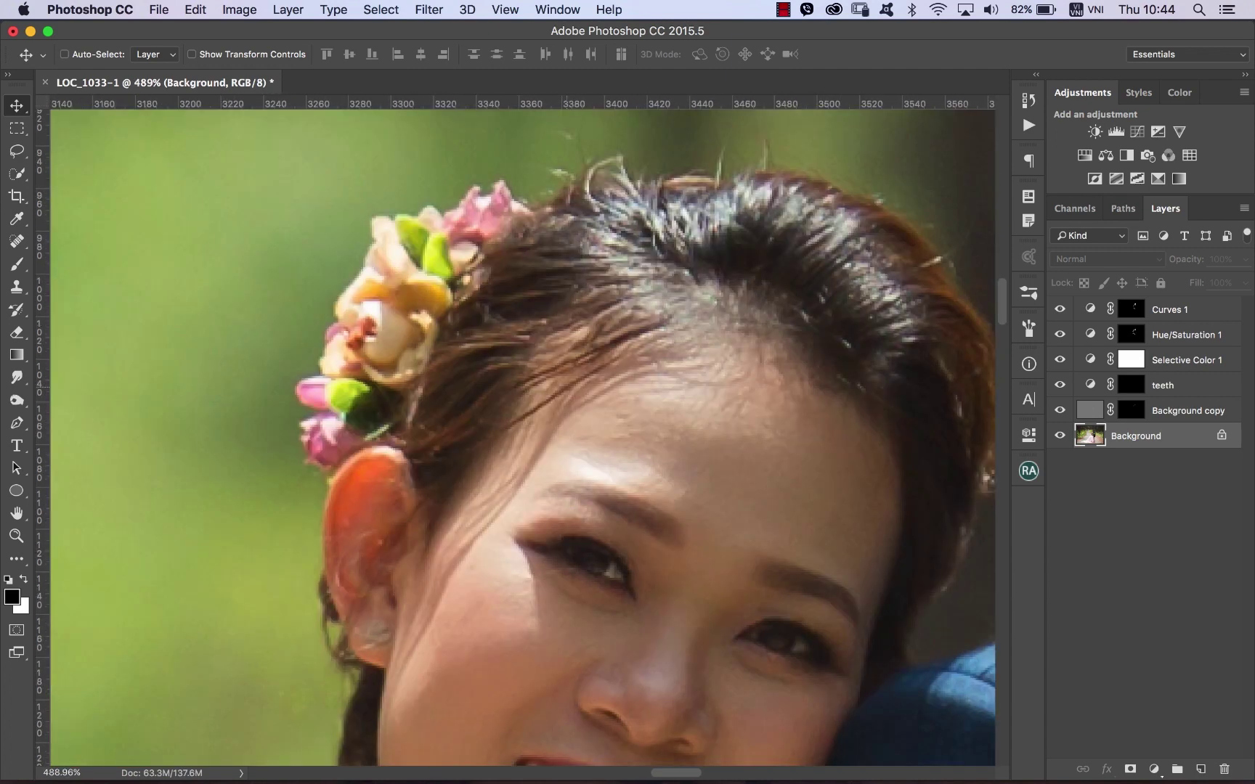
scroll(516, 432, left, 2)
Clone darker hair over the forehead hairline with a 4 px, 50% flow Clone Stamp.
key(s)
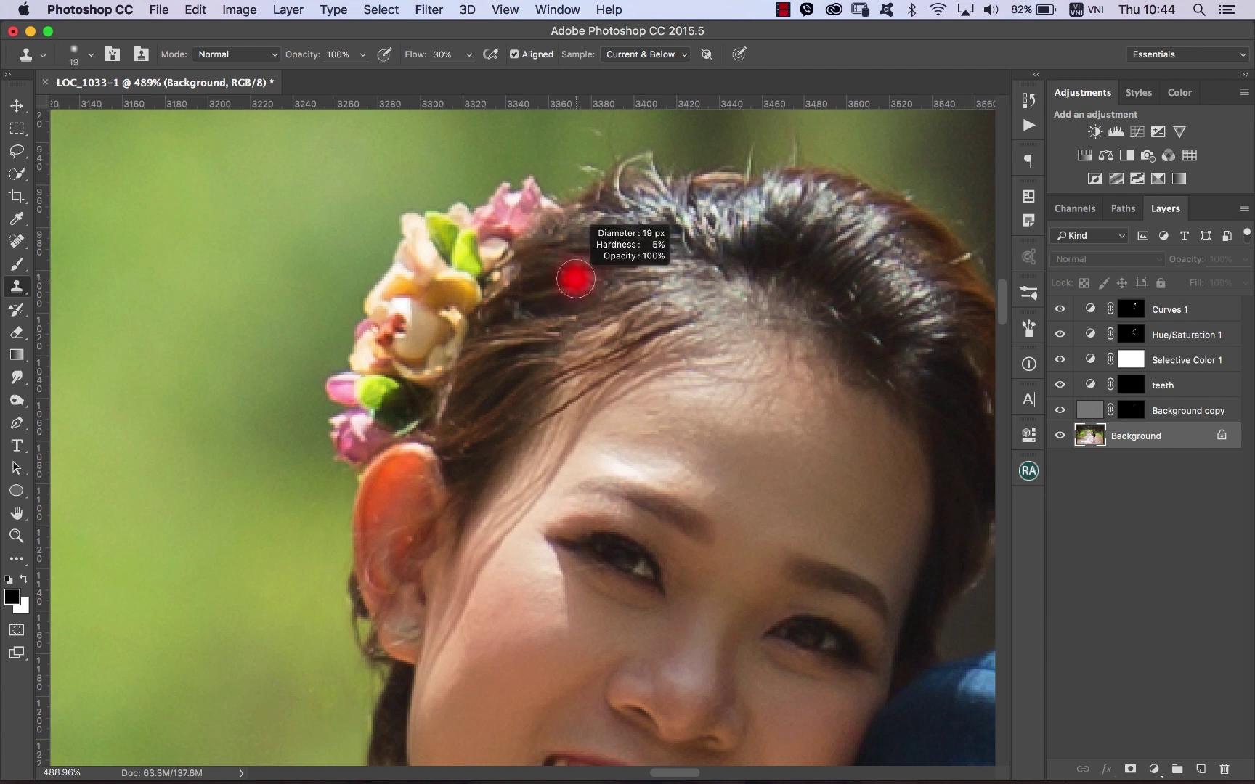
drag(575, 279, 575, 278)
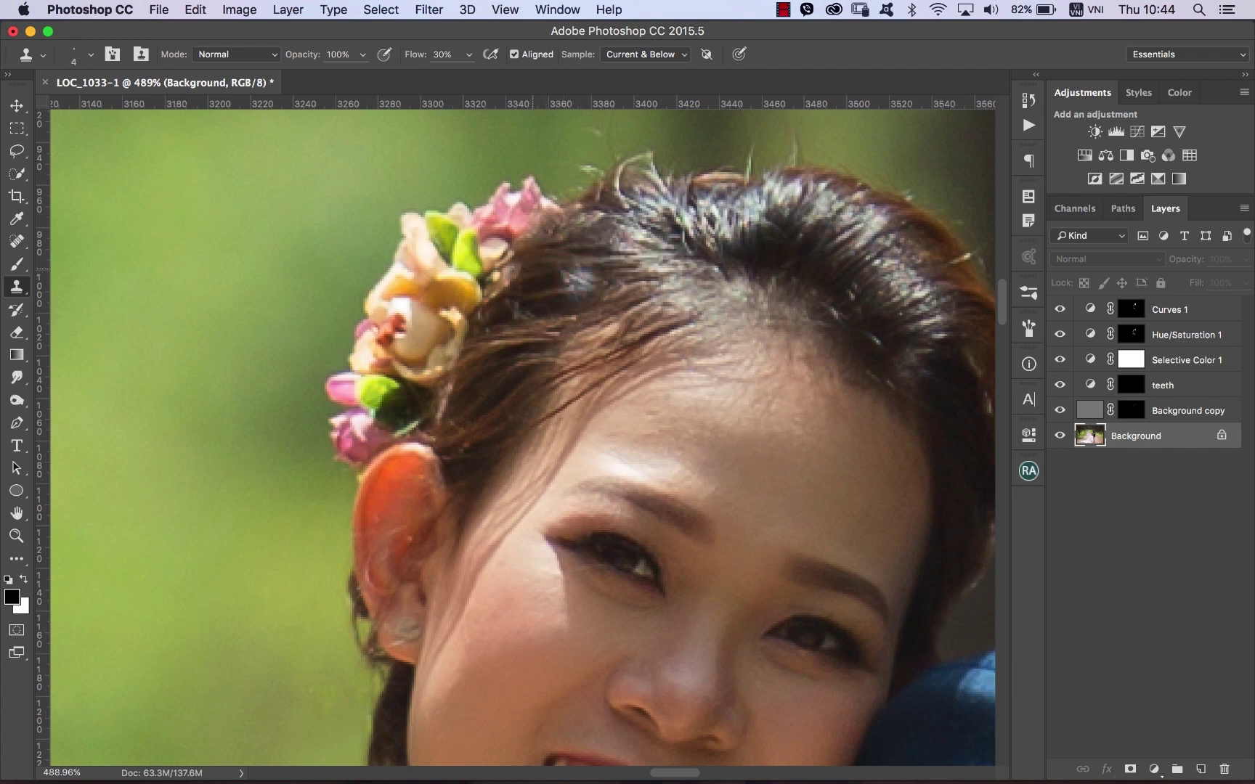
key(shift+5)
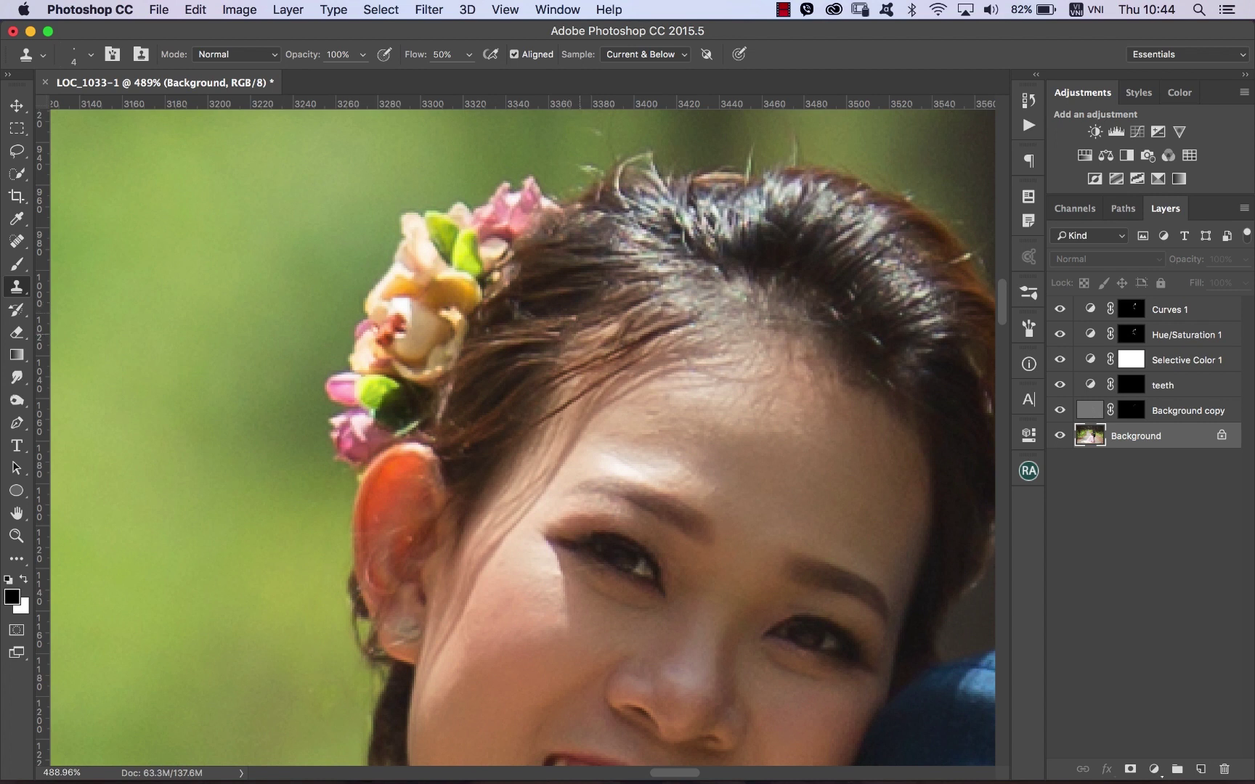
mouse_move(613, 327)
mouse_down()
mouse_move(562, 349)
mouse_move(581, 345)
mouse_move(576, 356)
mouse_up()
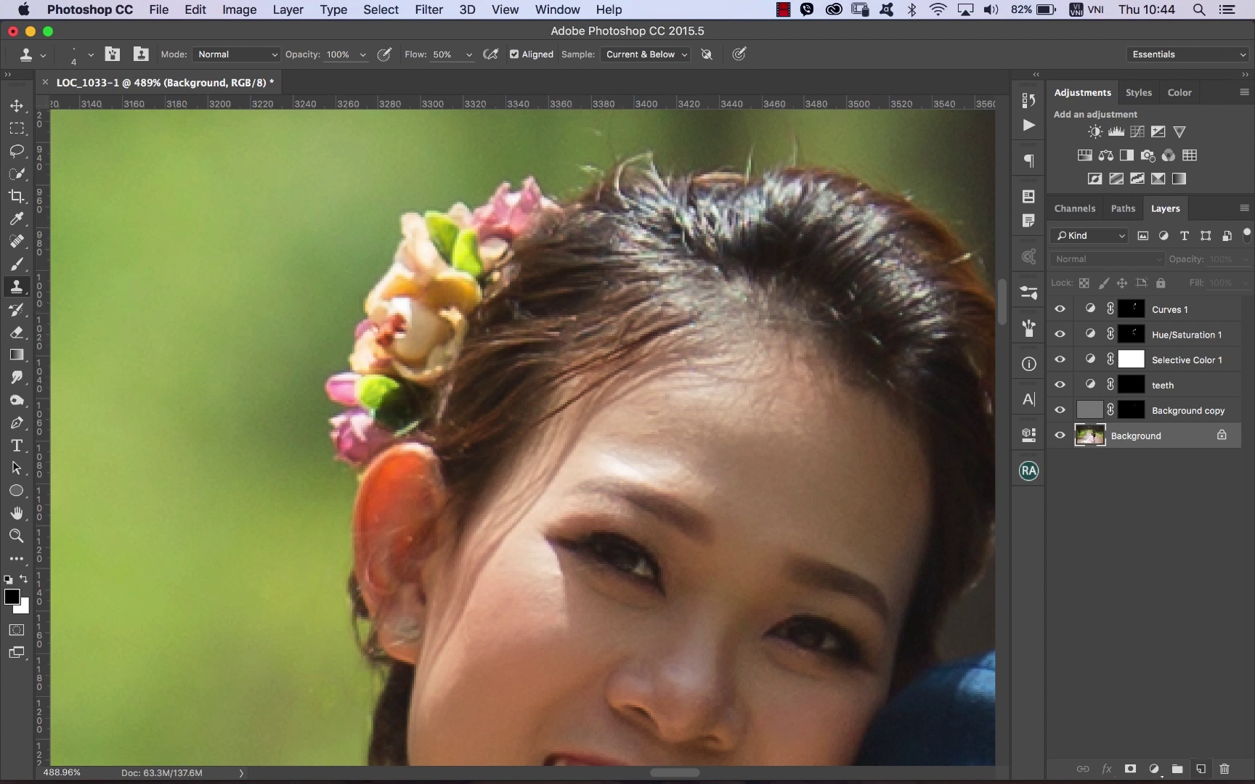
Add a new empty layer and clone hair strands onto it.
click(1201, 769)
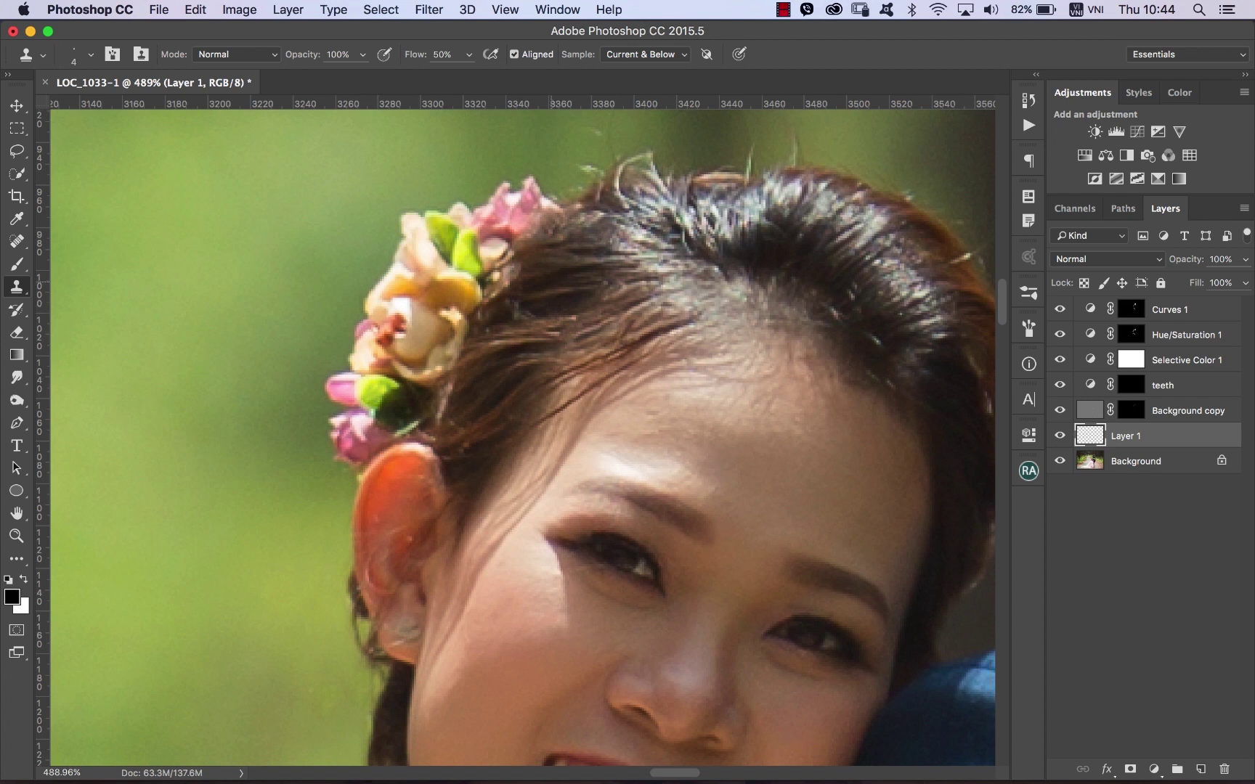
click(547, 306)
mouse_move(603, 342)
mouse_down()
mouse_move(559, 362)
mouse_move(562, 397)
mouse_move(537, 414)
mouse_up()
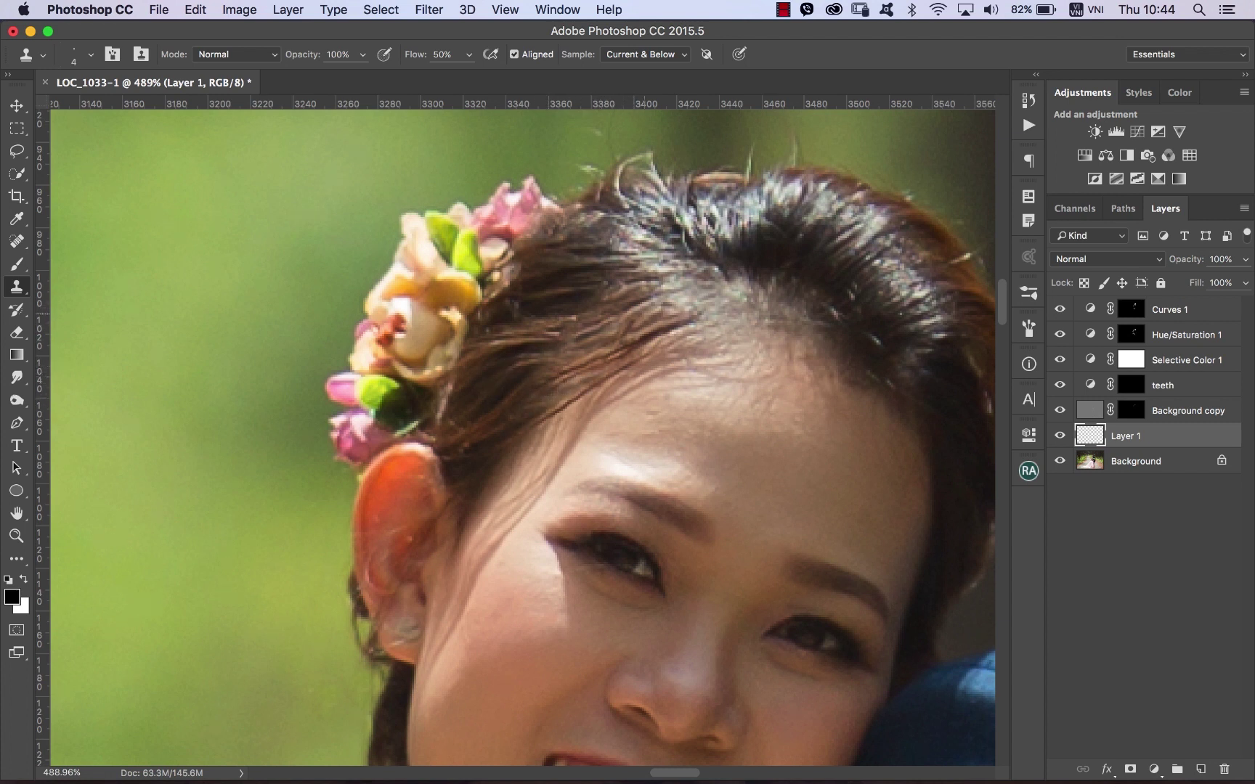
scroll(639, 363, up, 2)
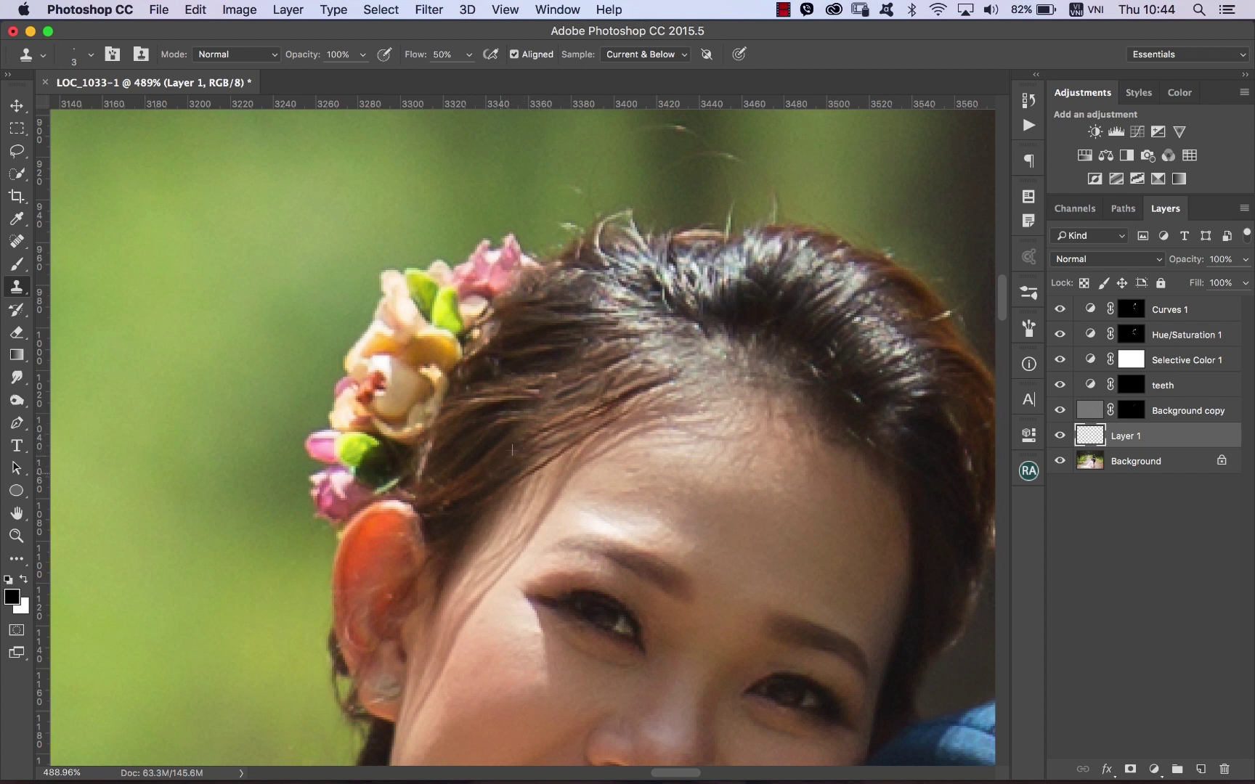
Paint thin brown strands along the hairline with a small 100% opacity brush, sampling hair browns.
key(b)
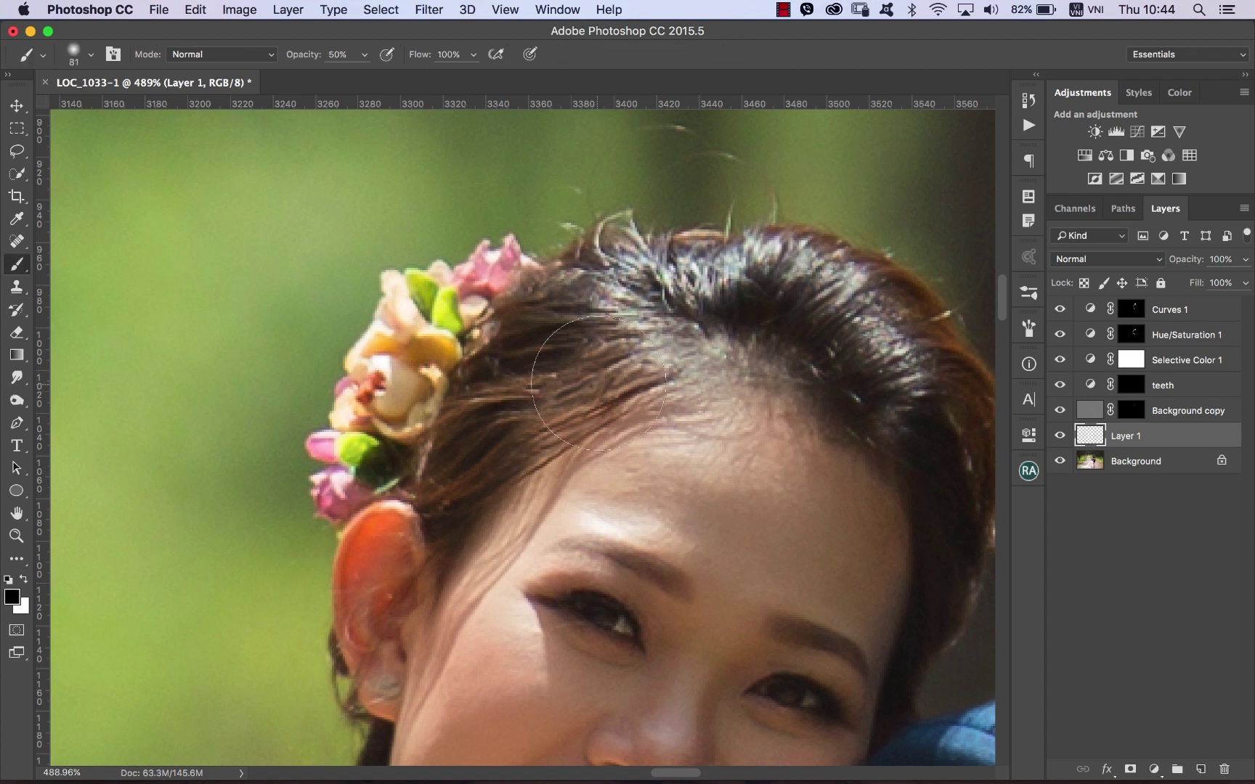
key(bracketleft)
key(bracketleft)
key(bracketleft)
key(bracketleft)
key(bracketleft)
key(bracketleft)
alt+click(632, 356)
key(0)
mouse_move(675, 361)
mouse_down()
mouse_move(698, 369)
mouse_move(670, 388)
mouse_move(717, 398)
mouse_move(718, 381)
mouse_up()
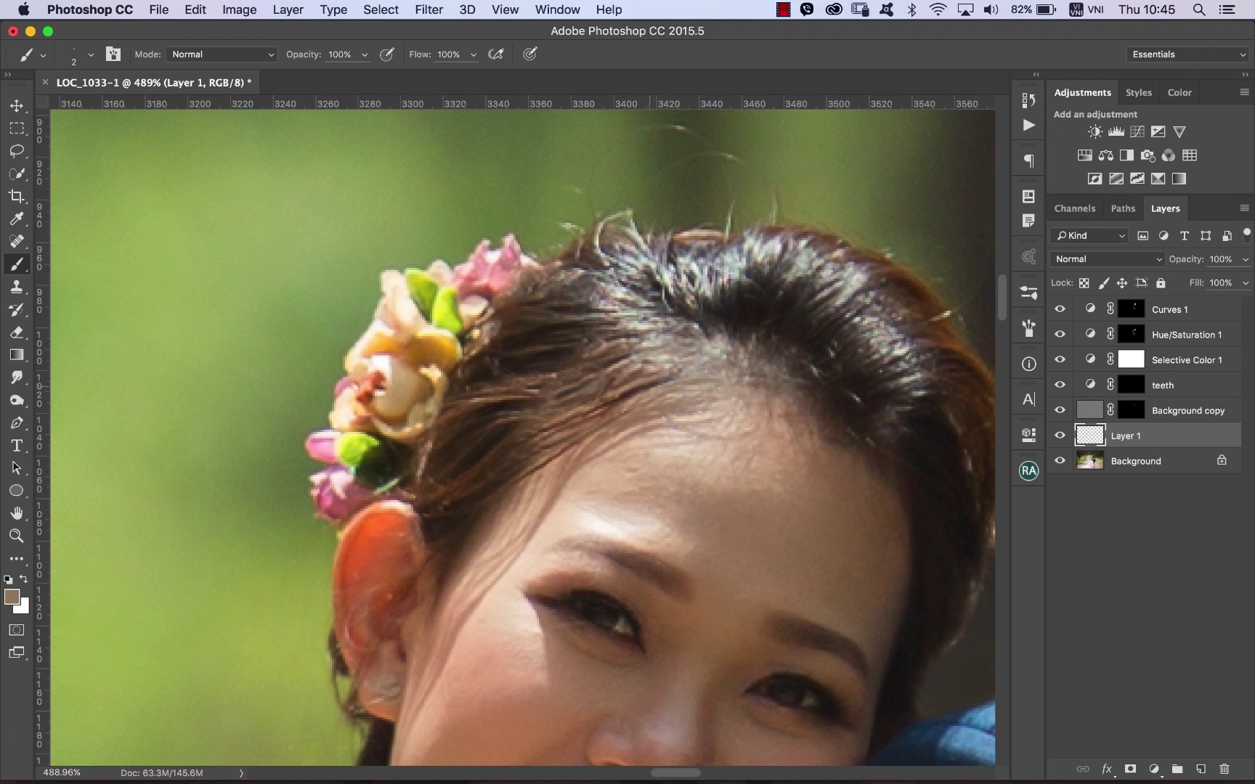
alt+click(648, 387)
mouse_move(670, 377)
mouse_down()
mouse_move(712, 374)
mouse_move(678, 356)
mouse_up()
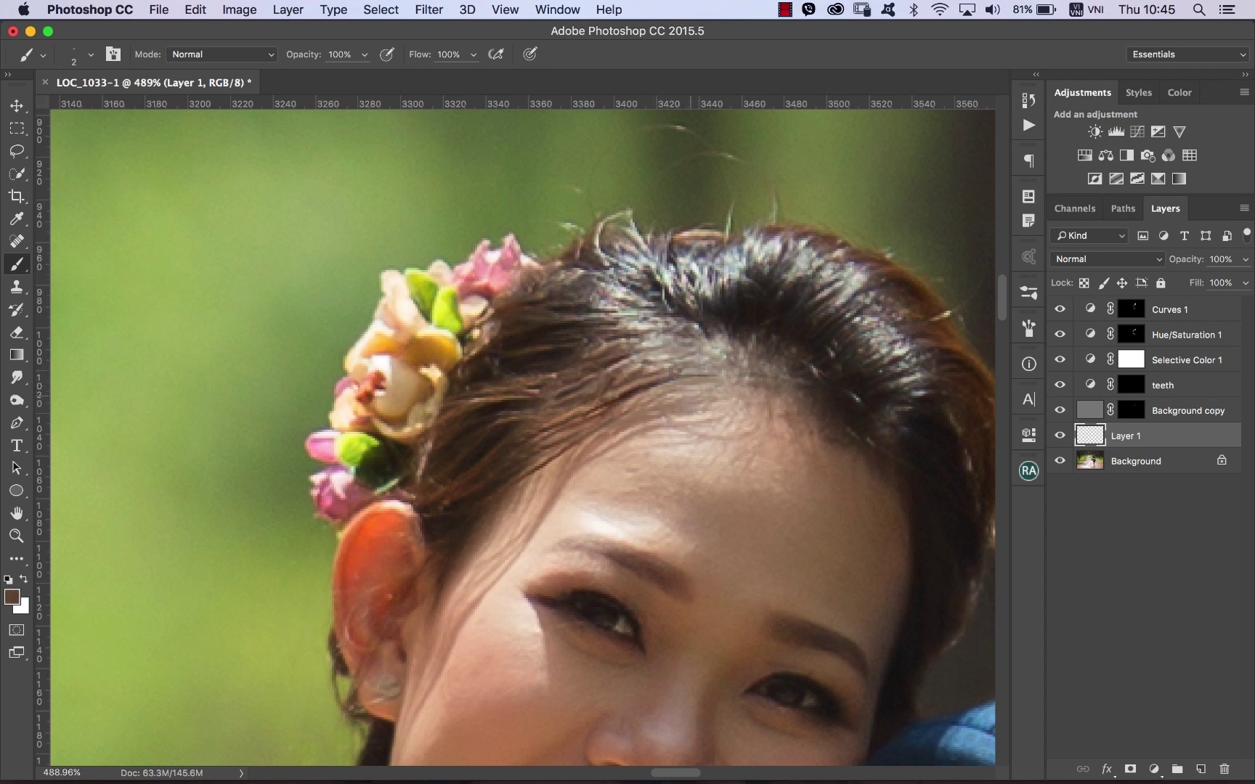
Add a new layer and rename it 'hair'.
click(1200, 769)
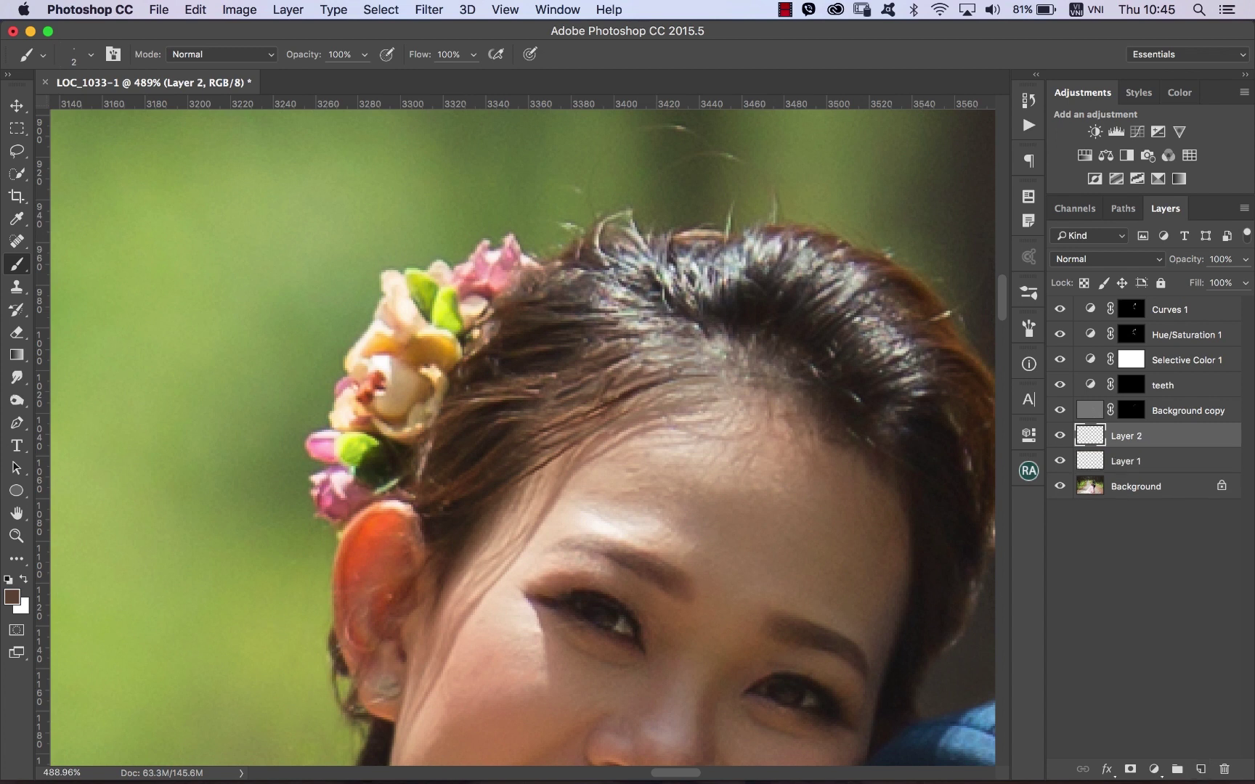
double_click(1126, 435)
text(hair)
key(Return)
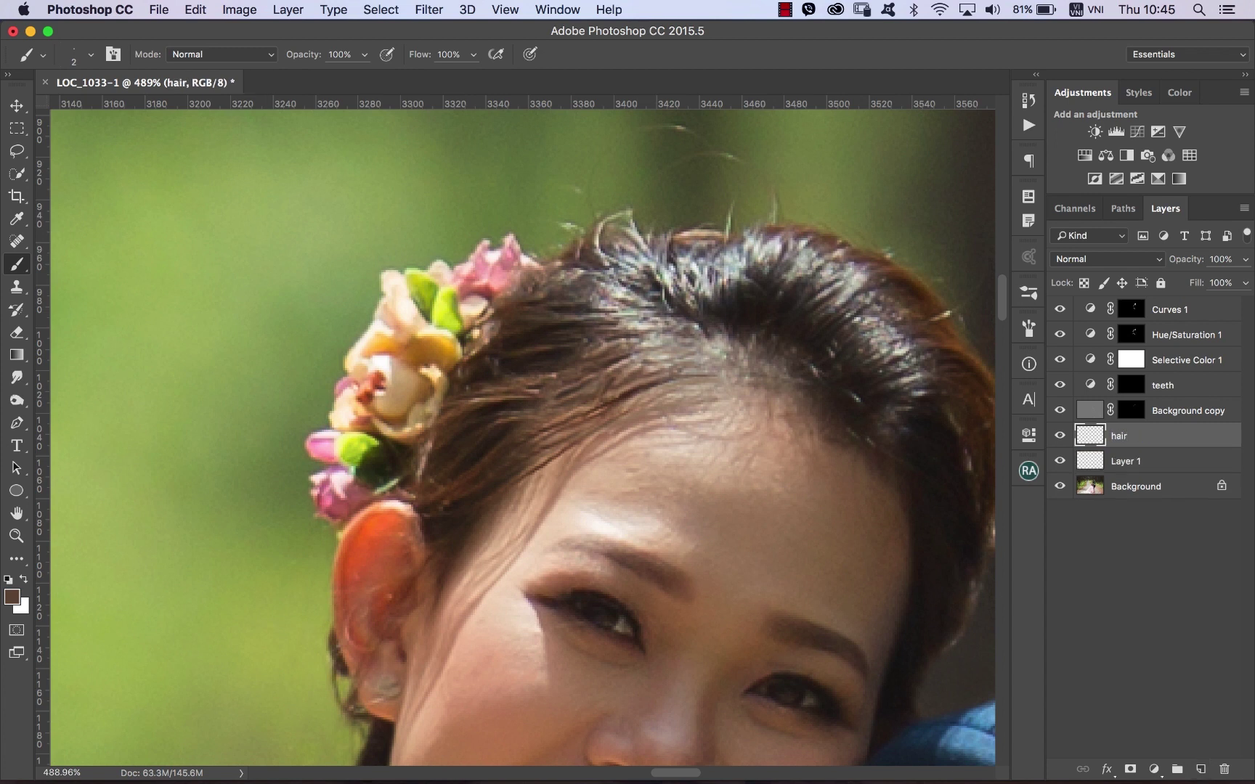
Paint many thin dark strands along the hairline and across the forehead, resampling darker hair.
mouse_move(720, 366)
mouse_down()
mouse_move(633, 369)
mouse_move(621, 363)
mouse_move(643, 339)
mouse_move(615, 333)
mouse_move(626, 323)
mouse_up()
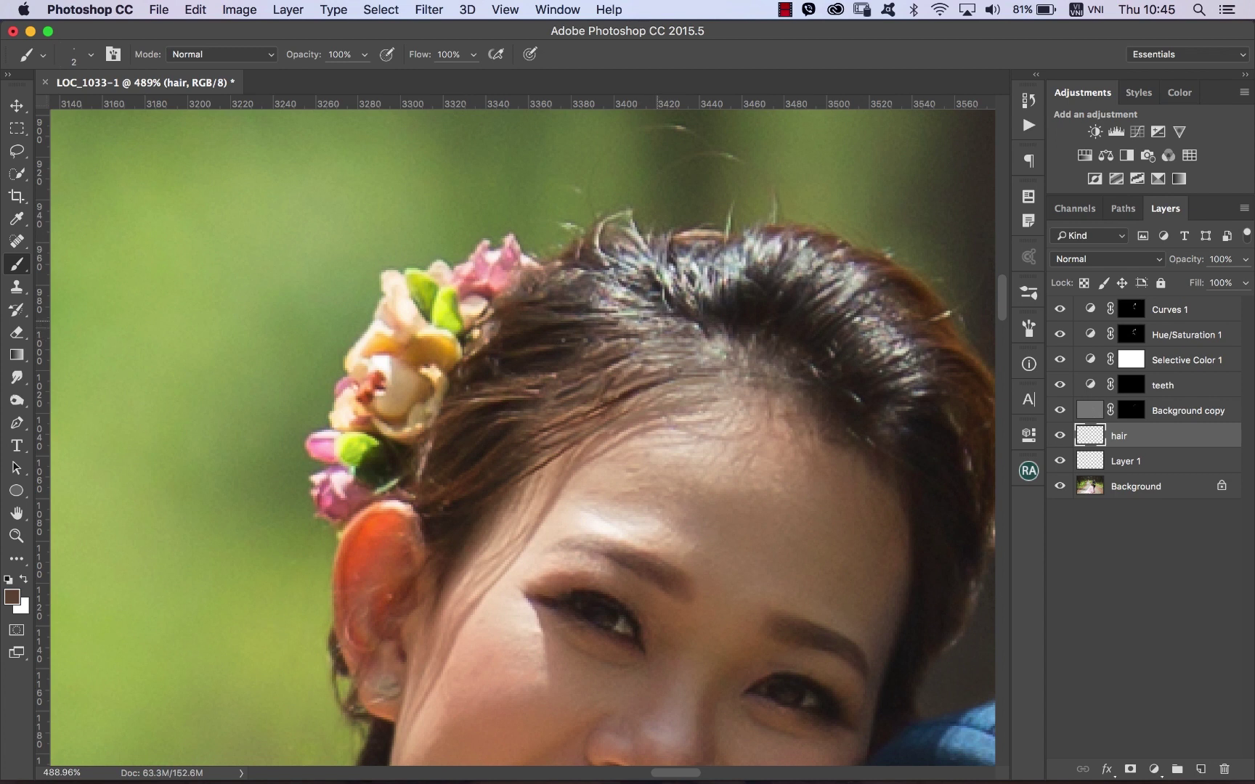
mouse_move(721, 381)
mouse_down()
mouse_move(647, 392)
mouse_move(622, 413)
mouse_up()
drag(694, 398, 622, 417)
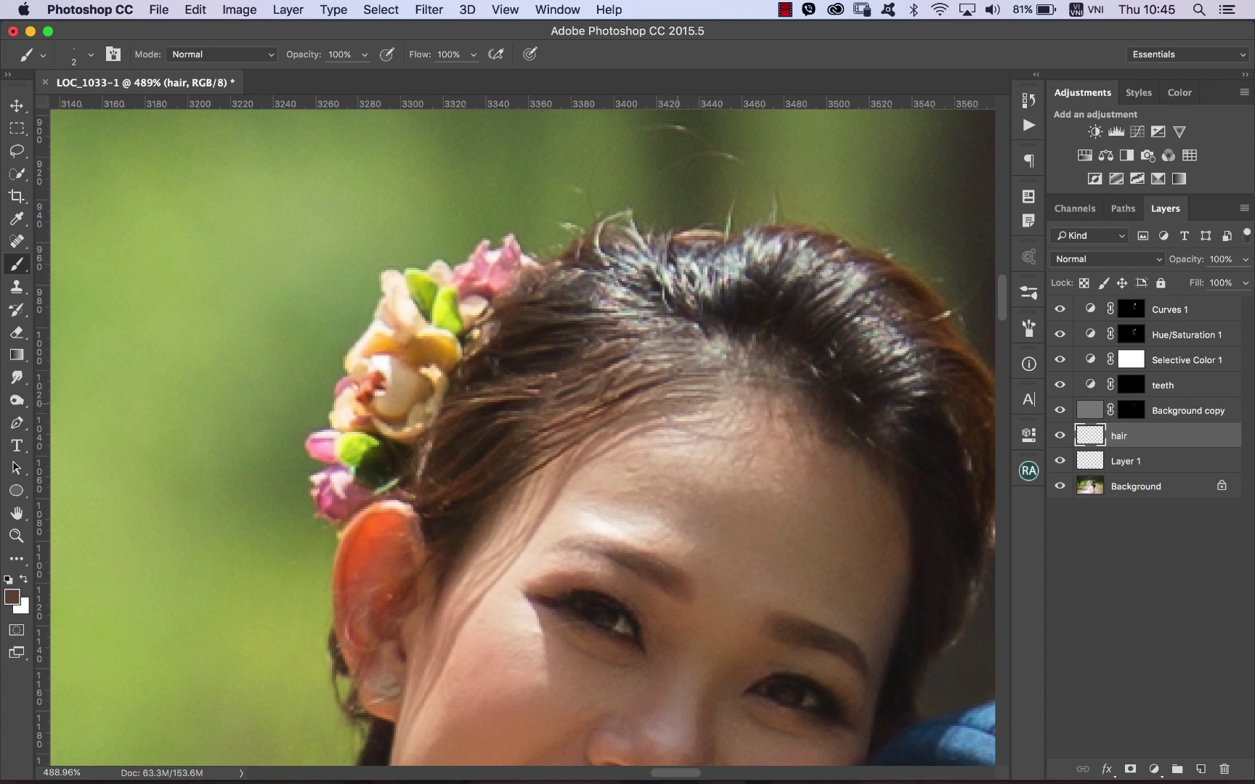
drag(698, 398, 615, 409)
drag(702, 384, 620, 405)
mouse_move(739, 382)
mouse_down()
mouse_move(700, 399)
mouse_move(659, 363)
mouse_move(660, 394)
mouse_up()
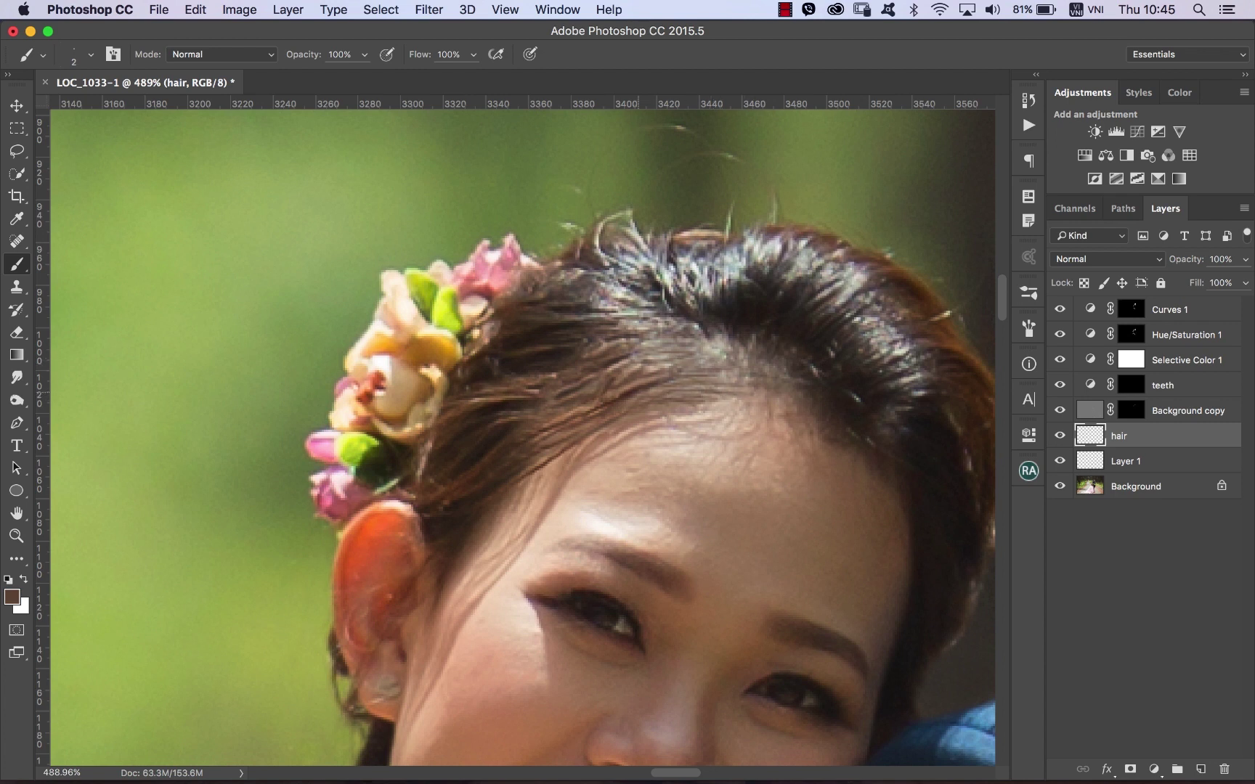
drag(743, 403, 667, 396)
drag(713, 347, 669, 357)
drag(762, 363, 656, 414)
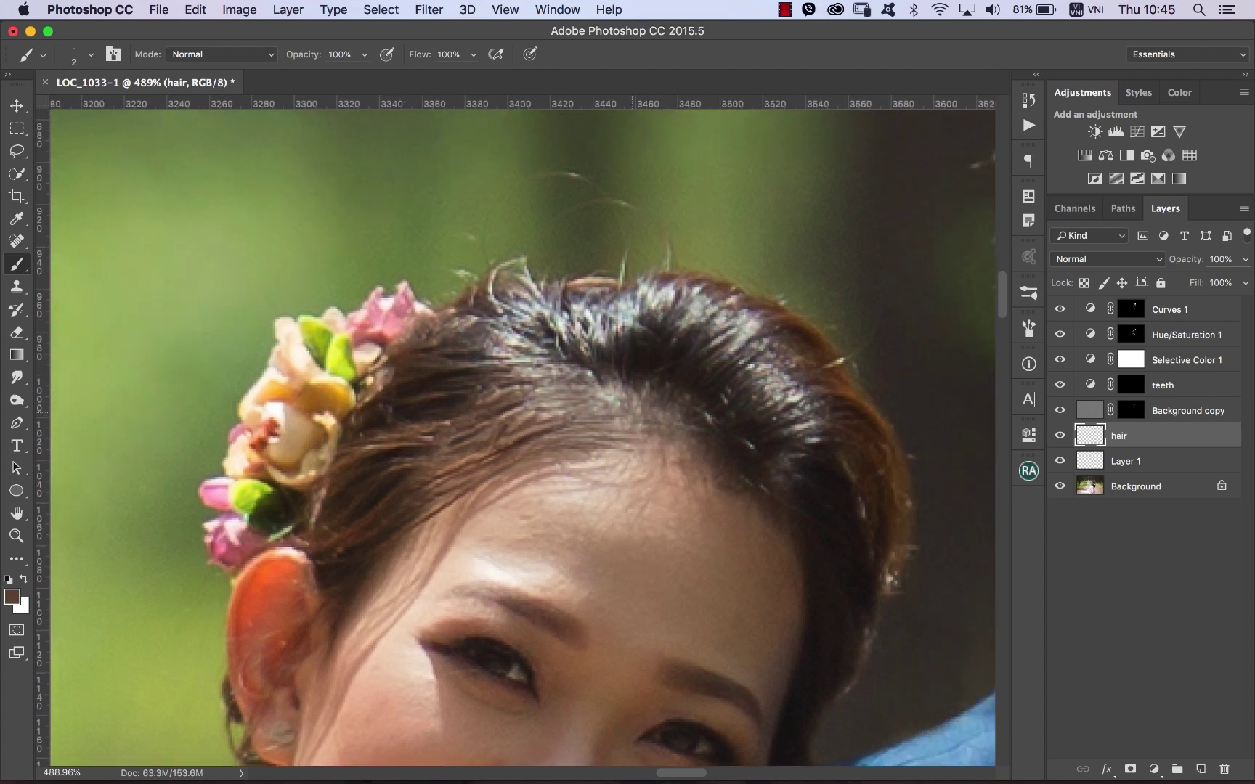
alt+click(650, 356)
drag(615, 376, 610, 392)
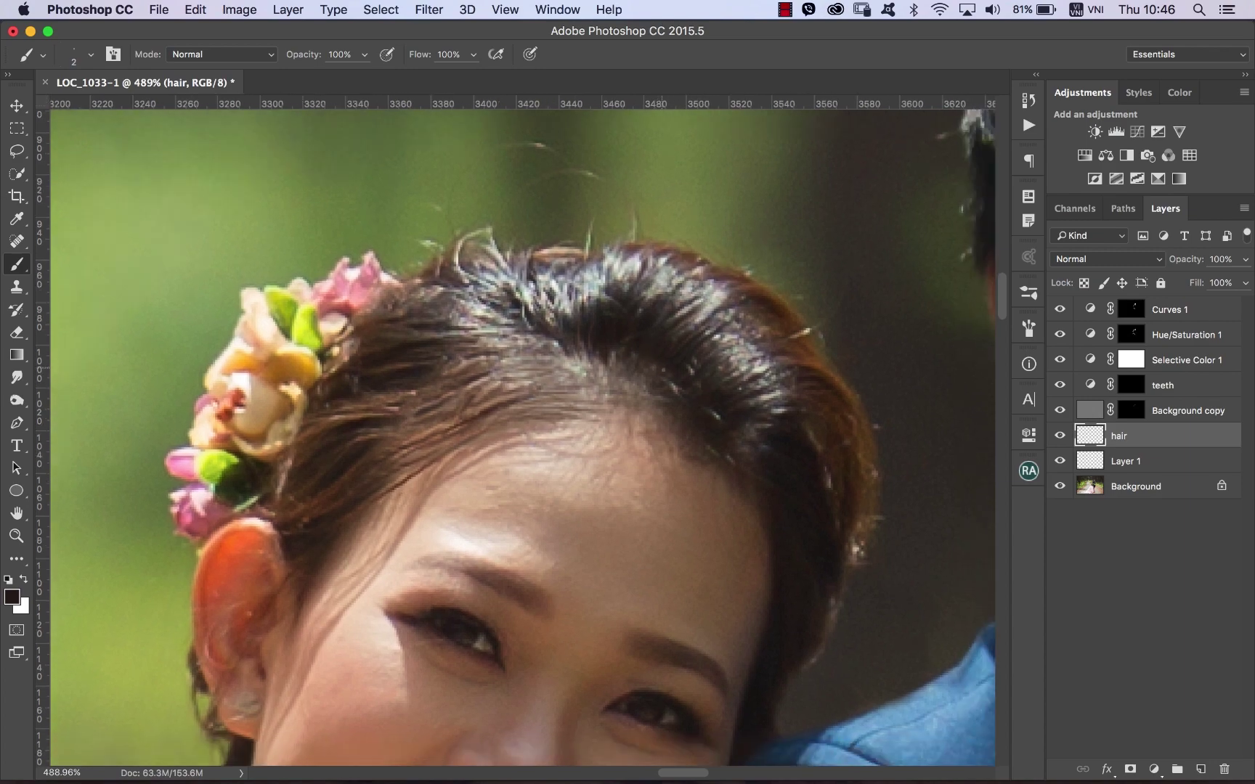
Rotate the view about 43° and paint faint 50% opacity strands along the hair edge.
key(r)
mouse_move(797, 266)
mouse_down()
mouse_move(822, 489)
mouse_move(601, 171)
mouse_up()
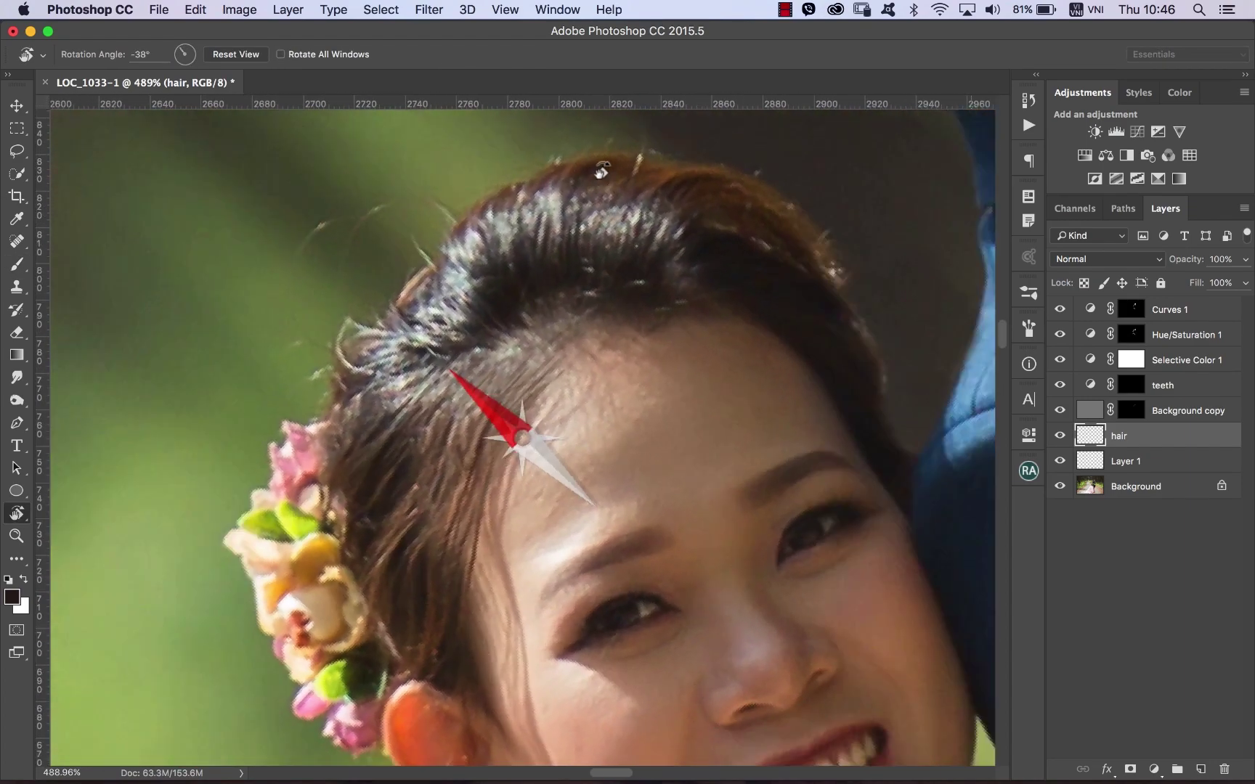
drag(601, 171, 657, 332)
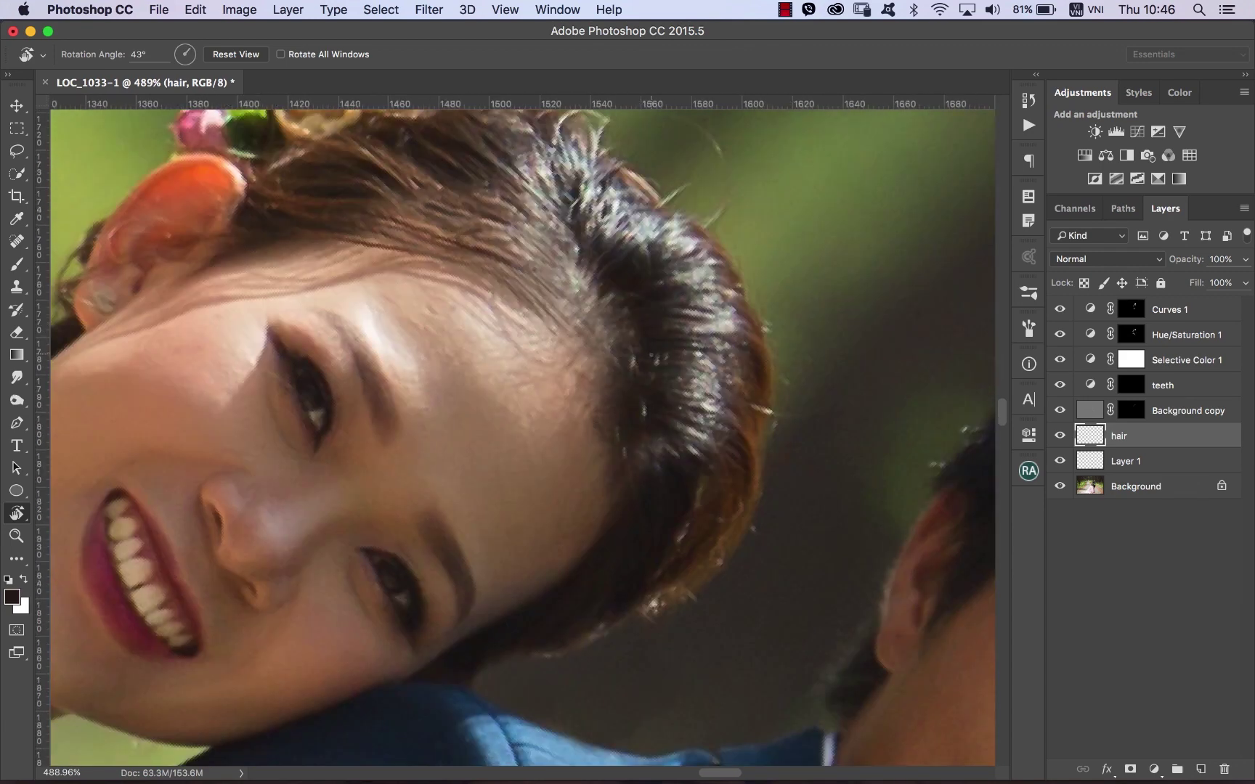
key(b)
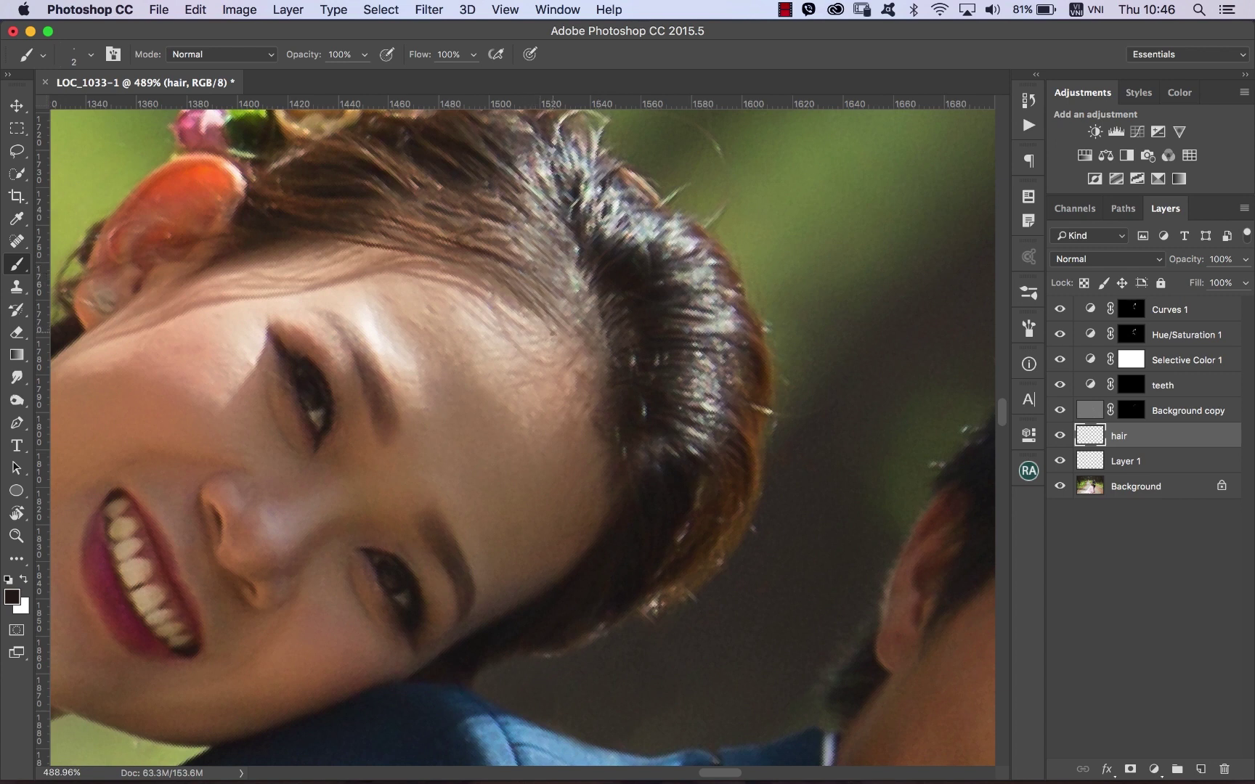
key(5)
mouse_move(590, 313)
mouse_down()
mouse_move(579, 273)
mouse_move(591, 316)
mouse_move(552, 319)
mouse_up()
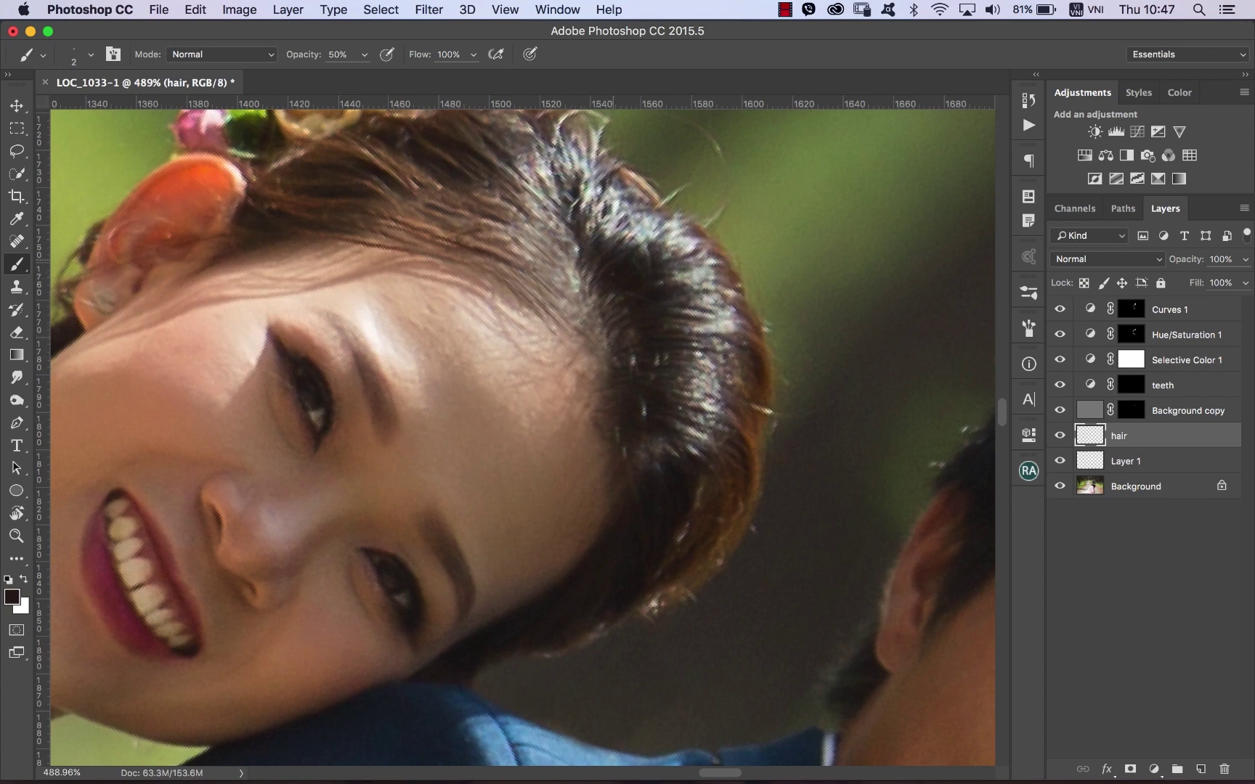
Reset the view rotation, zoom out, and toggle the hair layer to compare before and after.
key(r)
click(236, 53)
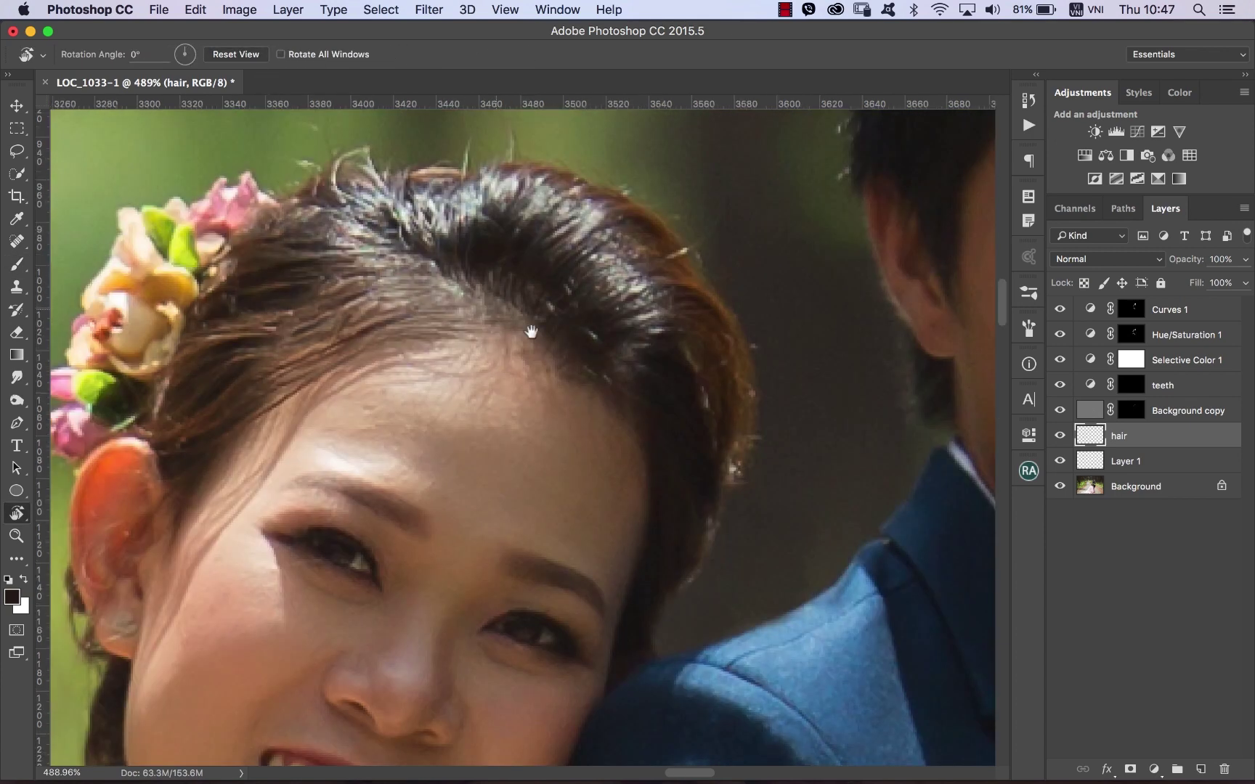
alt+click(553, 386)
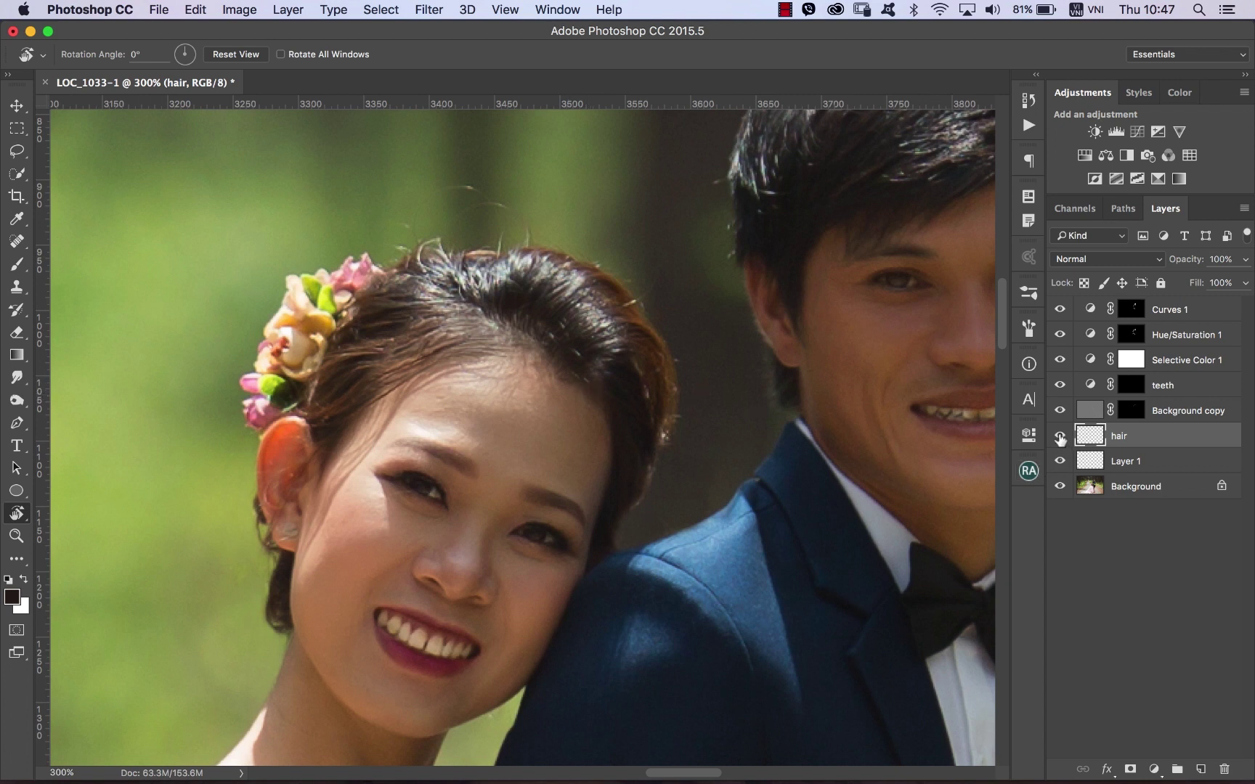
click(1060, 436)
click(1062, 440)
click(1060, 436)
Paint more fine strands near the bride's forehead, sampling her hair browns, and compare again.
key(b)
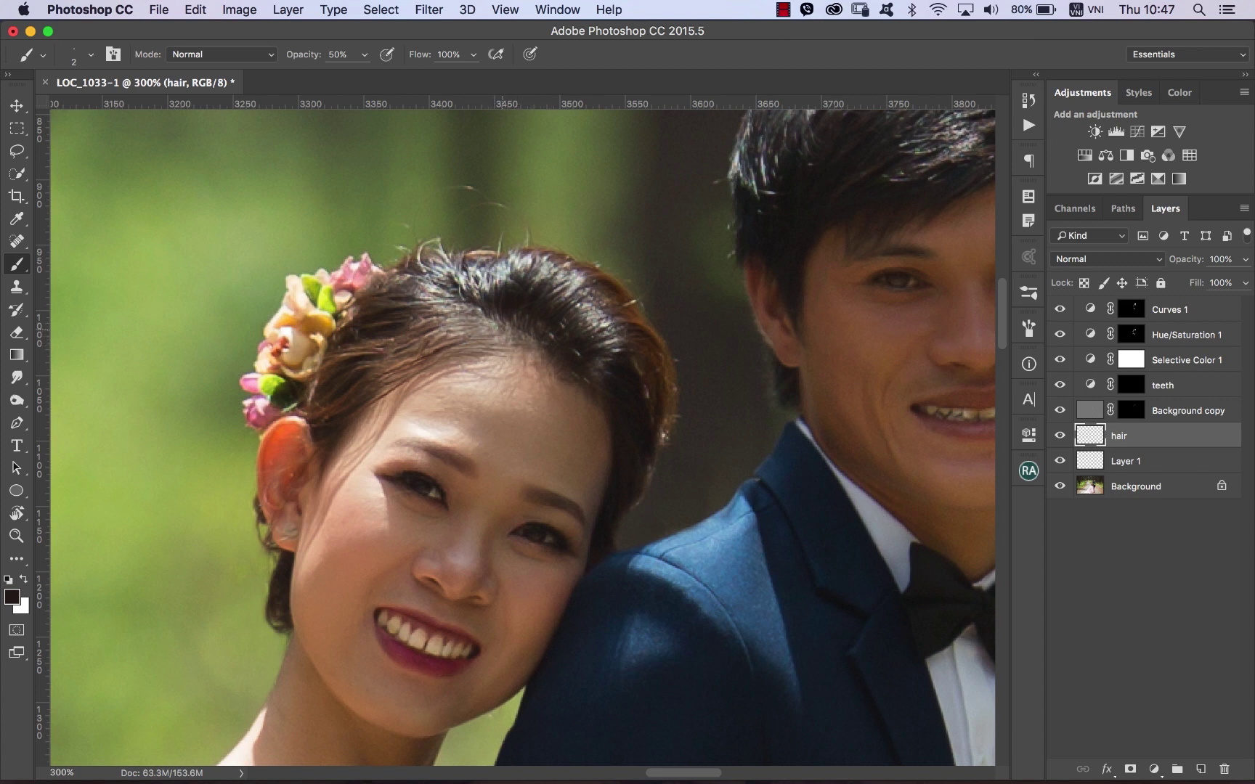
drag(474, 324, 510, 338)
mouse_move(433, 310)
mouse_down()
mouse_move(467, 306)
mouse_move(435, 335)
mouse_up()
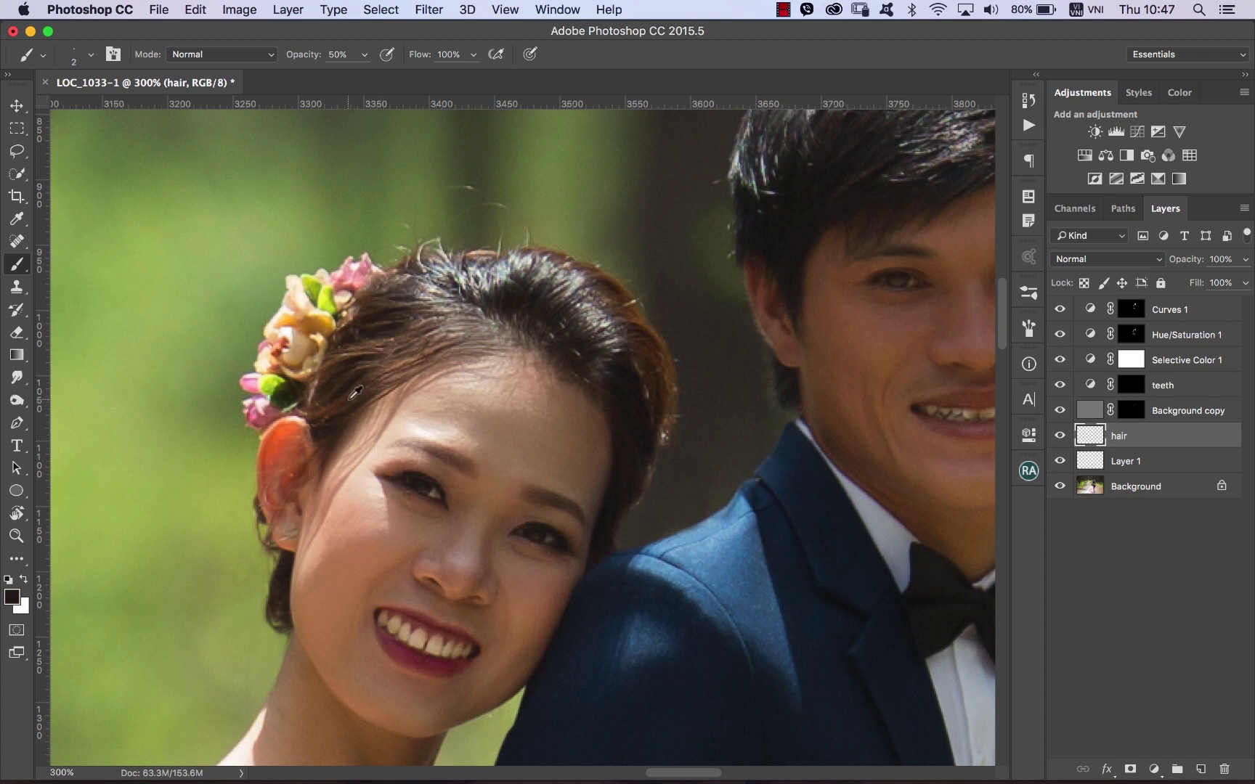
alt+click(338, 401)
alt+click(375, 346)
click(1060, 436)
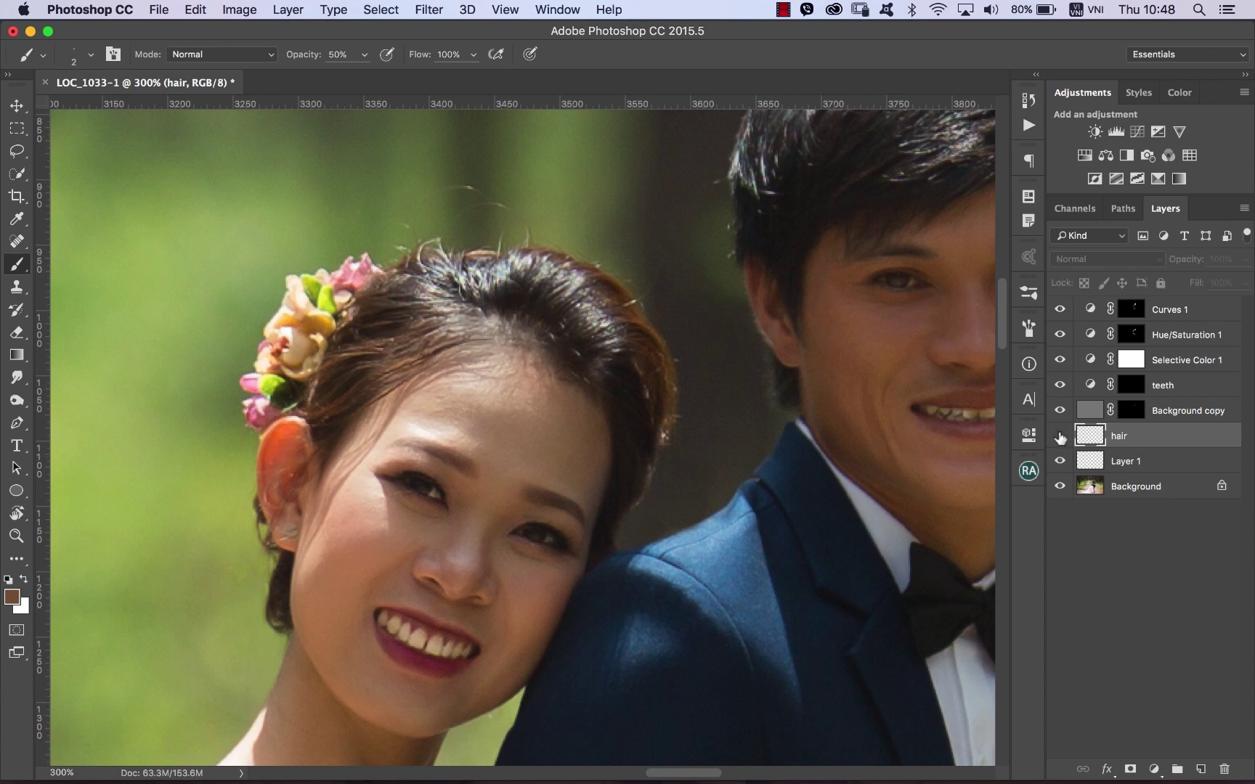
alt+click(627, 392)
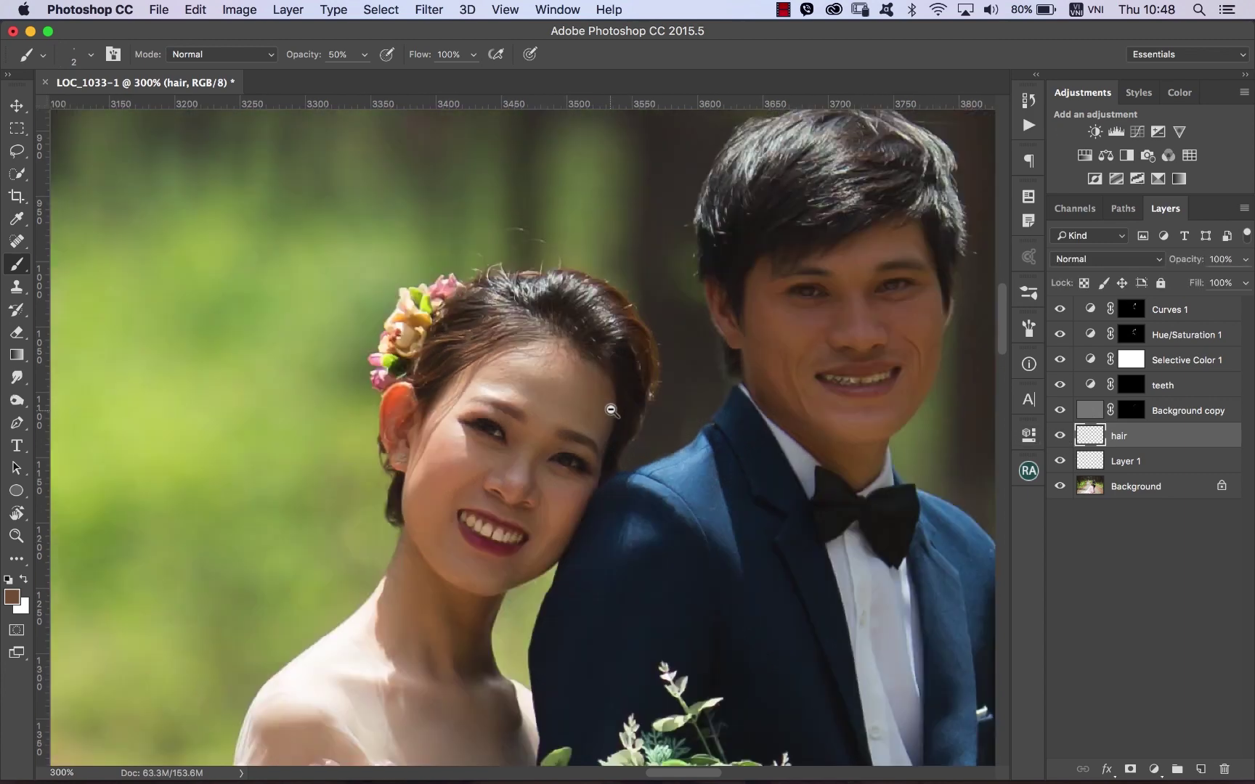
Group the hair and Layer 1 layers into a group named 'hairfix'.
alt+click(659, 428)
scroll(659, 429, down, 2)
scroll(660, 429, right, 2)
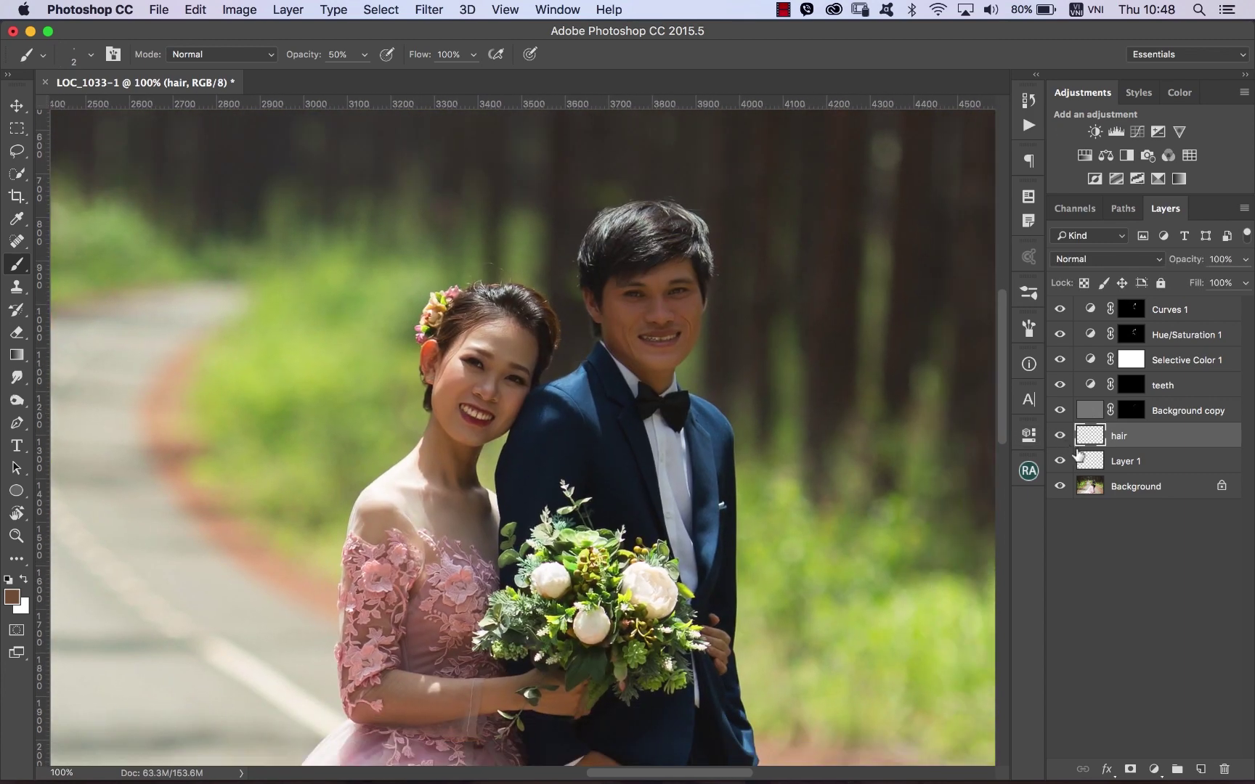
click(1060, 435)
click(1060, 462)
shift+click(1165, 464)
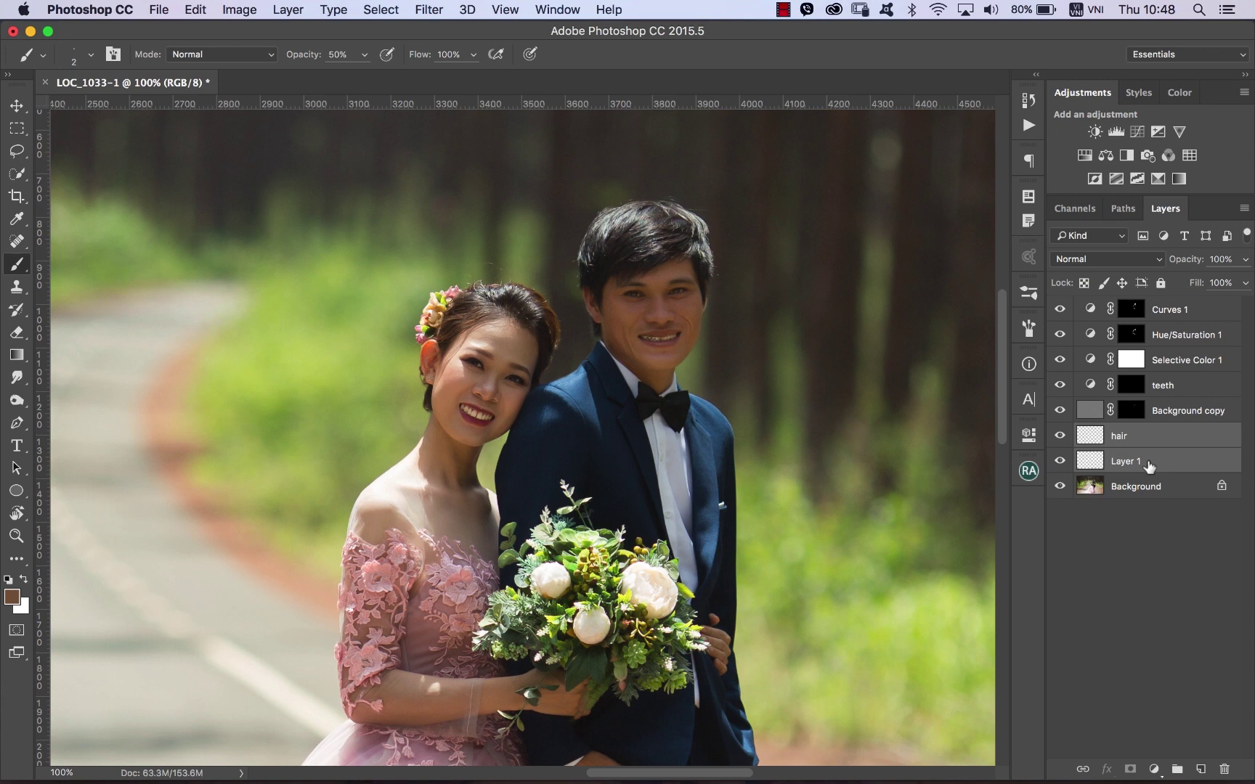
key(ctrl+g)
double_click(1121, 434)
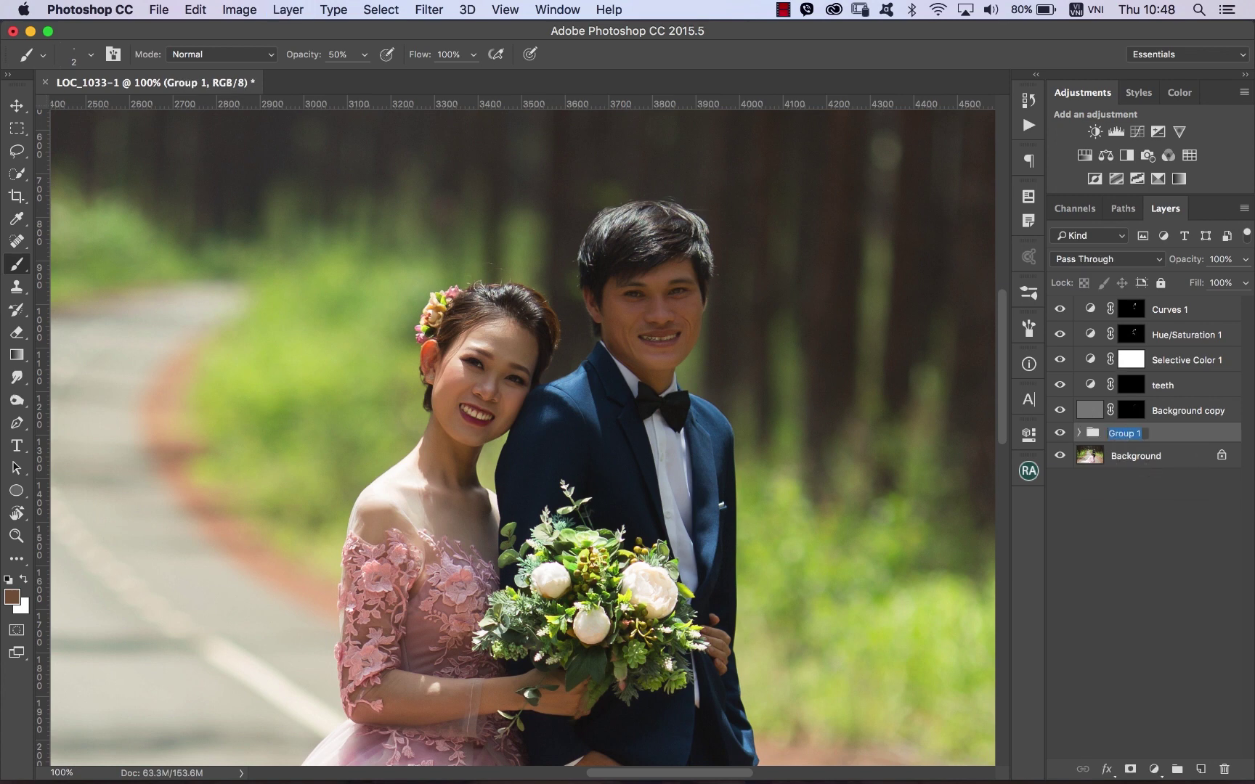
text(hair)
text(fix)
key(Return)
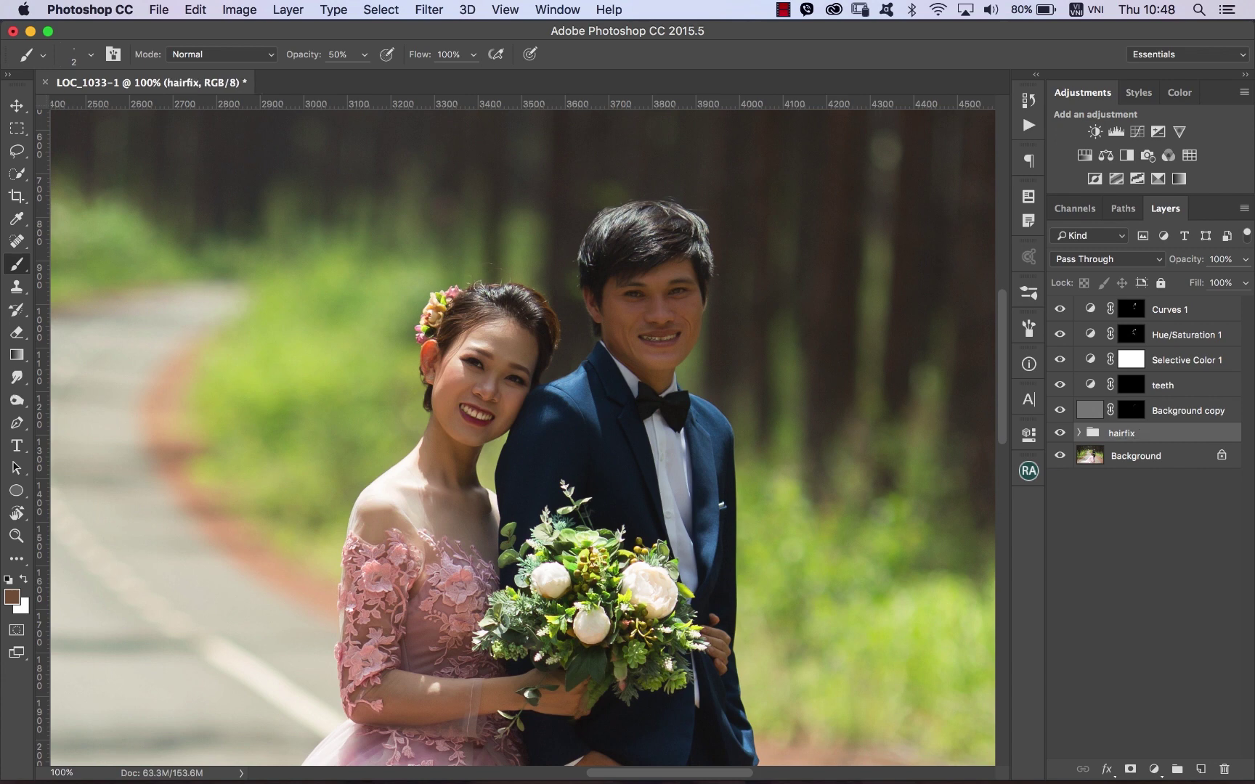
Rename Background copy to 'sharpen' and add a Curves adjustment layer above it.
drag(584, 421, 613, 384)
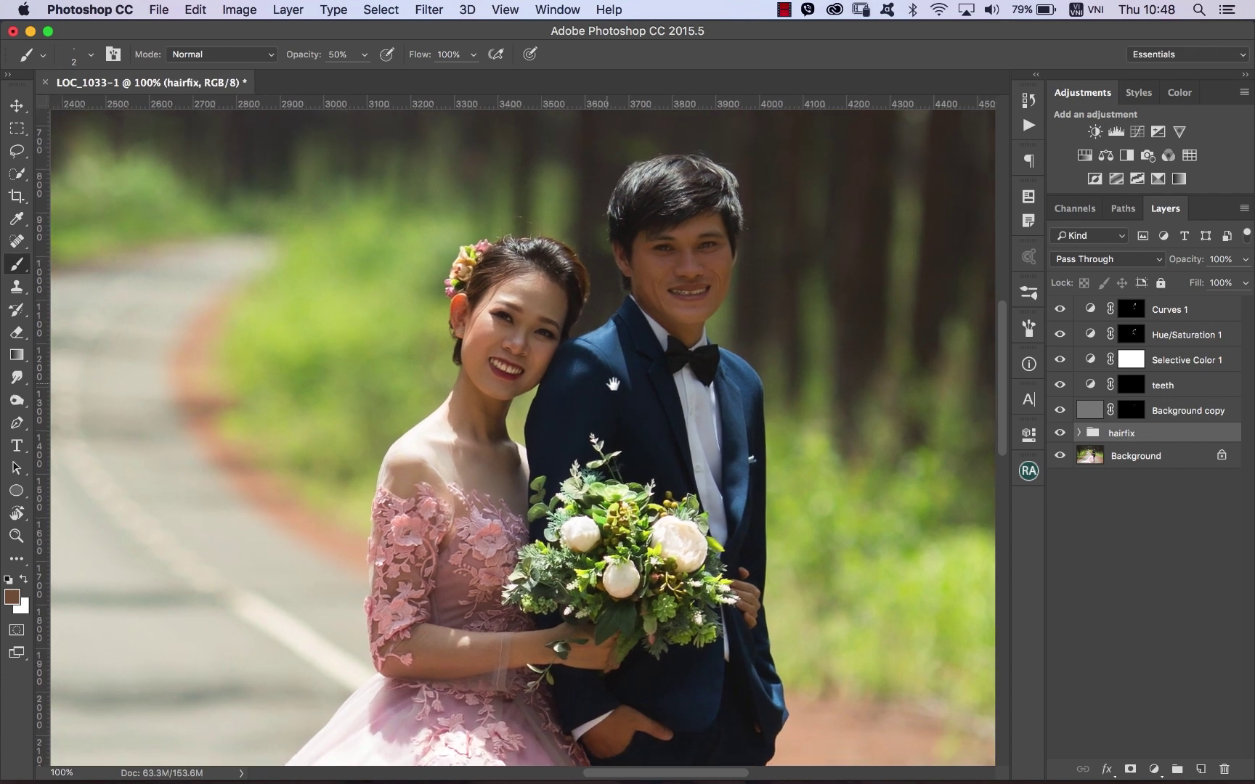
super+click(661, 354)
drag(741, 307, 787, 421)
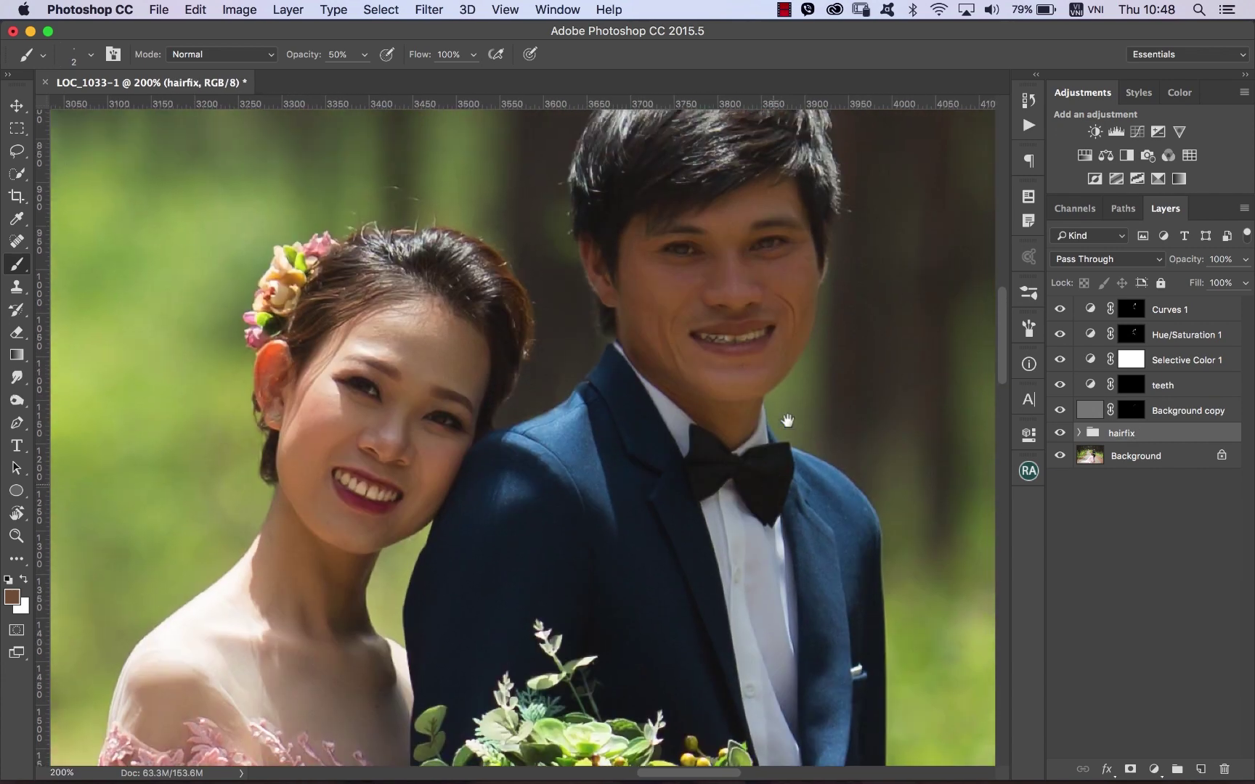
click(1195, 412)
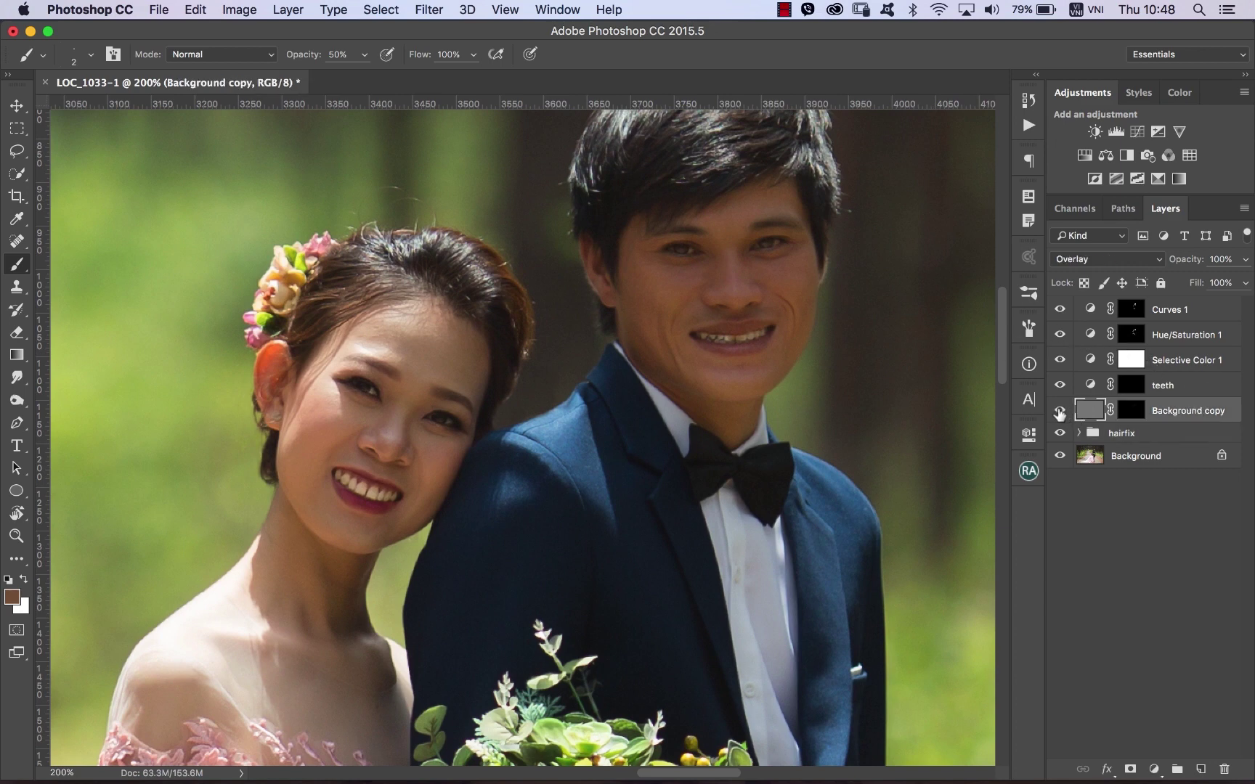
click(1059, 412)
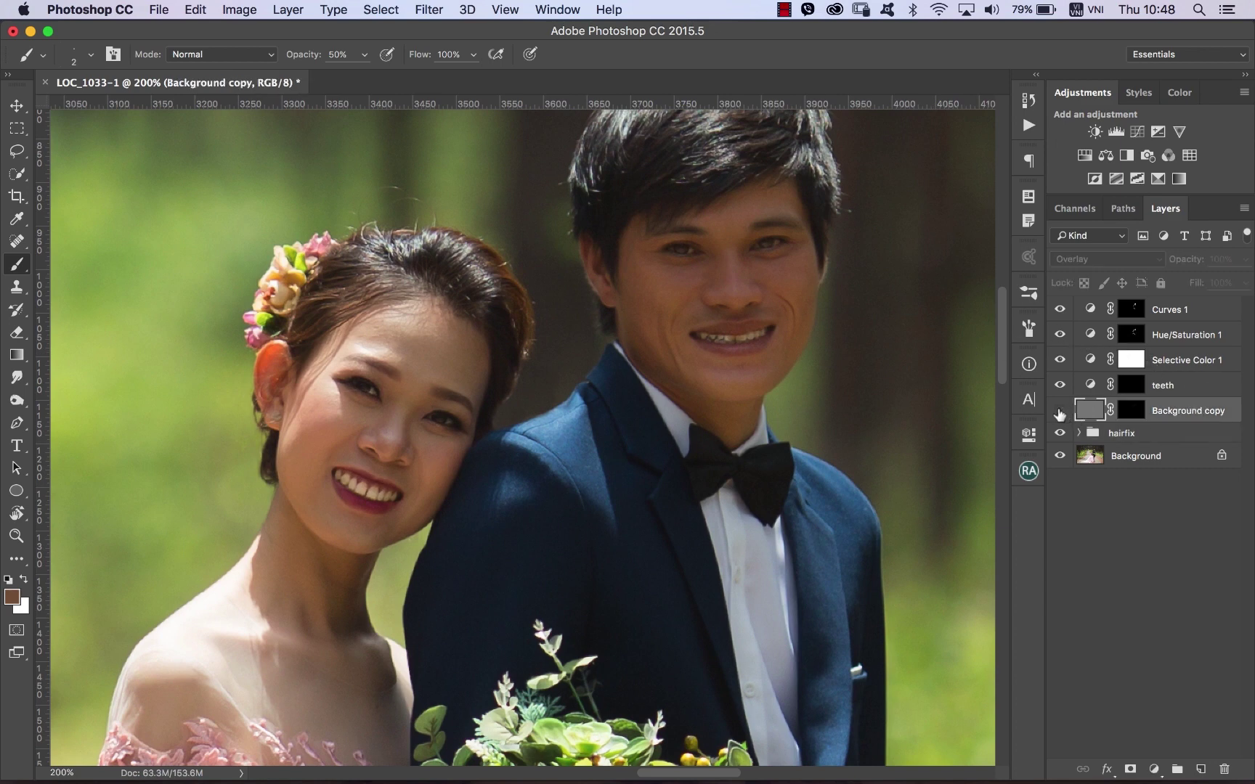
double_click(1177, 410)
text(shar)
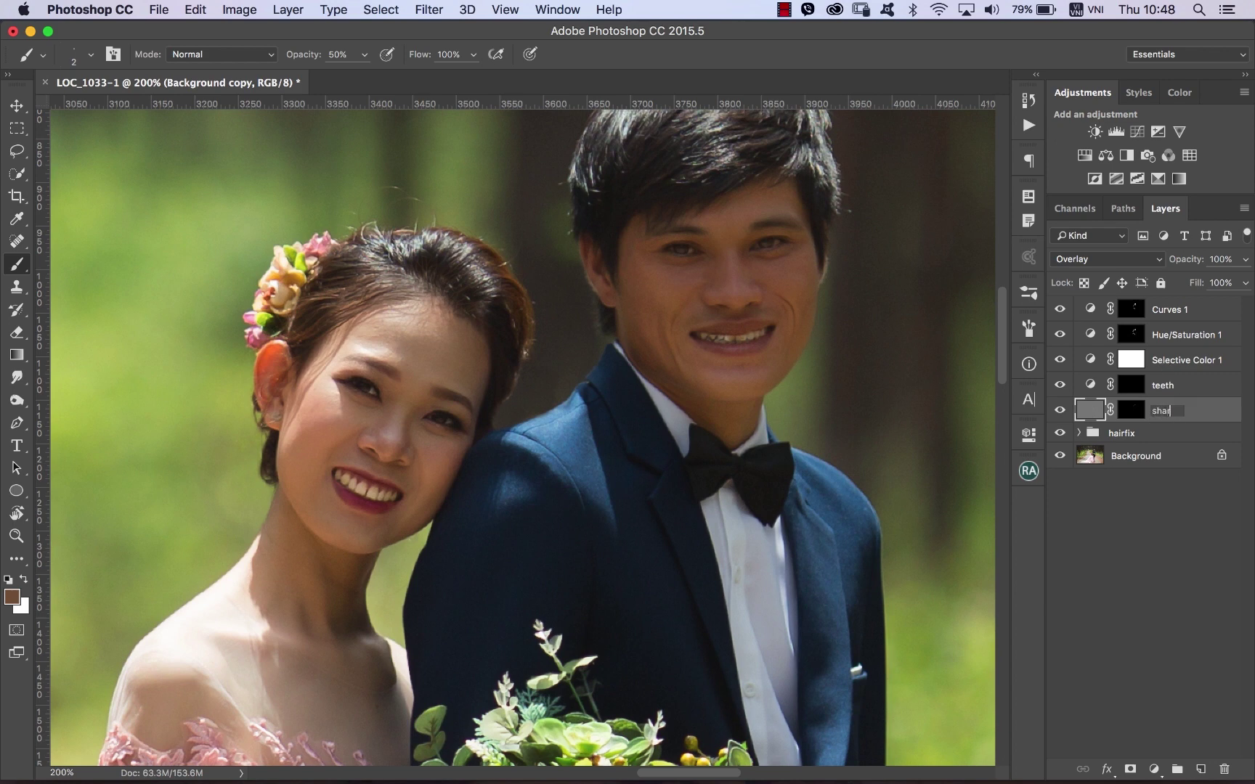
text(pen)
key(Return)
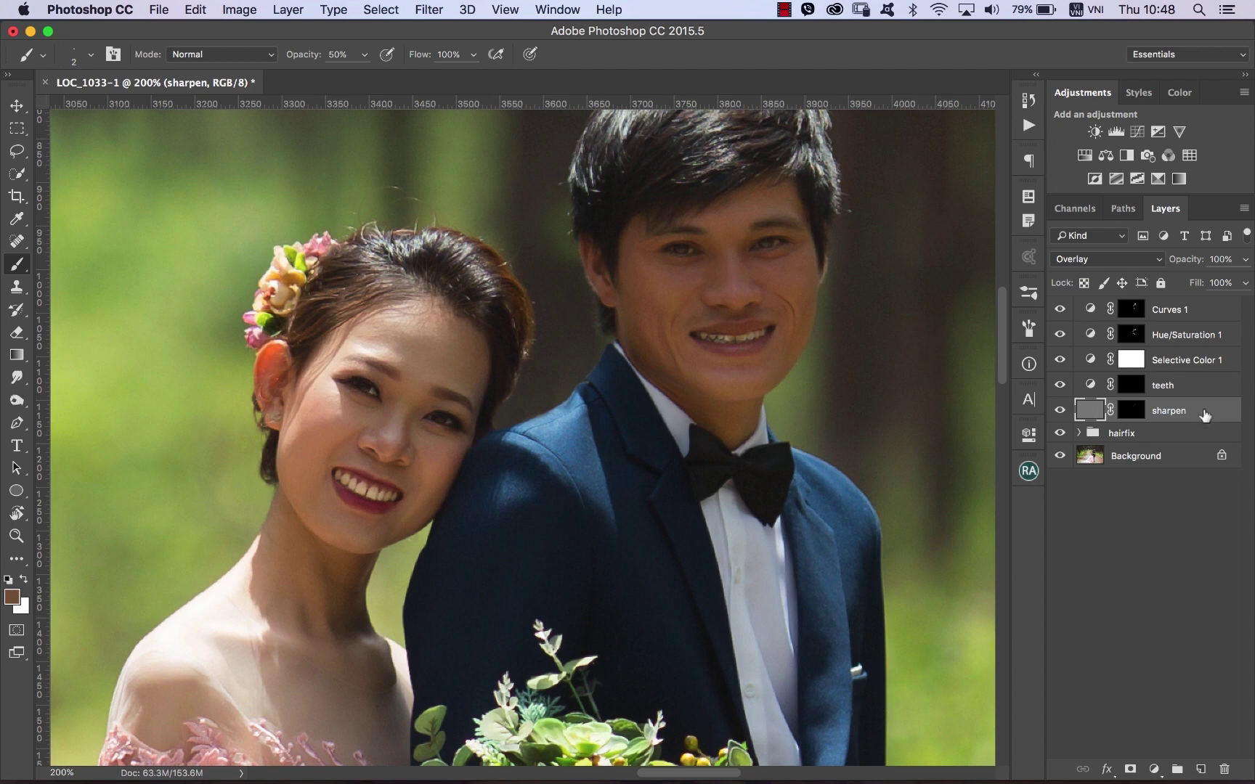
click(1137, 132)
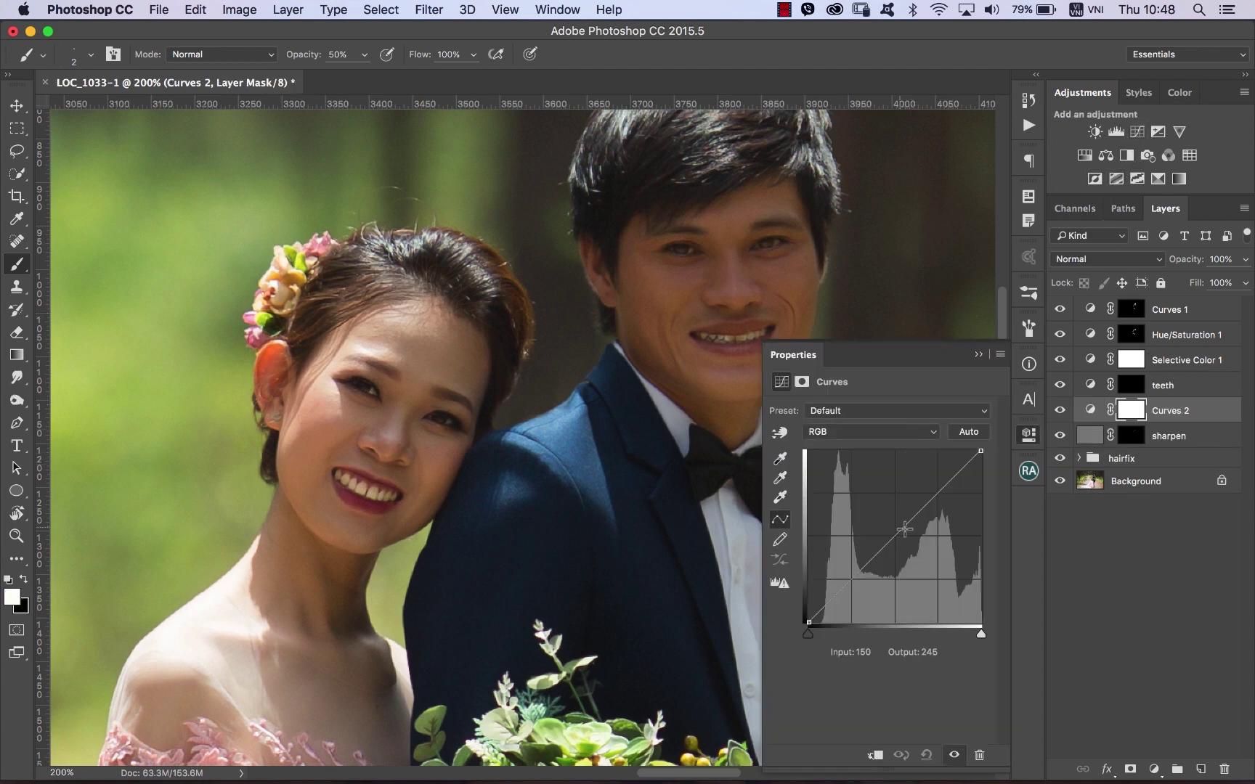
Lift the curve's midtones slightly, invert its mask to black, and name the layer 'chure'.
drag(900, 529, 896, 526)
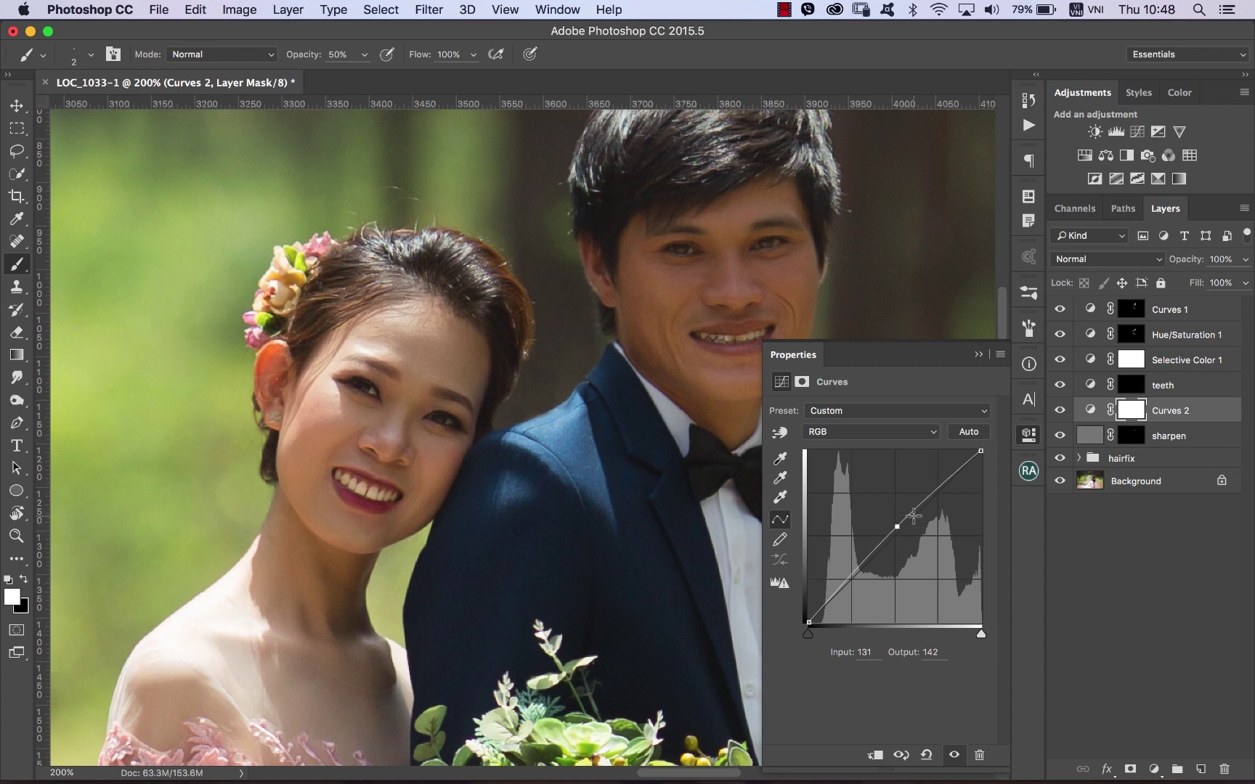
key(ctrl+i)
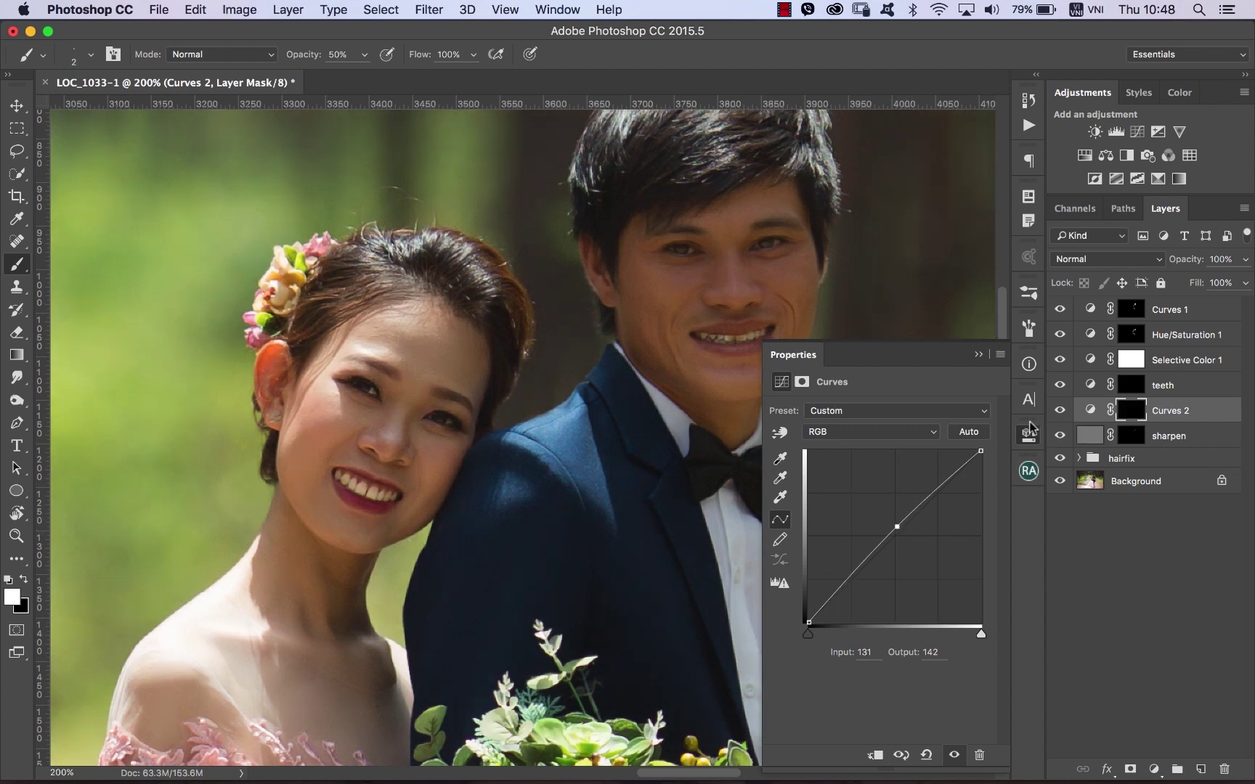
click(1028, 434)
double_click(1159, 411)
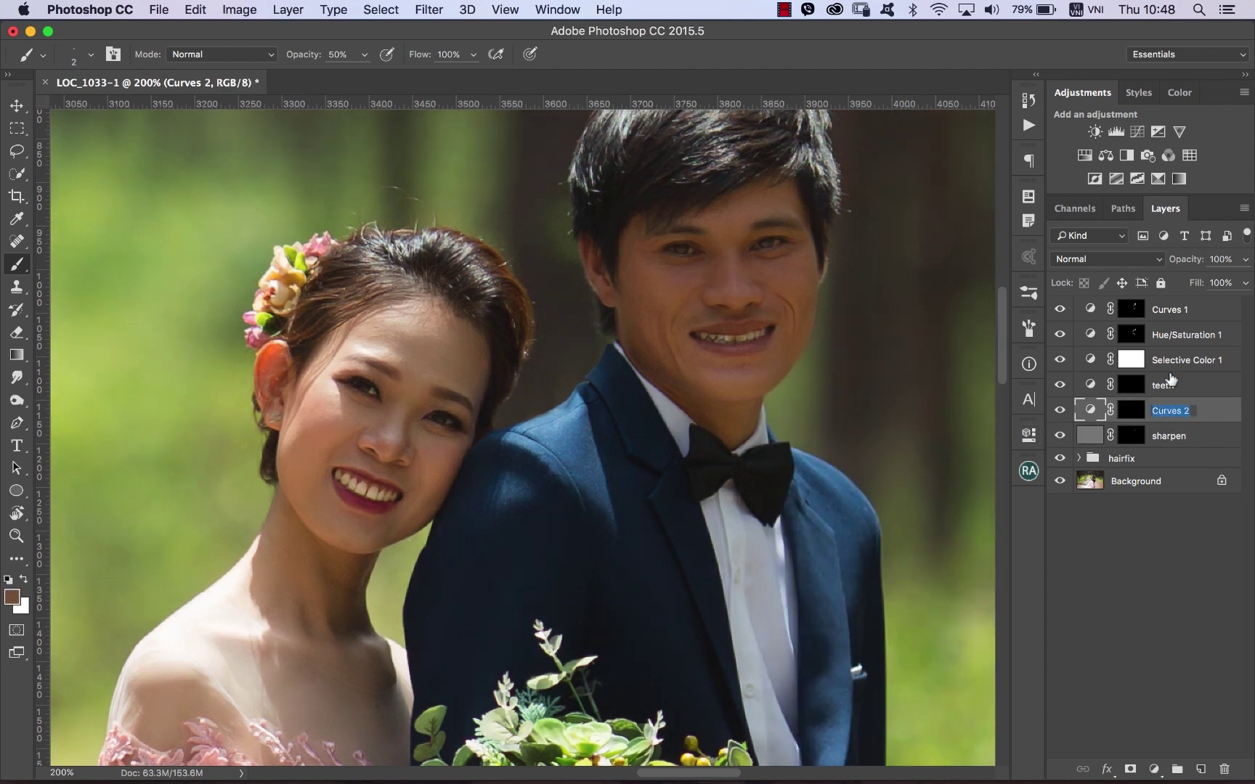
text(chure)
key(Return)
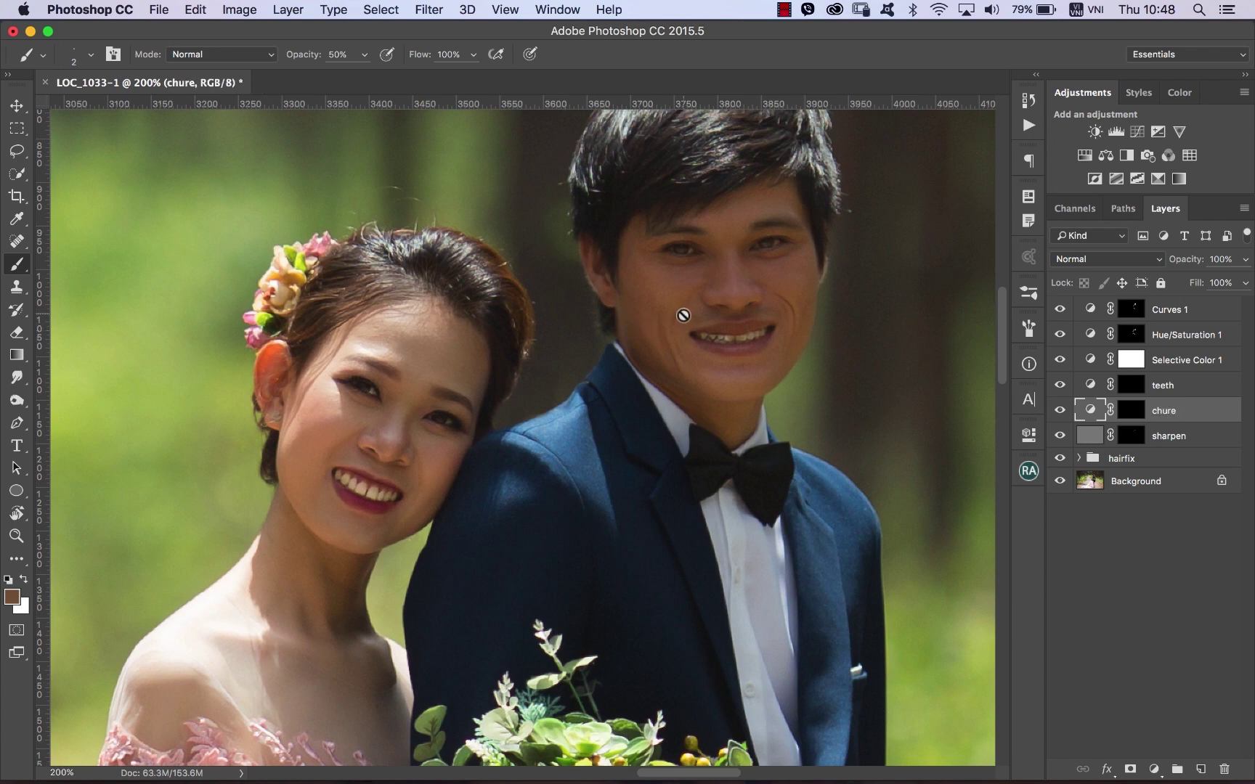
Paint white on the chure mask over the groom's face, then set its opacity to 67%.
click(1130, 410)
key(d)
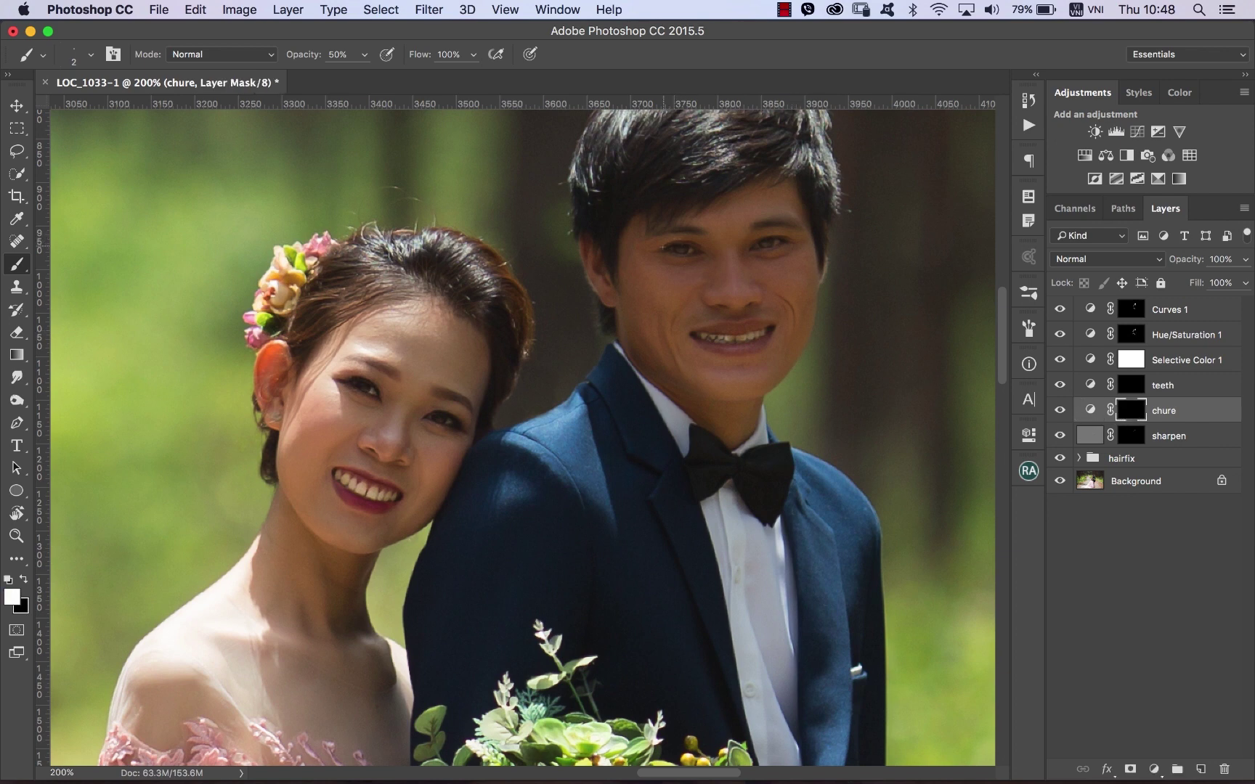
drag(653, 254, 657, 254)
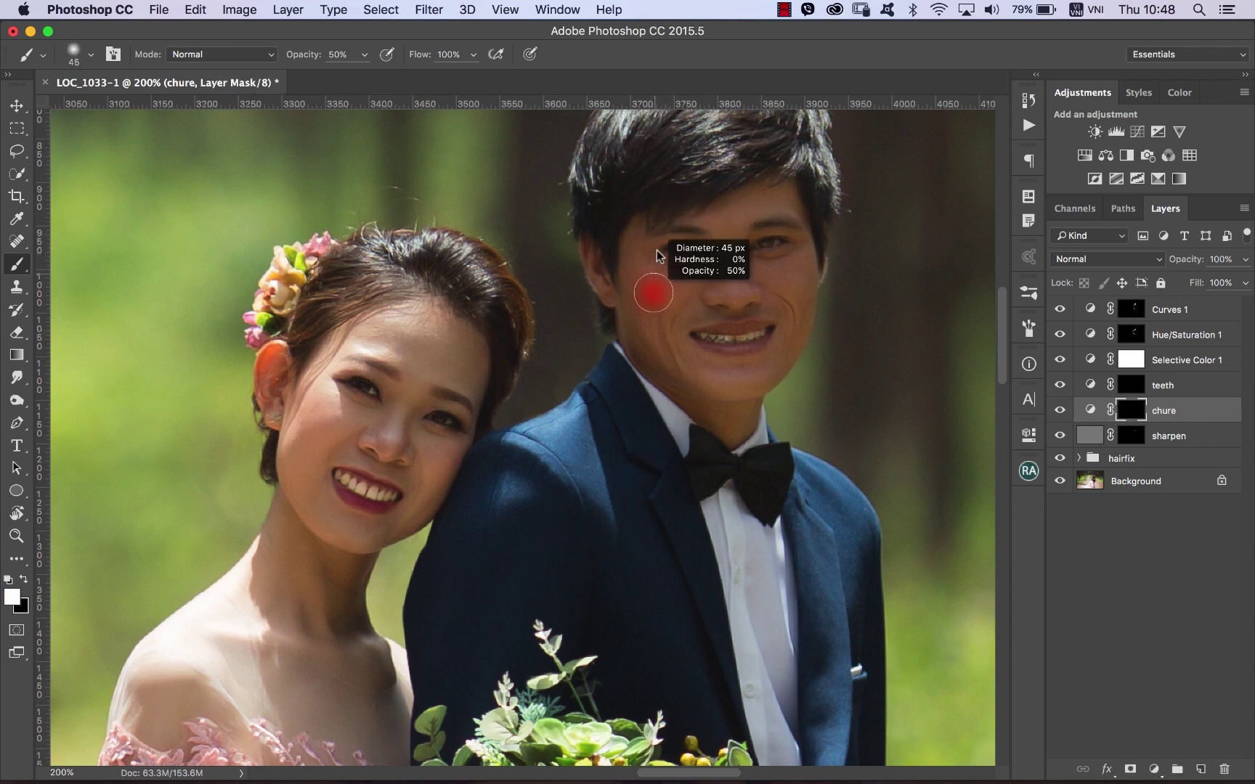
drag(657, 255, 646, 254)
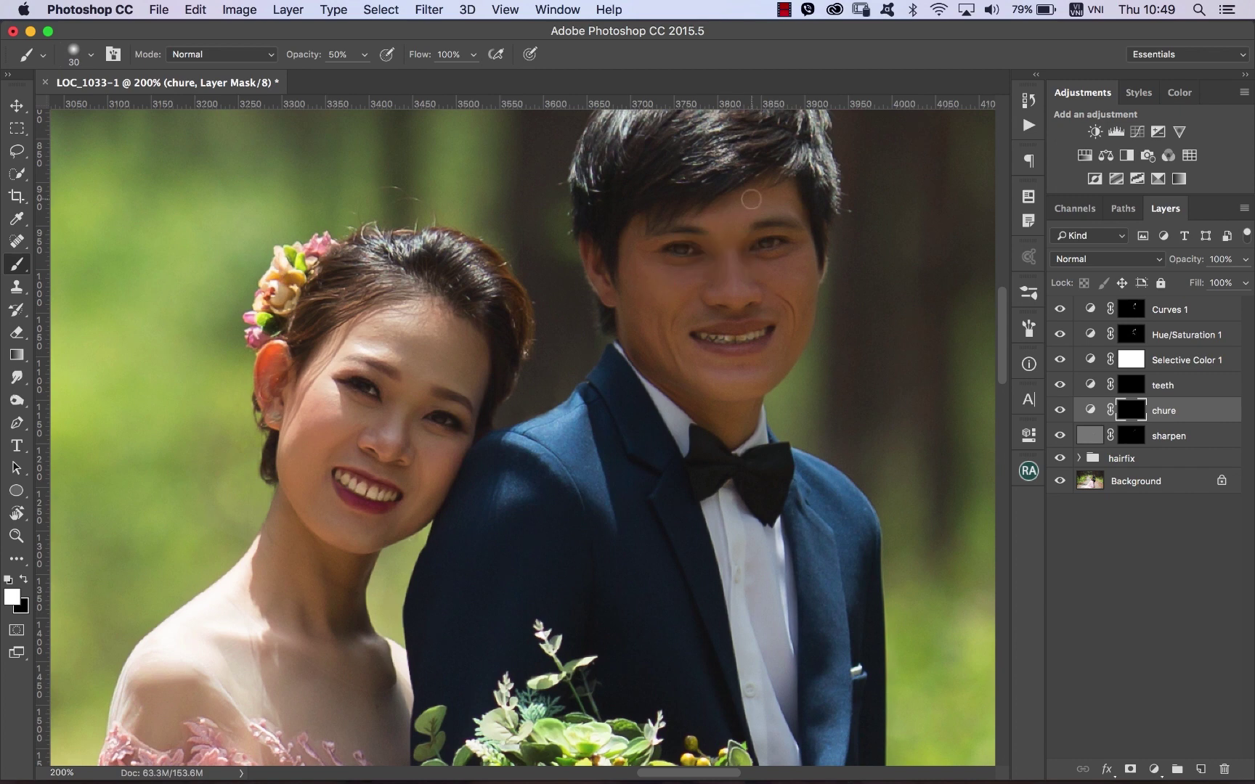
drag(723, 238, 741, 230)
alt+click(1130, 412)
alt+click(1129, 414)
click(1060, 411)
alt+click(724, 404)
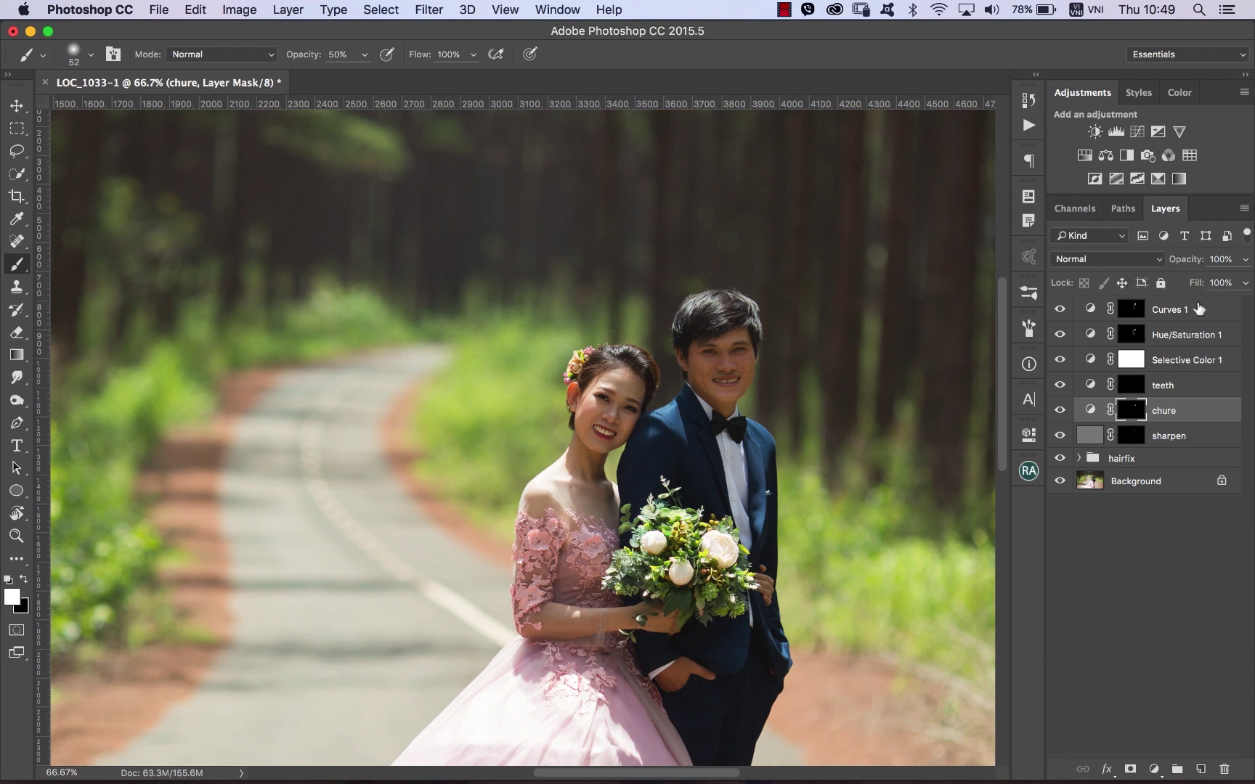
click(1243, 260)
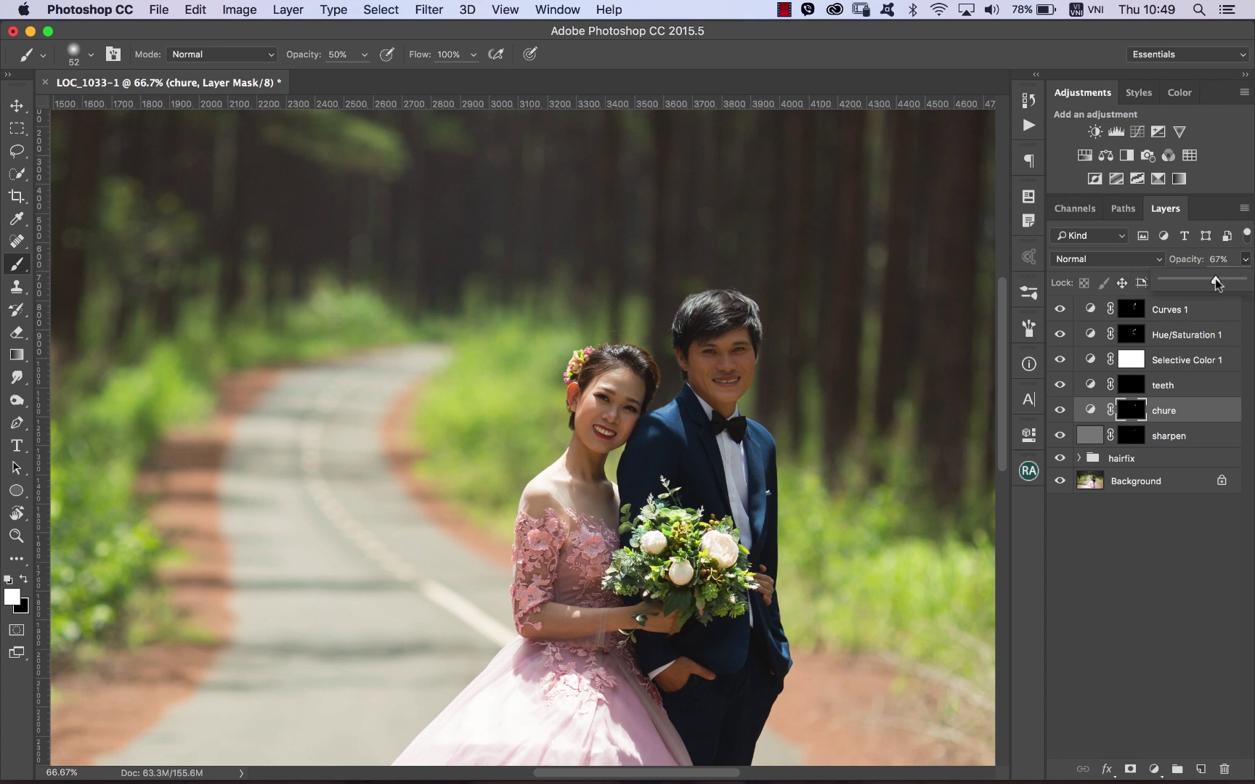
Add a default Hue/Saturation adjustment layer above chure.
key(v)
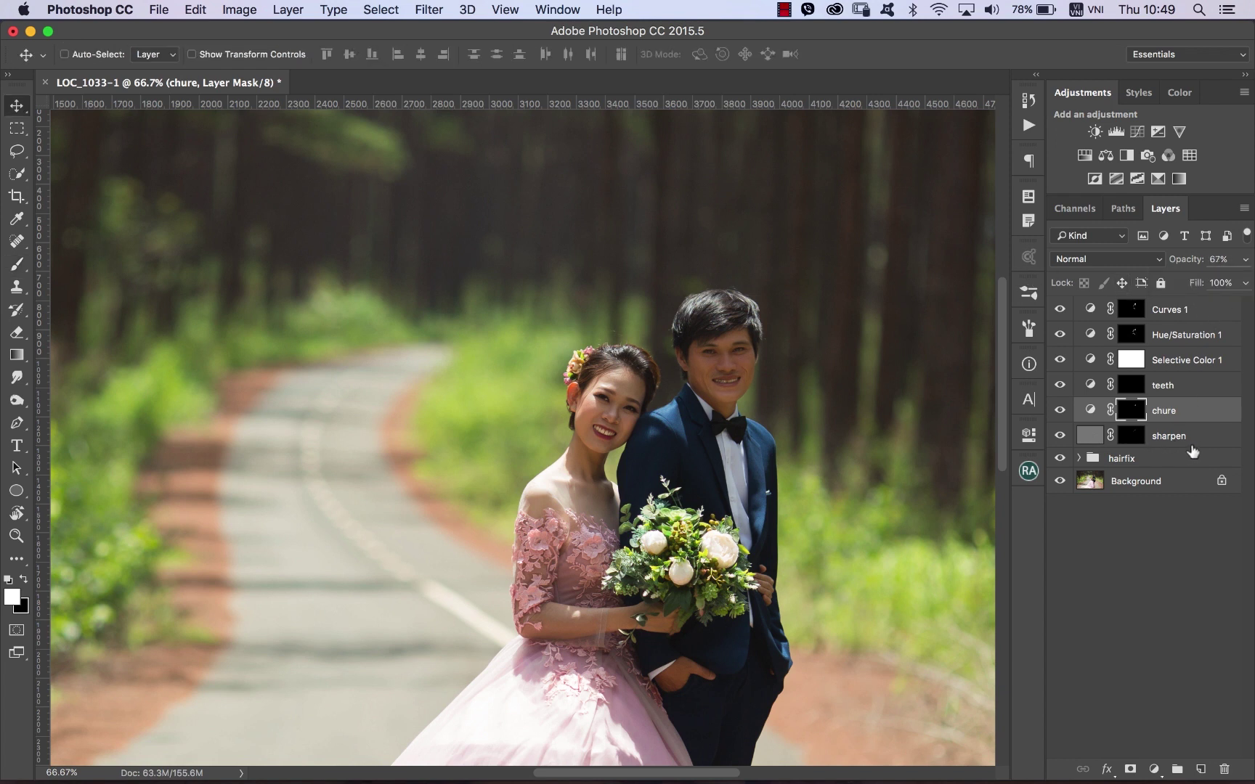
click(1089, 156)
click(828, 411)
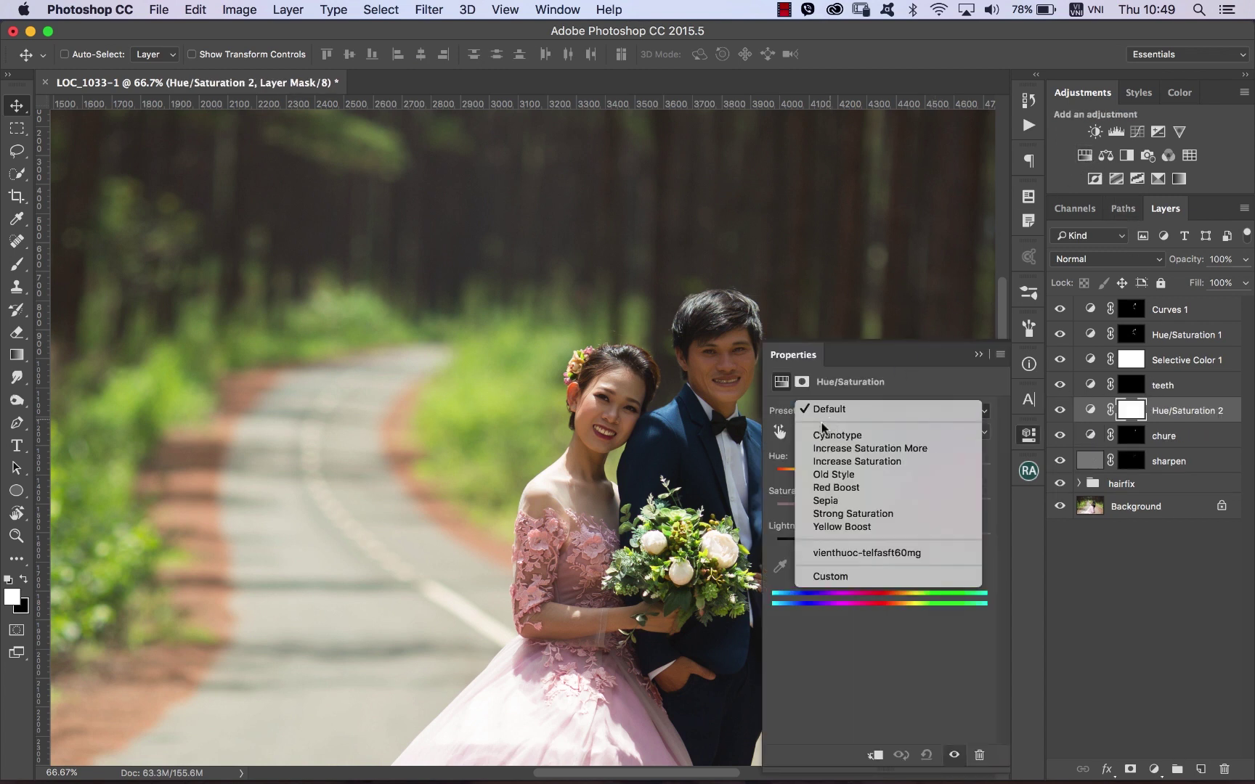
click(711, 433)
scroll(726, 434, right, 5)
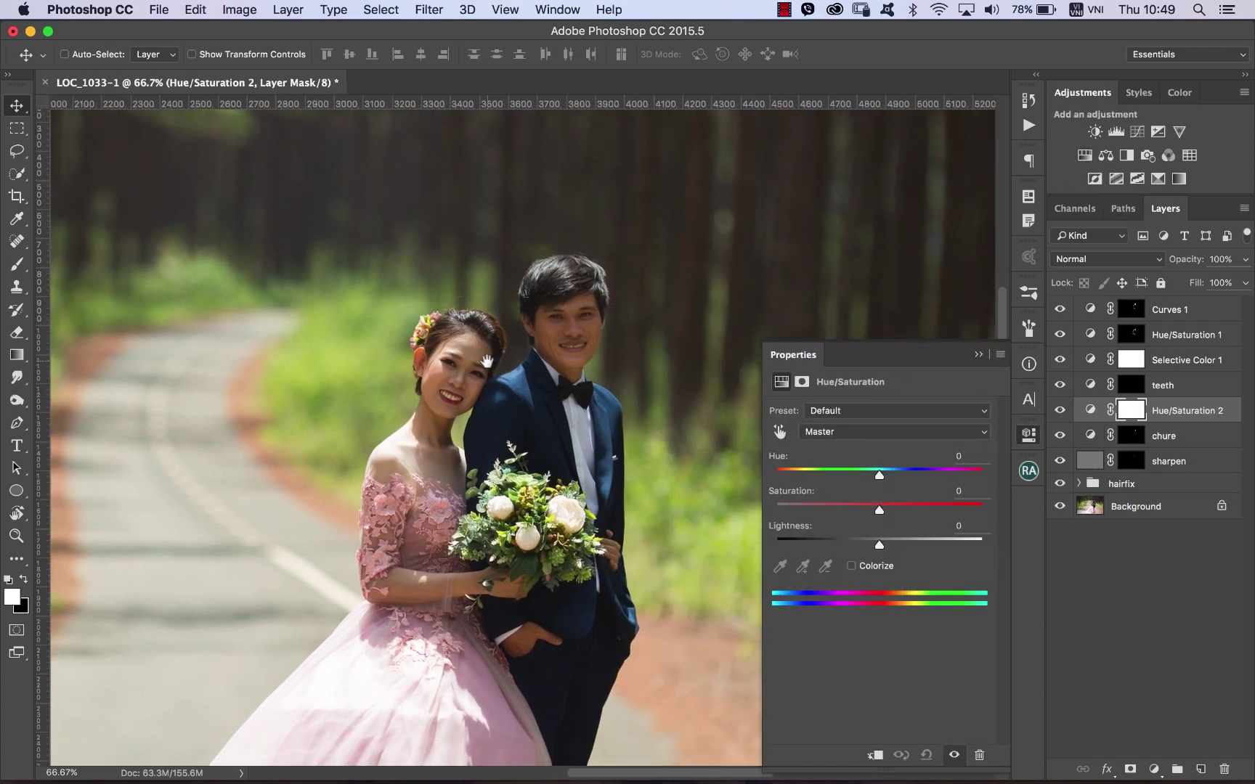
Desaturate the Reds to about −17 and invert the layer mask to black.
click(800, 436)
click(826, 444)
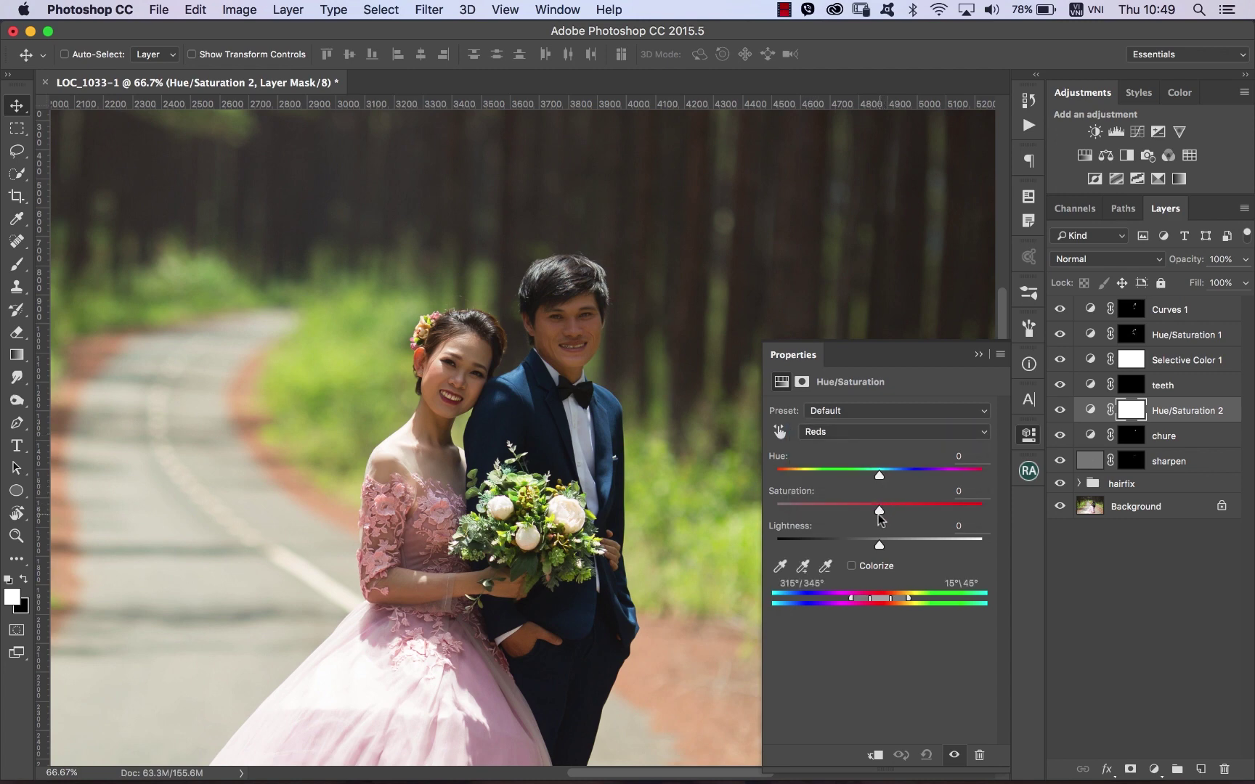
drag(879, 511, 867, 511)
click(664, 431)
drag(878, 476, 888, 477)
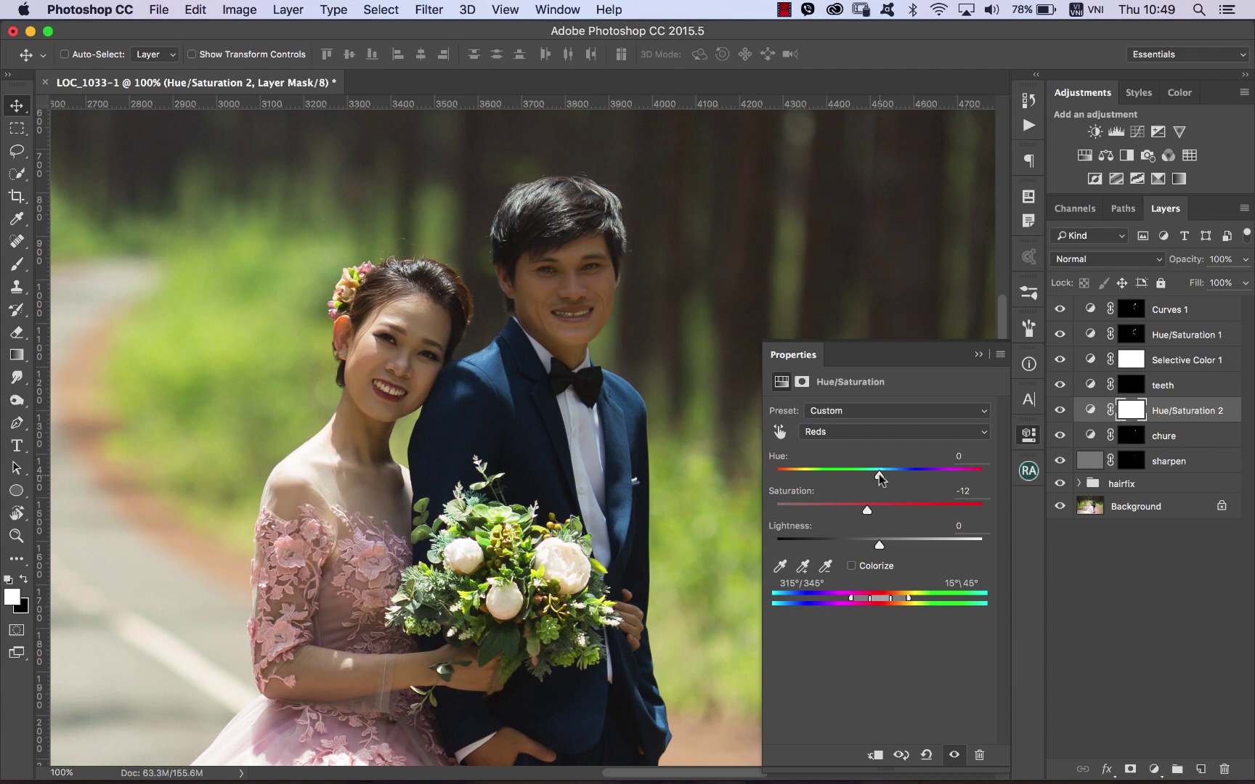
drag(866, 511, 862, 511)
click(1029, 436)
key(ctrl+i)
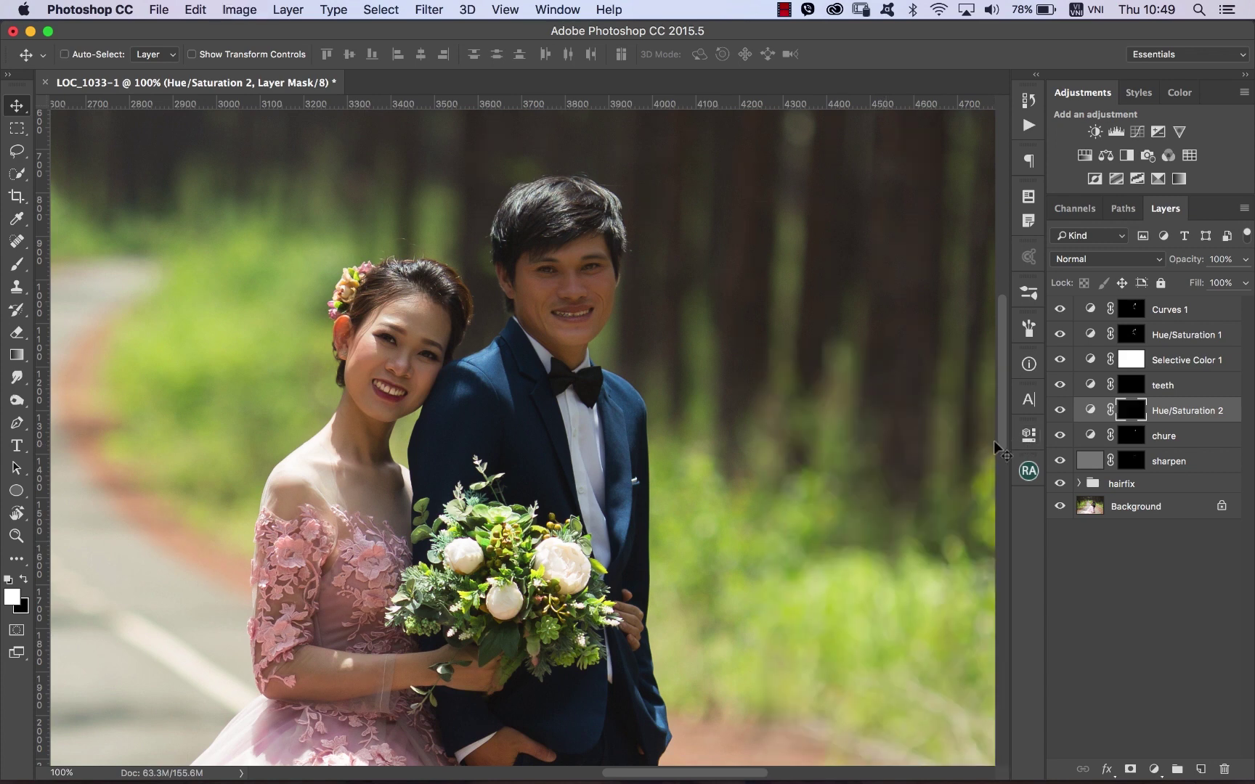
Copy the chure mask onto Hue/Saturation 2 and group both layers as 'chu-re-face'.
click(1131, 439)
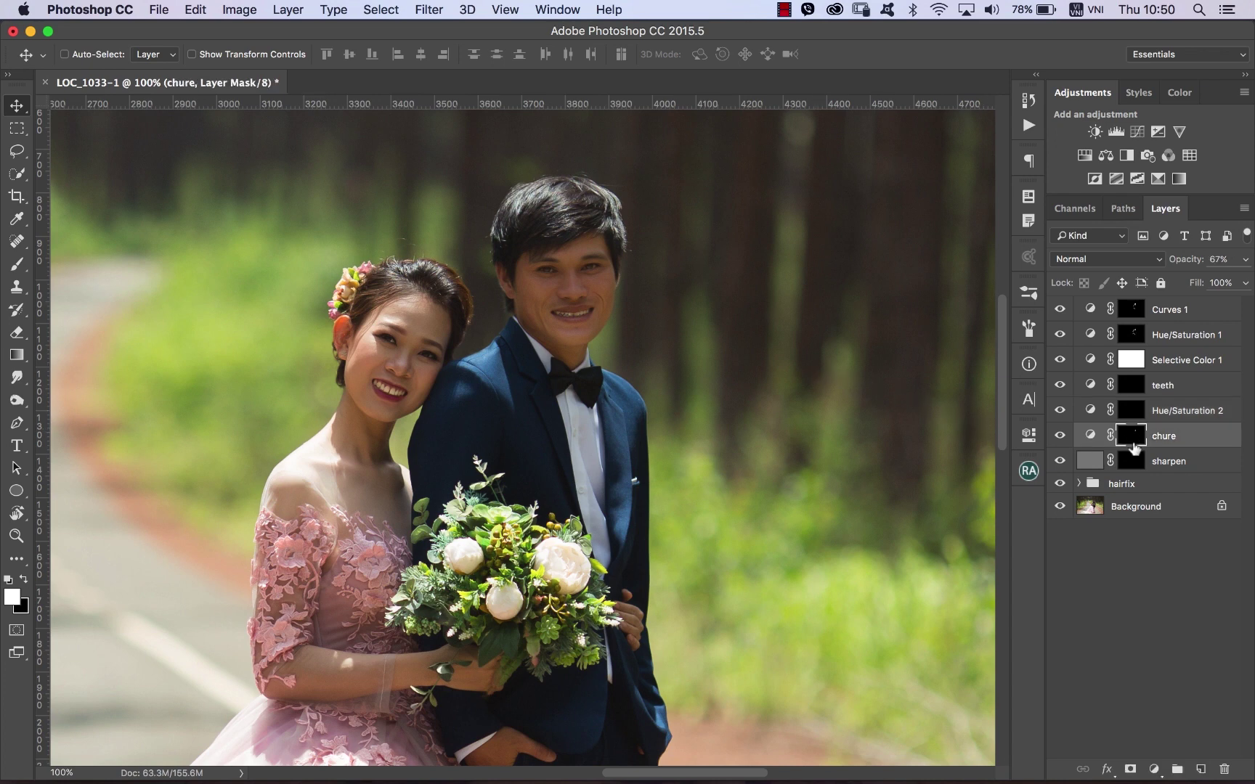
drag(1131, 440, 1132, 414)
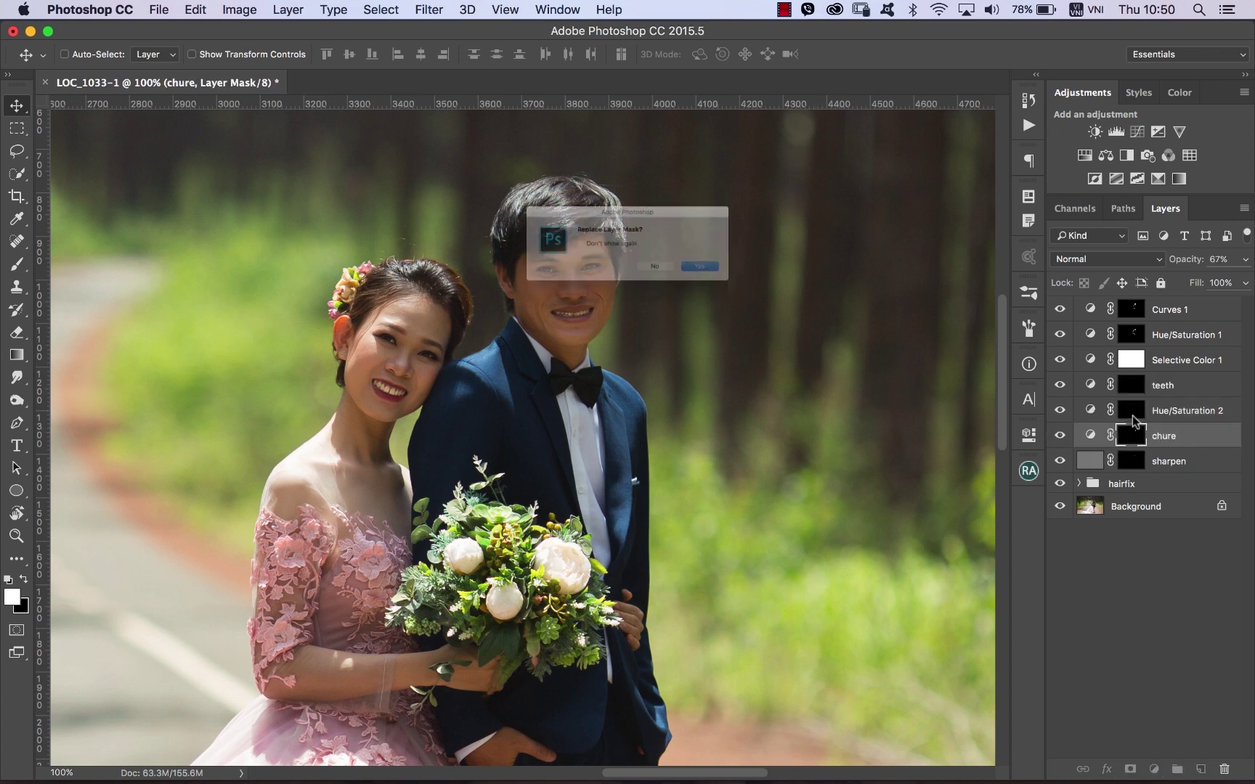
click(755, 287)
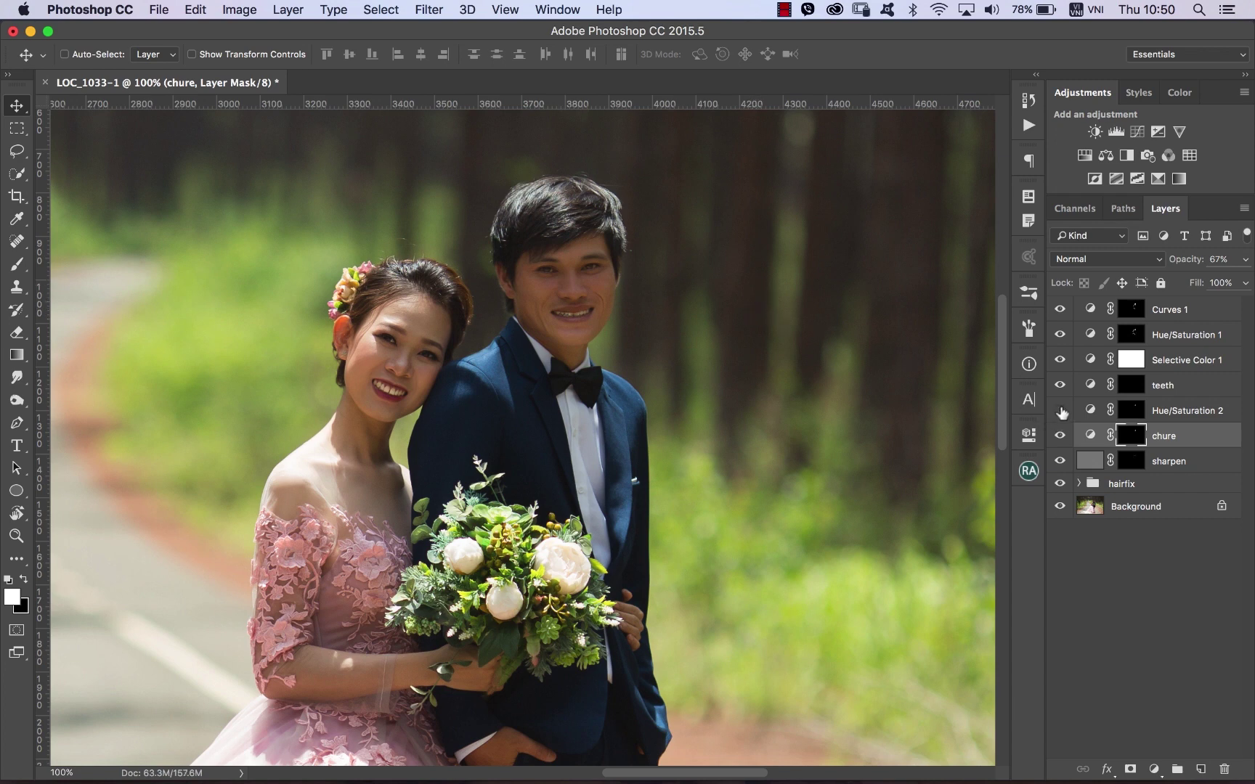
shift+click(1200, 412)
key(super+g)
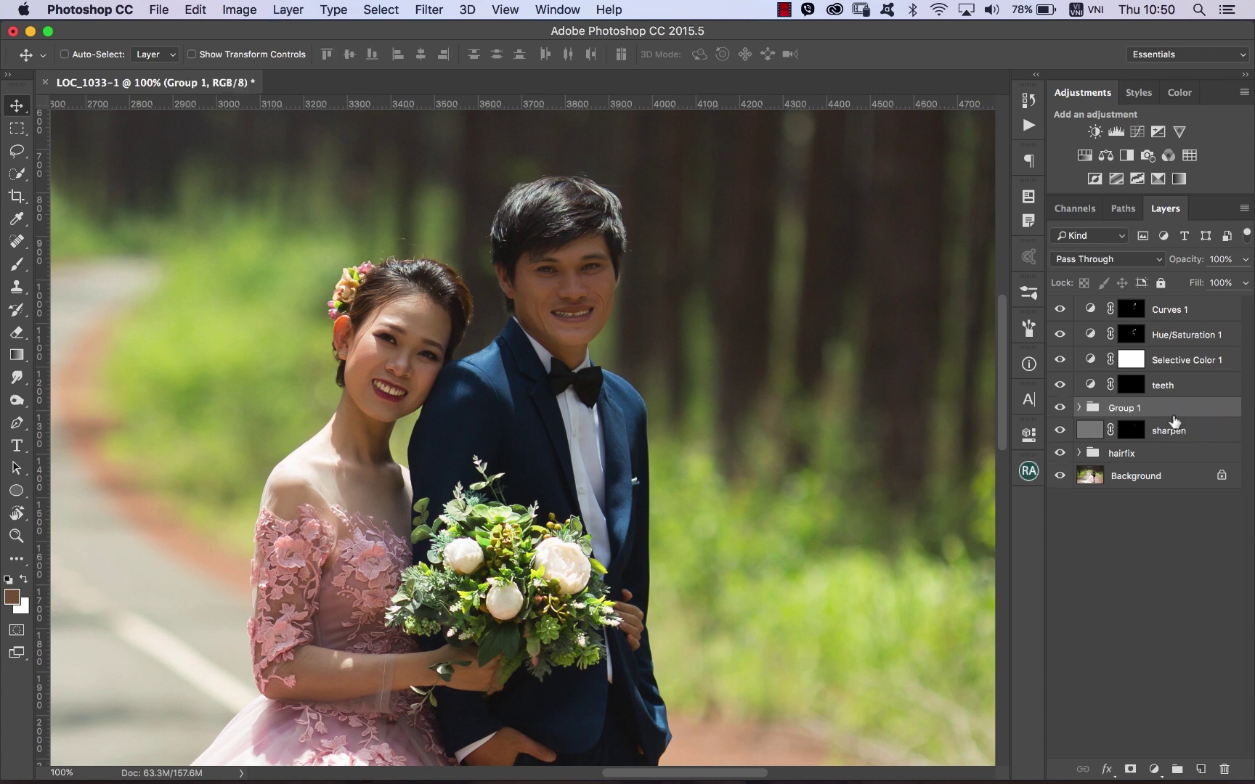
double_click(1119, 409)
text(-re-face)
key(Return)
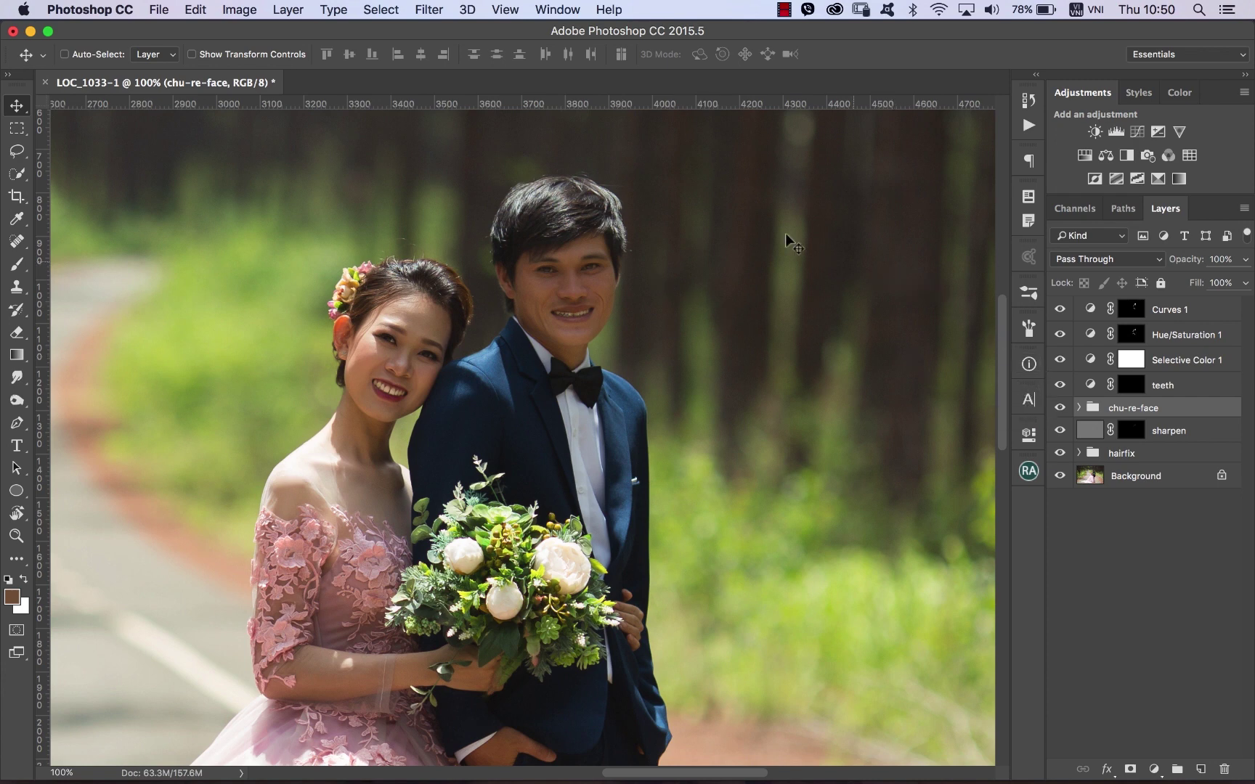
Add a Hue/Saturation layer raising the Blues' saturation to +29 to boost the suit.
drag(501, 281, 559, 271)
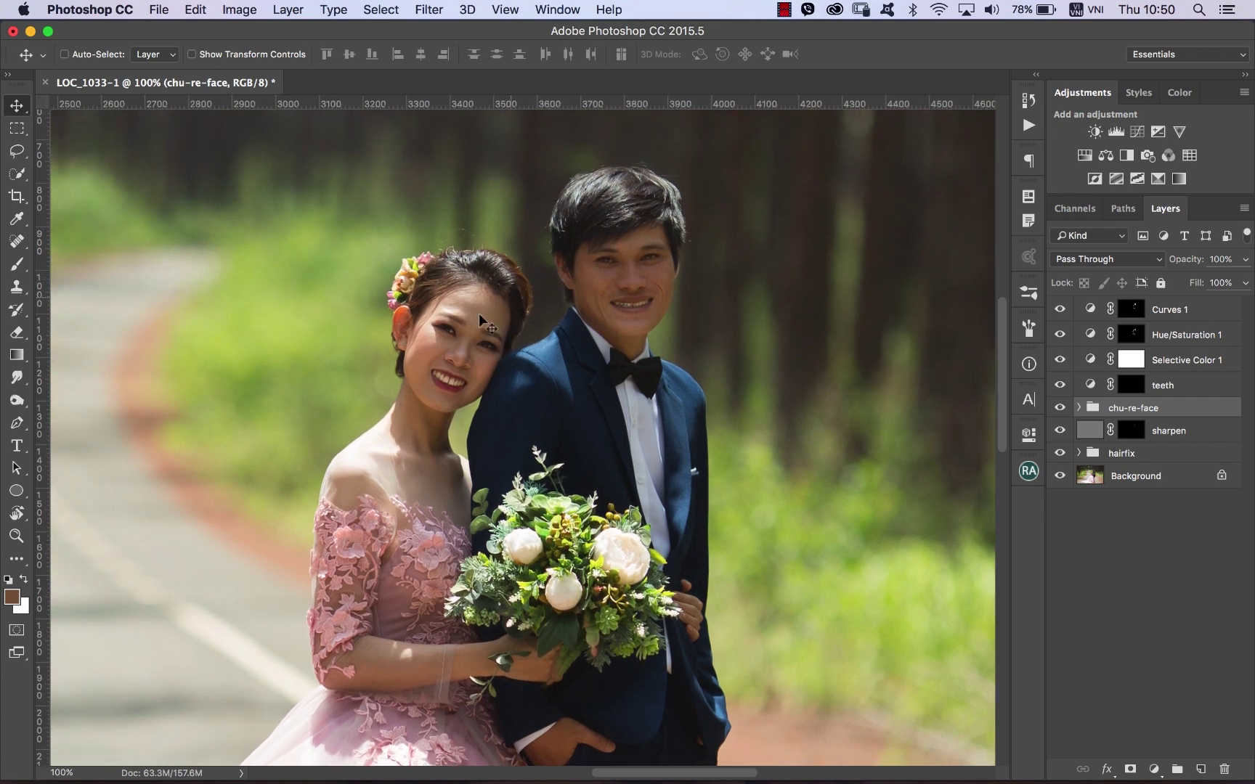
scroll(479, 319, down, 1)
scroll(508, 361, down, 1)
scroll(503, 377, down, 1)
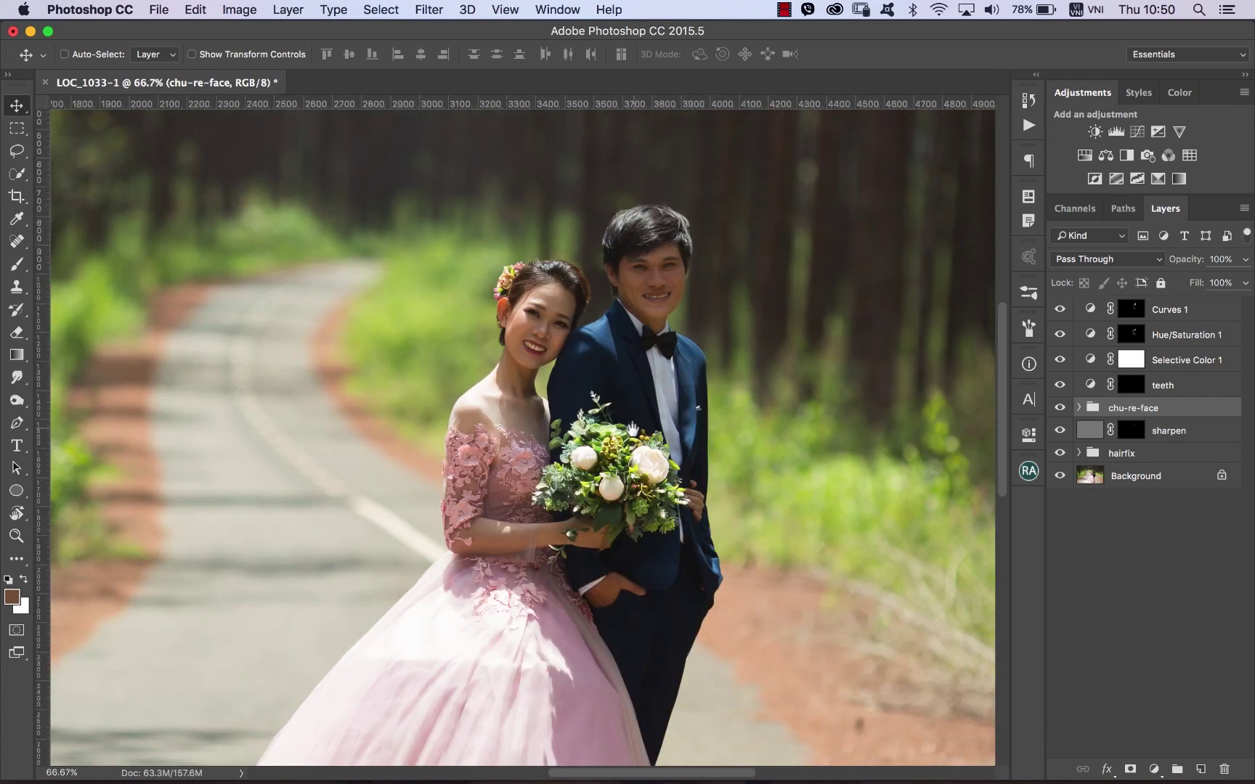
scroll(792, 405, up, 3)
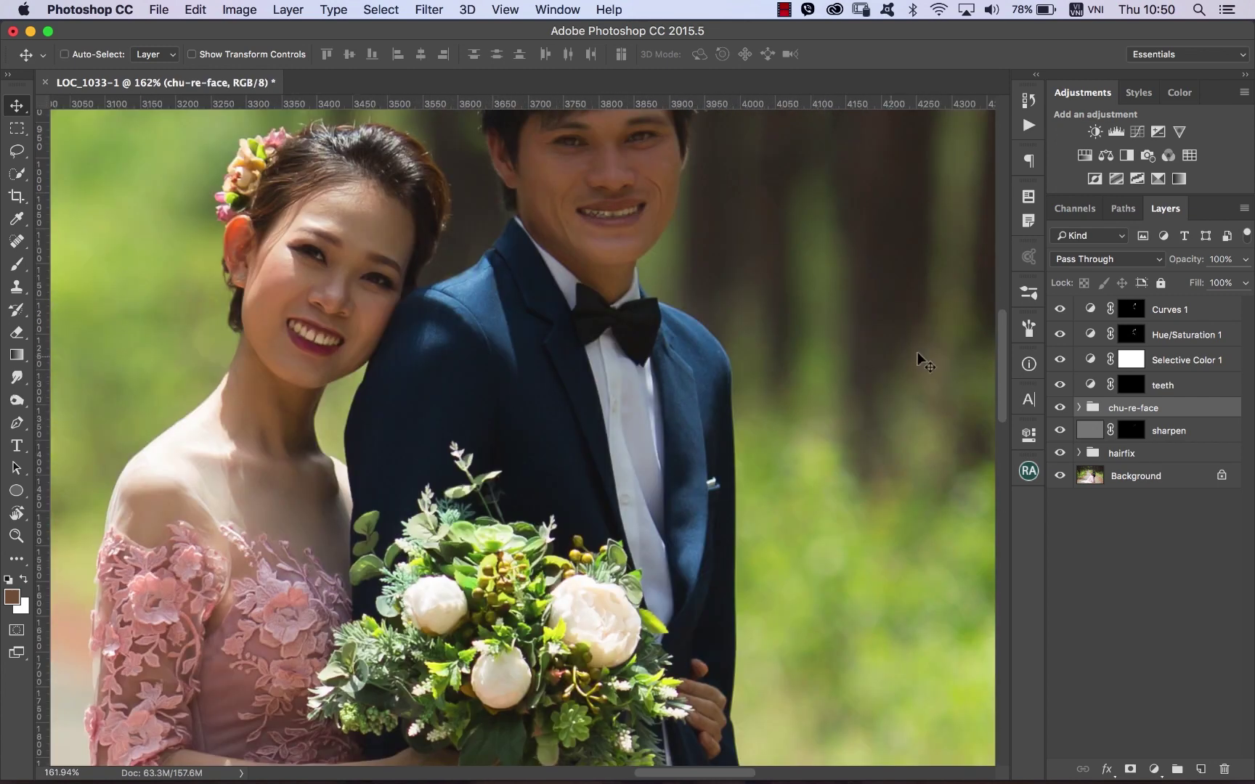
click(1084, 155)
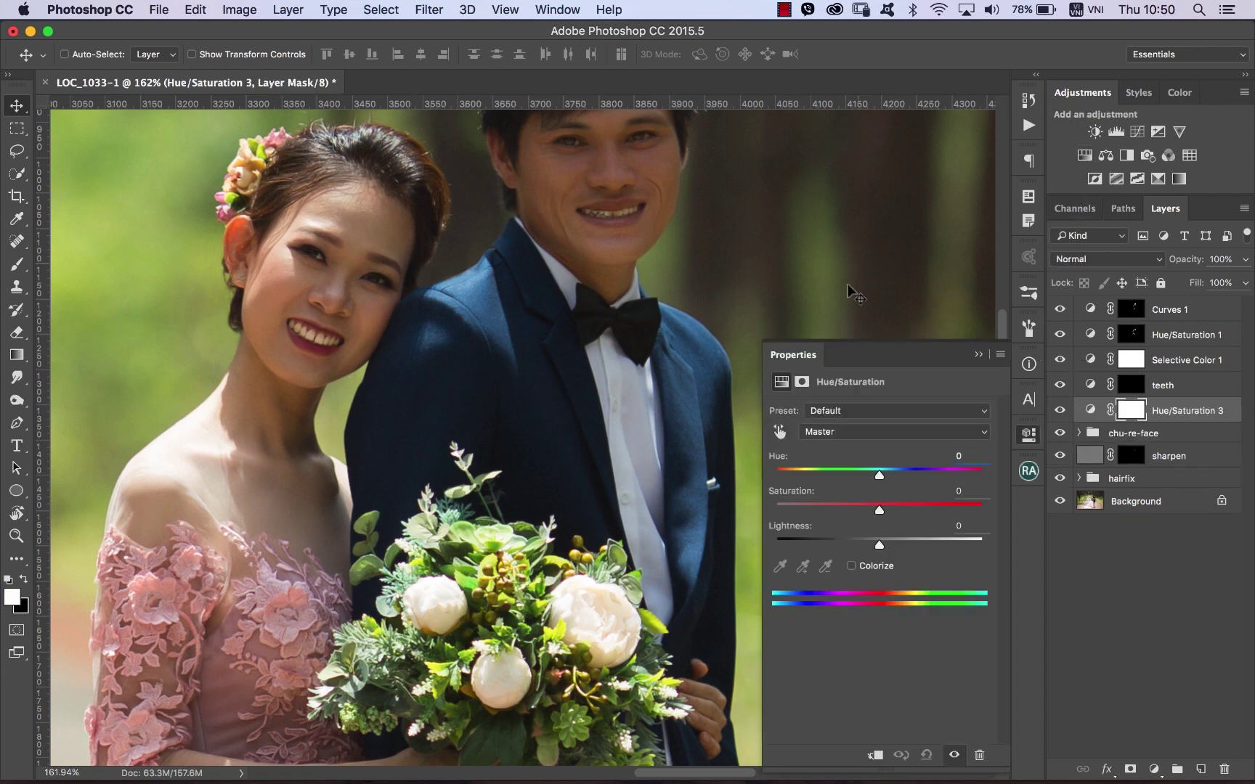
click(858, 431)
click(879, 498)
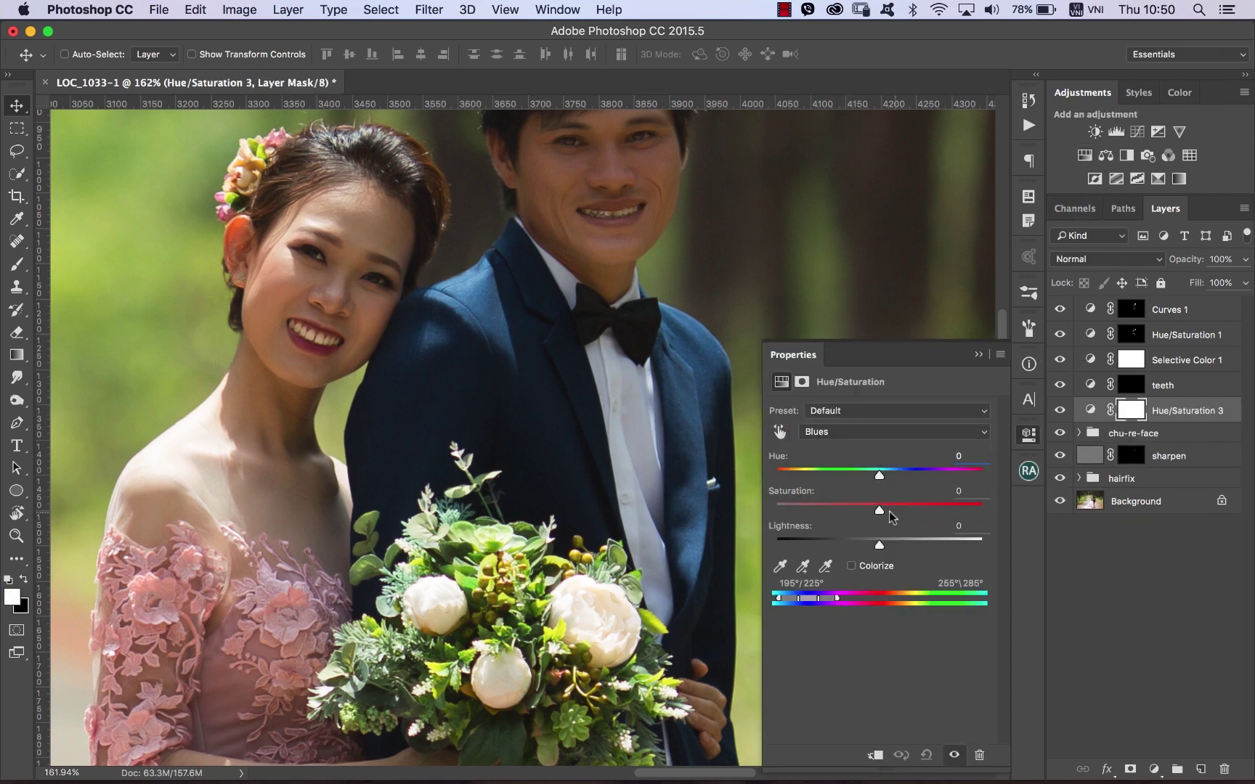
drag(889, 511, 914, 510)
key(super+0)
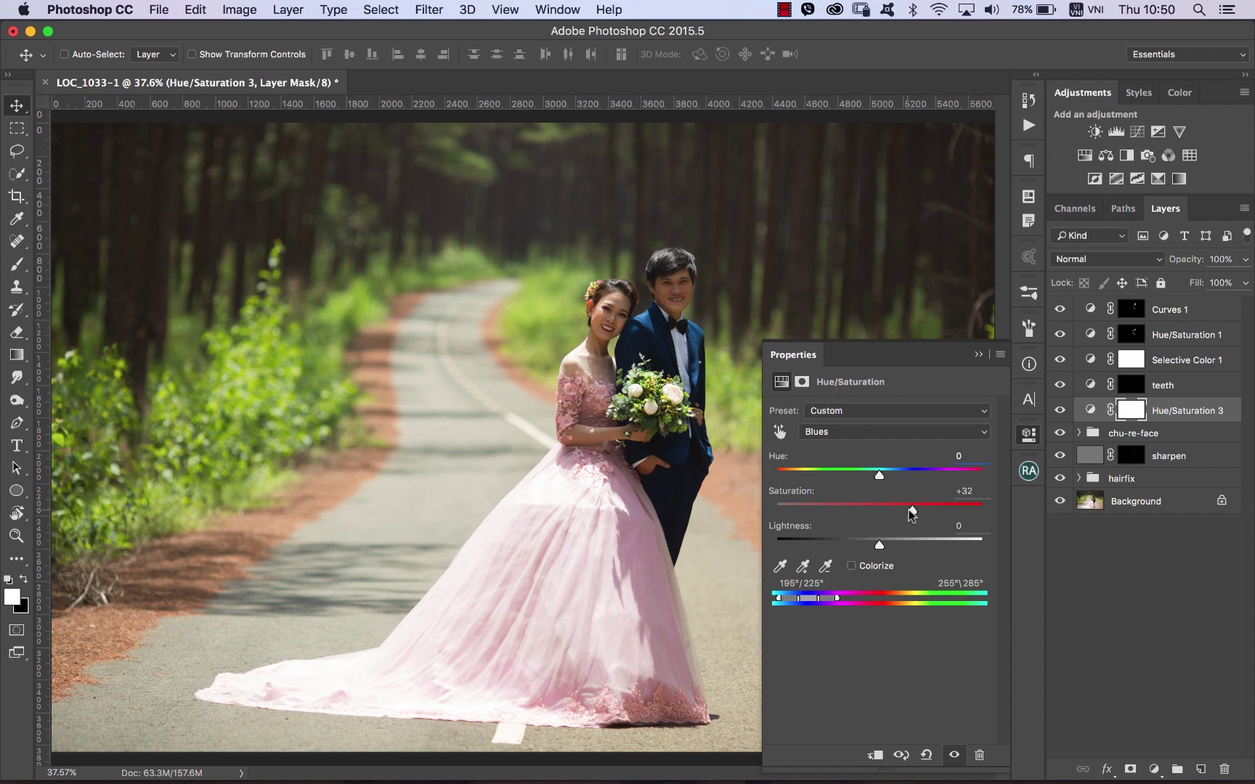
drag(912, 511, 909, 511)
click(1060, 411)
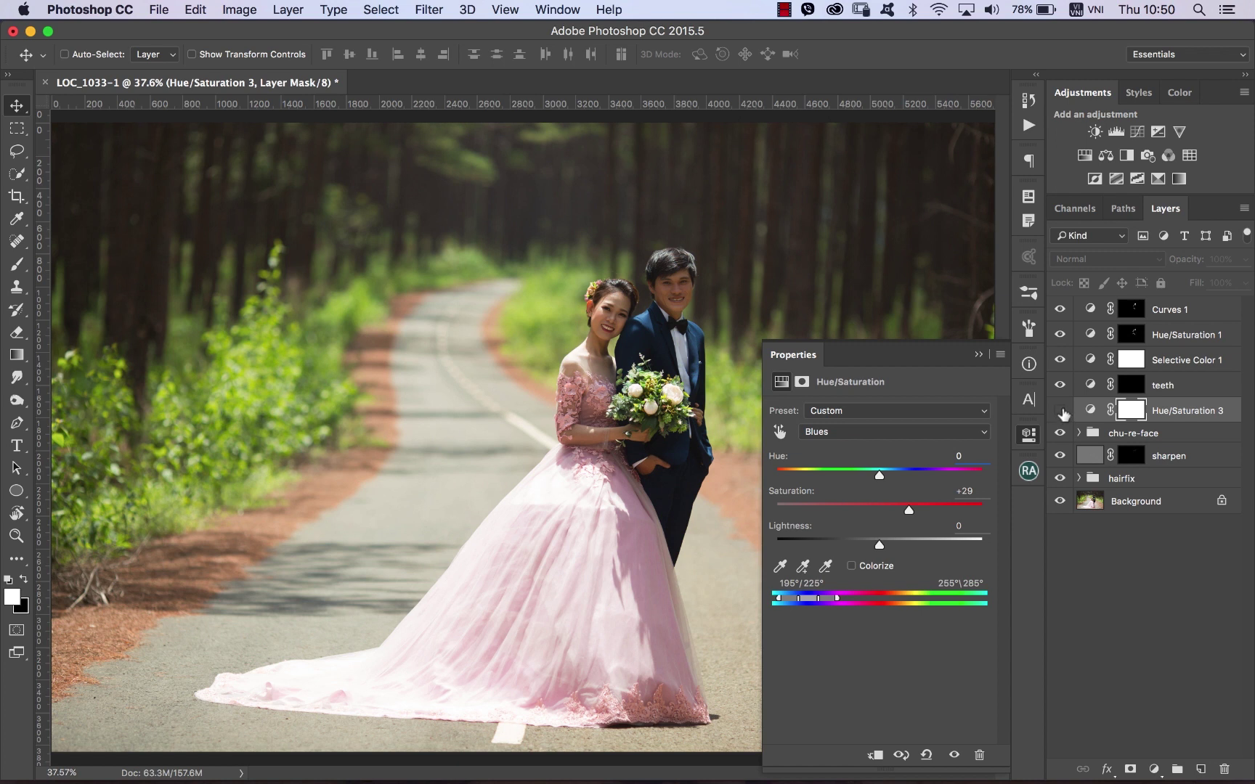
click(1060, 411)
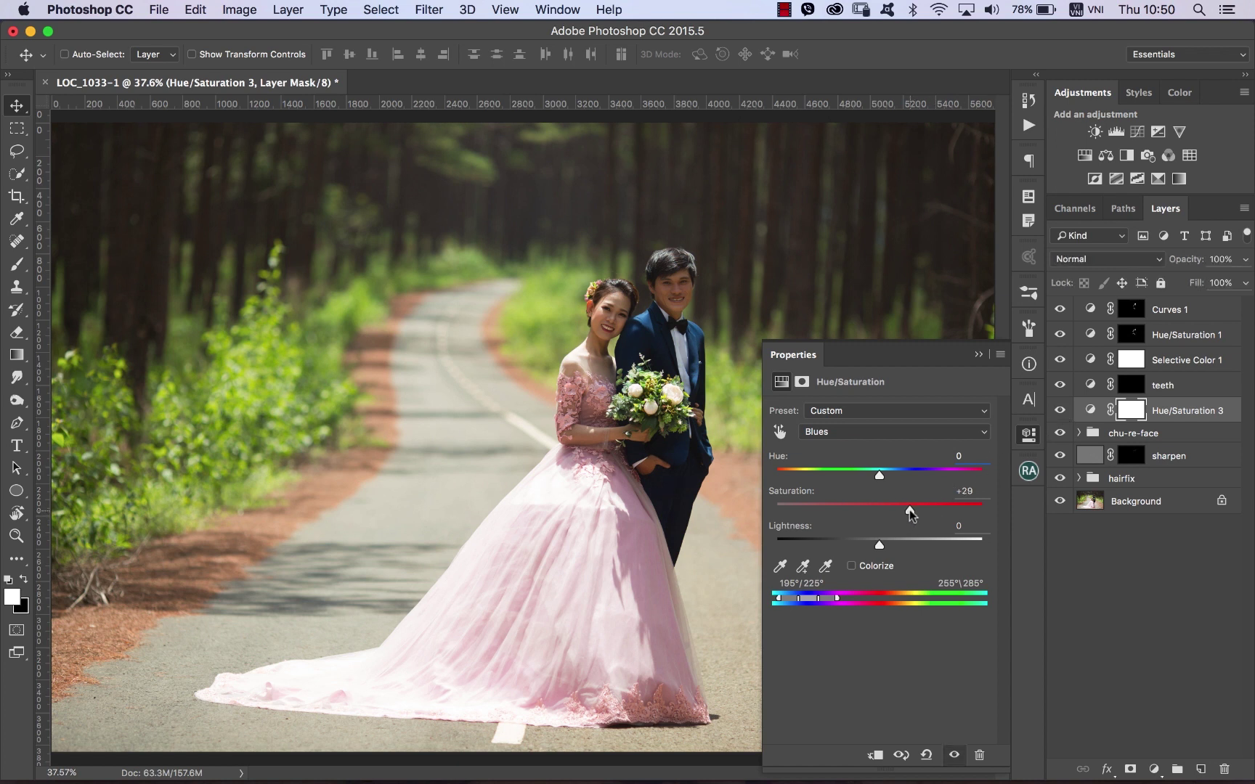
Name the blue layer 'veston' and add another Hue/Saturation adjustment above it.
double_click(1166, 411)
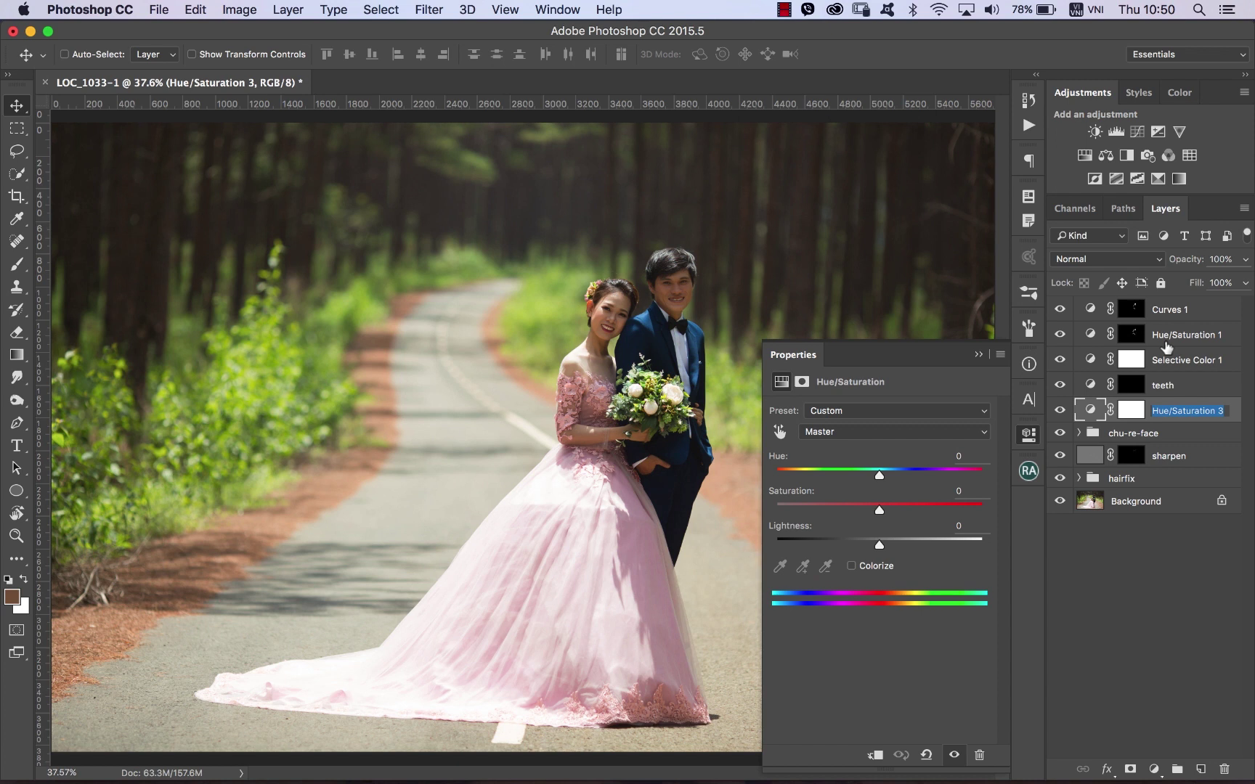
text(veston)
key(Return)
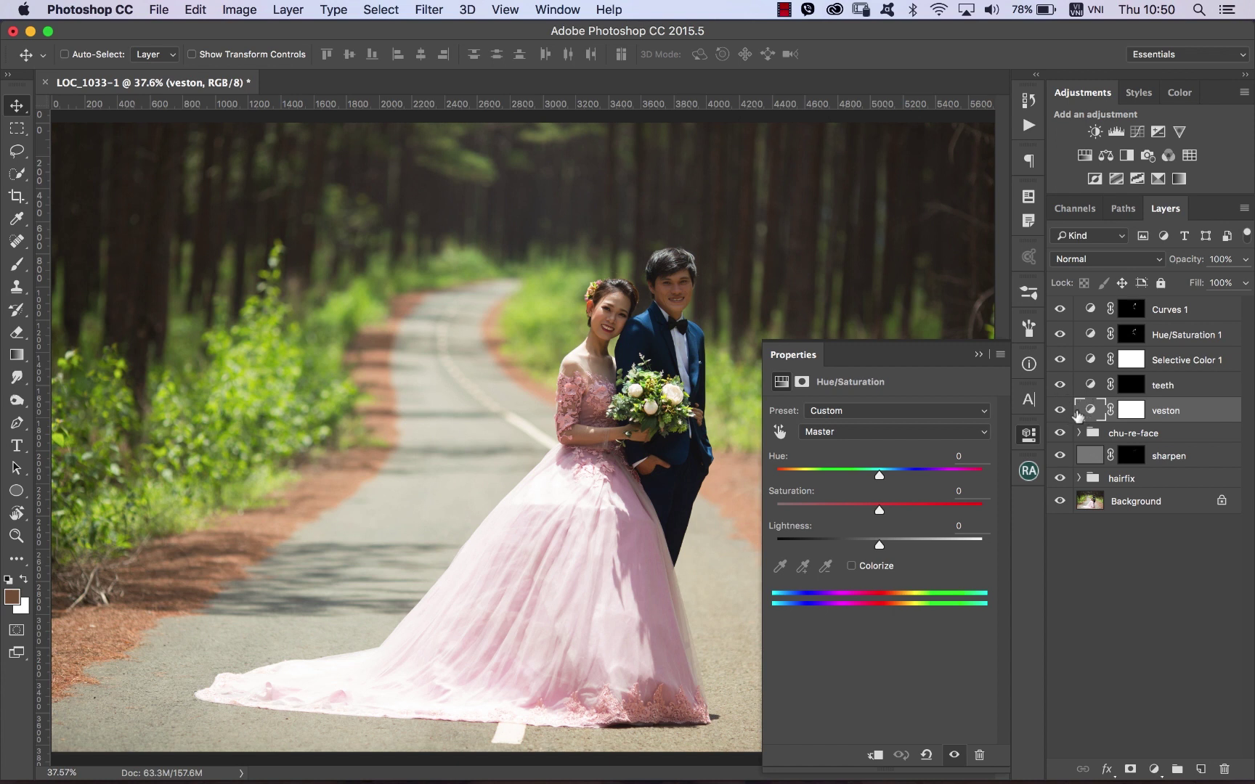
click(1084, 155)
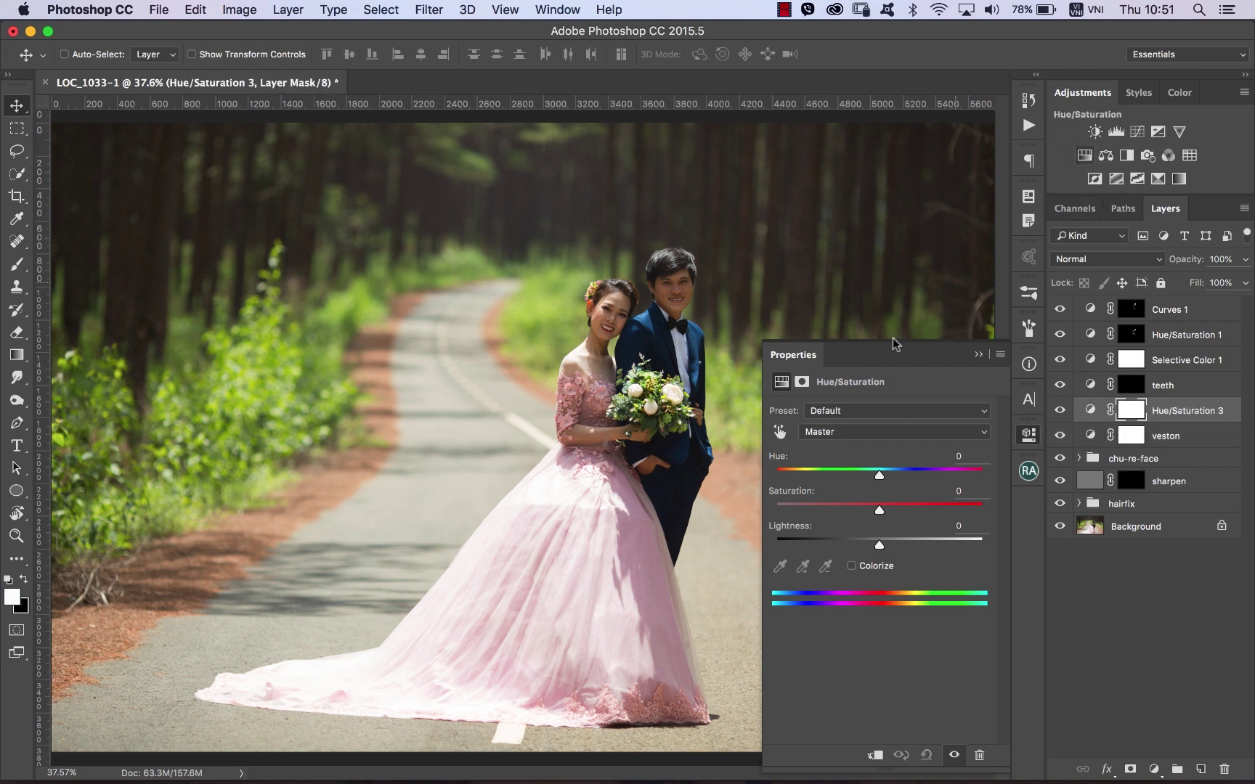
Set Hue/Saturation 3 to boost the Reds' saturation by about +18.
click(779, 432)
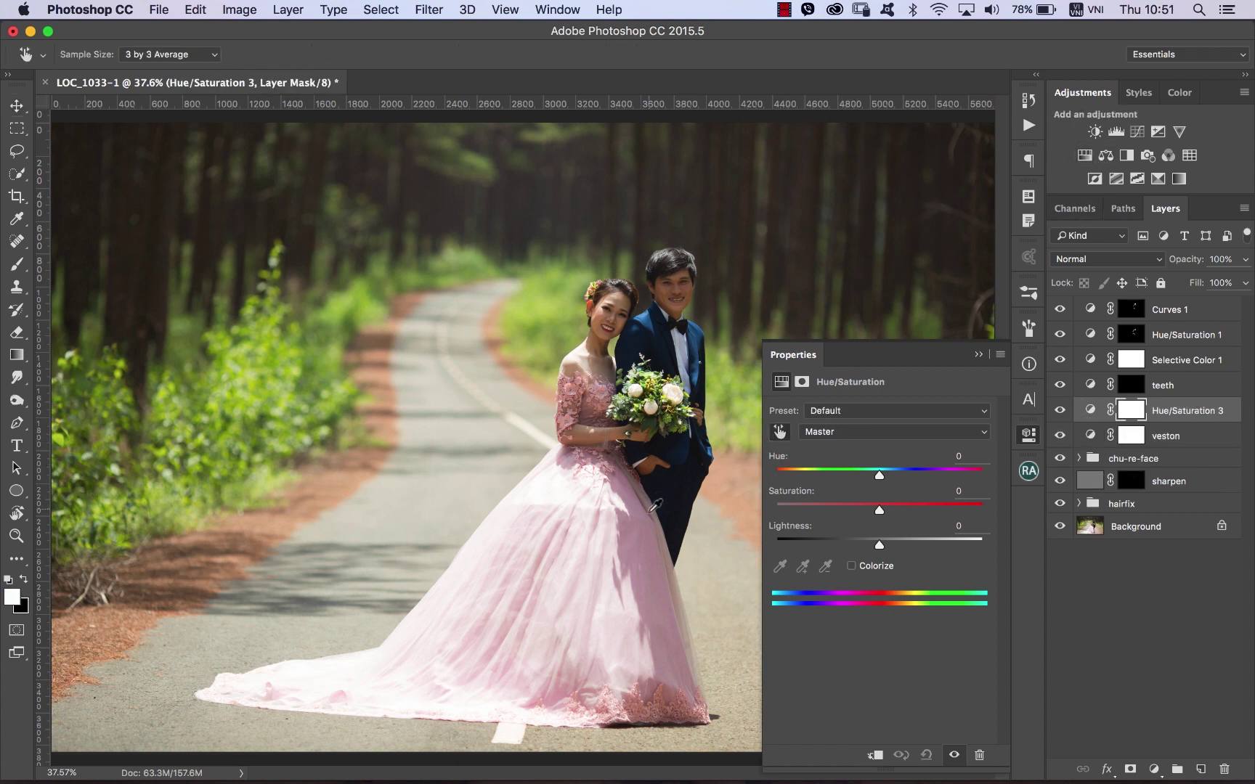
click(635, 529)
drag(878, 510, 901, 512)
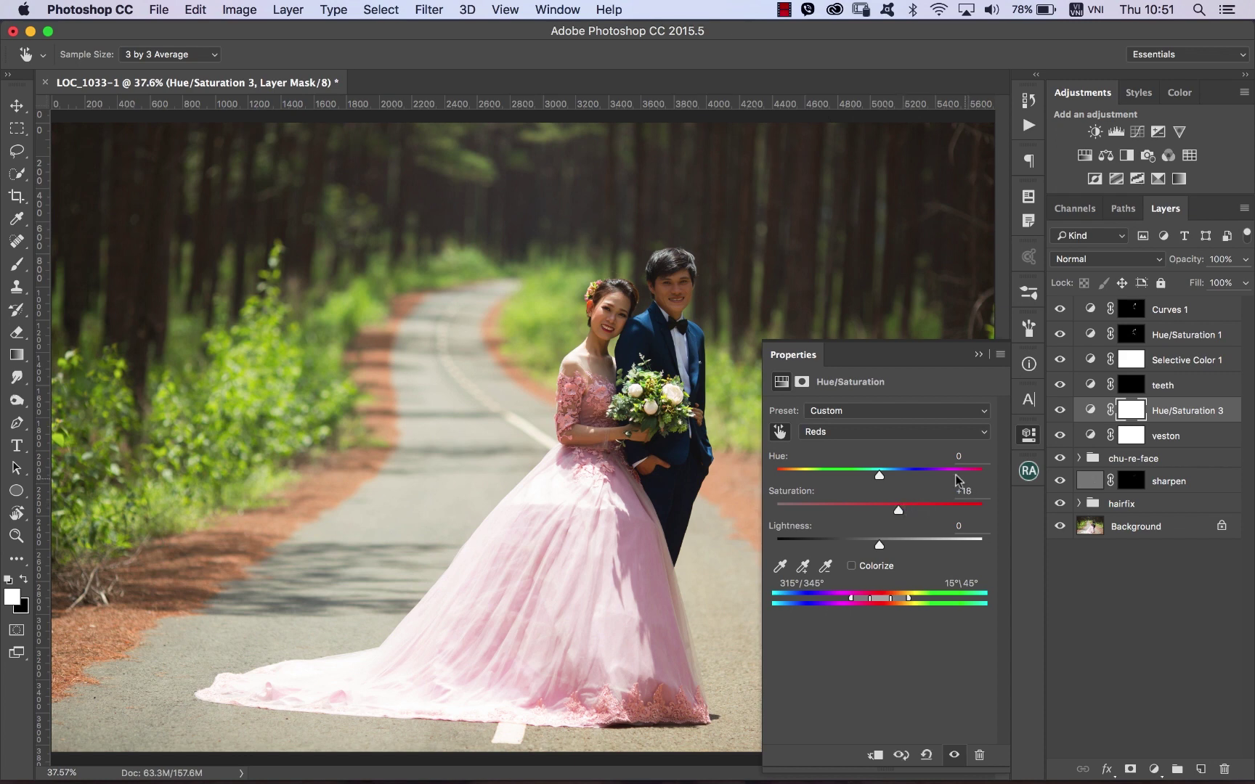
click(1028, 434)
Zoom in on the couple and toggle the reds adjustment to compare before and after.
scroll(661, 403, up, 1)
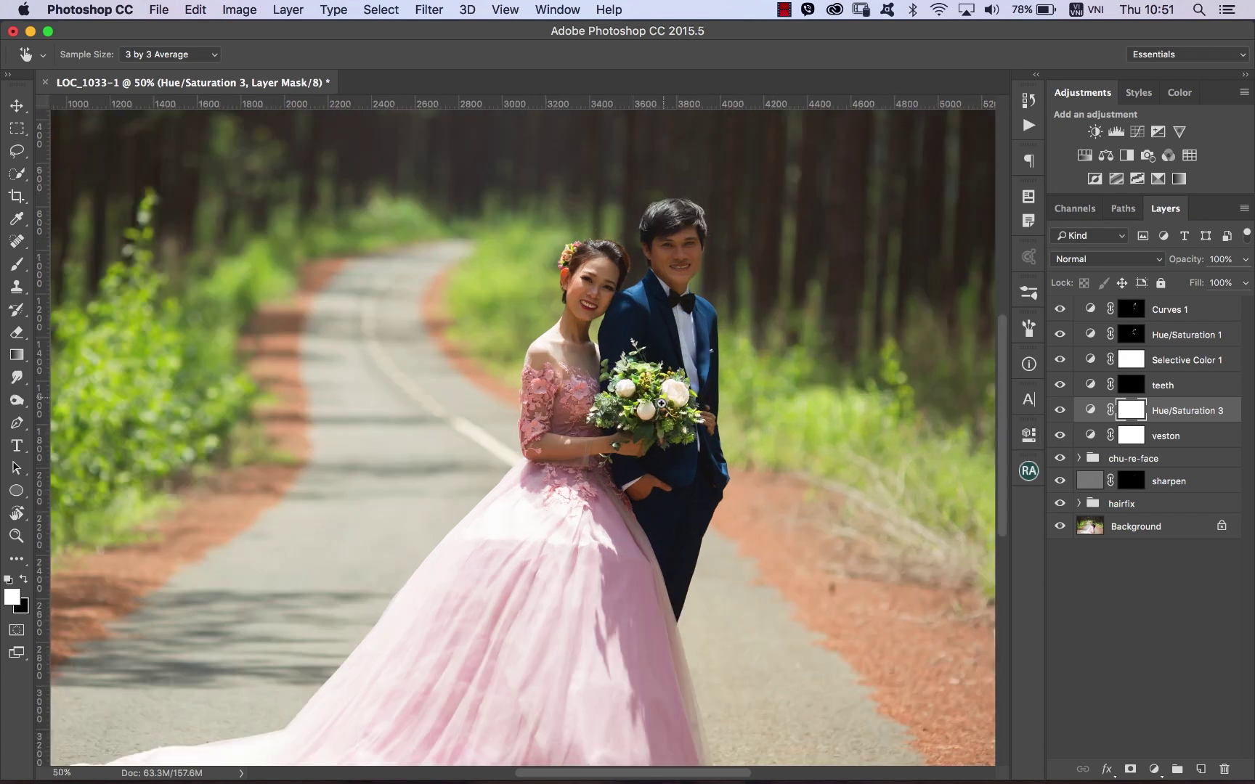
scroll(659, 409, up, 1)
scroll(661, 411, left, 1)
scroll(664, 411, down, 1)
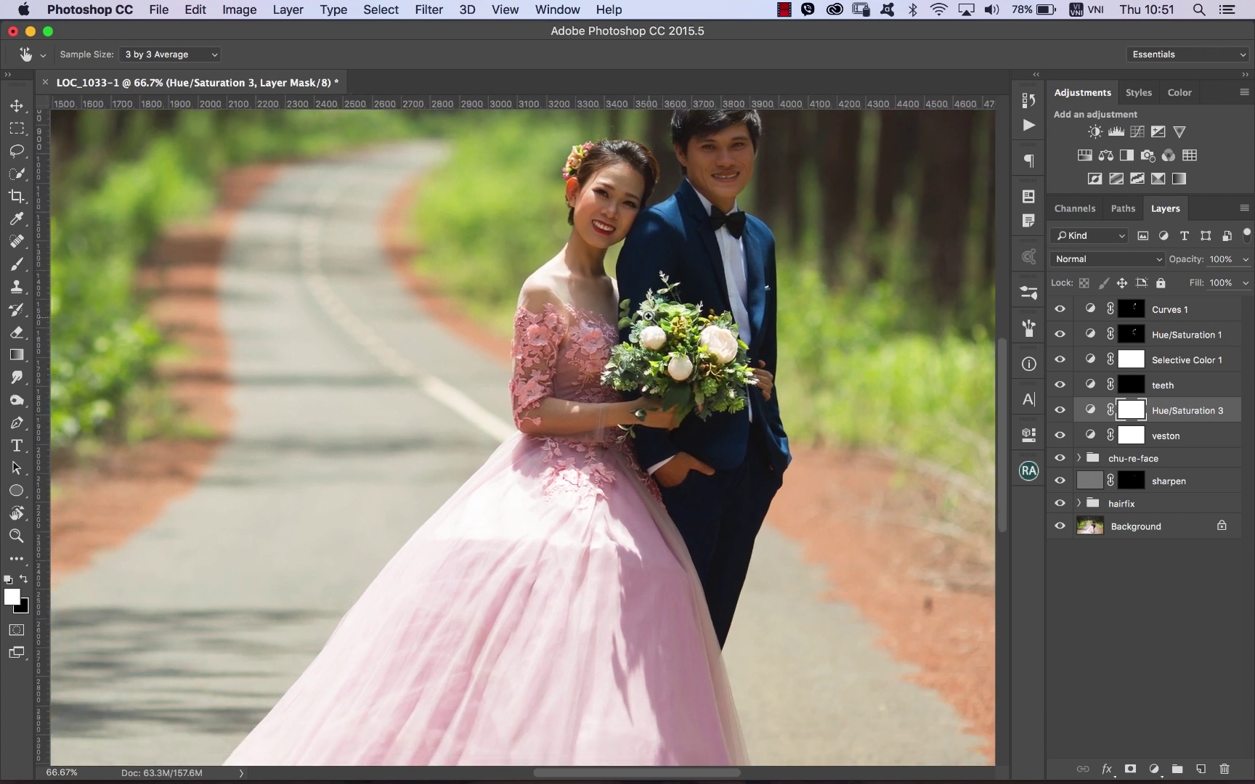
scroll(650, 318, up, 1)
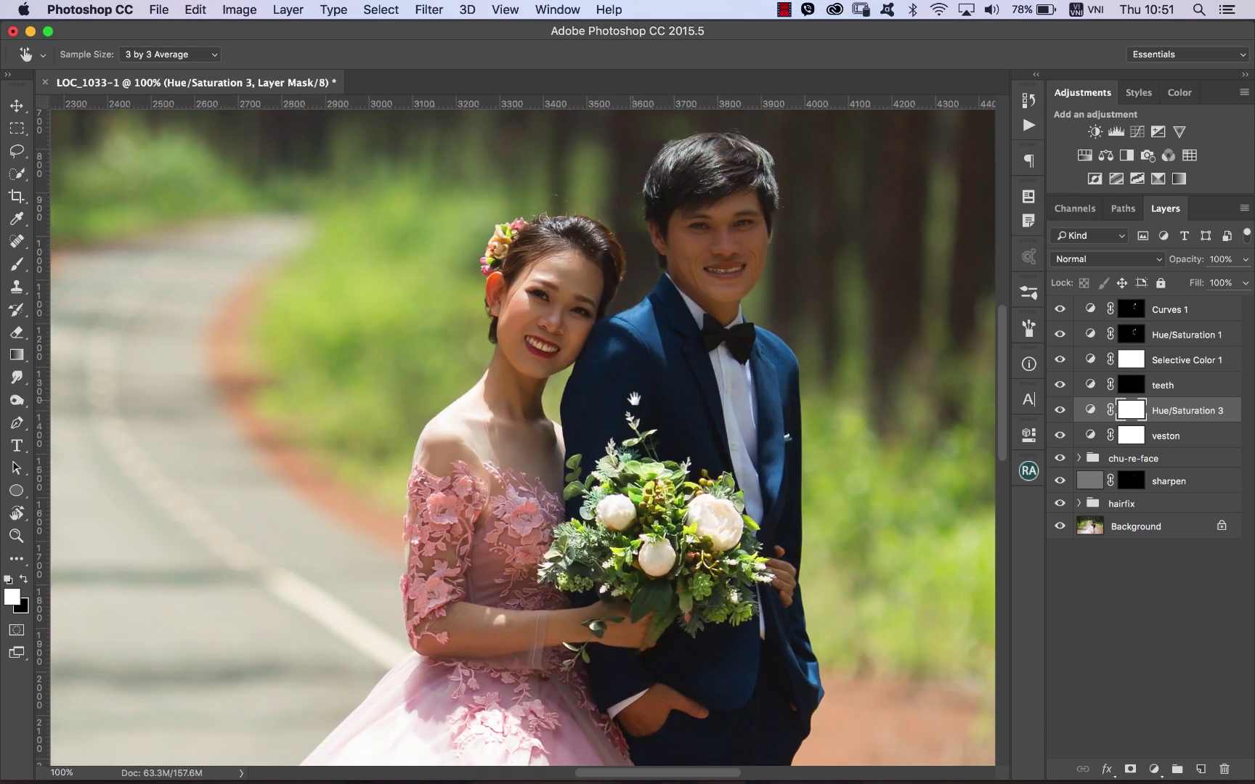
drag(646, 404, 651, 393)
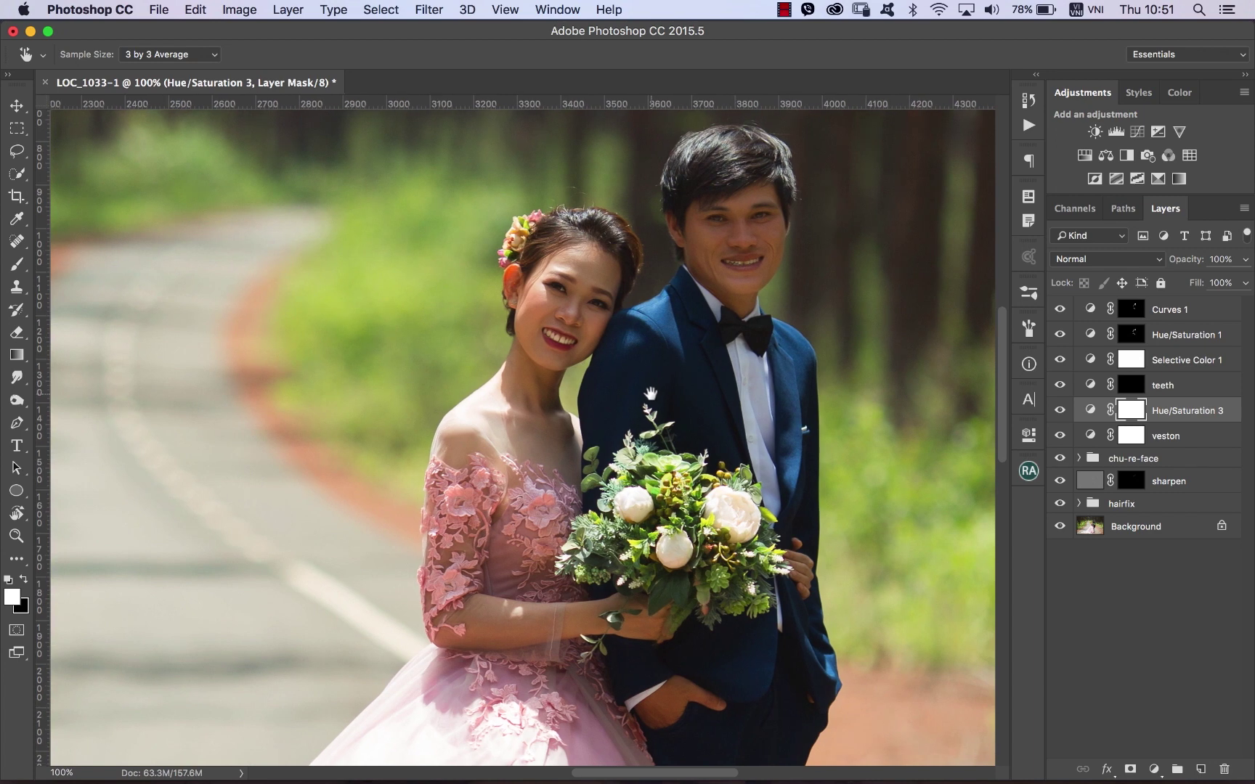
click(1059, 411)
click(1060, 411)
drag(684, 445, 719, 361)
click(1060, 413)
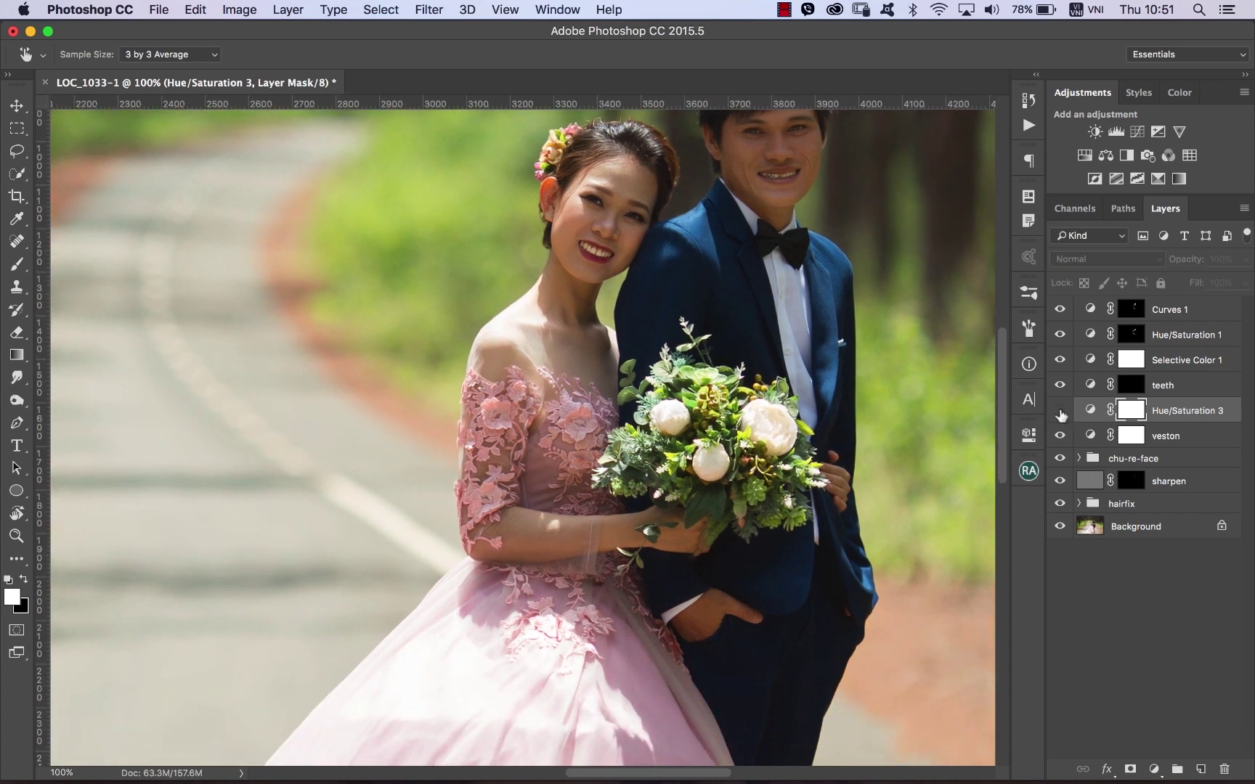
click(1060, 412)
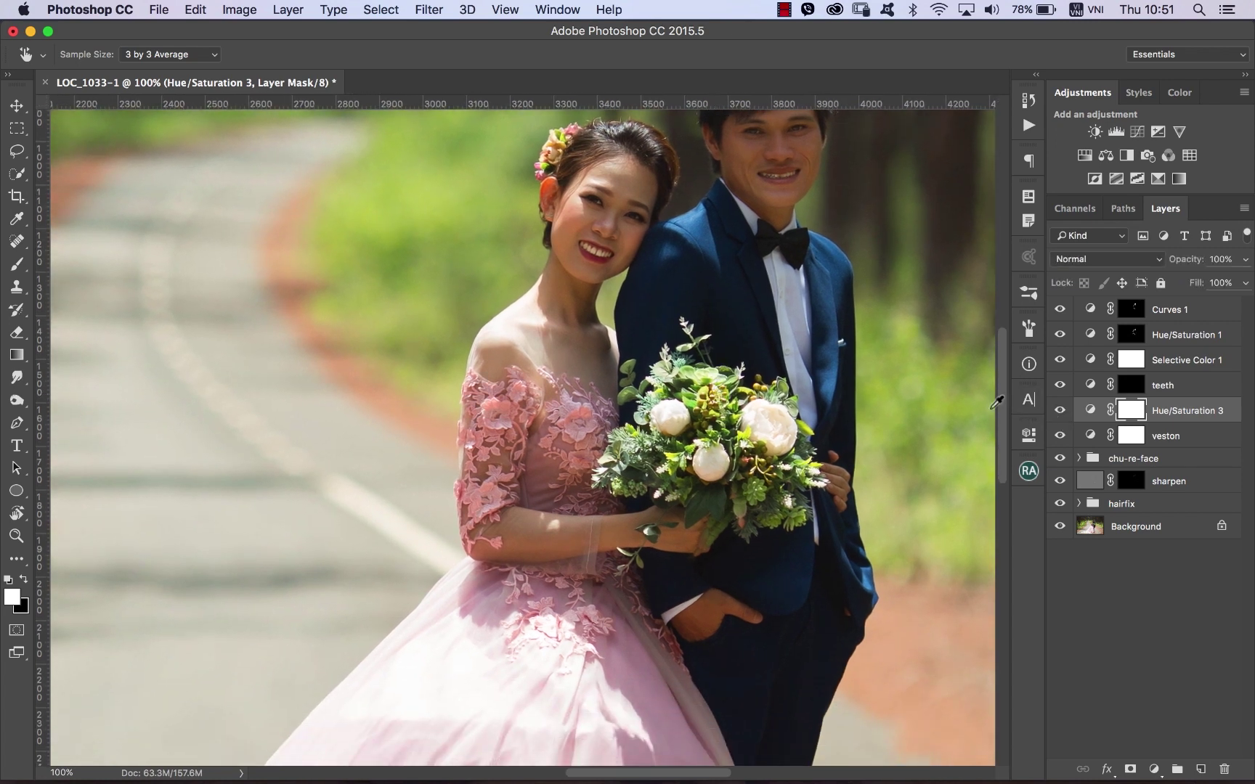
drag(774, 404, 770, 437)
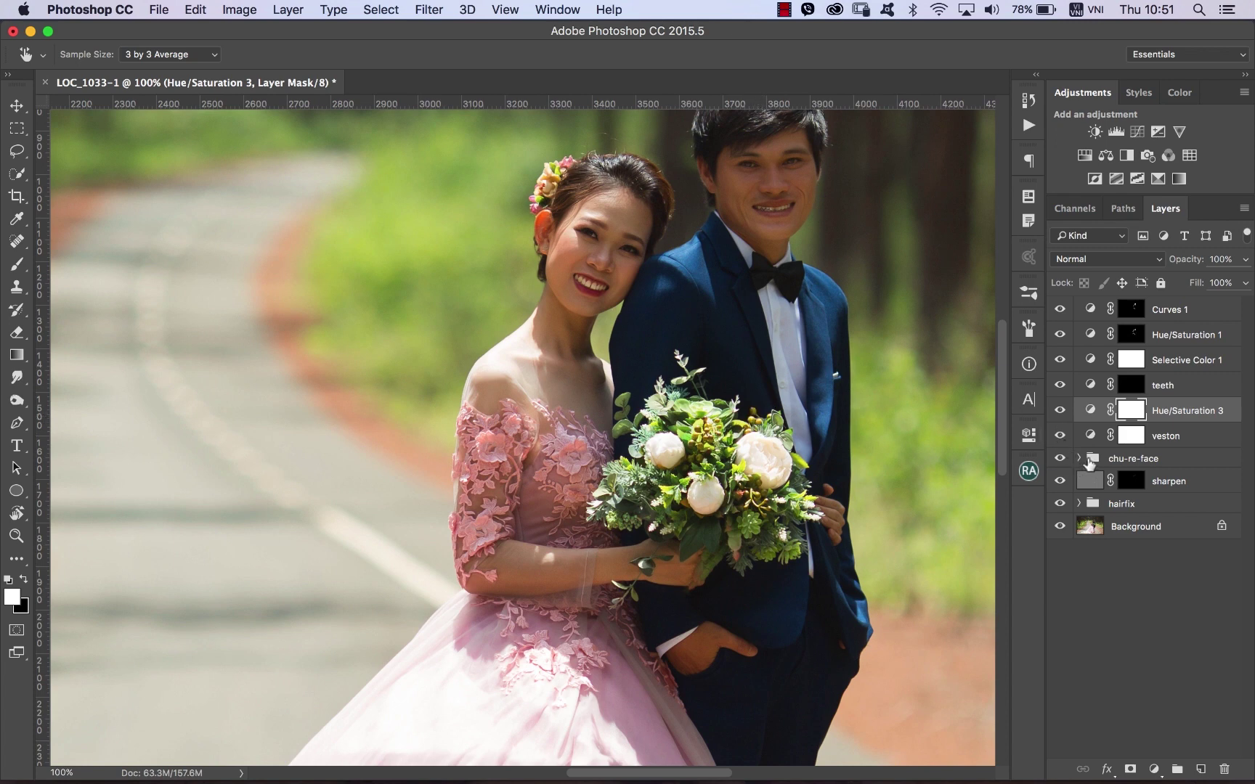
Rename the chure layer inside chu-re-face to 'light' and toggle it to compare.
click(1078, 458)
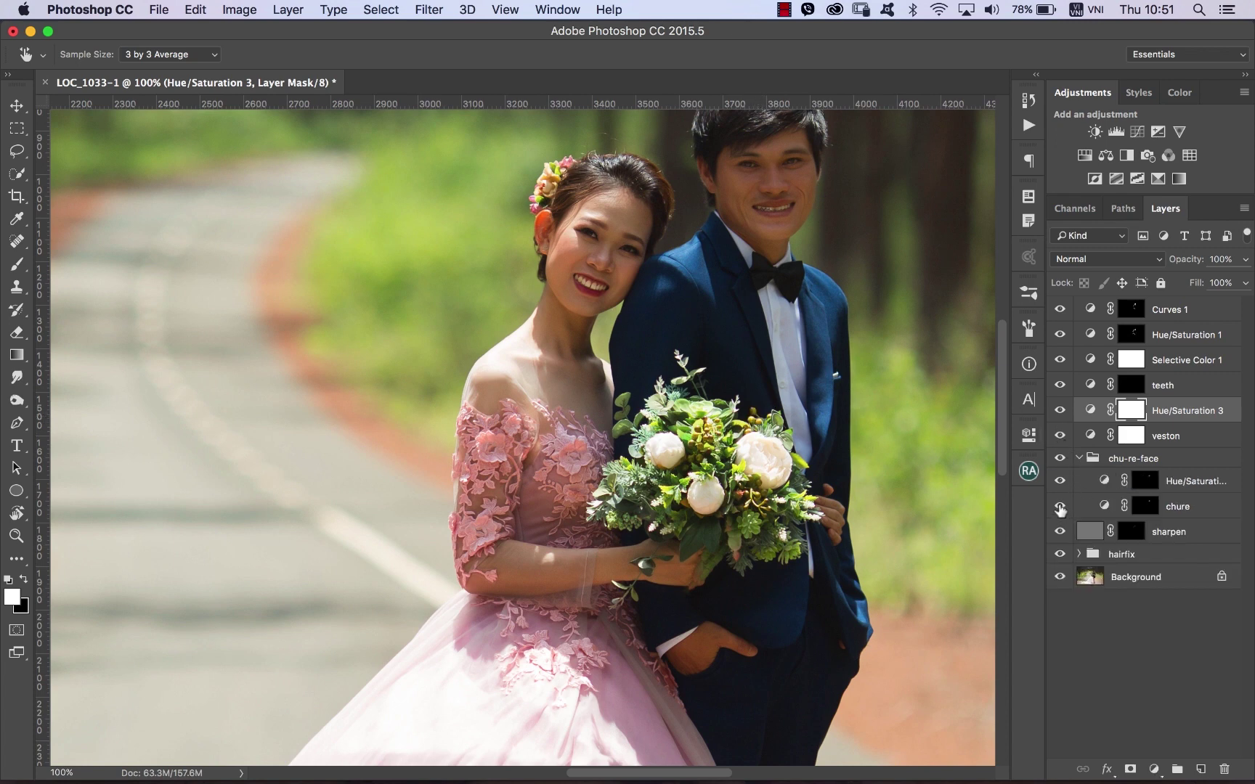
click(1060, 506)
key(v)
double_click(1178, 506)
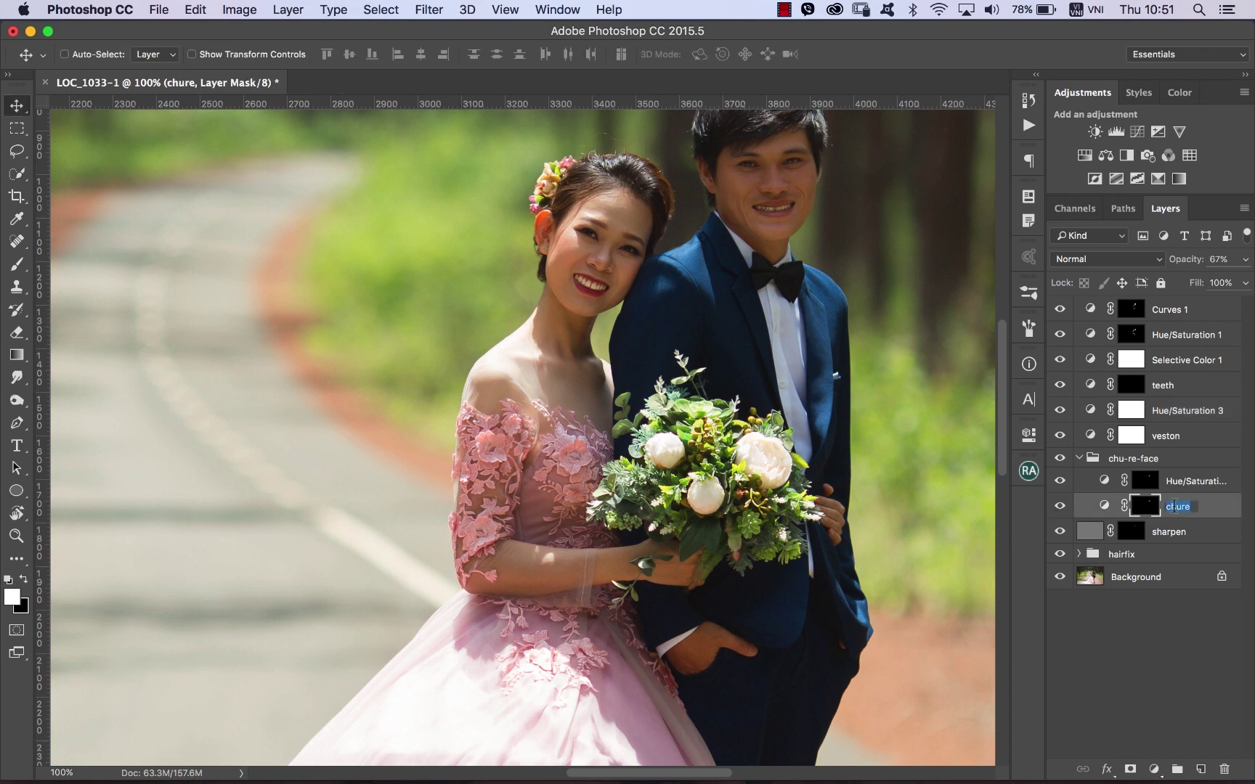
key(BackSpace)
text(light)
key(Return)
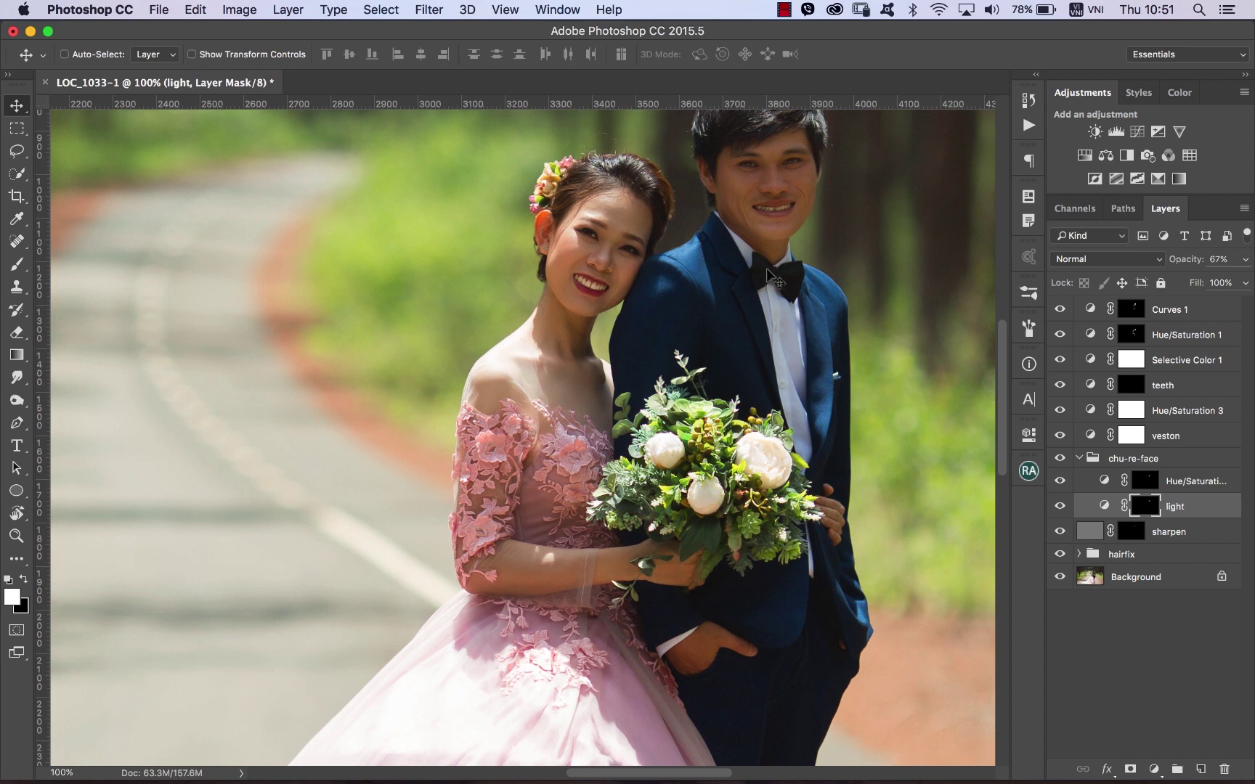
click(1060, 506)
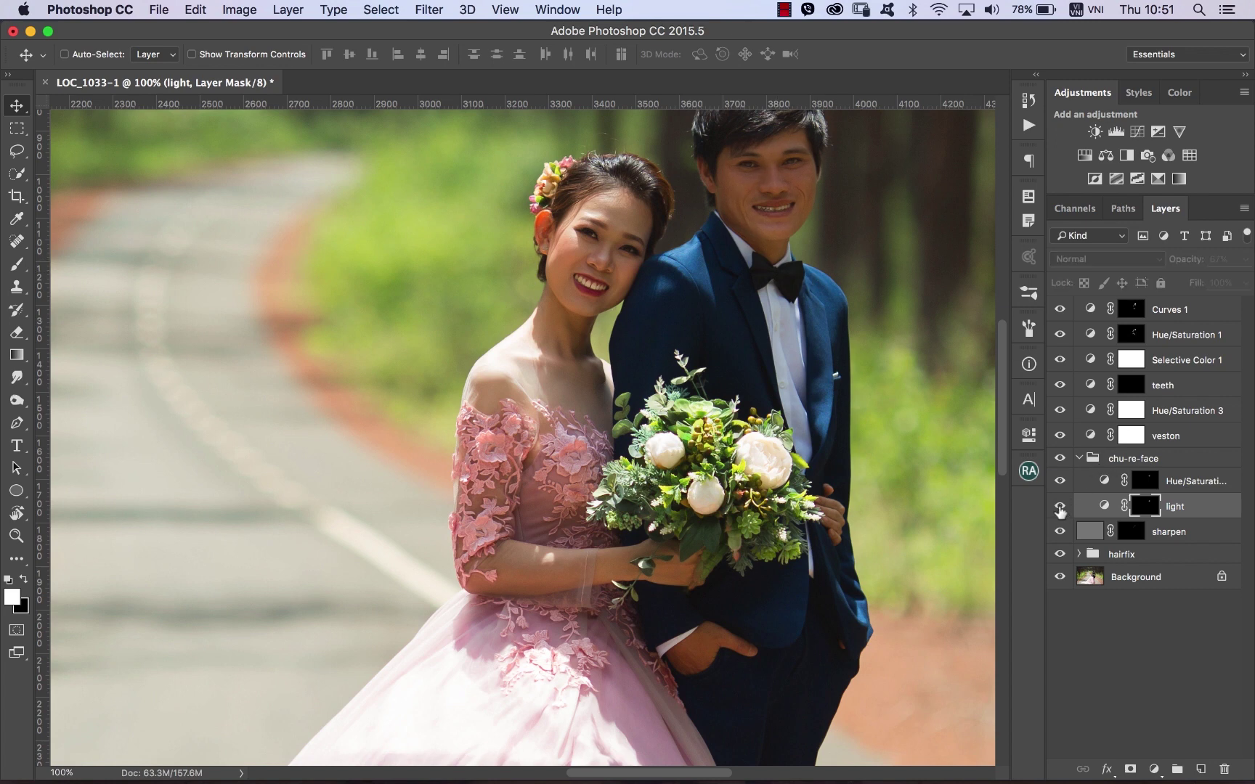
click(1060, 507)
click(1059, 508)
click(1060, 507)
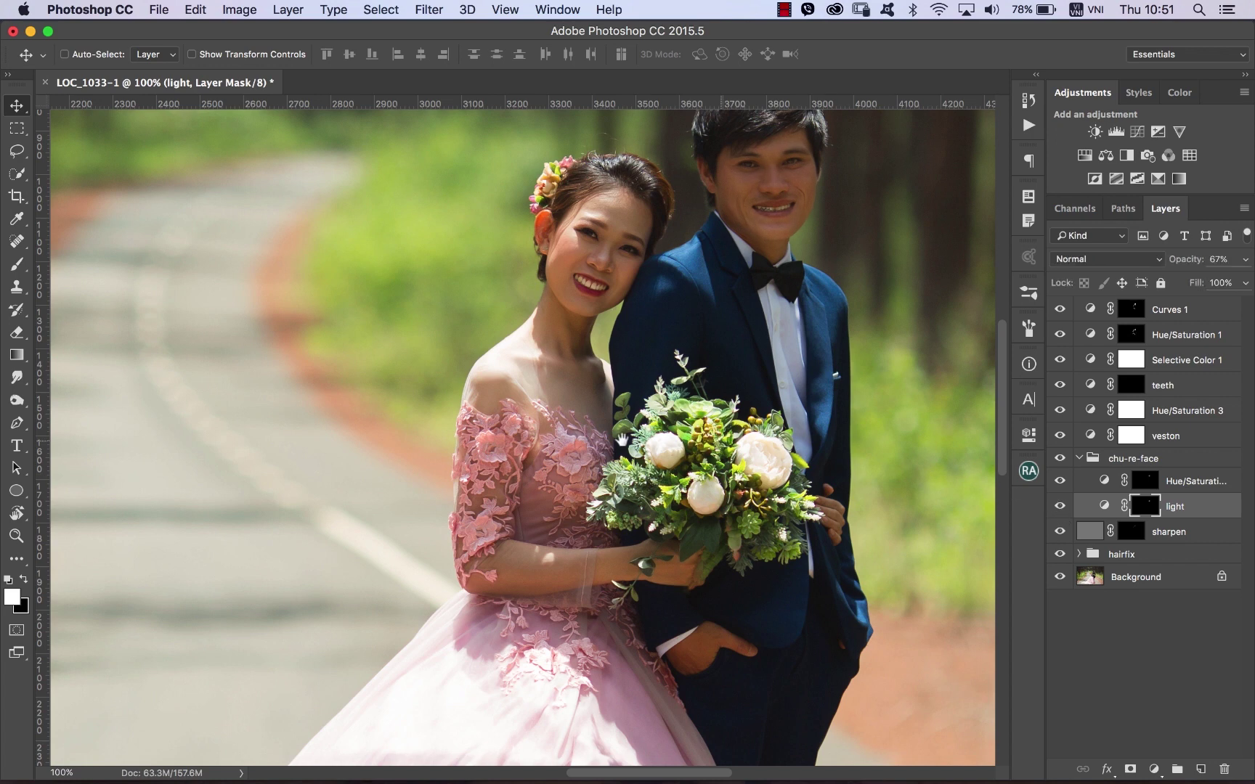
scroll(535, 442, down, 2)
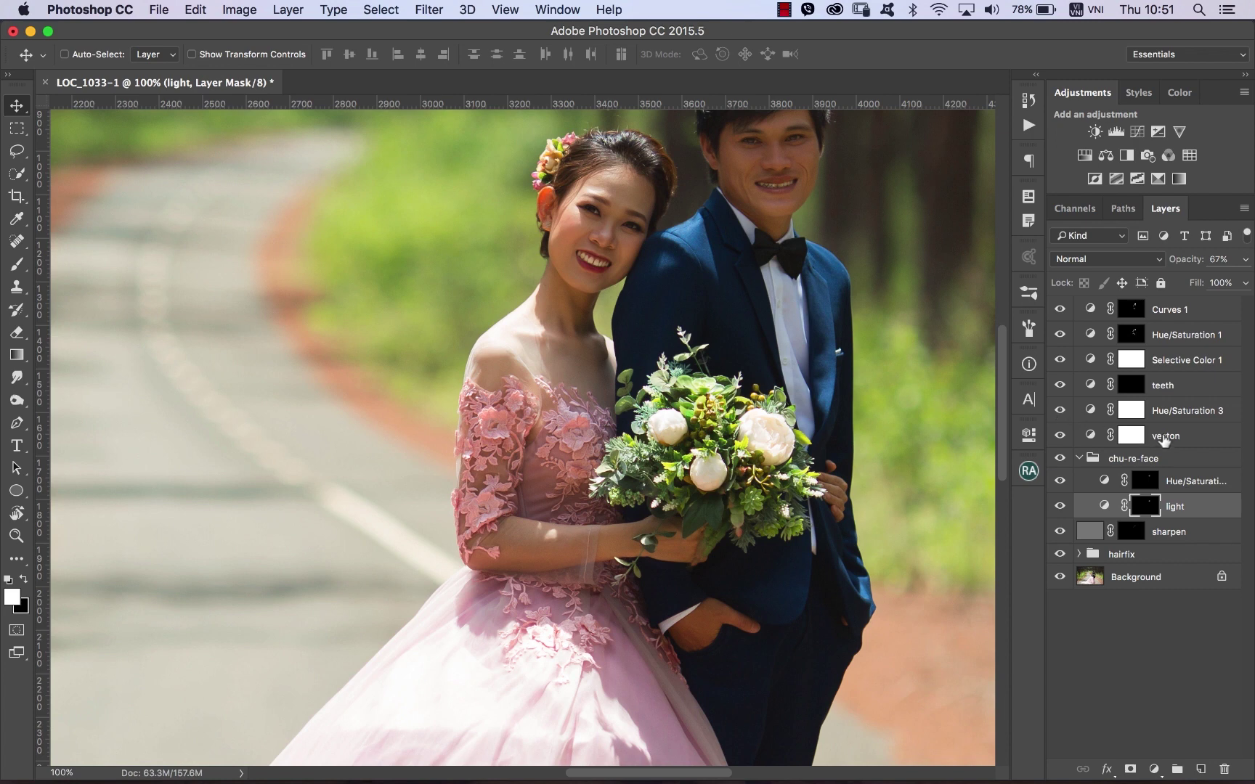
Rename the veston layer to 'veston-popblue'.
double_click(1164, 436)
key(Right)
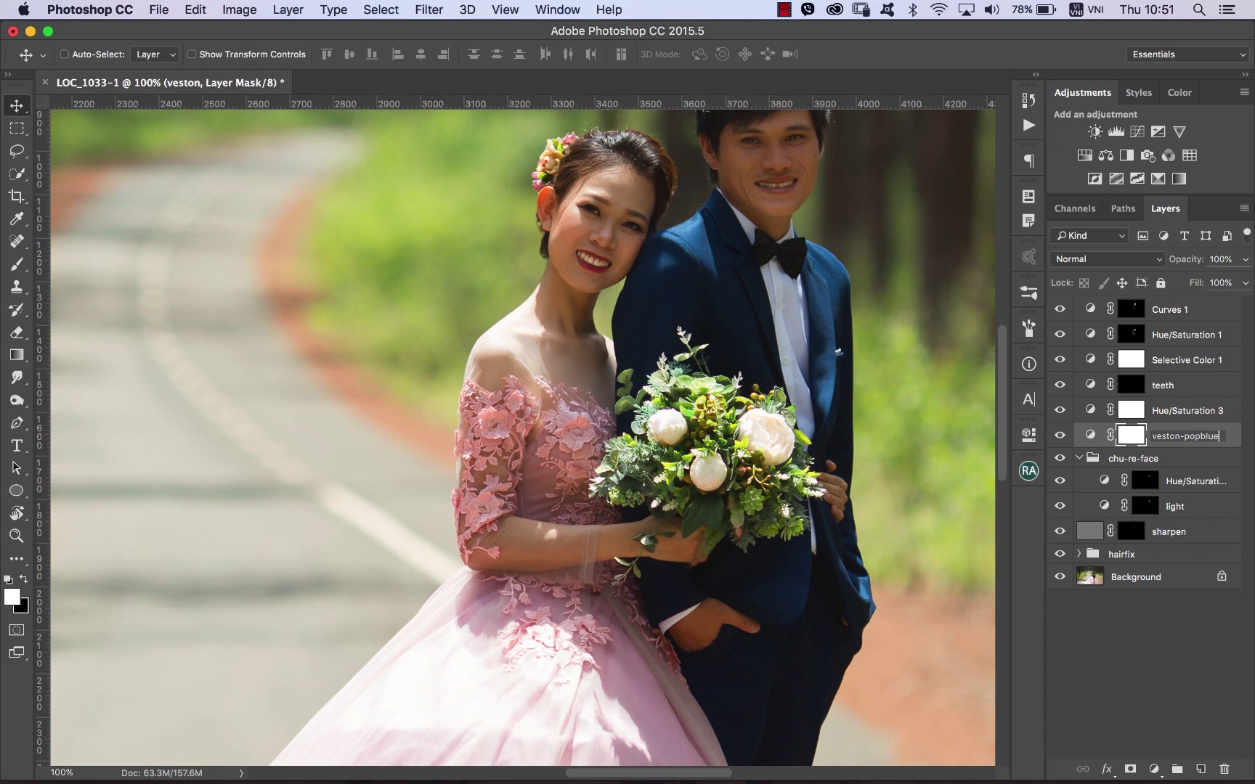
key(Return)
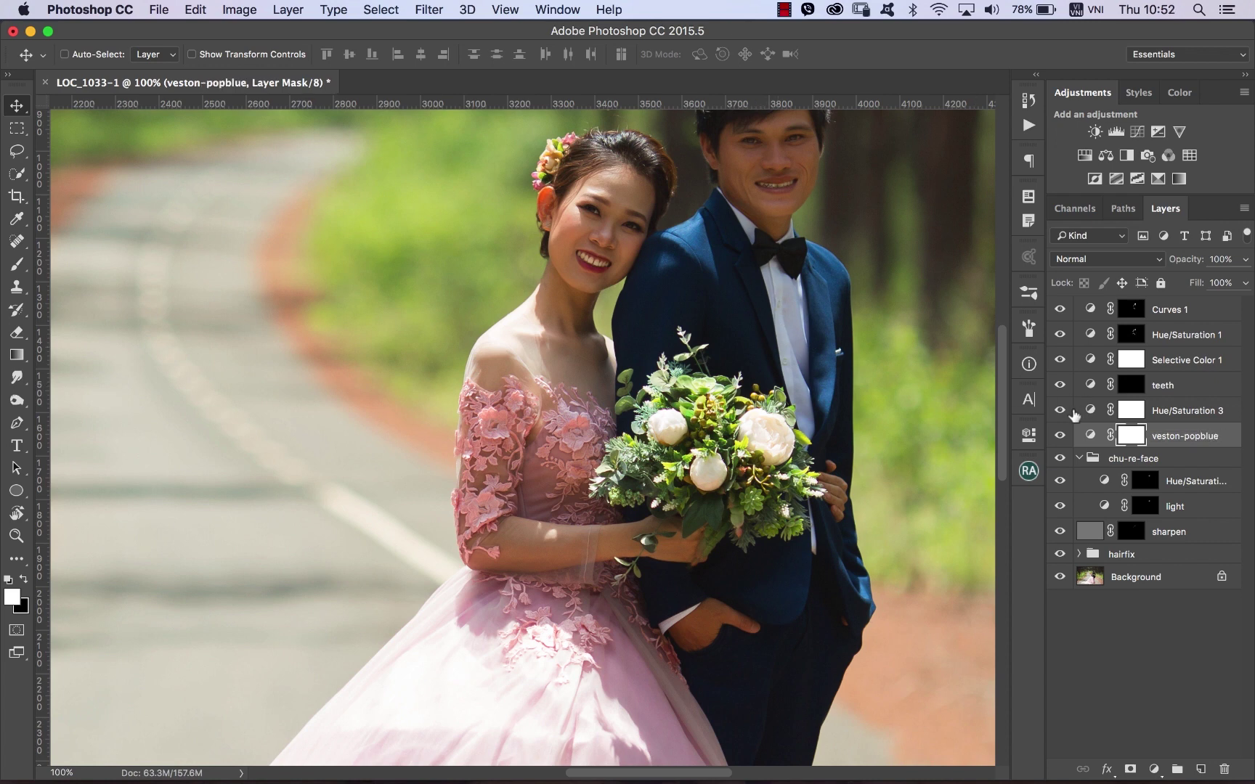
scroll(635, 440, down, 3)
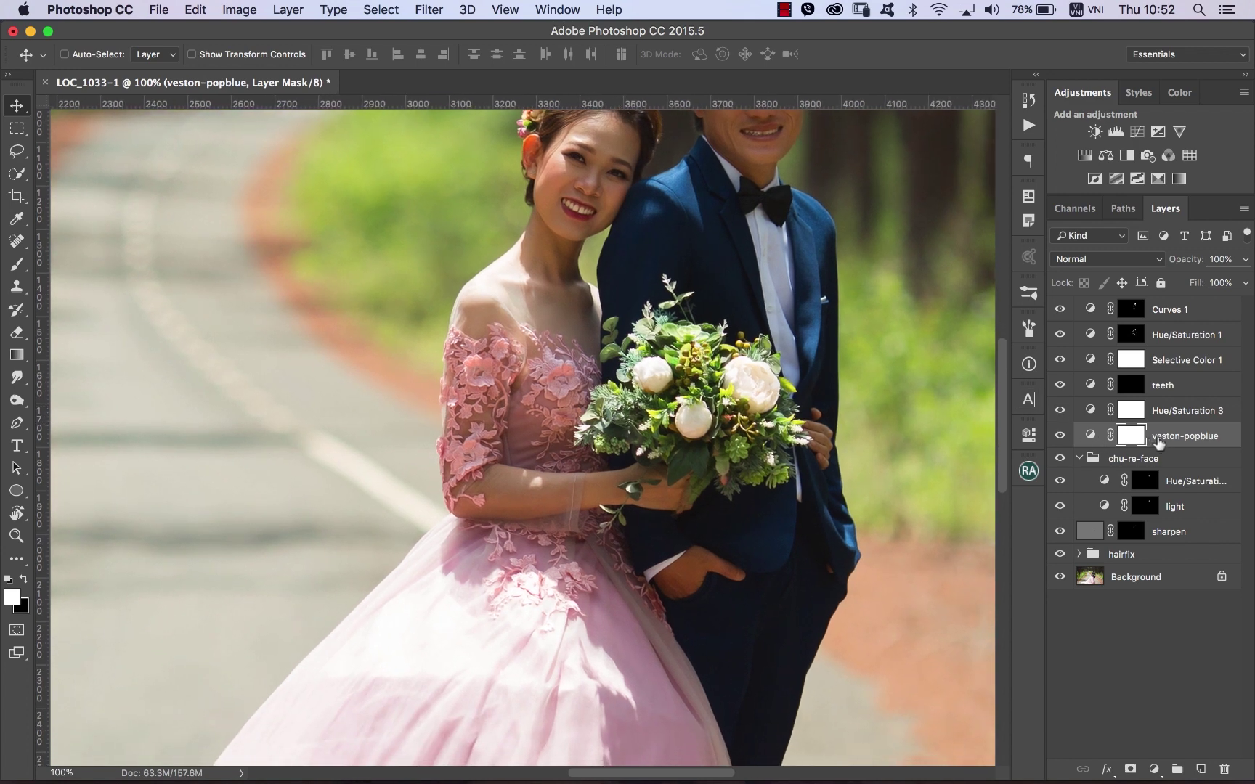
Toggle Hue/Saturation 3 to compare colours, then zoom out to the whole photo.
click(1162, 411)
click(1057, 411)
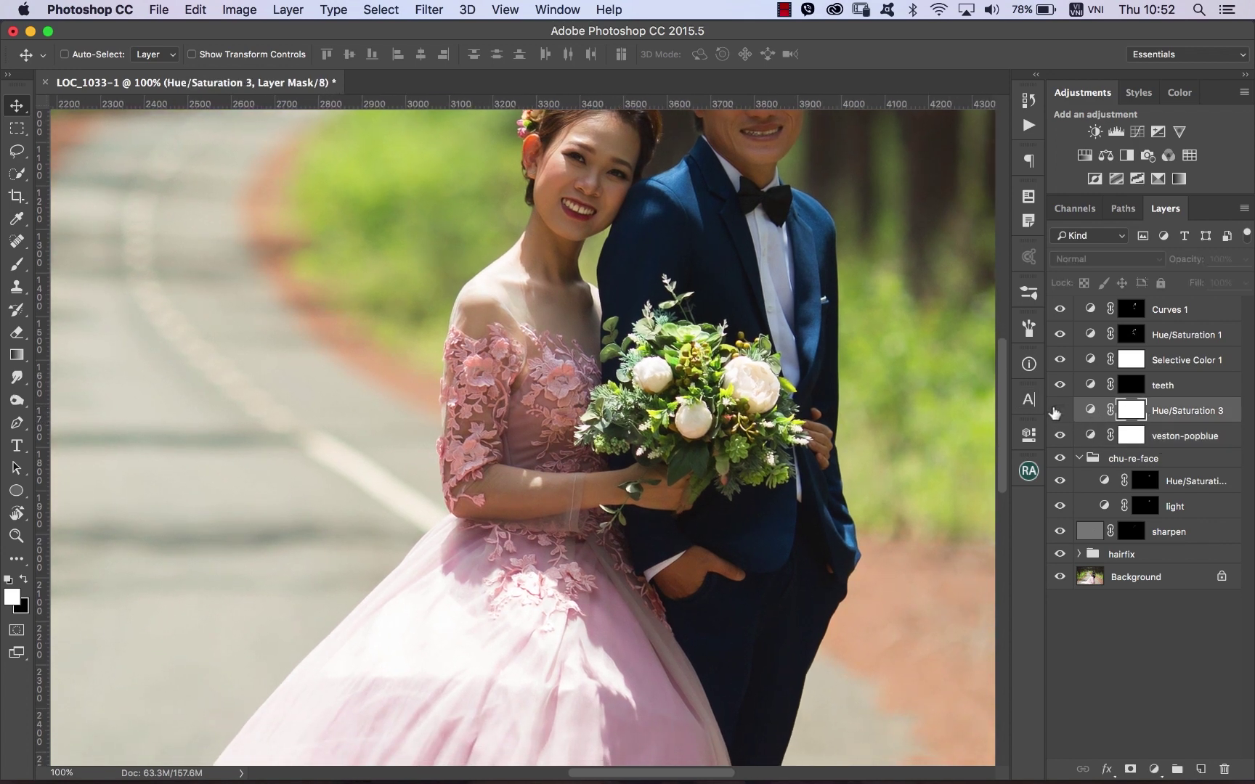
click(1059, 411)
scroll(638, 429, down, 2)
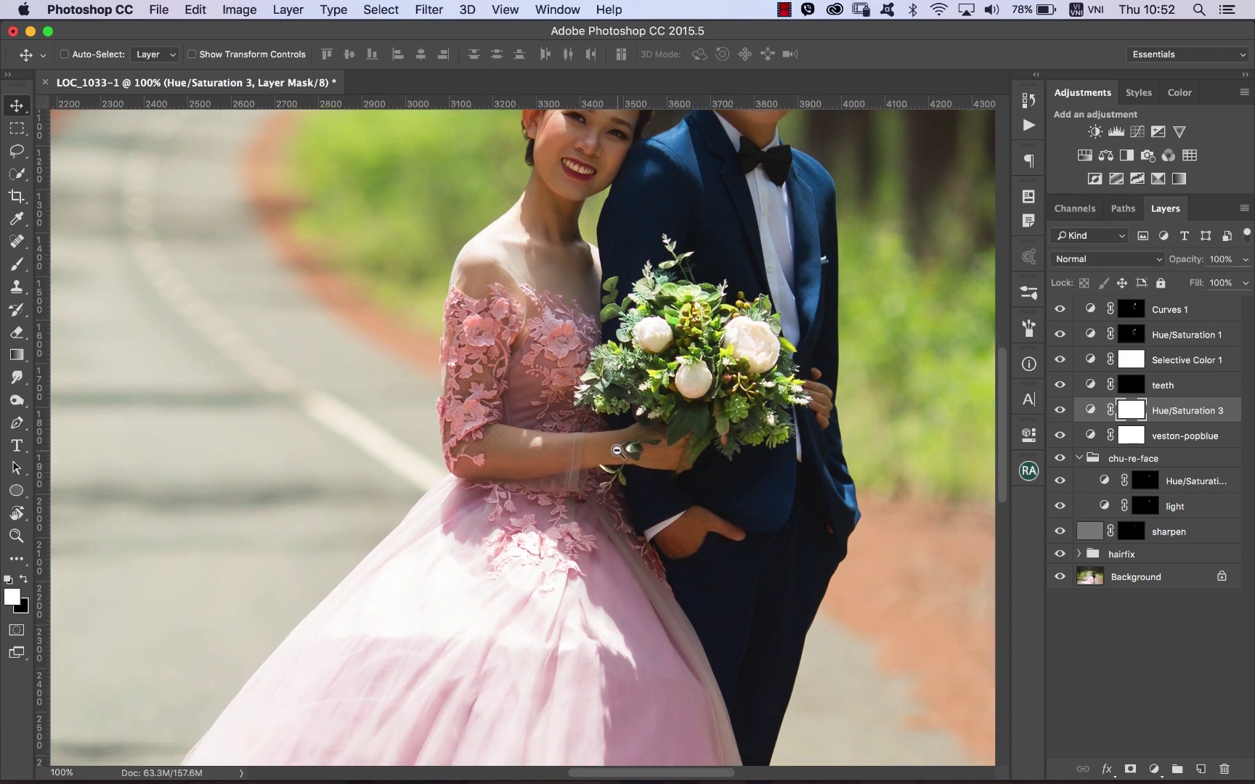
alt+click(616, 450)
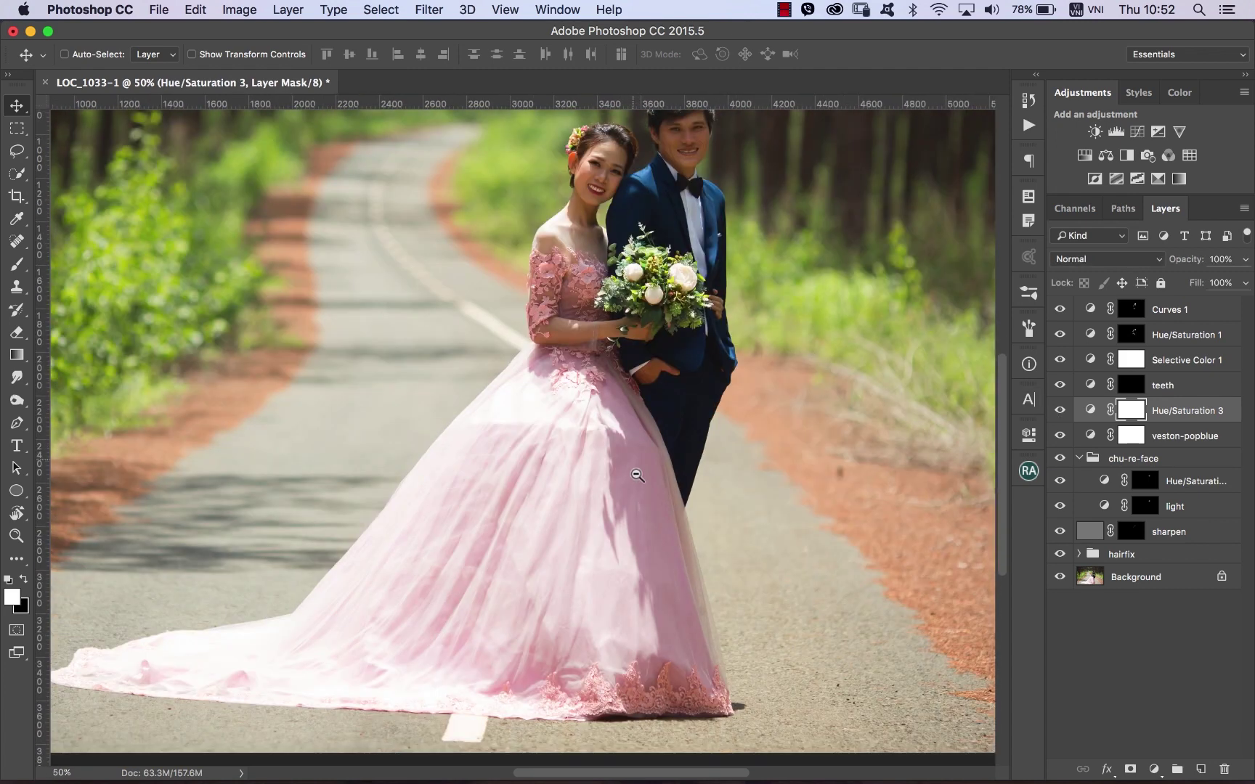
alt+click(637, 477)
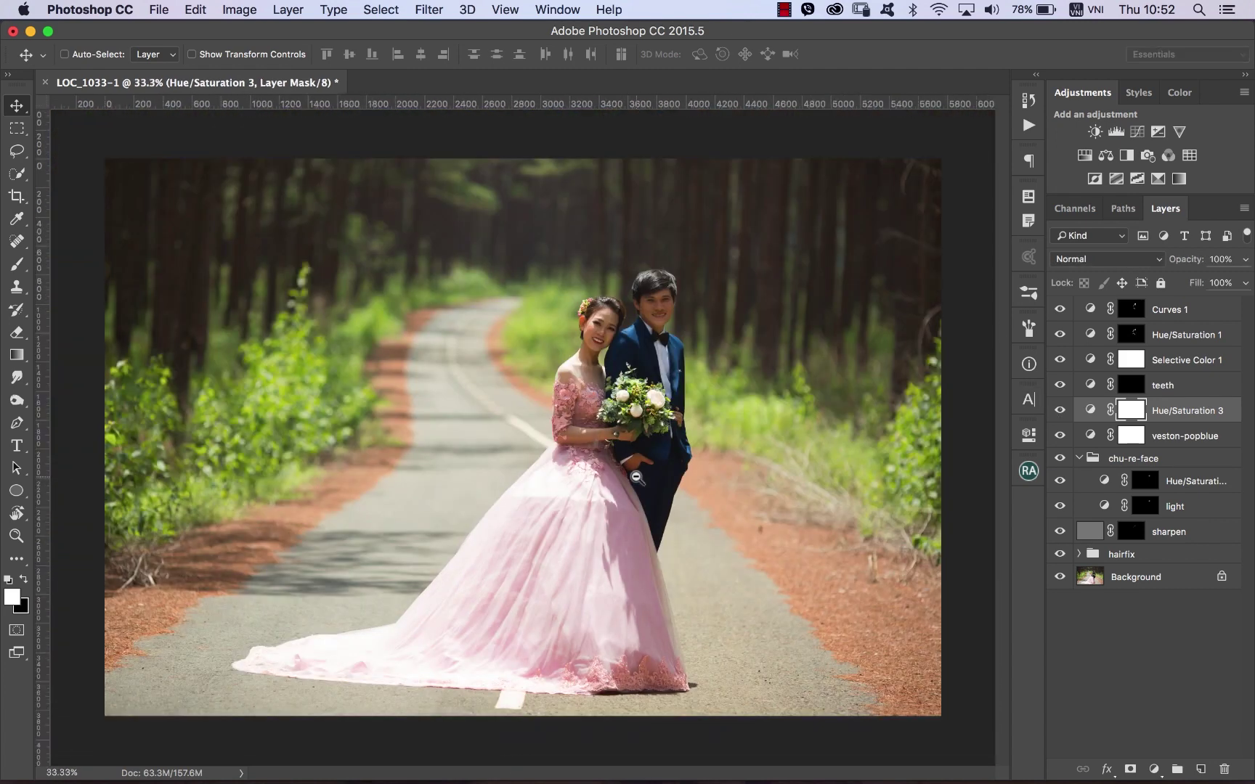
Select Background, zoom into the skirt, and set a 43 px Clone Stamp at 20% flow.
click(1137, 577)
drag(456, 450, 657, 636)
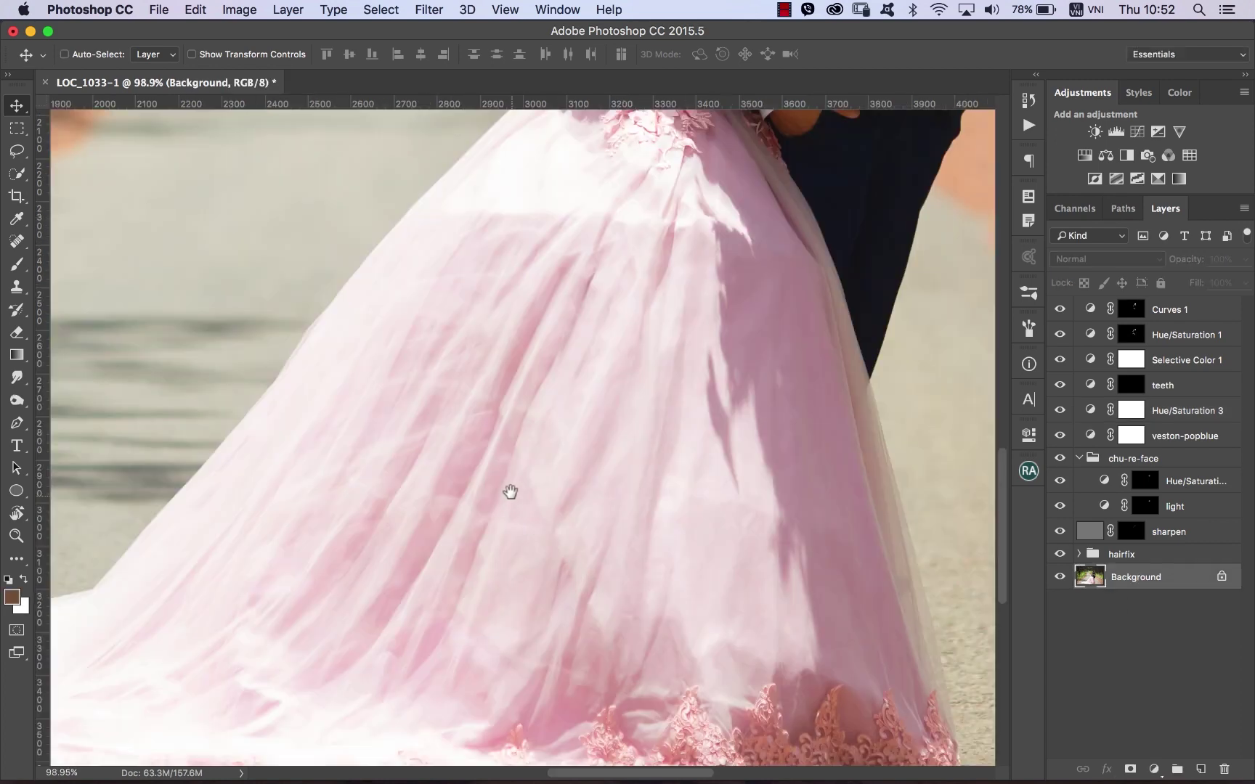
mouse_move(510, 493)
mouse_down()
mouse_move(499, 465)
mouse_move(627, 503)
mouse_up()
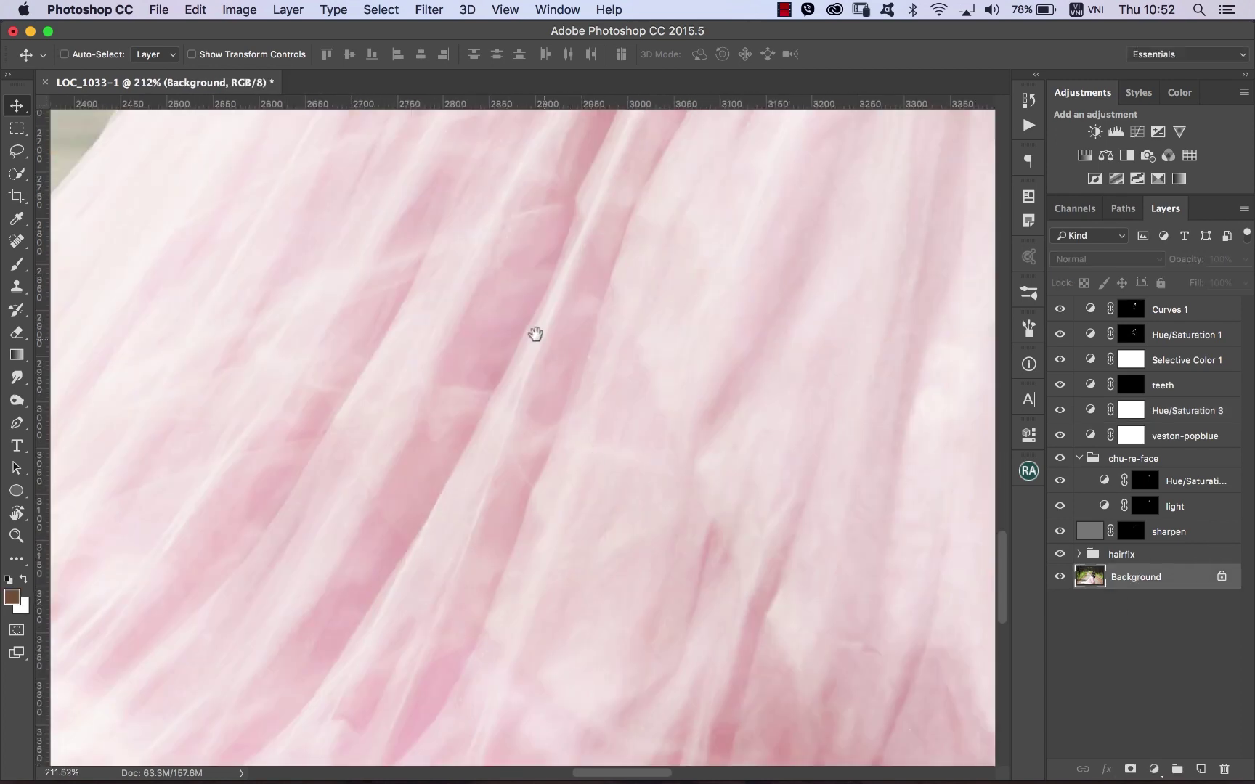
scroll(541, 336, up, 3)
scroll(556, 339, up, 3)
scroll(578, 347, up, 3)
key(s)
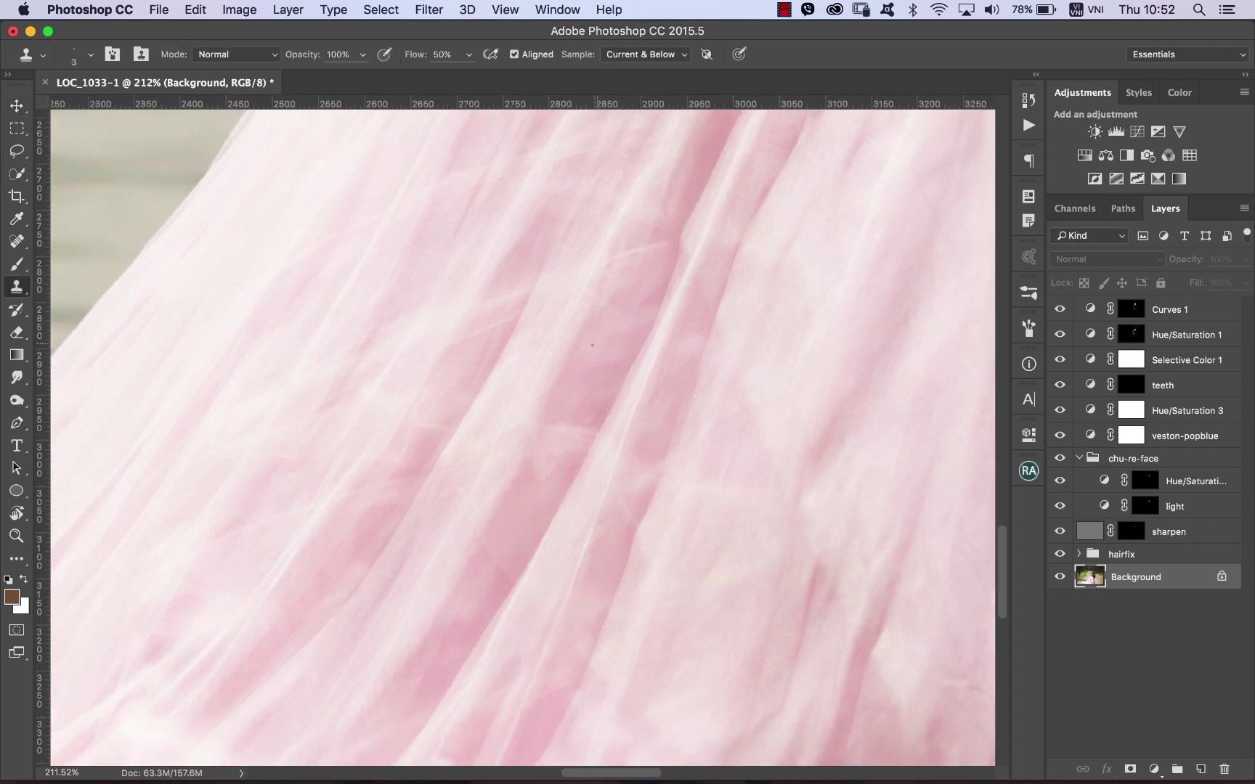
drag(596, 364, 617, 299)
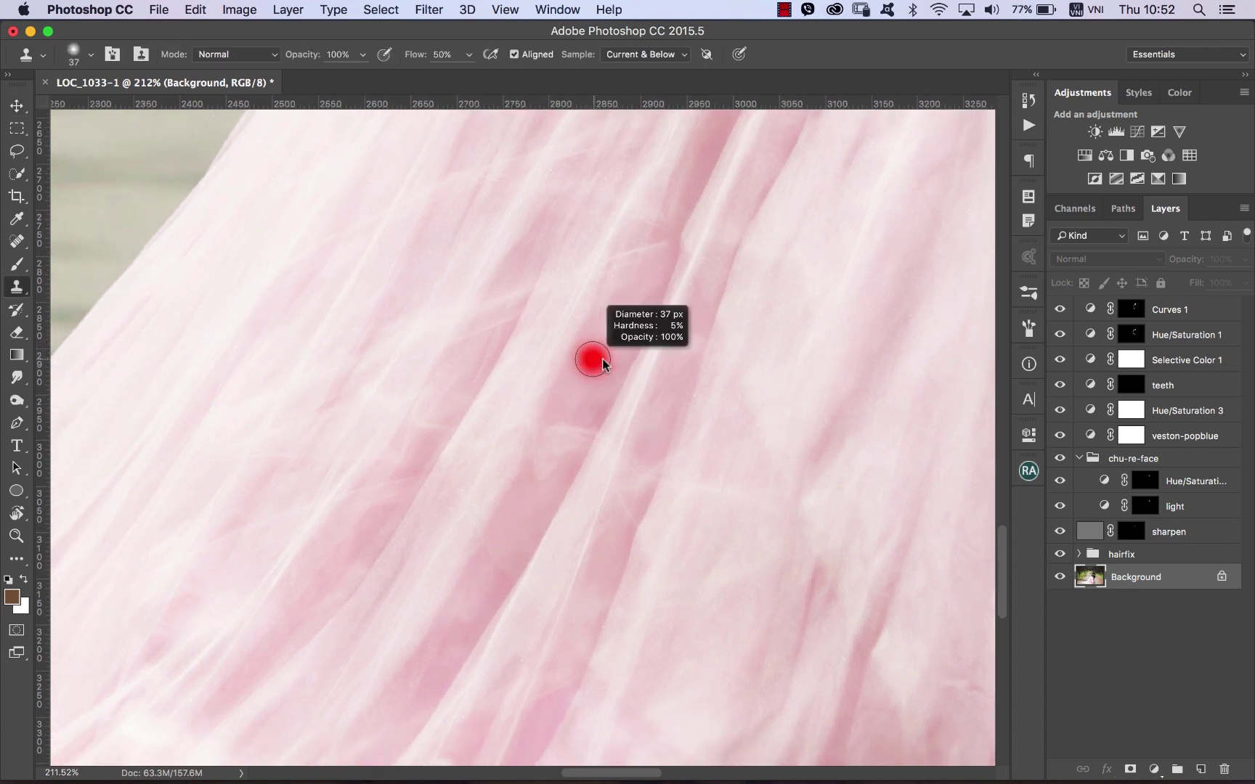
key(shift+2)
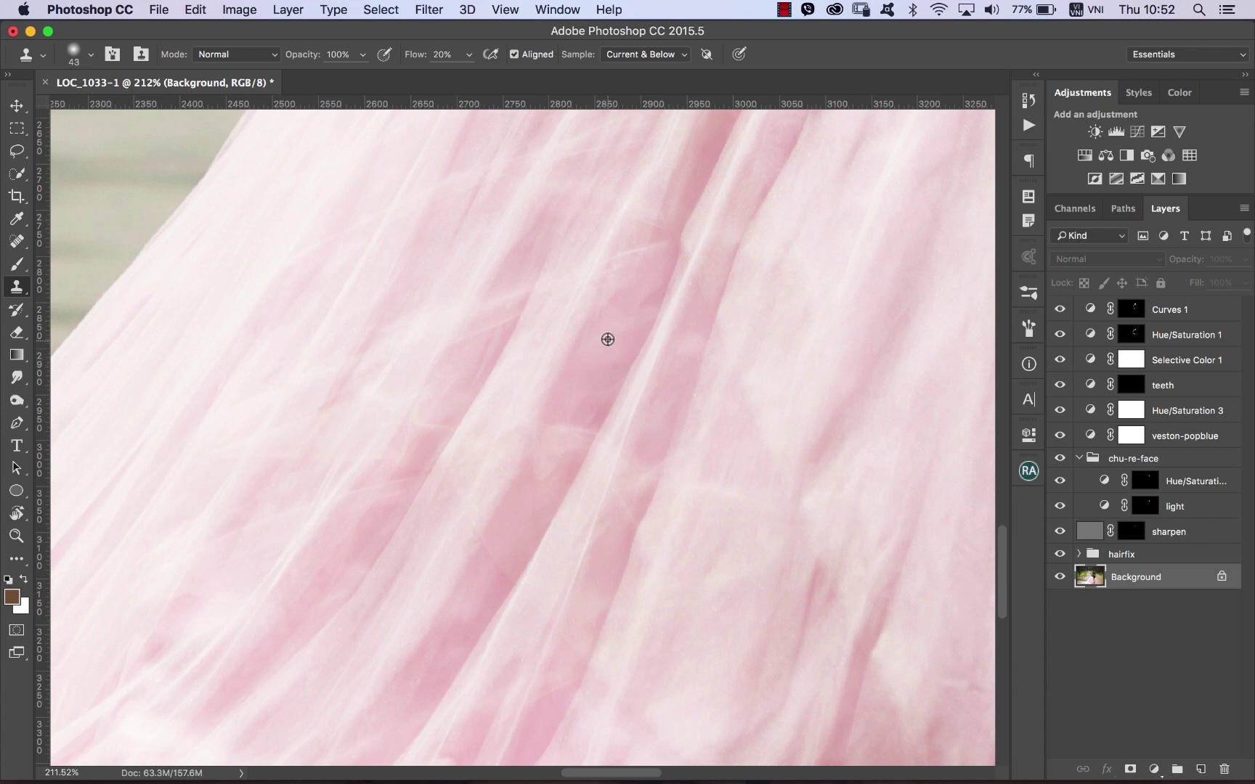
Clone clean fabric over the first blotchy skirt fold.
mouse_move(615, 321)
mouse_down()
mouse_move(653, 232)
mouse_move(594, 331)
mouse_move(643, 241)
mouse_up()
alt+click(623, 295)
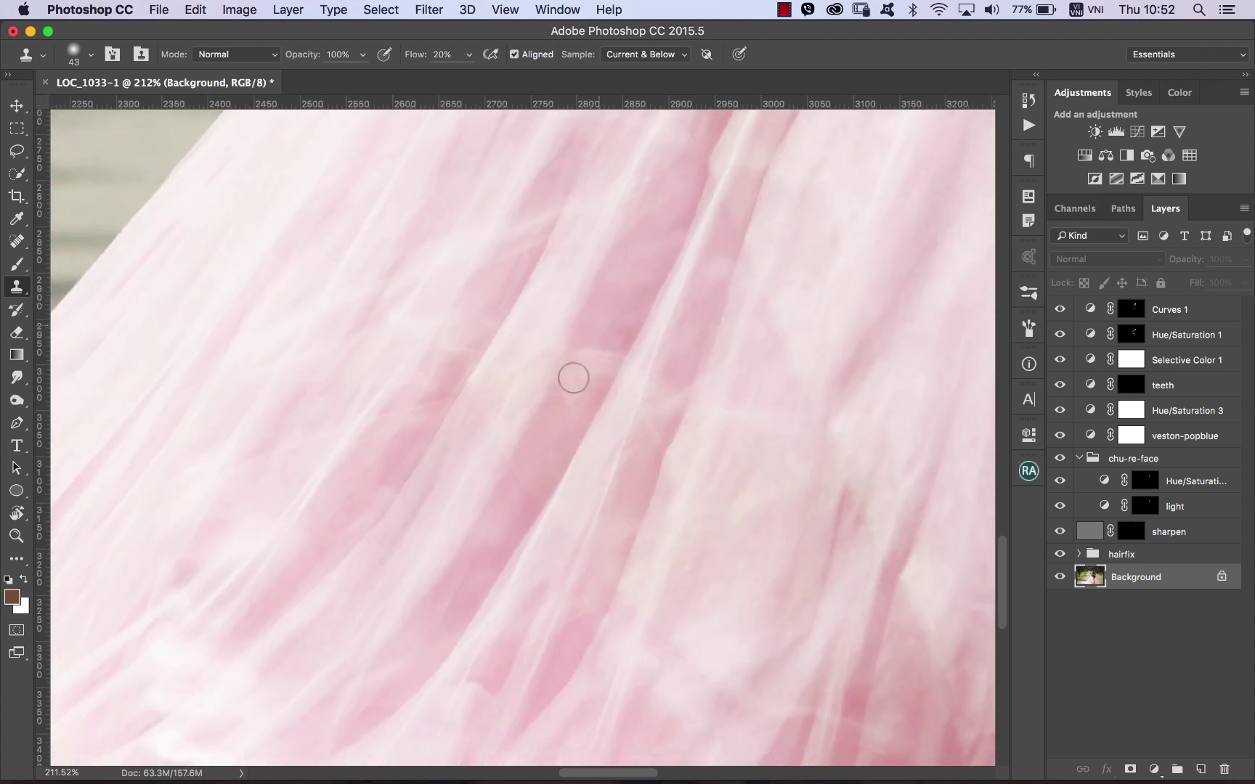
click(561, 410)
mouse_move(561, 409)
mouse_down()
mouse_move(597, 356)
mouse_move(577, 367)
mouse_move(557, 423)
mouse_move(537, 605)
mouse_move(538, 485)
mouse_move(532, 496)
mouse_move(473, 359)
mouse_move(519, 423)
mouse_move(542, 242)
mouse_up()
Resample clean fabric and smooth the remaining dark patches down the dress fold.
scroll(572, 378, down, 1)
scroll(599, 374, down, 1)
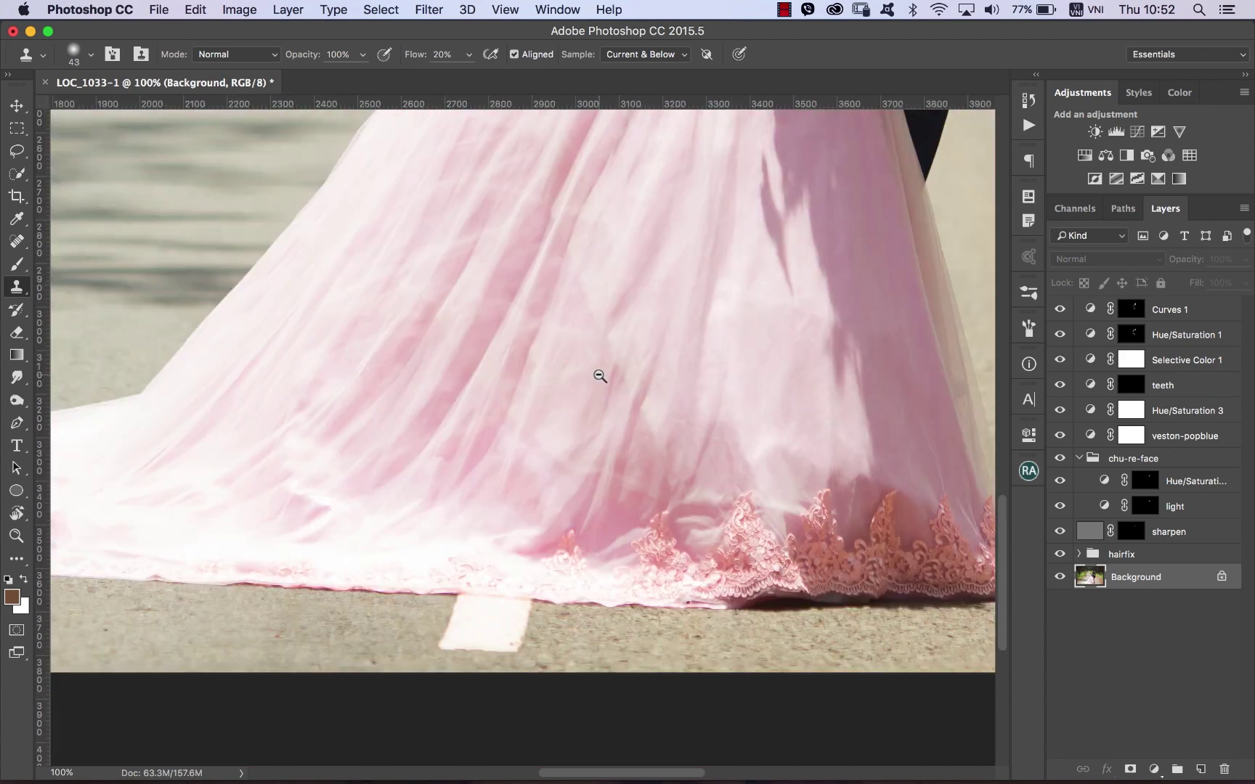
scroll(618, 312, up, 1)
scroll(577, 392, up, 5)
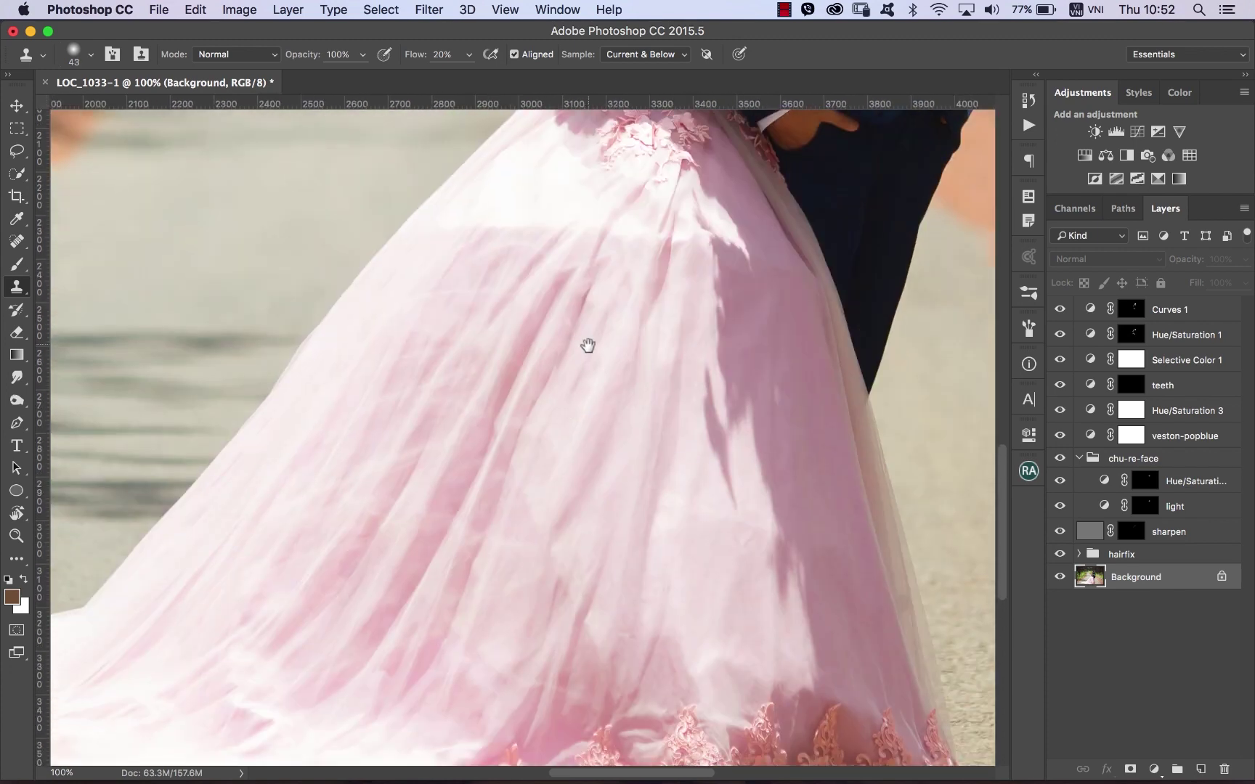
scroll(508, 312, down, 2)
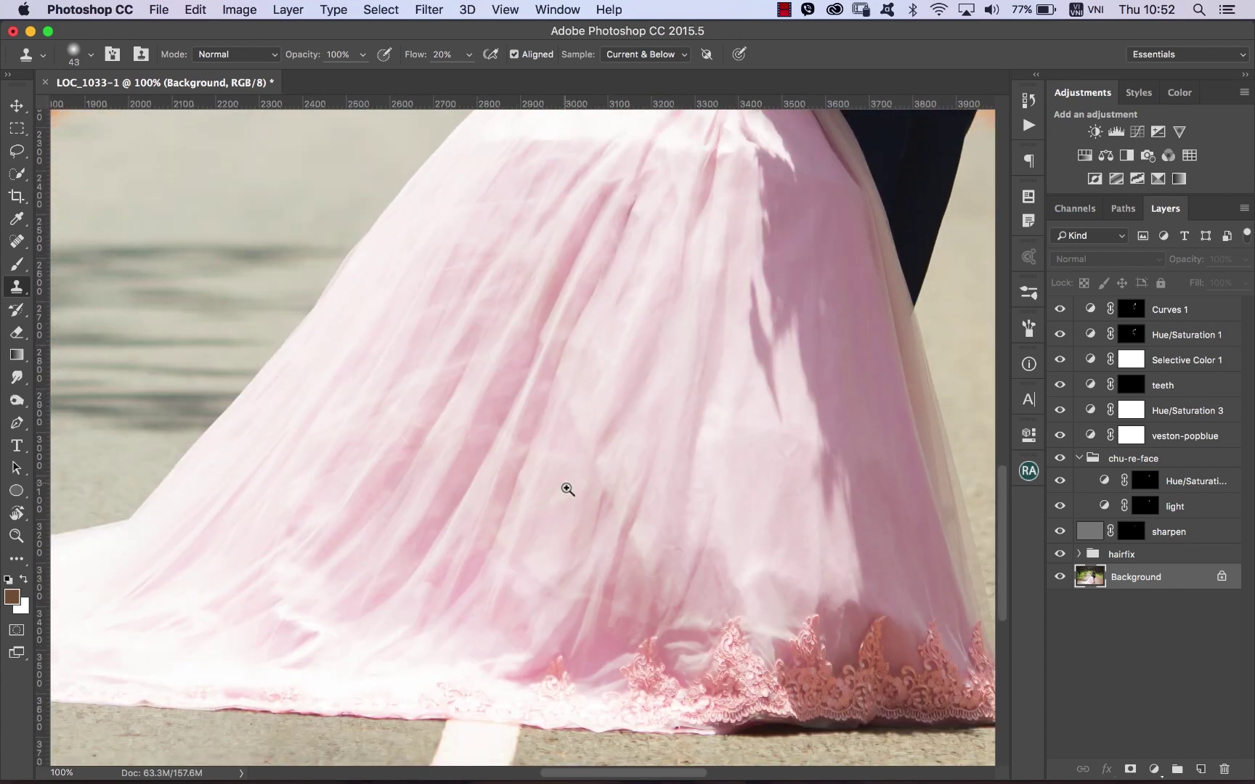
scroll(565, 485, up, 2)
alt+click(498, 352)
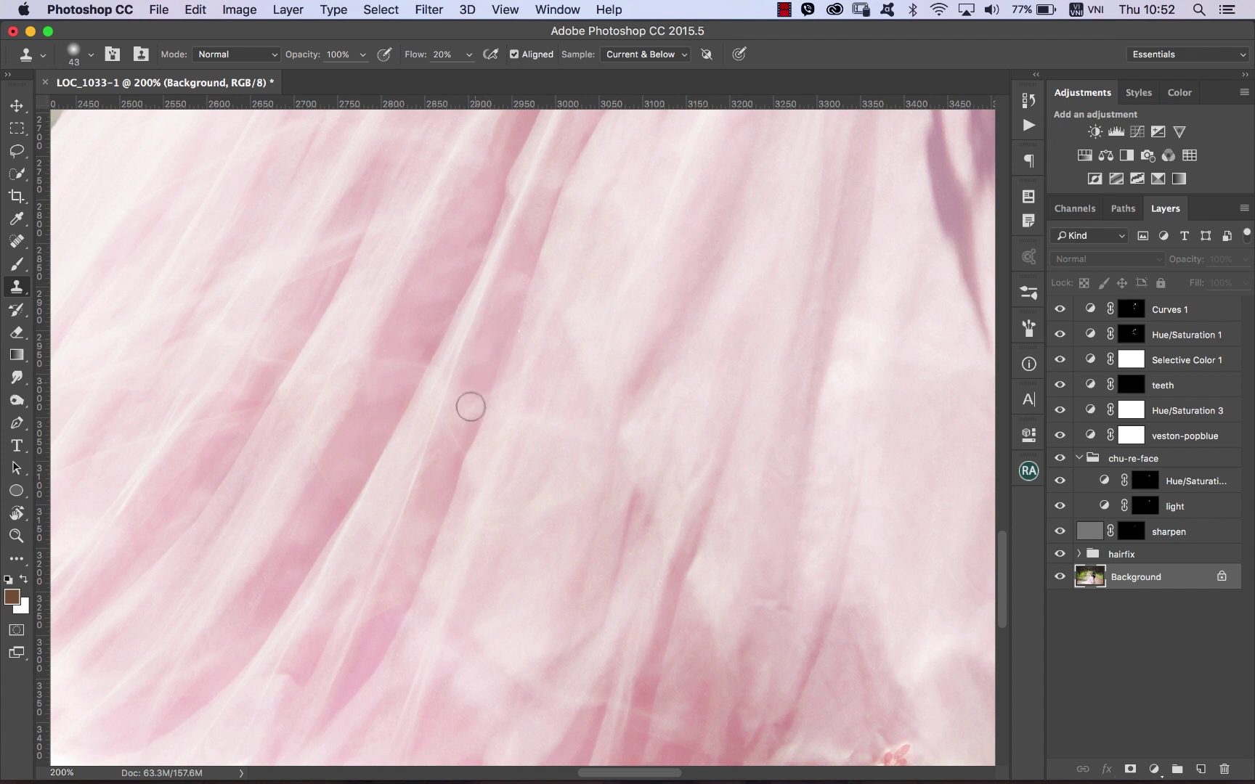
mouse_move(470, 406)
mouse_down()
mouse_move(460, 418)
mouse_move(484, 341)
mouse_up()
drag(428, 496, 510, 395)
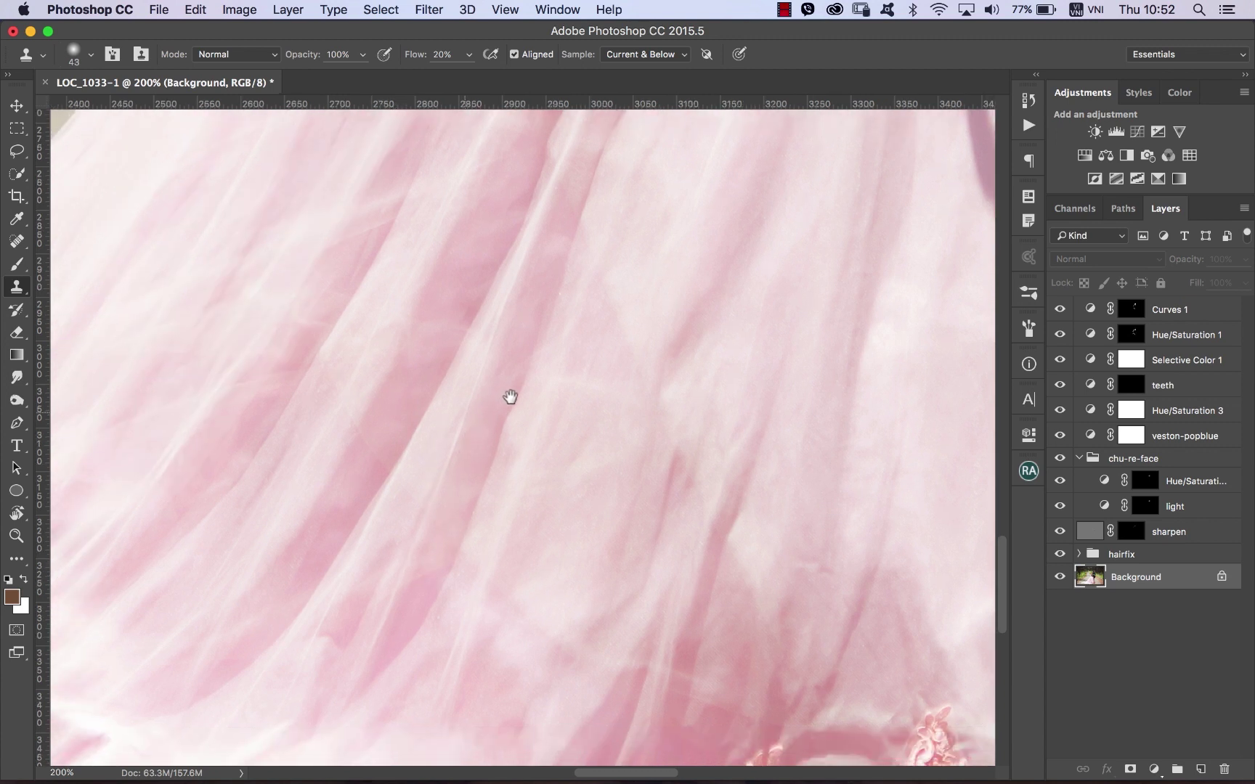
mouse_move(429, 419)
mouse_down()
mouse_move(431, 392)
mouse_move(422, 407)
mouse_up()
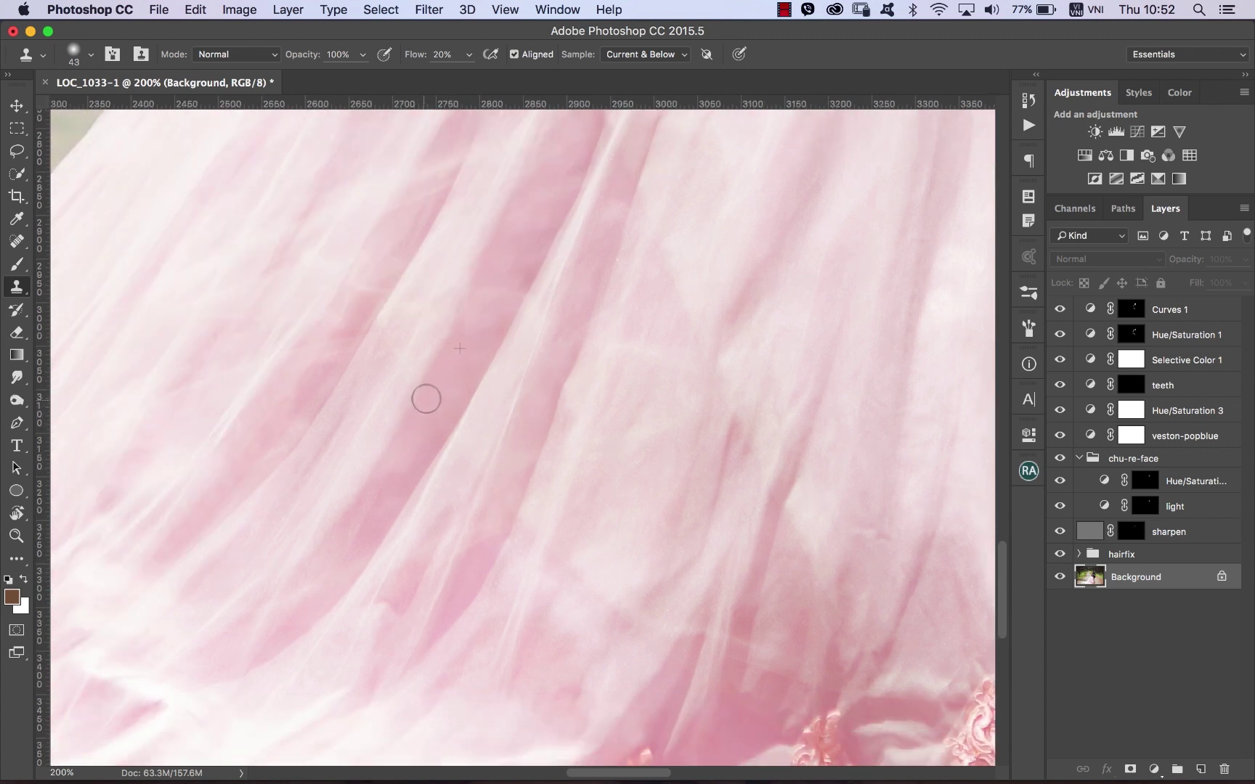
Reframe the view to inspect the skirt and lace hem at about 152%.
scroll(545, 323, down, 3)
scroll(617, 399, down, 2)
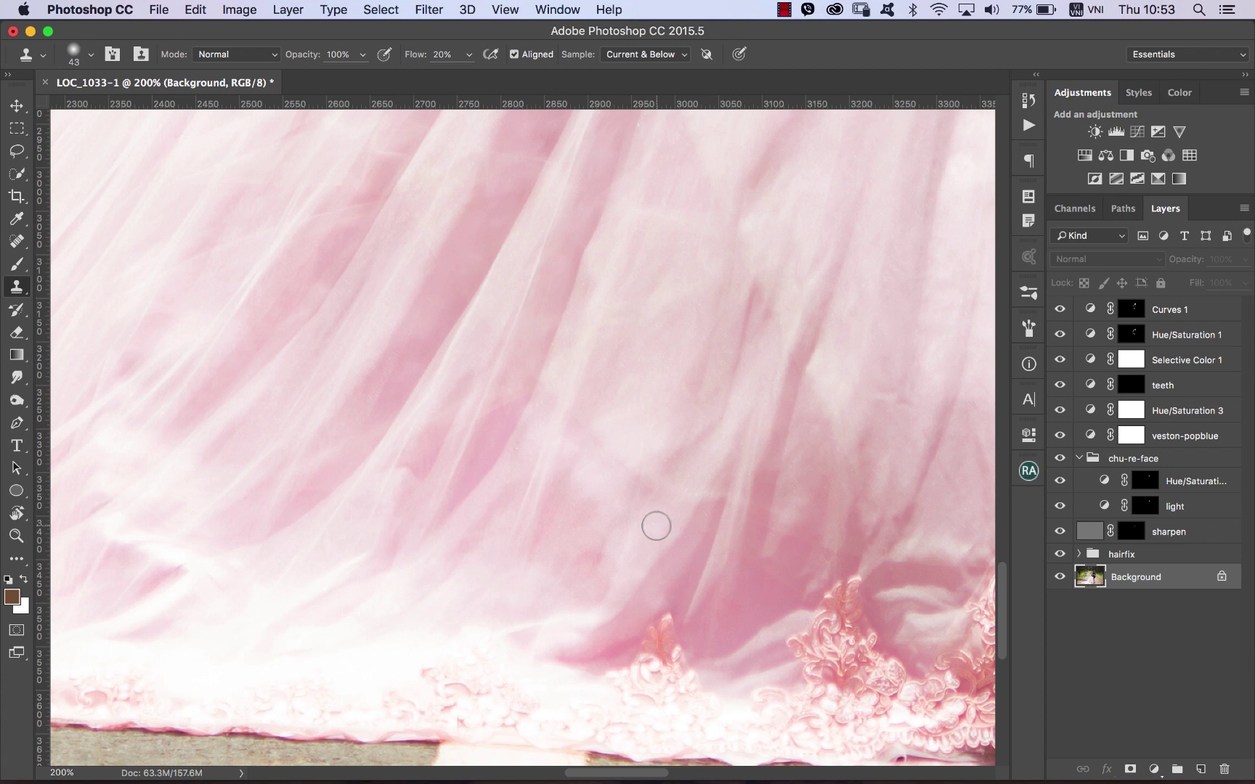
mouse_move(664, 291)
mouse_down()
mouse_move(594, 327)
mouse_move(527, 486)
mouse_up()
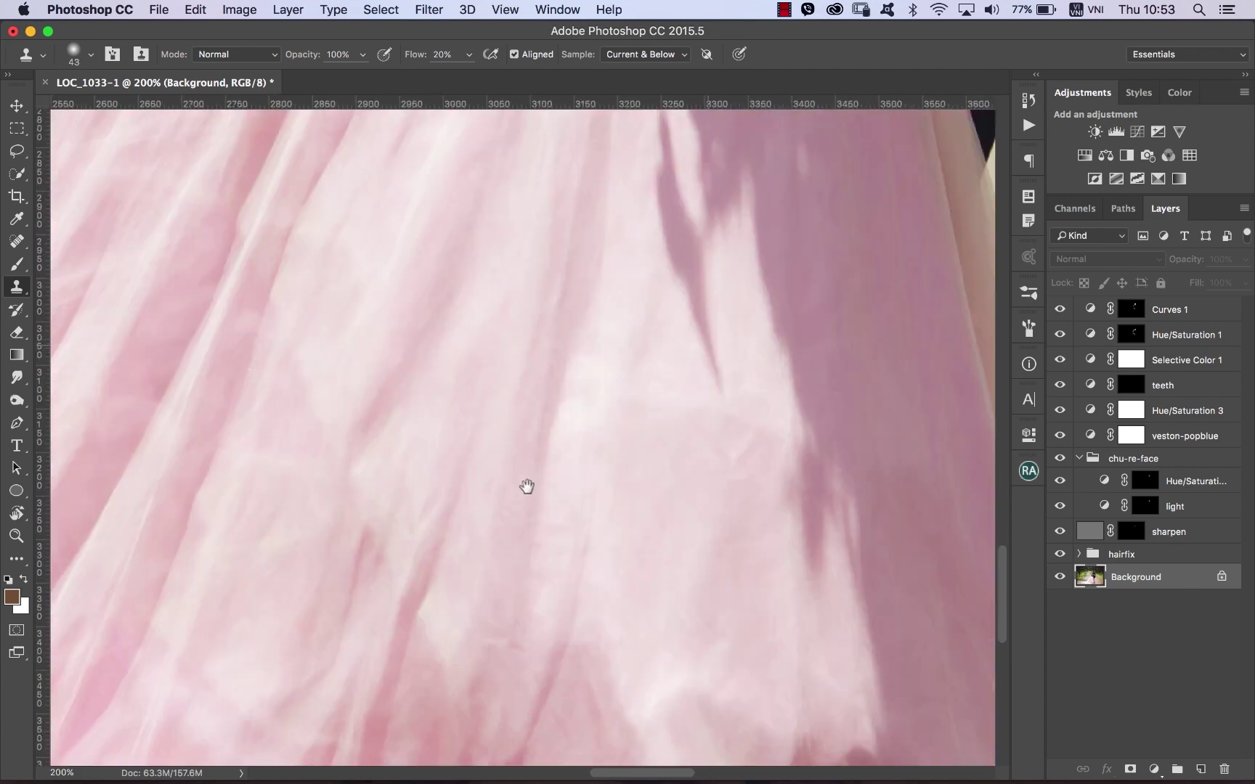
alt+click(559, 389)
mouse_move(496, 401)
mouse_down()
mouse_move(523, 401)
mouse_move(487, 412)
mouse_move(572, 389)
mouse_move(546, 403)
mouse_move(543, 345)
mouse_move(560, 409)
mouse_up()
drag(376, 176, 842, 555)
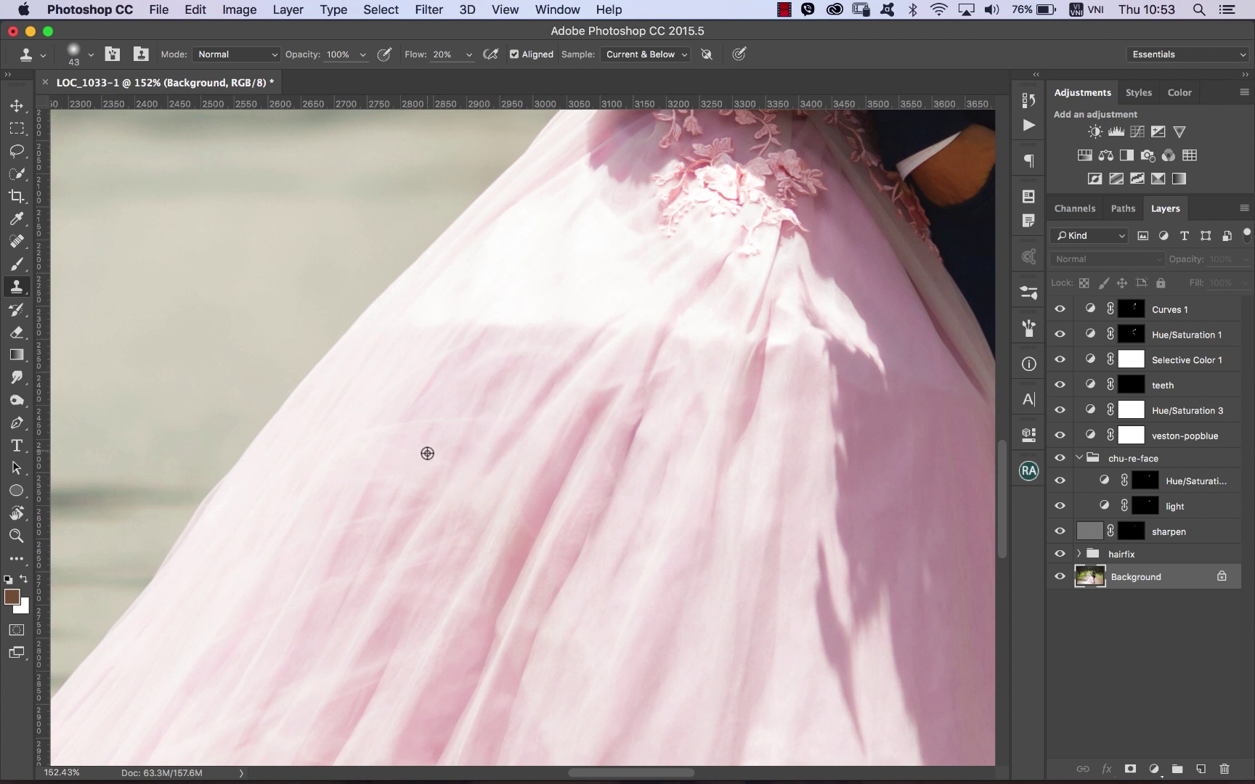
Clone clean fabric over the lower-left skirt folds at 20% flow.
alt+click(411, 434)
mouse_move(435, 424)
mouse_down()
mouse_move(420, 422)
mouse_move(453, 415)
mouse_move(432, 484)
mouse_move(568, 356)
mouse_up()
alt+click(410, 435)
alt+click(493, 398)
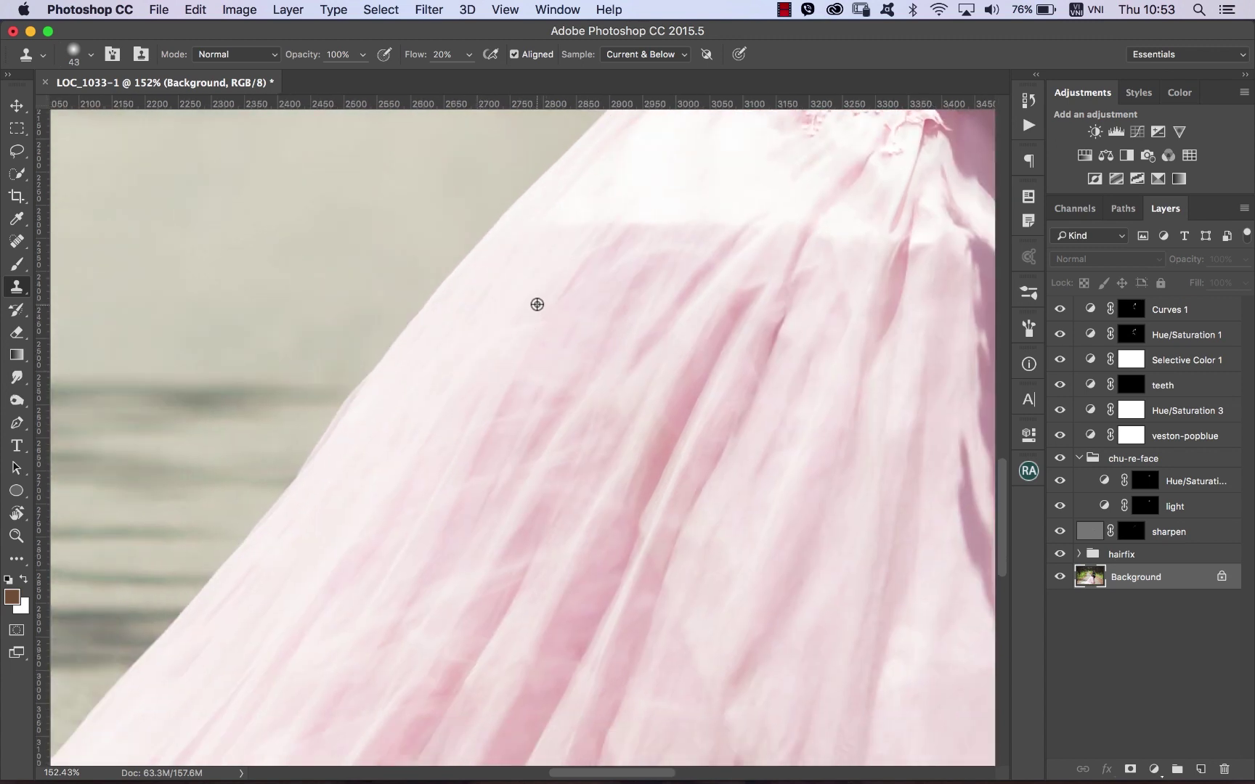
alt+click(501, 359)
mouse_move(520, 332)
mouse_down()
mouse_move(451, 392)
mouse_move(537, 317)
mouse_up()
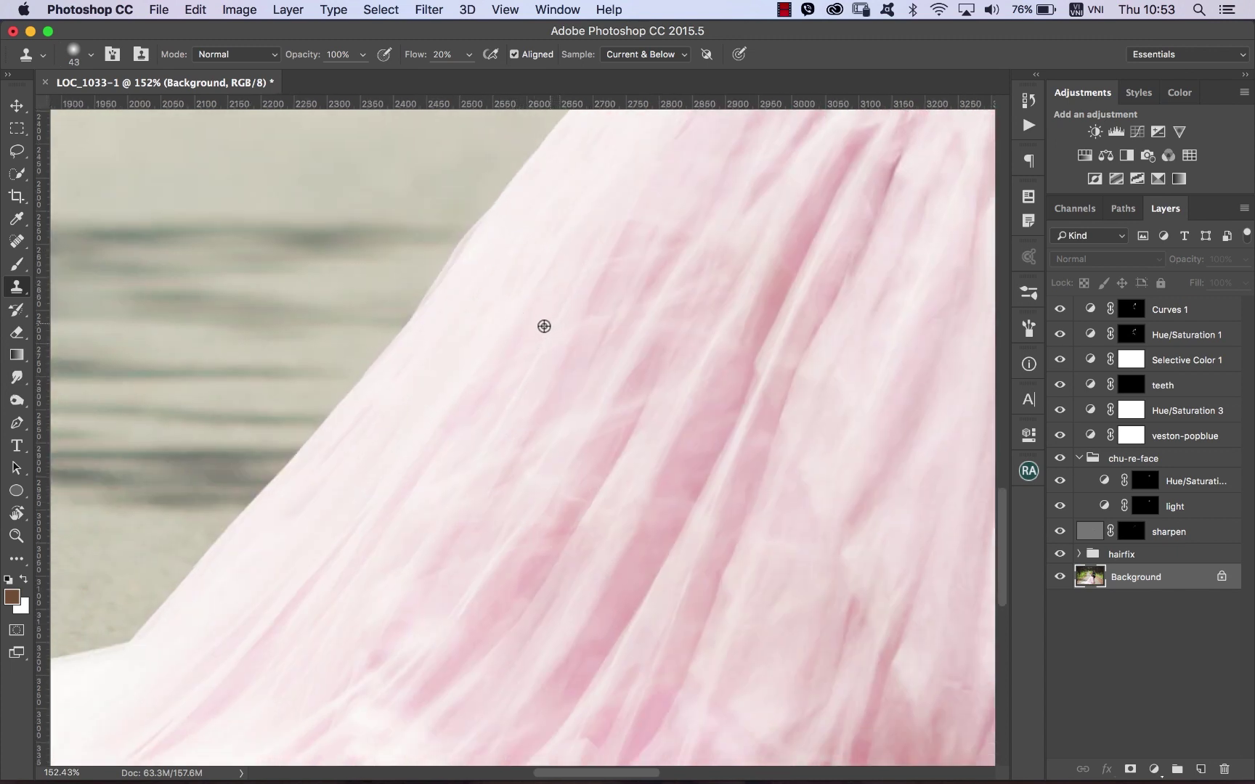
Resample fabric and smooth the skirt fold up and down along the road edge.
alt+click(537, 326)
drag(521, 359, 534, 335)
drag(534, 336, 477, 398)
alt+click(522, 349)
alt+click(499, 370)
drag(493, 384, 431, 465)
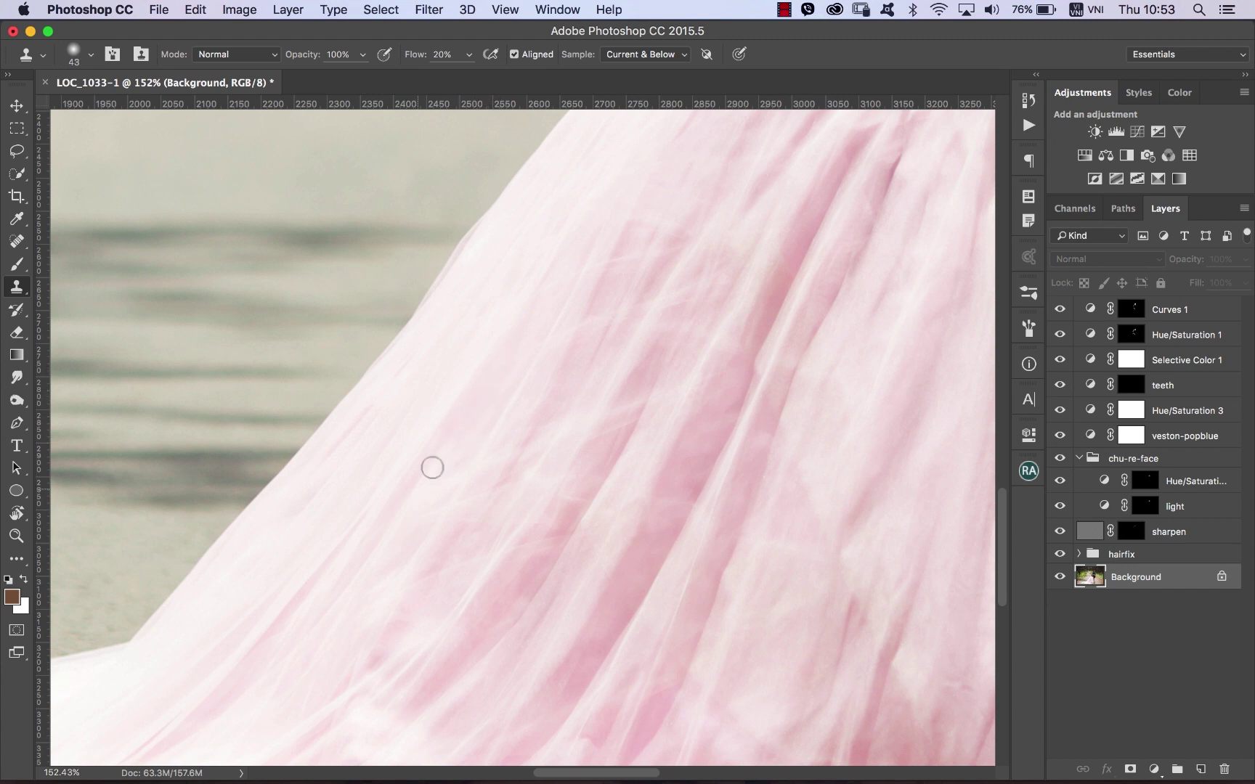
alt+click(580, 357)
drag(590, 335, 606, 306)
Shrink the Clone Stamp brush to 32 px and keep smoothing the upper folds.
drag(619, 336, 612, 348)
drag(644, 293, 630, 323)
alt+click(645, 369)
mouse_move(668, 320)
mouse_down()
mouse_move(688, 285)
mouse_move(611, 389)
mouse_move(650, 294)
mouse_up()
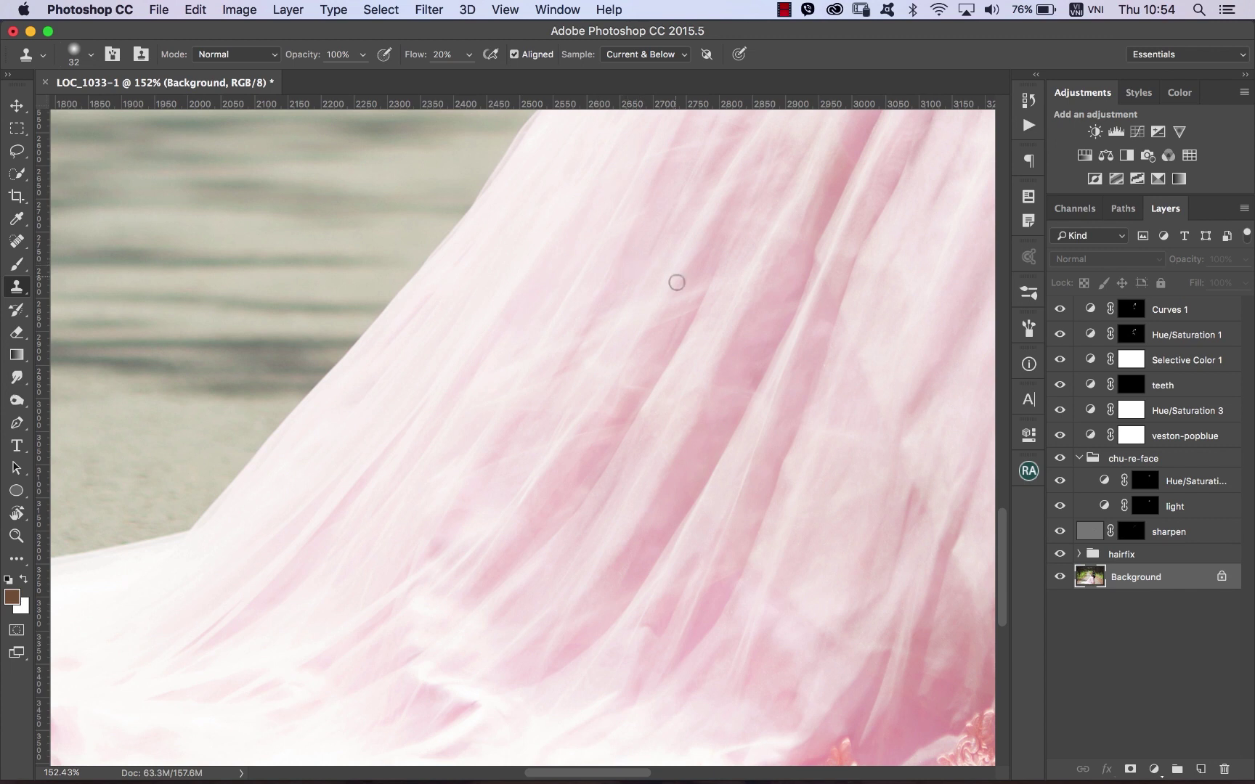
Clone clean fabric up the skirt and down a long fold.
alt+click(702, 273)
mouse_move(679, 308)
mouse_down()
mouse_move(686, 295)
mouse_move(644, 350)
mouse_move(699, 287)
mouse_up()
drag(607, 379, 656, 309)
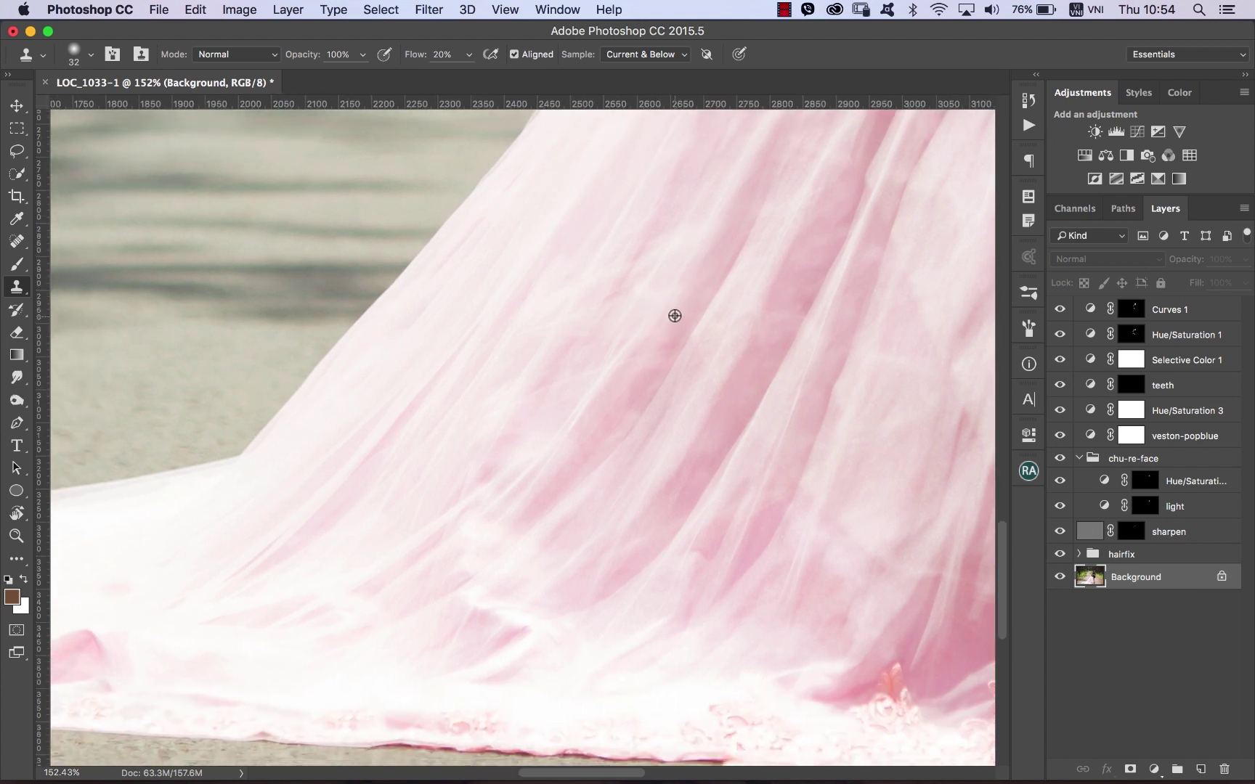
alt+click(675, 316)
drag(610, 396, 636, 381)
drag(674, 336, 476, 476)
alt+click(591, 354)
Paint cloned fabric over another blotchy fold area, then pan the view back.
drag(631, 332, 571, 372)
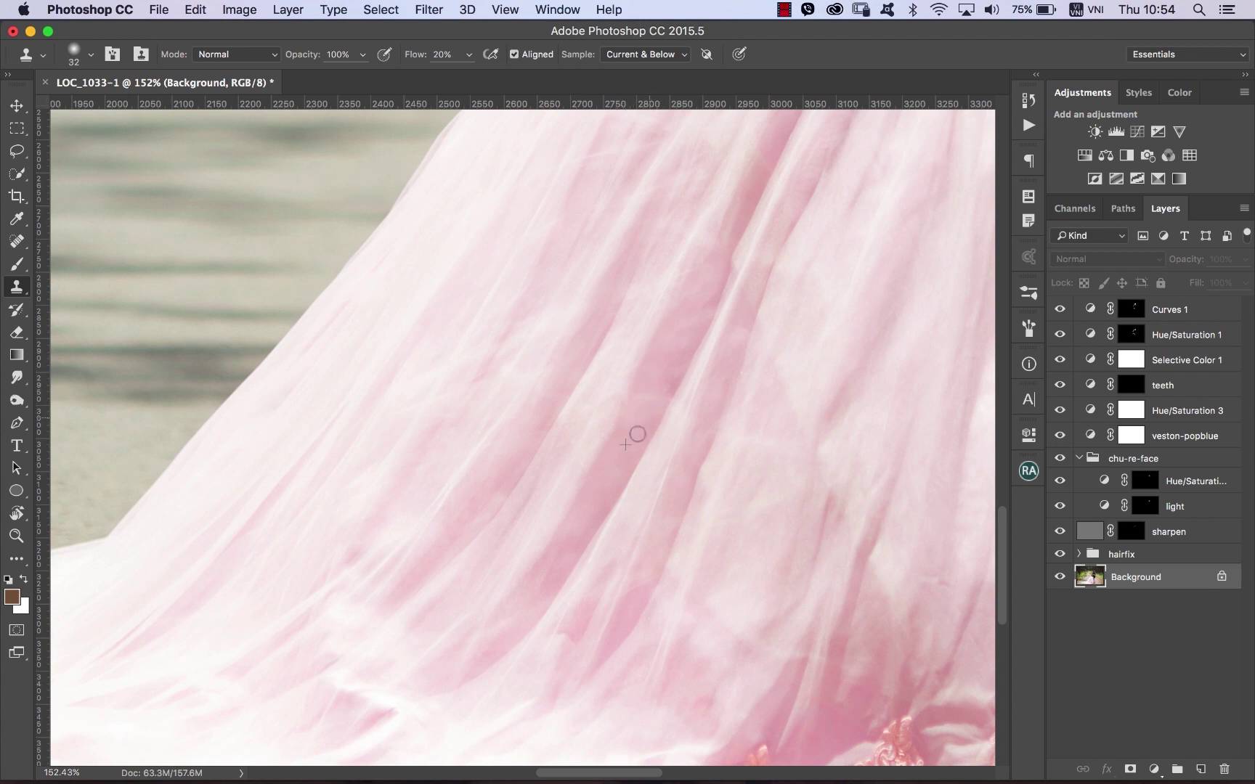
drag(652, 405, 608, 470)
drag(676, 375, 630, 417)
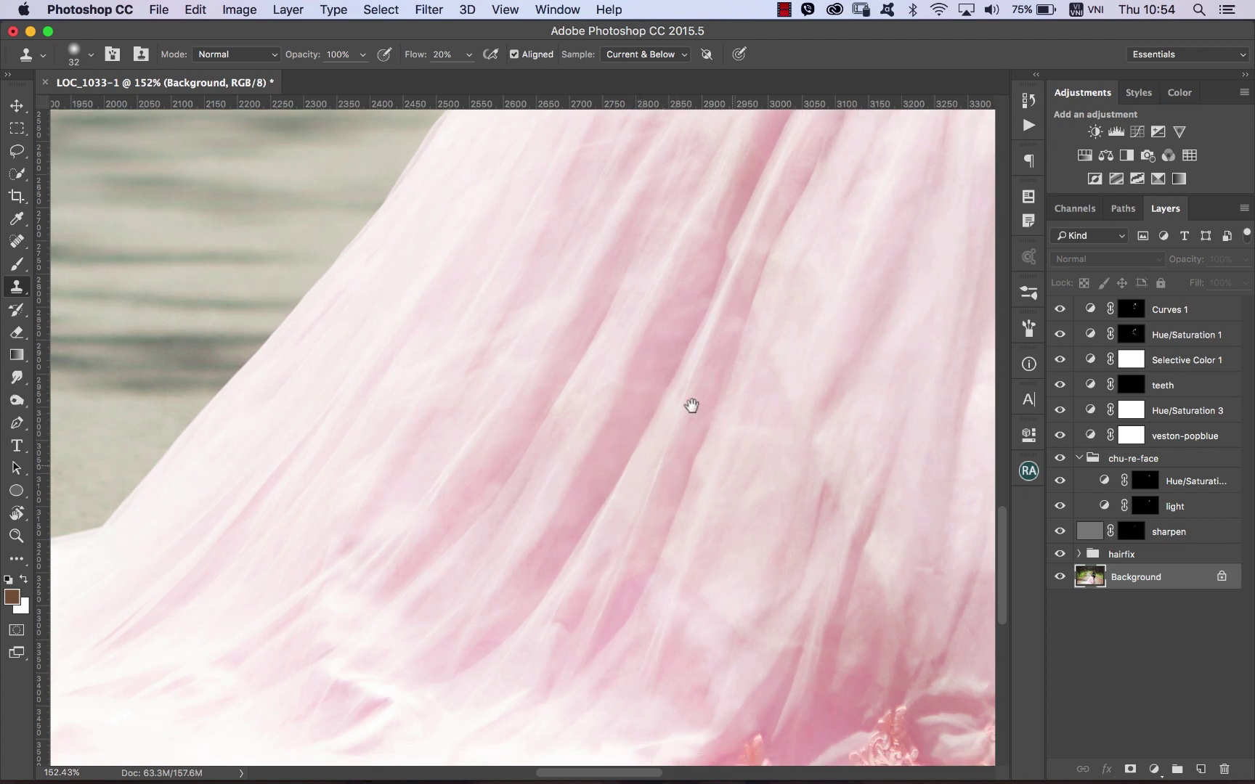
scroll(594, 455, down, 3)
scroll(669, 379, right, 4)
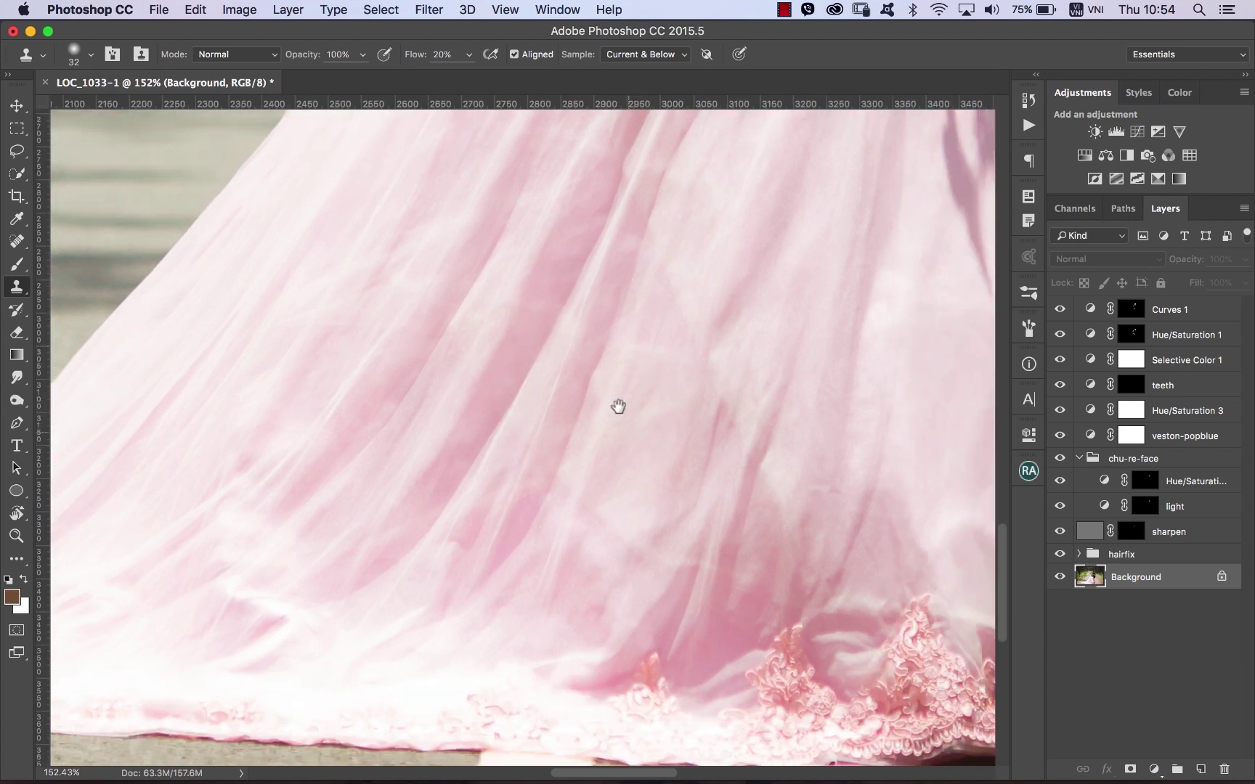
scroll(618, 406, up, 2)
scroll(579, 540, up, 3)
scroll(627, 487, left, 2)
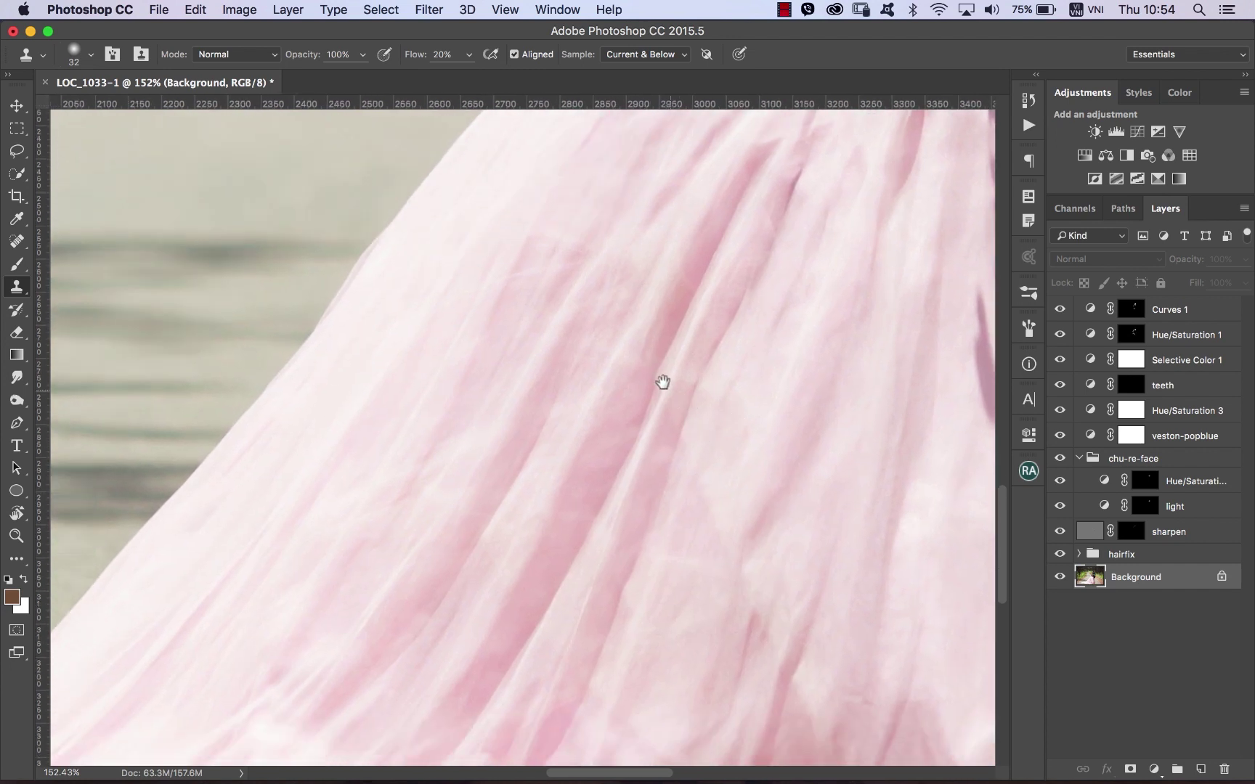
scroll(662, 382, up, 2)
scroll(581, 338, left, 1)
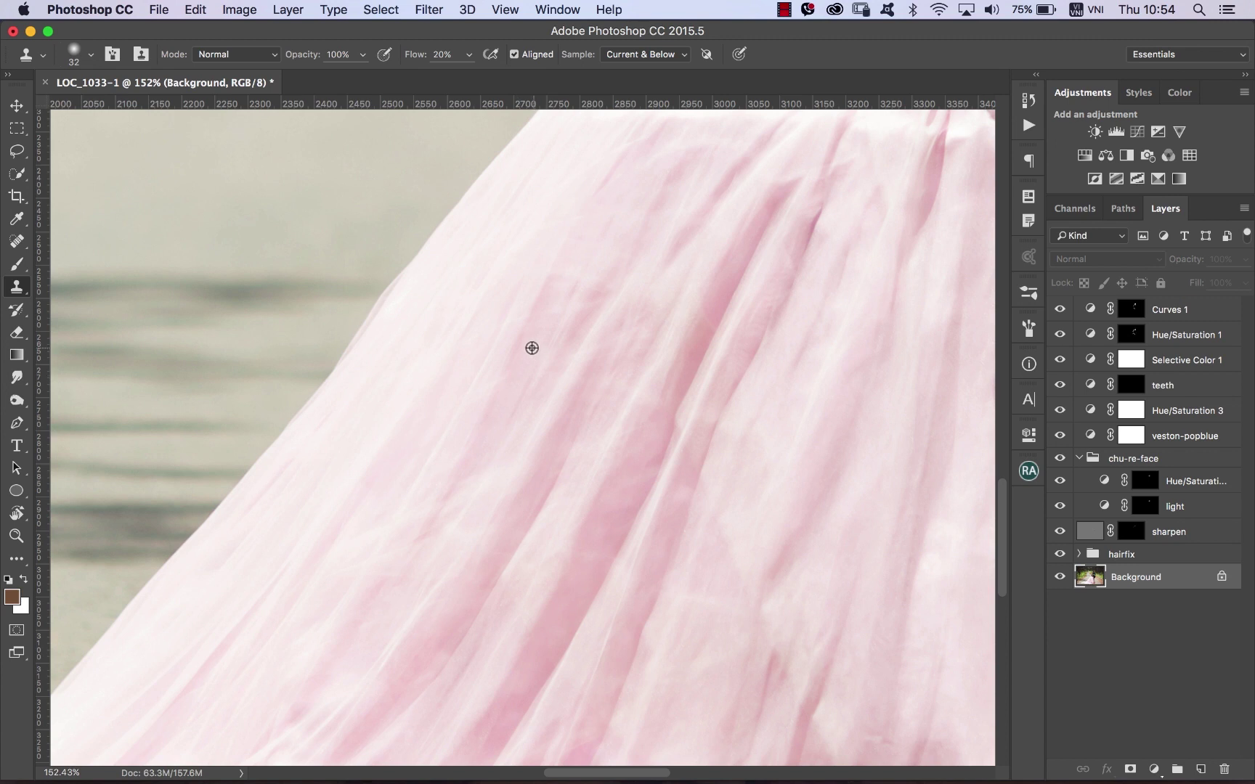
Paint sampled fabric over the lower skirt and touch up nearby folds.
alt+click(491, 426)
drag(620, 369, 464, 433)
mouse_move(756, 284)
mouse_down()
mouse_move(639, 304)
mouse_move(599, 403)
mouse_up()
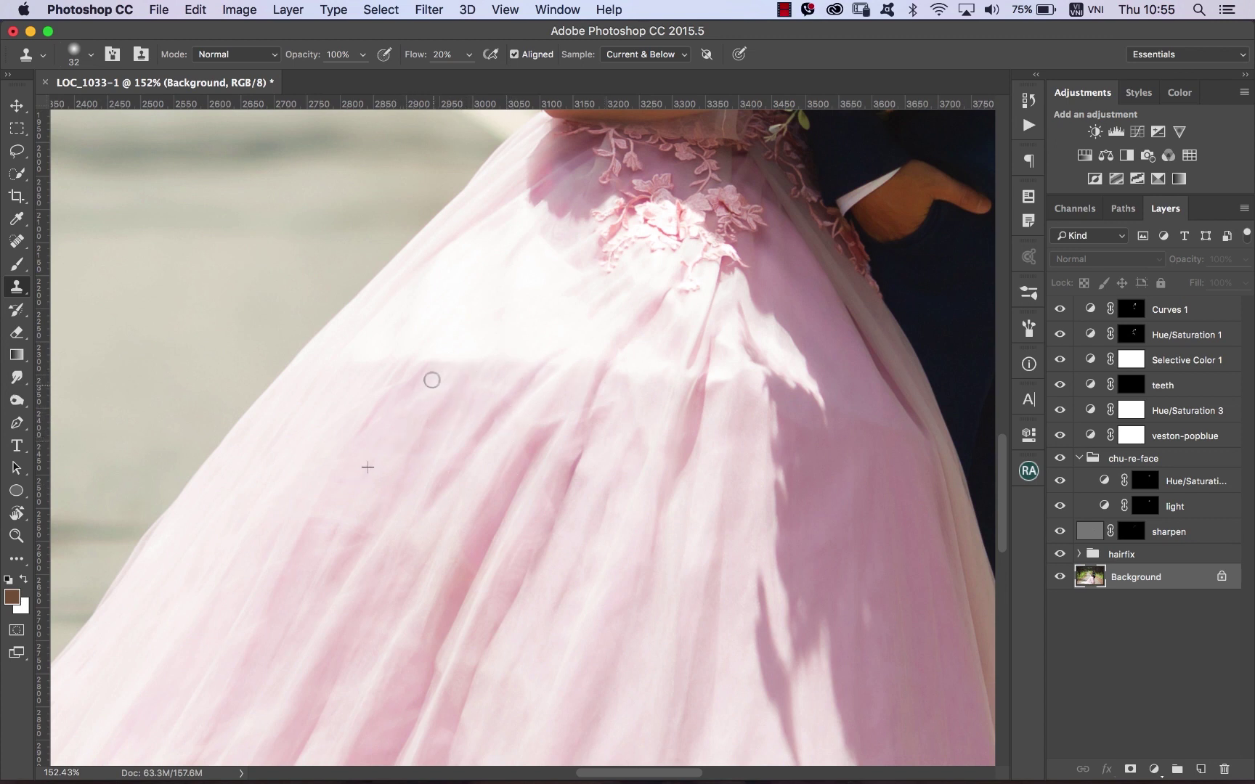
drag(432, 379, 389, 410)
Enlarge the Clone Stamp brush to 60 px and stamp the upper skirt below the bodice.
alt+click(377, 440)
alt+click(531, 453)
drag(557, 407, 531, 443)
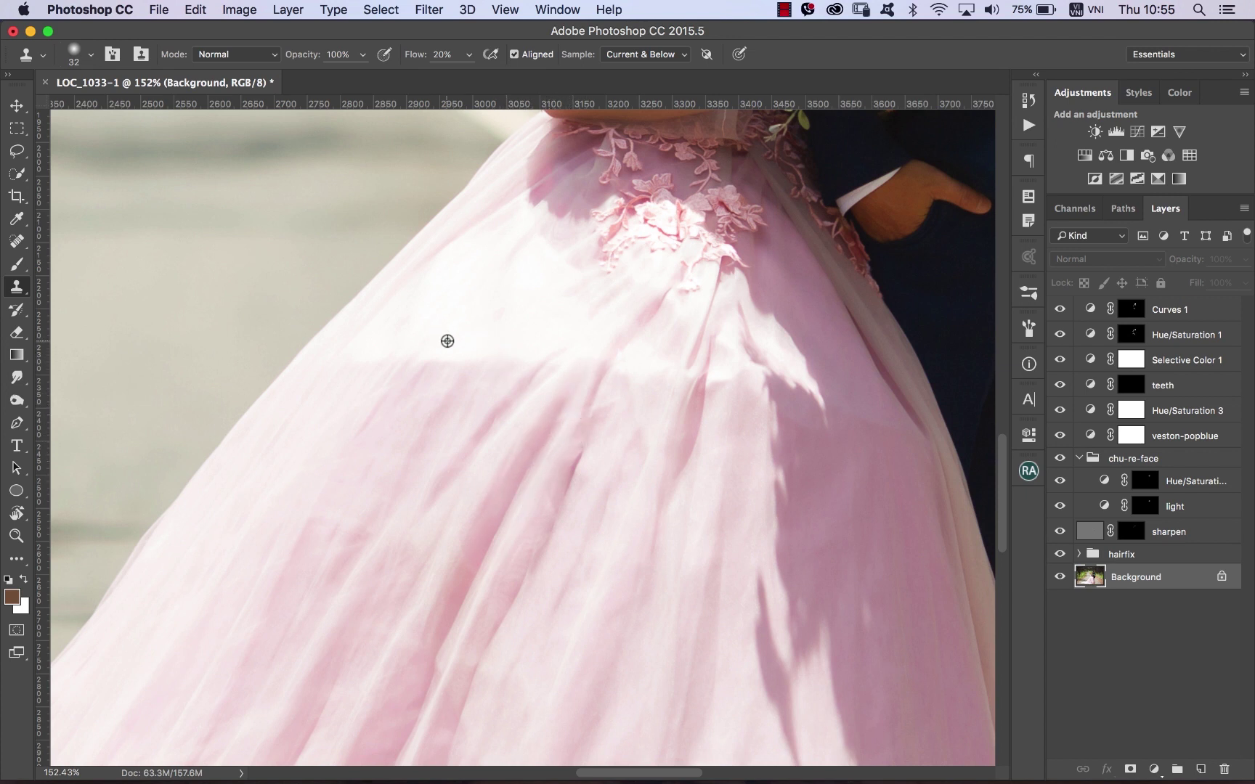
drag(452, 329, 470, 331)
mouse_move(513, 333)
mouse_down()
mouse_move(520, 353)
mouse_move(422, 348)
mouse_up()
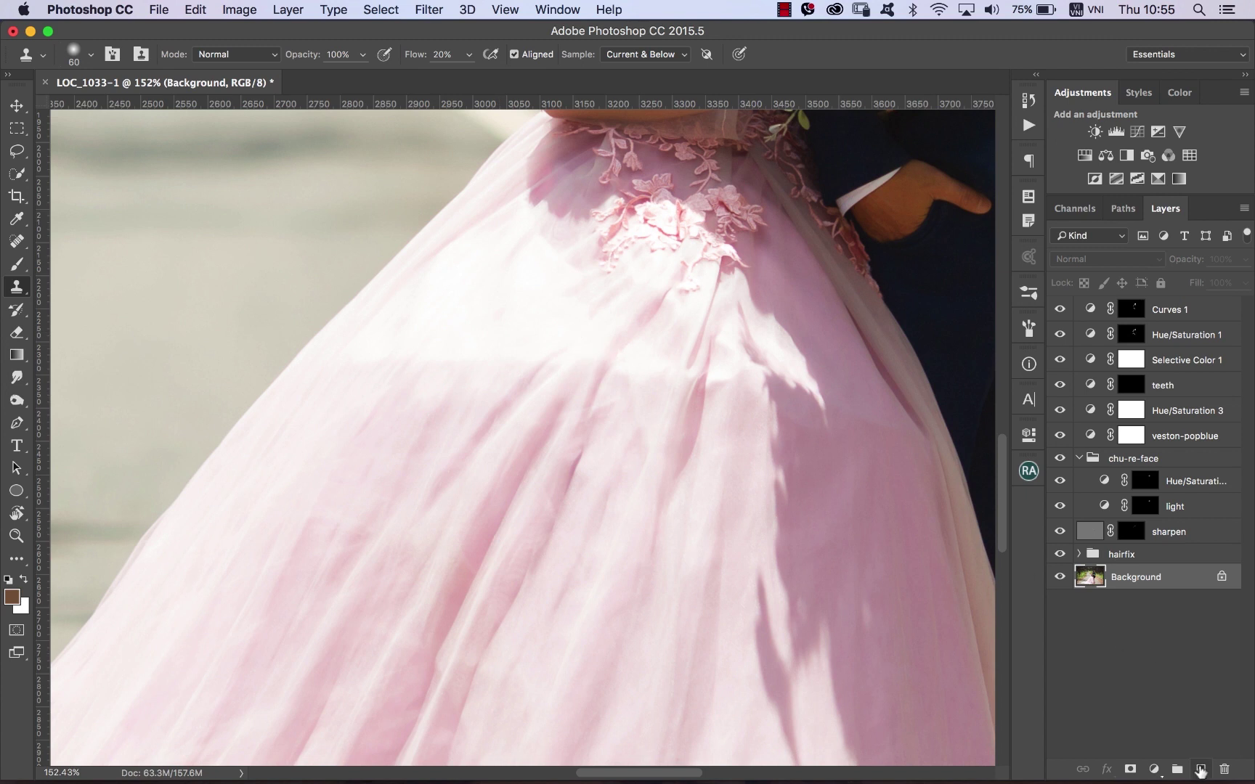
Add an empty layer above Background and name it 'clone'.
click(1200, 770)
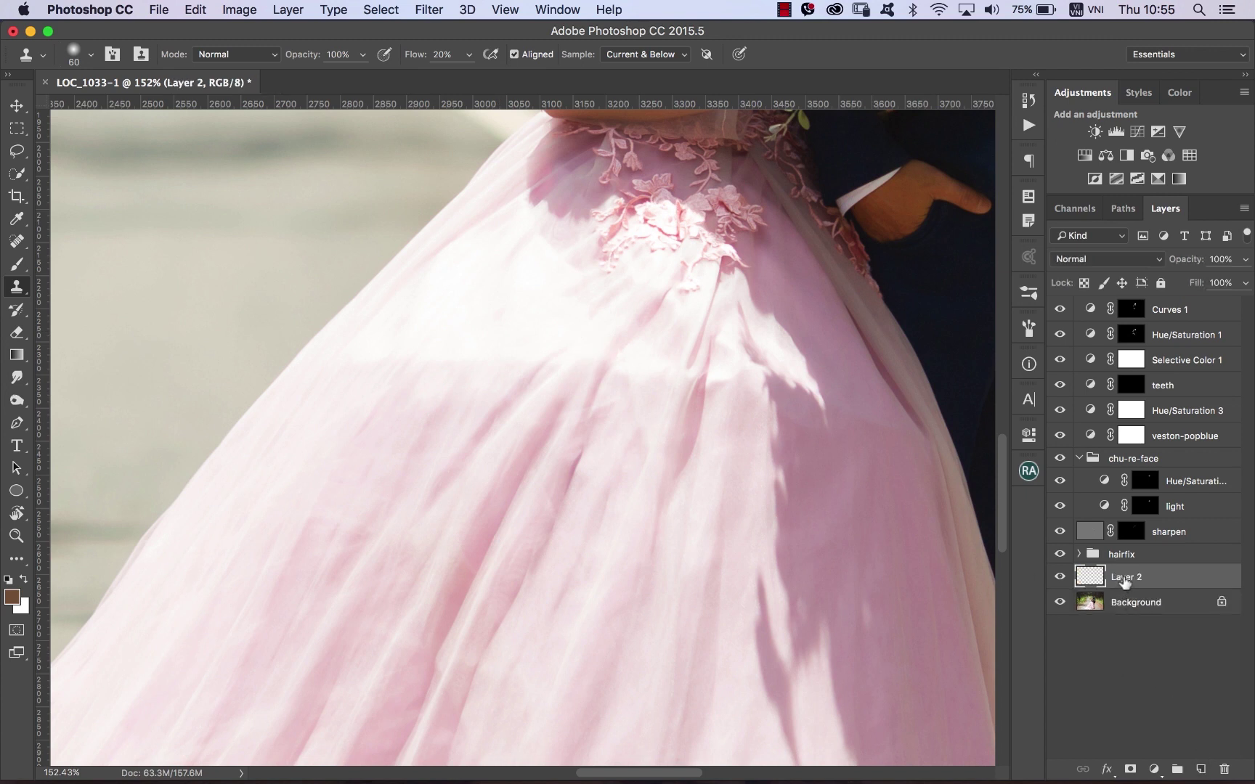
text(clone)
key(Return)
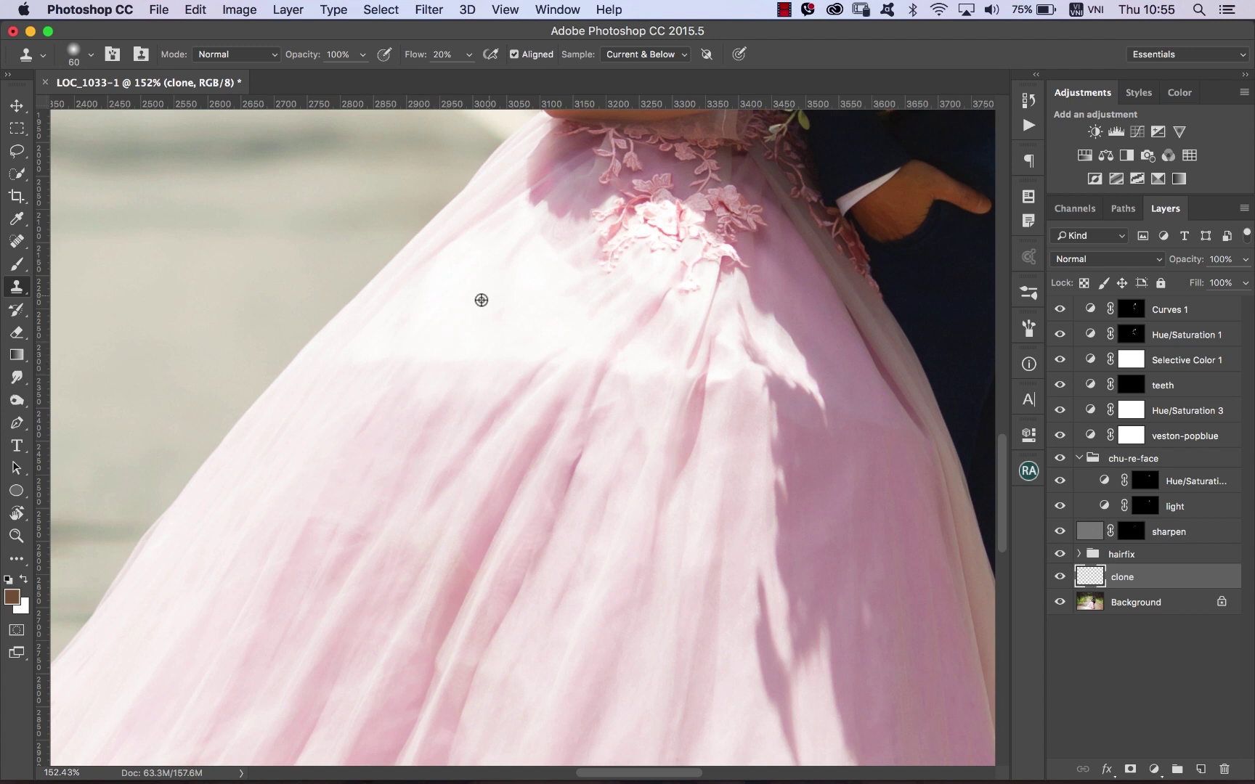
Clone fabric onto the clone layer to smooth the shadowed skirt fold.
alt+click(393, 326)
mouse_move(352, 379)
mouse_down()
mouse_move(383, 334)
mouse_move(441, 345)
mouse_move(403, 430)
mouse_move(368, 421)
mouse_move(397, 375)
mouse_move(365, 407)
mouse_move(401, 435)
mouse_up()
alt+click(448, 323)
alt+click(476, 331)
alt+click(515, 330)
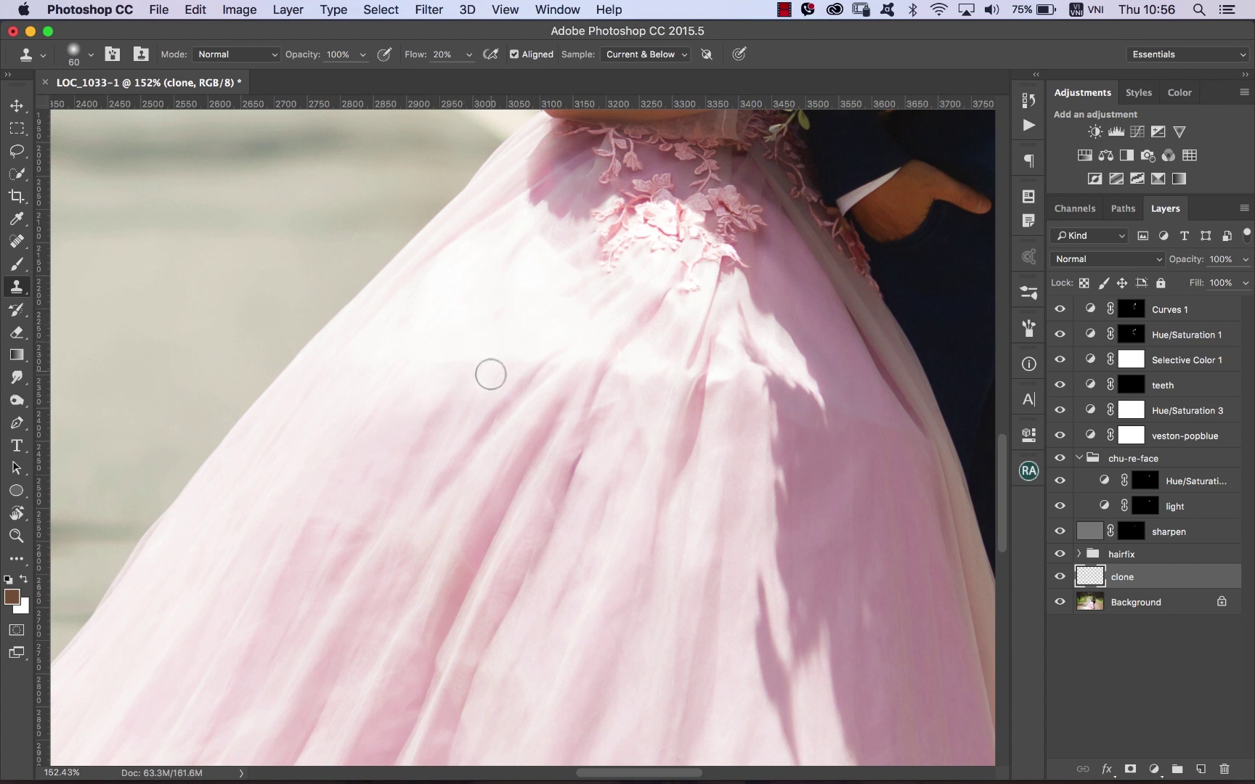
drag(490, 373, 510, 367)
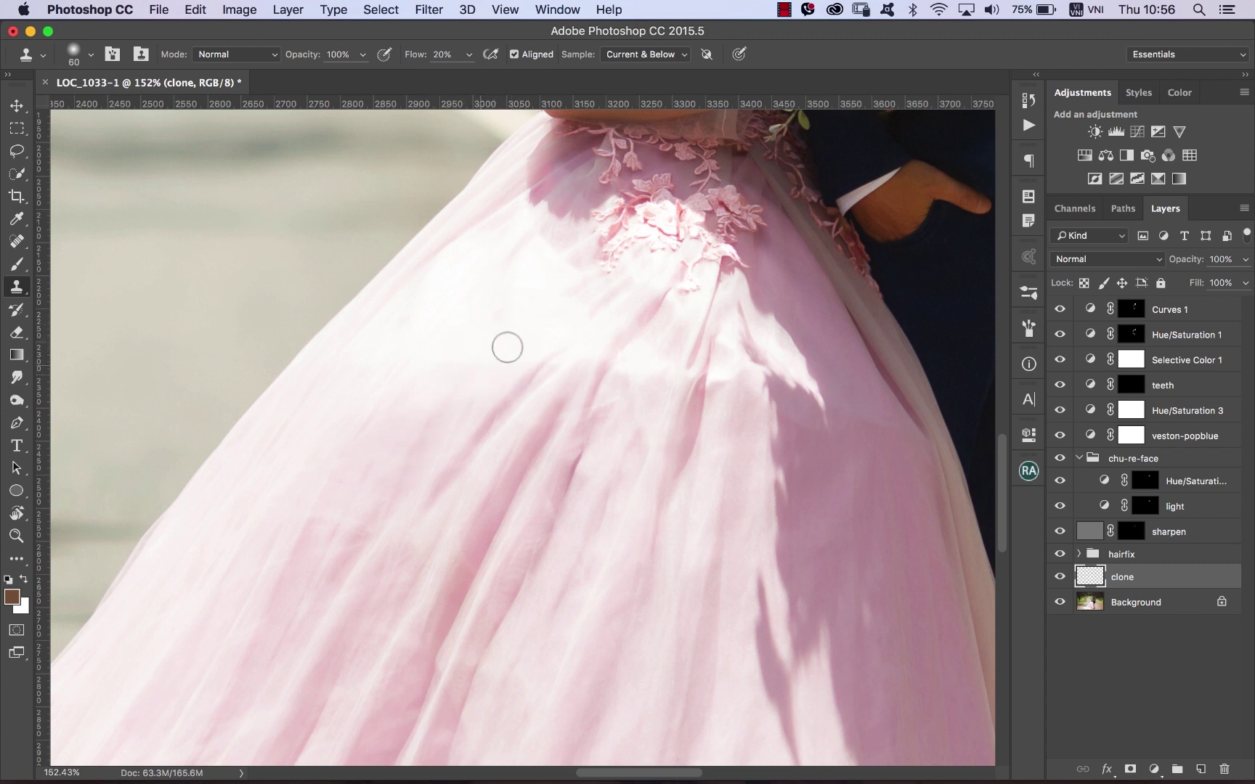
drag(666, 342, 611, 356)
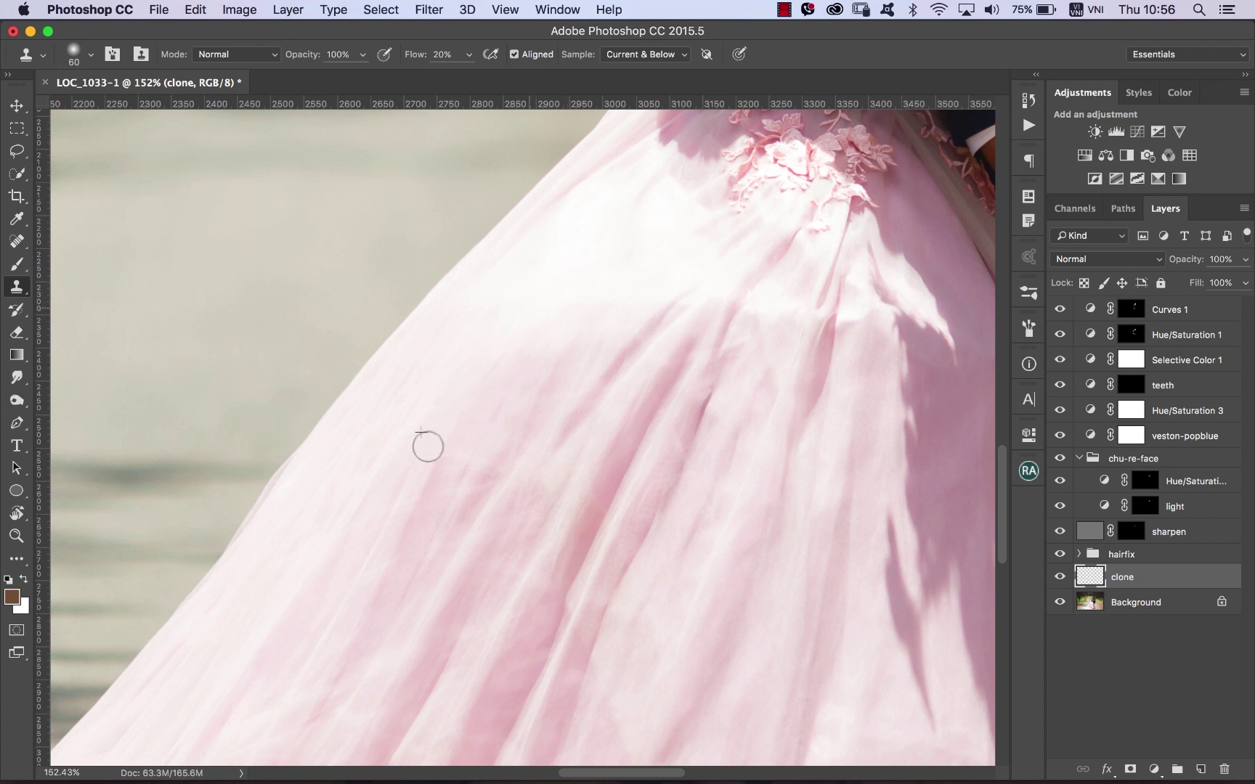
Paint cloned fabric under the lace bodice and down the skirt.
scroll(552, 363, up, 2)
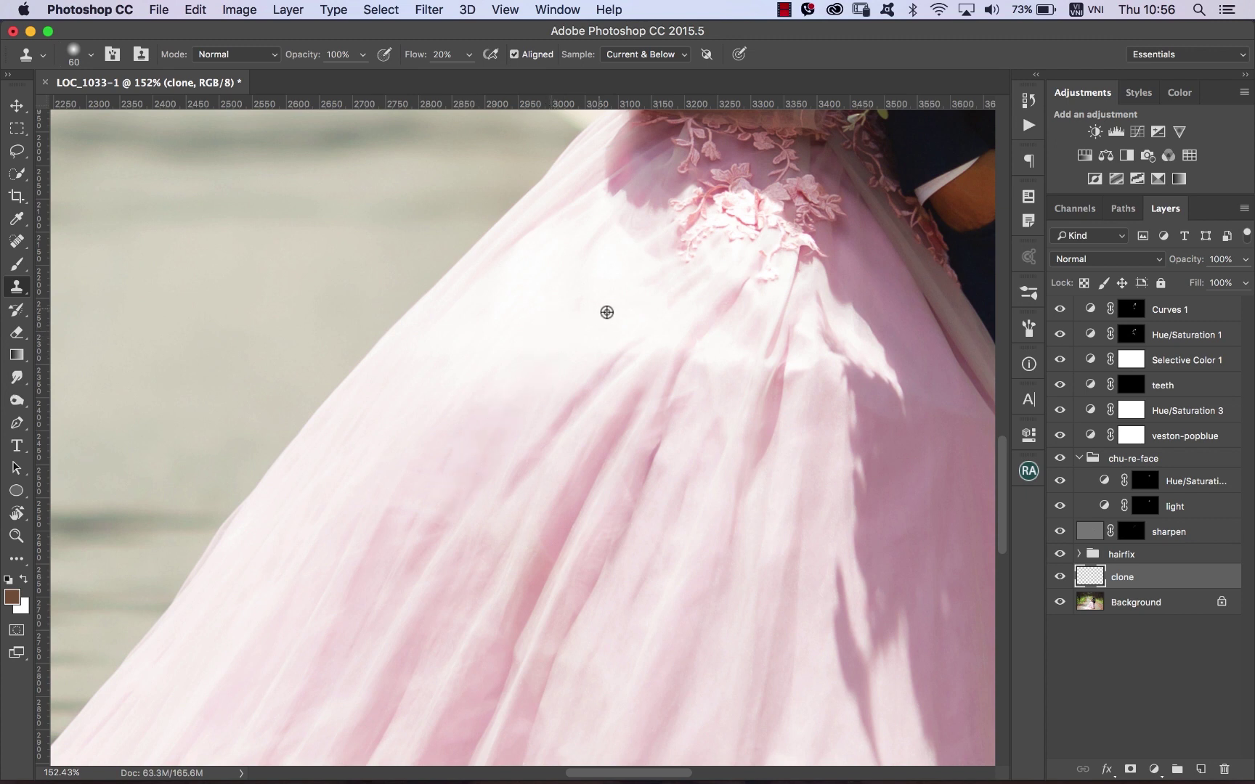
alt+click(630, 308)
drag(596, 372, 580, 397)
drag(622, 308, 500, 459)
drag(588, 392, 330, 325)
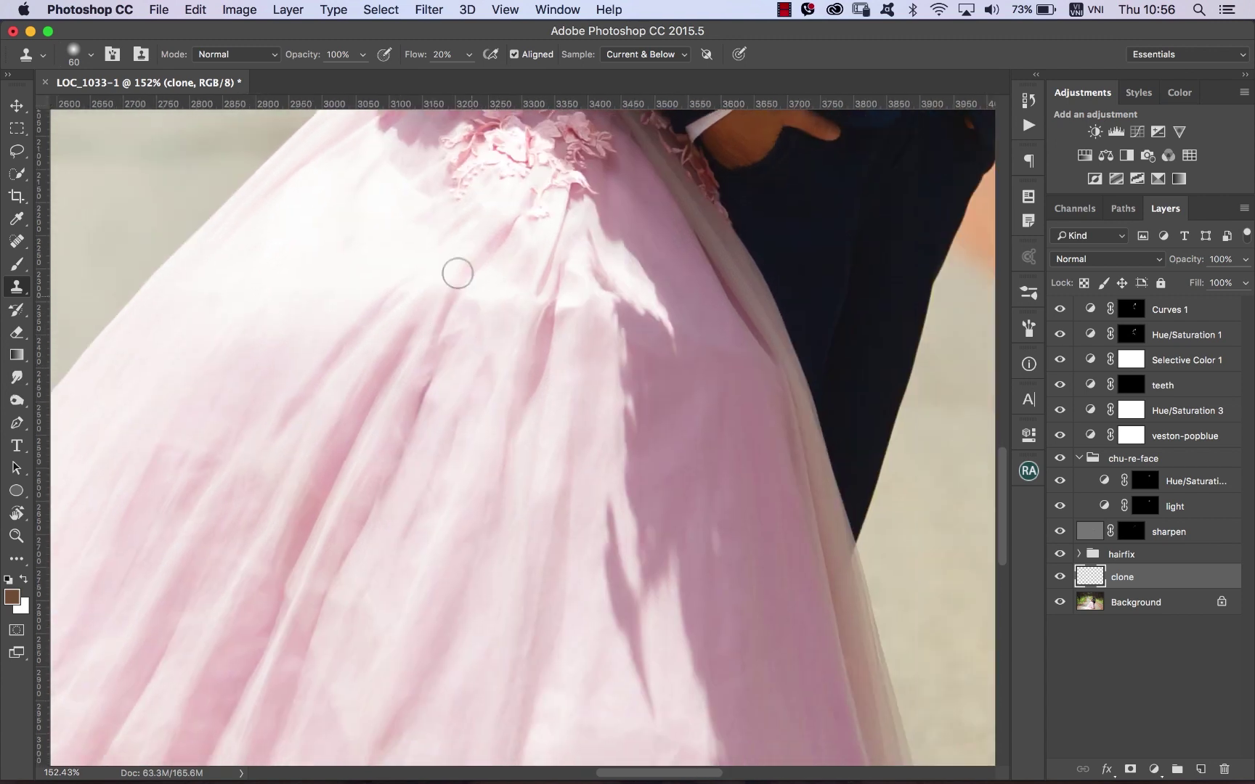
drag(609, 399, 591, 383)
Smooth the folds on the skirt's right side beside the groom.
alt+click(709, 392)
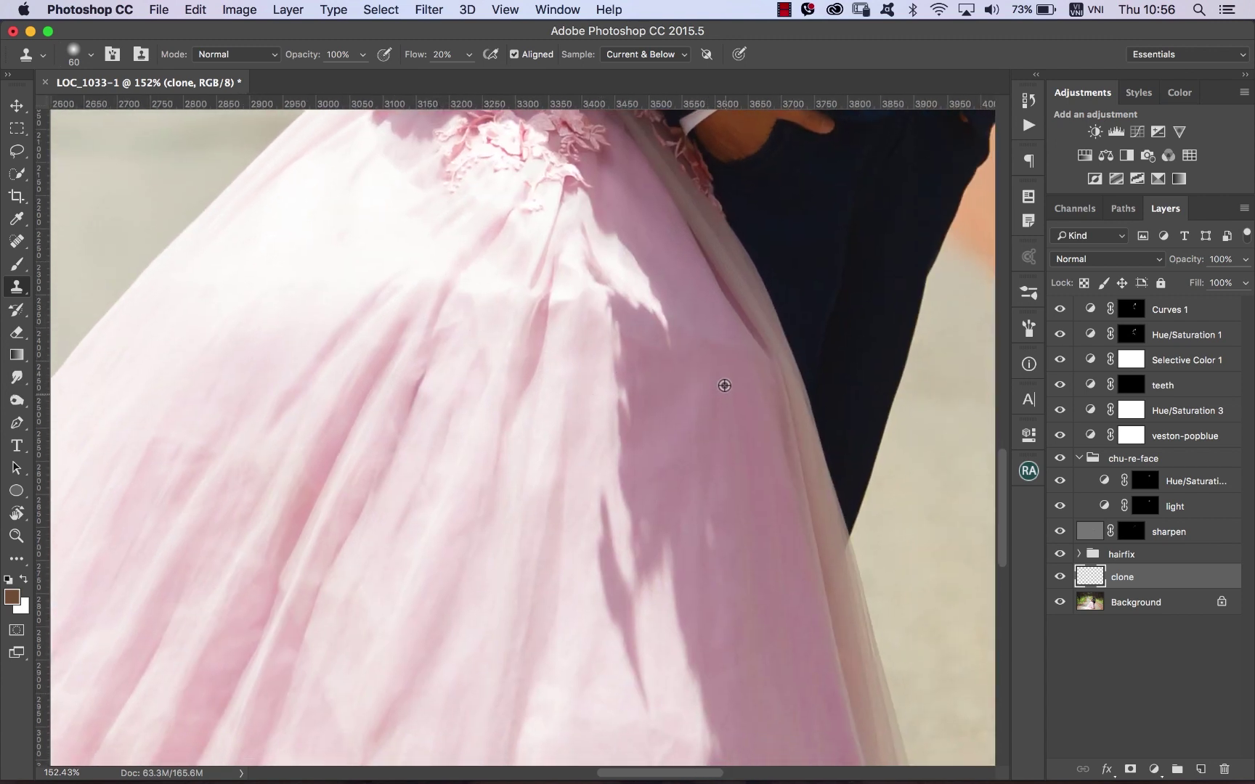
mouse_move(702, 345)
mouse_down()
mouse_move(724, 381)
mouse_move(713, 373)
mouse_up()
drag(712, 374, 709, 325)
drag(639, 374, 636, 342)
scroll(562, 395, down, 10)
scroll(559, 347, down, 4)
scroll(546, 381, down, 2)
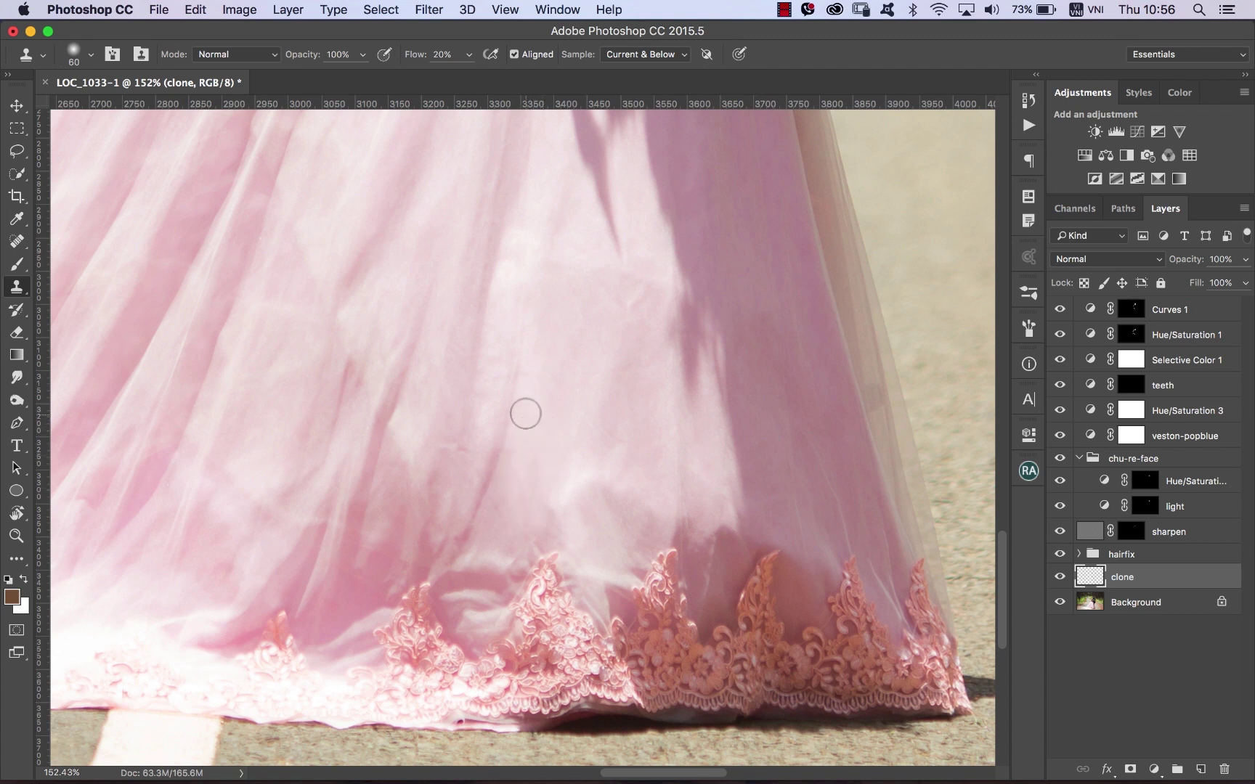
Clone over the lower skirt folds just above the lace hem.
mouse_move(524, 412)
mouse_down()
mouse_move(521, 504)
mouse_move(543, 530)
mouse_up()
mouse_move(594, 477)
mouse_down()
mouse_move(598, 537)
mouse_move(564, 492)
mouse_up()
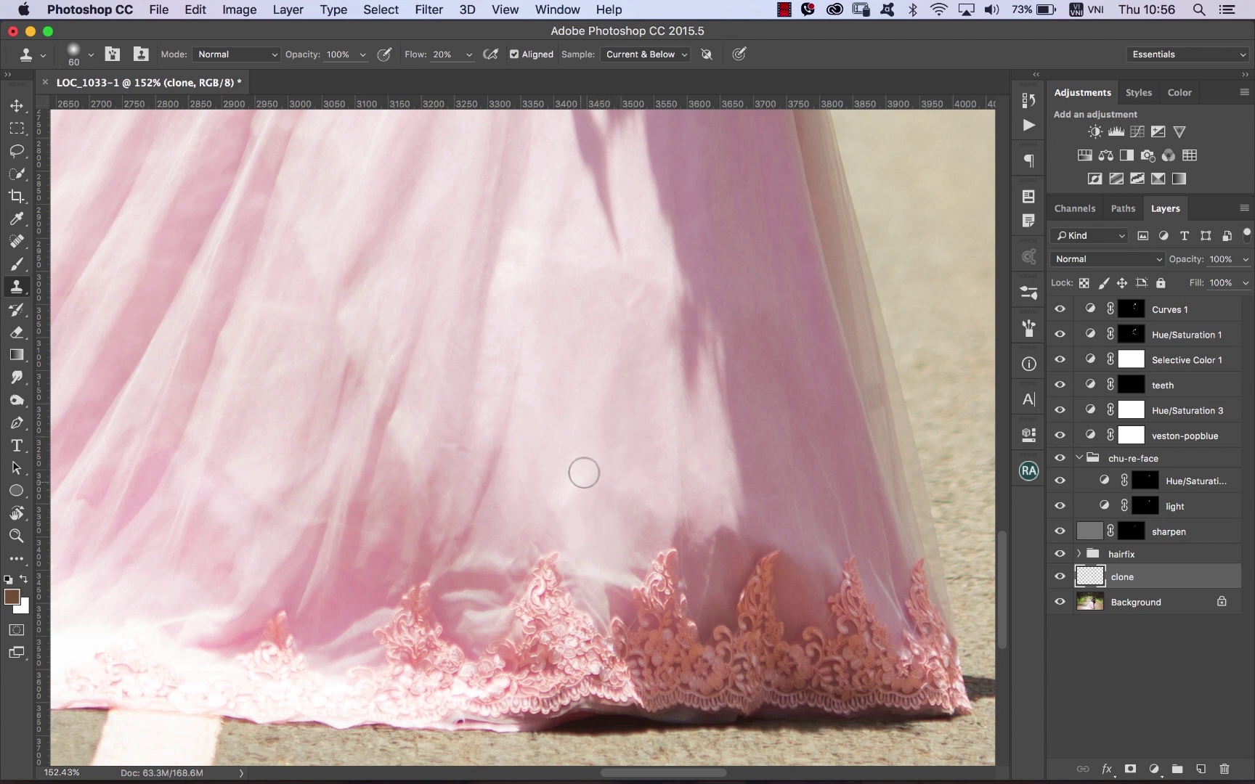
mouse_move(564, 492)
mouse_down()
mouse_move(647, 485)
mouse_move(619, 572)
mouse_move(558, 504)
mouse_up()
scroll(464, 392, left, 5)
scroll(464, 392, up, 2)
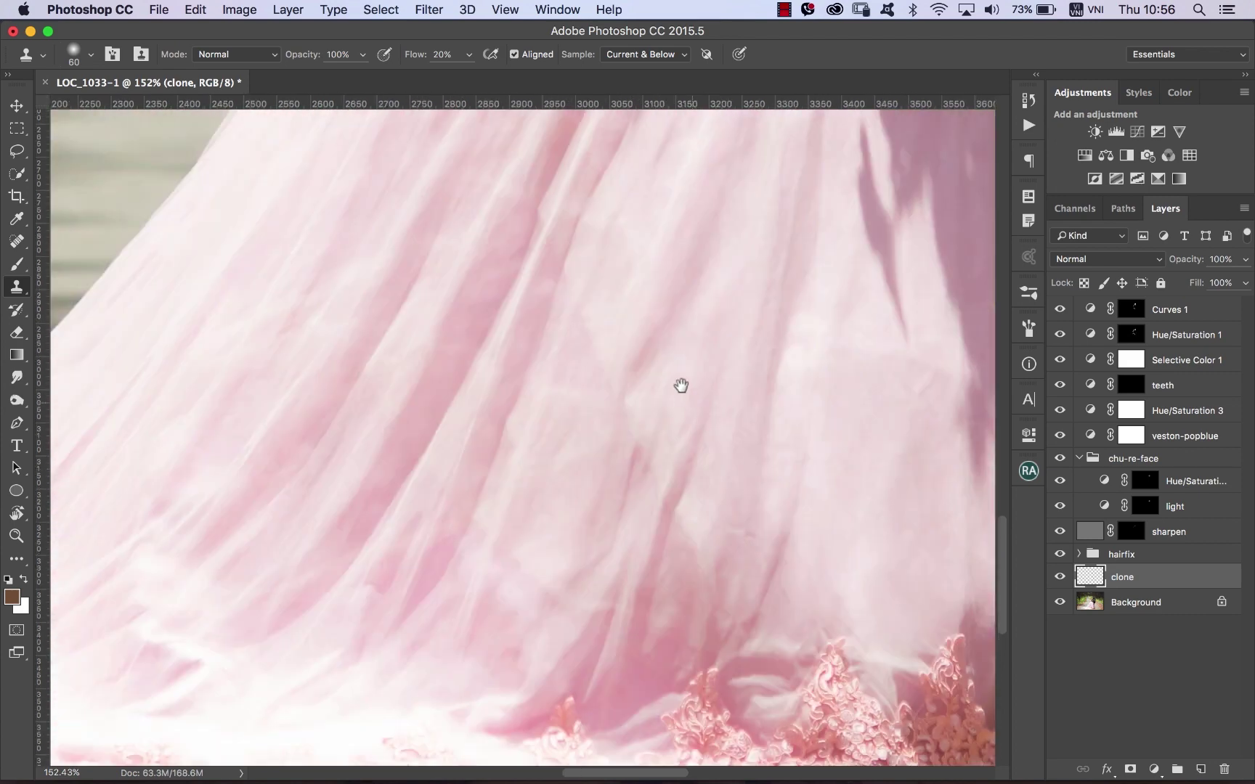
alt+click(704, 366)
mouse_move(712, 367)
mouse_down()
mouse_move(682, 447)
mouse_move(641, 454)
mouse_up()
Reduce the clone brush from 60 to 40 px.
scroll(582, 428, up, 3)
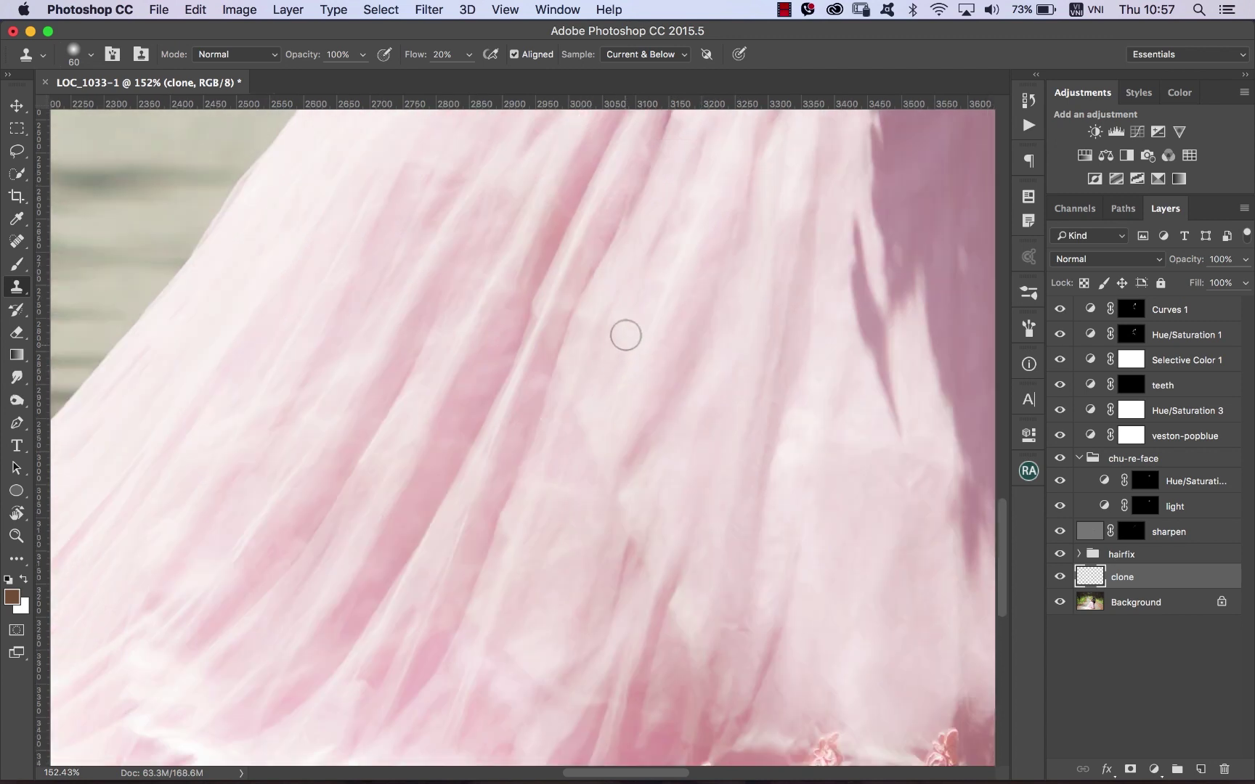
drag(625, 313, 614, 313)
scroll(654, 313, down, 2)
scroll(646, 399, left, 2)
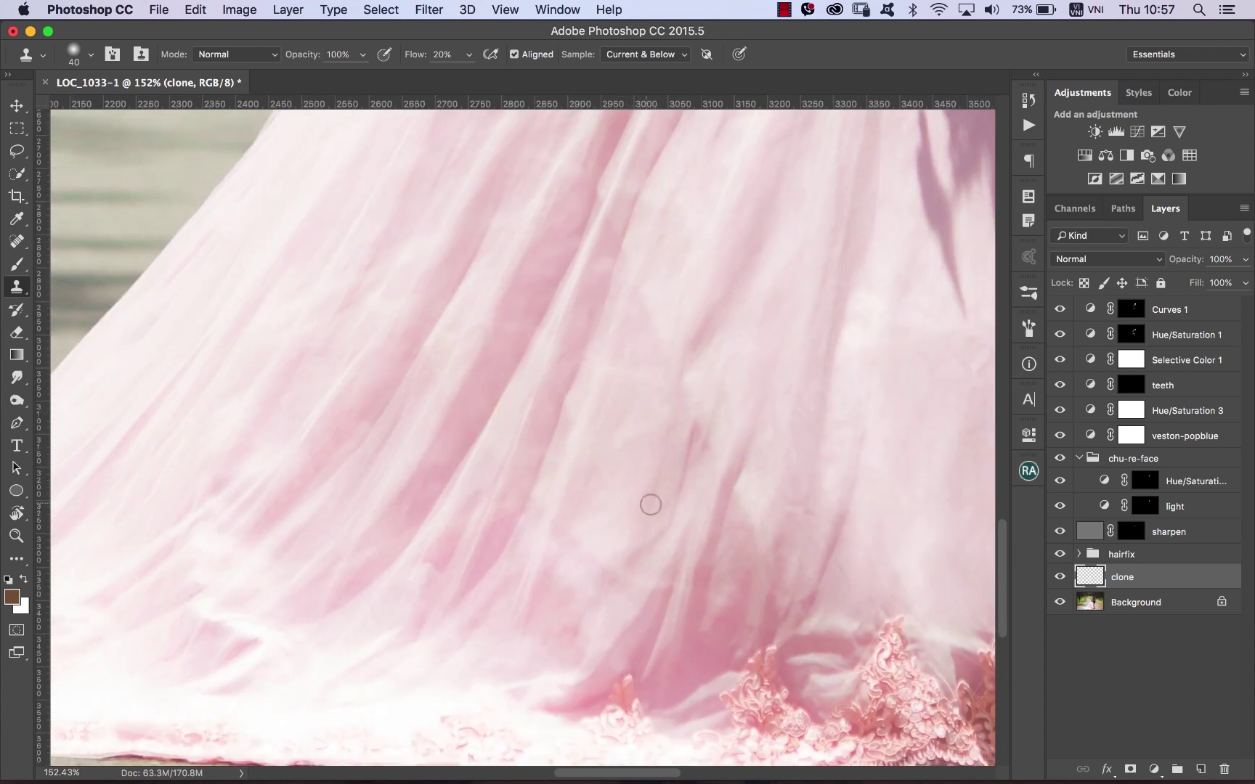
scroll(622, 347, down, 1)
Zoom out to check the dress, then zoom back in to about 94%.
scroll(632, 421, down, 1)
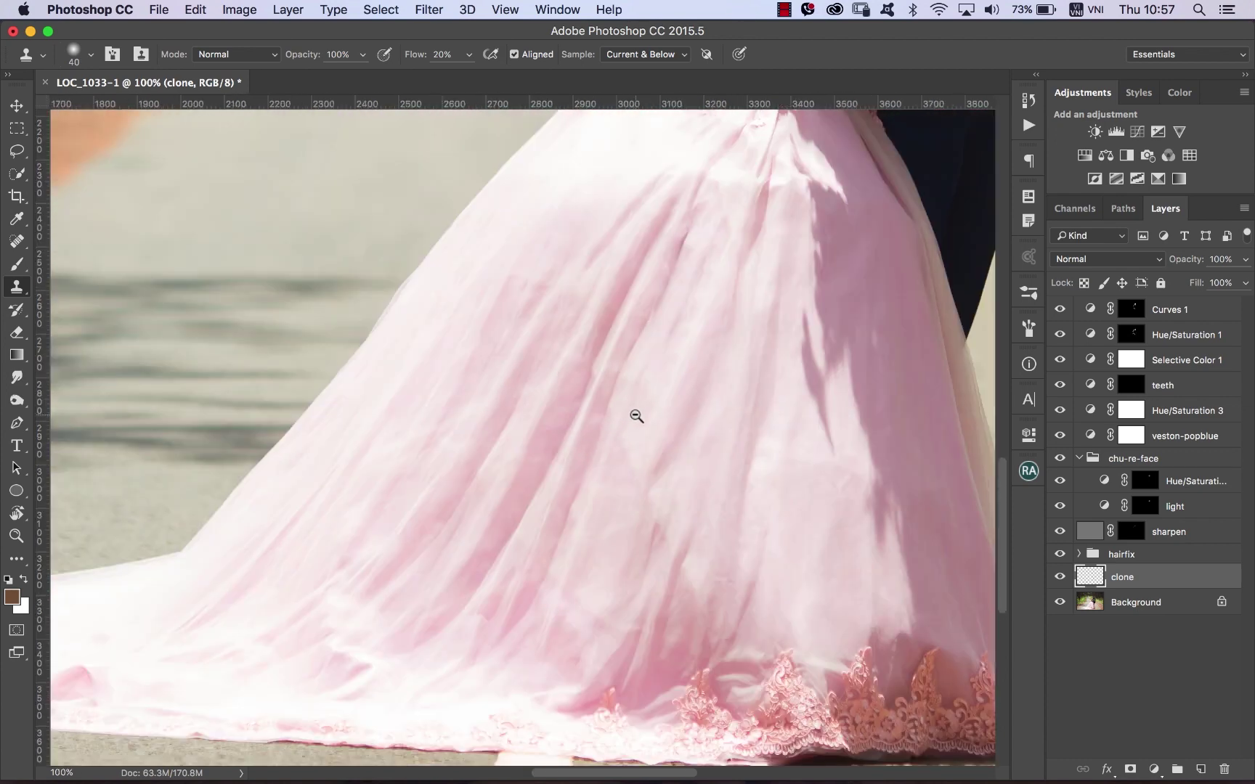
scroll(726, 370, down, 1)
drag(731, 363, 666, 422)
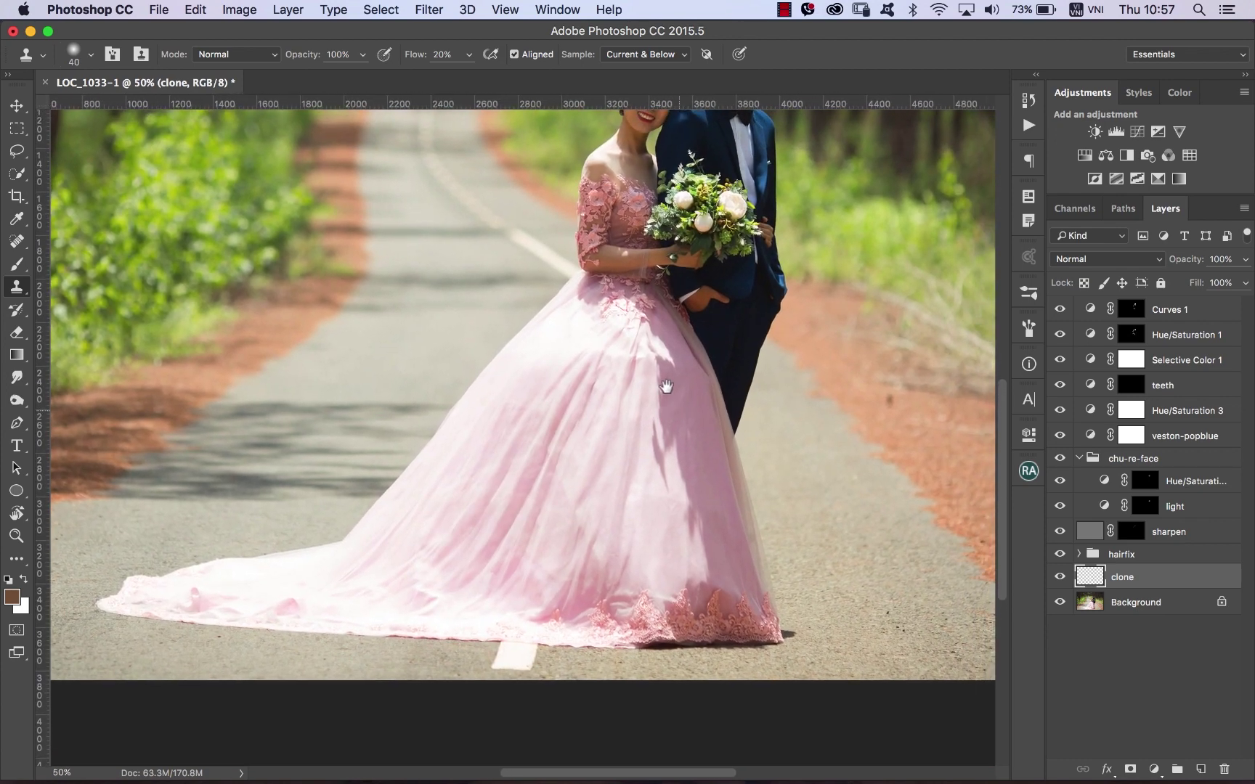
drag(553, 304, 798, 552)
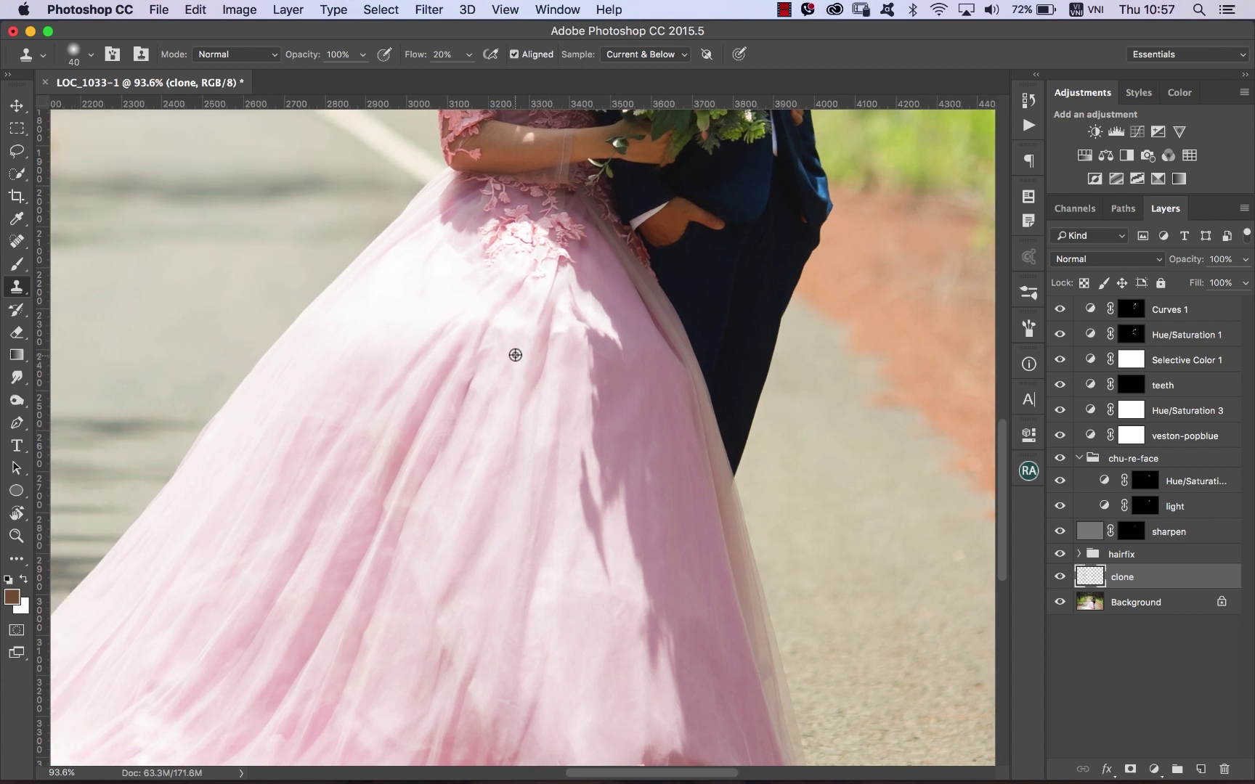
Dab and stroke cloned fabric over the mid-skirt folds up toward the bodice.
mouse_move(530, 315)
mouse_down()
mouse_move(508, 335)
mouse_move(501, 315)
mouse_move(511, 298)
mouse_move(503, 308)
mouse_up()
alt+click(486, 383)
alt+click(505, 323)
click(494, 346)
mouse_move(554, 328)
mouse_down()
mouse_move(547, 319)
mouse_move(523, 412)
mouse_up()
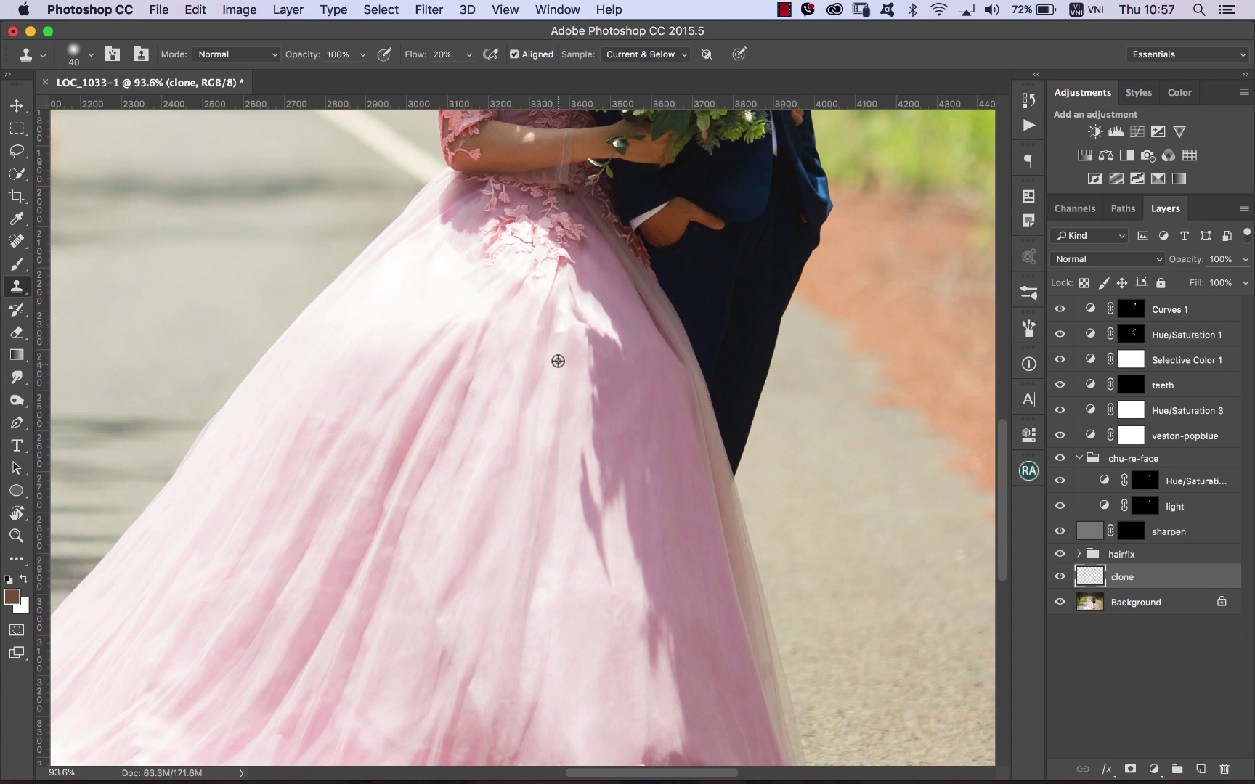
drag(555, 340, 560, 281)
Smooth the upper skirt below the bodice and the lower skirt near the hem.
alt+click(573, 360)
drag(579, 330, 576, 313)
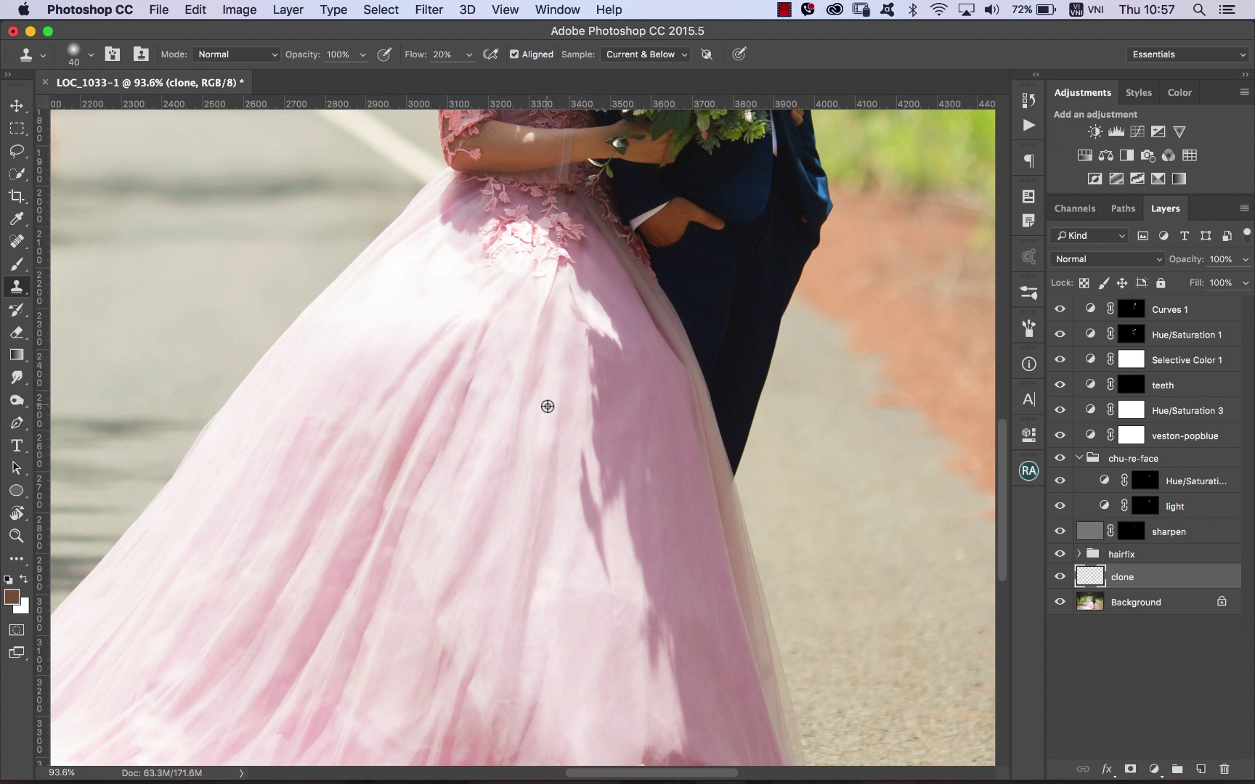
alt+click(543, 477)
drag(479, 516, 542, 272)
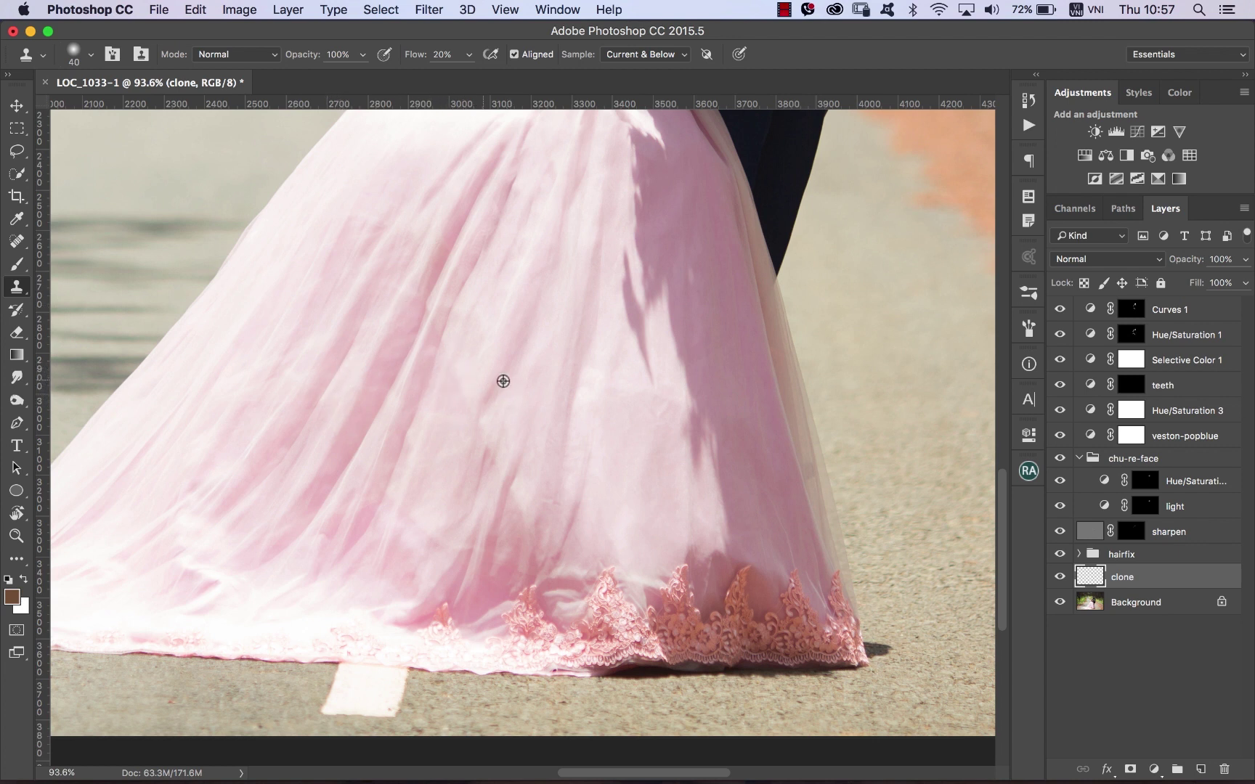
alt+click(540, 331)
drag(499, 428, 516, 492)
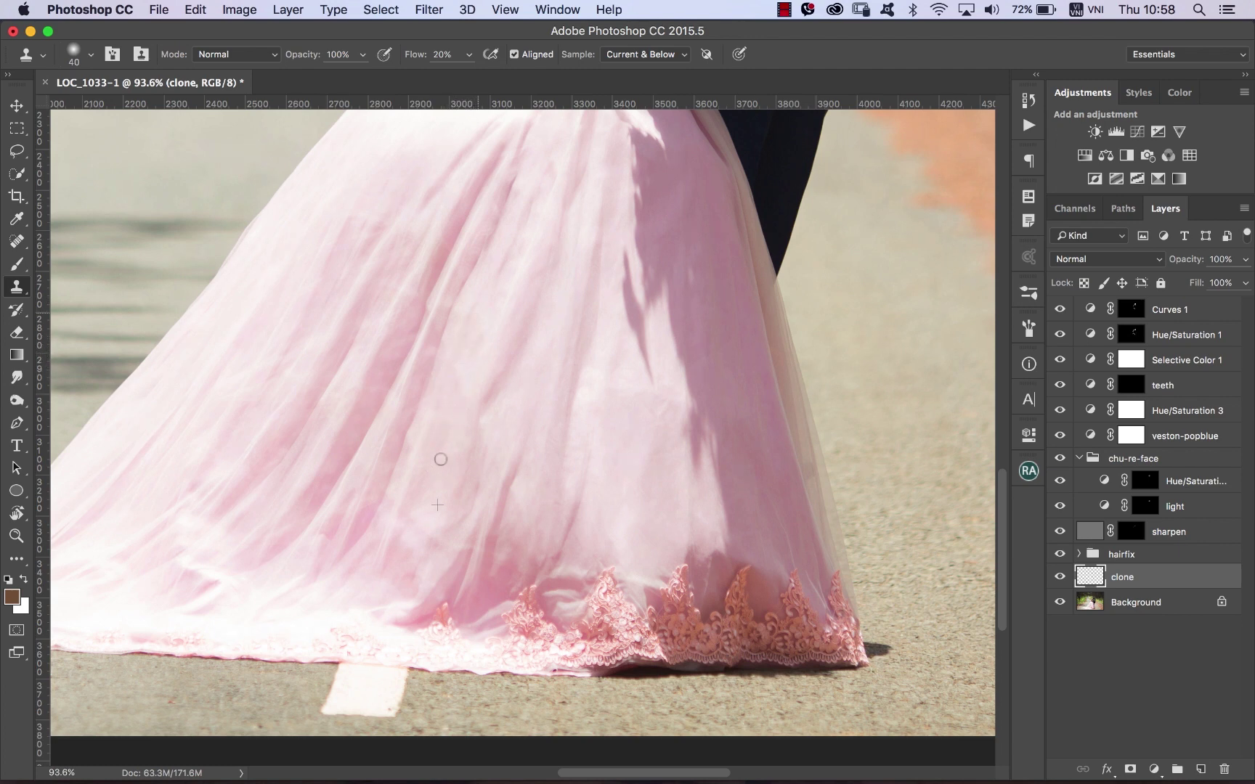
Sample clean skirt fabric and clone it over blotches on the upper skirt.
mouse_move(478, 265)
mouse_down()
mouse_move(488, 431)
mouse_move(507, 358)
mouse_up()
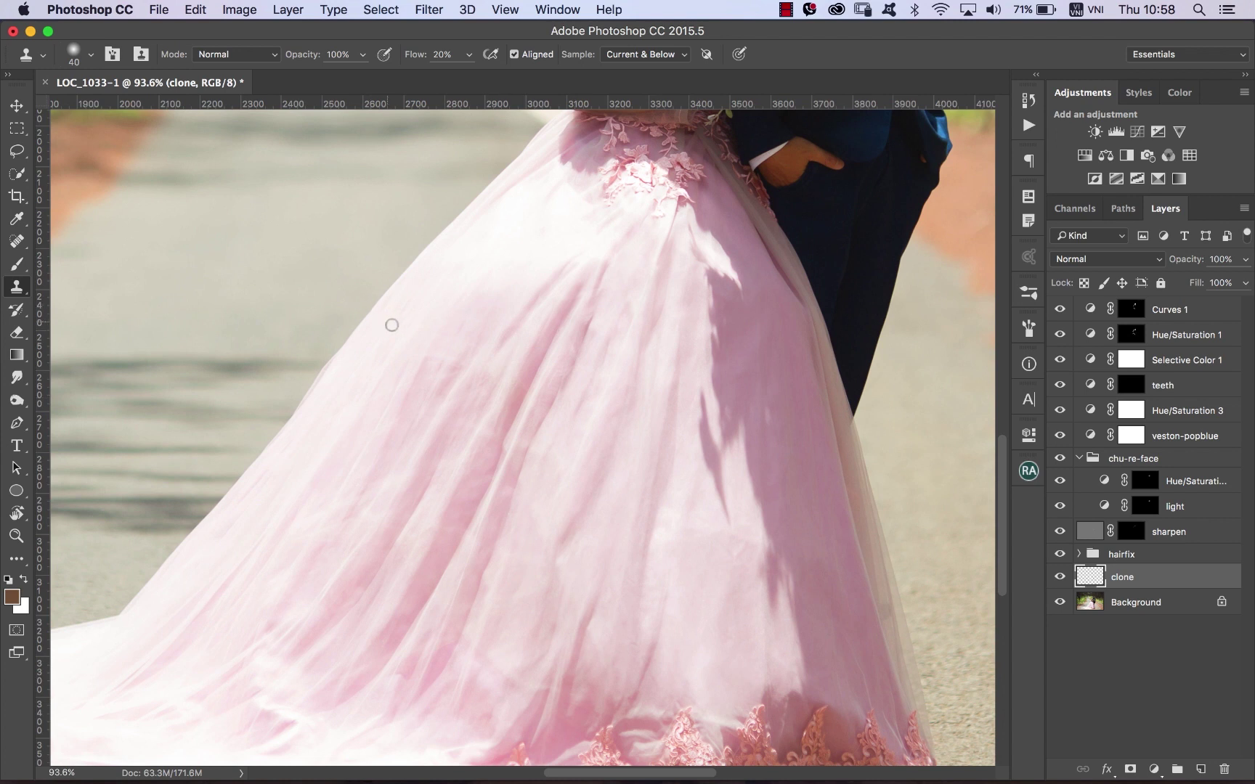
drag(435, 318, 447, 323)
alt+click(454, 318)
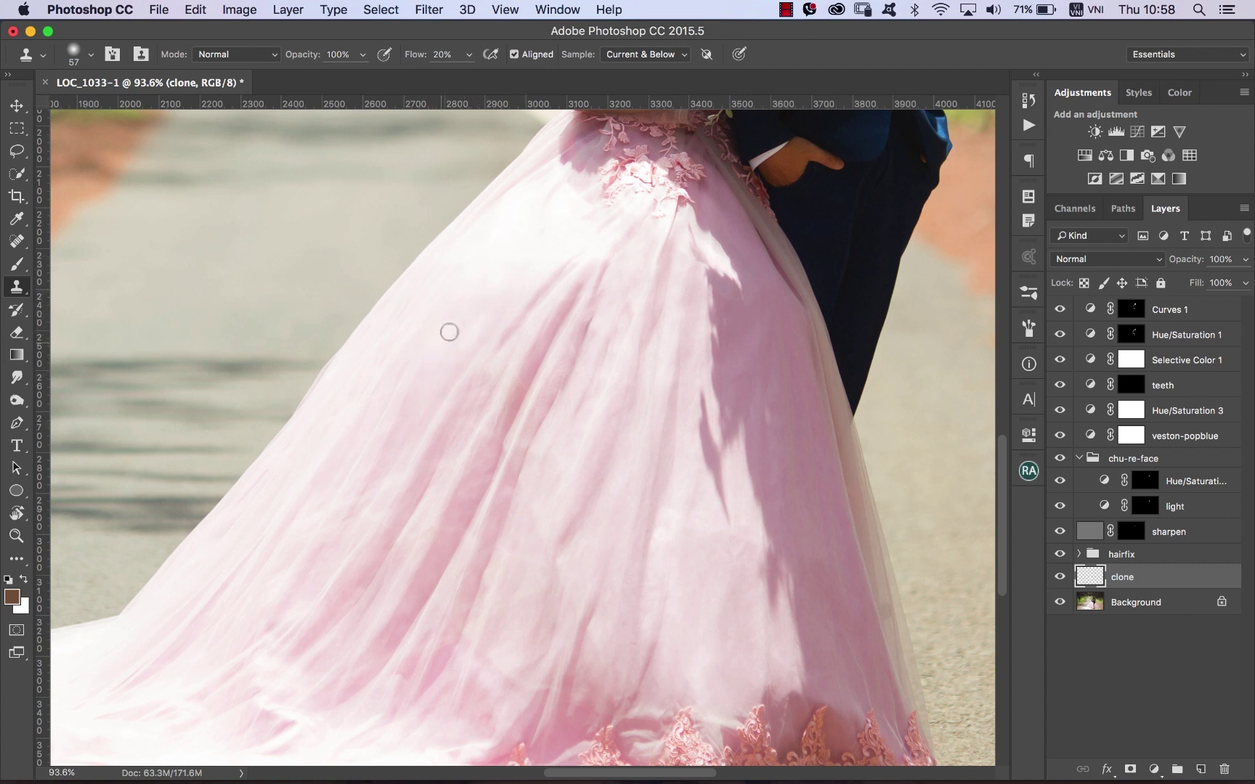
scroll(448, 372, left, 4)
scroll(448, 372, down, 3)
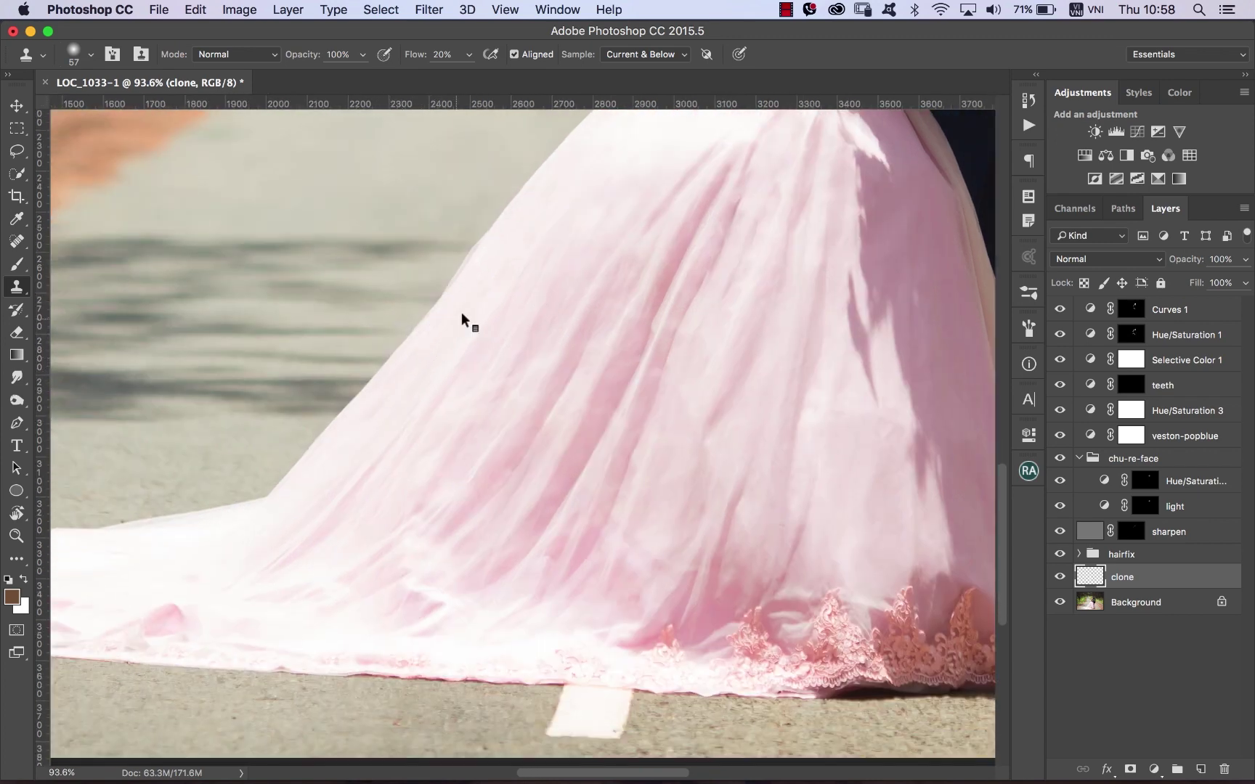
drag(472, 302, 460, 307)
drag(412, 387, 439, 352)
Resample clean areas and clone over uneven patches, creases and folds across the skirt.
drag(501, 306, 482, 343)
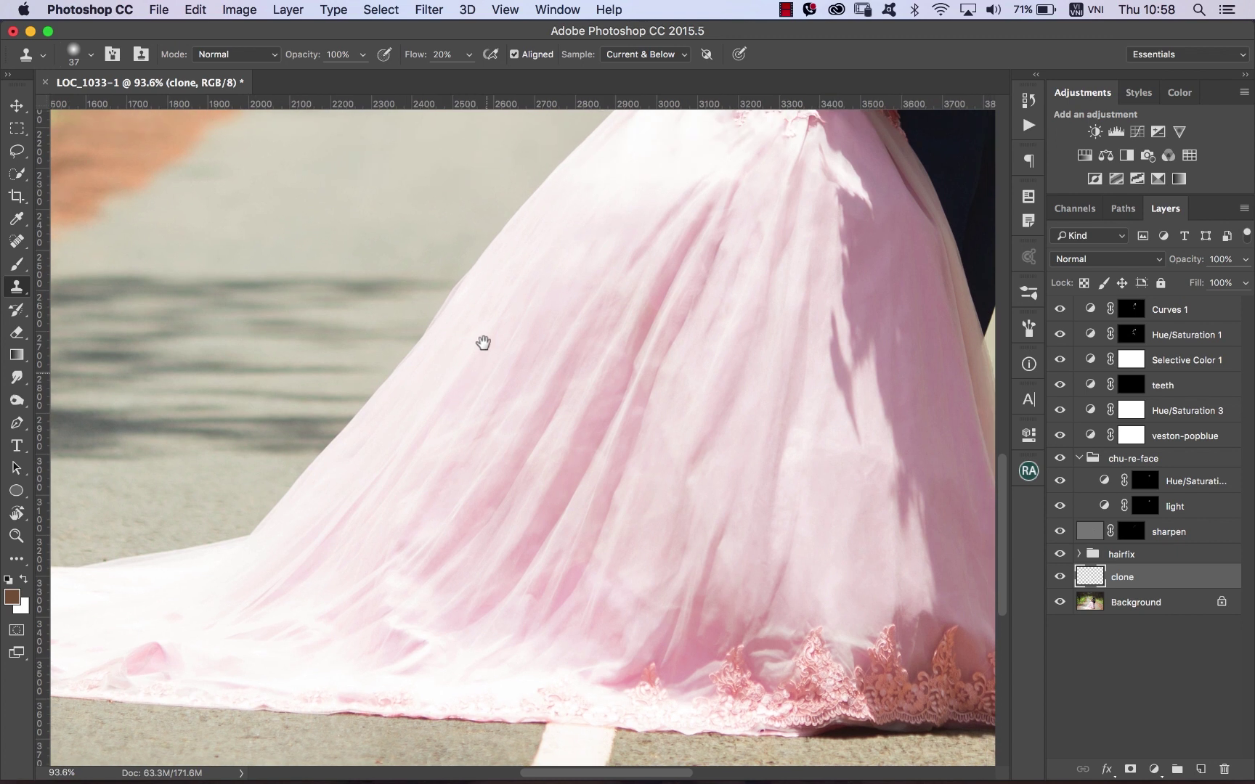
alt+click(528, 360)
drag(495, 422, 510, 392)
alt+click(544, 365)
drag(601, 333, 614, 307)
alt+click(625, 317)
click(599, 359)
drag(631, 318, 568, 443)
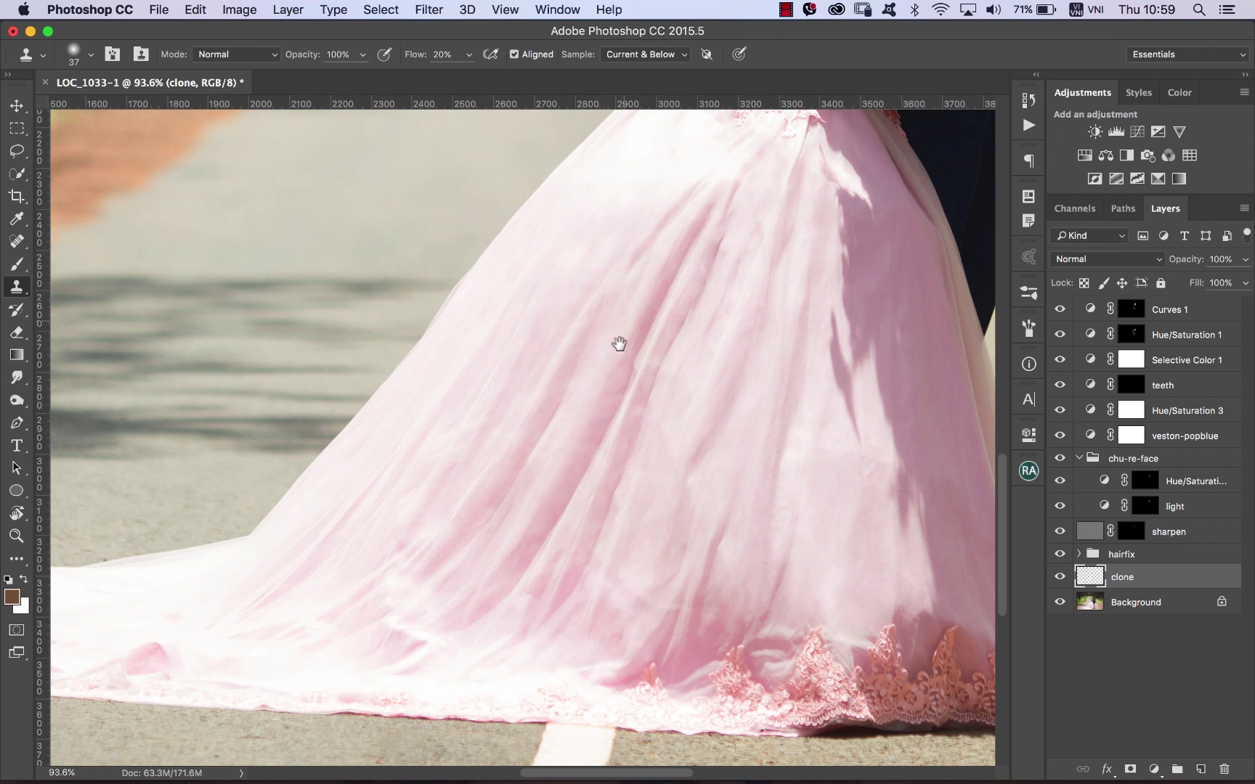
scroll(602, 354, up, 2)
scroll(604, 290, up, 1)
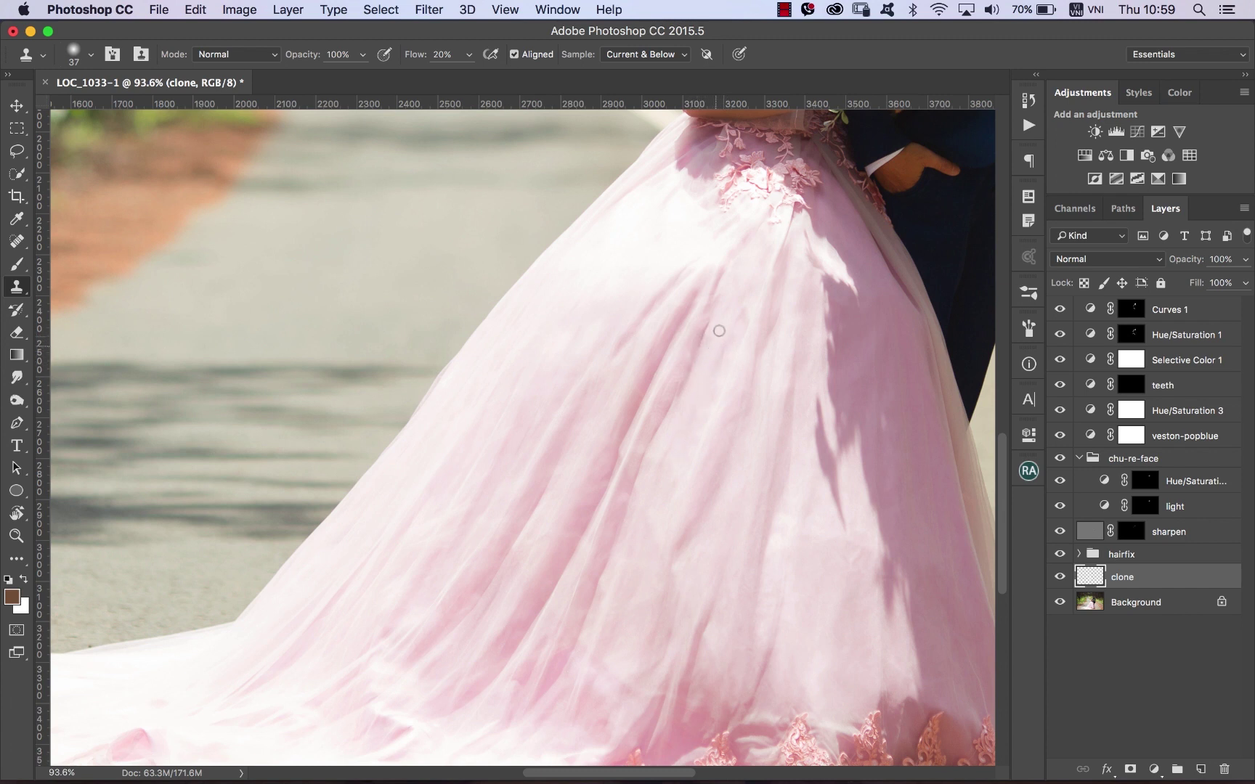
mouse_move(718, 334)
mouse_down()
mouse_move(706, 435)
mouse_move(672, 439)
mouse_up()
drag(663, 498, 609, 530)
Zoom on the dress and toggle the clone layer to compare retouched and original skirt.
alt+click(660, 475)
alt+click(660, 474)
alt+click(660, 474)
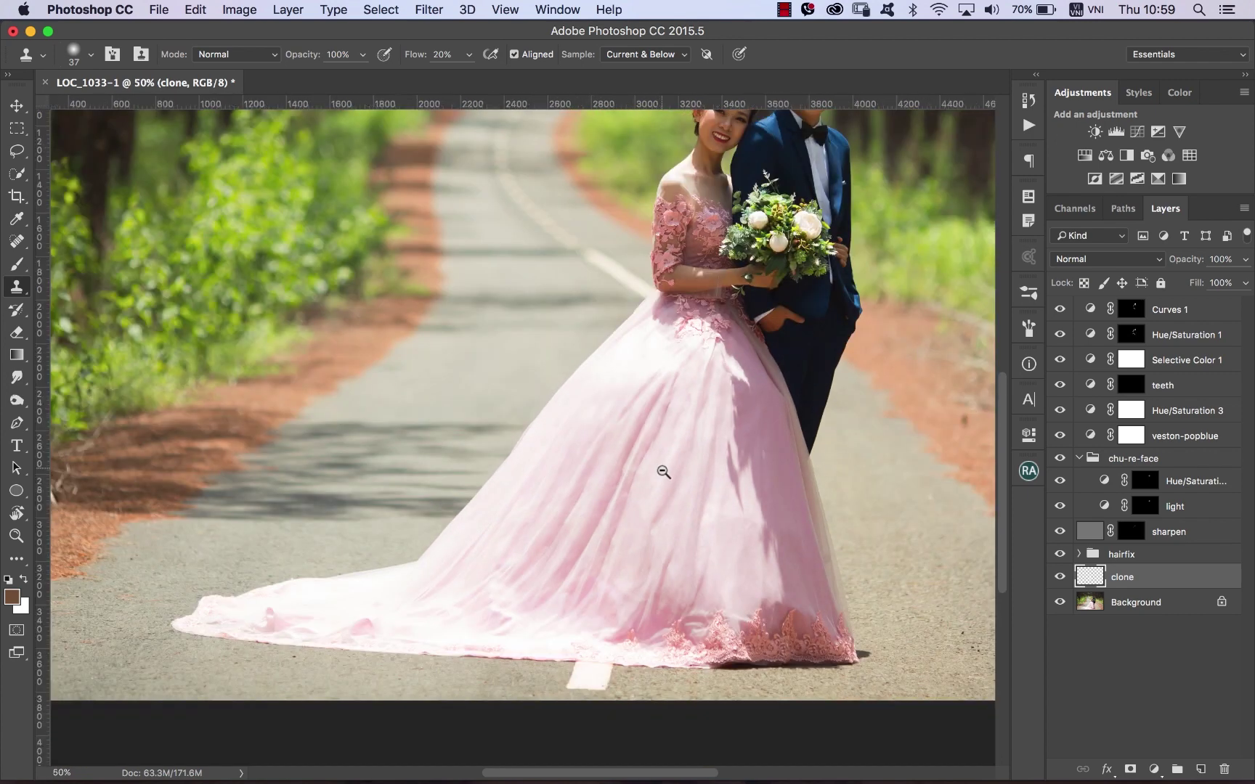
drag(491, 400, 748, 602)
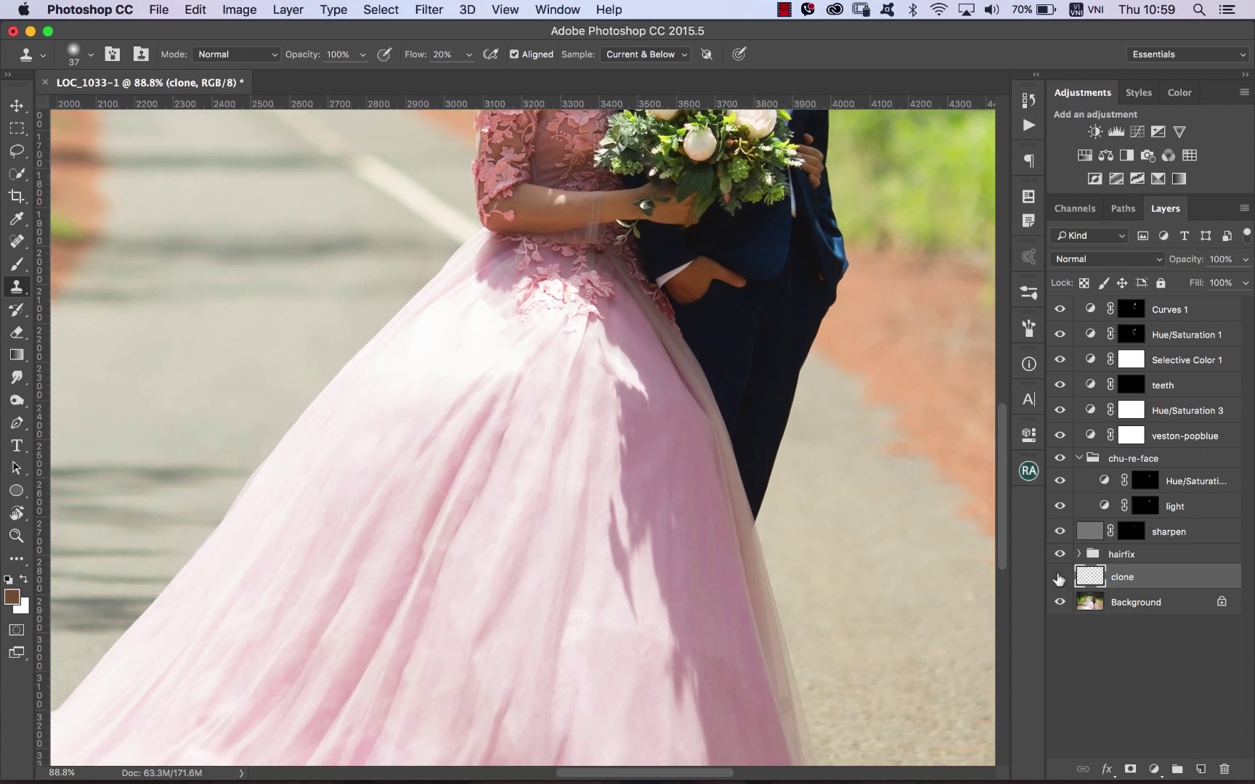
click(1059, 577)
mouse_move(751, 546)
mouse_down()
mouse_move(732, 495)
mouse_move(813, 484)
mouse_up()
alt+click(732, 495)
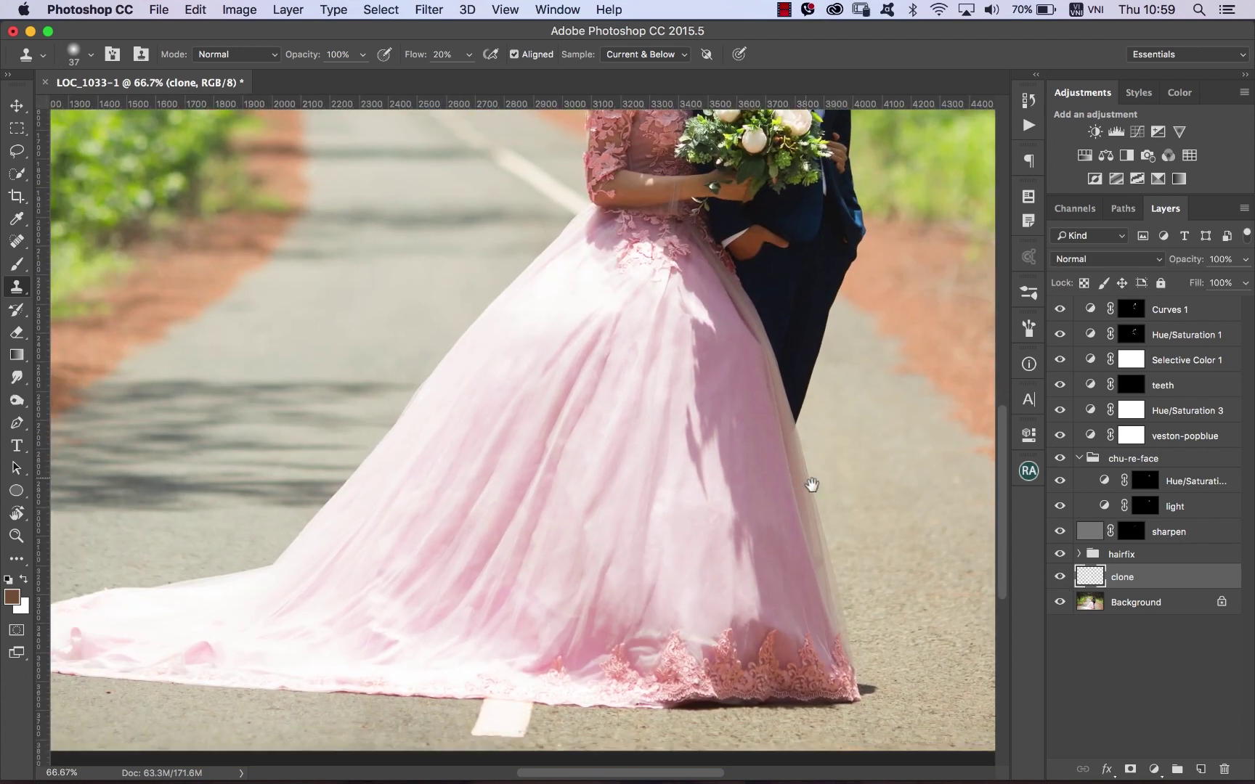
click(1059, 578)
click(1059, 578)
click(1059, 578)
Clone over shadows and blotches on the lower skirt and near the hem.
drag(567, 463, 570, 483)
drag(589, 544, 589, 551)
drag(600, 563, 609, 565)
mouse_move(657, 566)
mouse_down()
mouse_move(661, 608)
mouse_move(705, 568)
mouse_up()
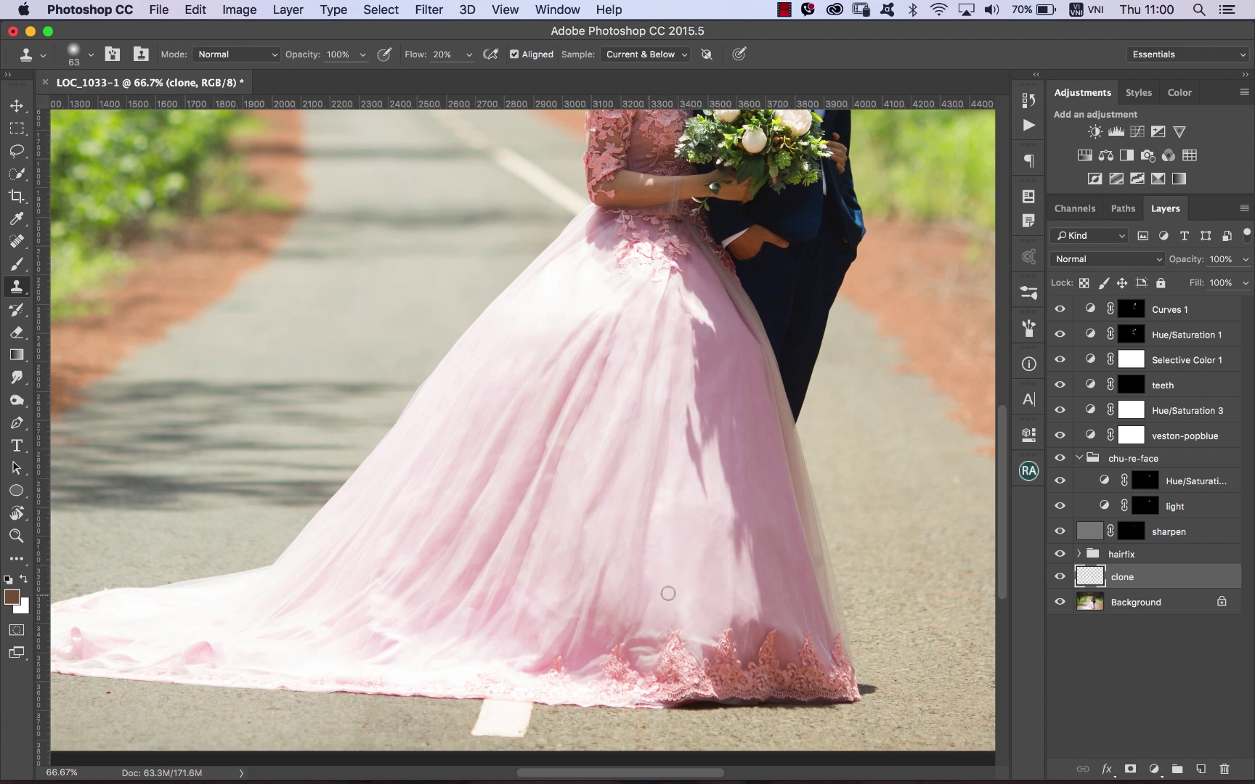
drag(648, 609, 675, 620)
mouse_move(540, 617)
mouse_down()
mouse_move(532, 597)
mouse_move(555, 599)
mouse_move(553, 619)
mouse_up()
drag(532, 481, 518, 475)
drag(551, 421, 558, 399)
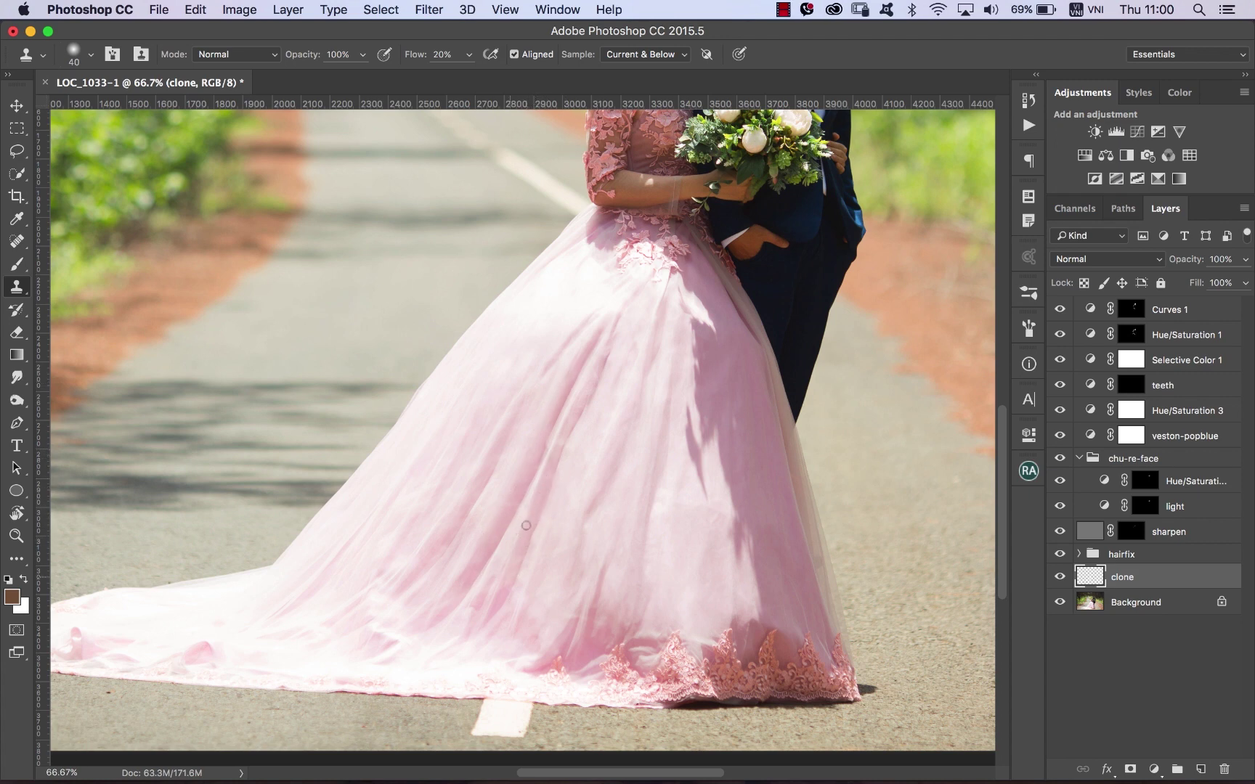
drag(539, 594, 546, 615)
mouse_move(536, 631)
mouse_down()
mouse_move(543, 650)
mouse_move(586, 650)
mouse_up()
Smooth the upper-right and middle skirt fabric and the area near the dress edge.
mouse_move(651, 363)
mouse_down()
mouse_move(671, 287)
mouse_move(653, 301)
mouse_up()
drag(637, 283, 600, 303)
mouse_move(598, 253)
mouse_down()
mouse_move(546, 265)
mouse_move(608, 267)
mouse_up()
drag(527, 312, 560, 281)
drag(447, 420, 573, 276)
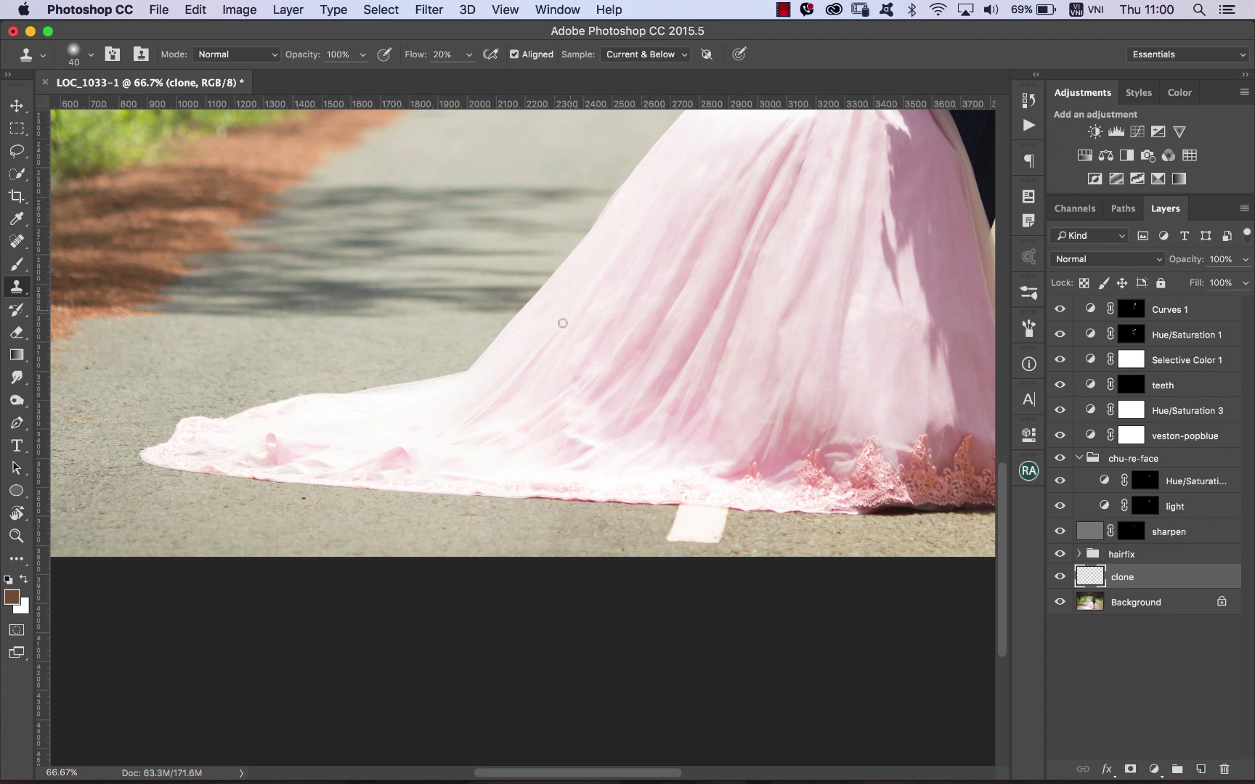
drag(684, 314, 532, 384)
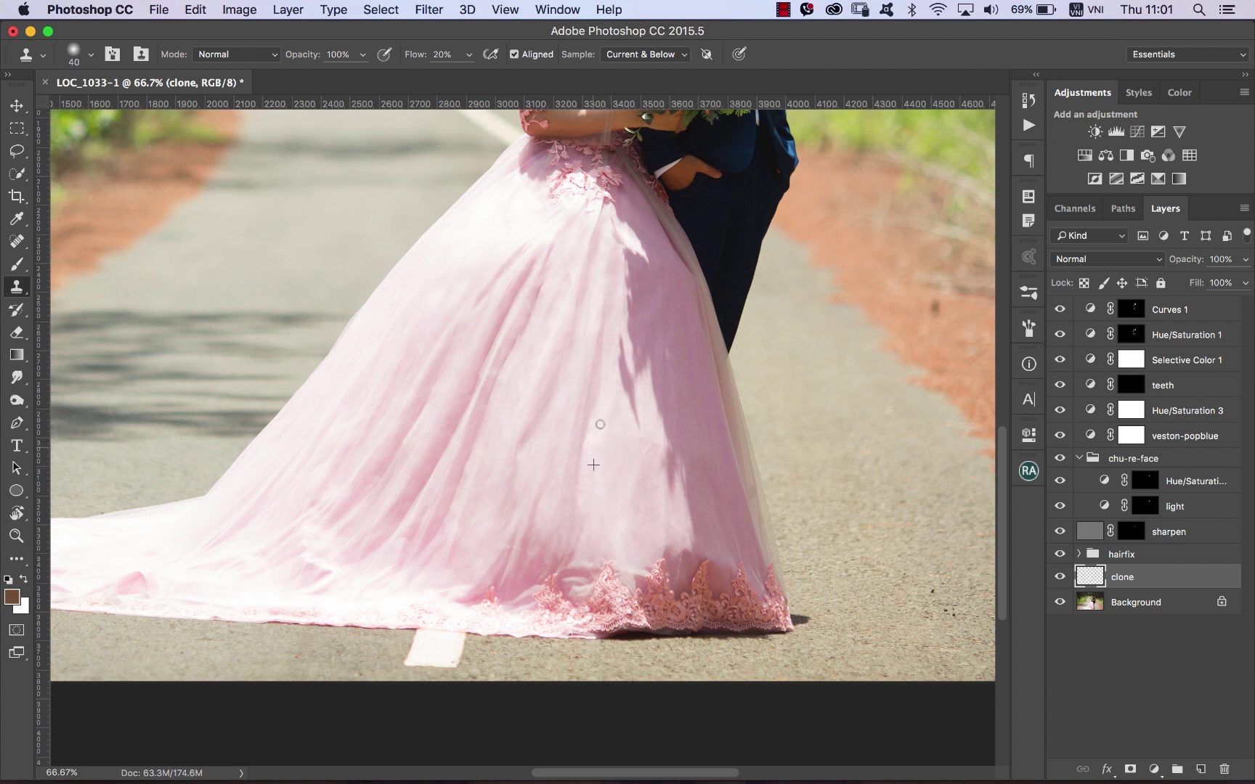
drag(595, 421, 632, 427)
drag(644, 436, 652, 458)
Bring the bouquet and upper dress into view and make the clone layer visible again.
scroll(632, 363, down, 2)
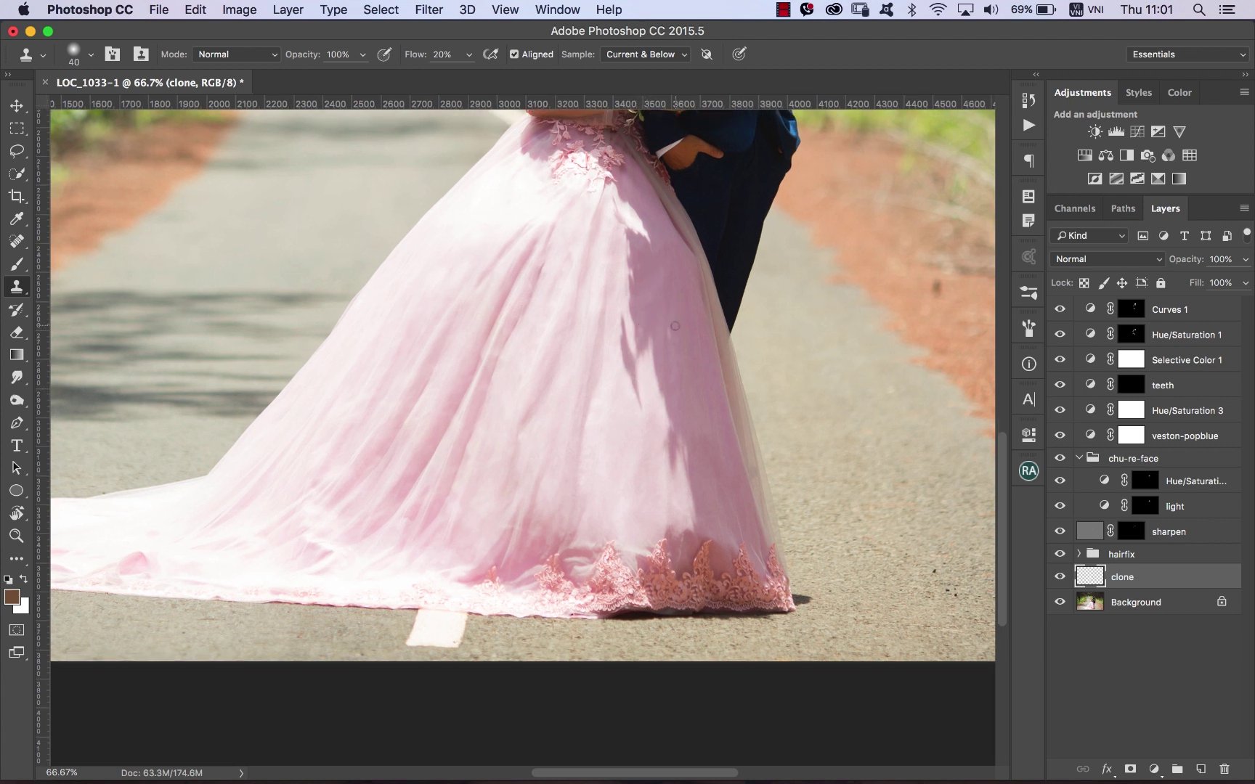
drag(659, 346, 657, 456)
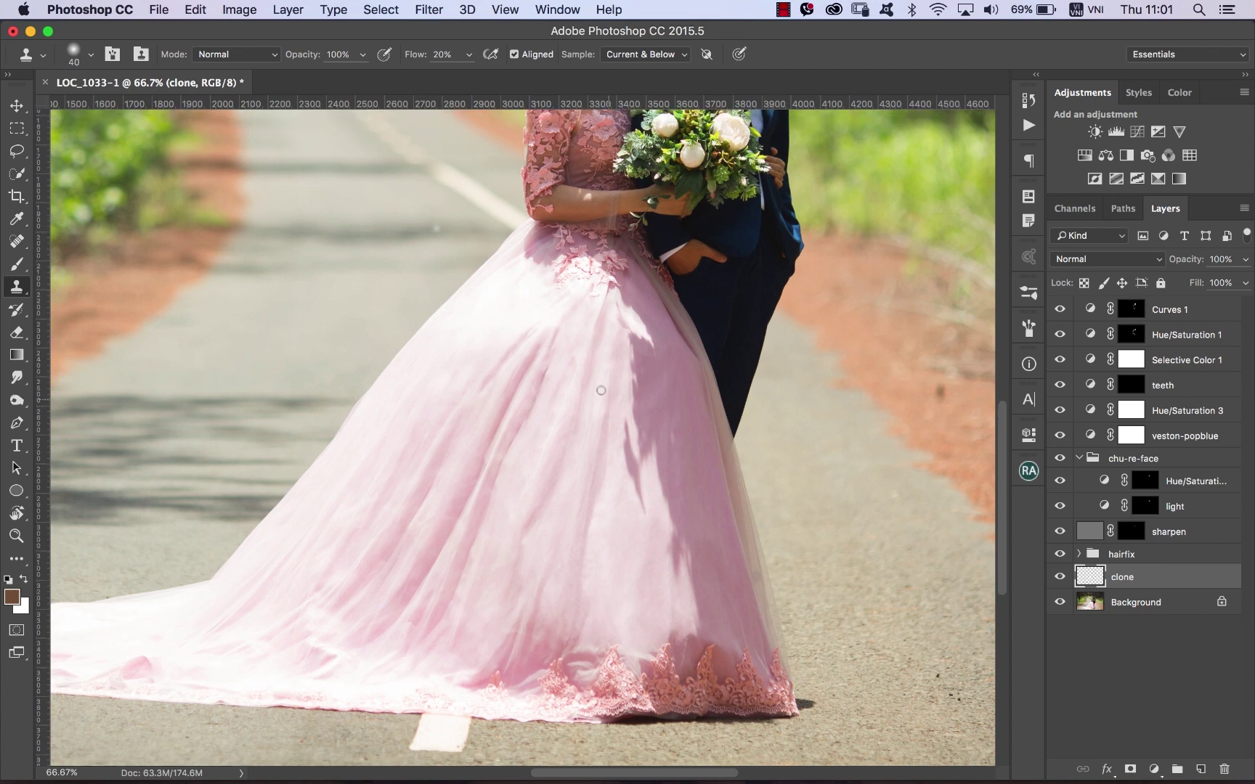
scroll(771, 438, left, 2)
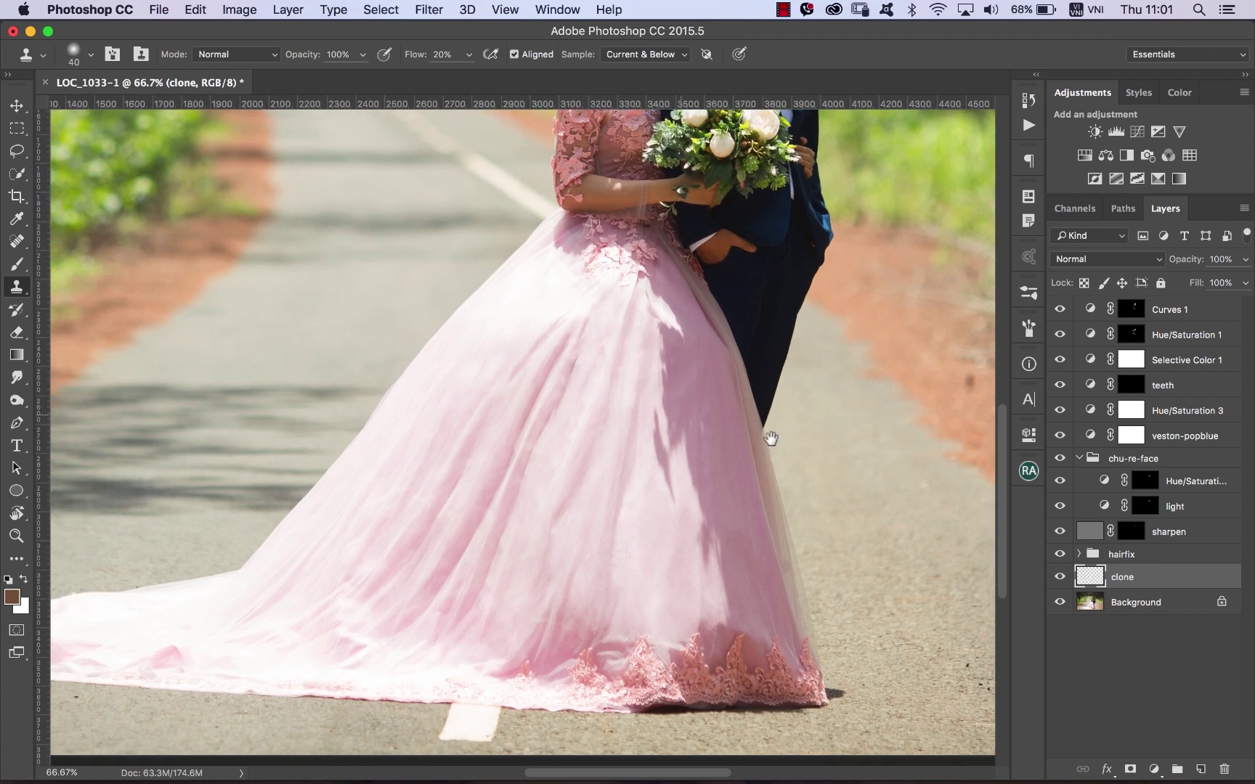
click(1060, 577)
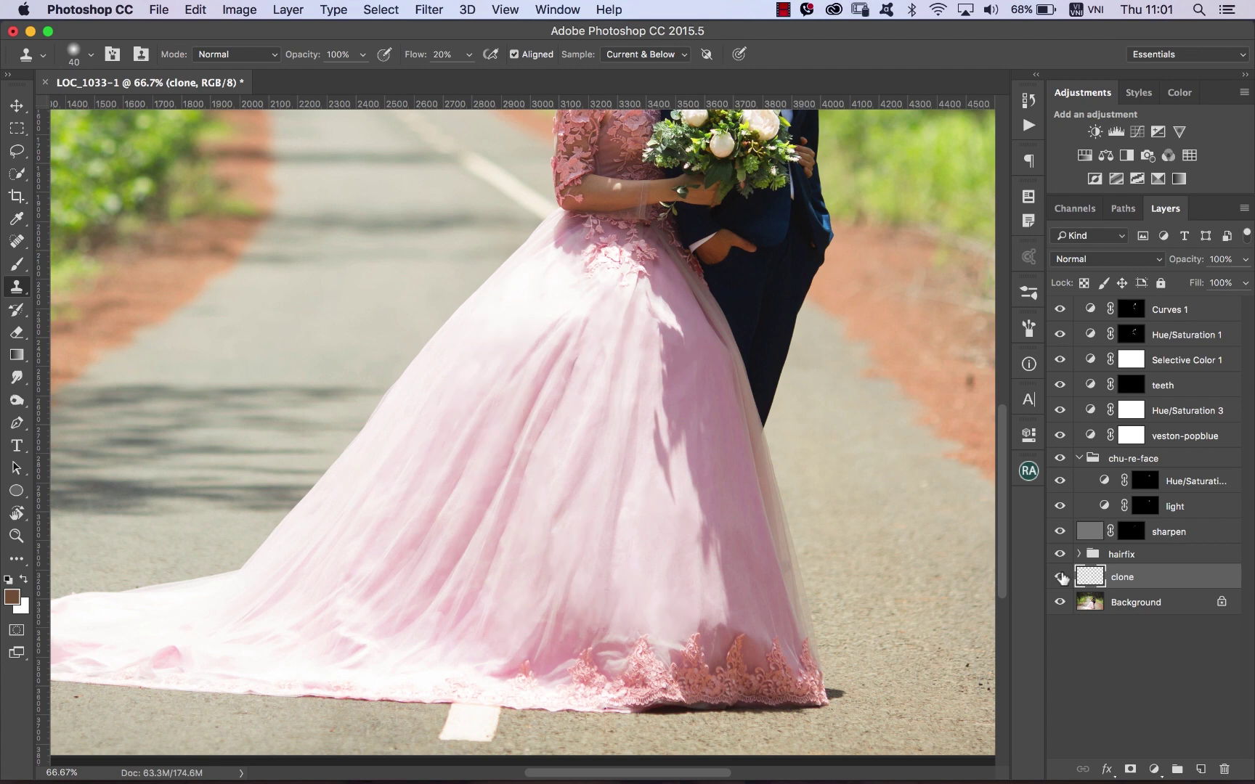
On Background, marquee the dress and Liquify-warp its edge against the groom's trousers.
click(1150, 601)
key(m)
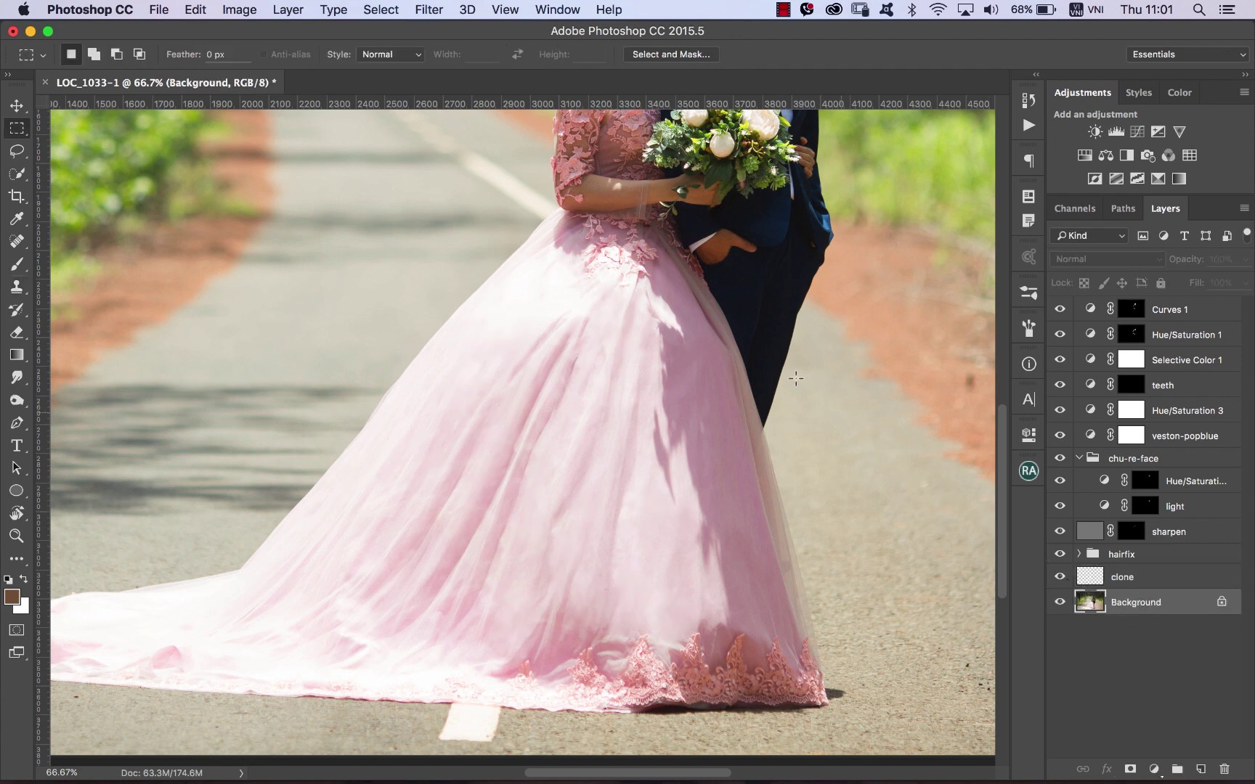
drag(472, 185, 947, 579)
click(429, 9)
click(470, 152)
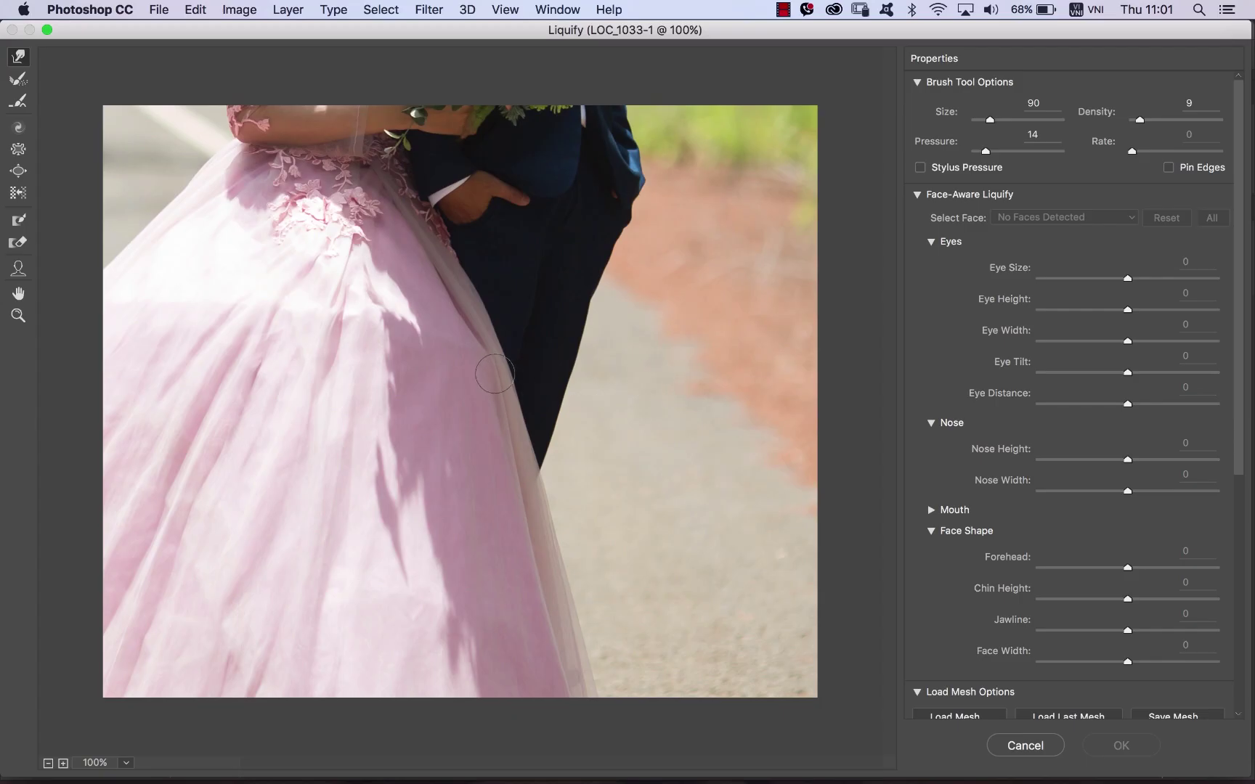
key(bracketright)
key(bracketright)
key(bracketright)
key(bracketright)
key(bracketright)
key(bracketright)
key(bracketleft)
key(bracketleft)
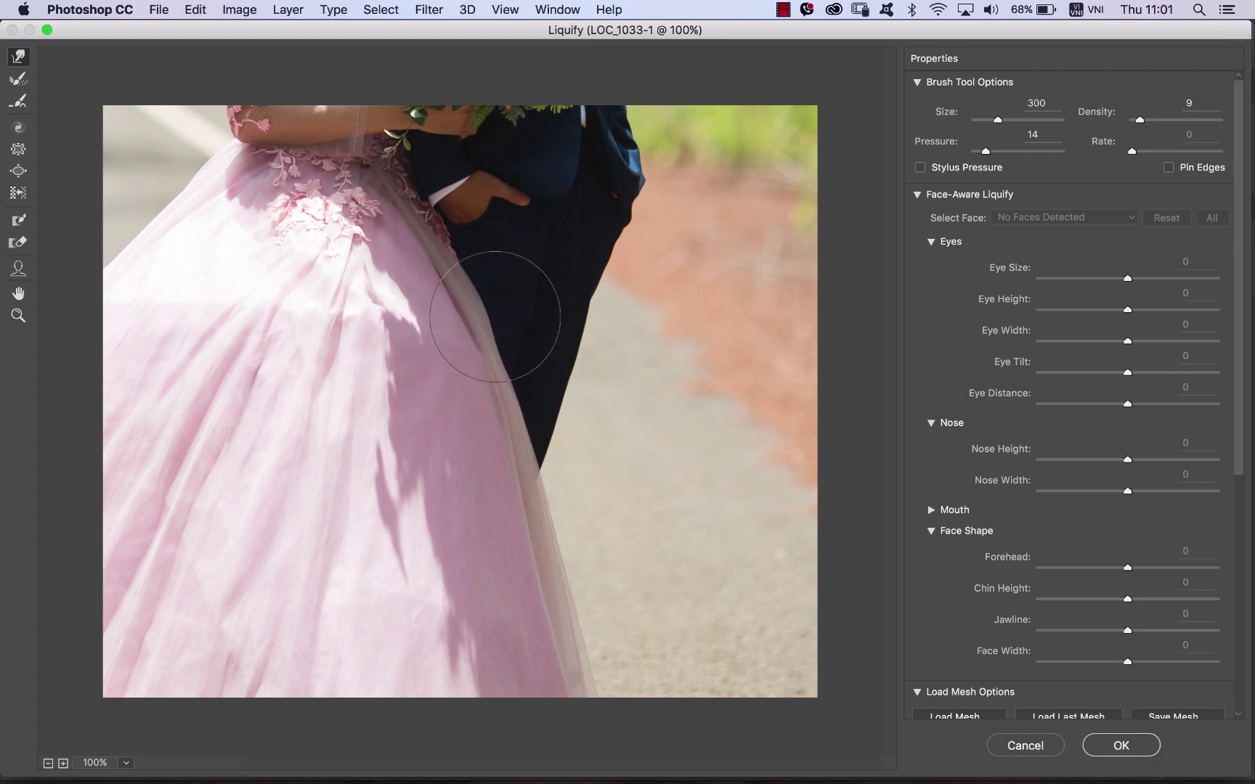
mouse_move(487, 305)
mouse_down()
mouse_move(494, 394)
mouse_move(481, 400)
mouse_move(498, 406)
mouse_move(476, 294)
mouse_move(479, 377)
mouse_up()
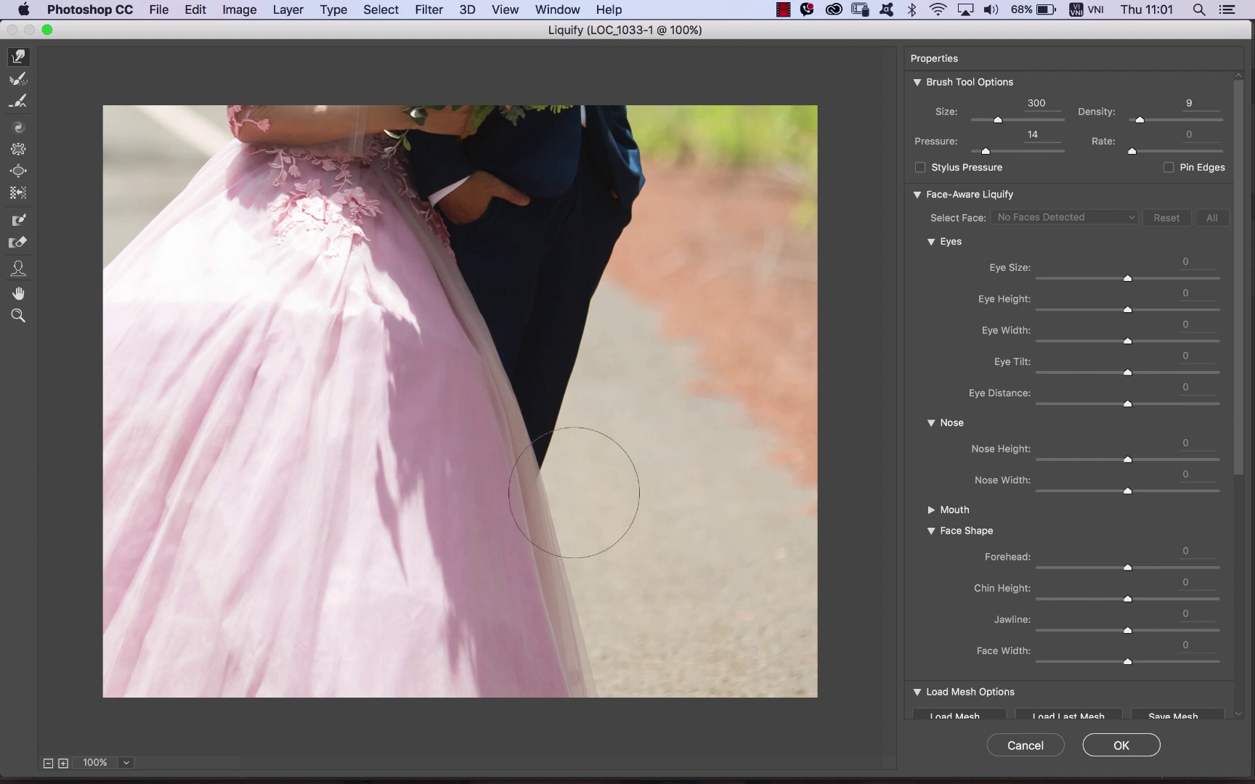
key(bracketleft)
key(bracketleft)
key(bracketleft)
key(bracketleft)
key(bracketleft)
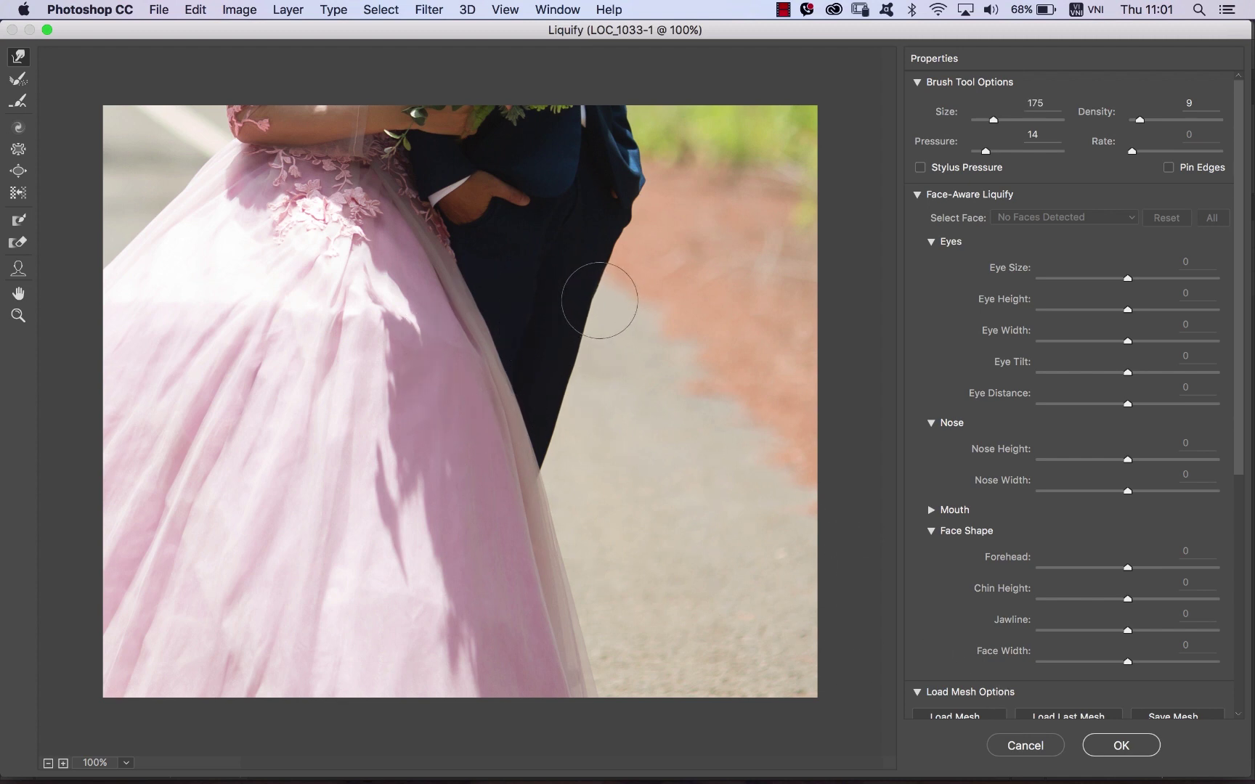
click(1121, 746)
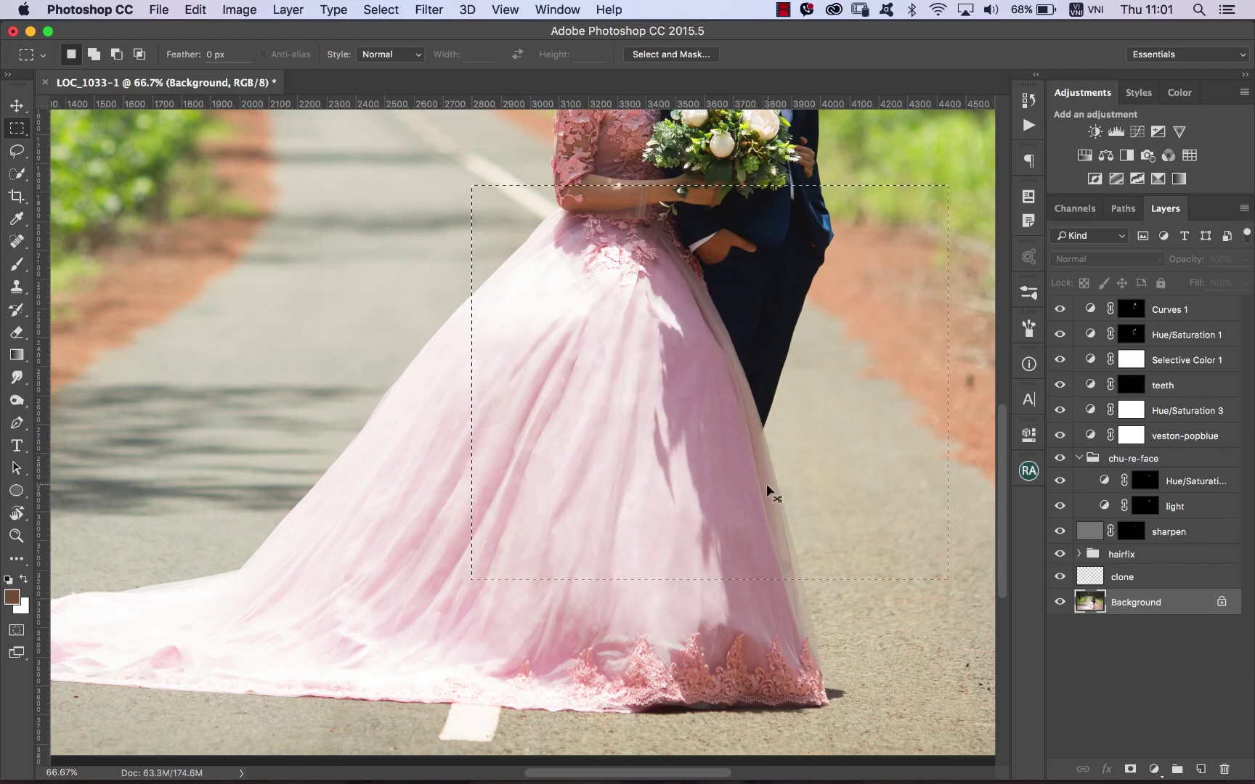
Rename the clone layer to 'clone-dress'.
click(1132, 578)
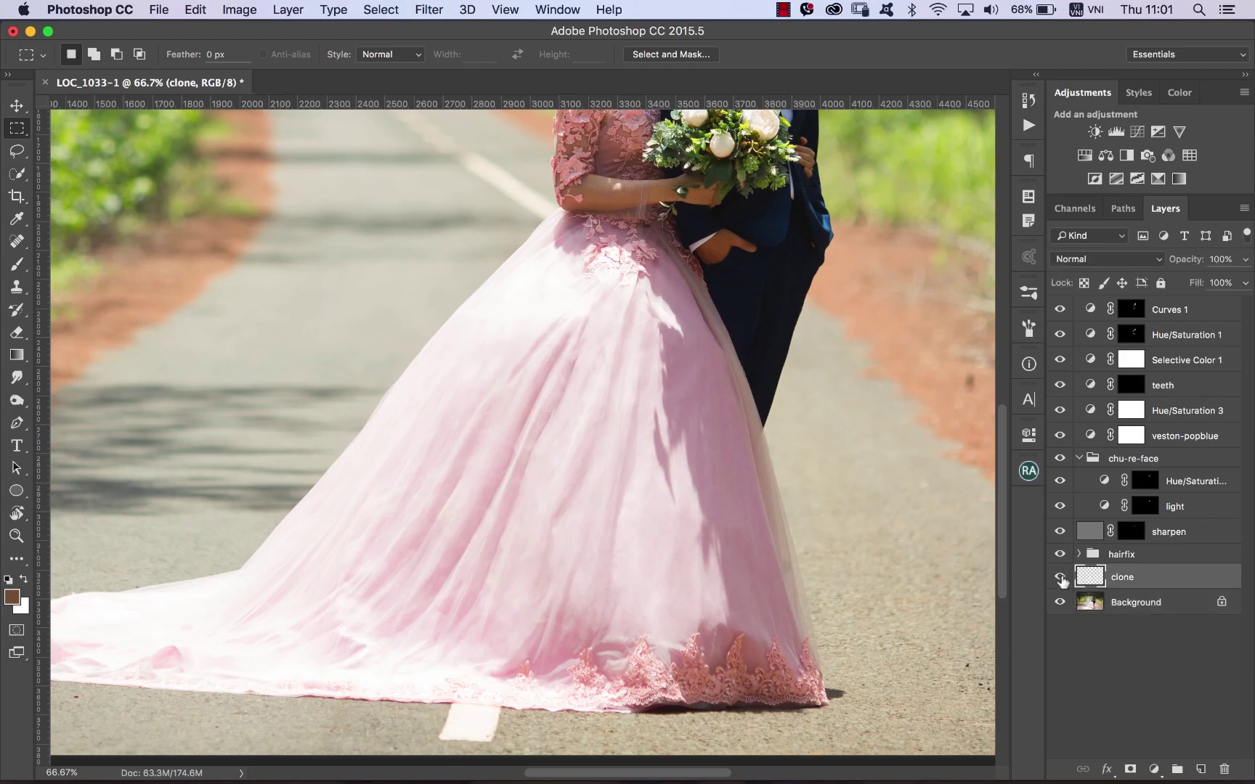
click(1061, 577)
double_click(1131, 581)
key(Right)
key(Return)
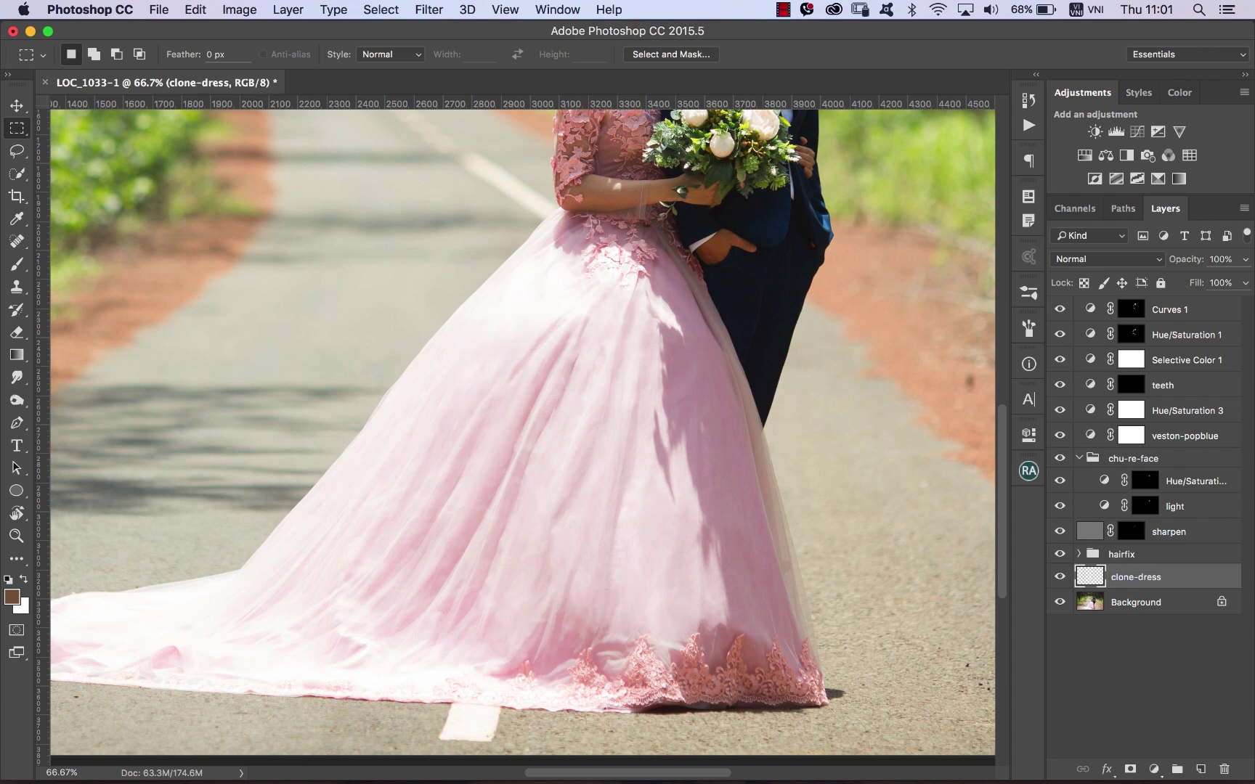
Zoom in to 200% on the couple's heads.
drag(583, 299, 532, 377)
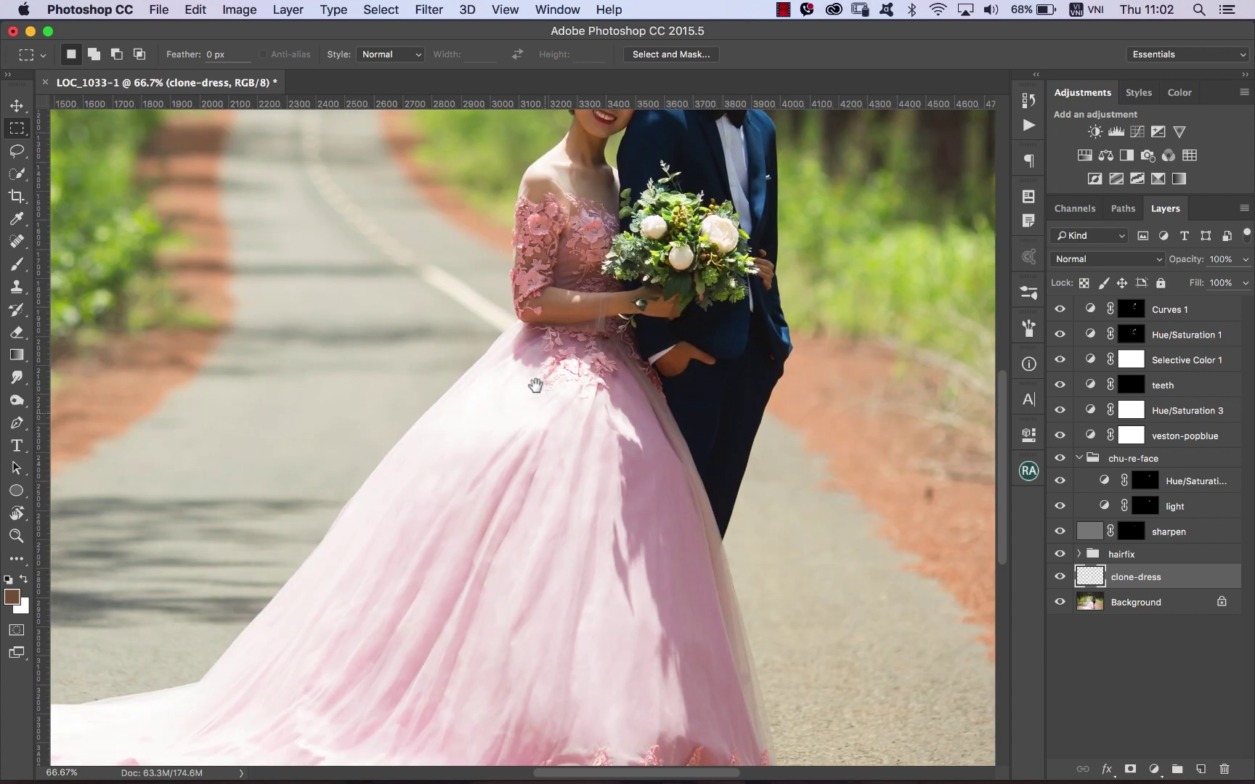
key(v)
scroll(610, 342, up, 3)
scroll(610, 342, up, 3)
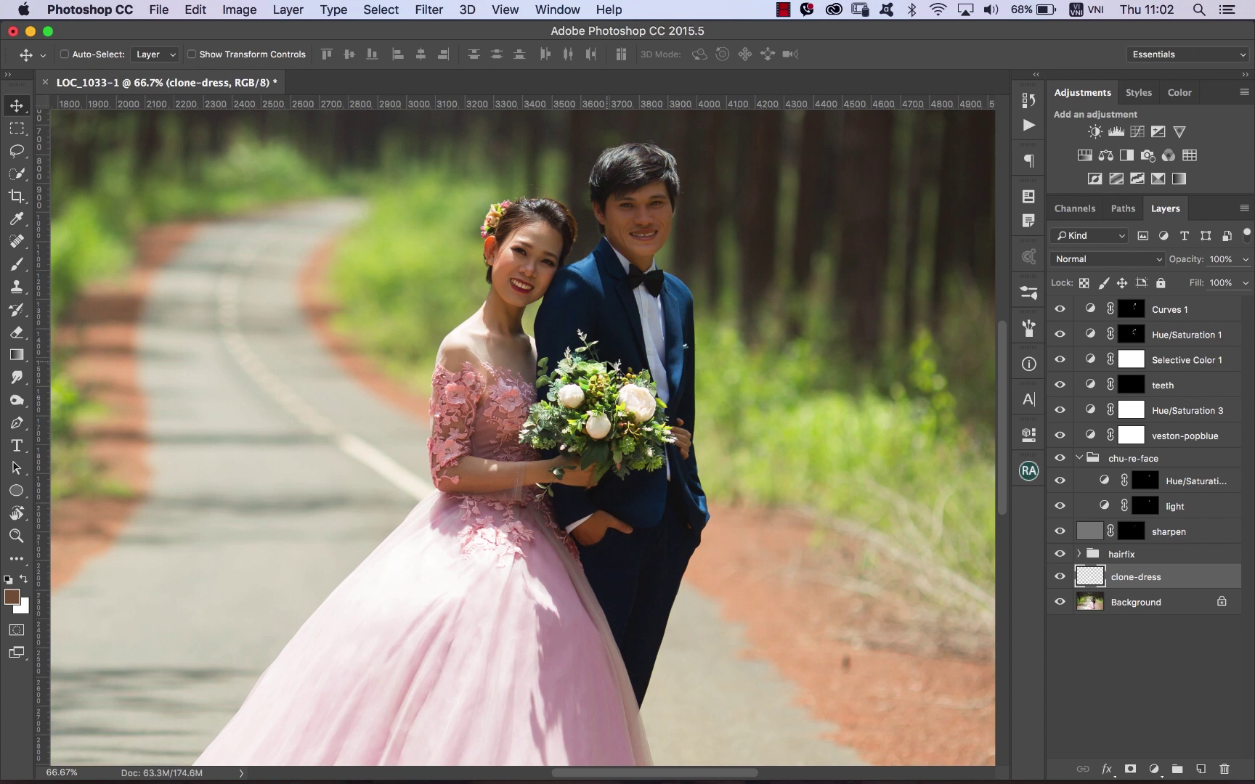
scroll(506, 386, up, 1)
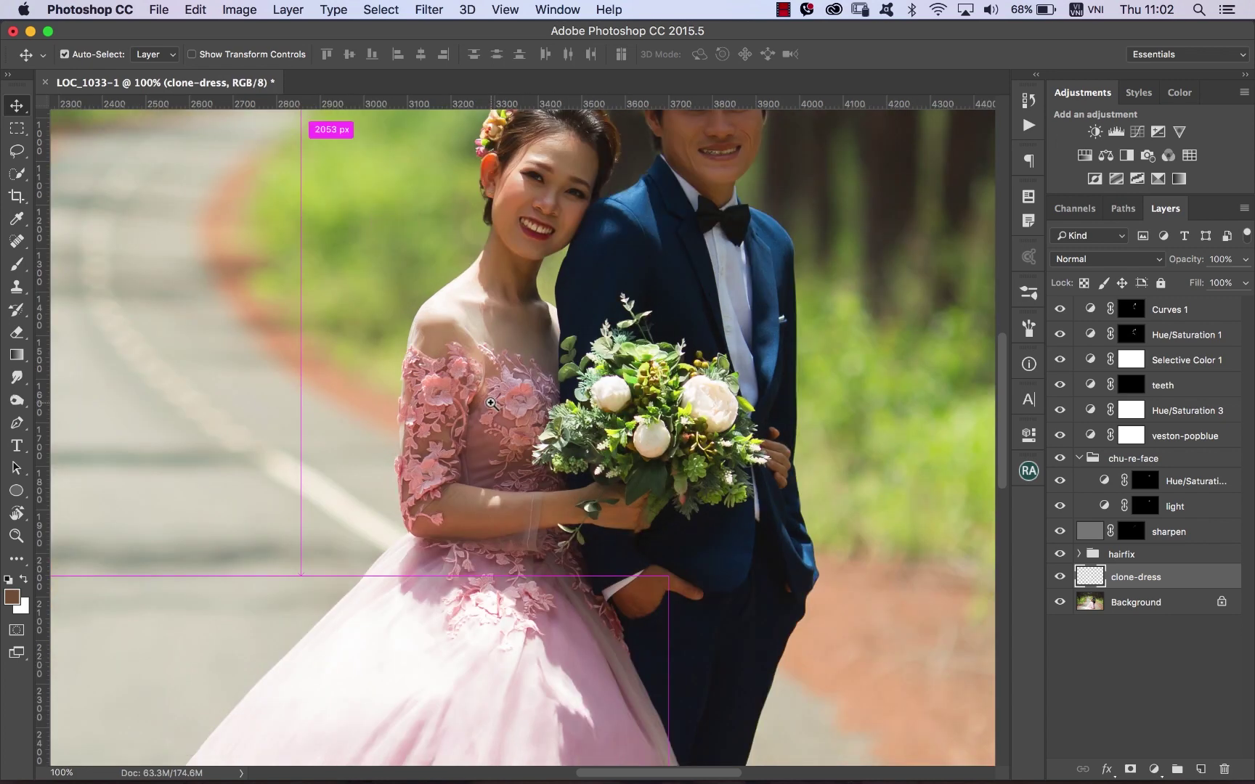
scroll(509, 392, up, 1)
scroll(559, 379, down, 1)
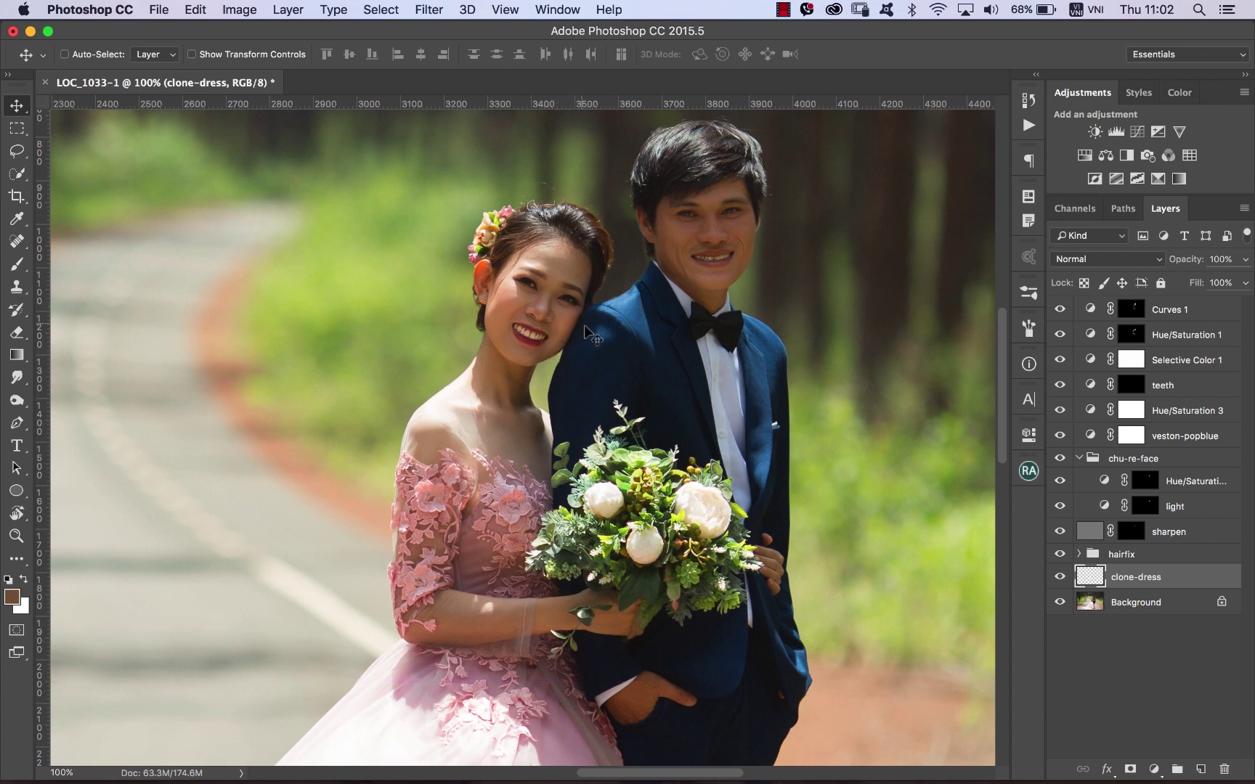
mouse_move(687, 298)
mouse_down()
mouse_move(664, 374)
mouse_move(607, 397)
mouse_move(584, 429)
mouse_up()
scroll(667, 335, up, 1)
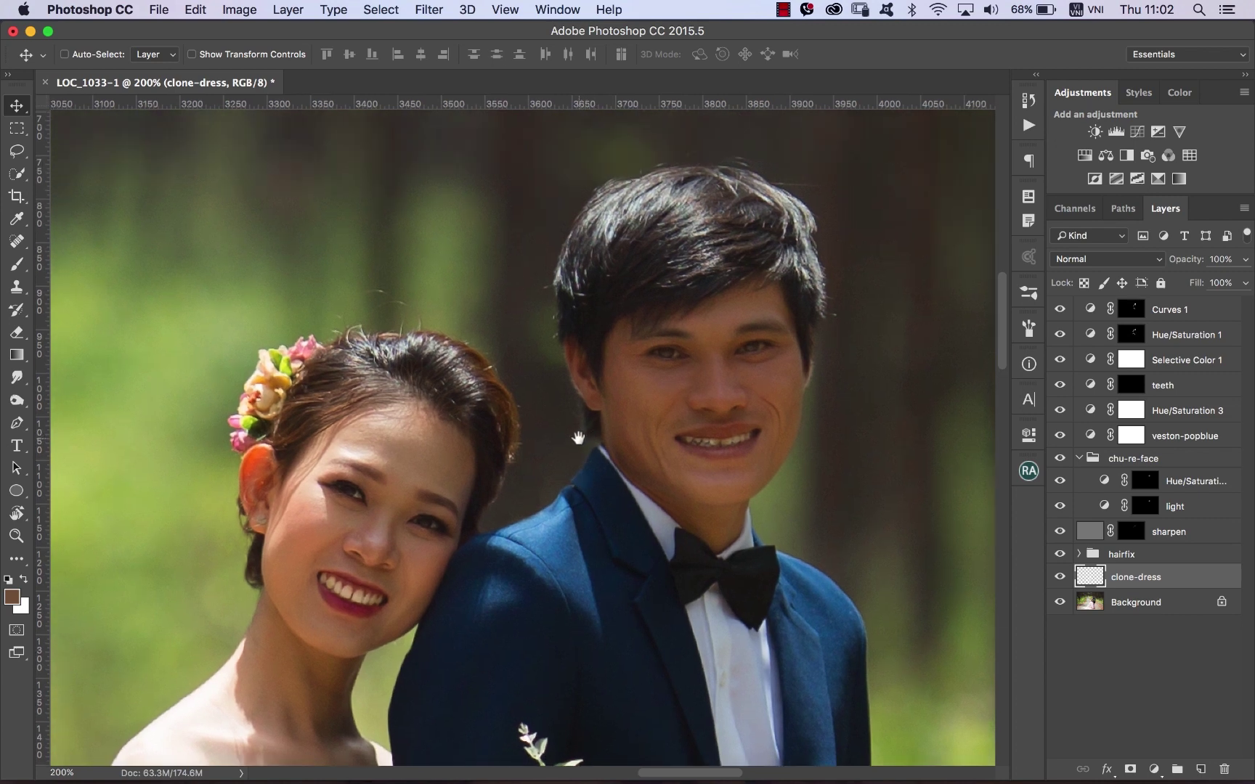
On Background, zoom to about 348% on the groom's head and set Clone Stamp to 13 px, 50% flow.
click(1118, 602)
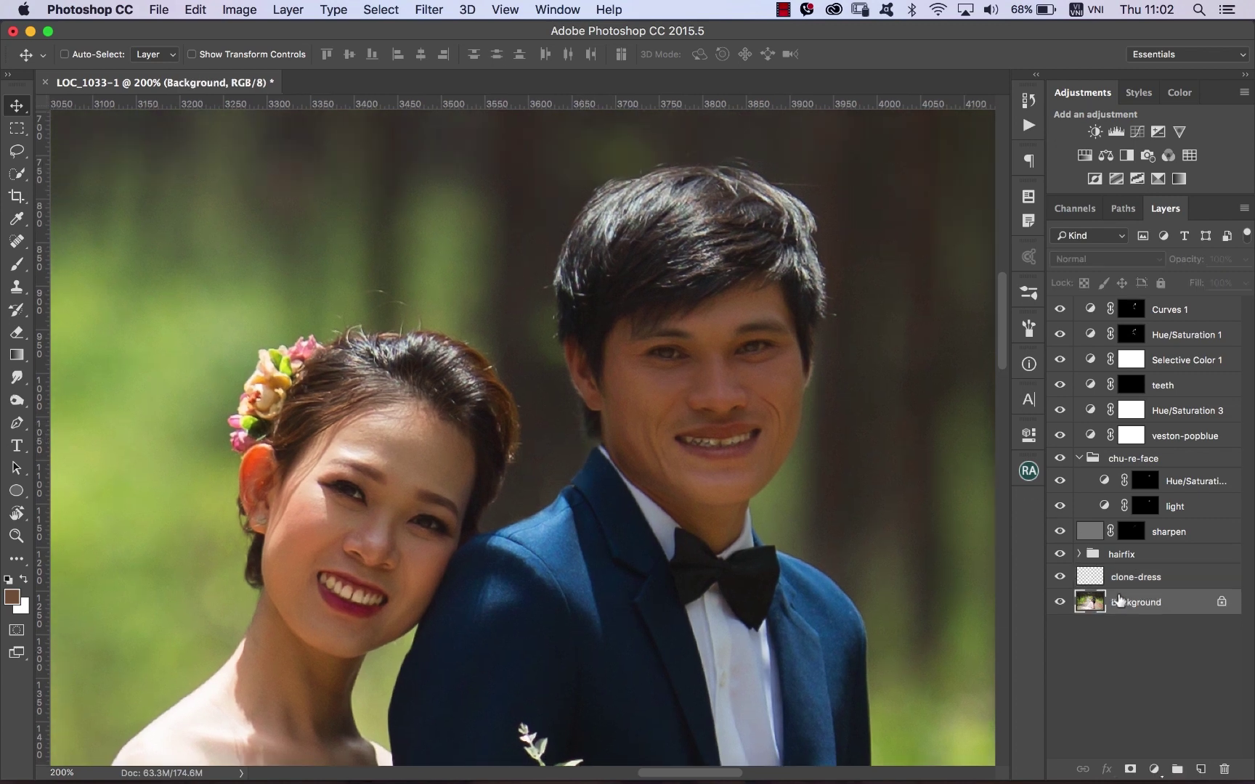
drag(755, 289, 714, 356)
drag(356, 219, 813, 585)
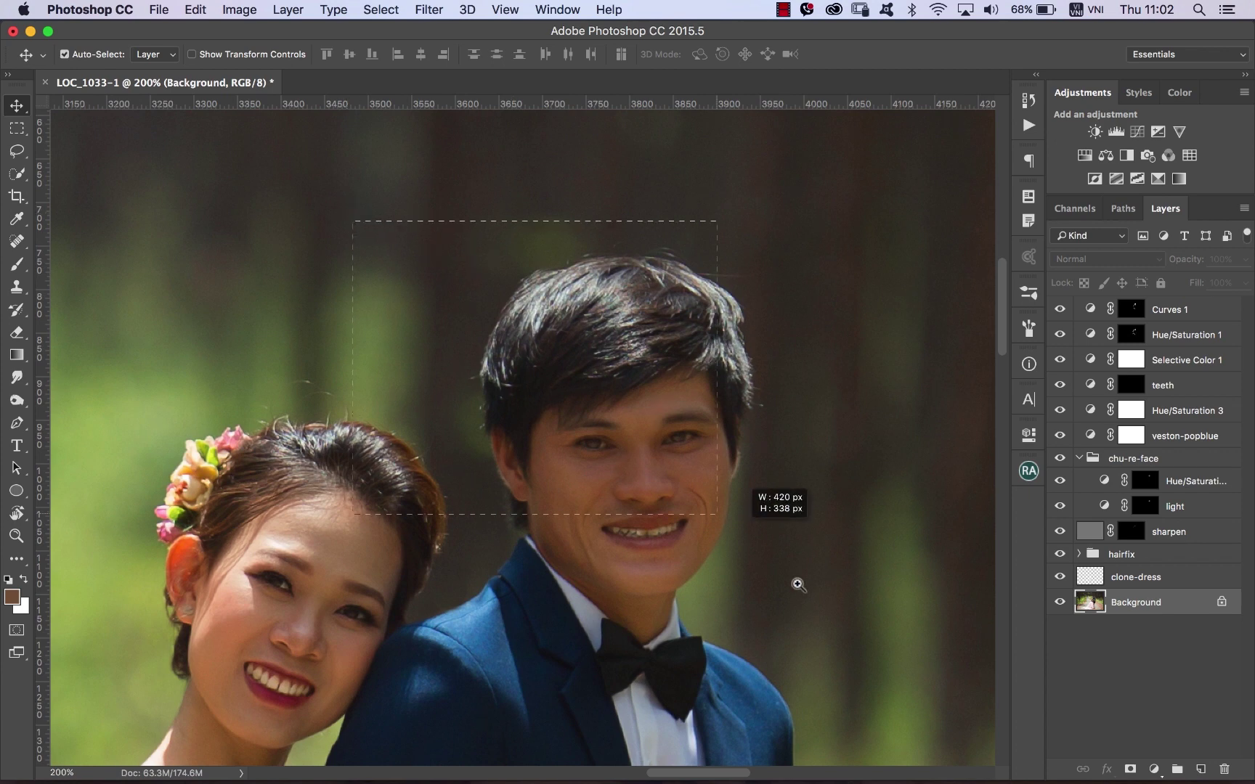
drag(564, 312, 554, 396)
key(s)
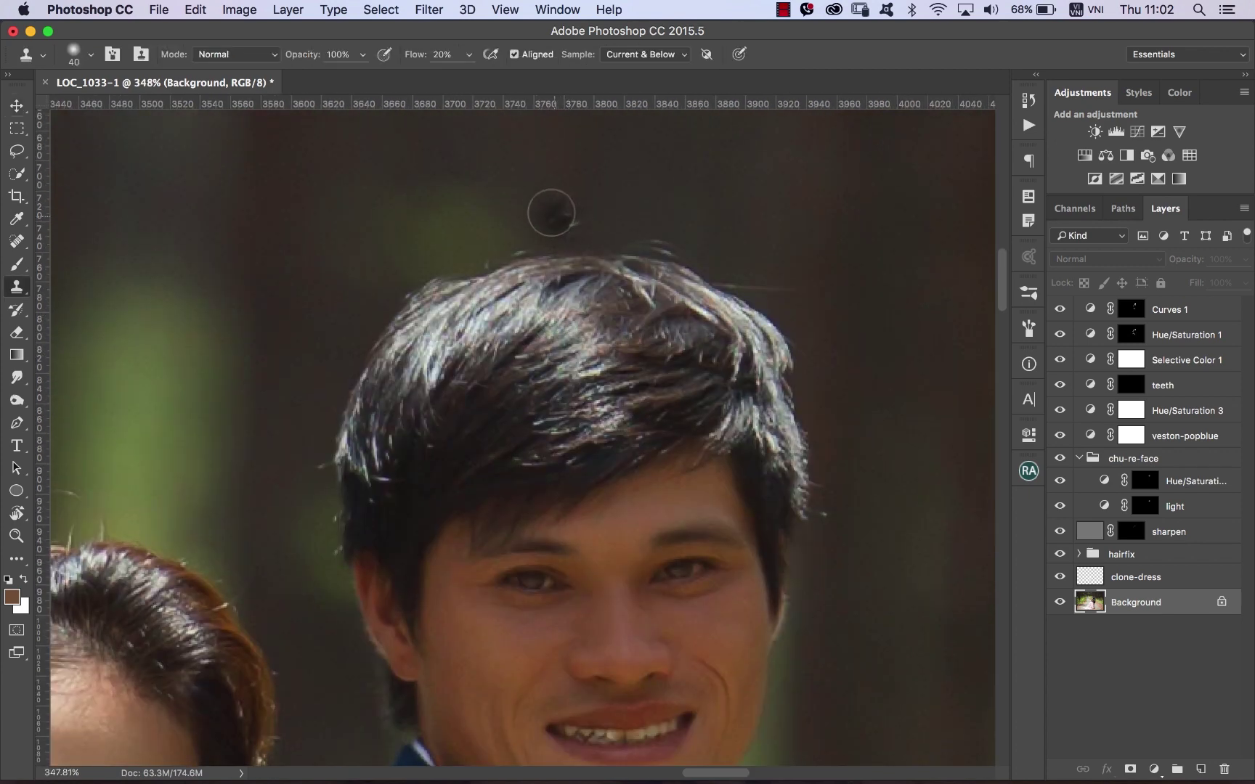
drag(551, 203, 507, 210)
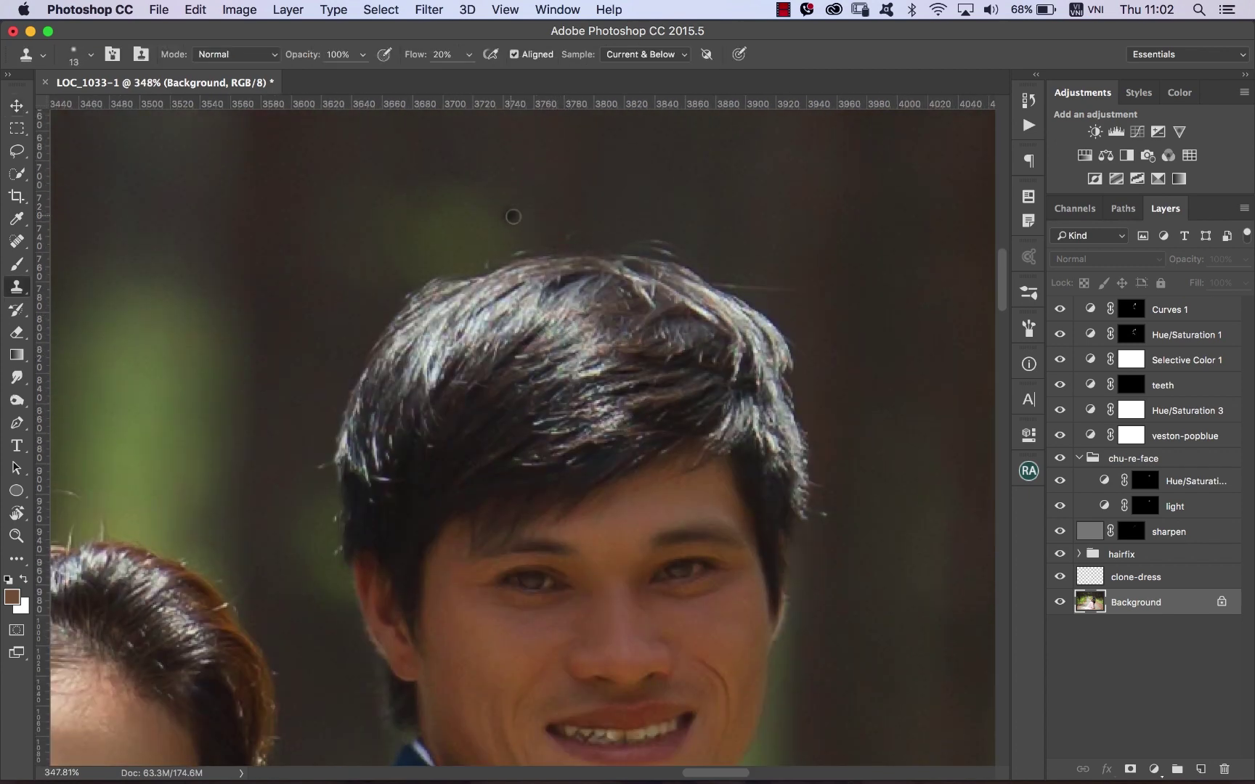
key(shift+5)
Clone background over stray hairs along the top and side of the groom's hair.
drag(576, 203, 569, 235)
drag(635, 243, 734, 250)
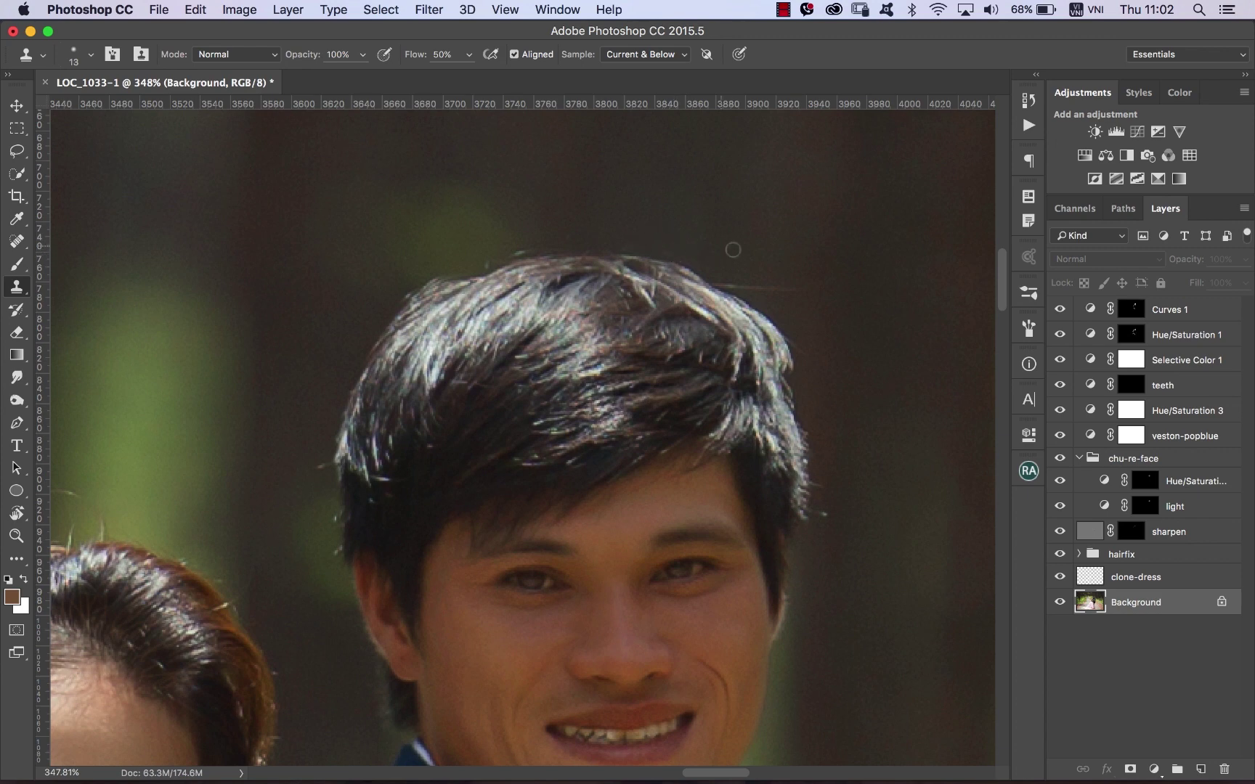
alt+click(812, 271)
drag(810, 285, 755, 288)
drag(828, 434, 713, 313)
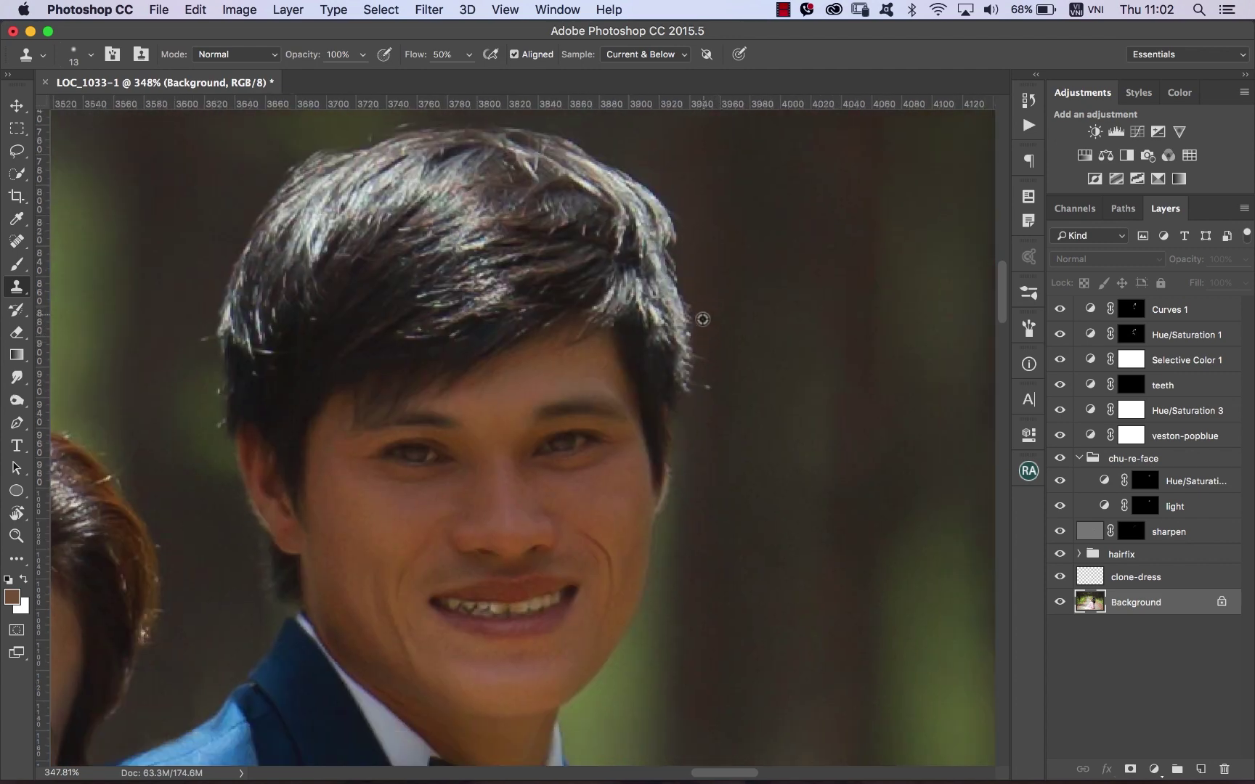
drag(696, 373, 704, 404)
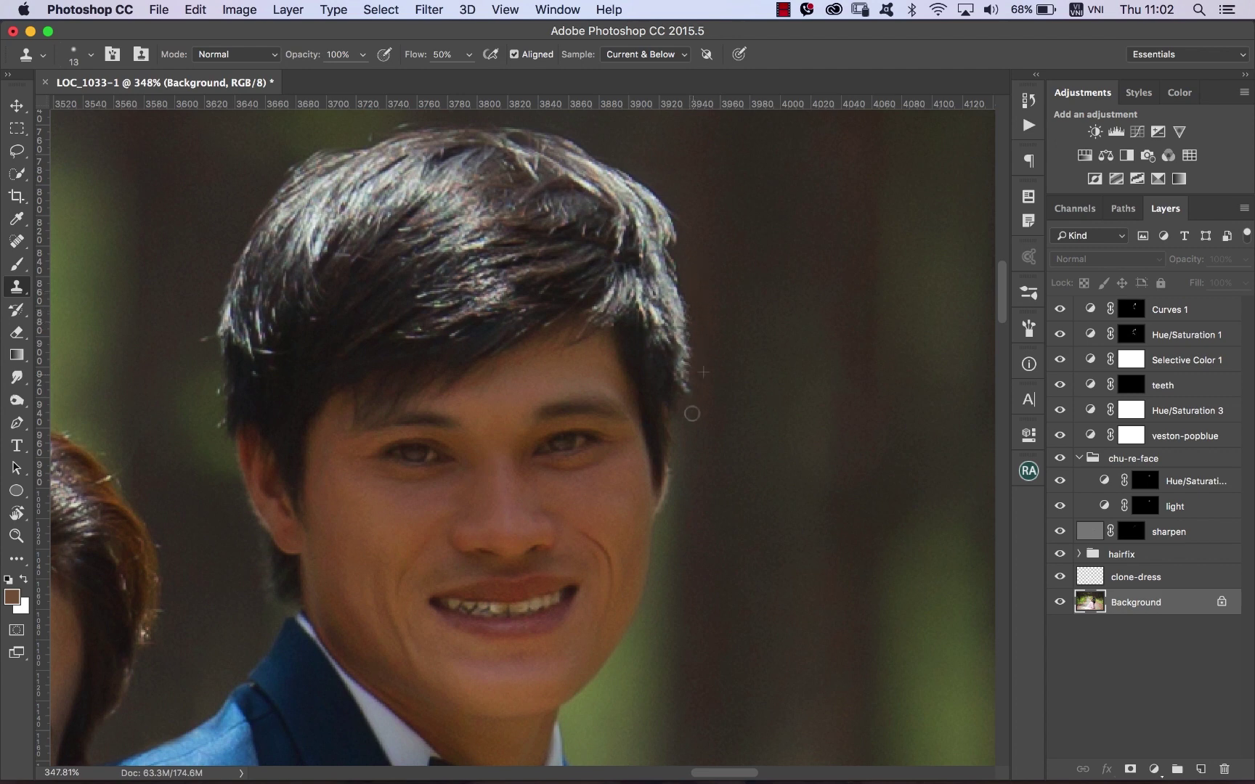
scroll(517, 347, left, 5)
scroll(516, 347, up, 3)
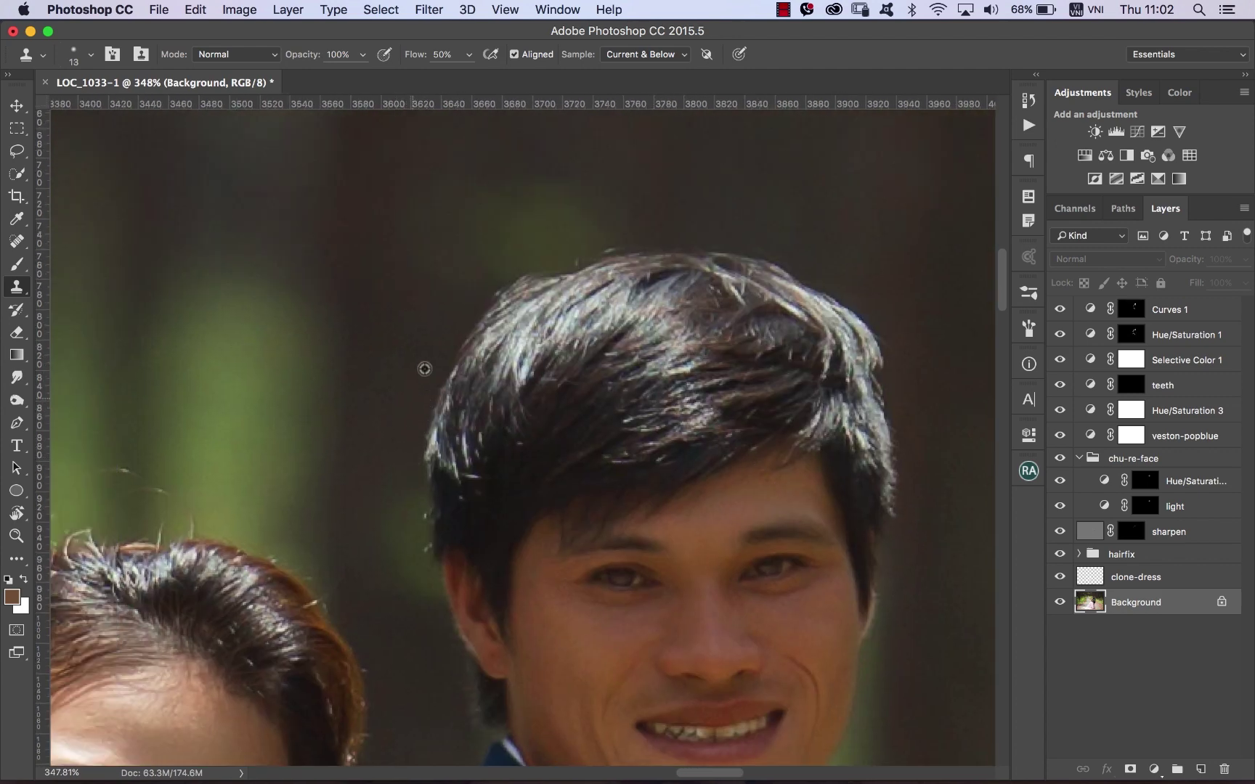
drag(457, 342, 414, 424)
Sample a new source just above the hairline and pan toward the bride's hairline.
alt+click(574, 242)
click(574, 257)
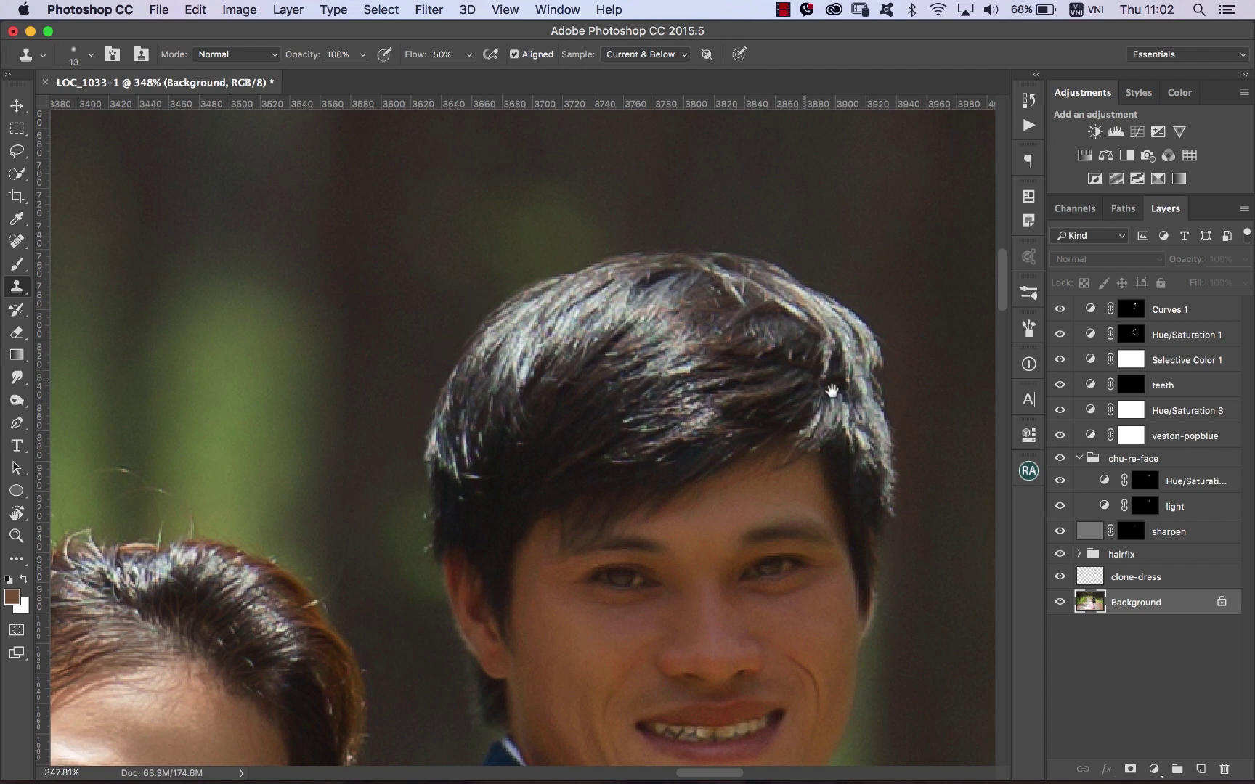
scroll(831, 392, right, 5)
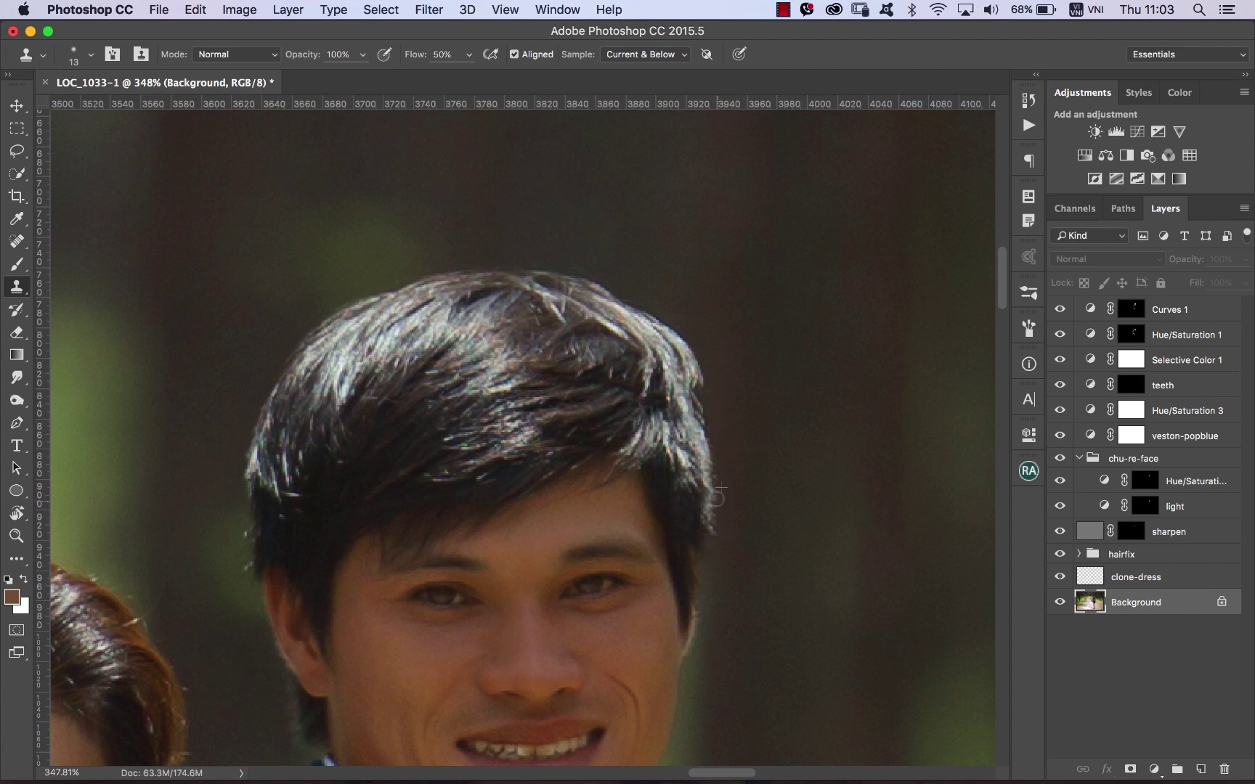
scroll(616, 445, down, 5)
scroll(616, 444, left, 5)
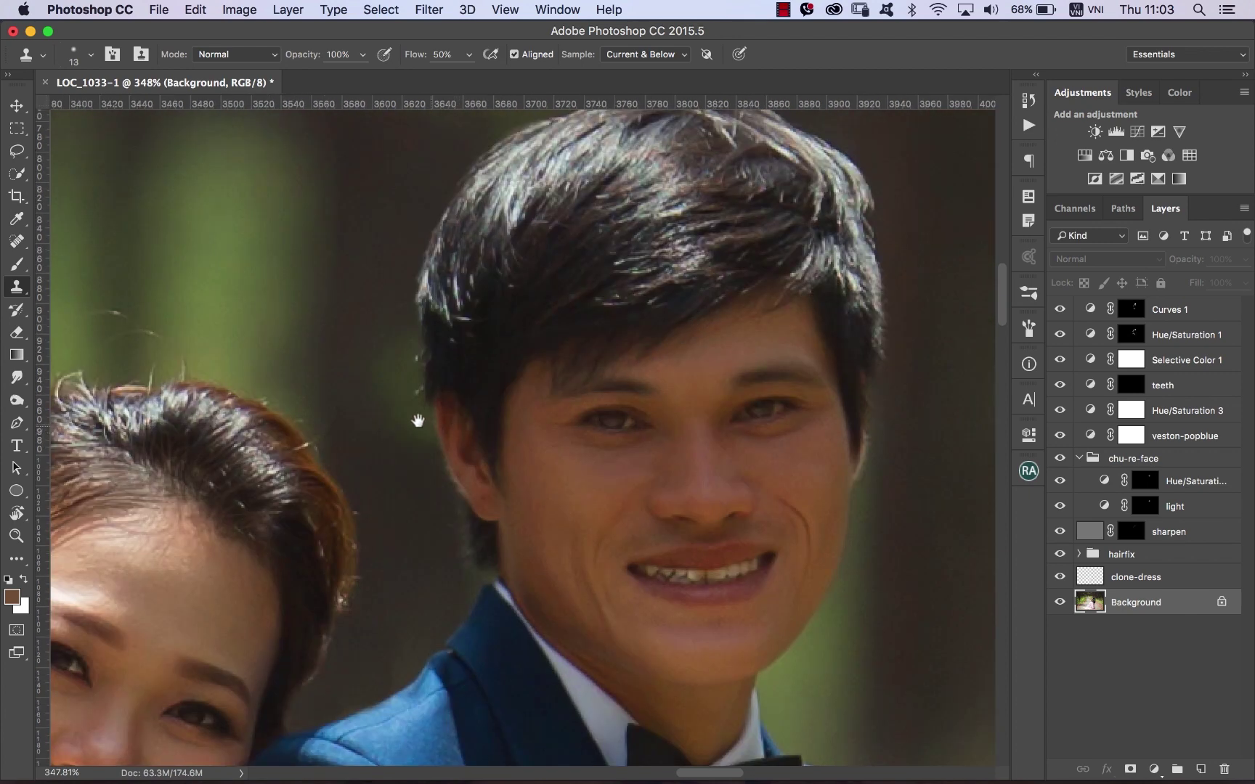
scroll(417, 421, left, 3)
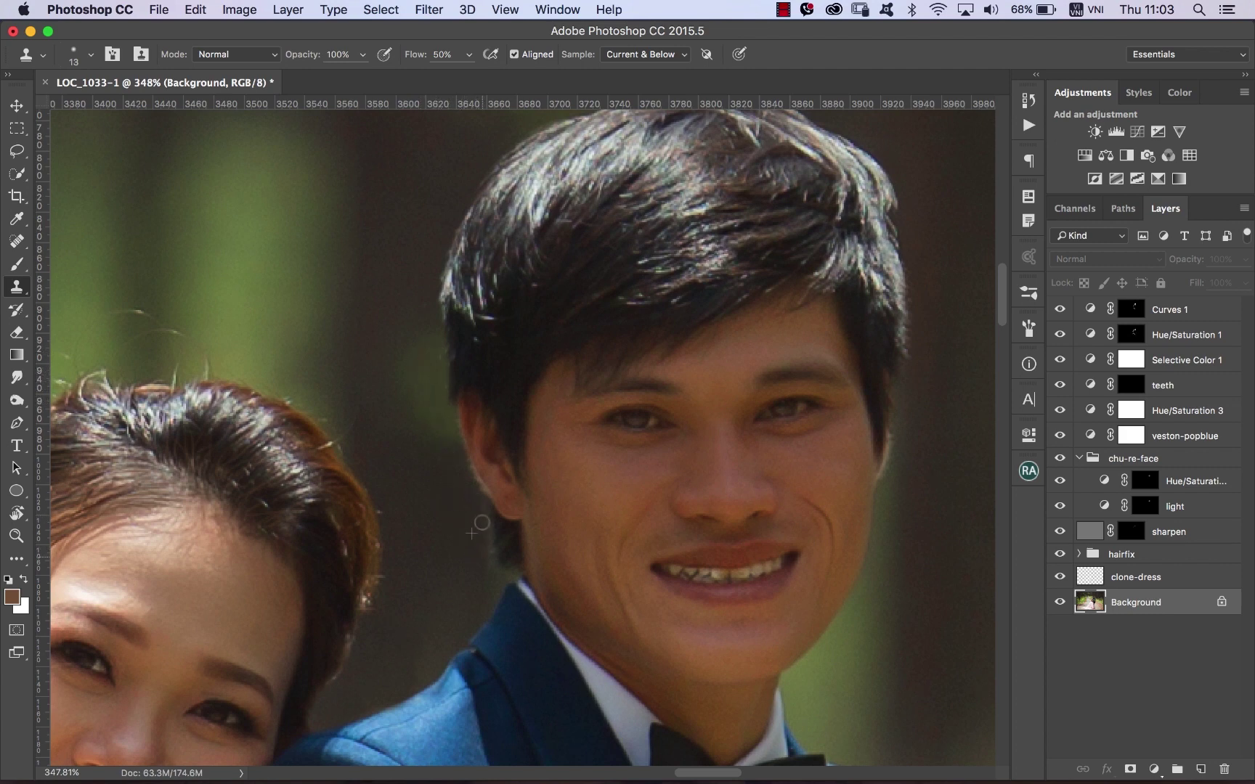
scroll(428, 526, left, 10)
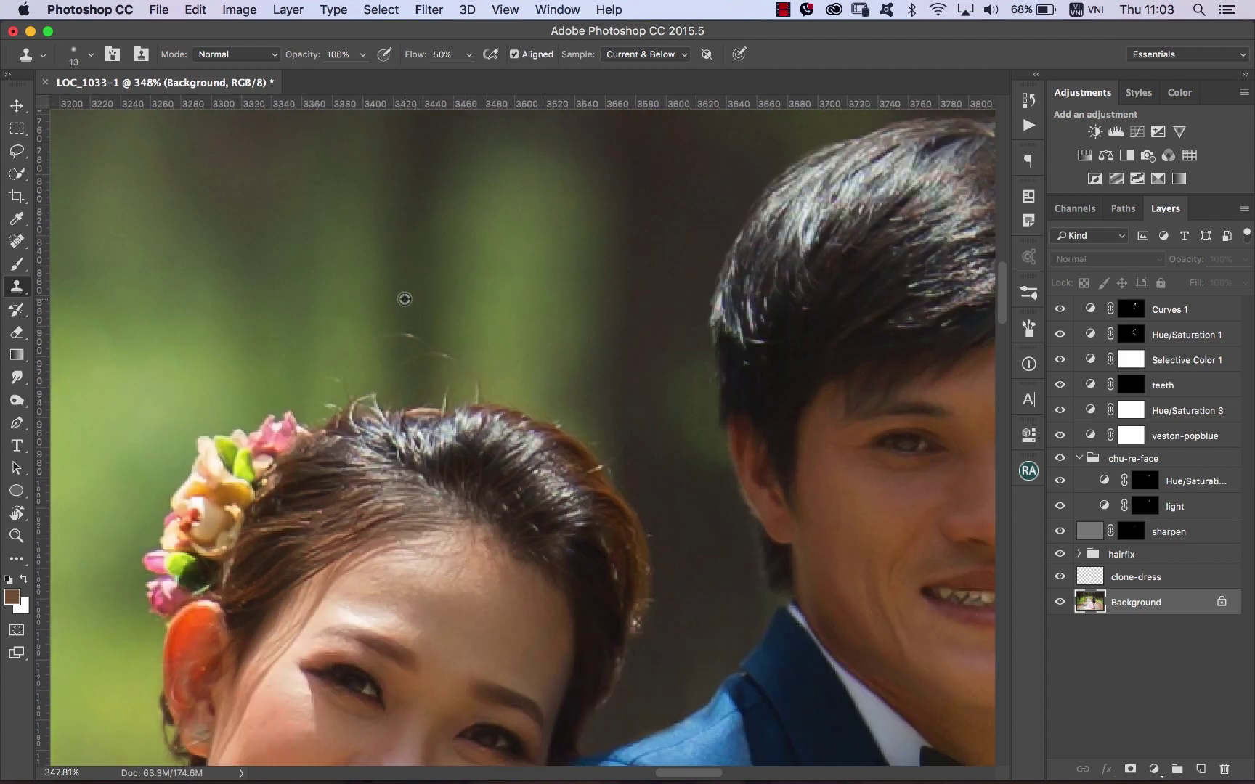
Clone away the strand above the bride's head with a 14 px brush sampling nearby background.
click(408, 331)
drag(440, 283, 445, 285)
drag(330, 330, 323, 330)
alt+click(332, 351)
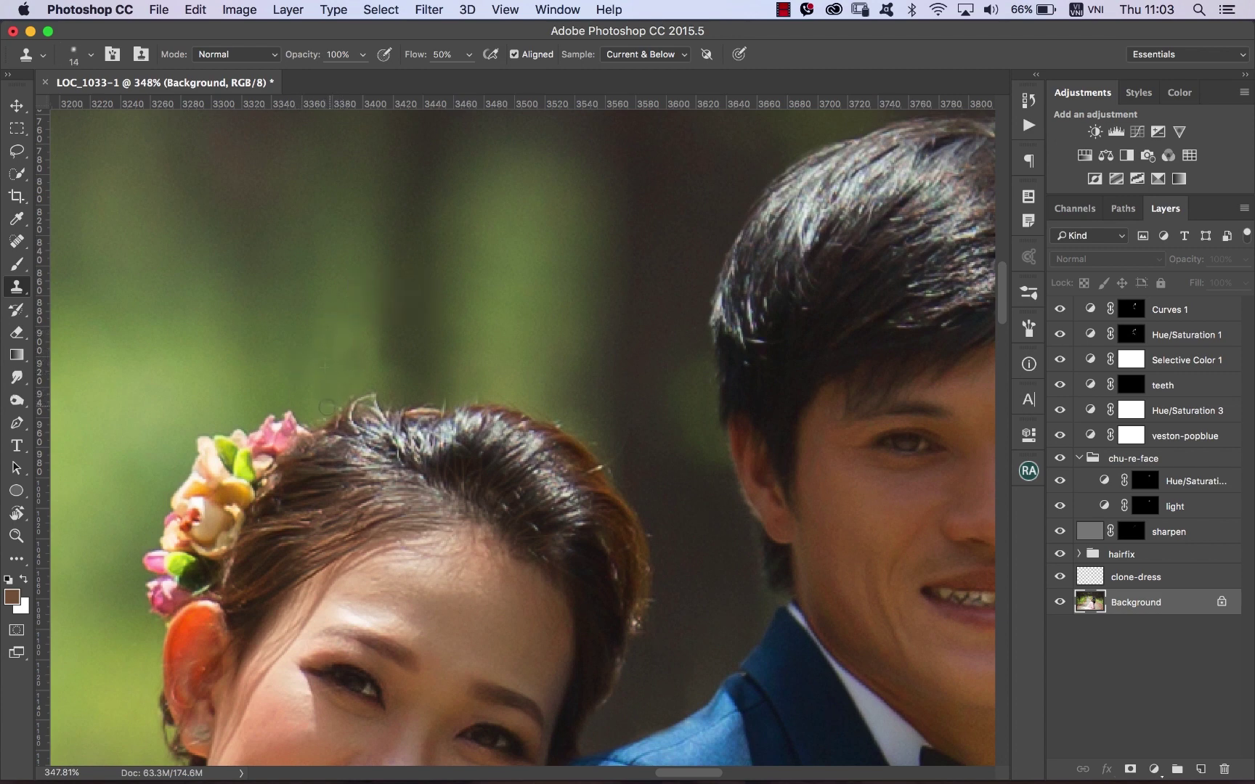
mouse_move(617, 448)
mouse_down()
mouse_move(621, 237)
mouse_move(469, 370)
mouse_up()
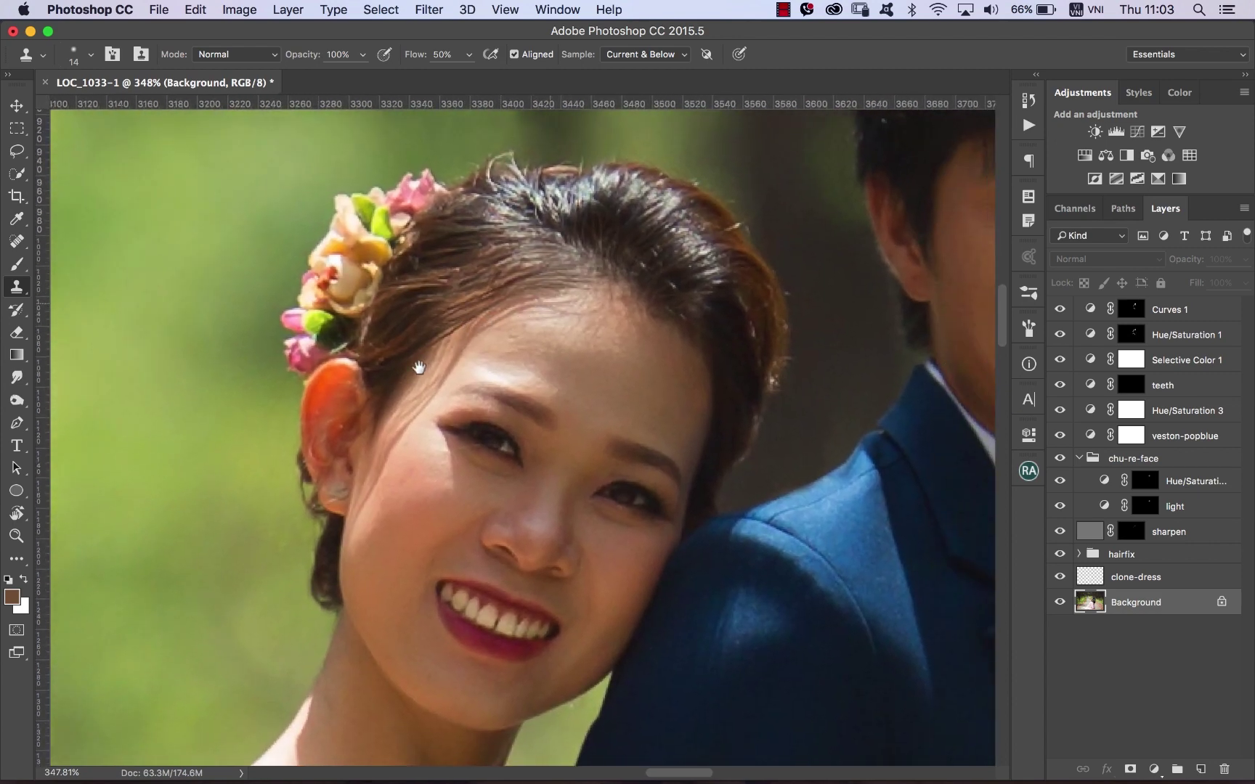
Compare the hairfix group, expand it, and add an empty Layer 2 above the hair layer.
key(super+minus)
key(super+minus)
key(super+minus)
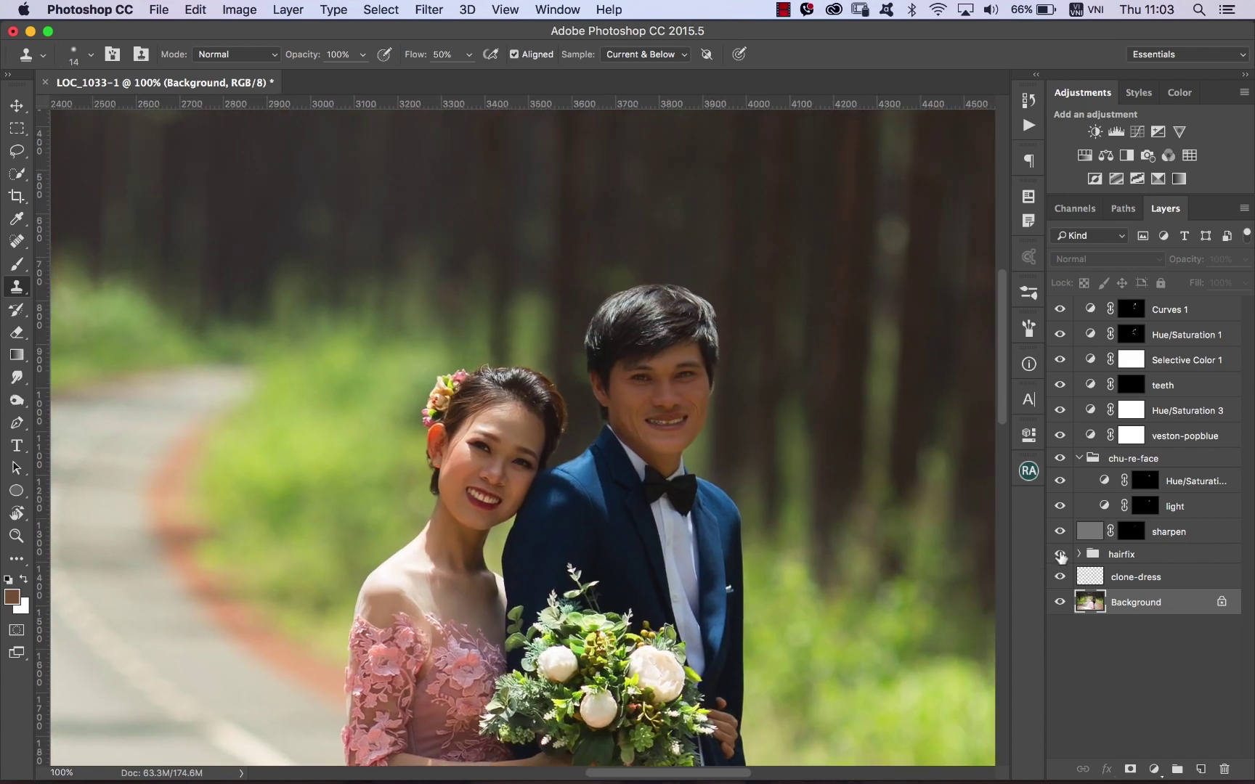
click(1060, 554)
scroll(702, 356, up, 1)
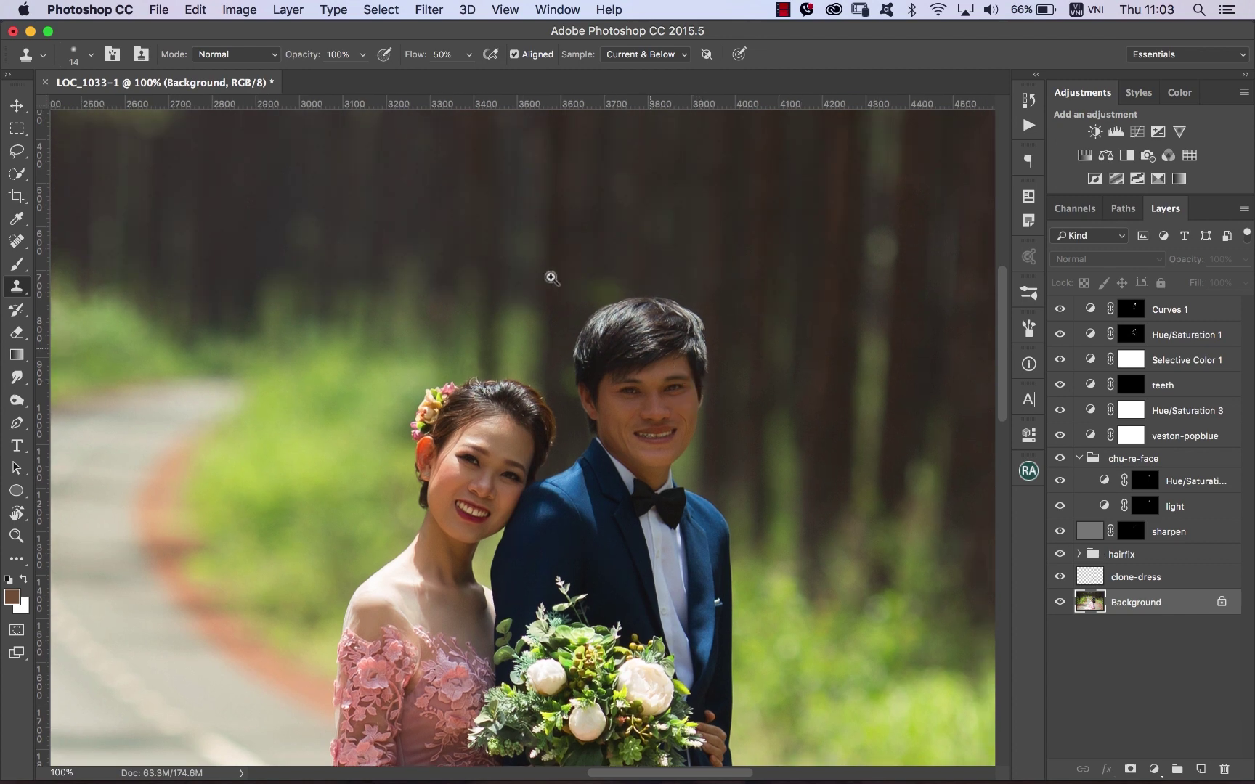
scroll(774, 453, up, 5)
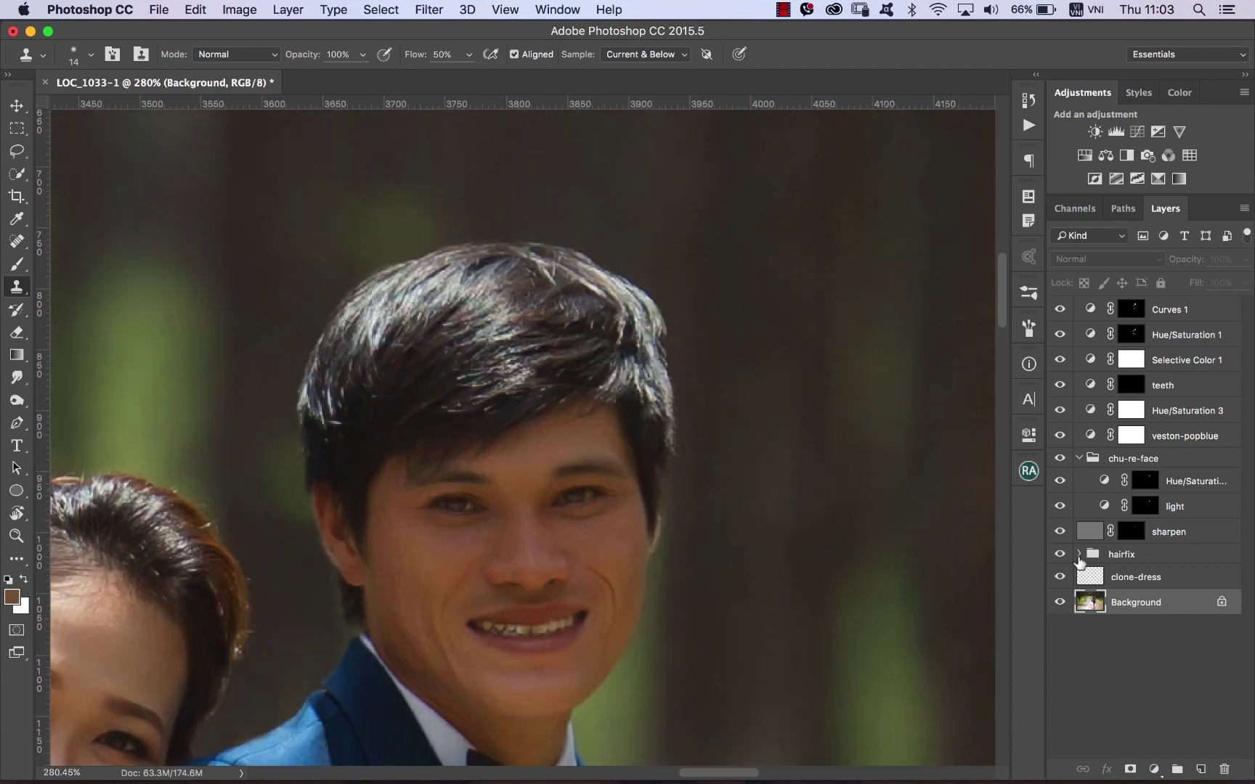
click(1079, 554)
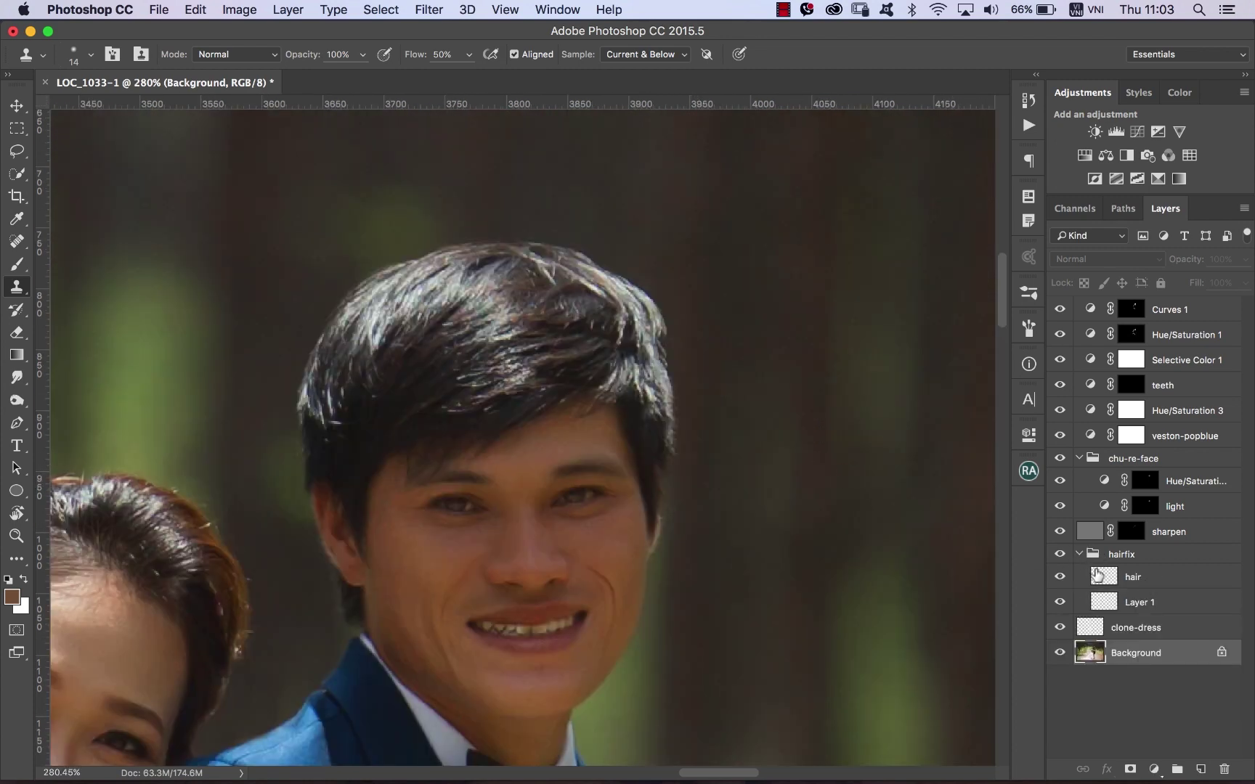
click(1167, 581)
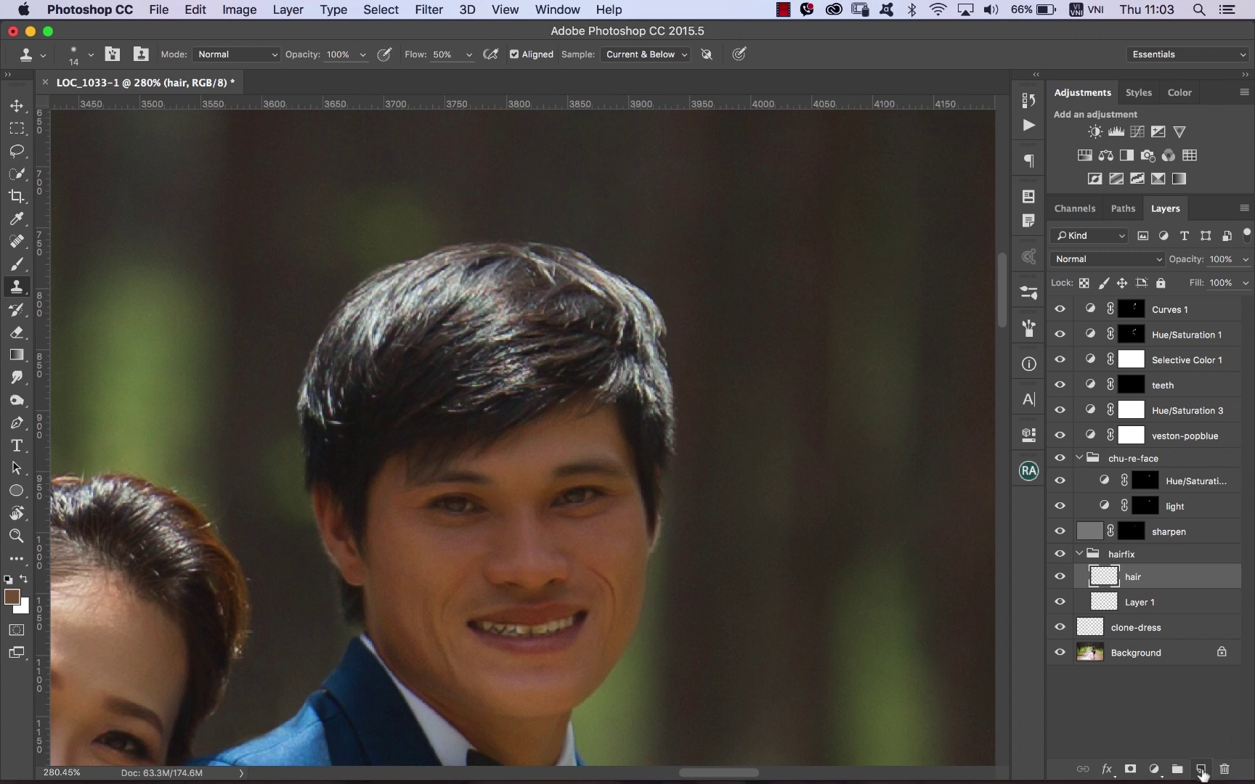
click(1200, 769)
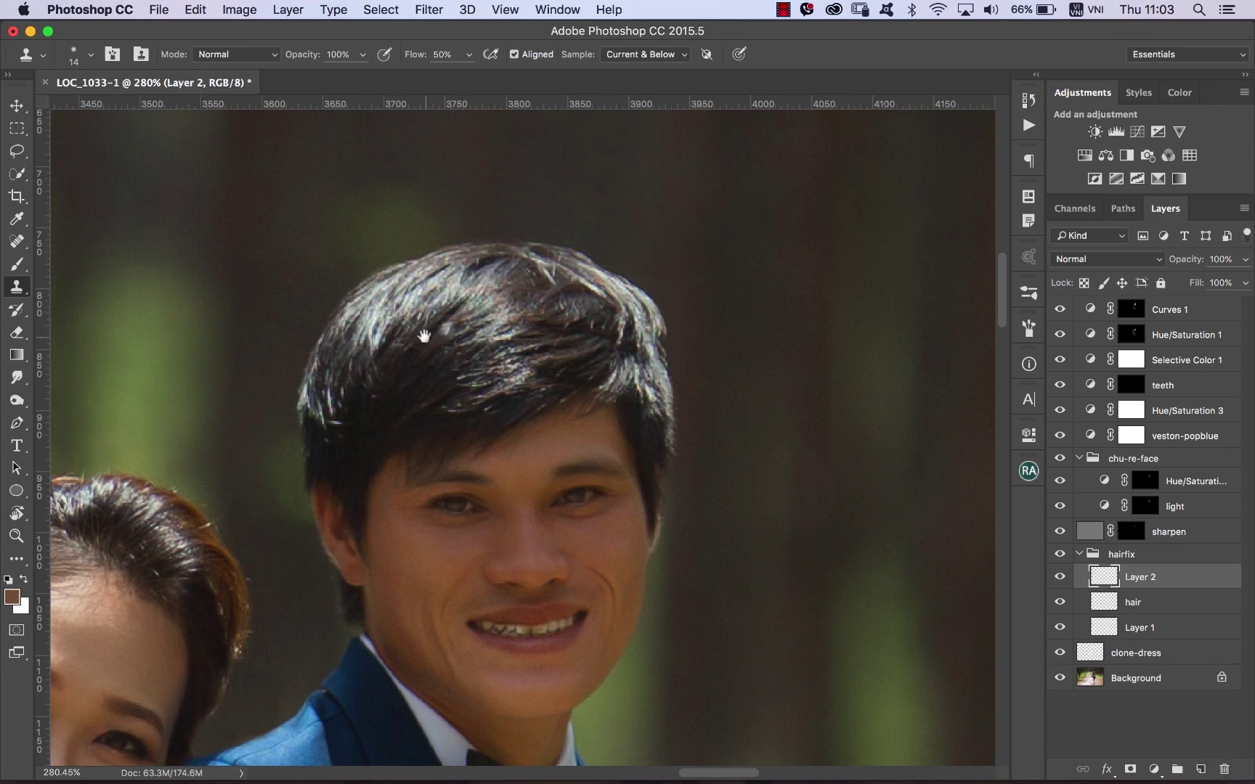
On Layer 2, clone away stray strands on the groom's head with a few-pixel brush.
scroll(423, 337, left, 2)
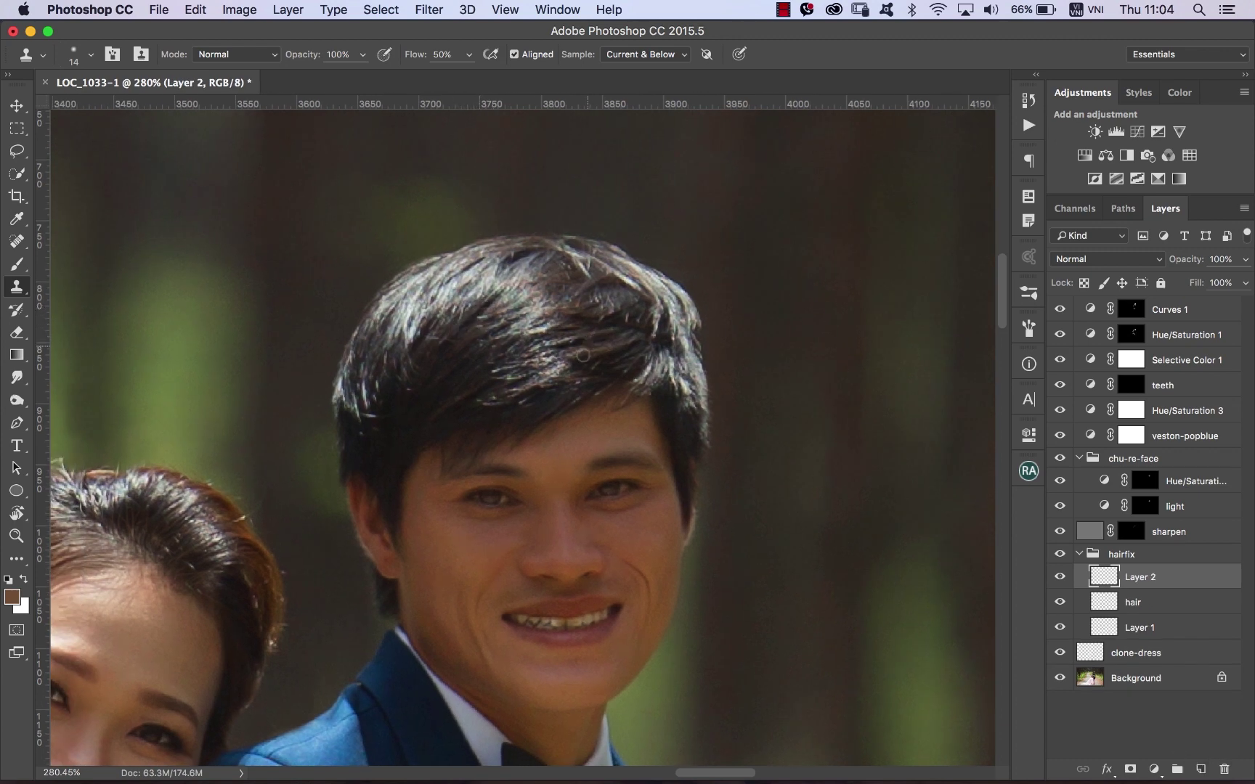
mouse_move(570, 309)
mouse_down()
mouse_move(555, 308)
mouse_move(565, 304)
mouse_up()
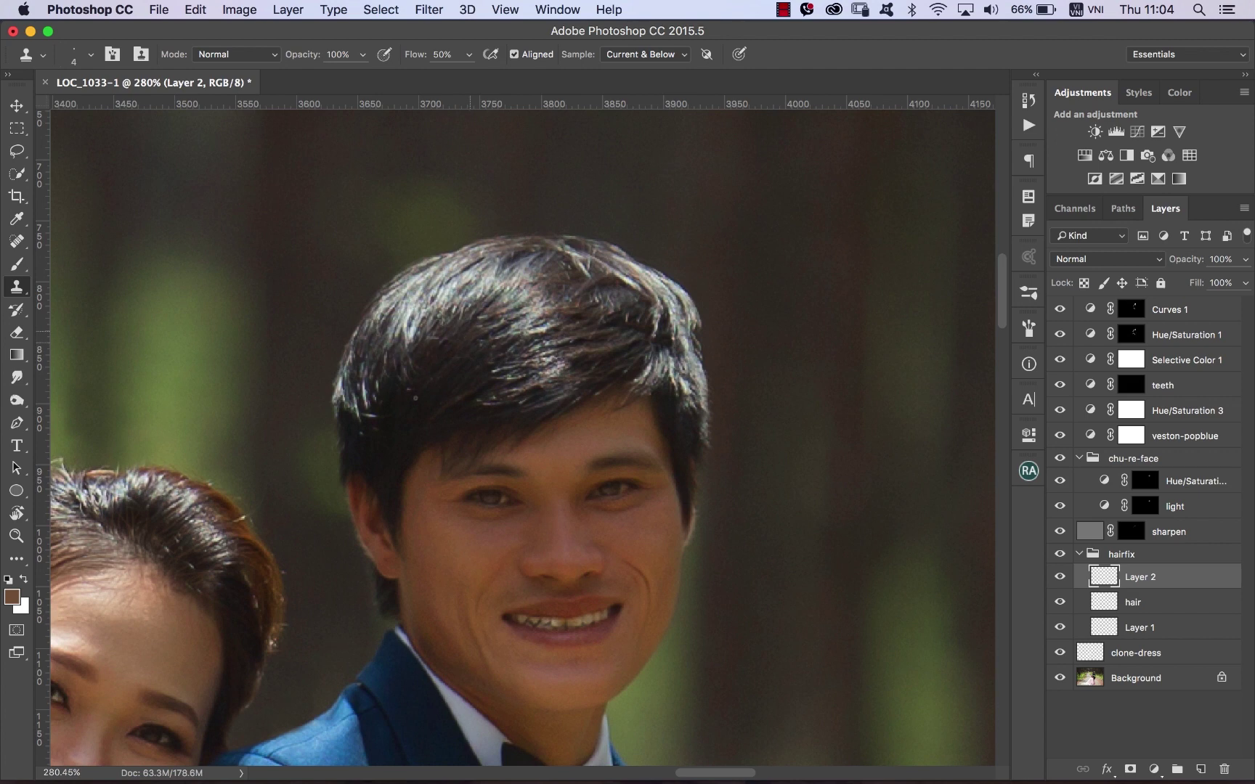
drag(574, 313, 585, 313)
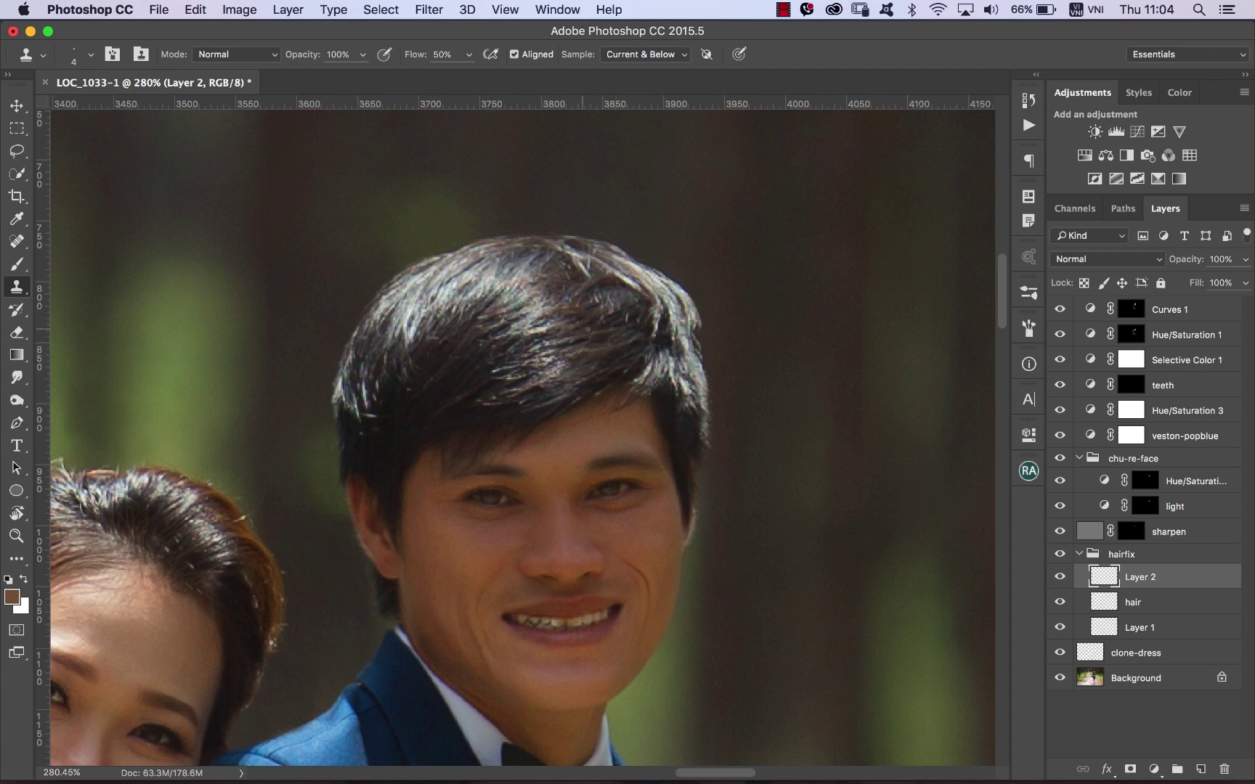
drag(608, 416, 595, 361)
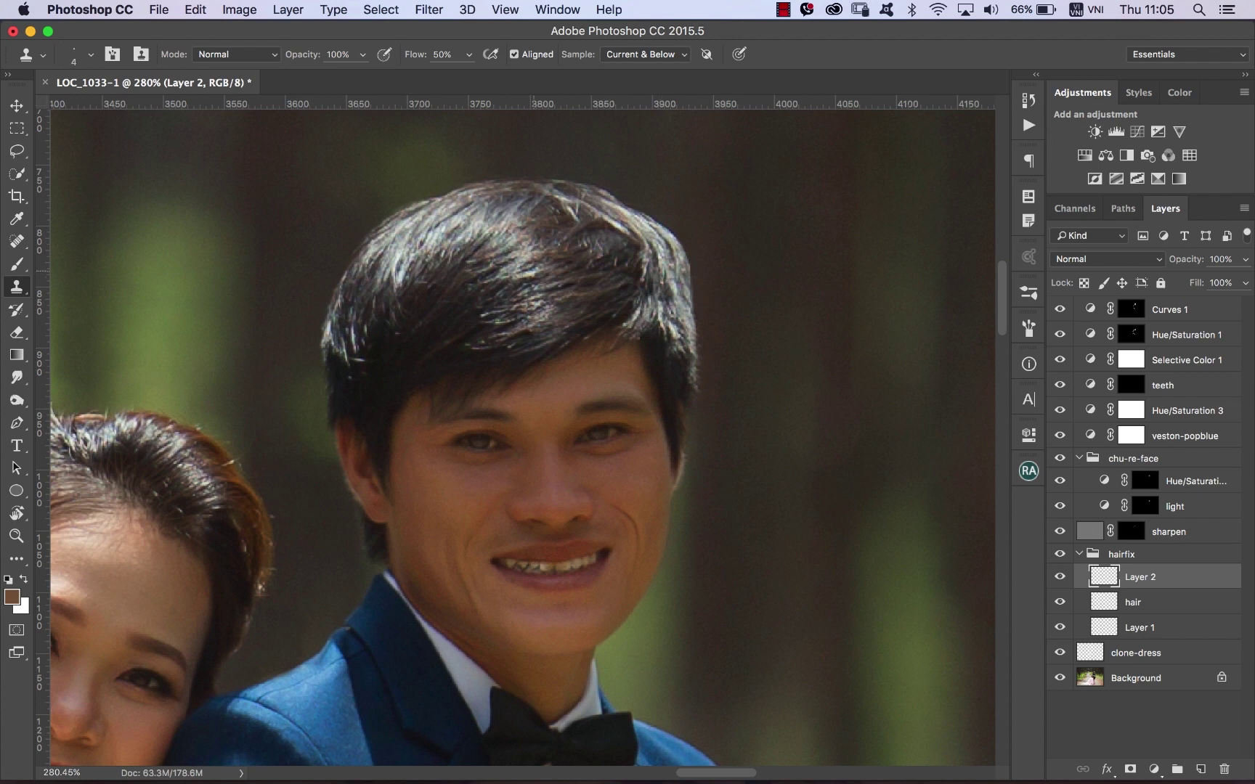
Liquify a marquee around the couple's upper half on Background, then hide and collapse hairfix.
scroll(552, 290, down, 2)
scroll(541, 311, down, 5)
scroll(639, 350, down, 3)
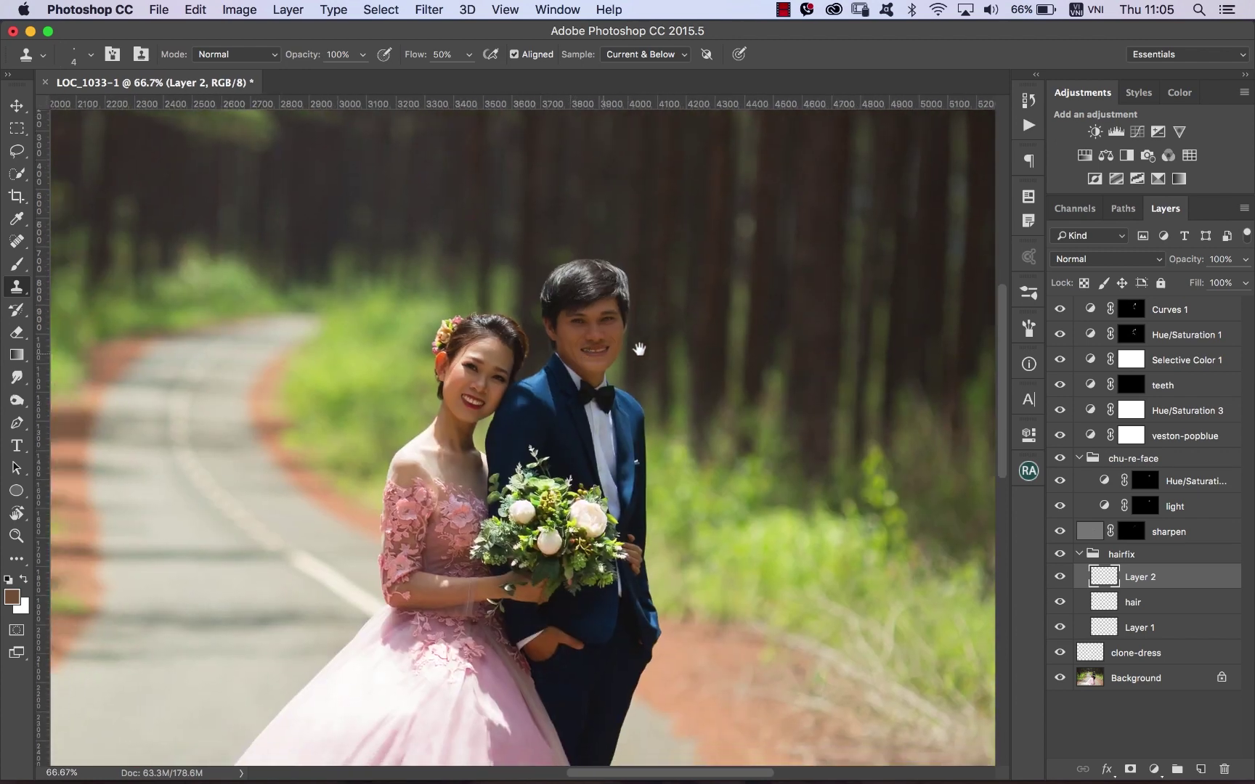
click(1137, 677)
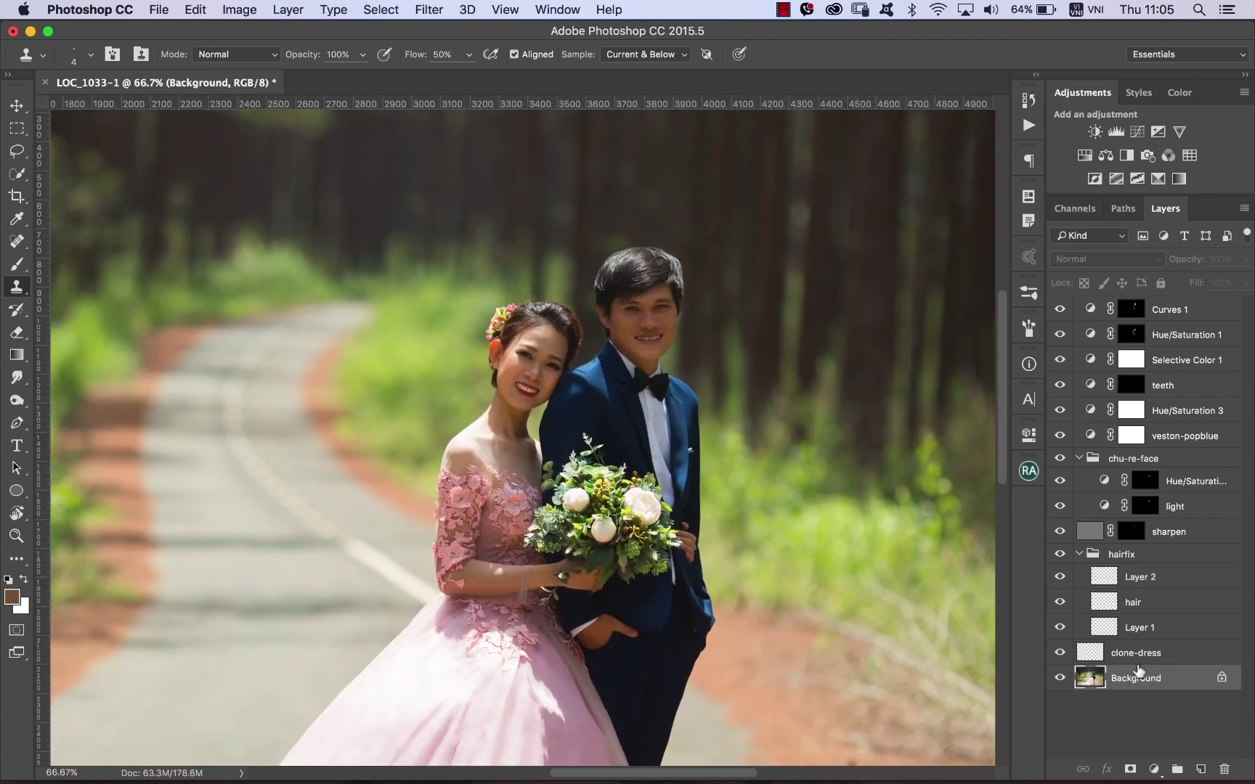
key(m)
drag(378, 191, 815, 500)
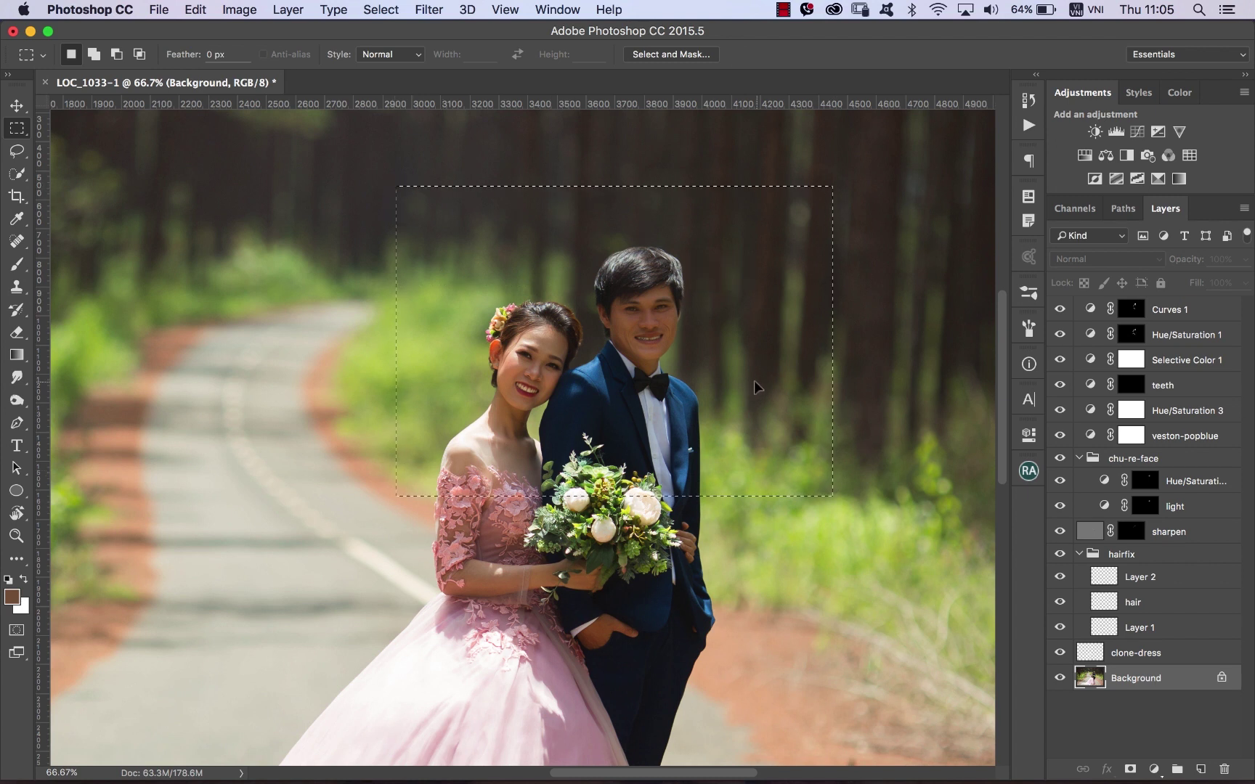
click(429, 10)
mouse_move(437, 216)
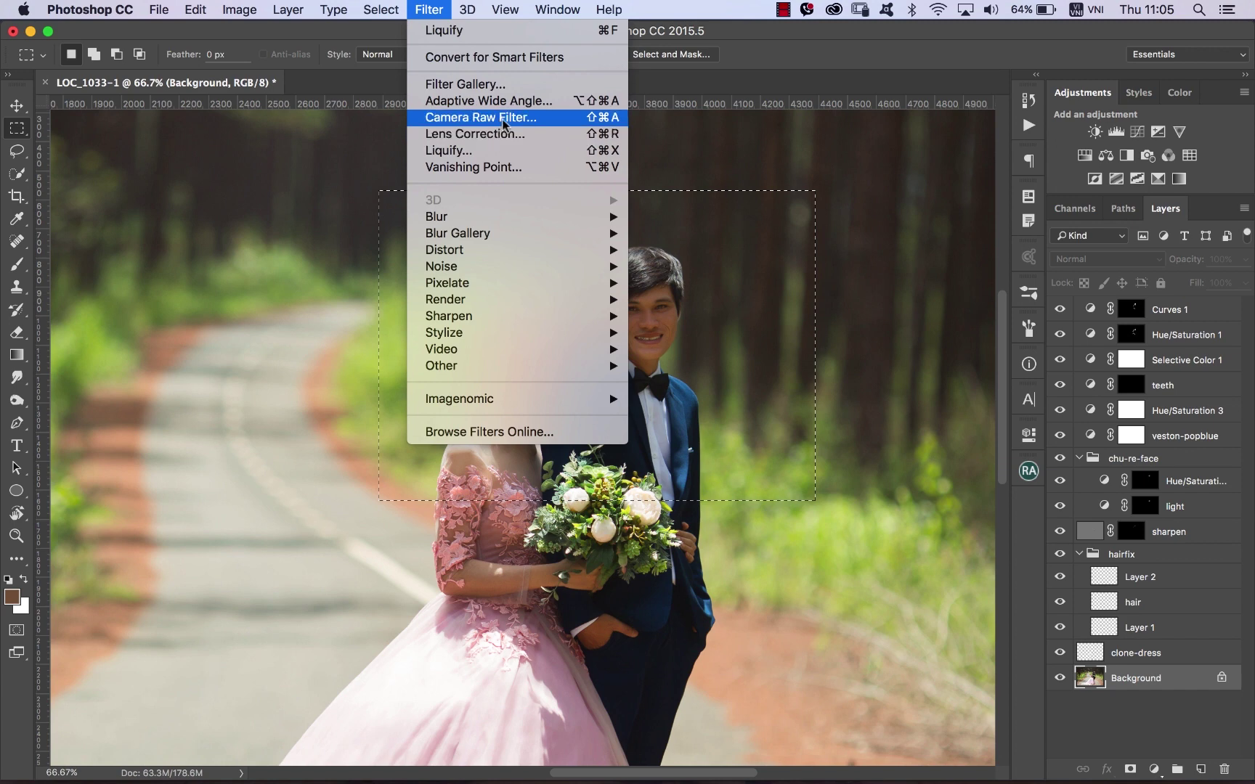
click(506, 150)
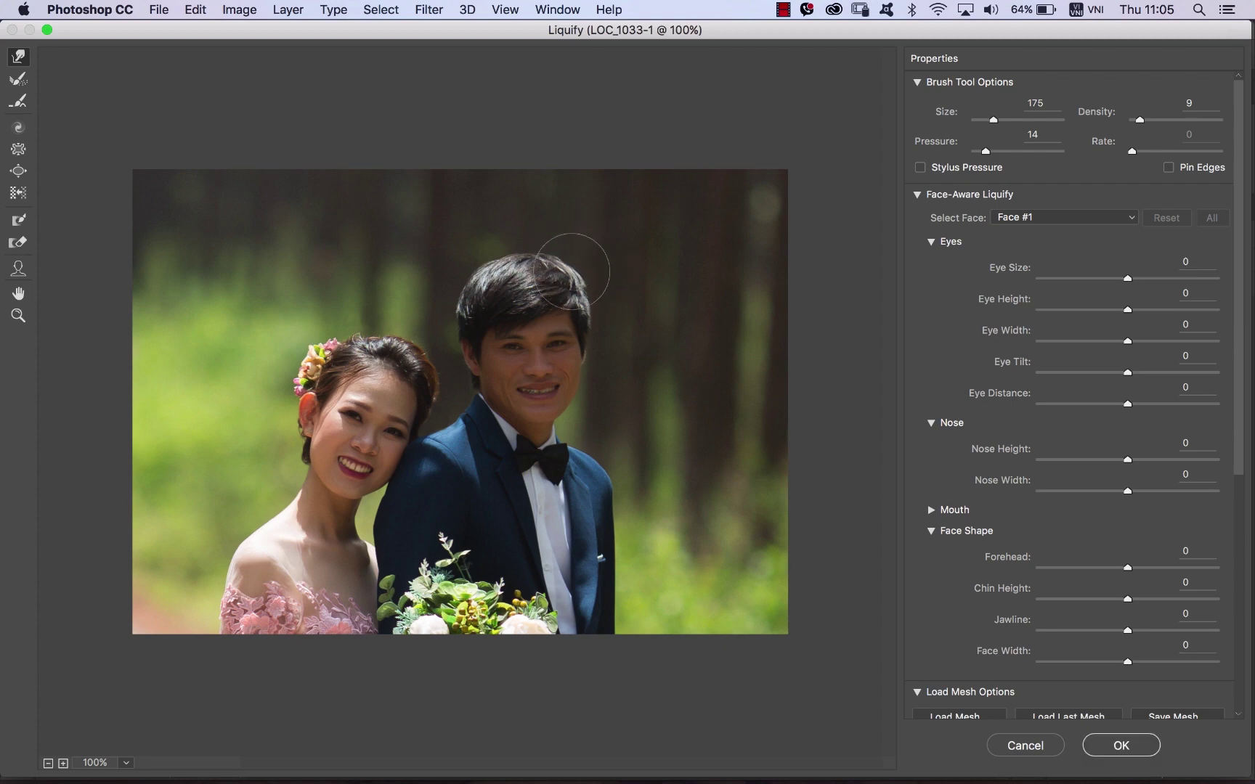
click(1119, 745)
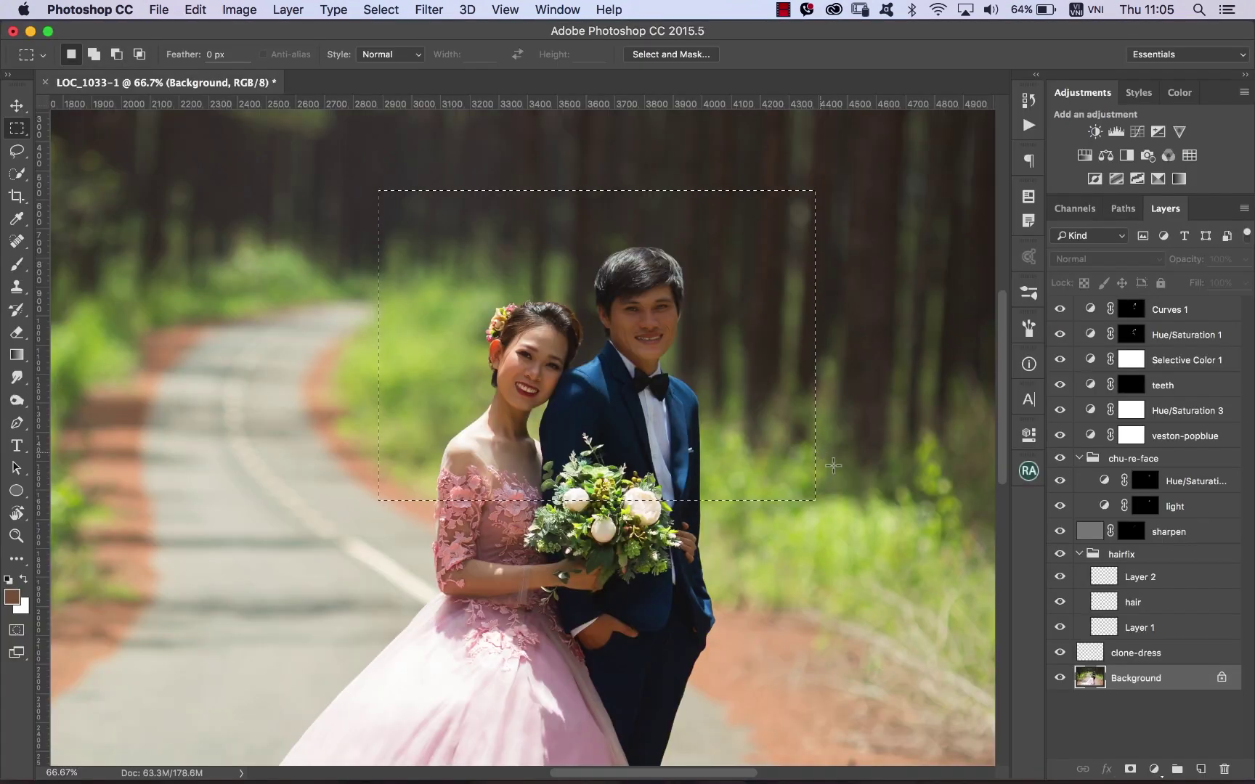
key(super+d)
click(1059, 578)
click(1079, 554)
Show the hairfix group again and save as LOC_1033-1.psd with layers and maximum compatibility.
click(1060, 555)
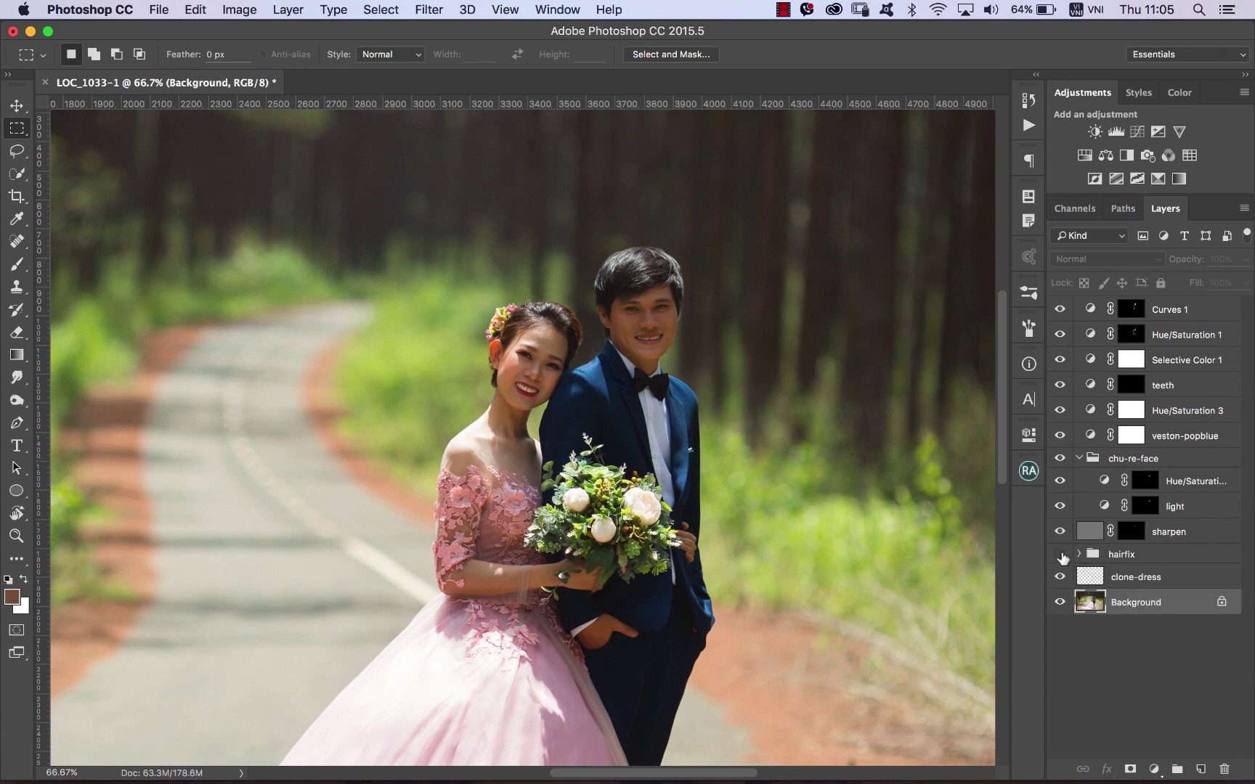
click(1060, 555)
click(1130, 556)
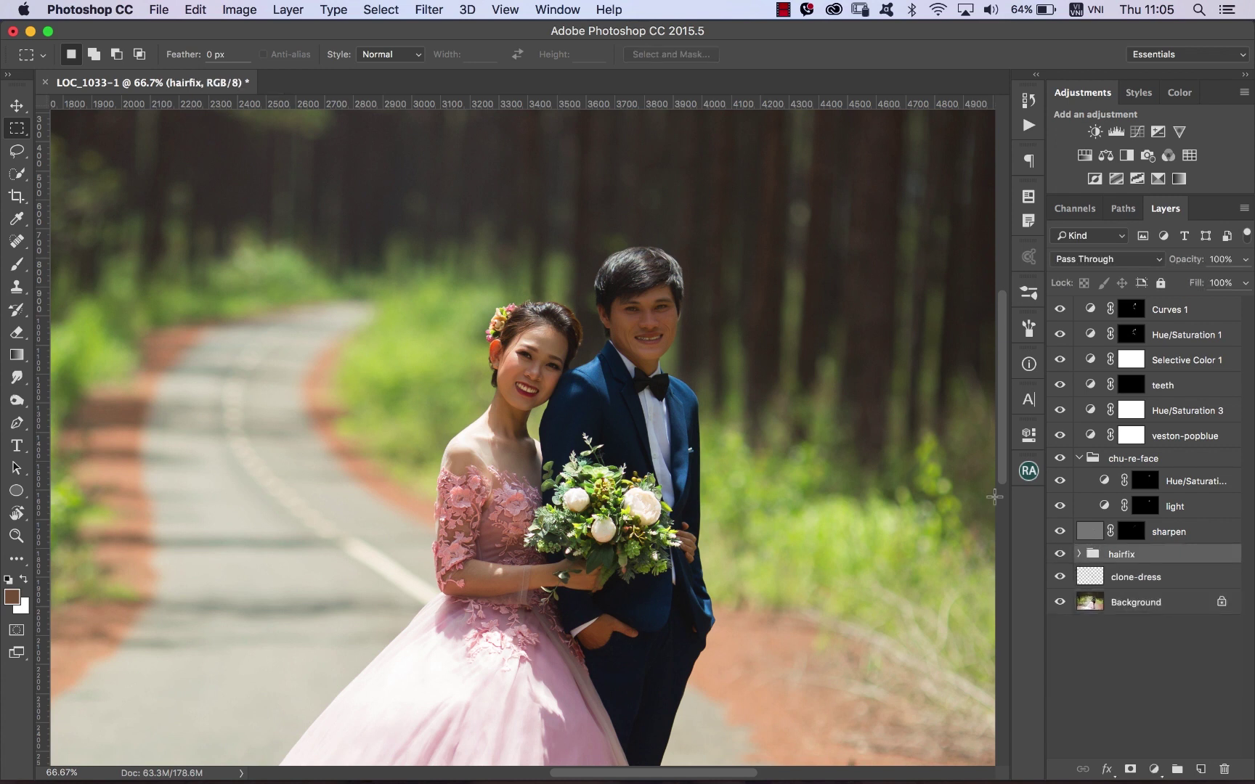
click(159, 10)
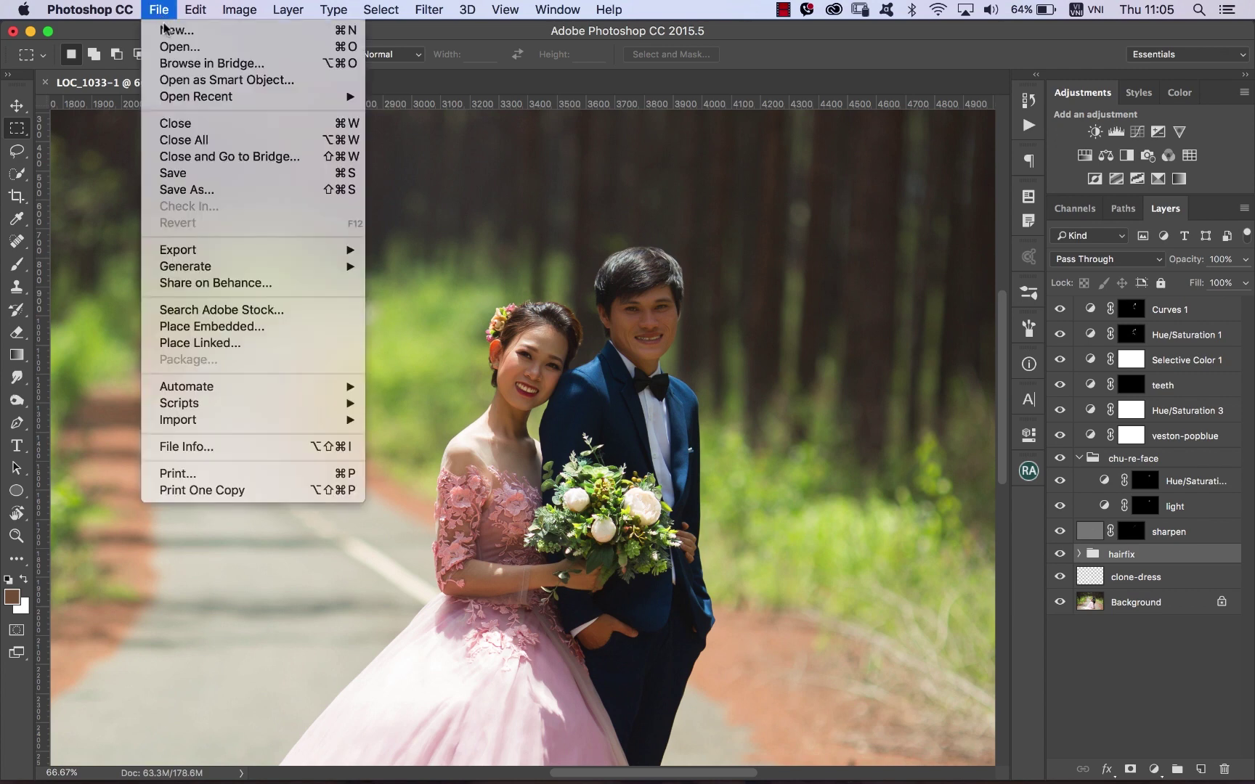
click(208, 175)
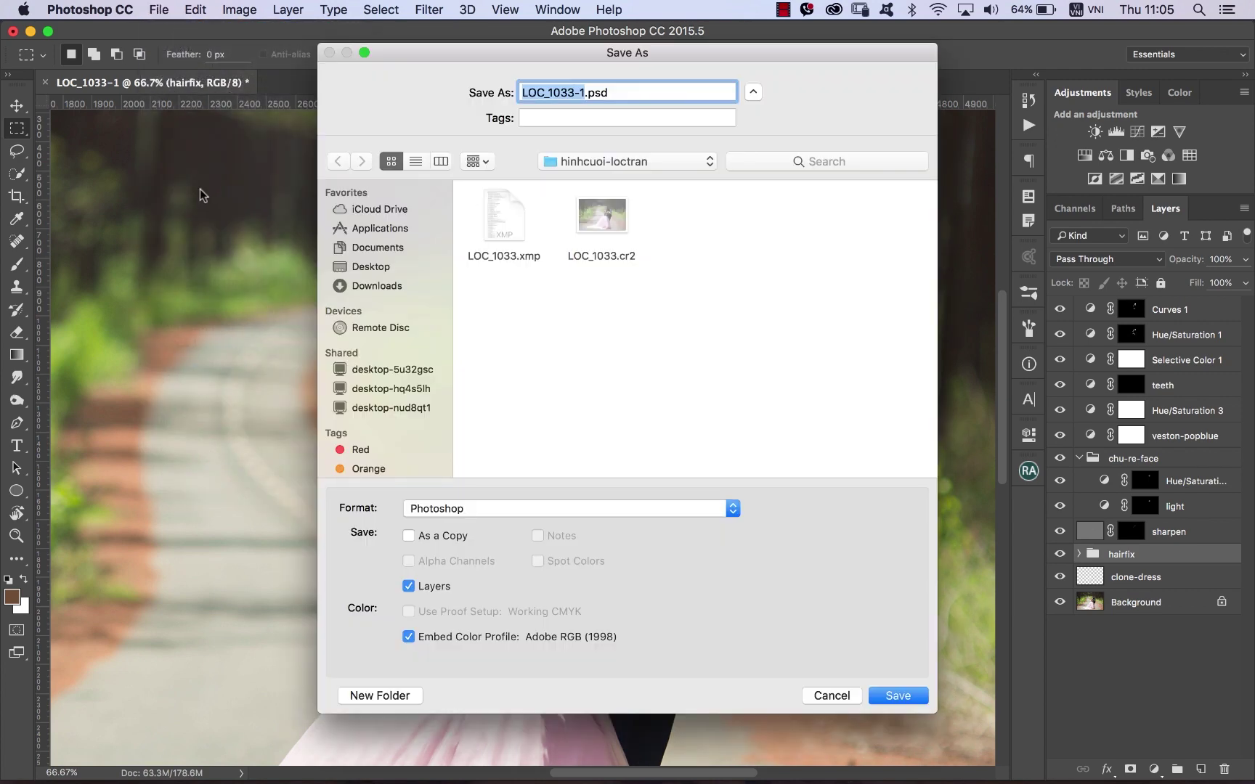
click(897, 695)
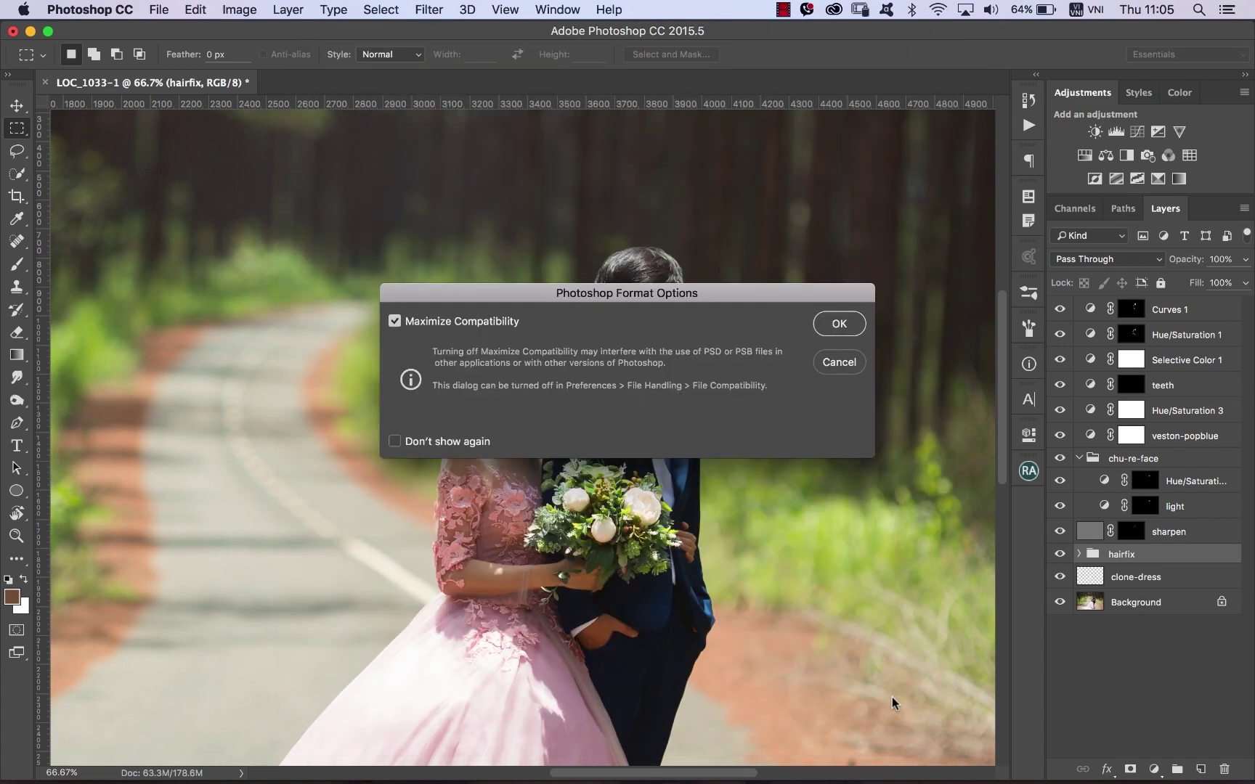
click(839, 324)
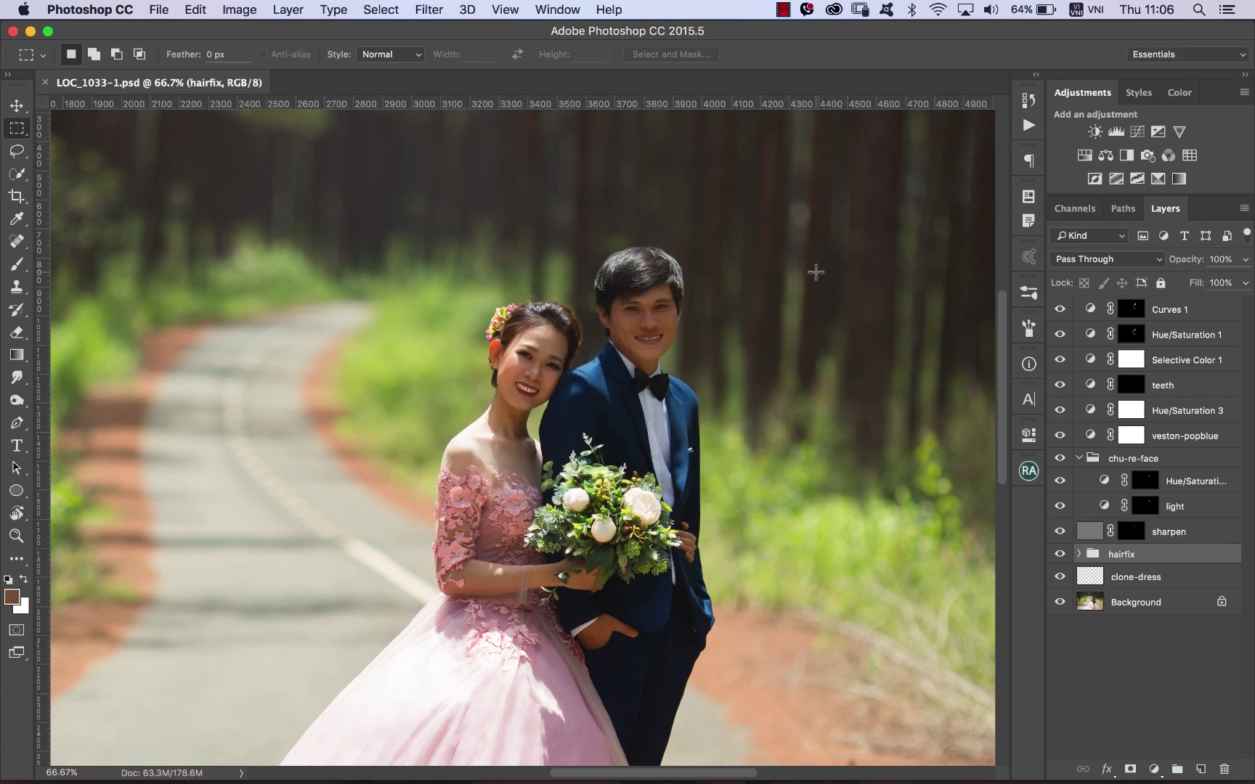
Fit the whole image in the window and pick an item from a top menu.
key(v)
key(super+0)
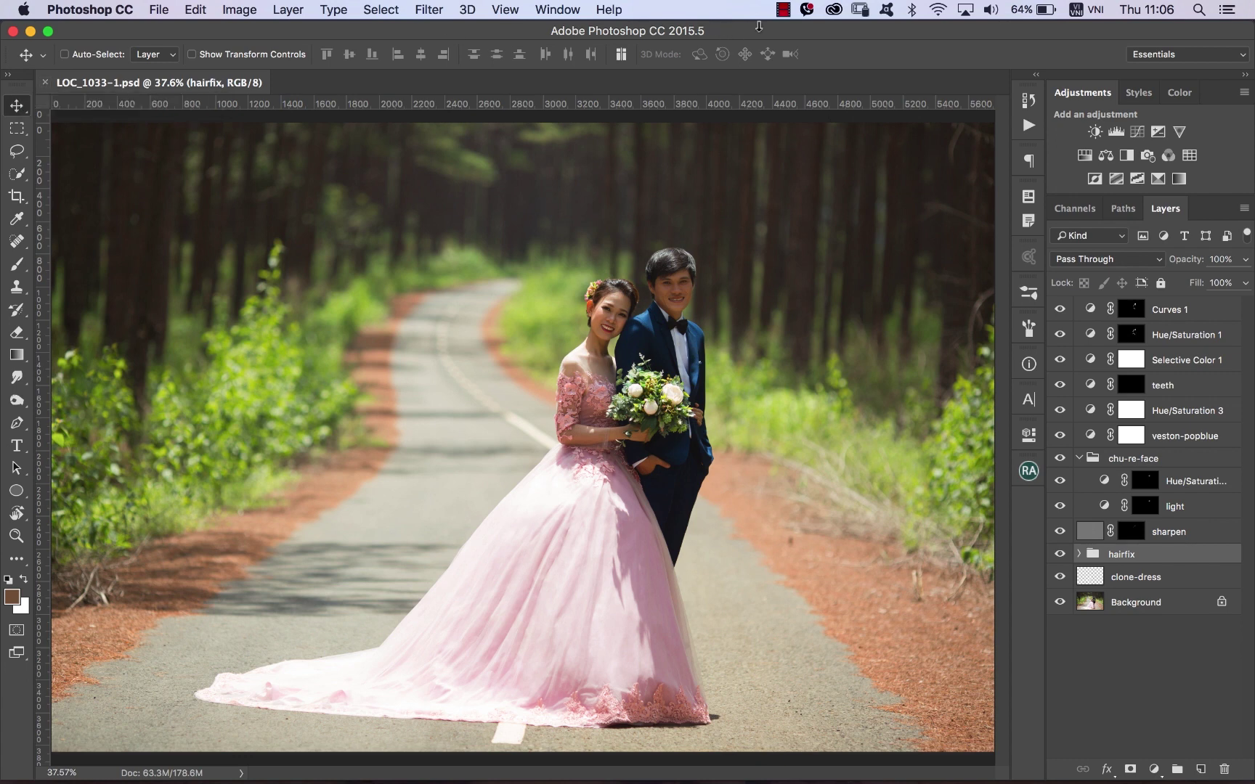
click(783, 10)
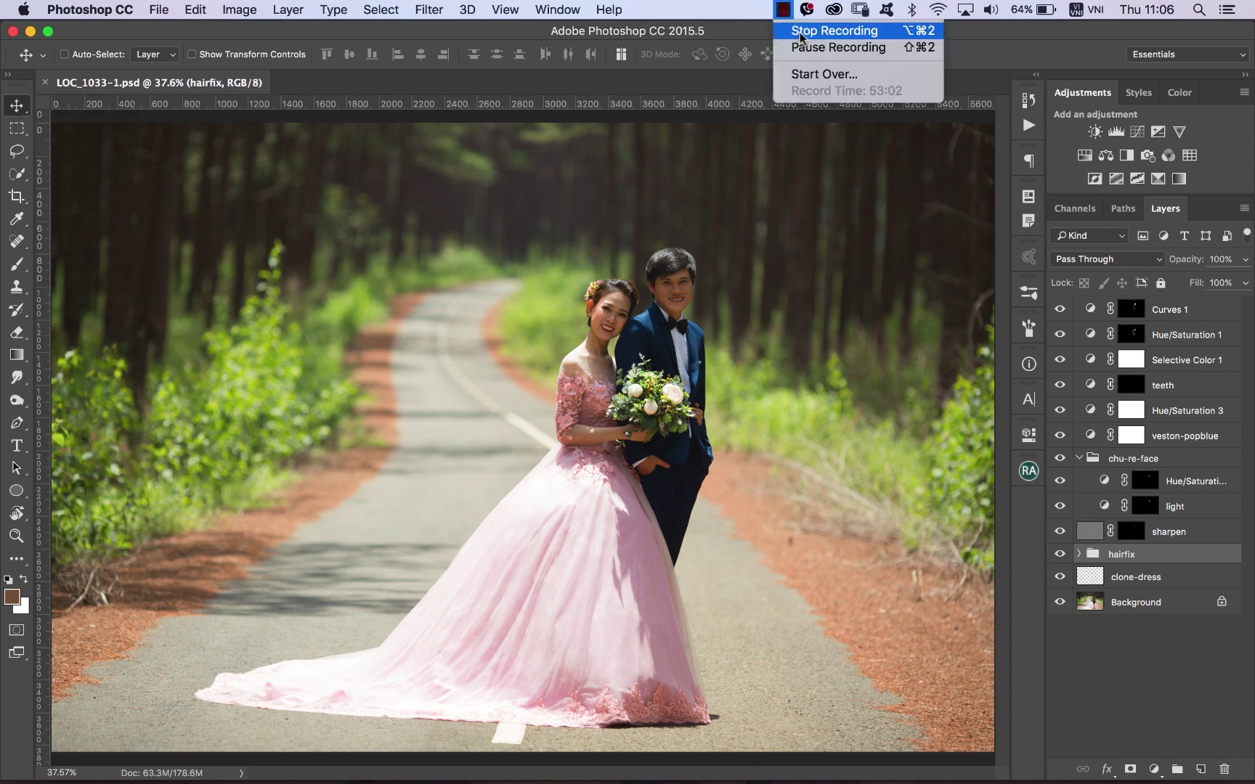
click(803, 32)
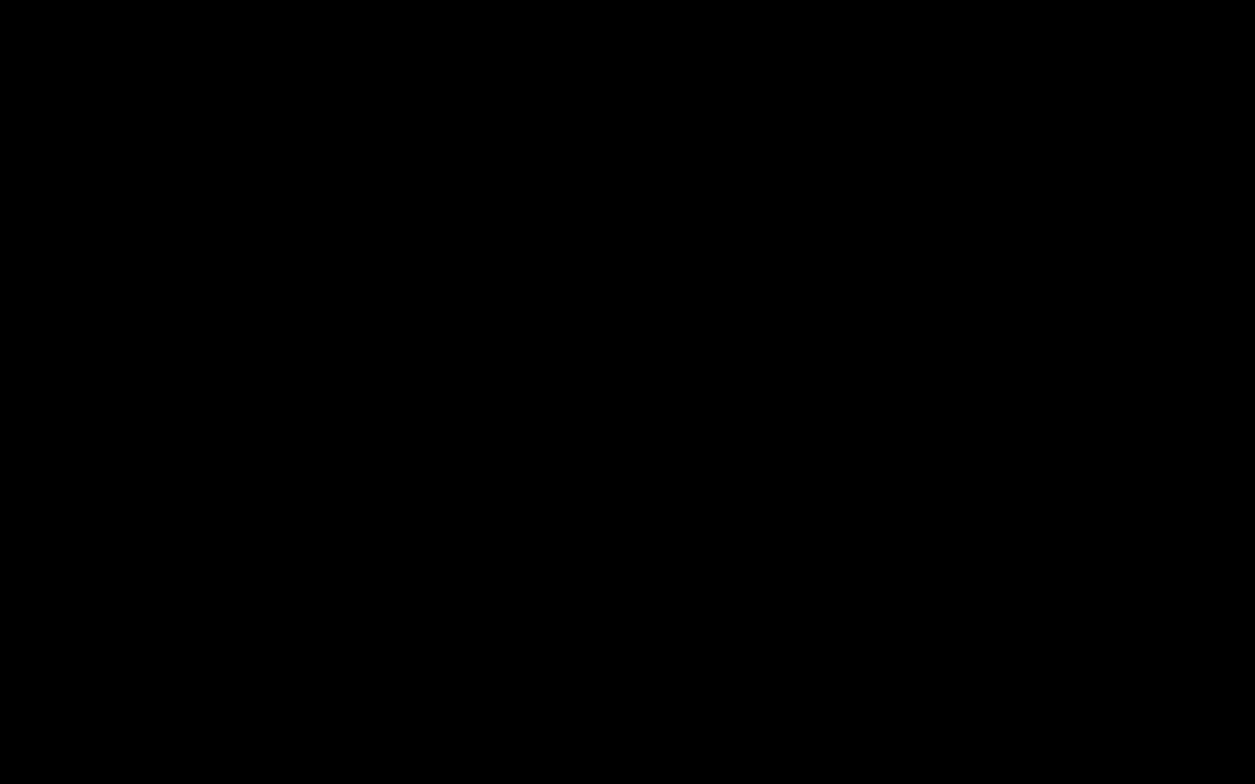